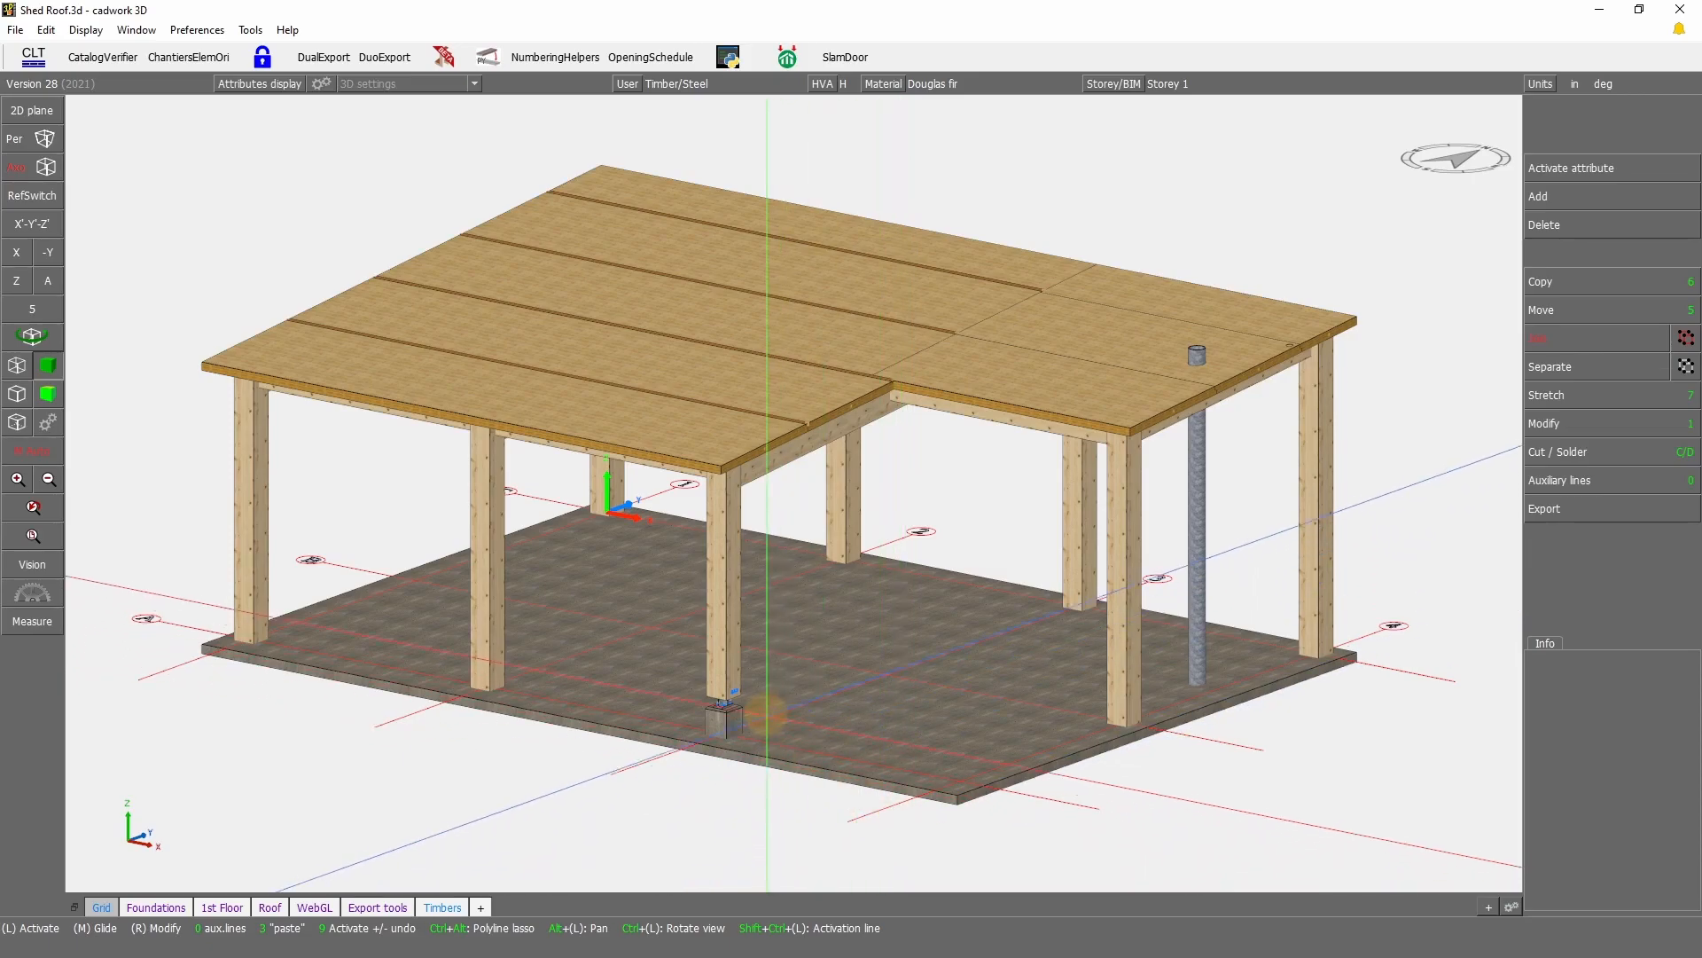
# Step: Activate the Export tools scene and examine the small container beside the large export solid
pyautogui.scroll(5, 745, 714)
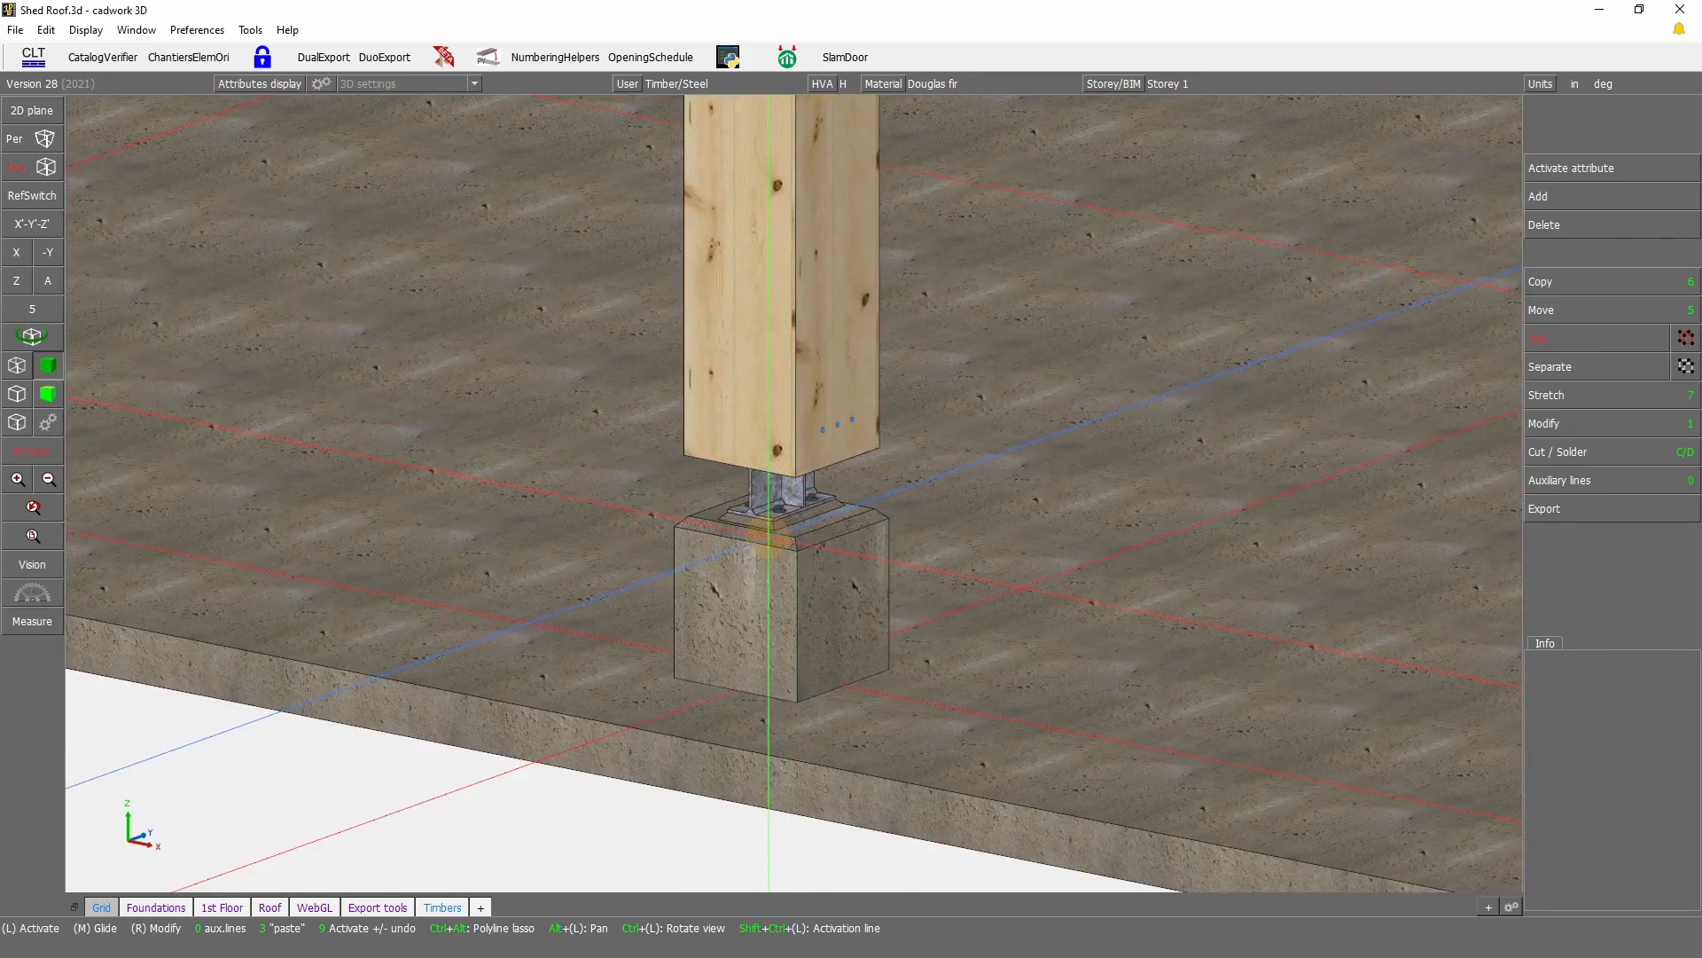
pyautogui.scroll(-6, 768, 536)
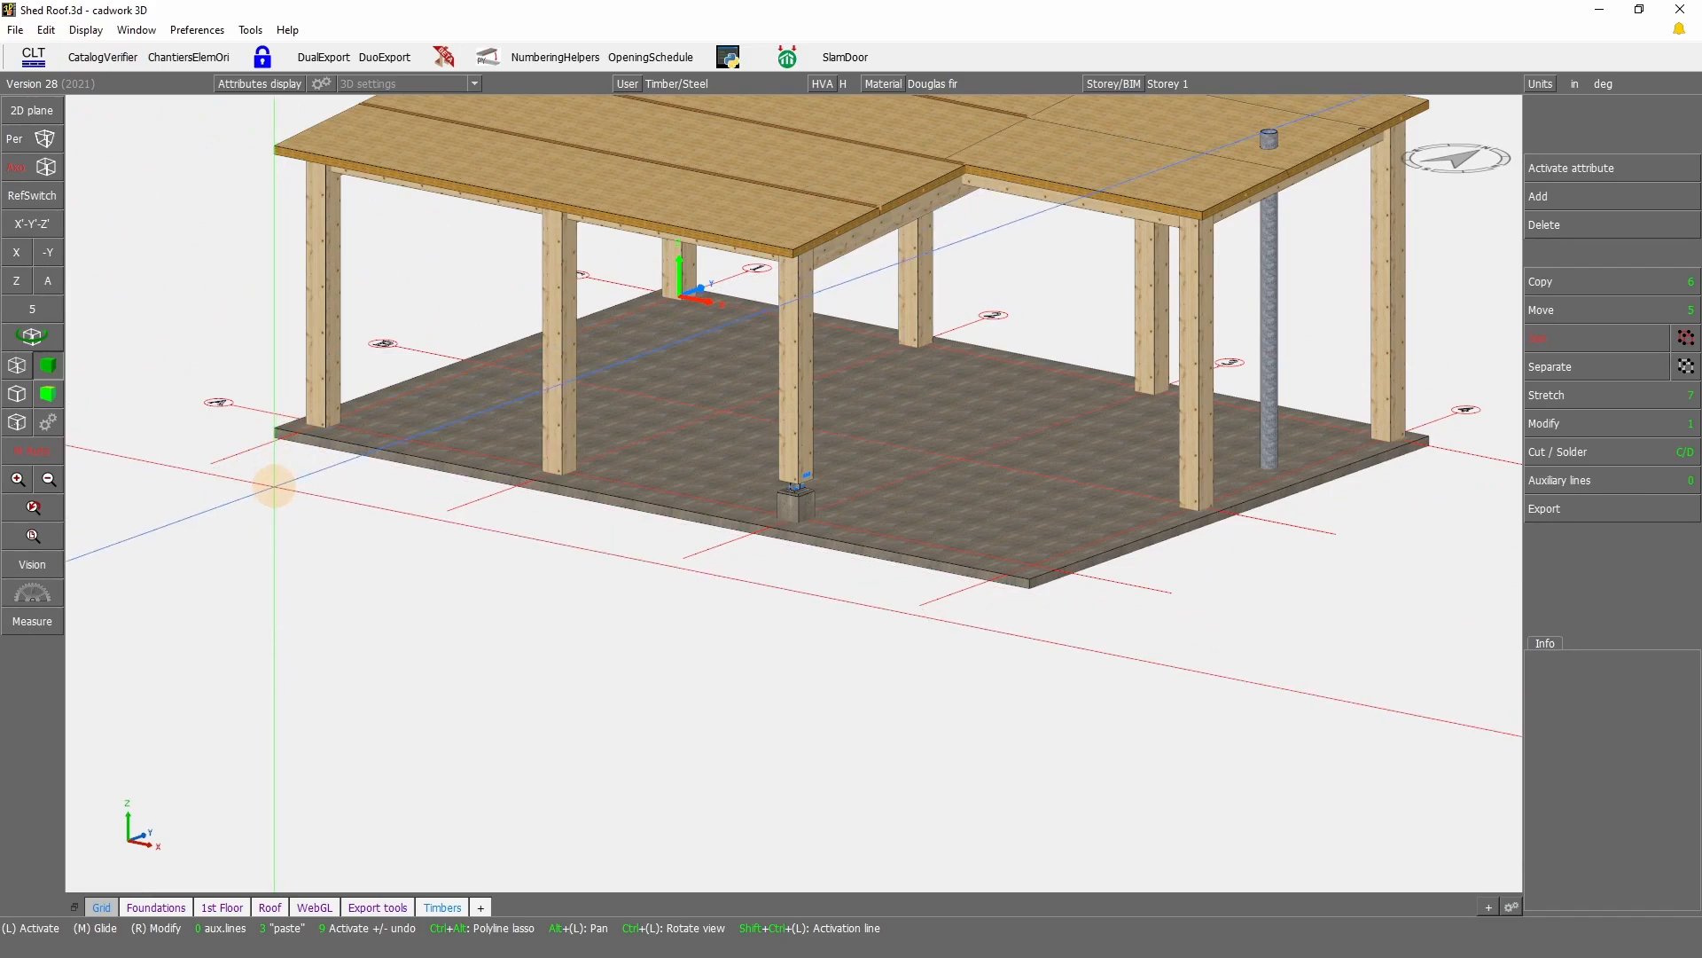
pyautogui.moveTo(374, 914)
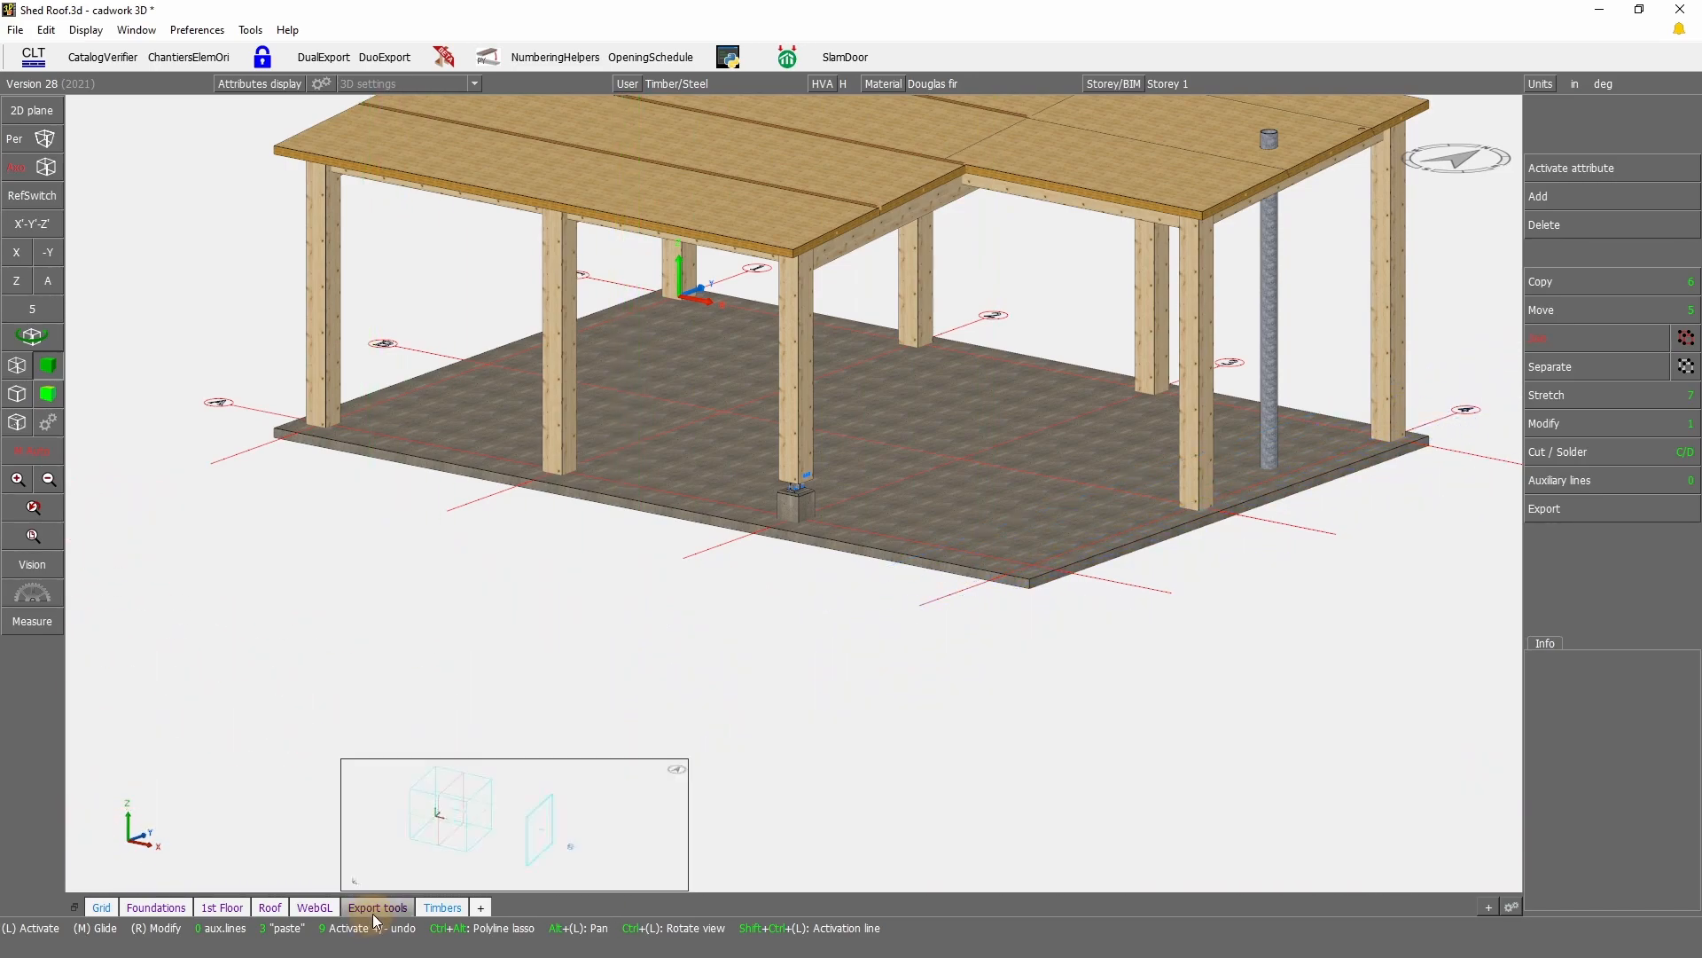
pyautogui.click(375, 908)
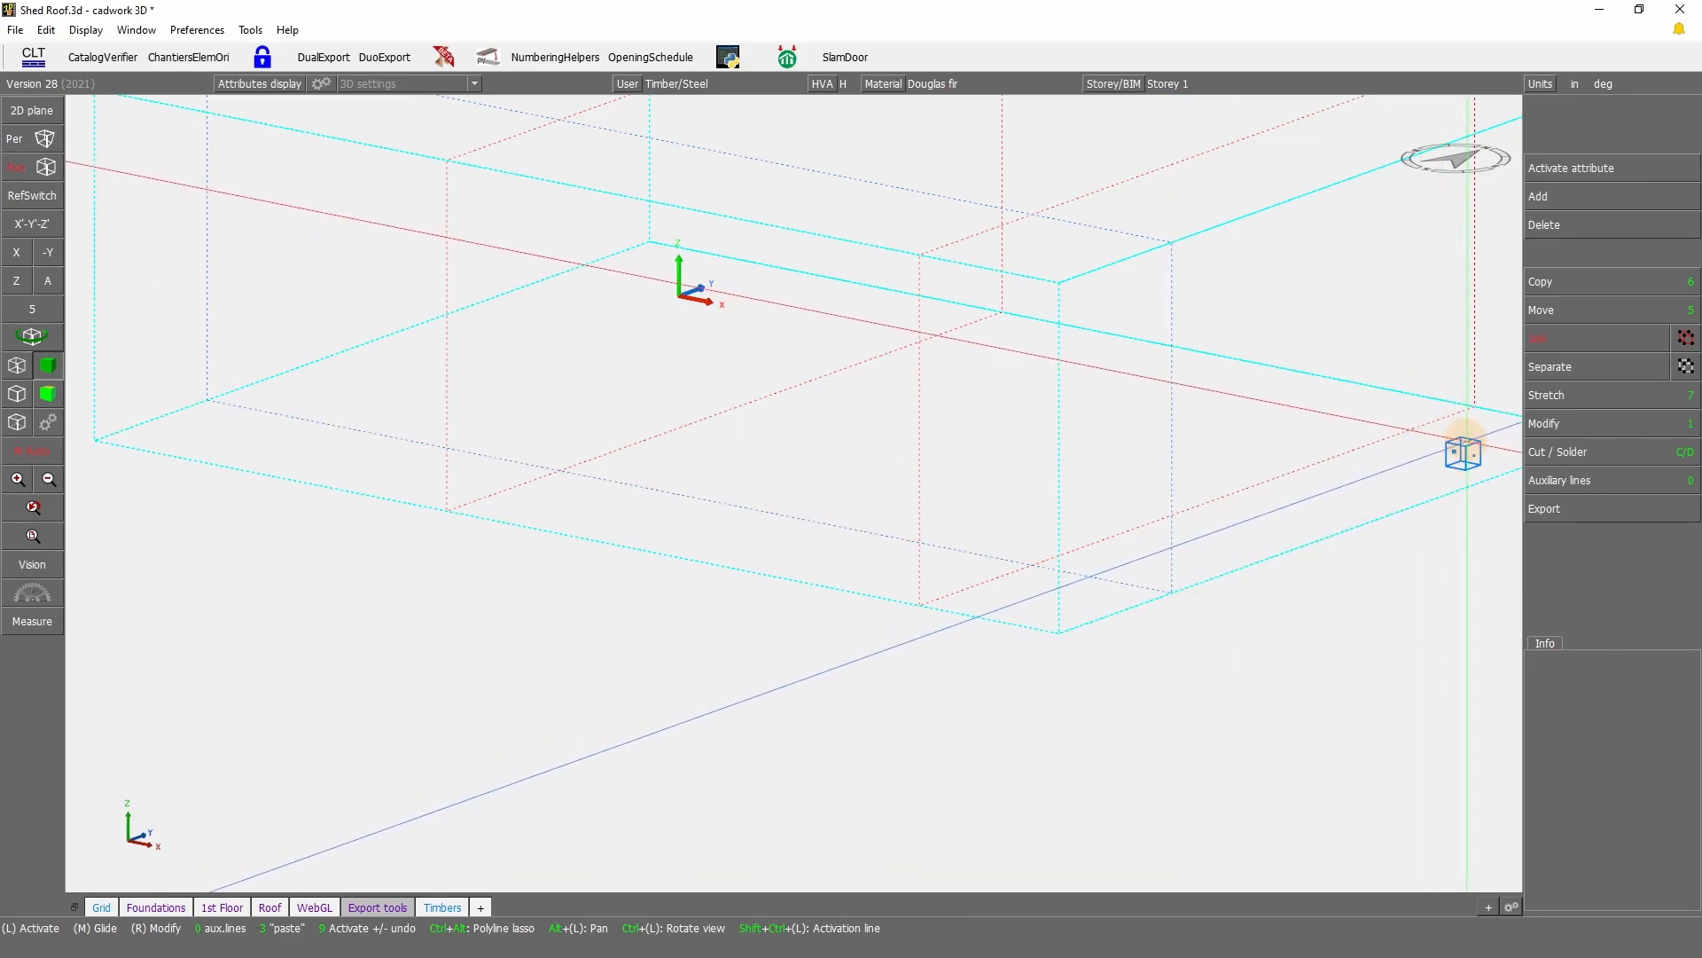
pyautogui.click(1463, 452)
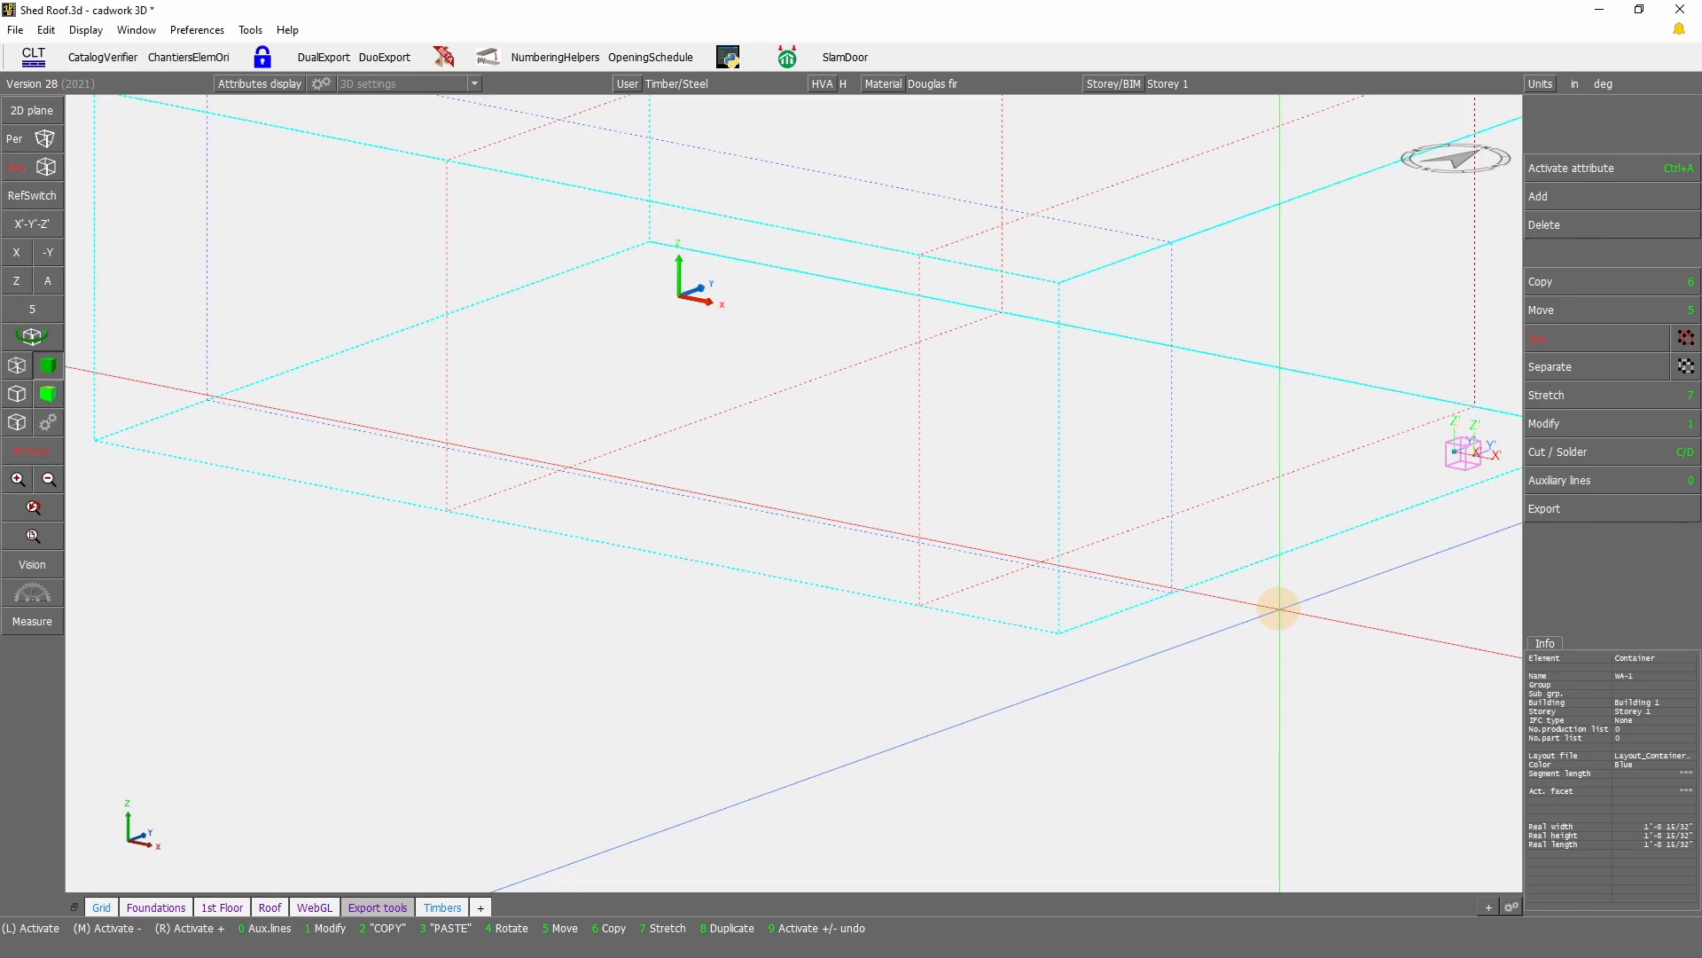
pyautogui.moveTo(1648, 669)
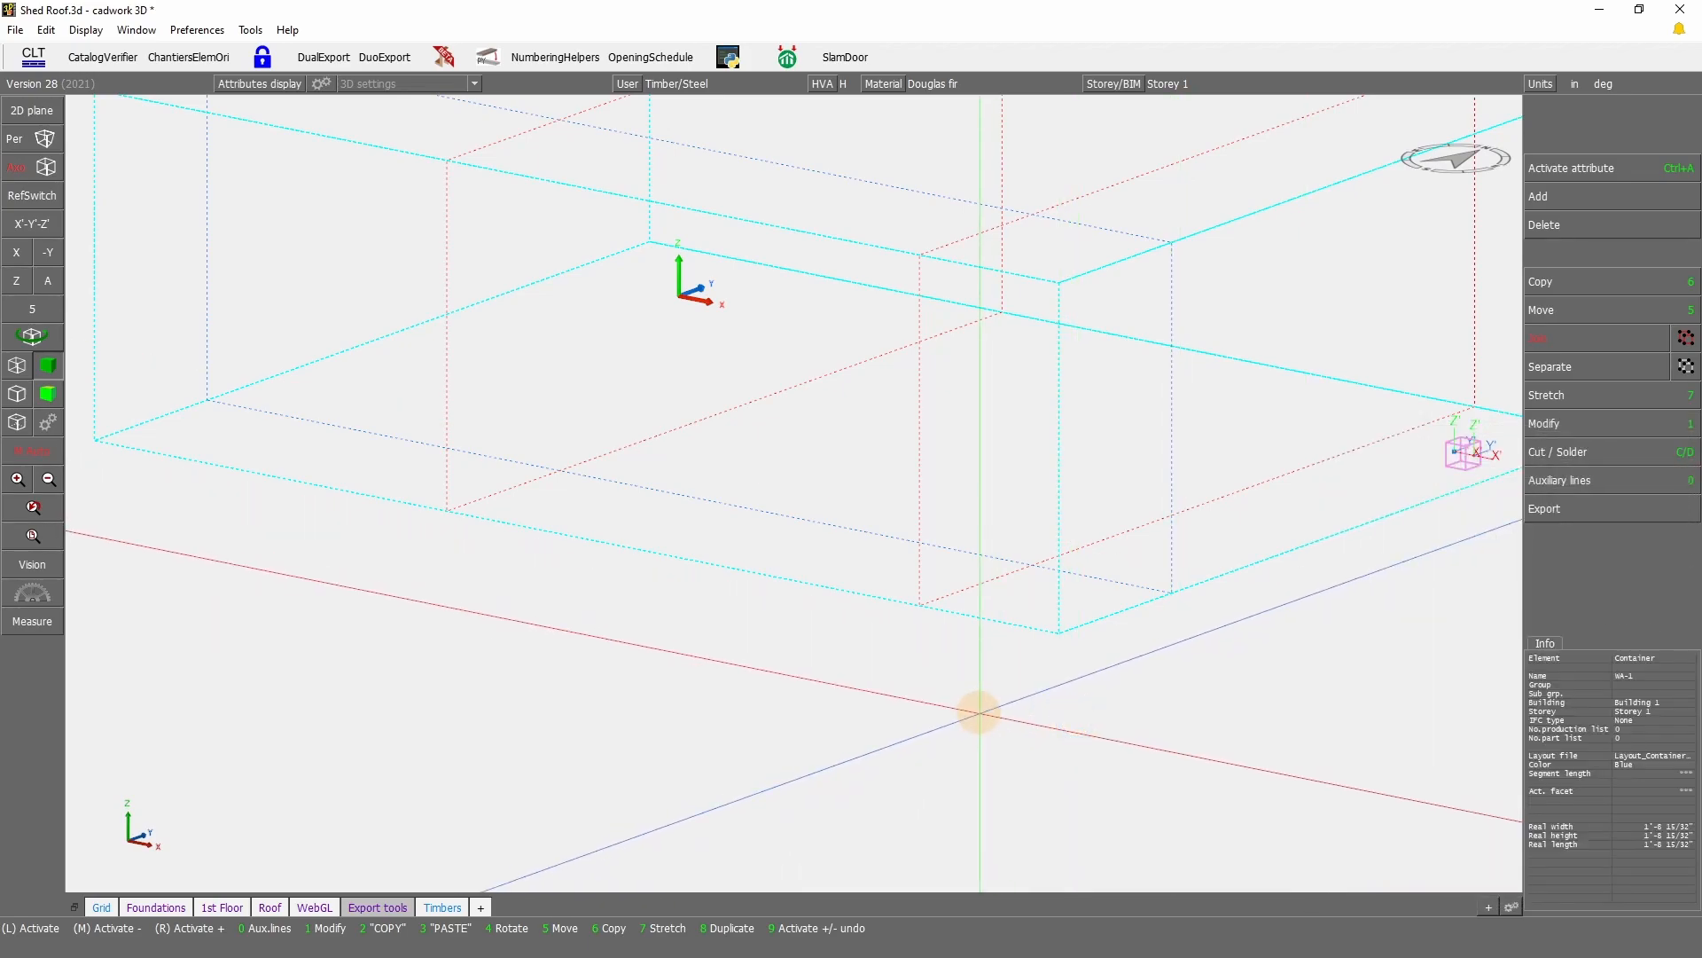
# Step: Hide the export elements and display the shed model again
pyautogui.hotkey('ctrl', 'j')
pyautogui.hotkey('ctrl', 'j')
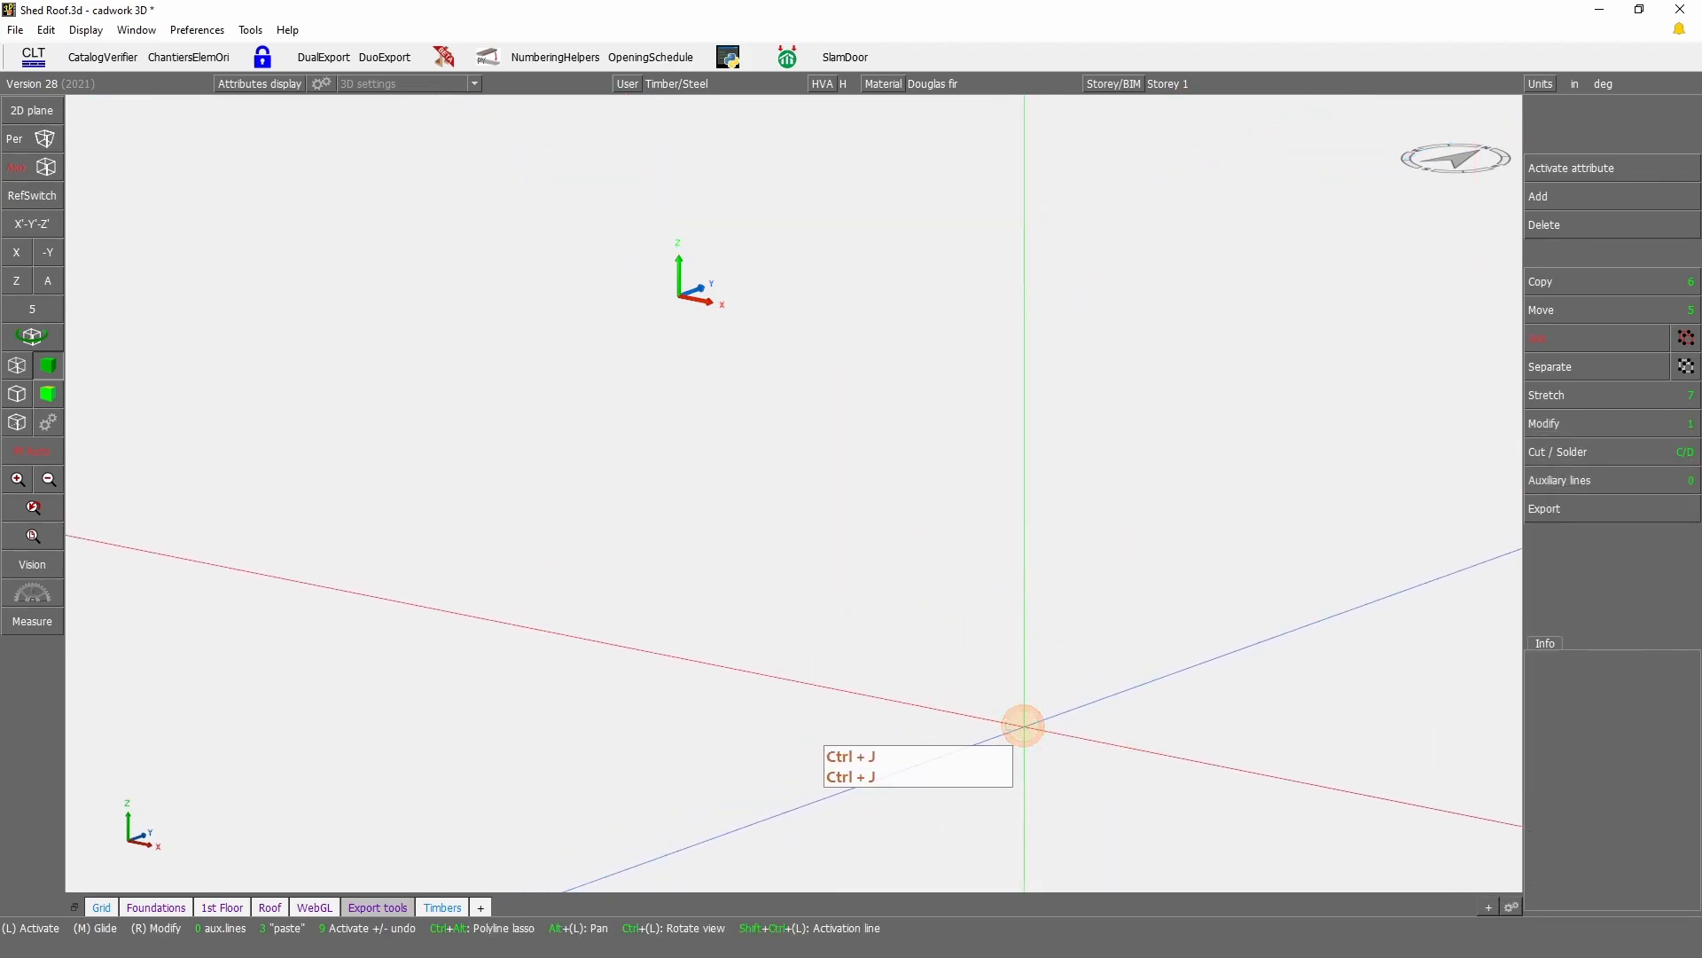
pyautogui.press('j')
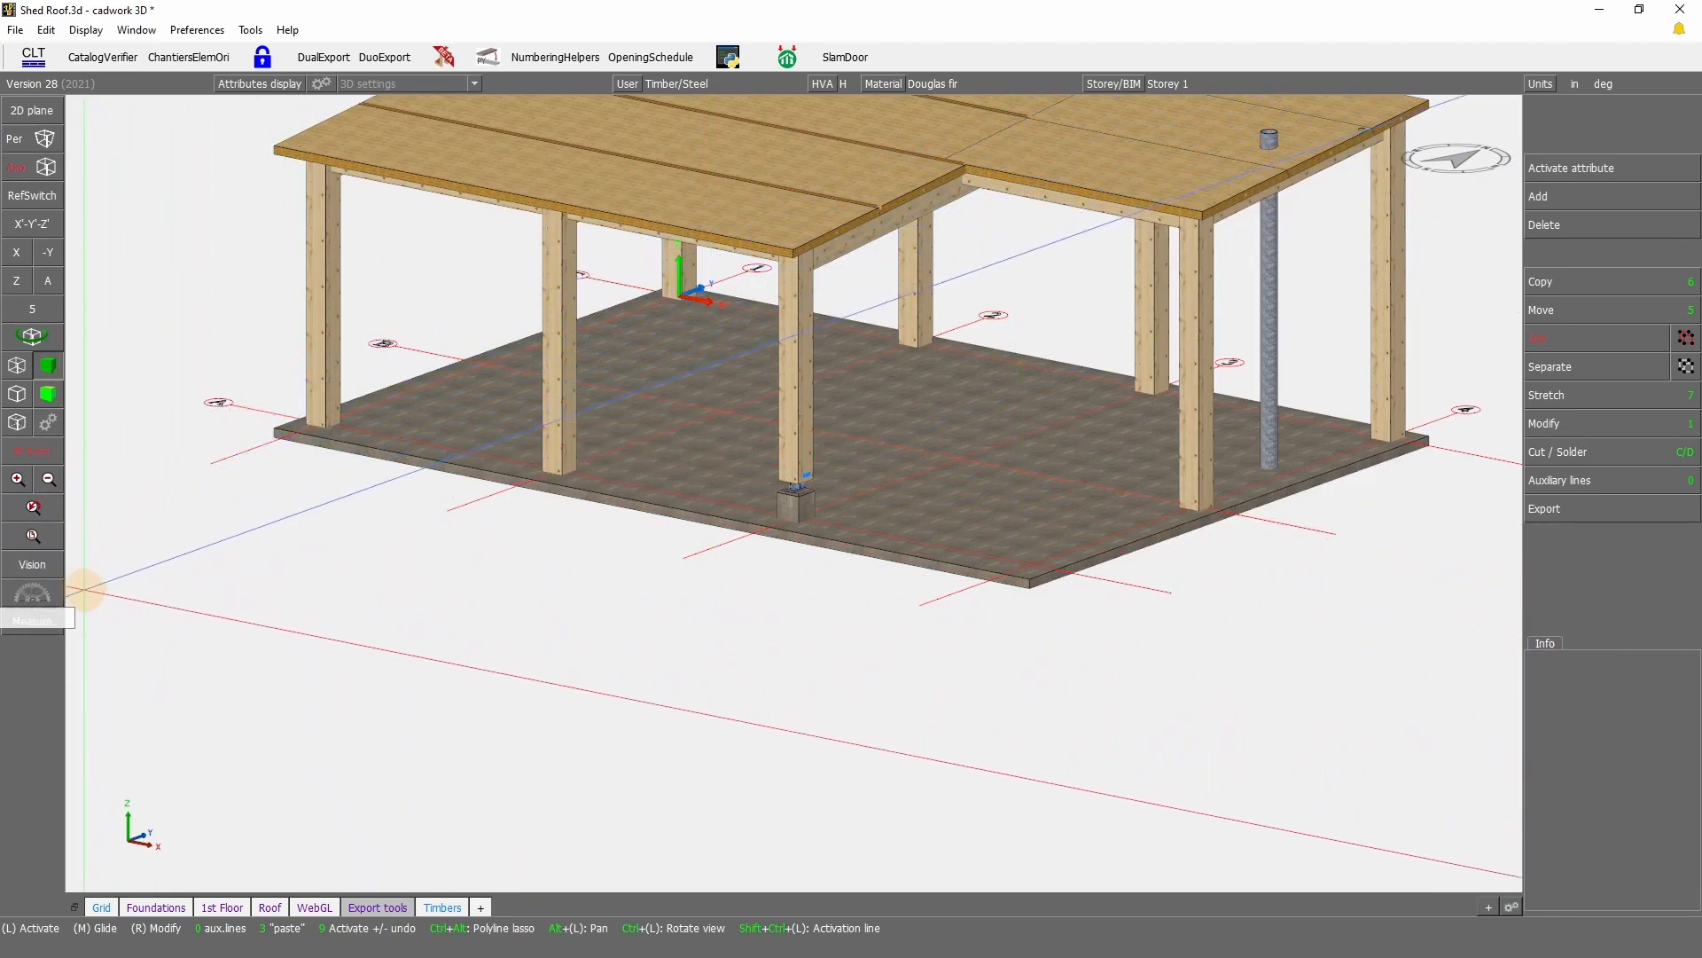
# Step: Display the container WA-1 alongside the shed model by filtering elements by type
pyautogui.click(37, 572)
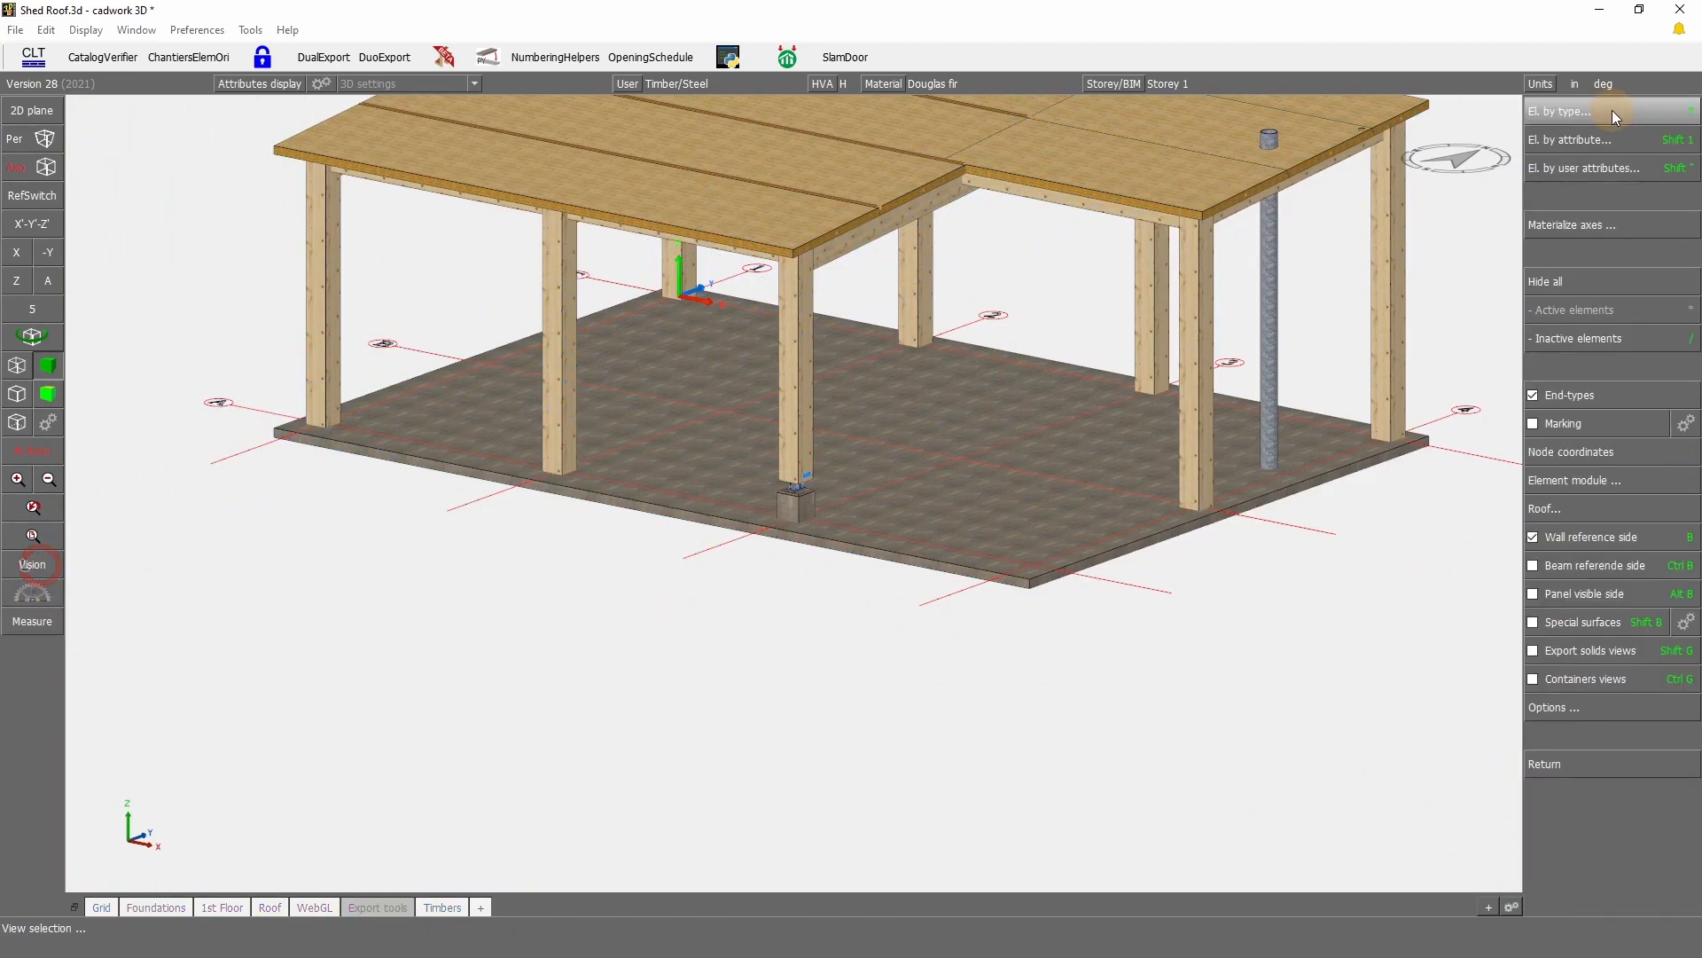
pyautogui.click(1609, 113)
pyautogui.click(1599, 681)
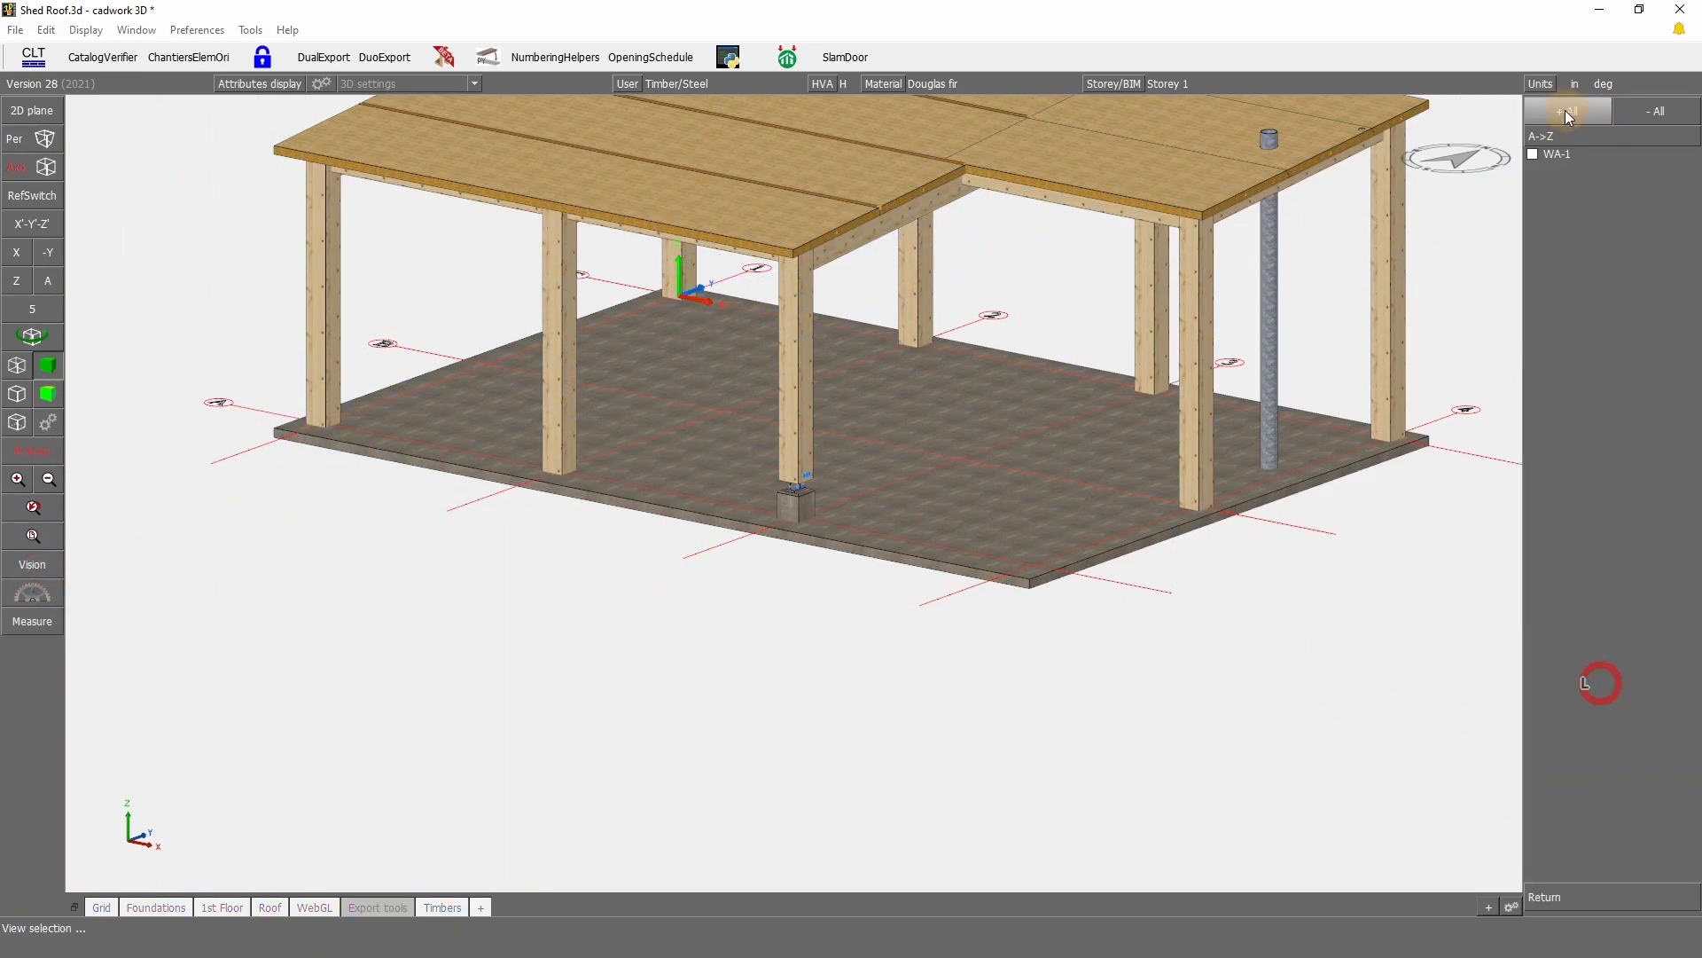
pyautogui.click(1534, 153)
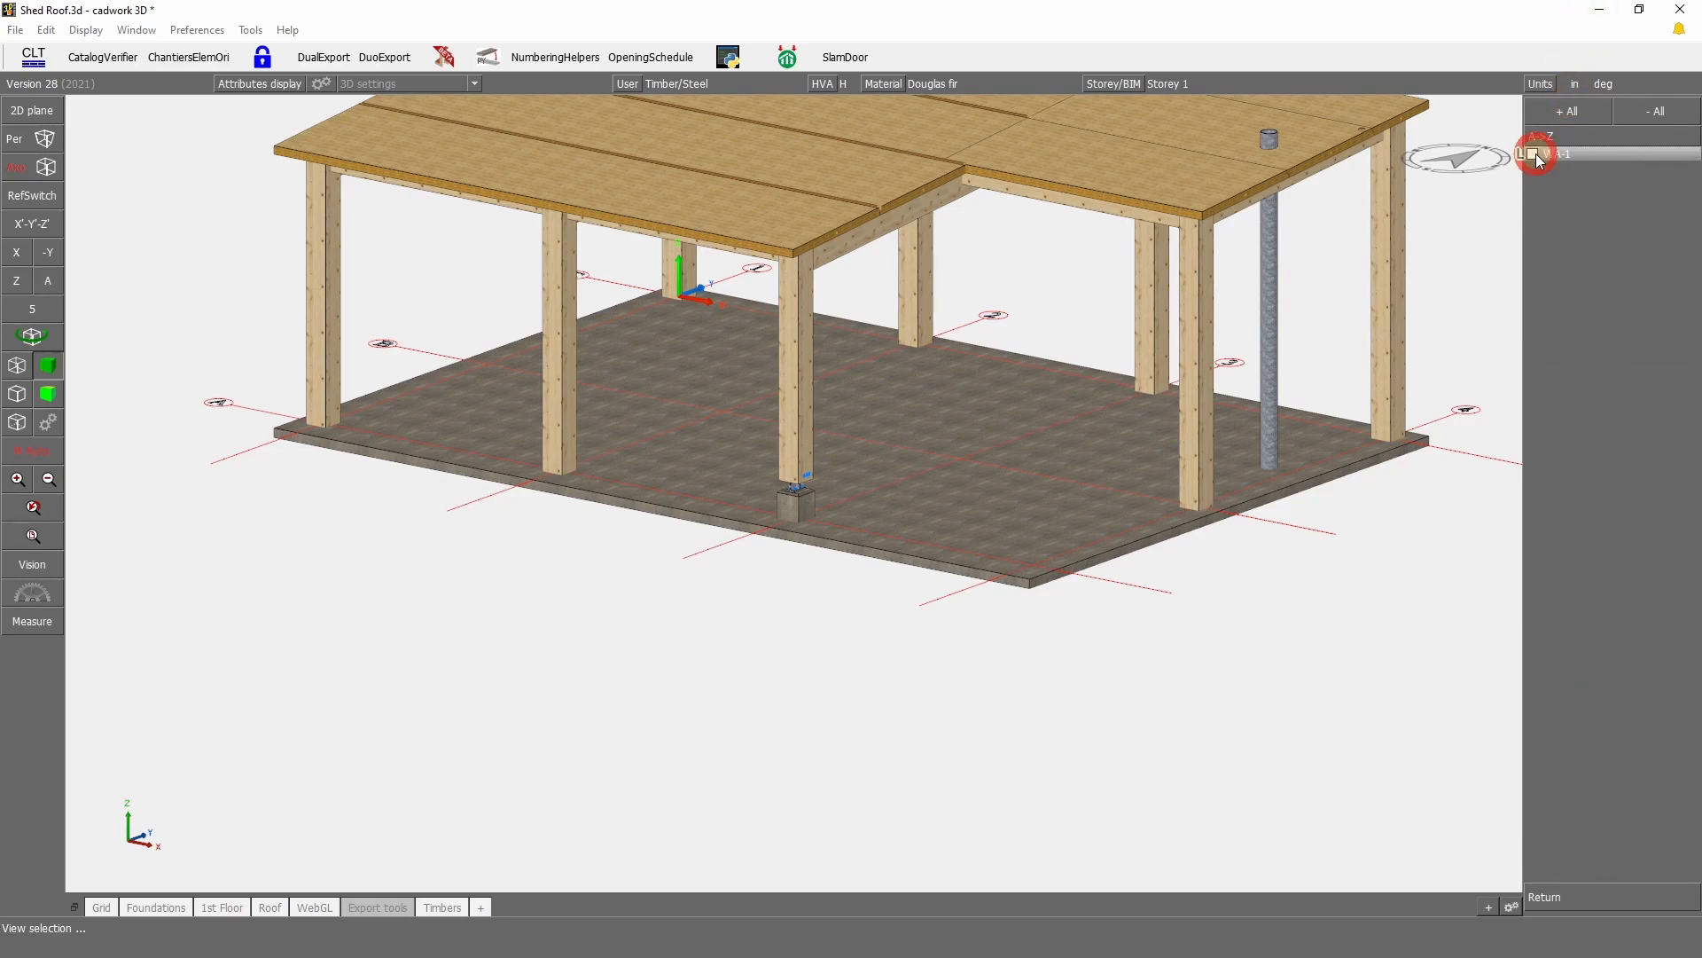
pyautogui.rightClick(1438, 484)
pyautogui.rightClick(1285, 602)
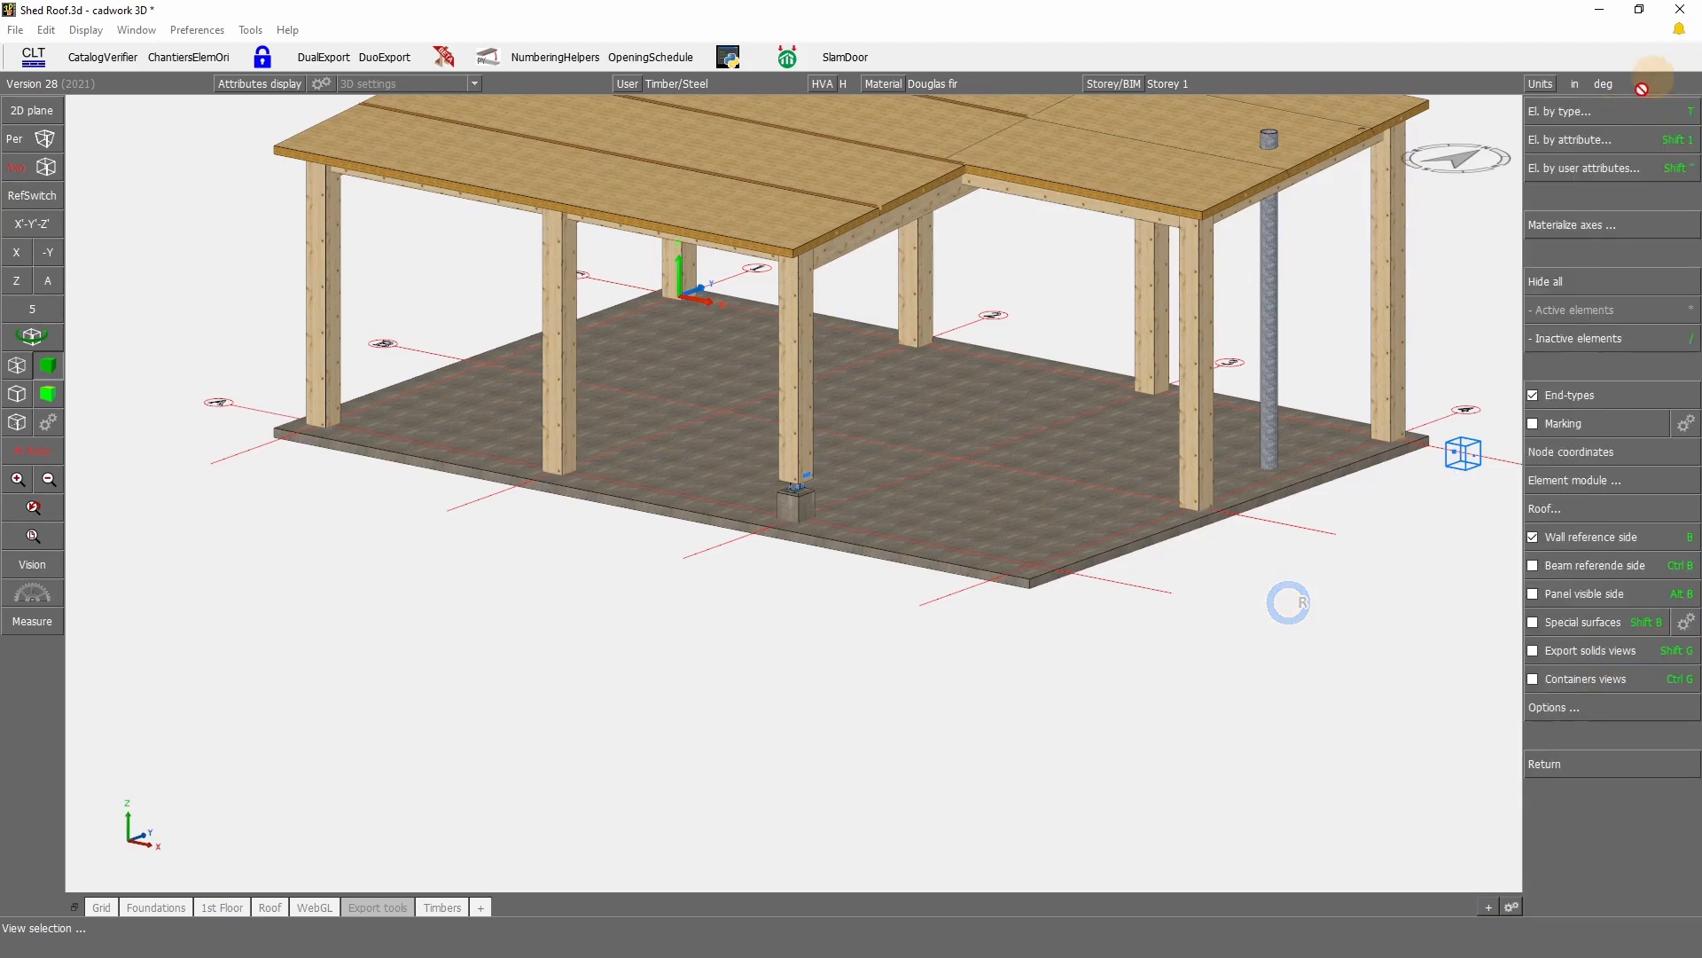
# Step: Hide the container and the floor slab, and bring the slab back into view
pyautogui.rightClick(1395, 465)
pyautogui.click(1459, 459)
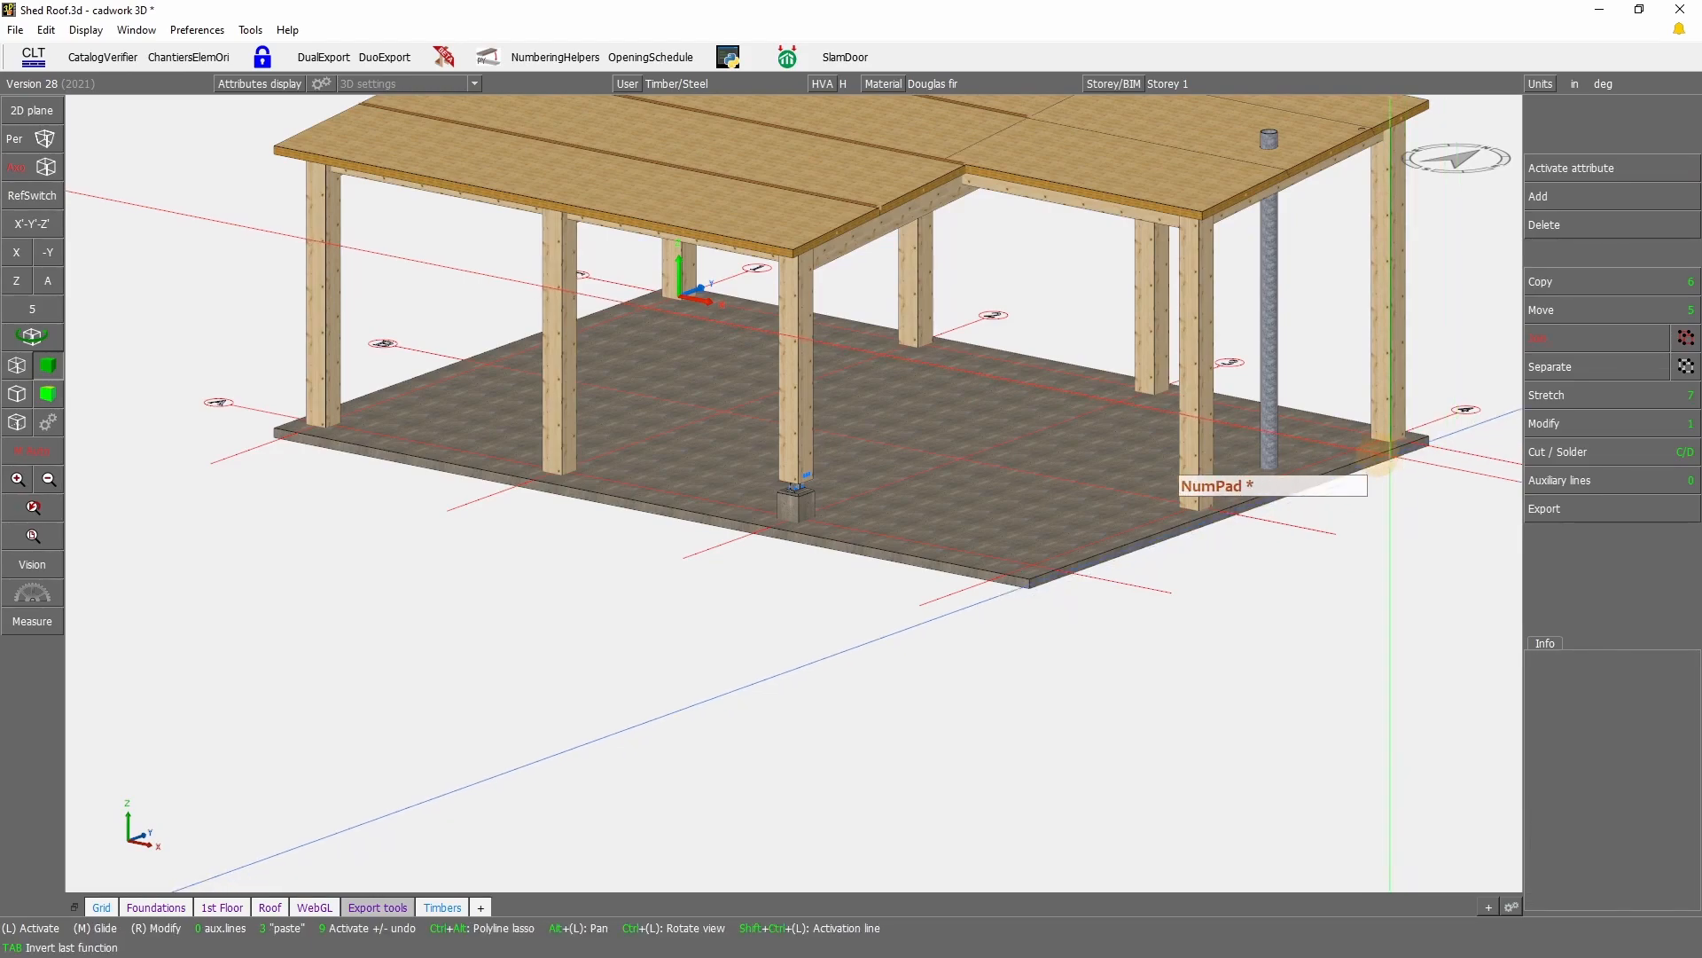
pyautogui.click(1328, 468)
pyautogui.press('Delete')
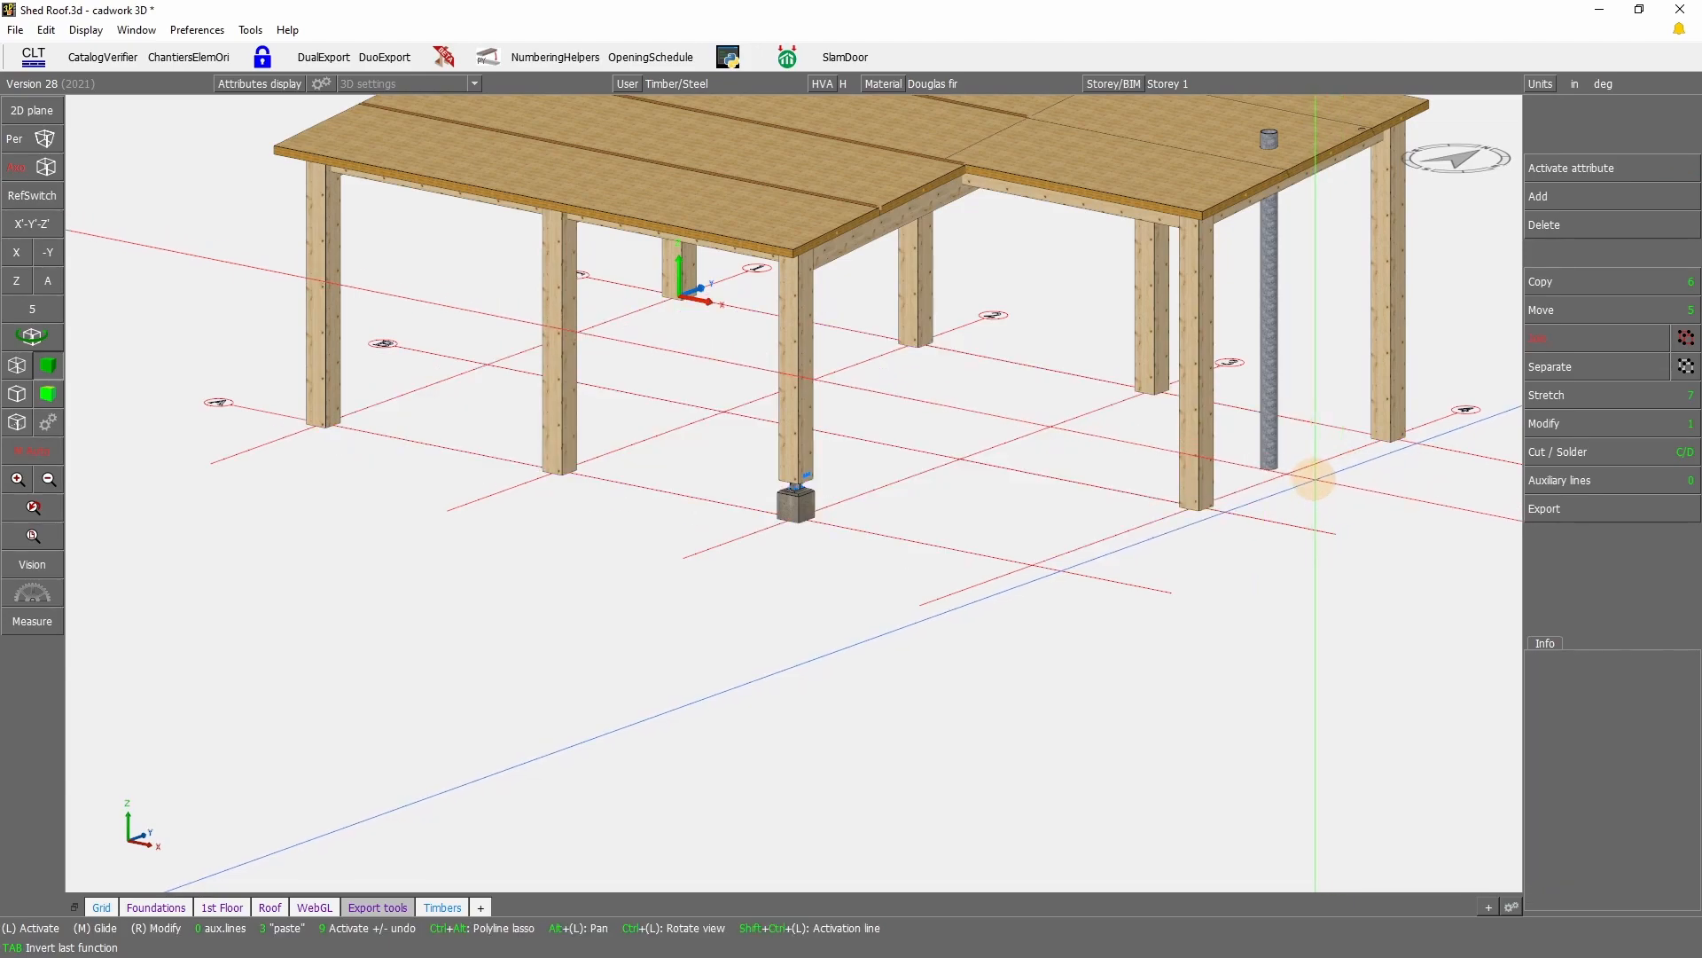
pyautogui.press('j')
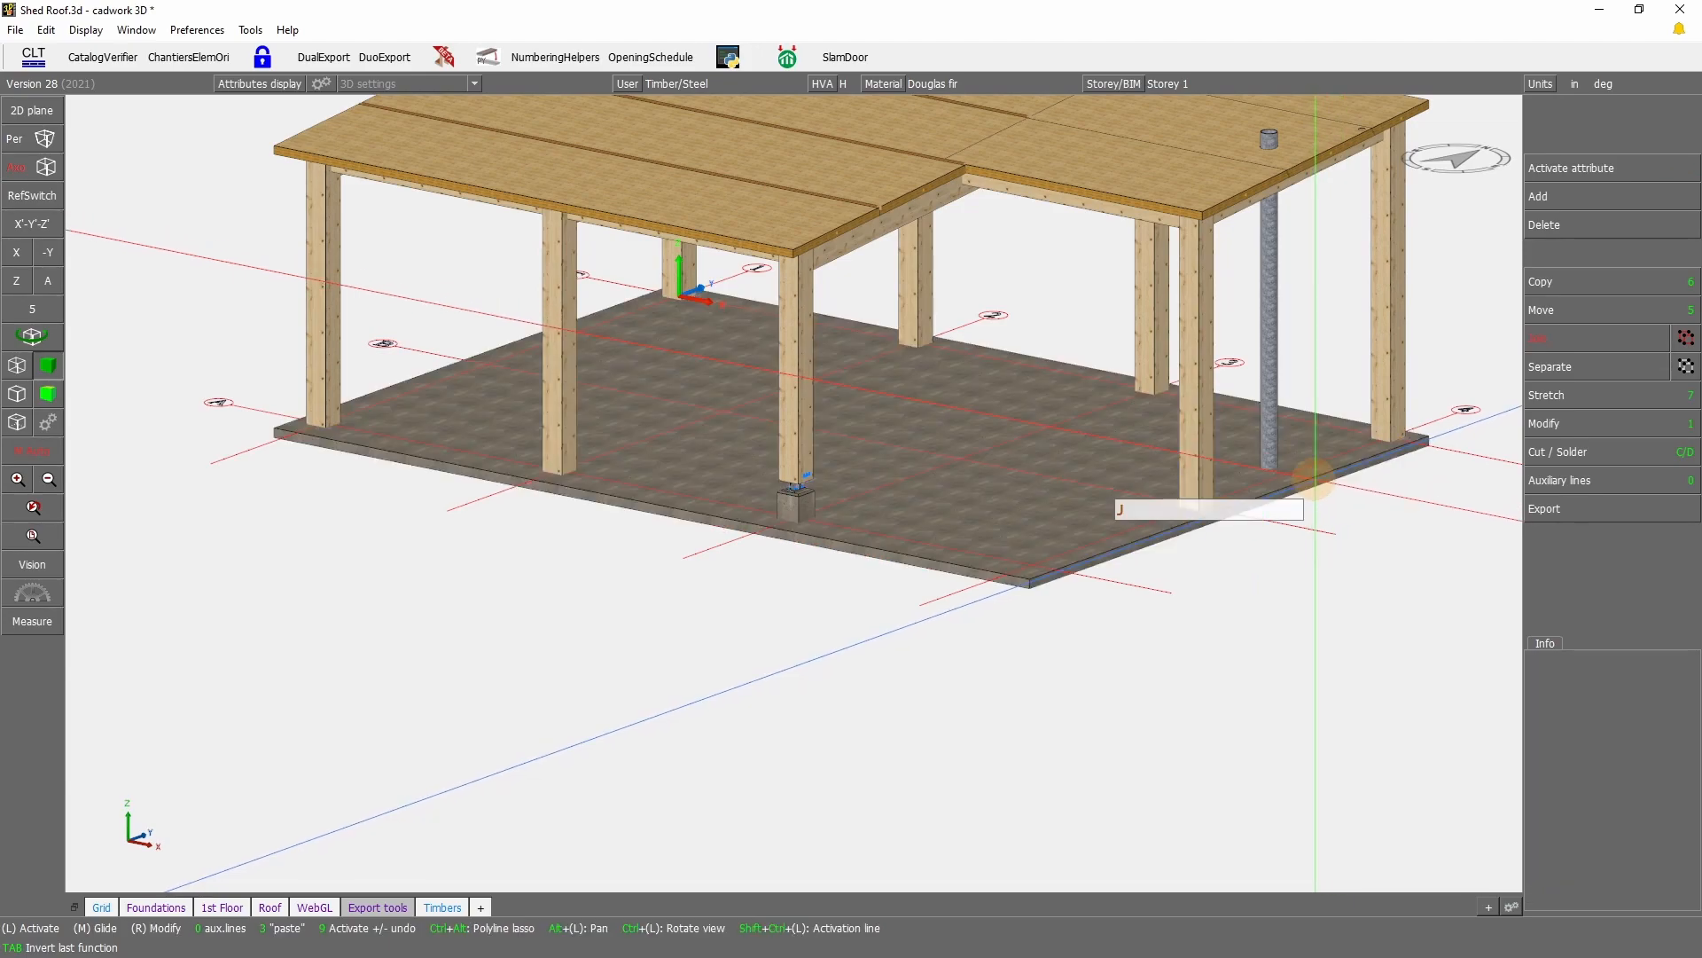
# Step: Review the element-type toggle configuration, keeping Export solid, Container, Container block and Section trace included
pyautogui.click(251, 30)
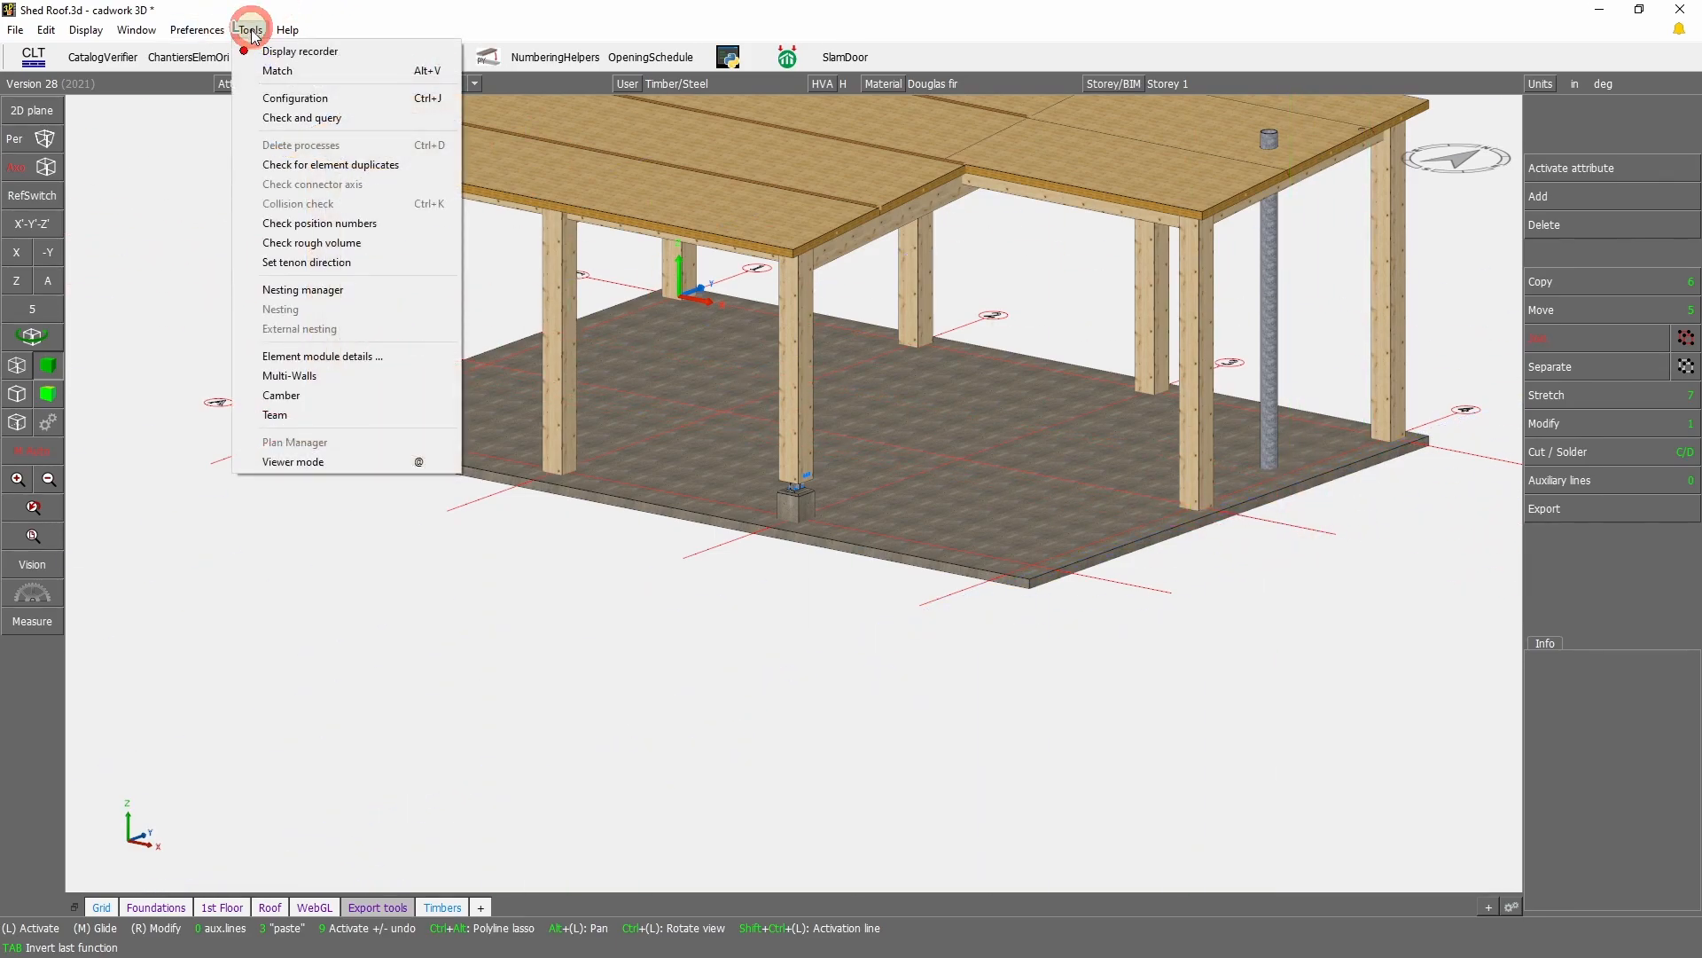
pyautogui.click(281, 100)
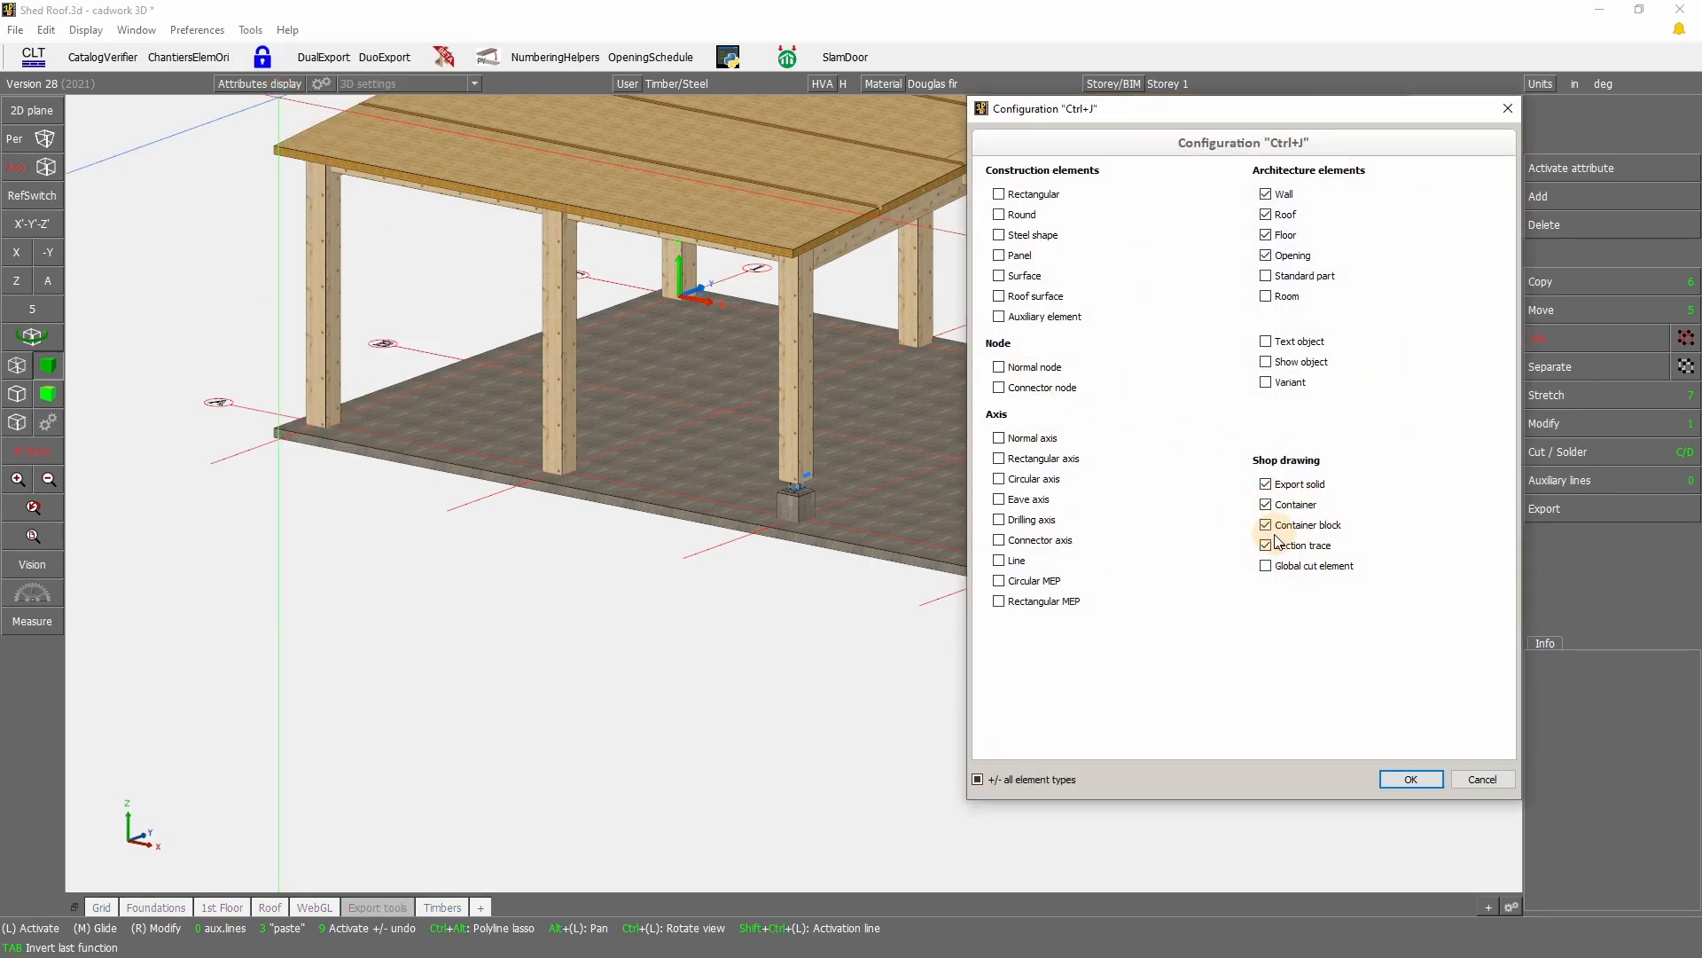
pyautogui.click(1266, 484)
pyautogui.click(1266, 484)
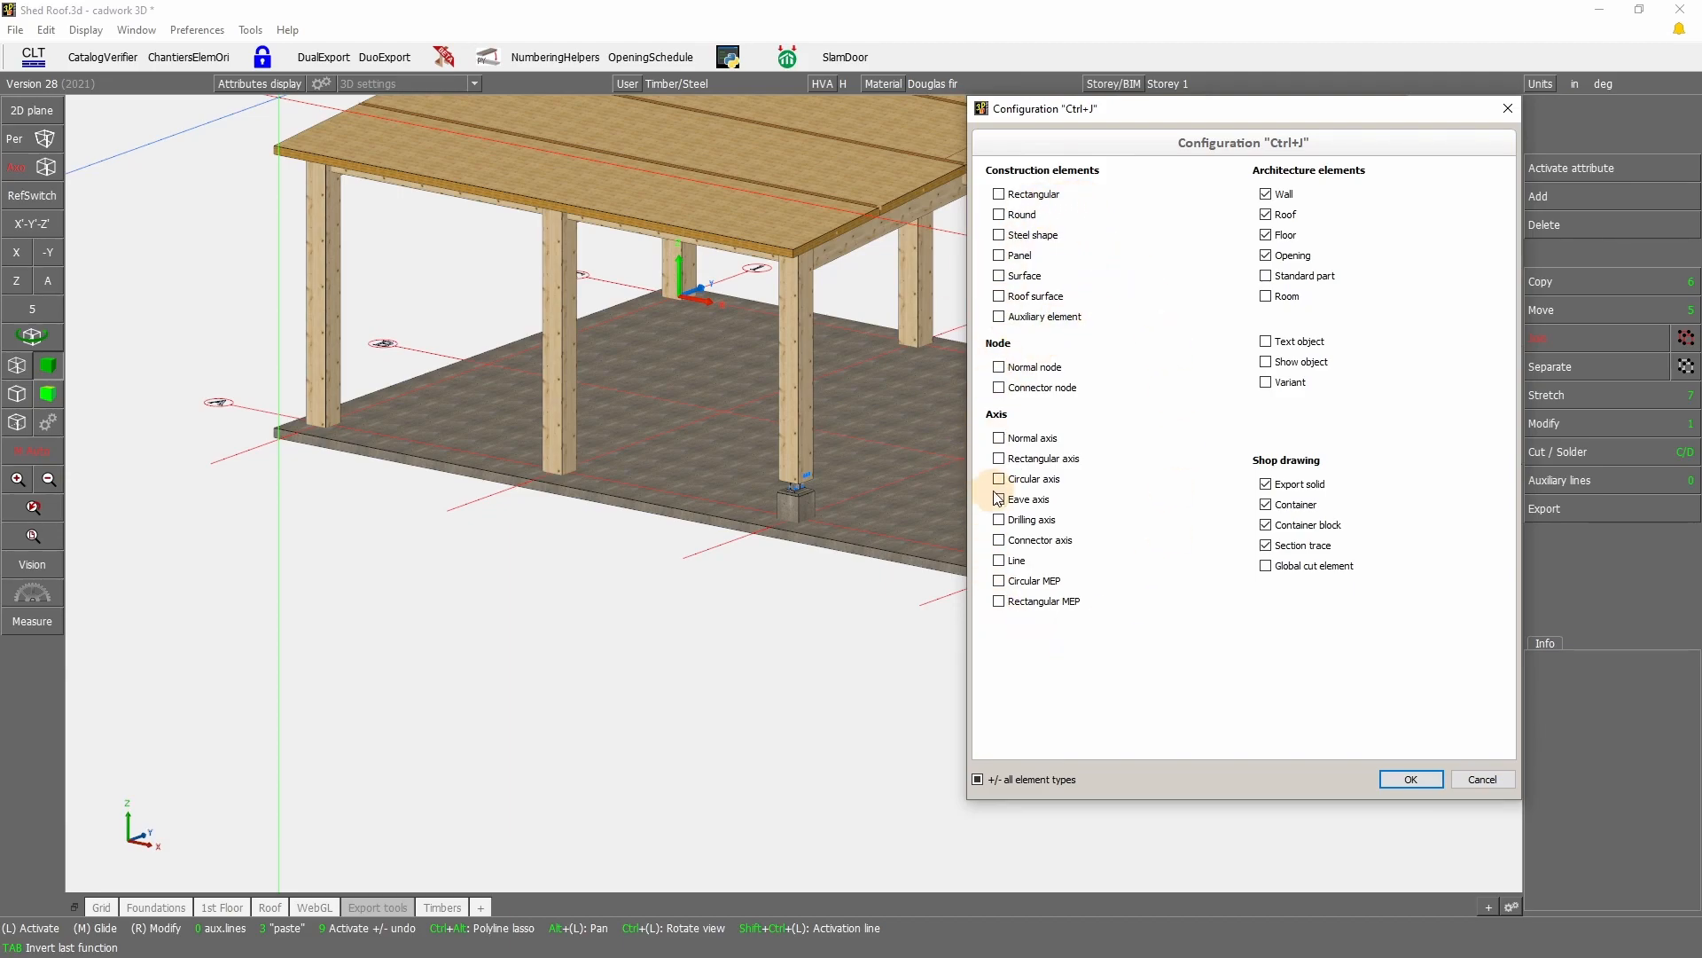
pyautogui.click(1431, 780)
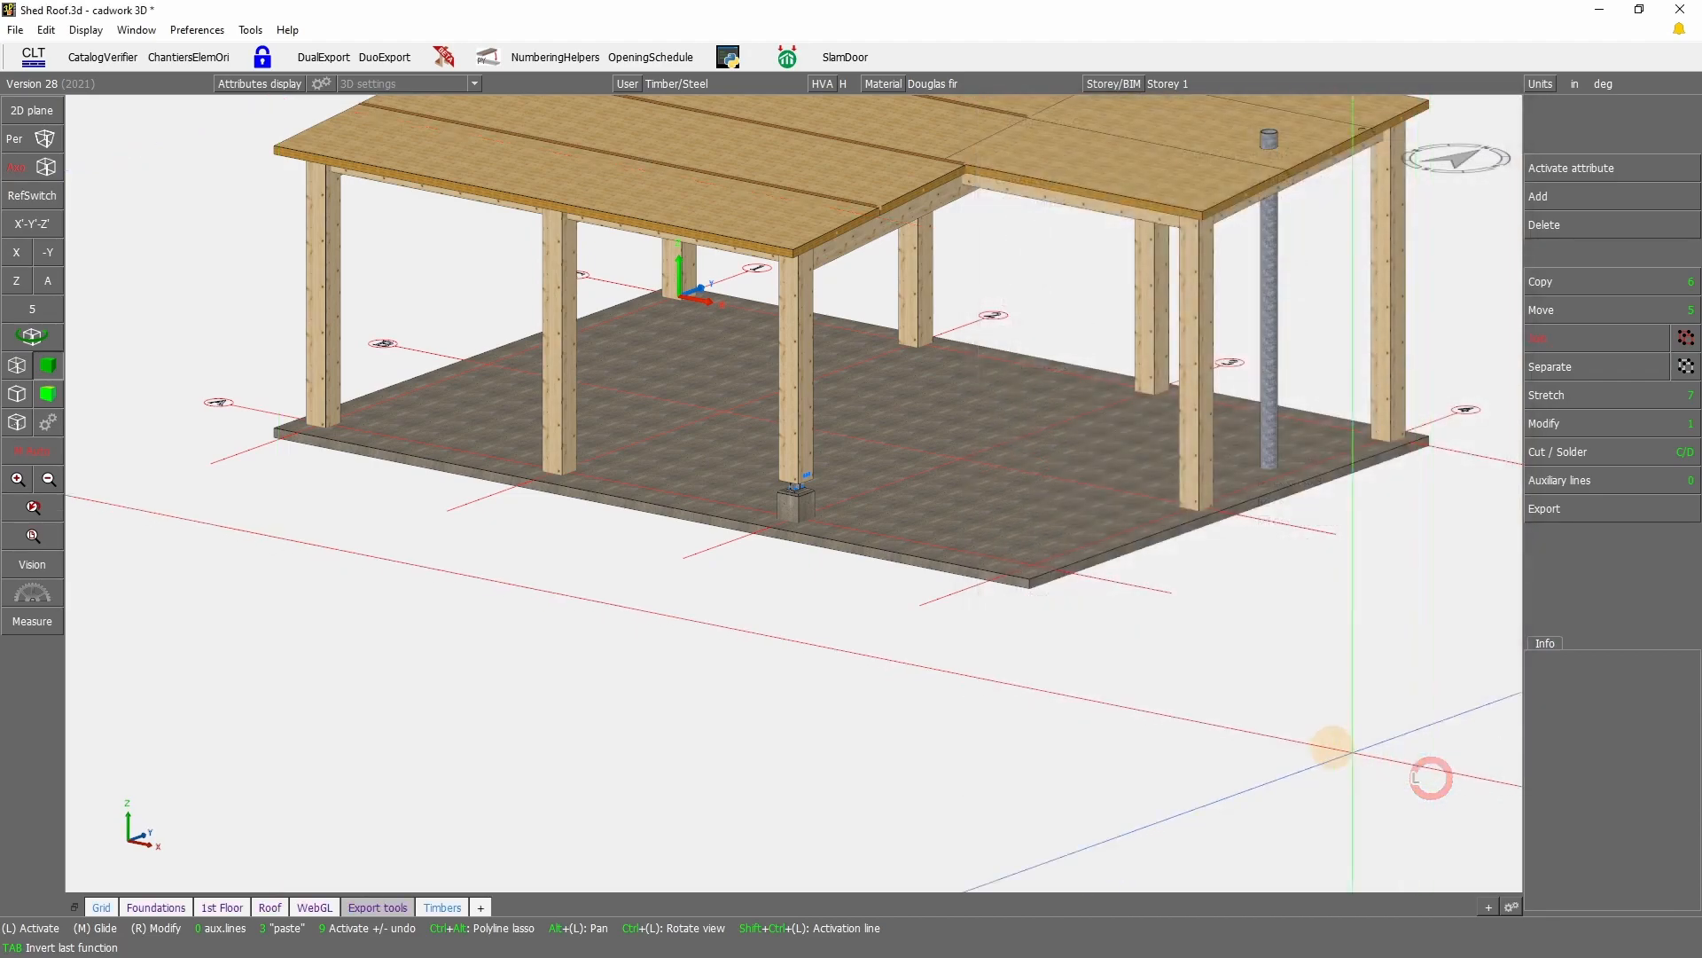
# Step: Toggle the configured shop drawing elements into view and hide the export solids around the shed, leaving out the small container
pyautogui.hotkey('ctrl', 'j')
pyautogui.hotkey('ctrl', 'j')
pyautogui.hotkey('ctrl', 'j')
pyautogui.hotkey('ctrl', 'j')
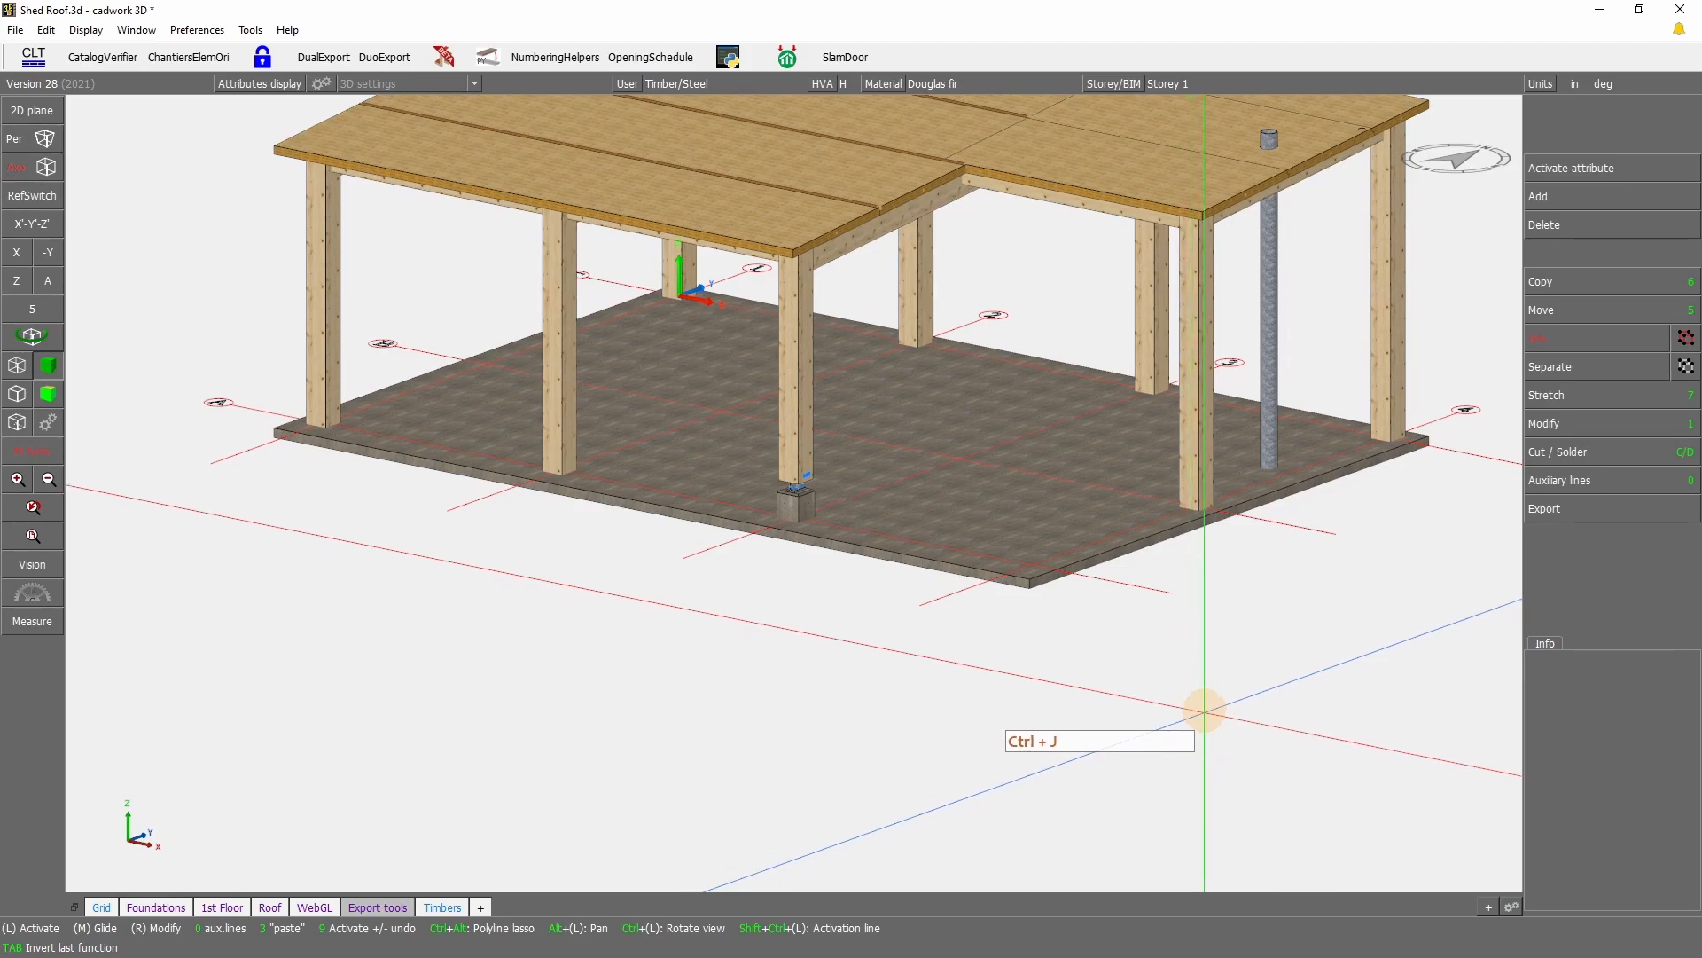
pyautogui.click(1398, 706)
pyautogui.click(1411, 486)
pyautogui.click(1404, 540)
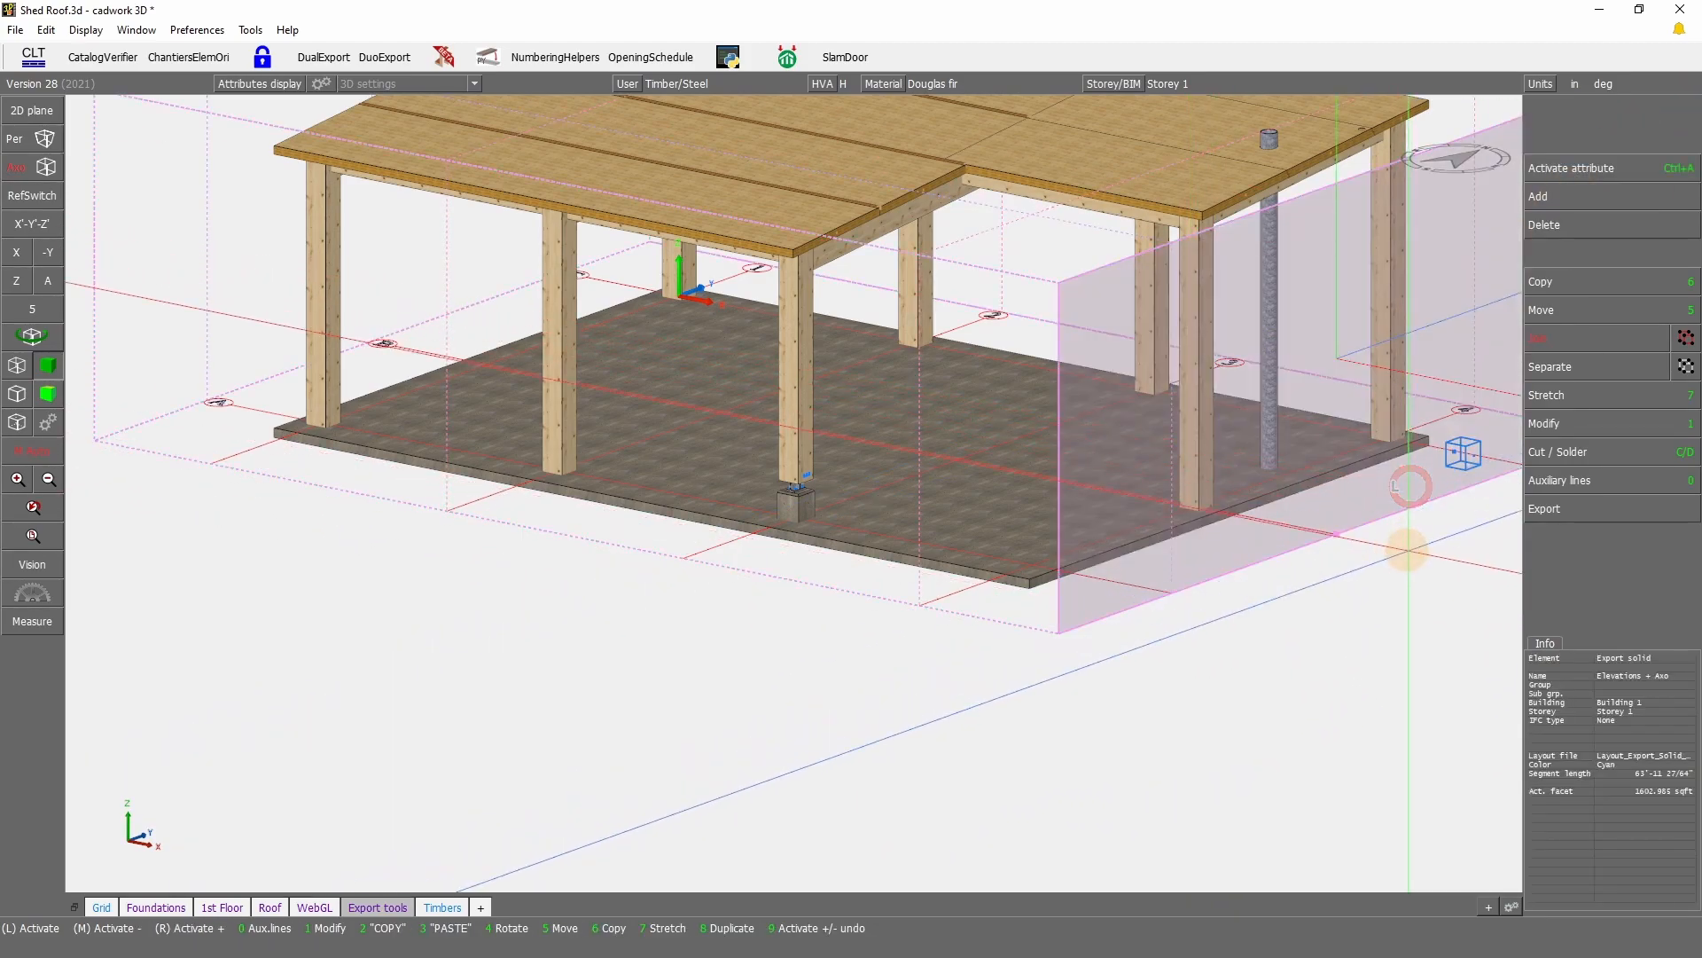
pyautogui.press('KP_Multiply')
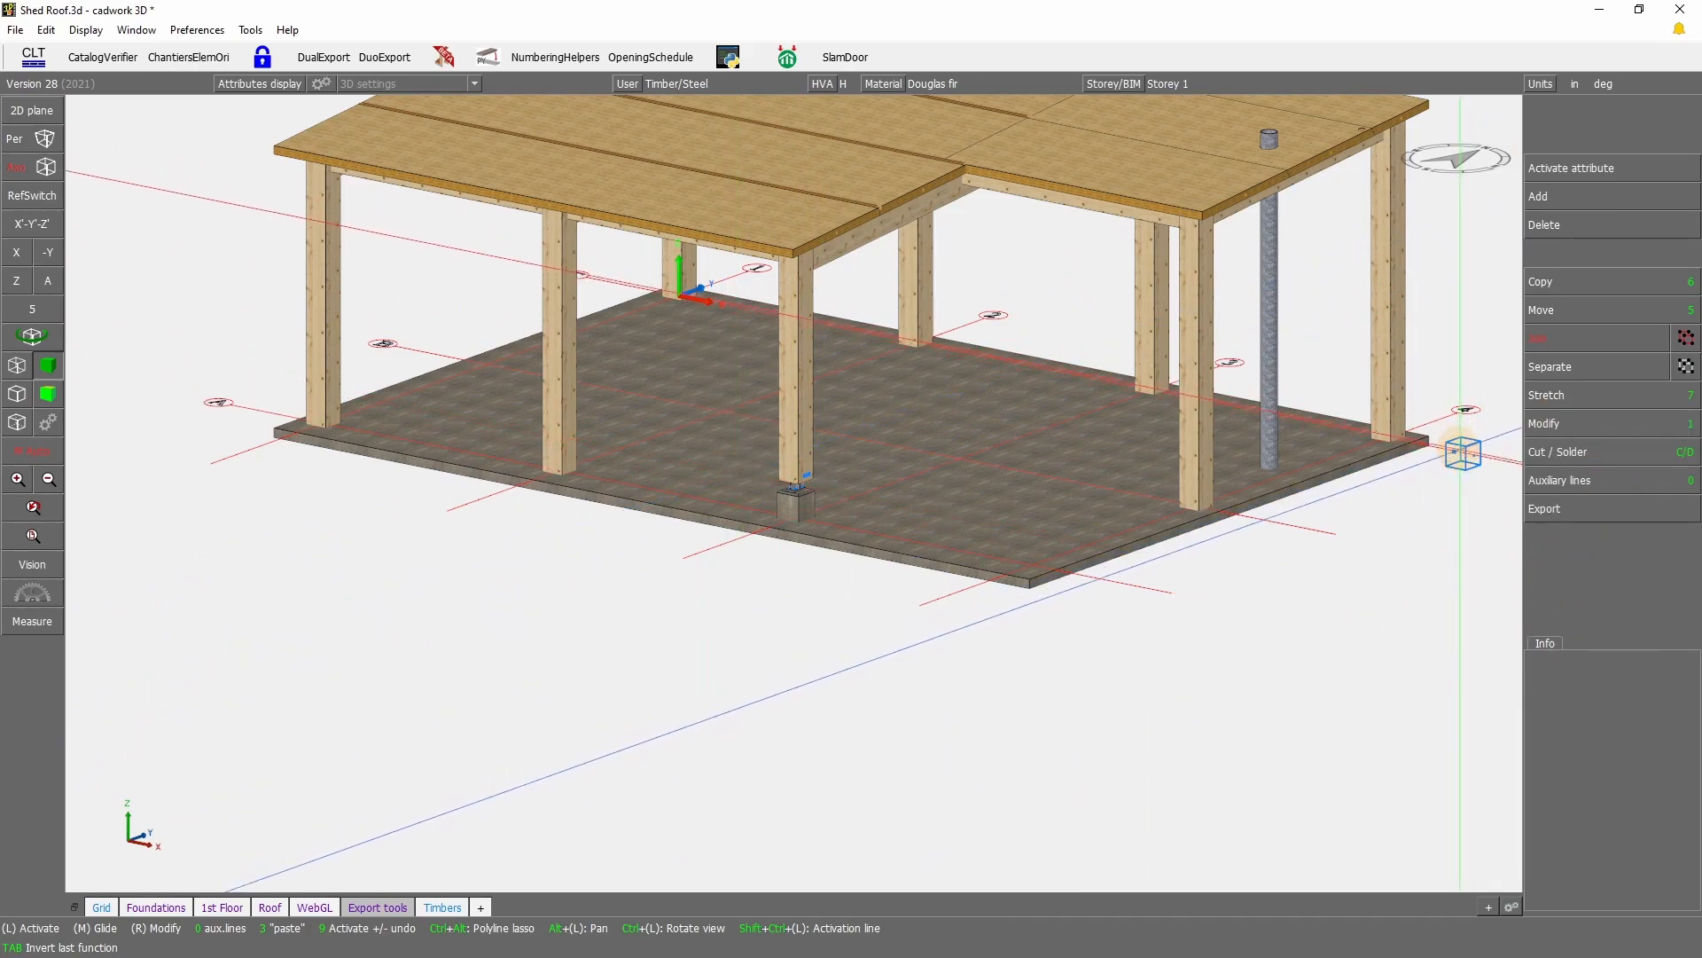
# Step: In wireframe display, start a vector move of the container WA-1 from the centre of its top face
pyautogui.scroll(5, 1462, 452)
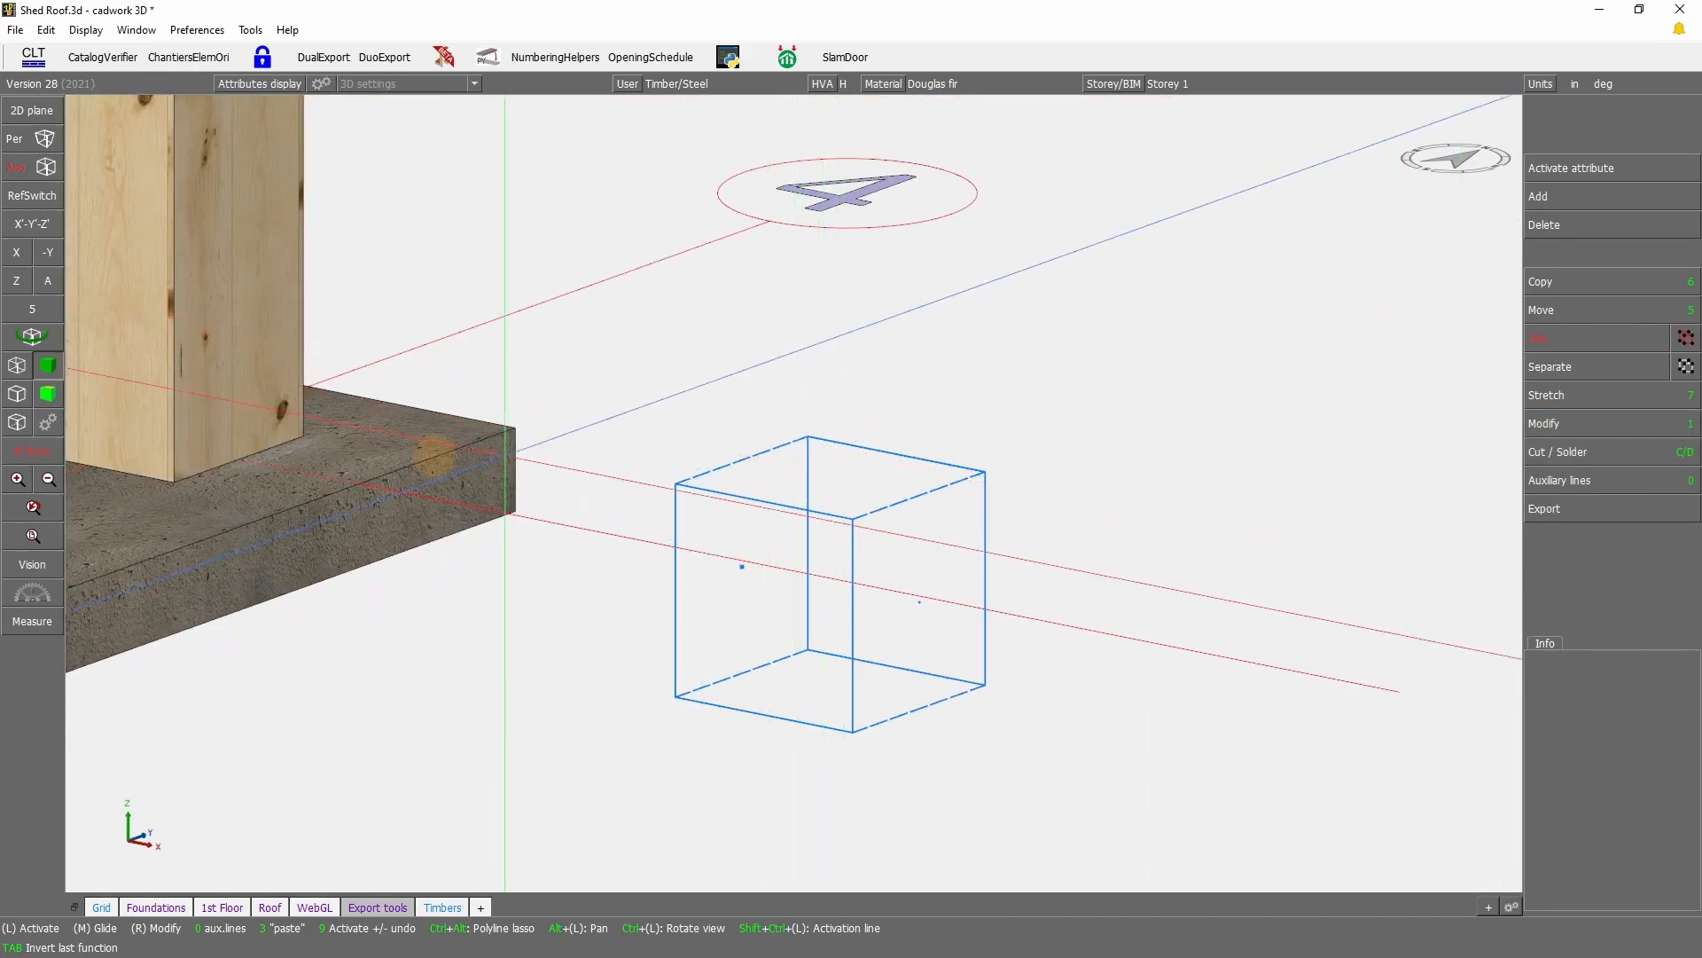
pyautogui.click(17, 365)
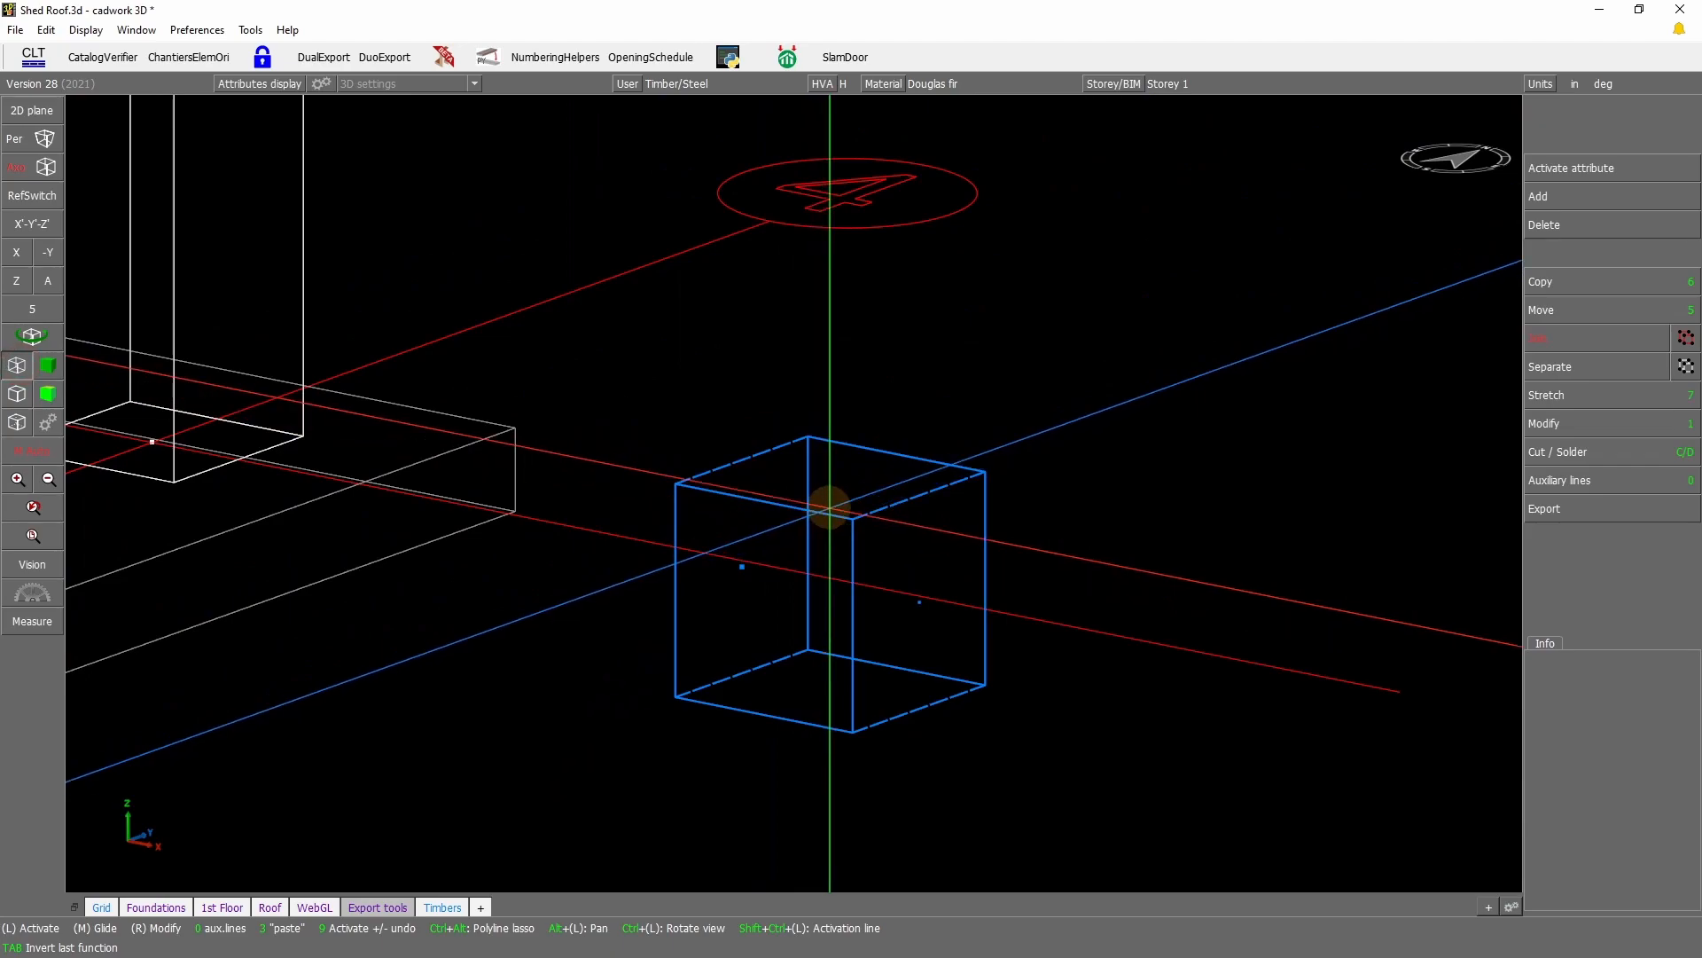
pyautogui.click(829, 507)
pyautogui.write('5')
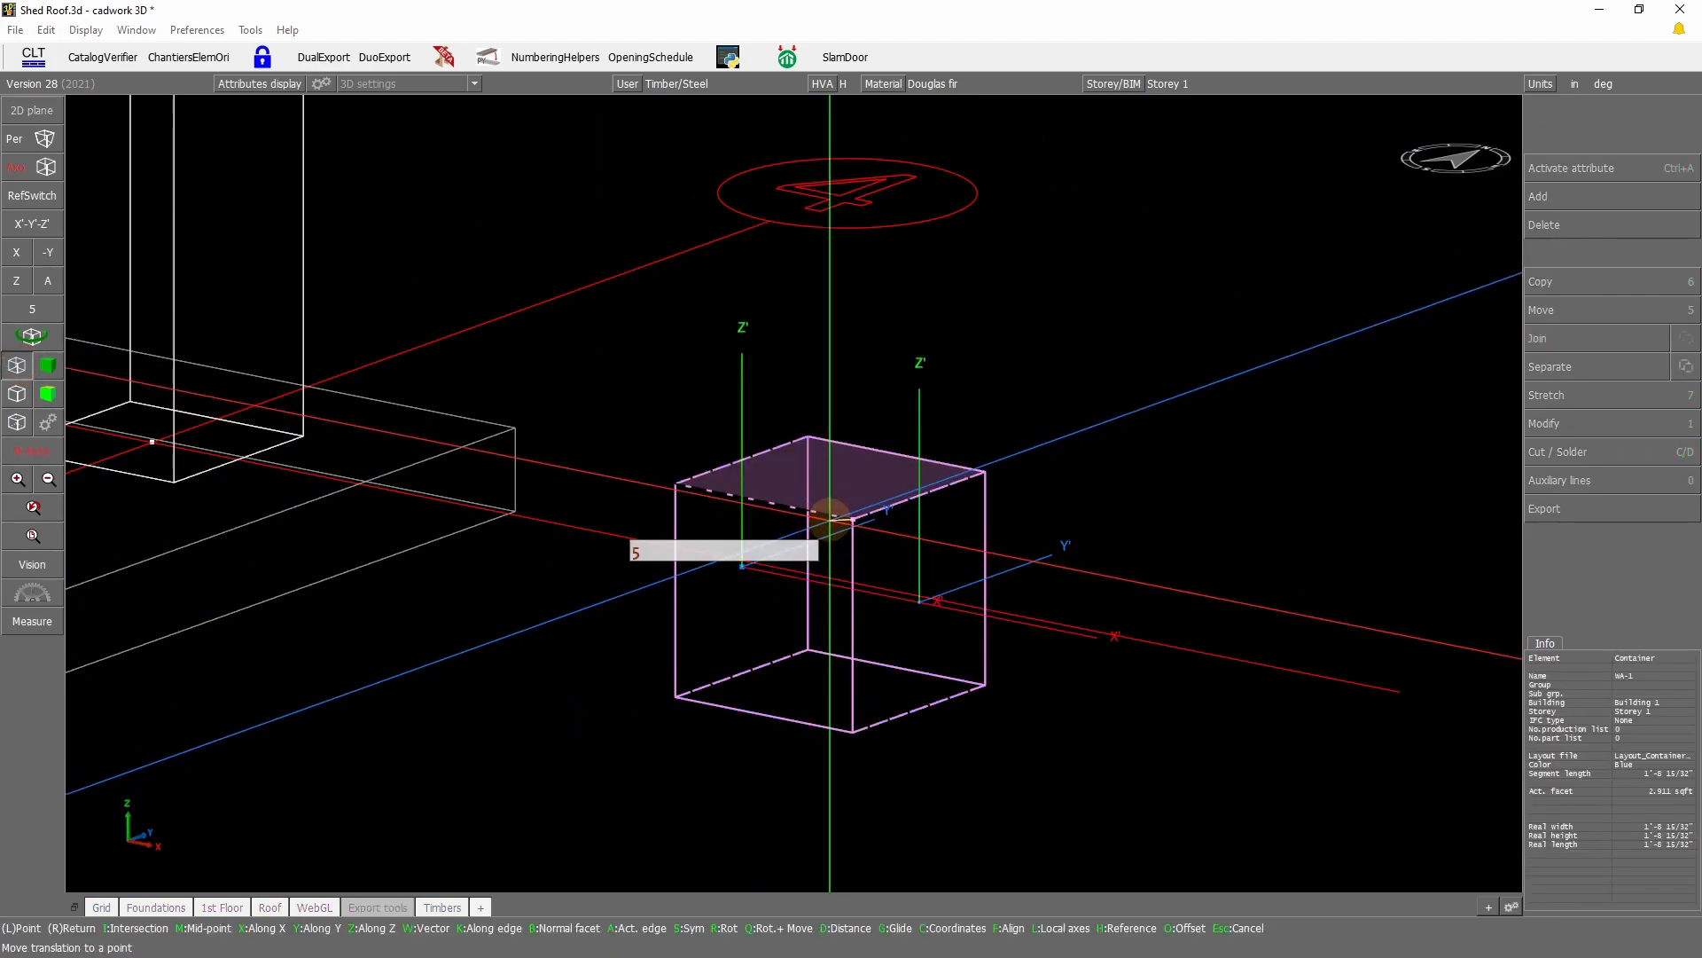
pyautogui.write('5w')
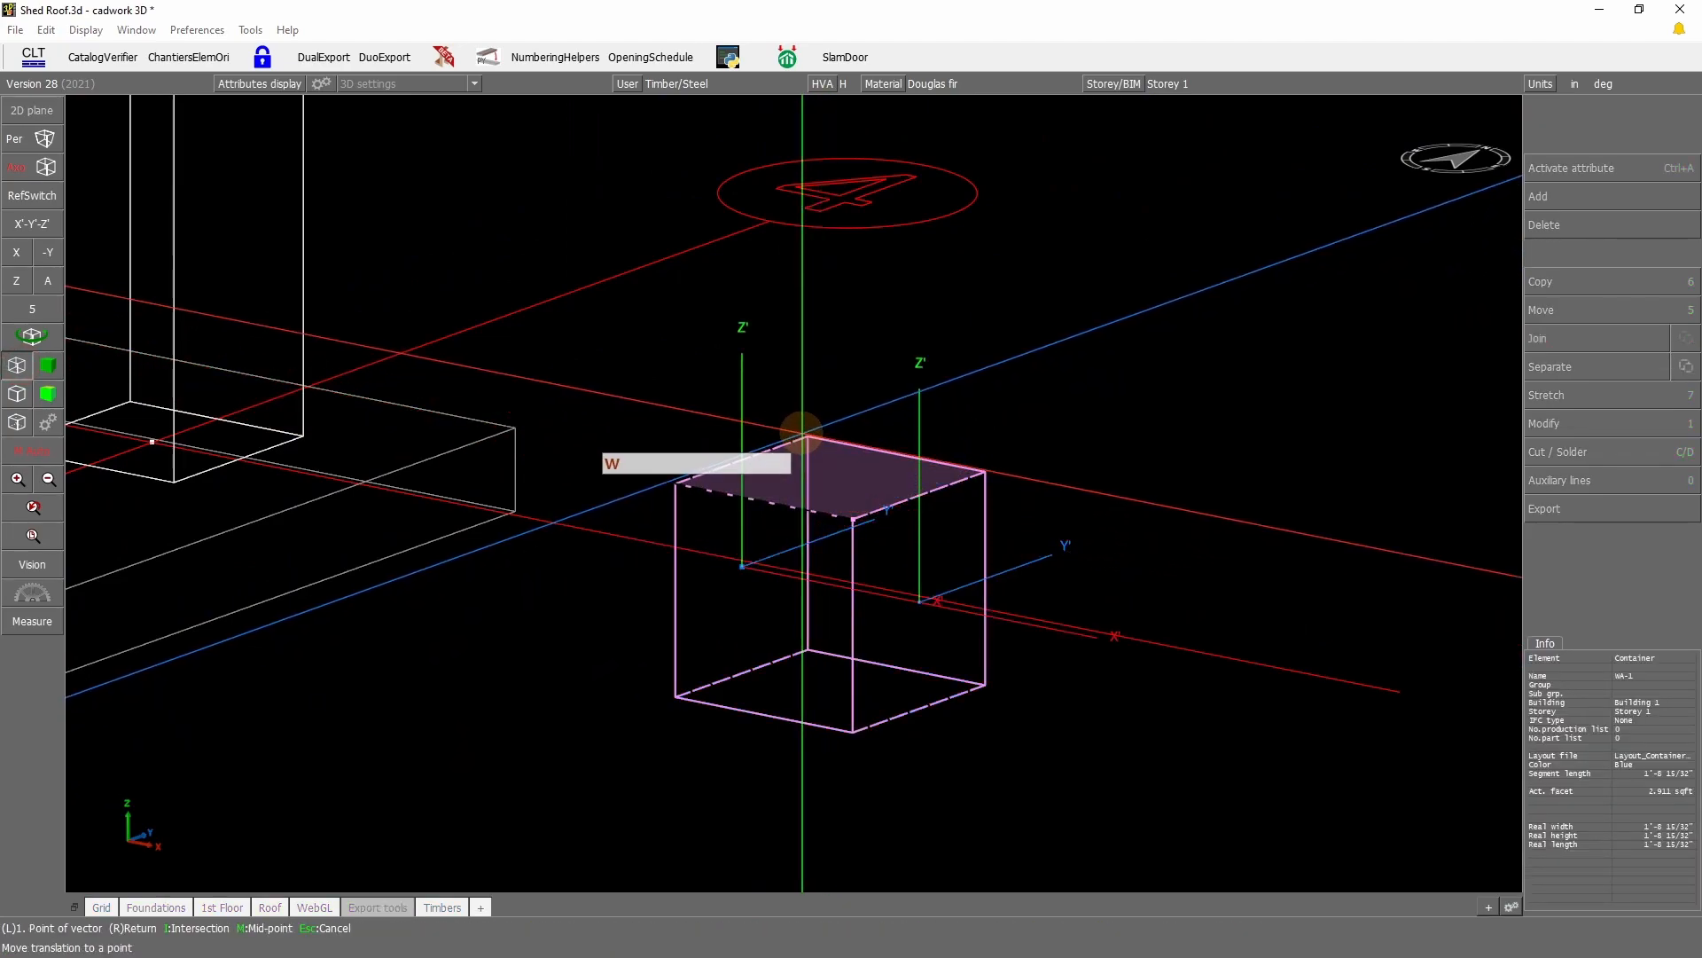
pyautogui.write('m')
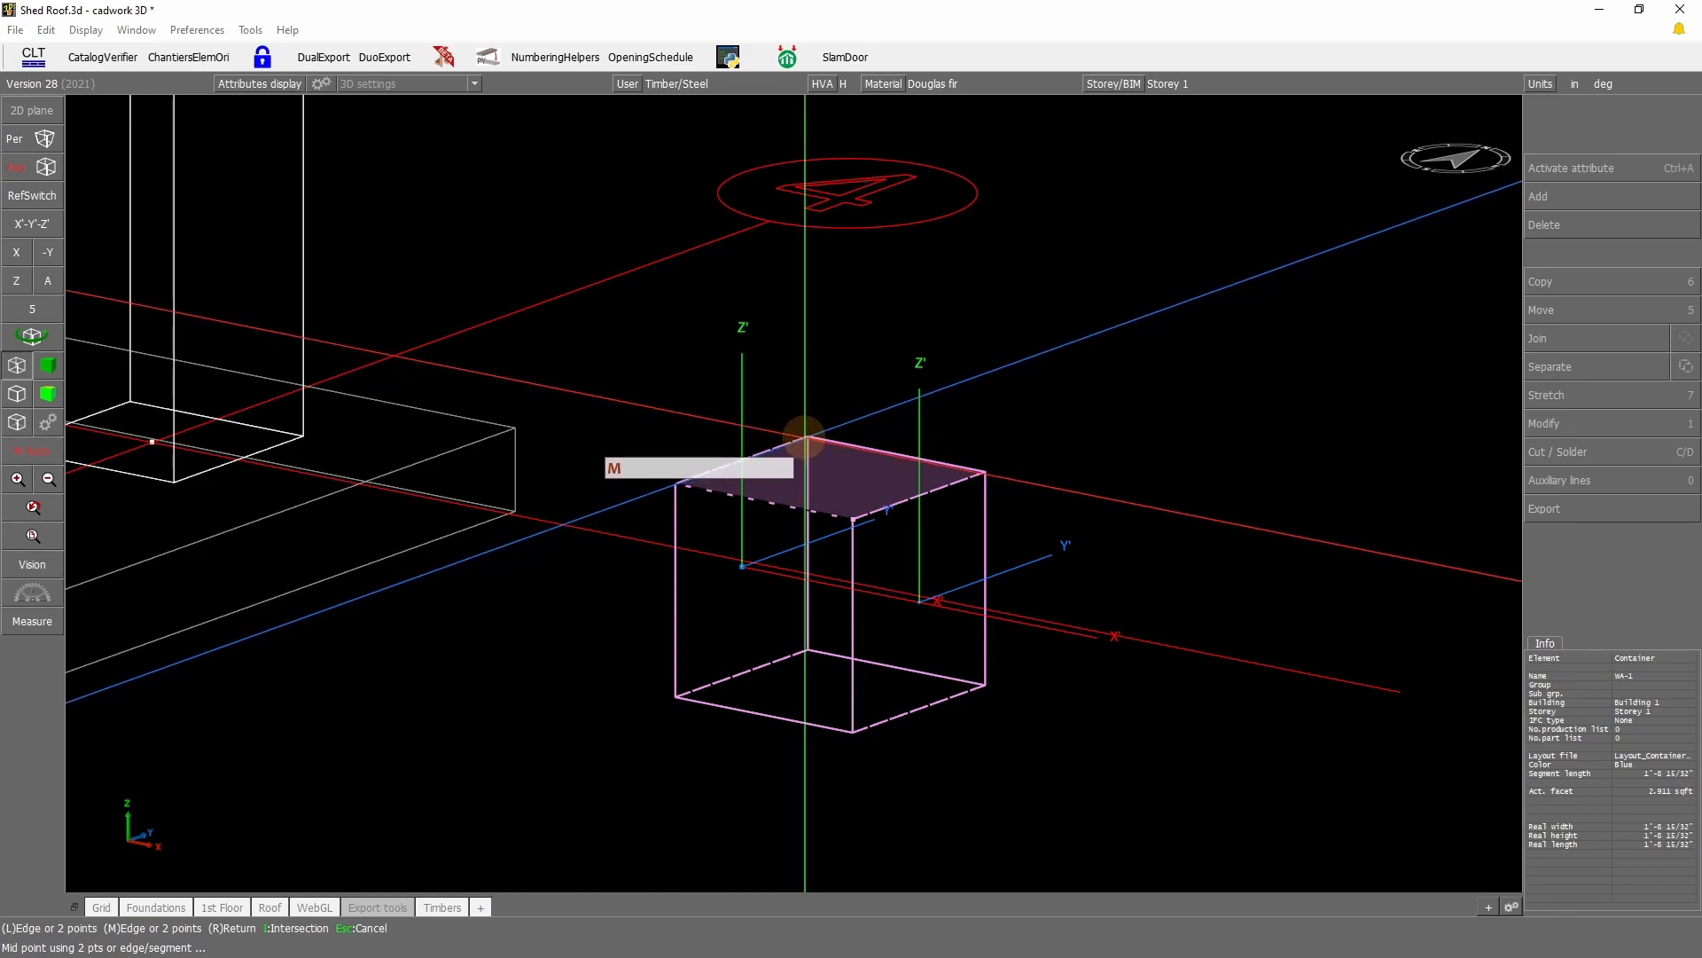
pyautogui.click(807, 437)
pyautogui.click(853, 517)
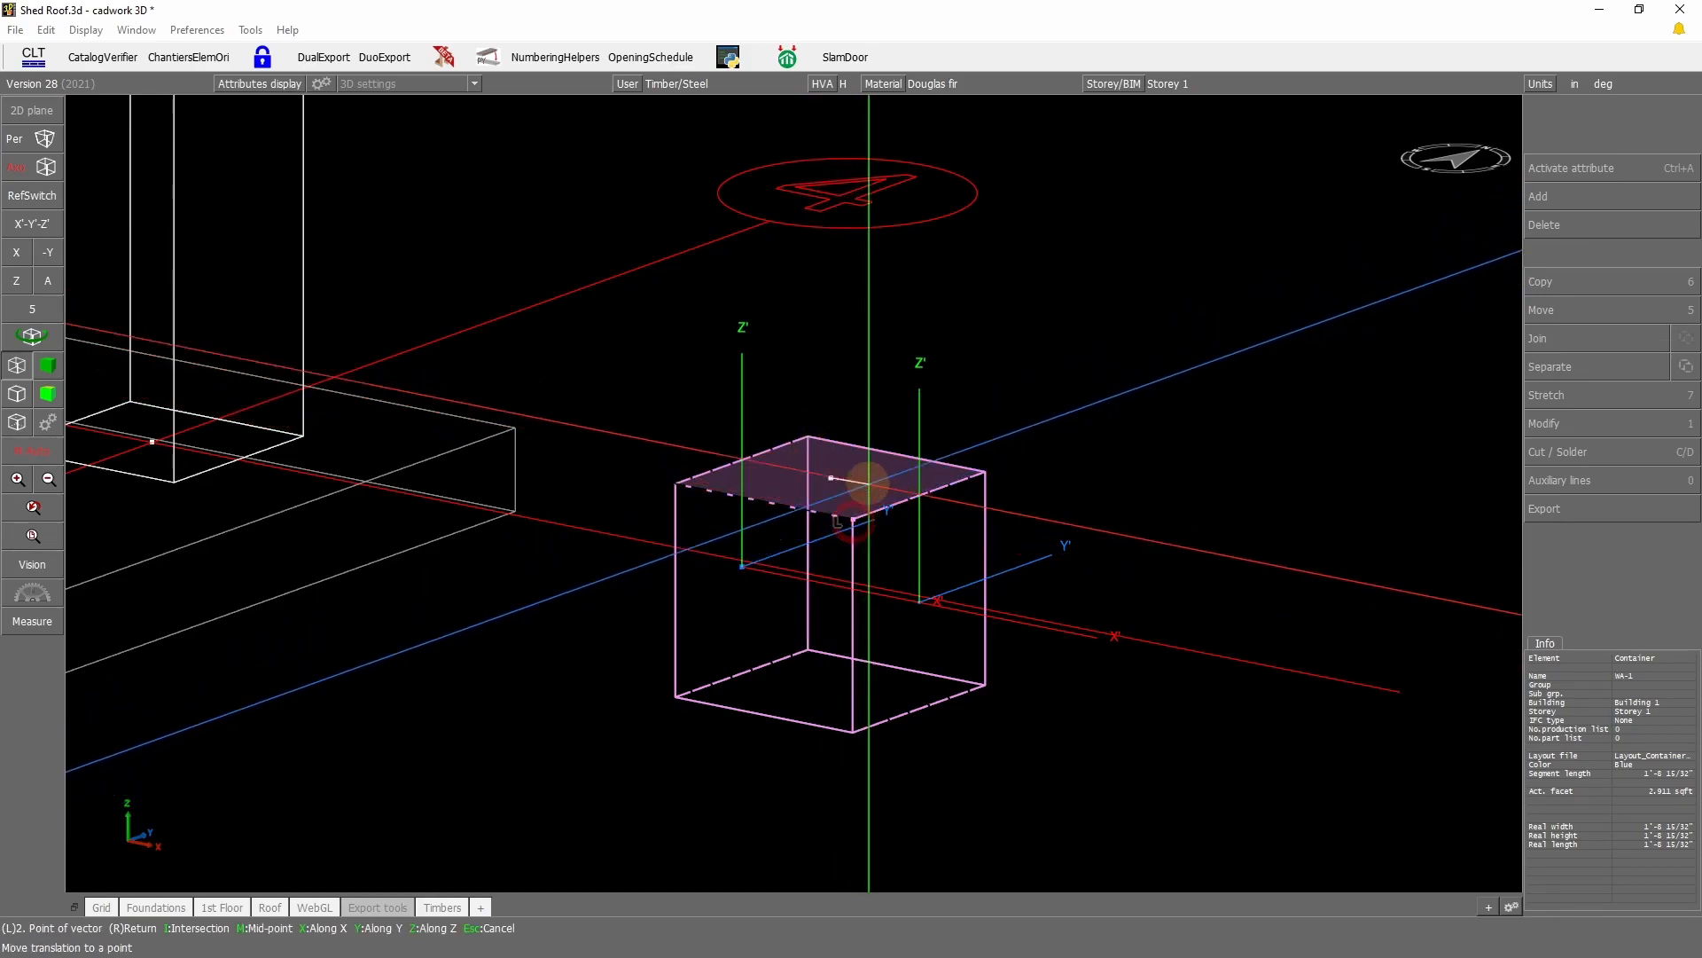
# Step: Place the container at the centre of the vertical steel plate's top face in the front post base and deselect it
pyautogui.scroll(-5, 851, 484)
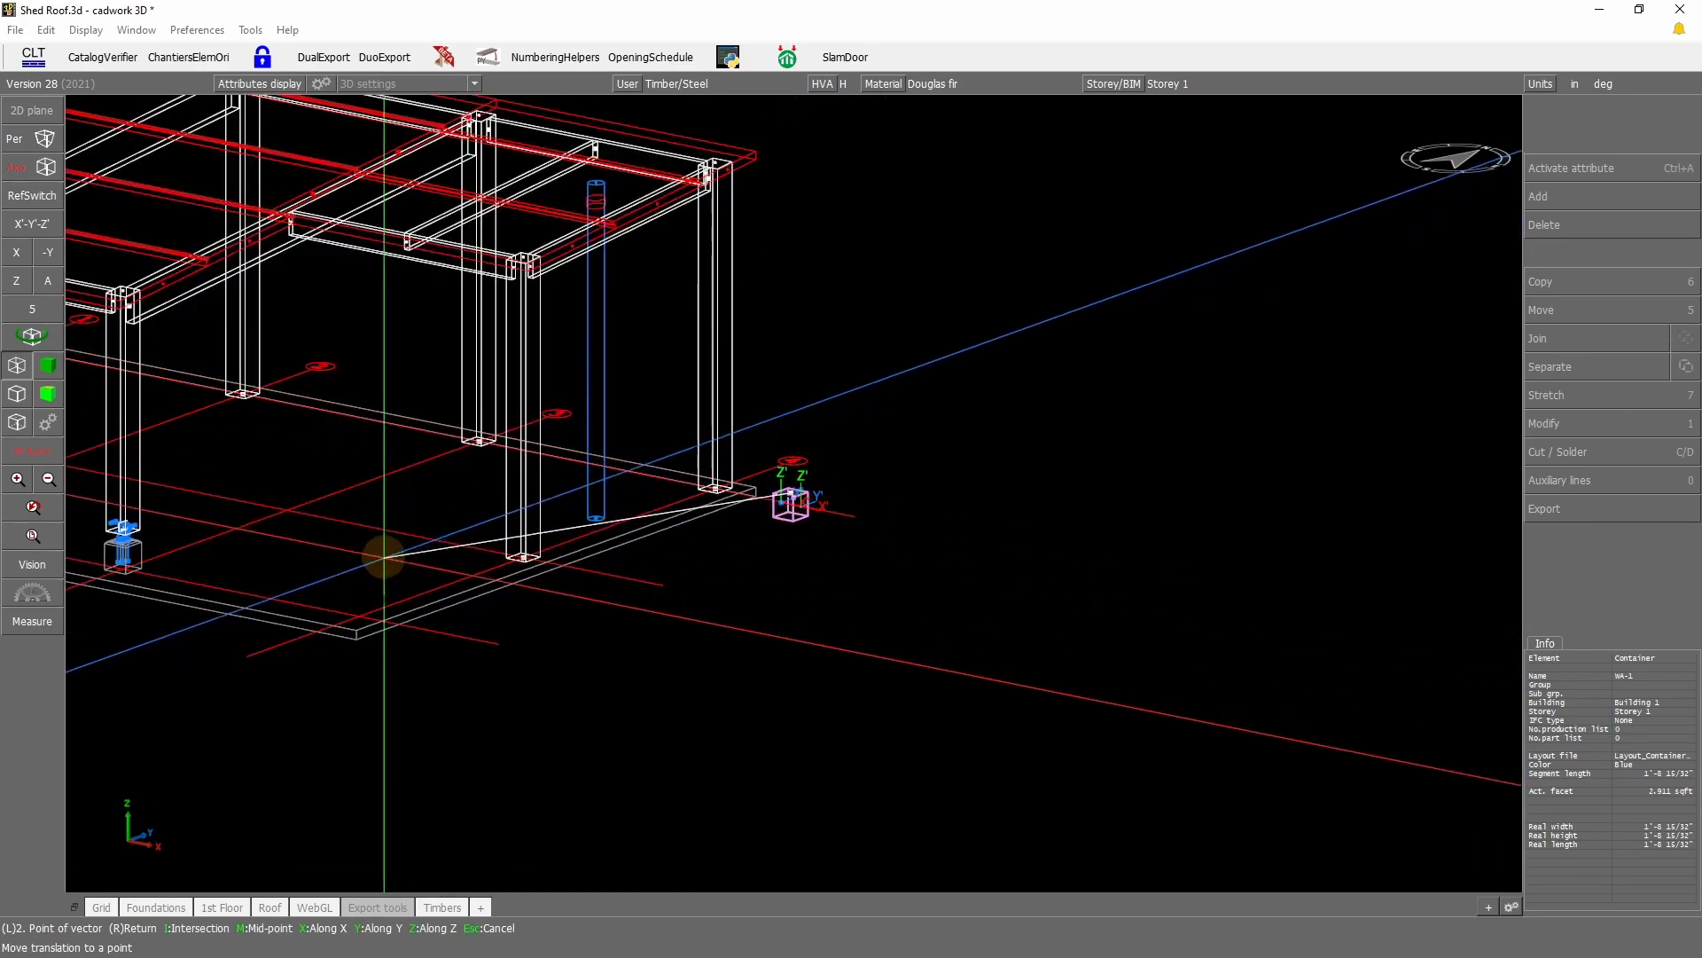
pyautogui.scroll(-2, 749, 494)
pyautogui.scroll(10, 913, 532)
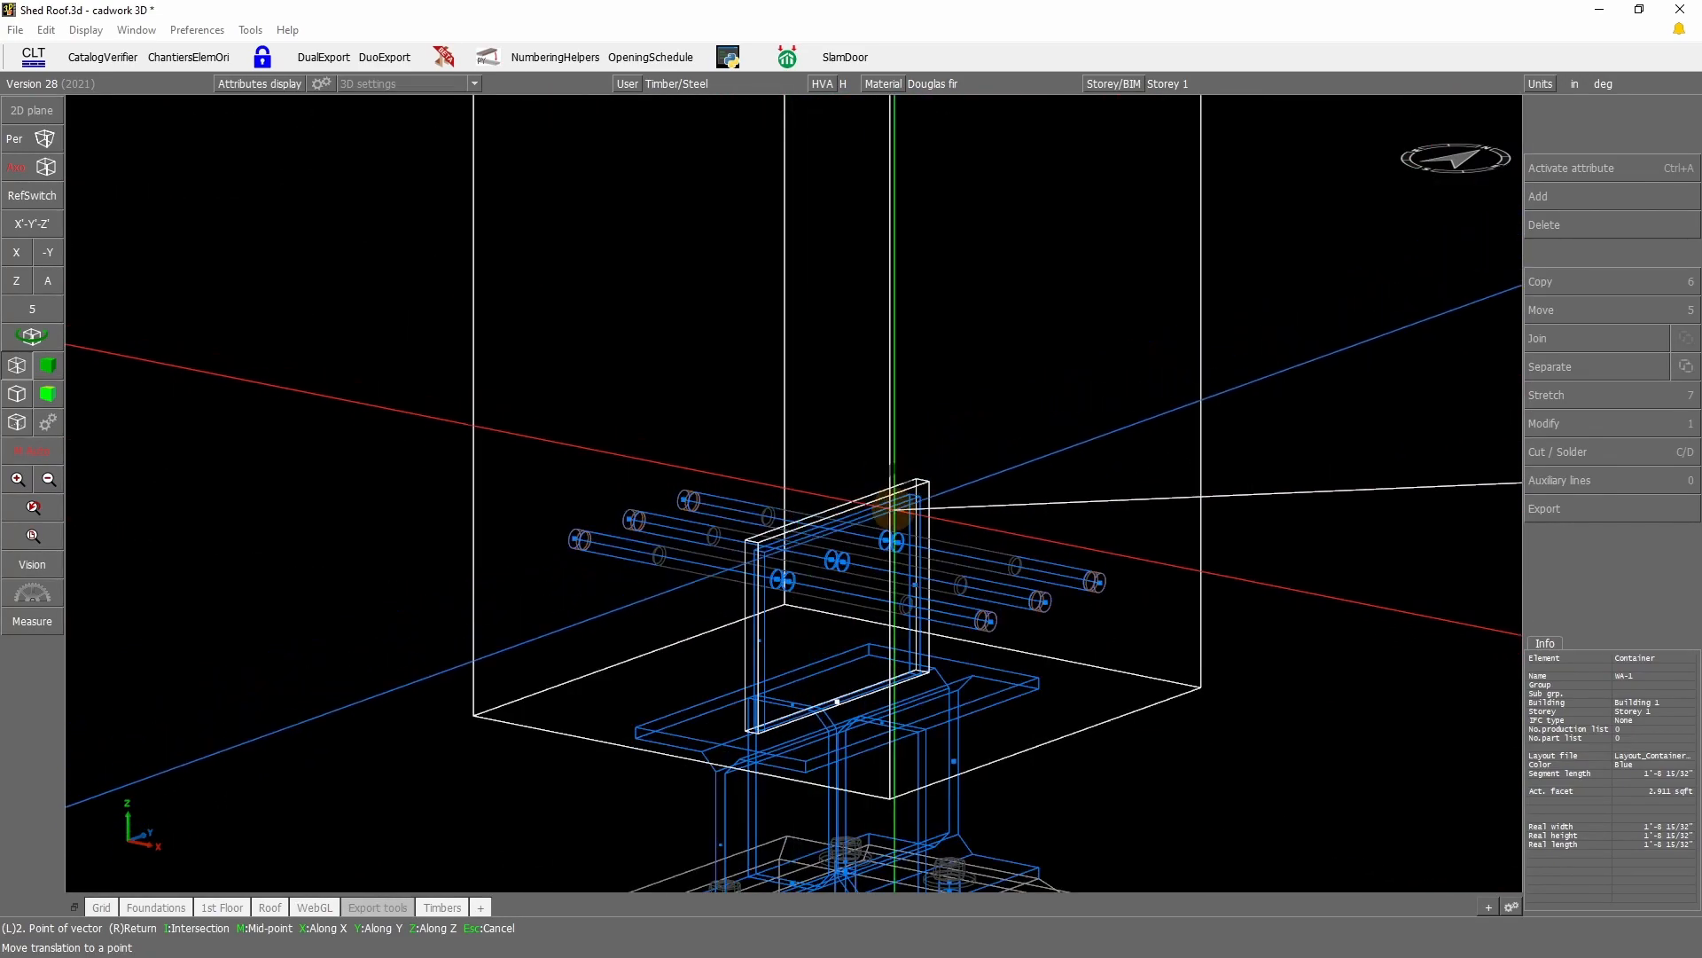
pyautogui.scroll(4, 891, 513)
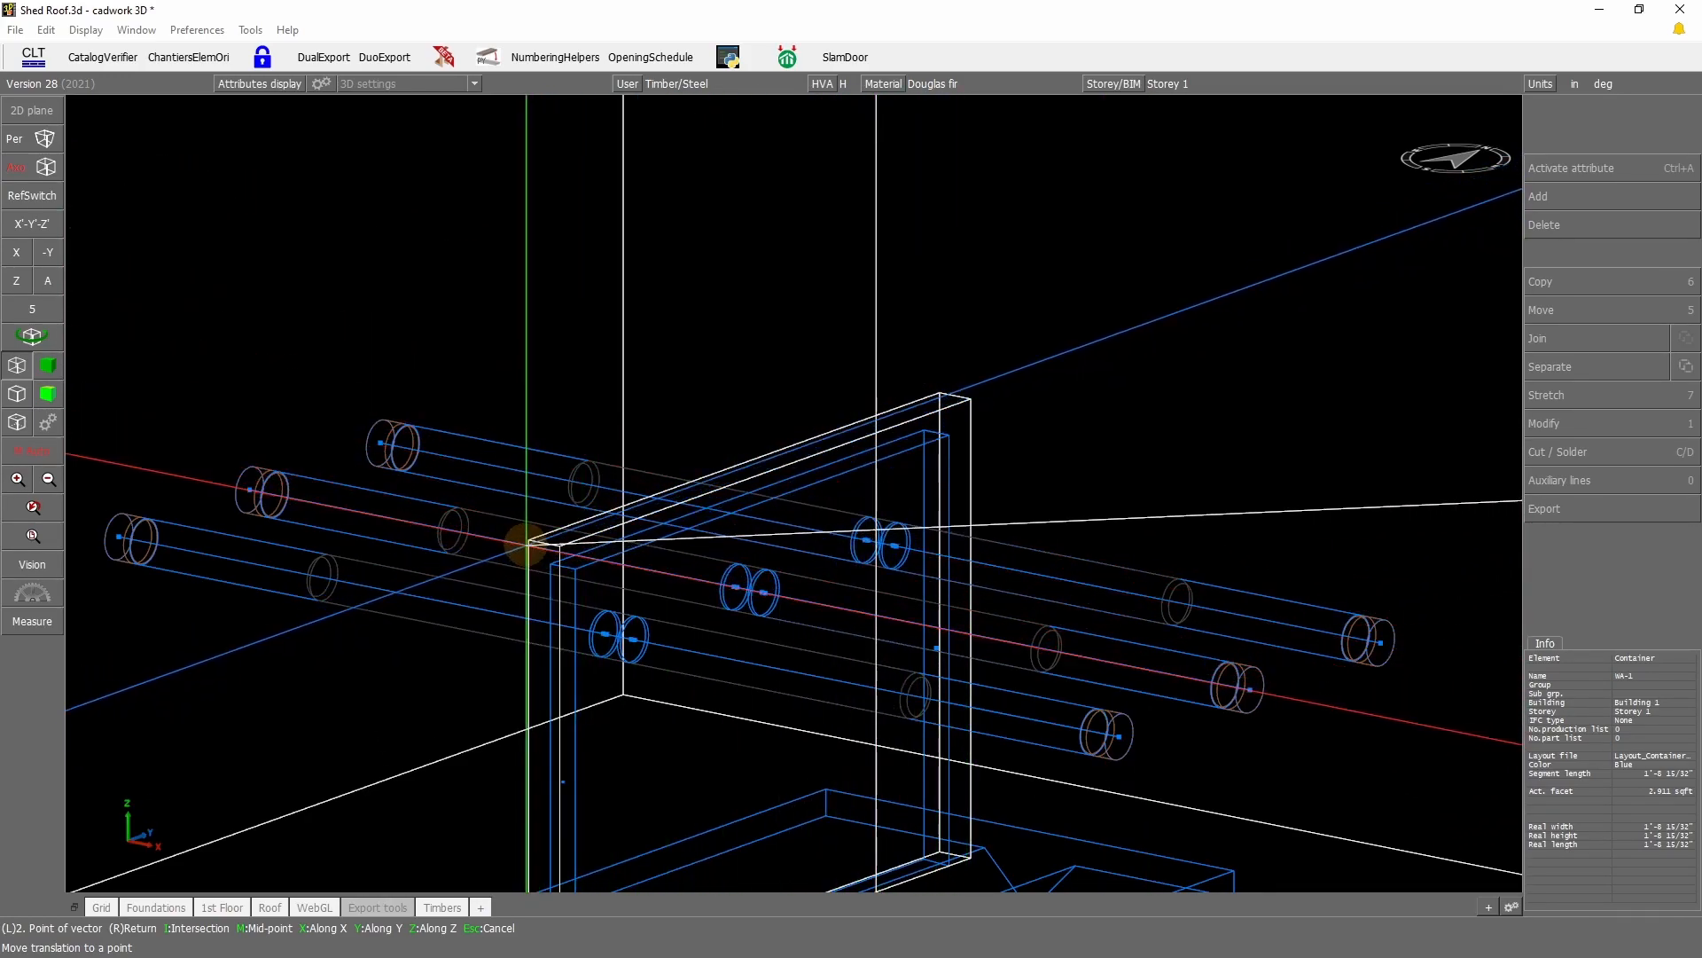
pyautogui.press('m')
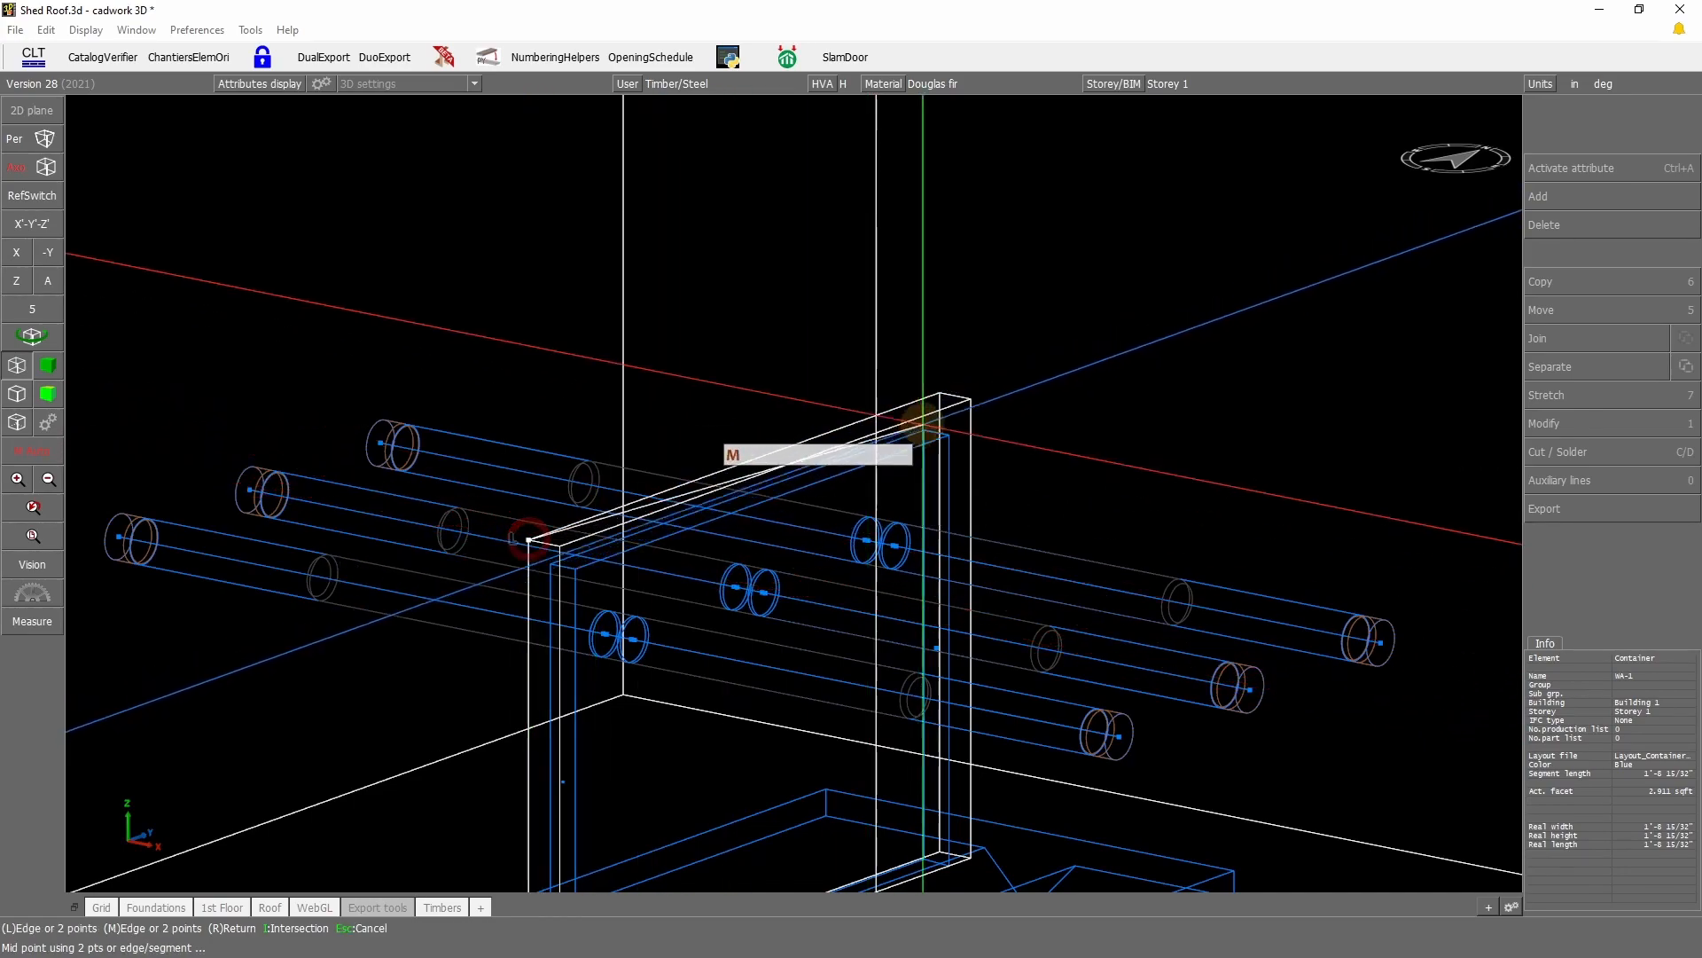
pyautogui.click(966, 401)
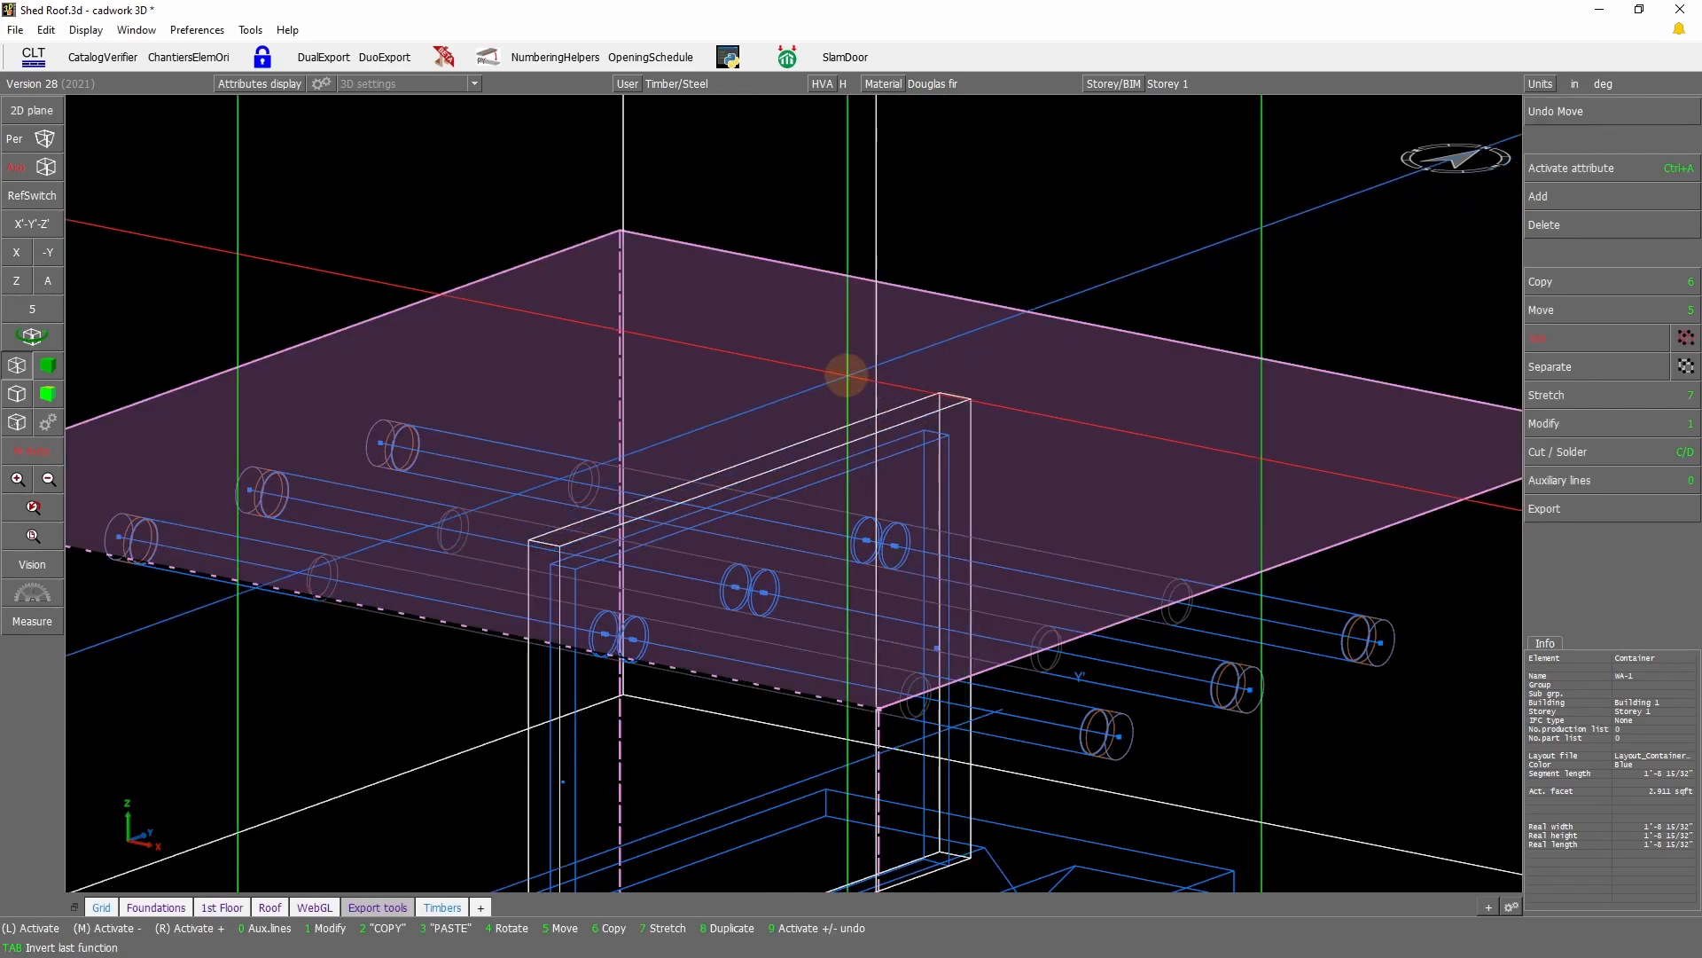
pyautogui.scroll(-10, 802, 514)
pyautogui.click(751, 764)
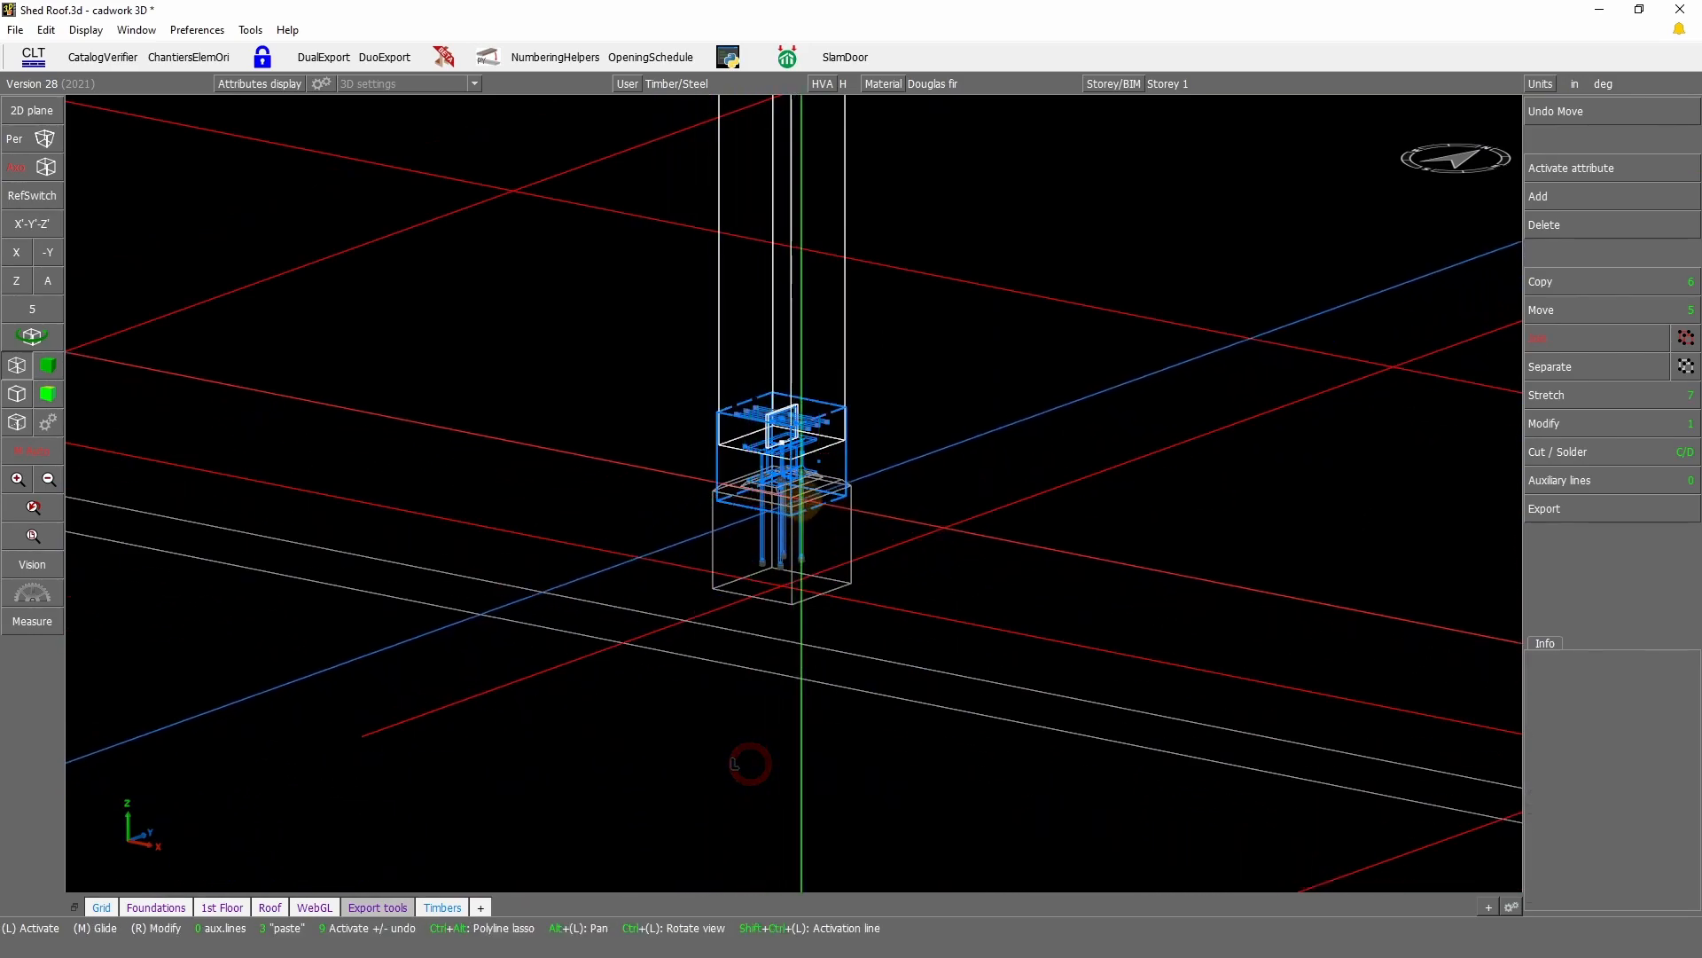
pyautogui.scroll(6, 766, 412)
pyautogui.moveTo(904, 743); pyautogui.dragTo(788, 496, button='middle')
pyautogui.scroll(-2, 788, 497)
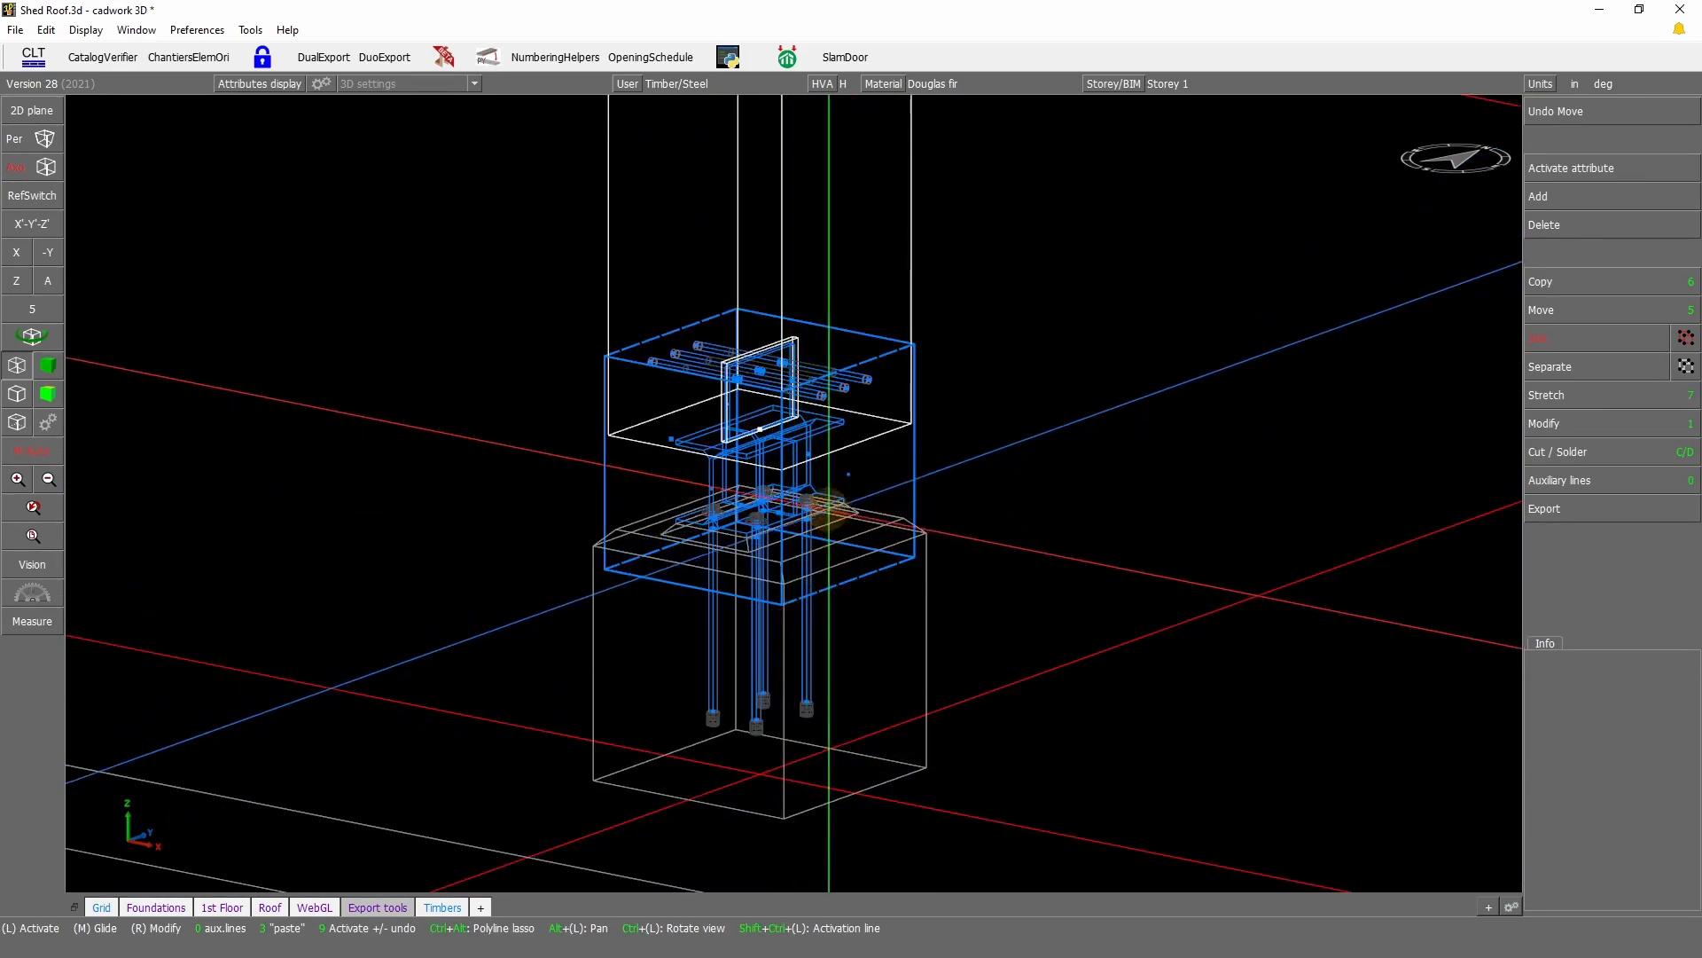
# Step: Select the container WA-1 around the post base, display the container views and inspect their placement
pyautogui.scroll(2, 781, 390)
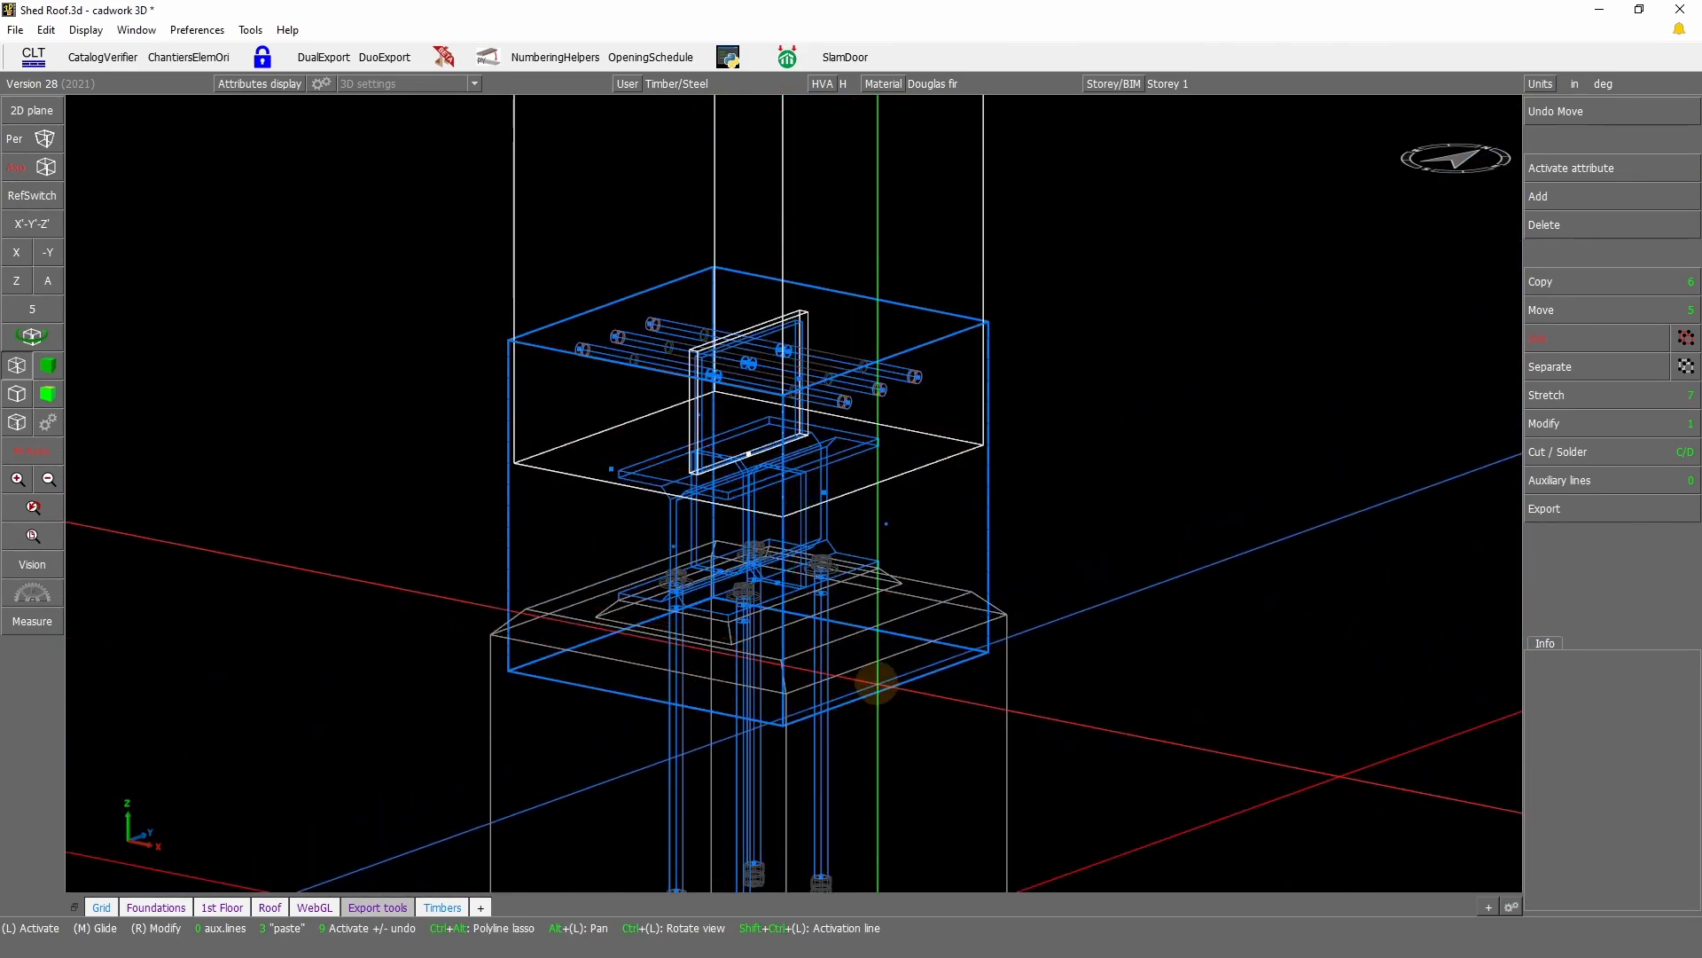
pyautogui.click(876, 692)
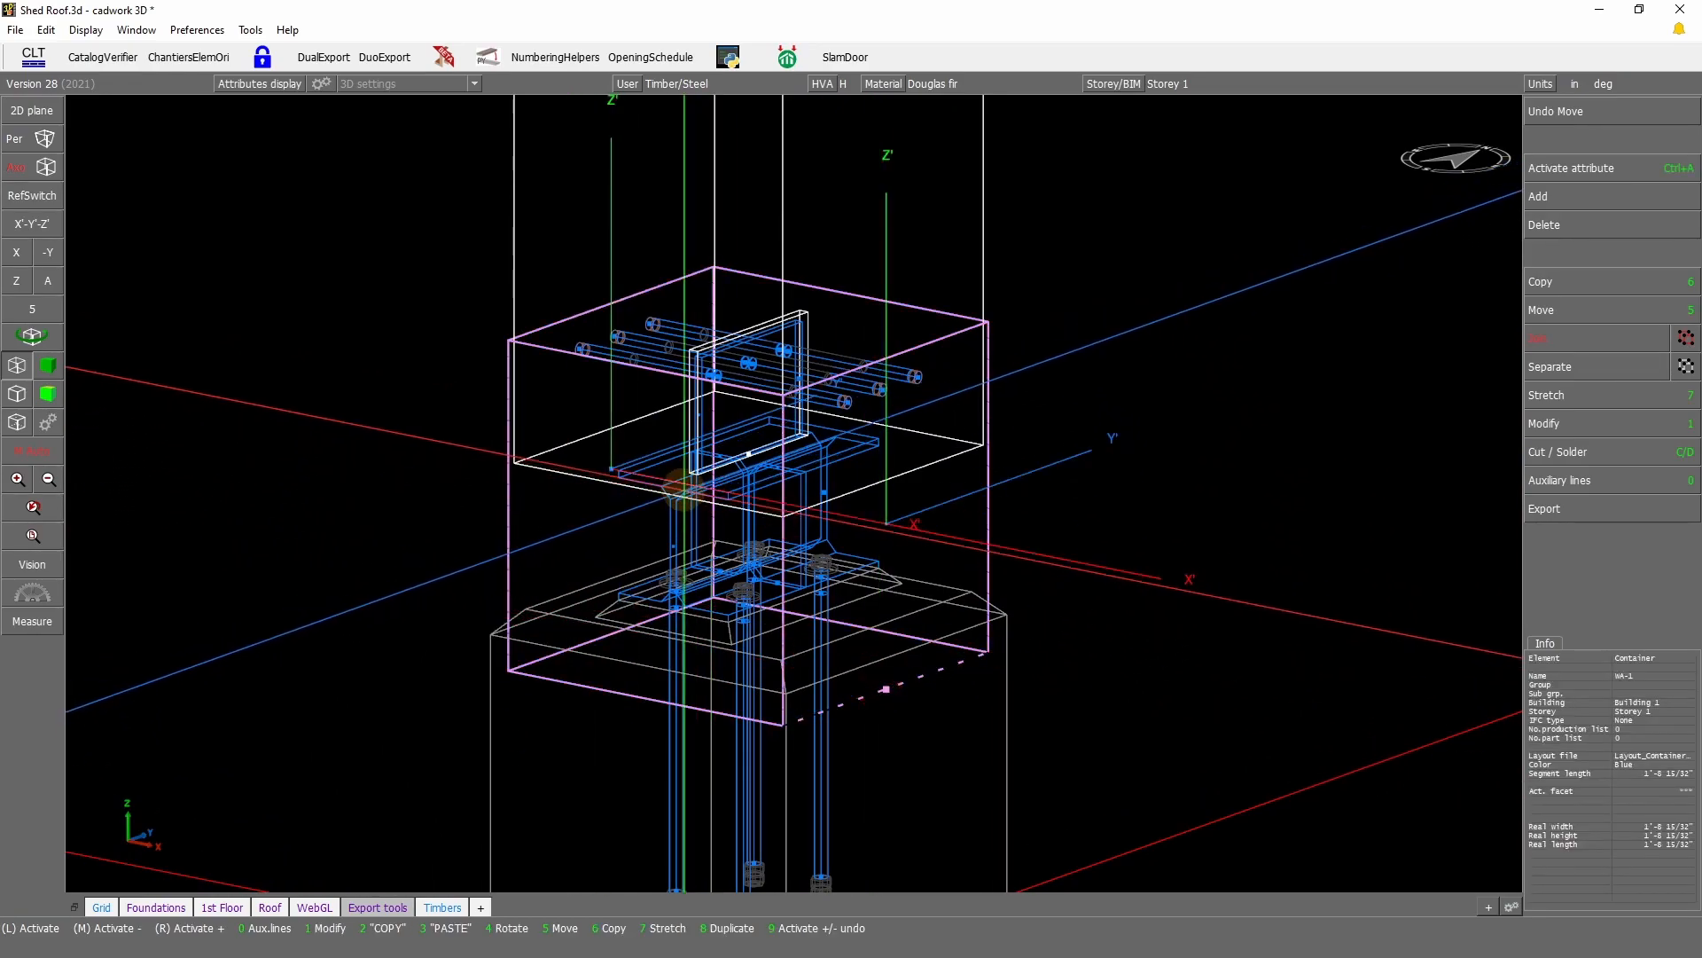
pyautogui.click(32, 564)
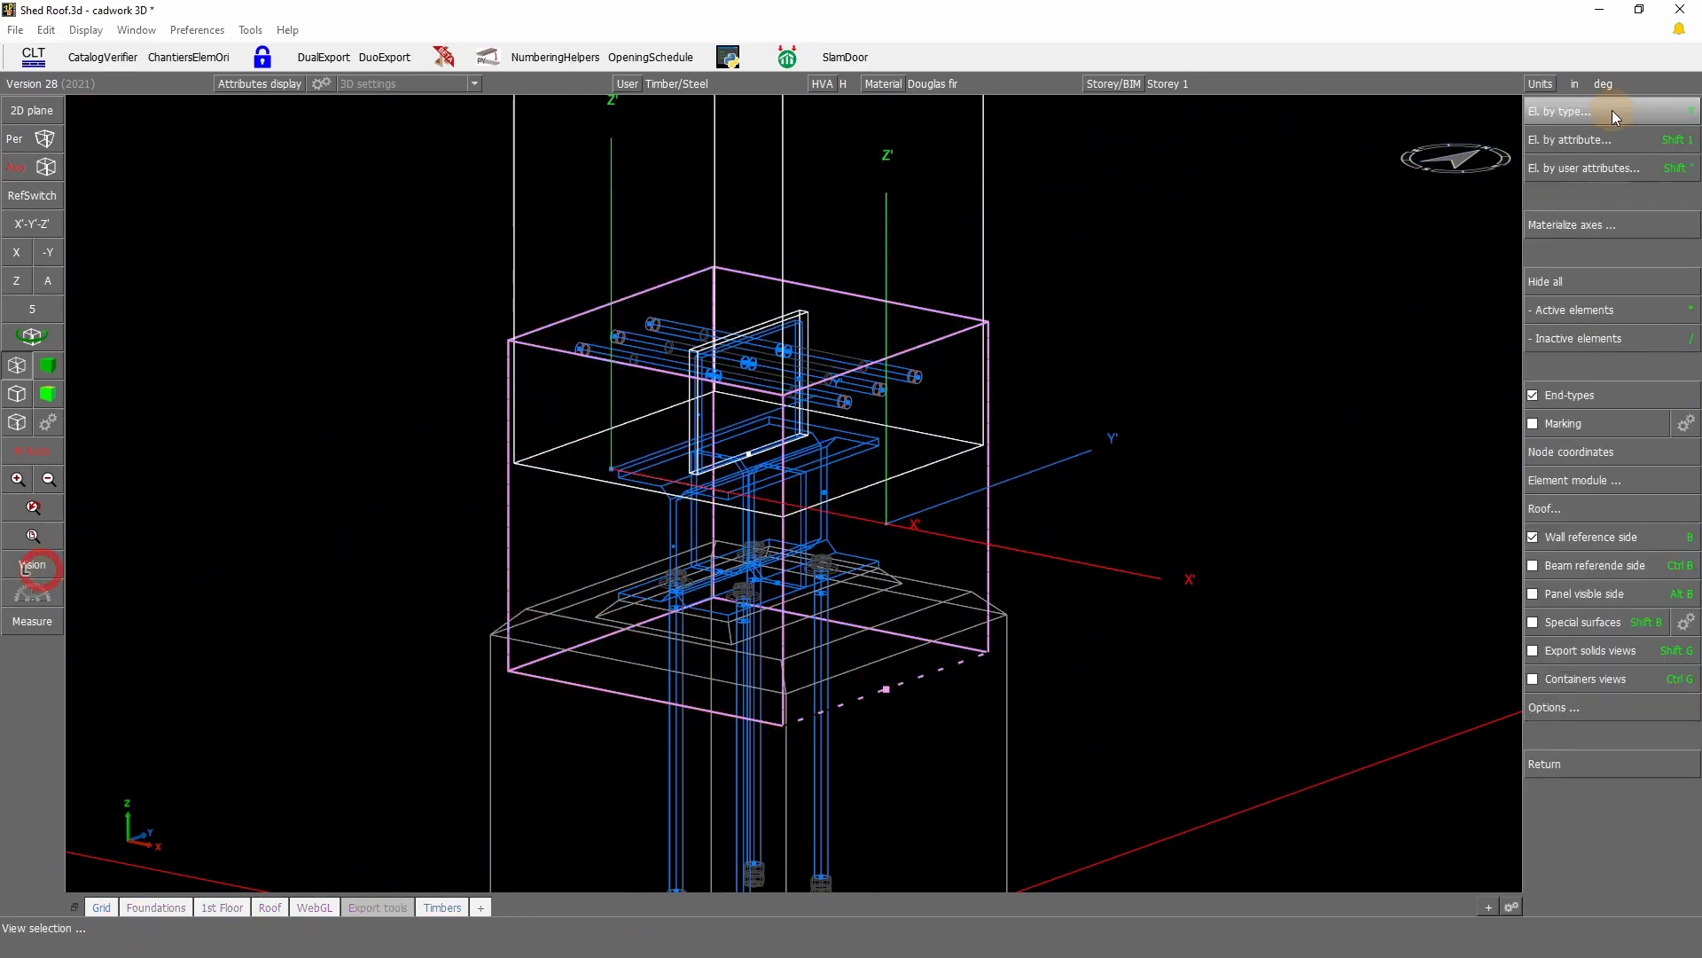
pyautogui.click(1607, 683)
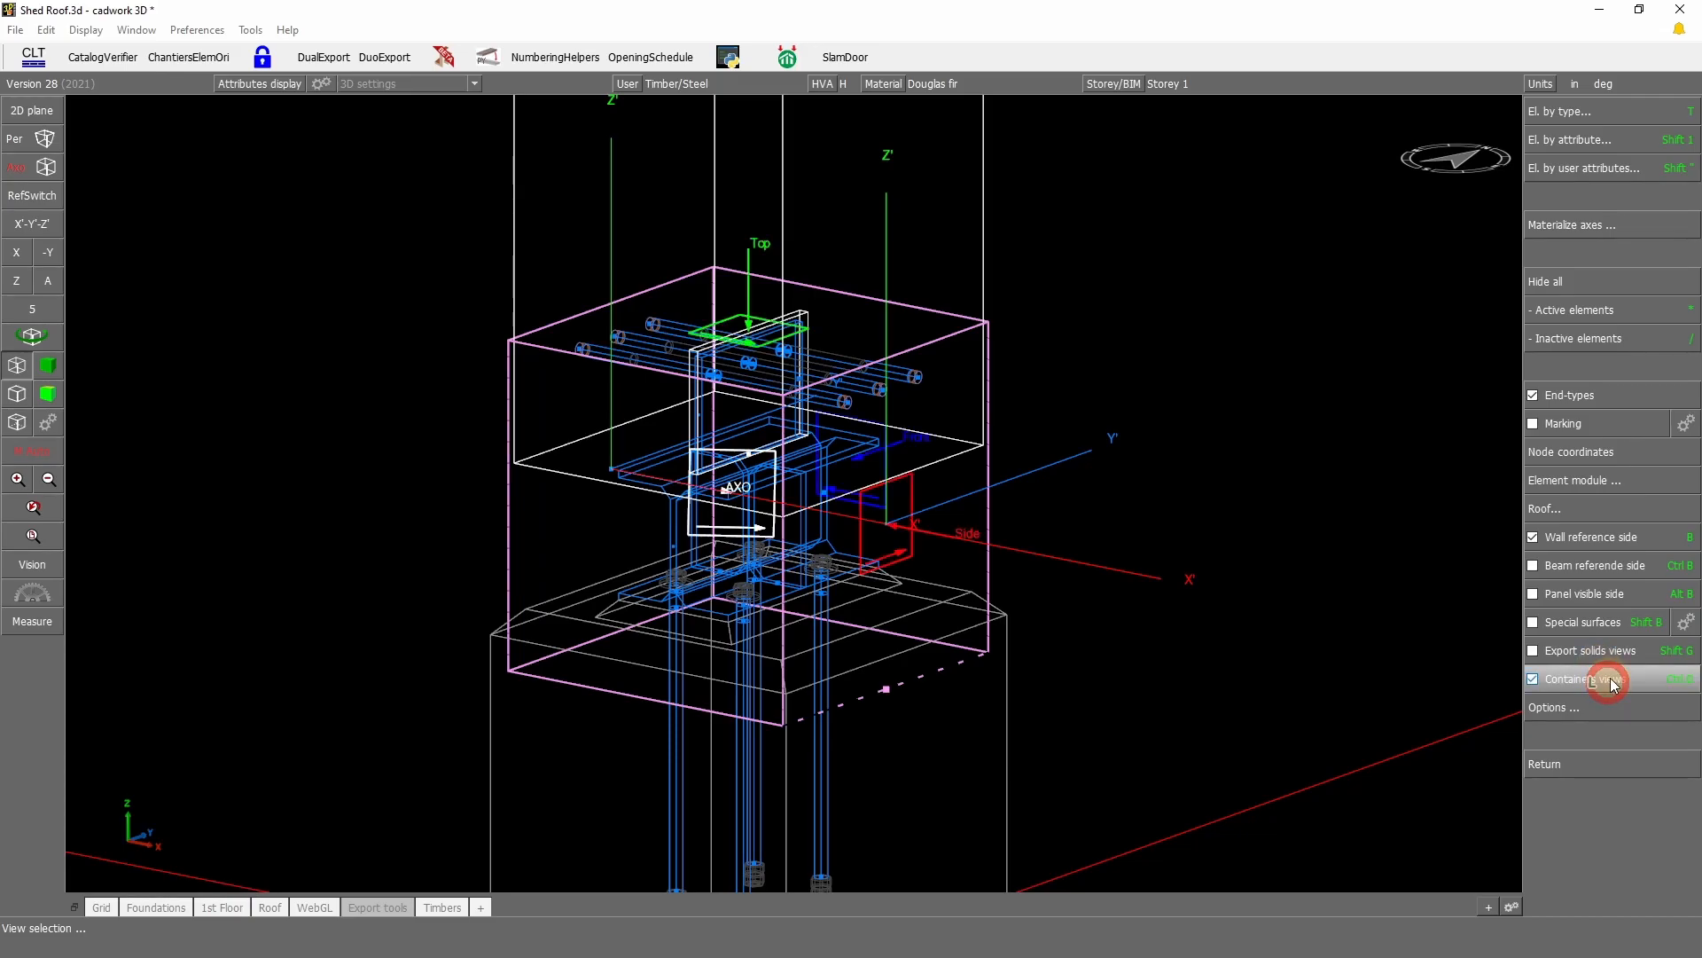
pyautogui.click(26, 336)
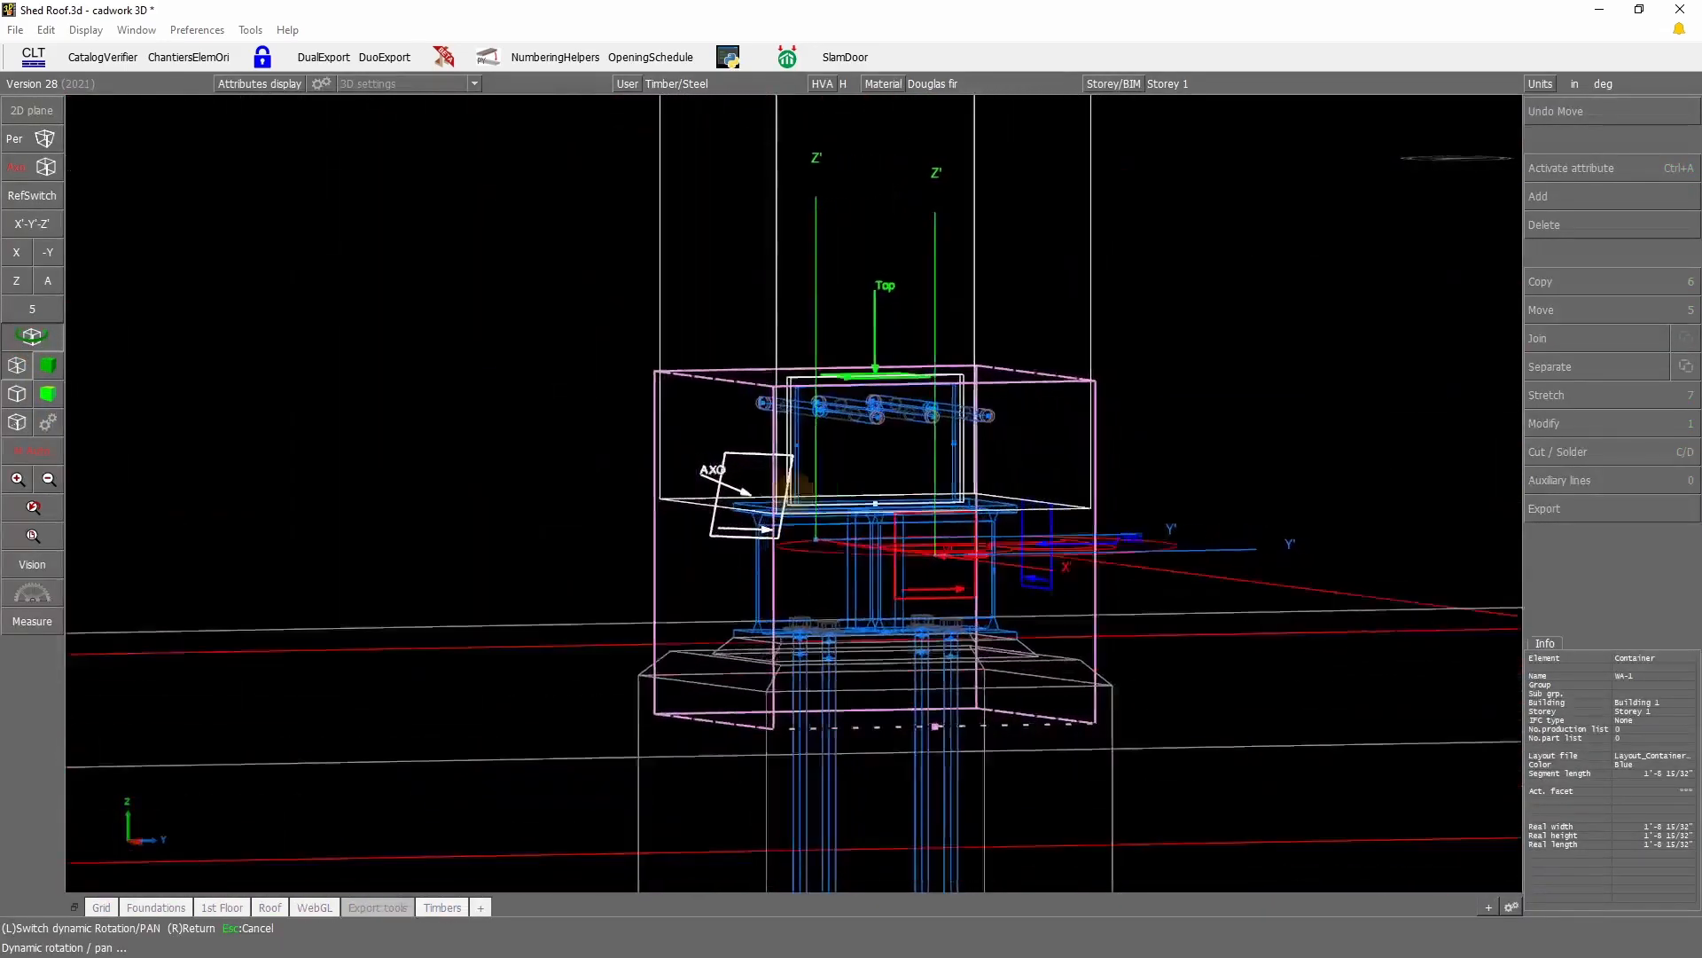
pyautogui.rightClick(785, 481)
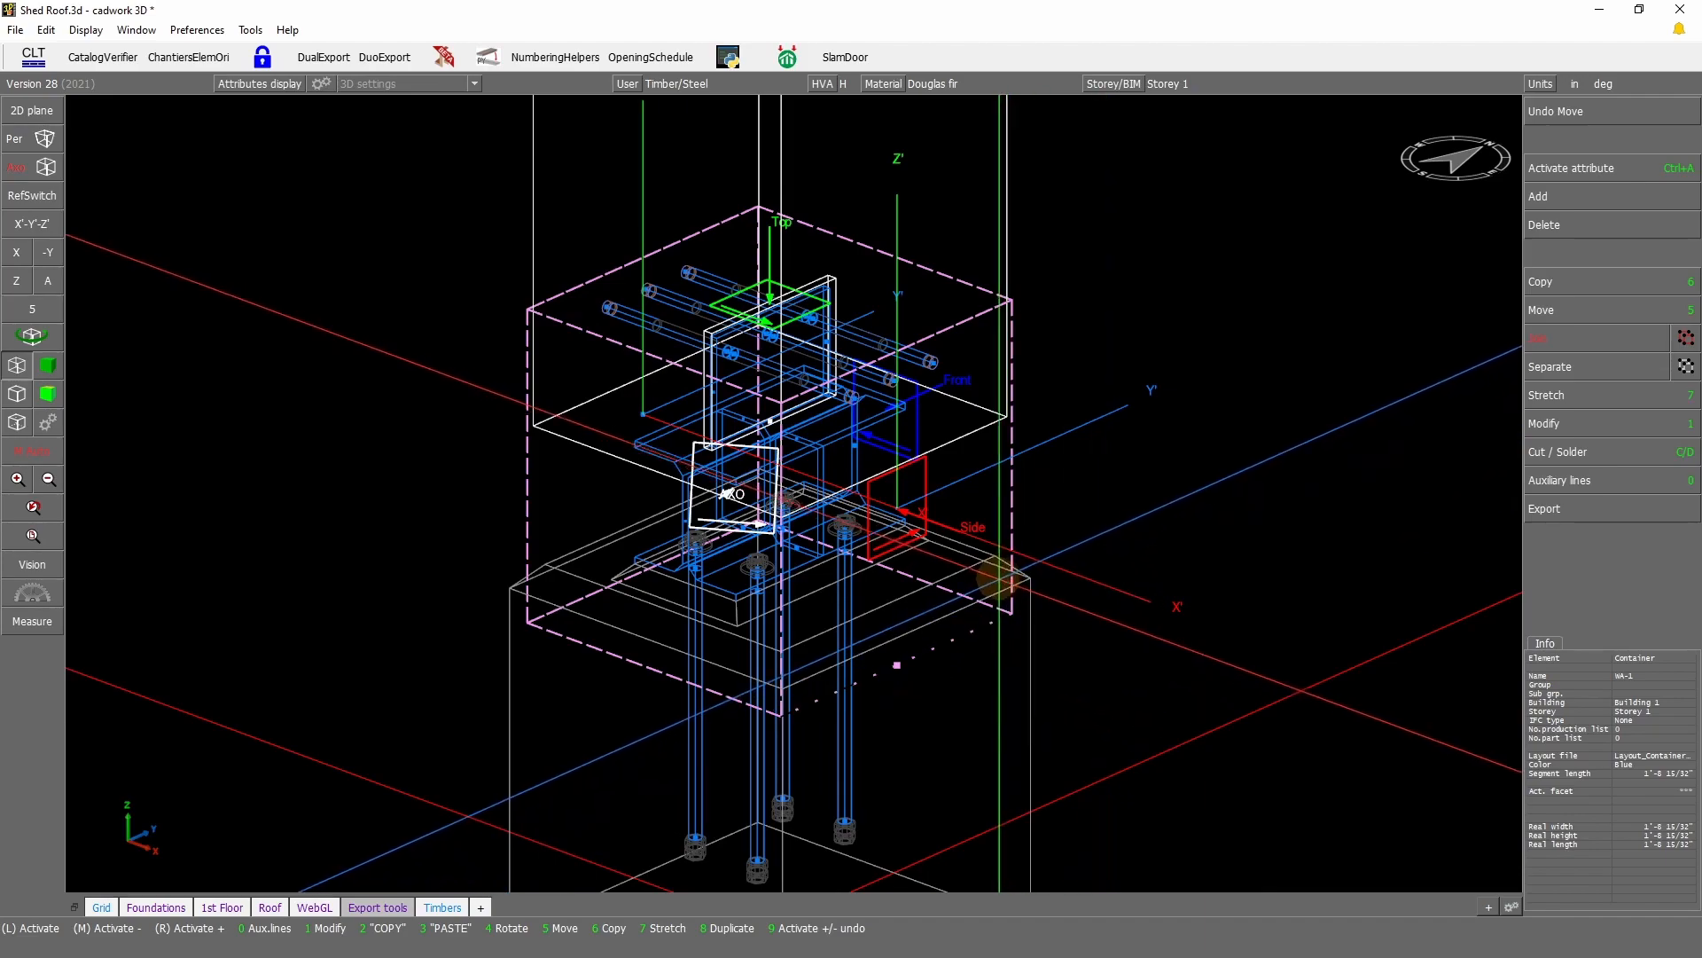
# Step: Review the page layout of container WA-1, including its Side, Front, Top and AXO views and the available output formats
pyautogui.click(1579, 517)
pyautogui.click(1587, 433)
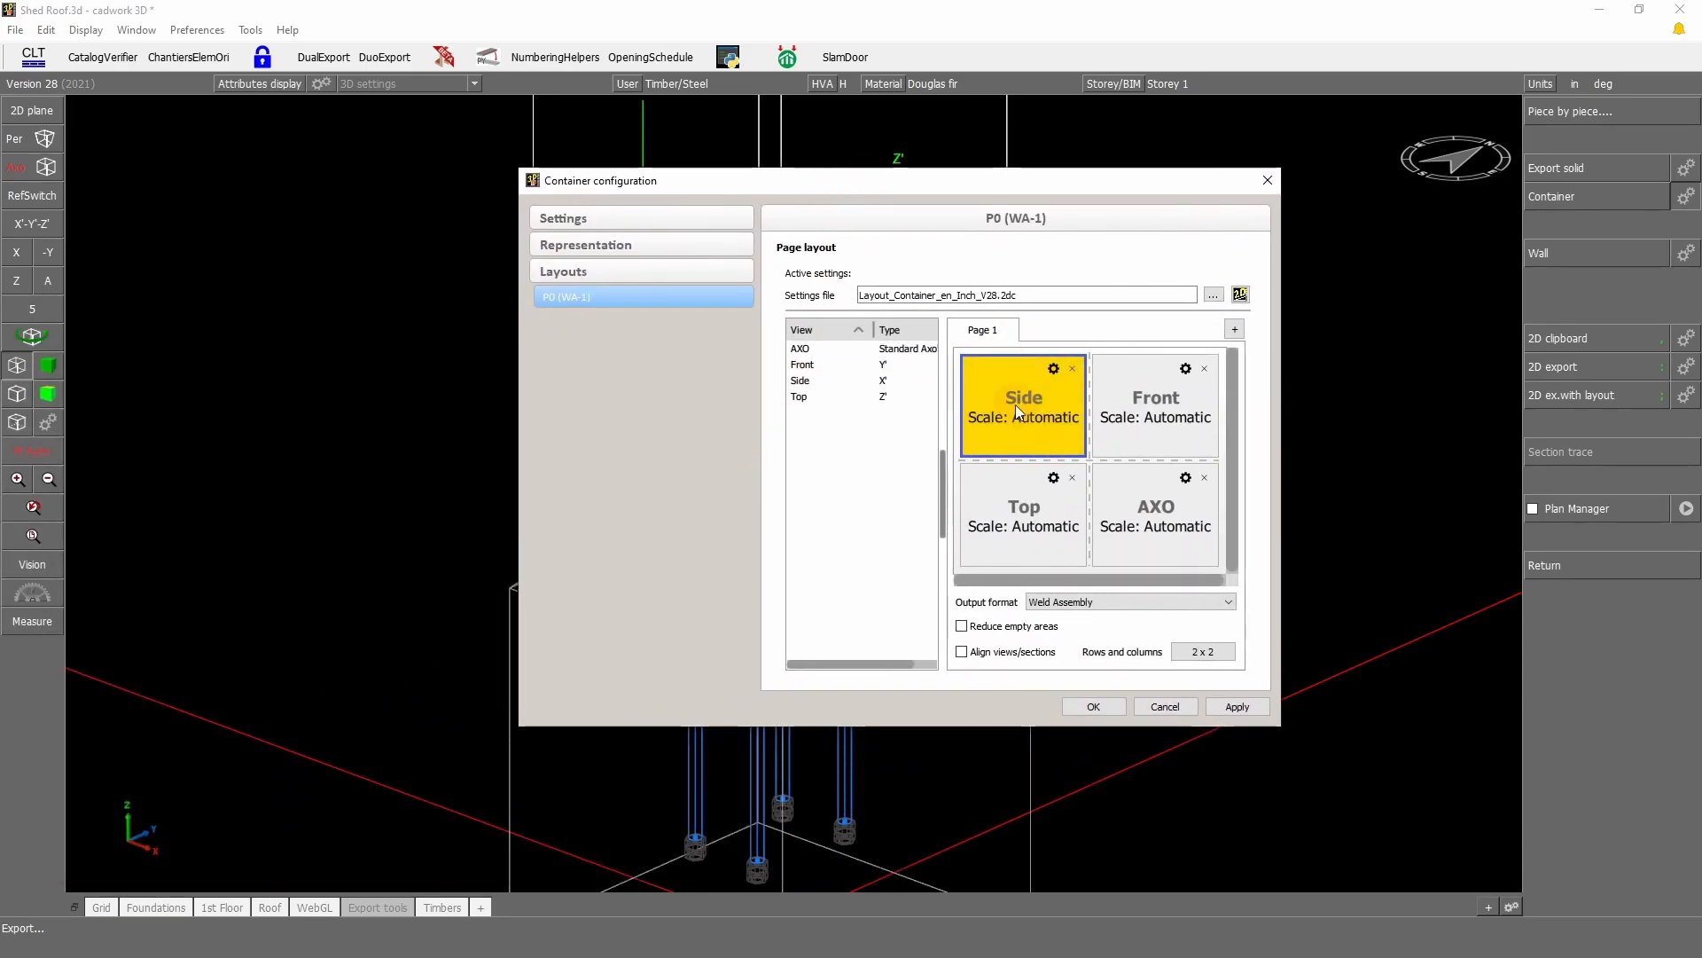
pyautogui.click(1018, 410)
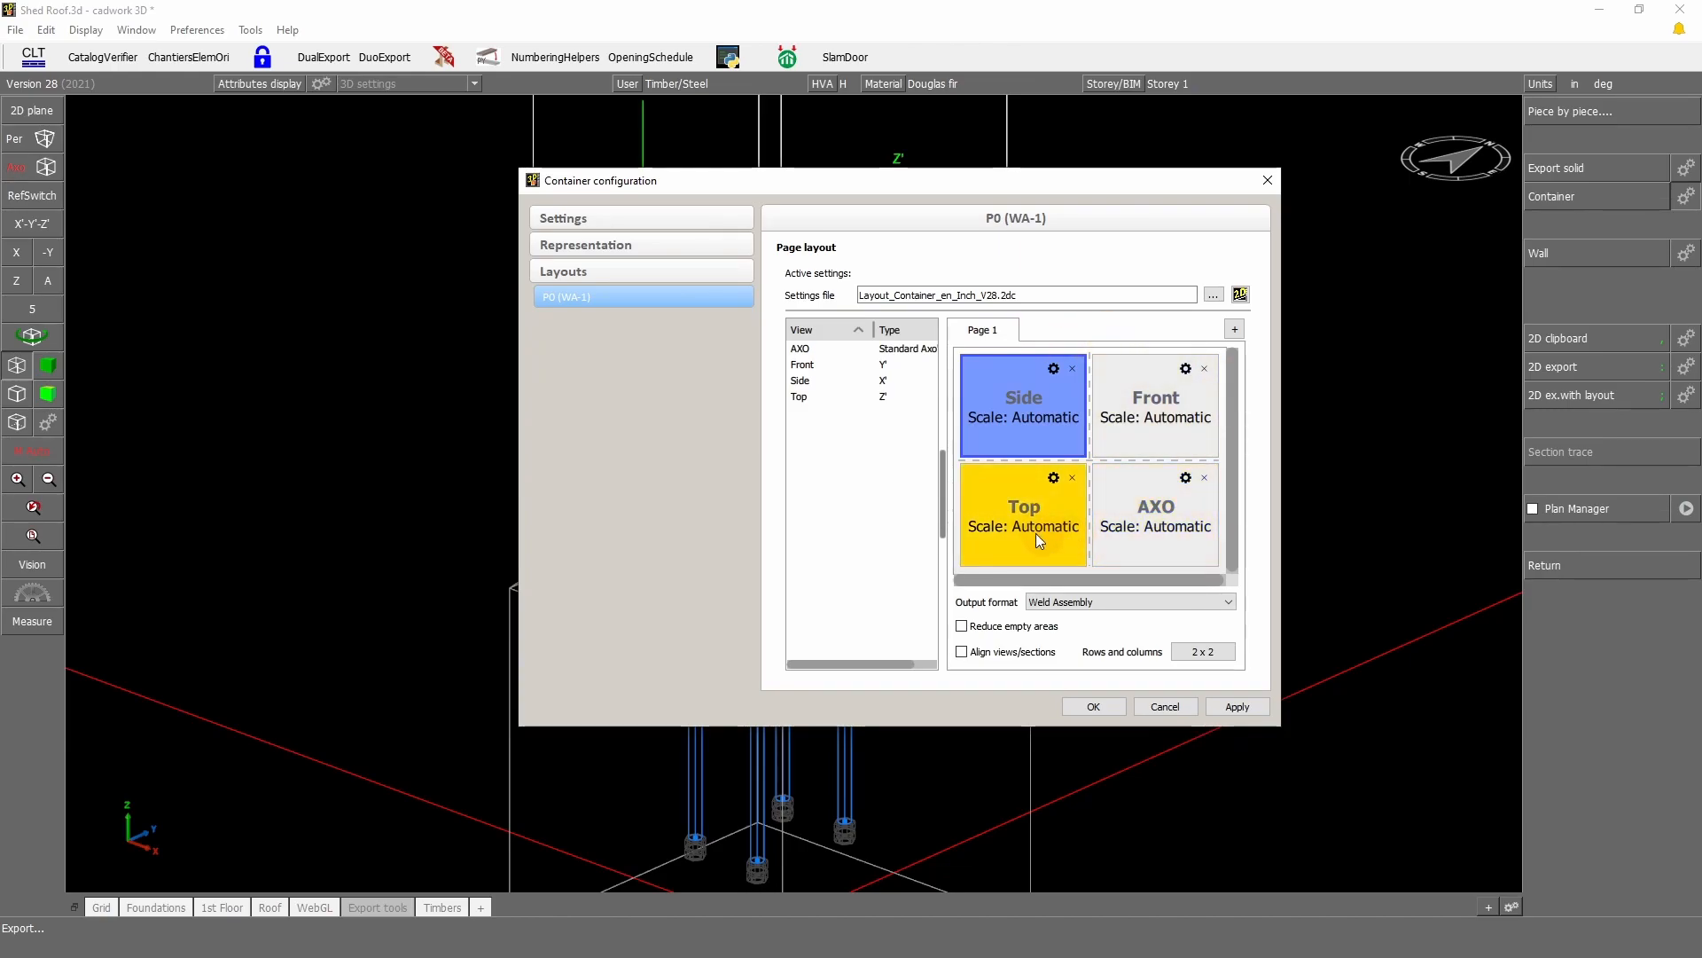
pyautogui.click(1076, 604)
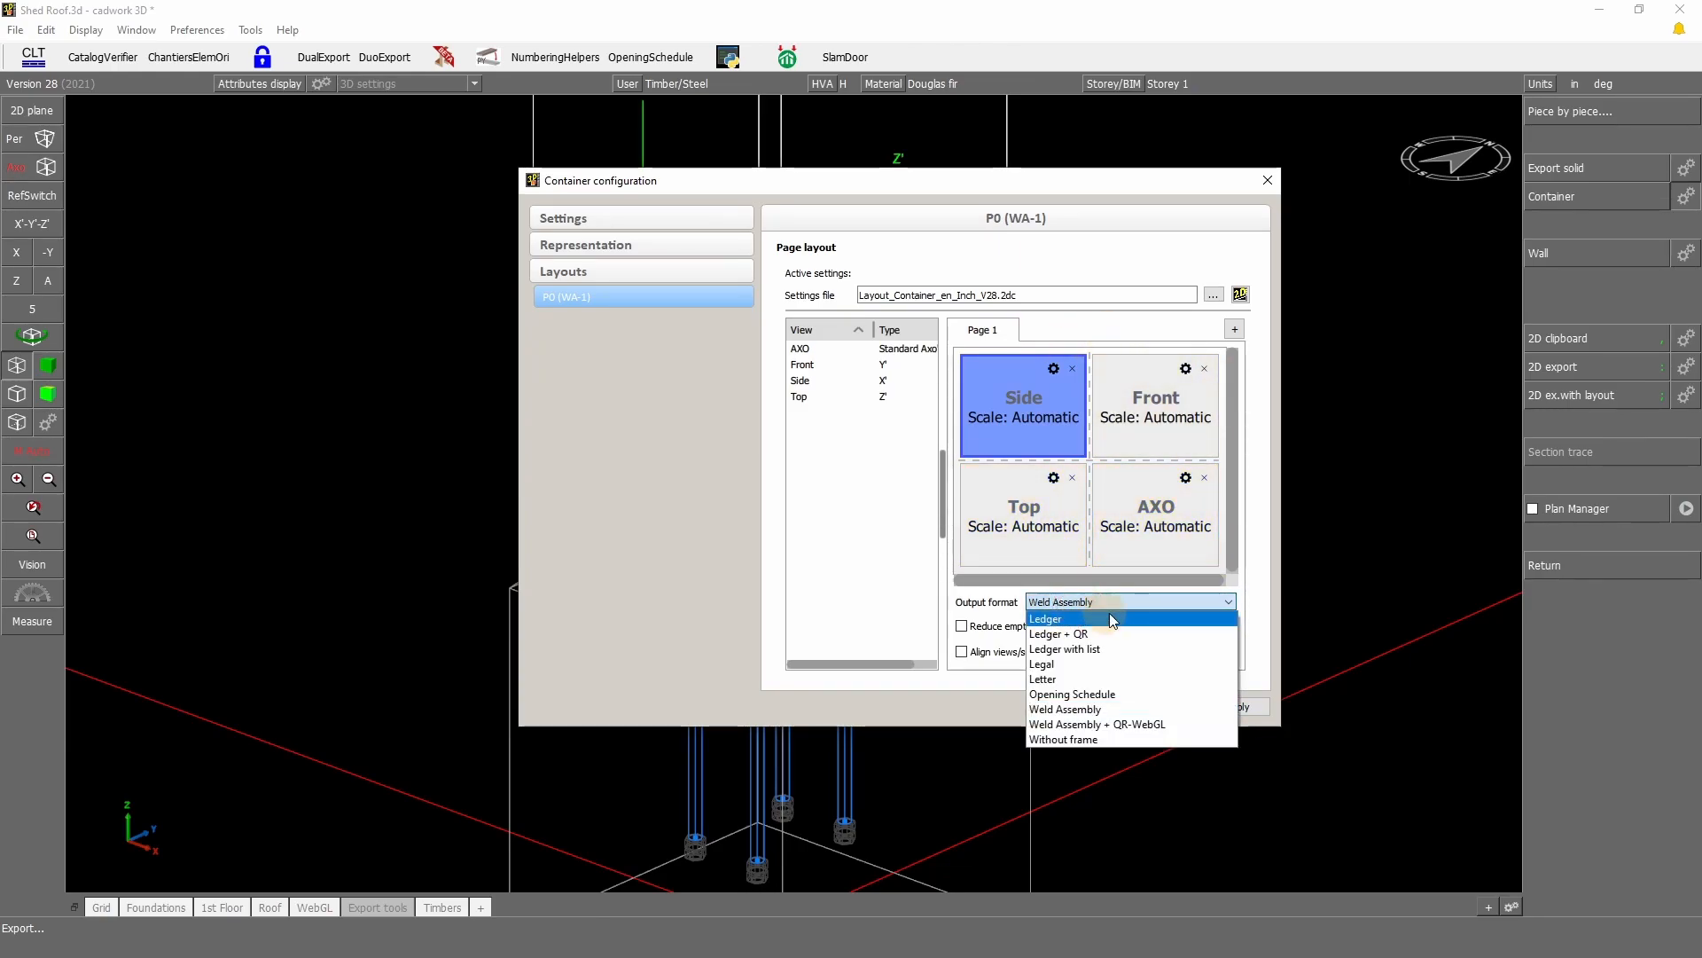
pyautogui.click(886, 498)
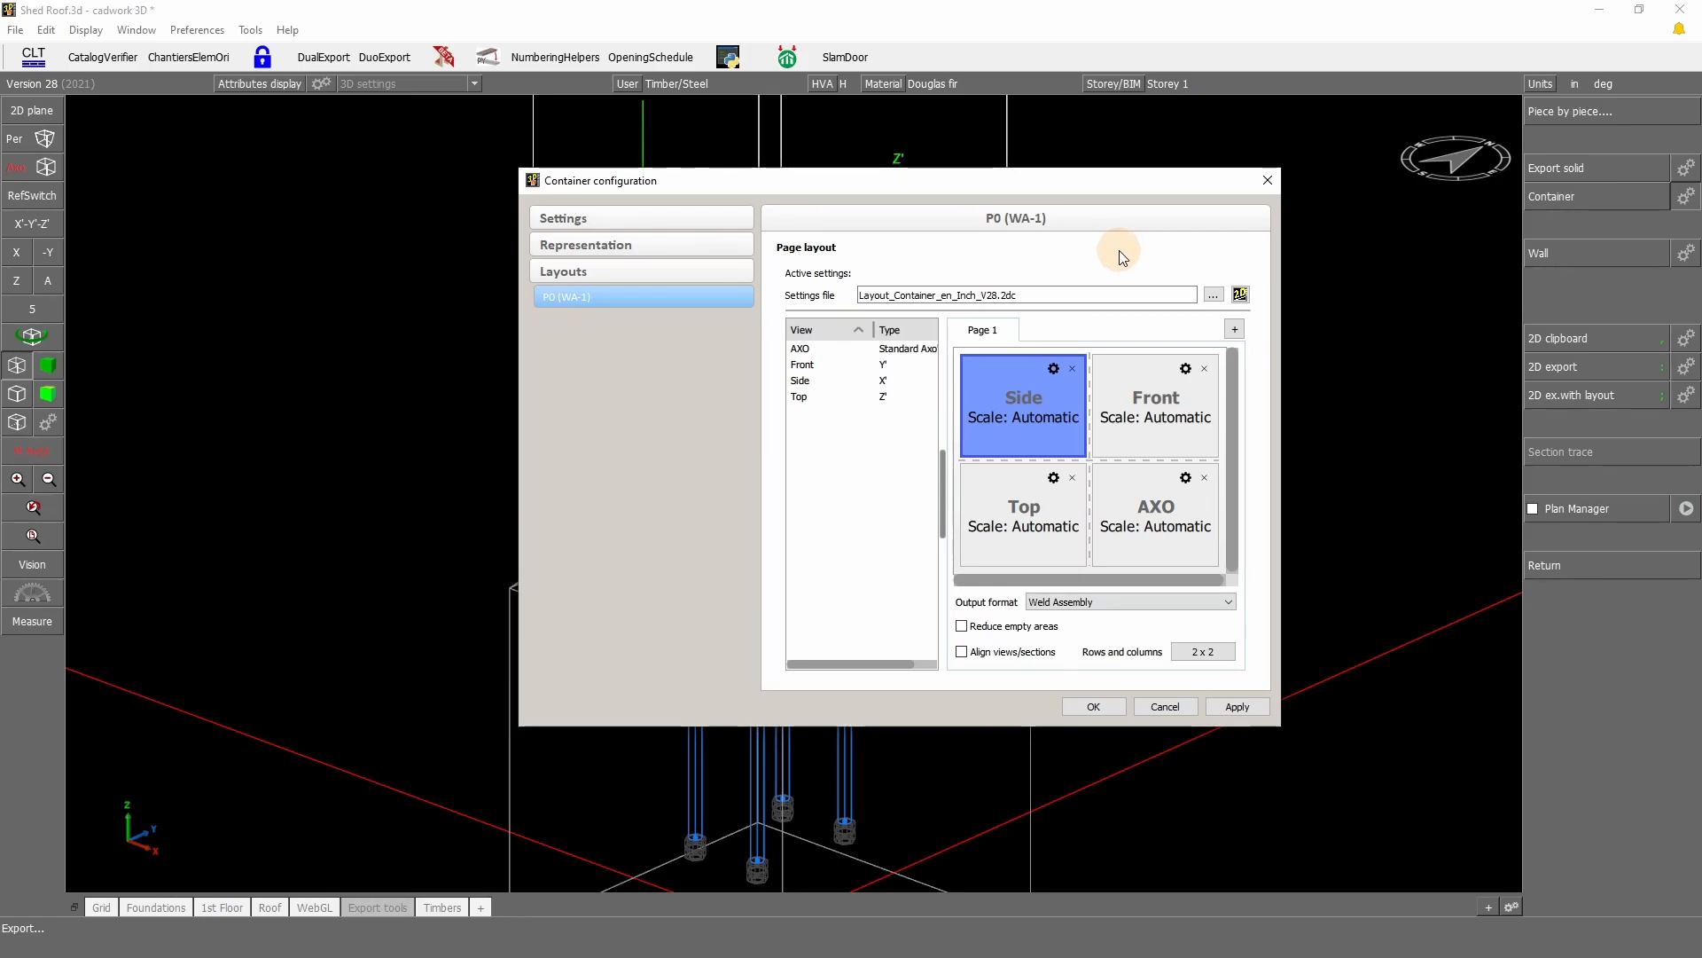
# Step: Review the Side view's configuration for container WA-1, close it without changes and accept the container configuration
pyautogui.click(1055, 376)
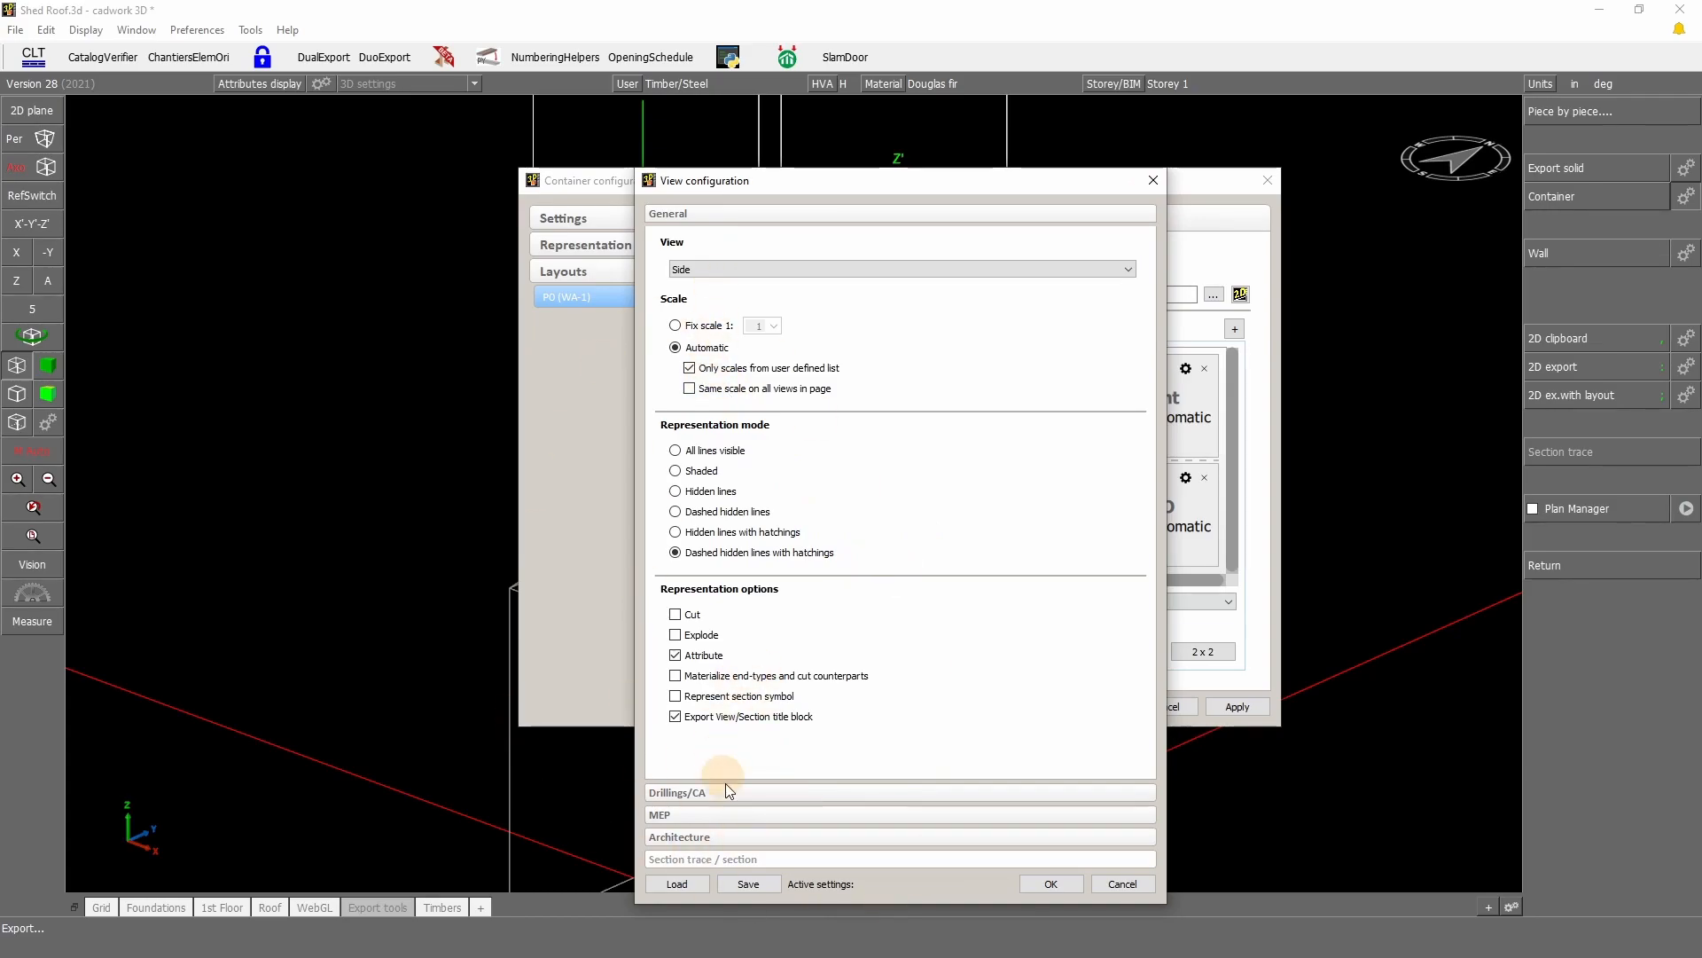
pyautogui.click(1157, 183)
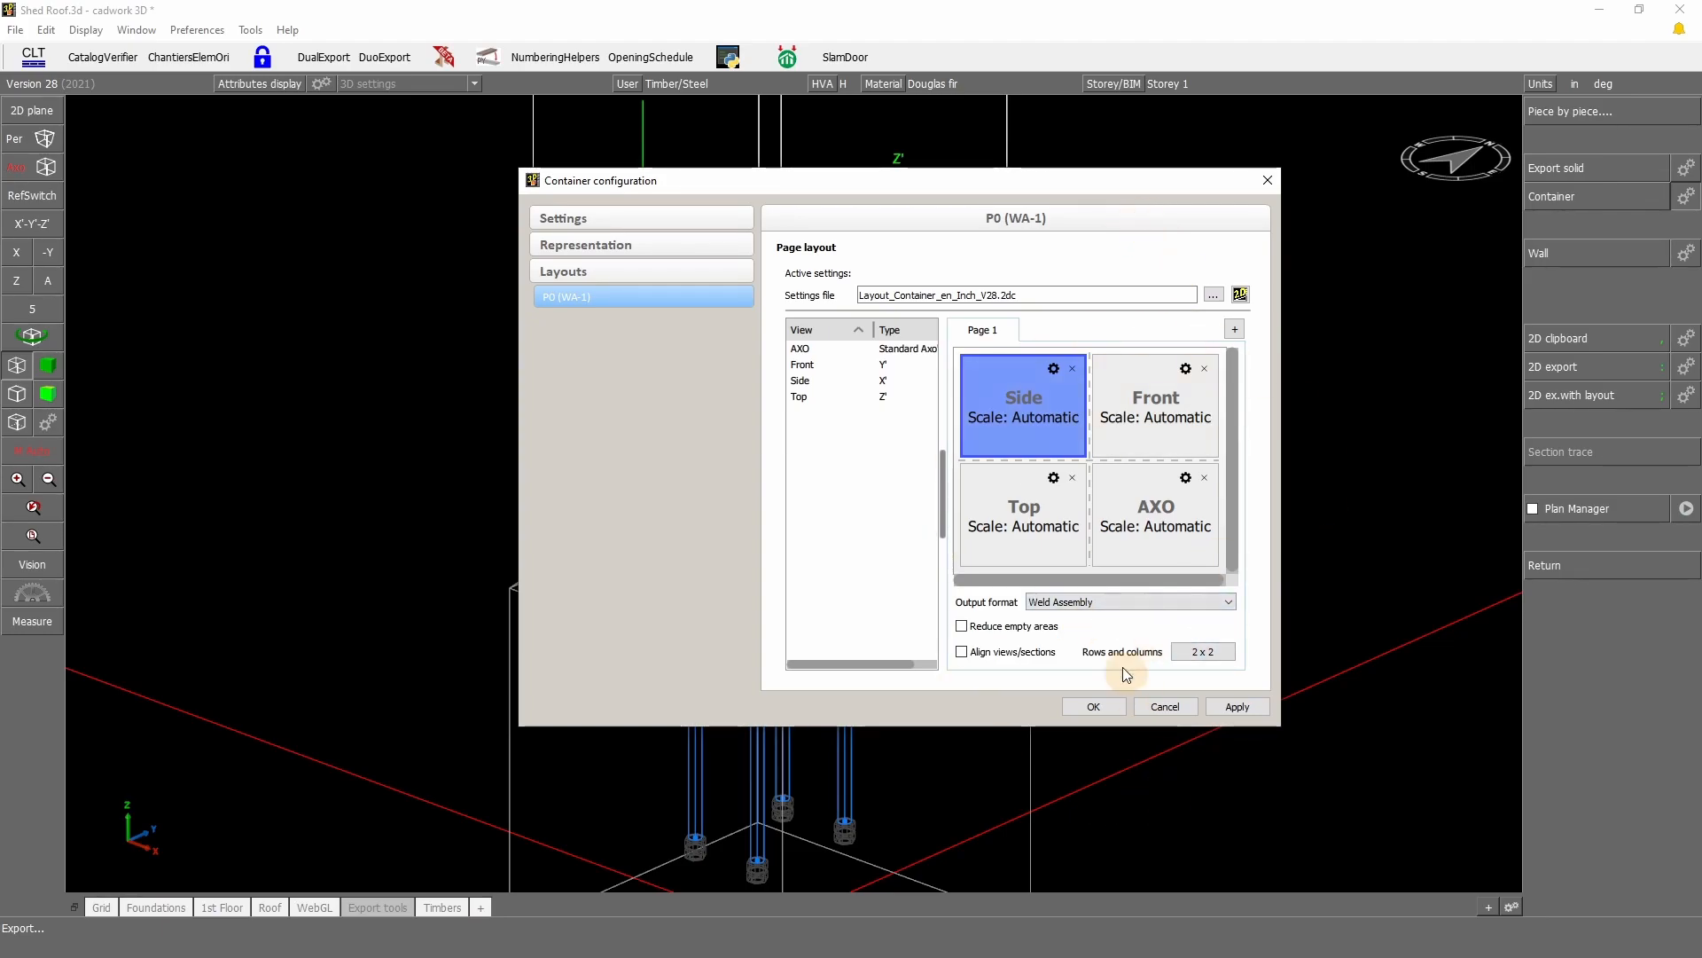
pyautogui.click(1093, 706)
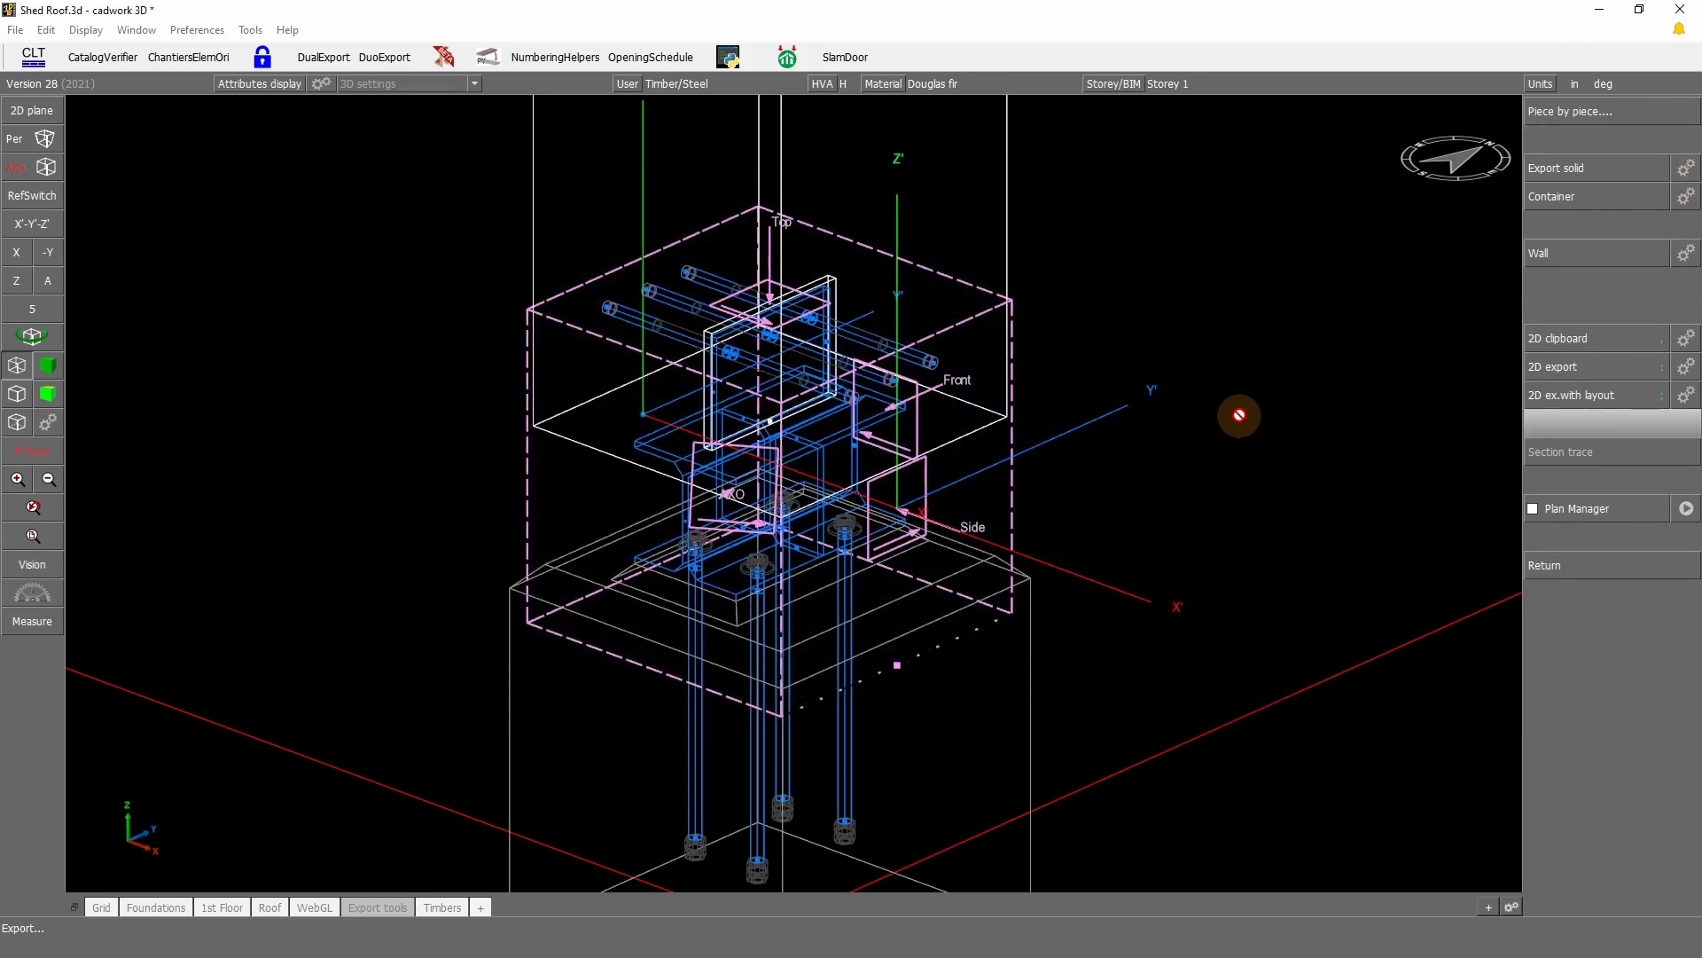
pyautogui.click(882, 492)
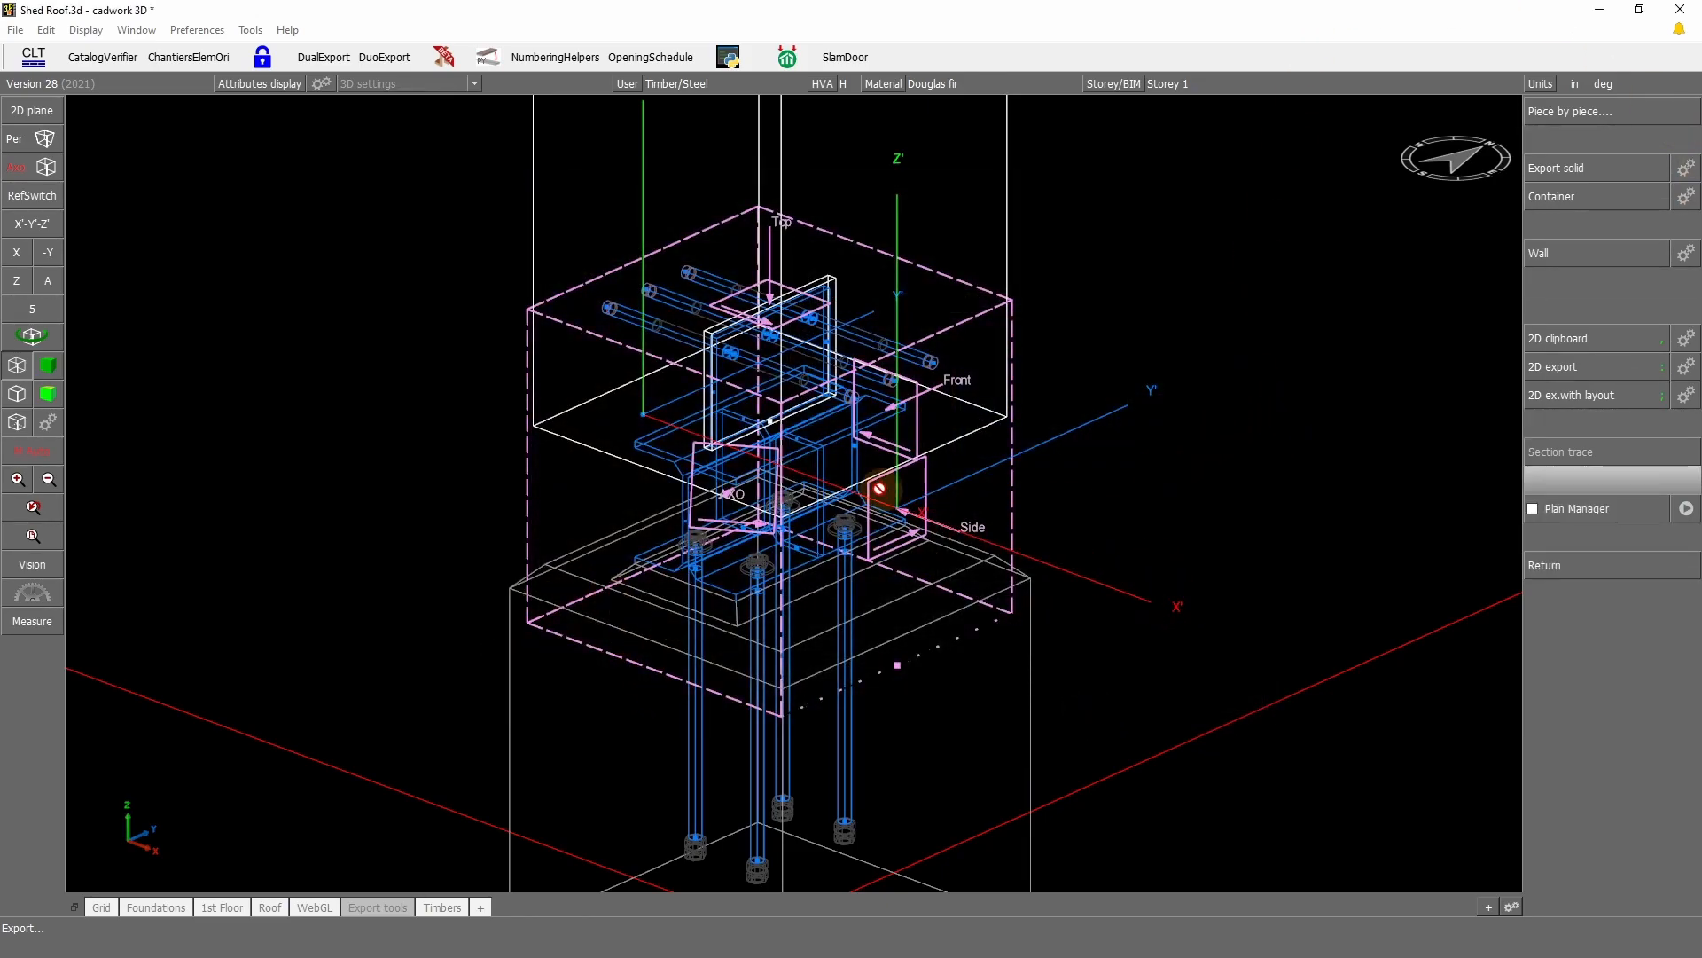
pyautogui.rightClick(1525, 534)
# Step: Define the content of container WA-1 automatically, assigning the elements that pass through it
pyautogui.click(900, 664)
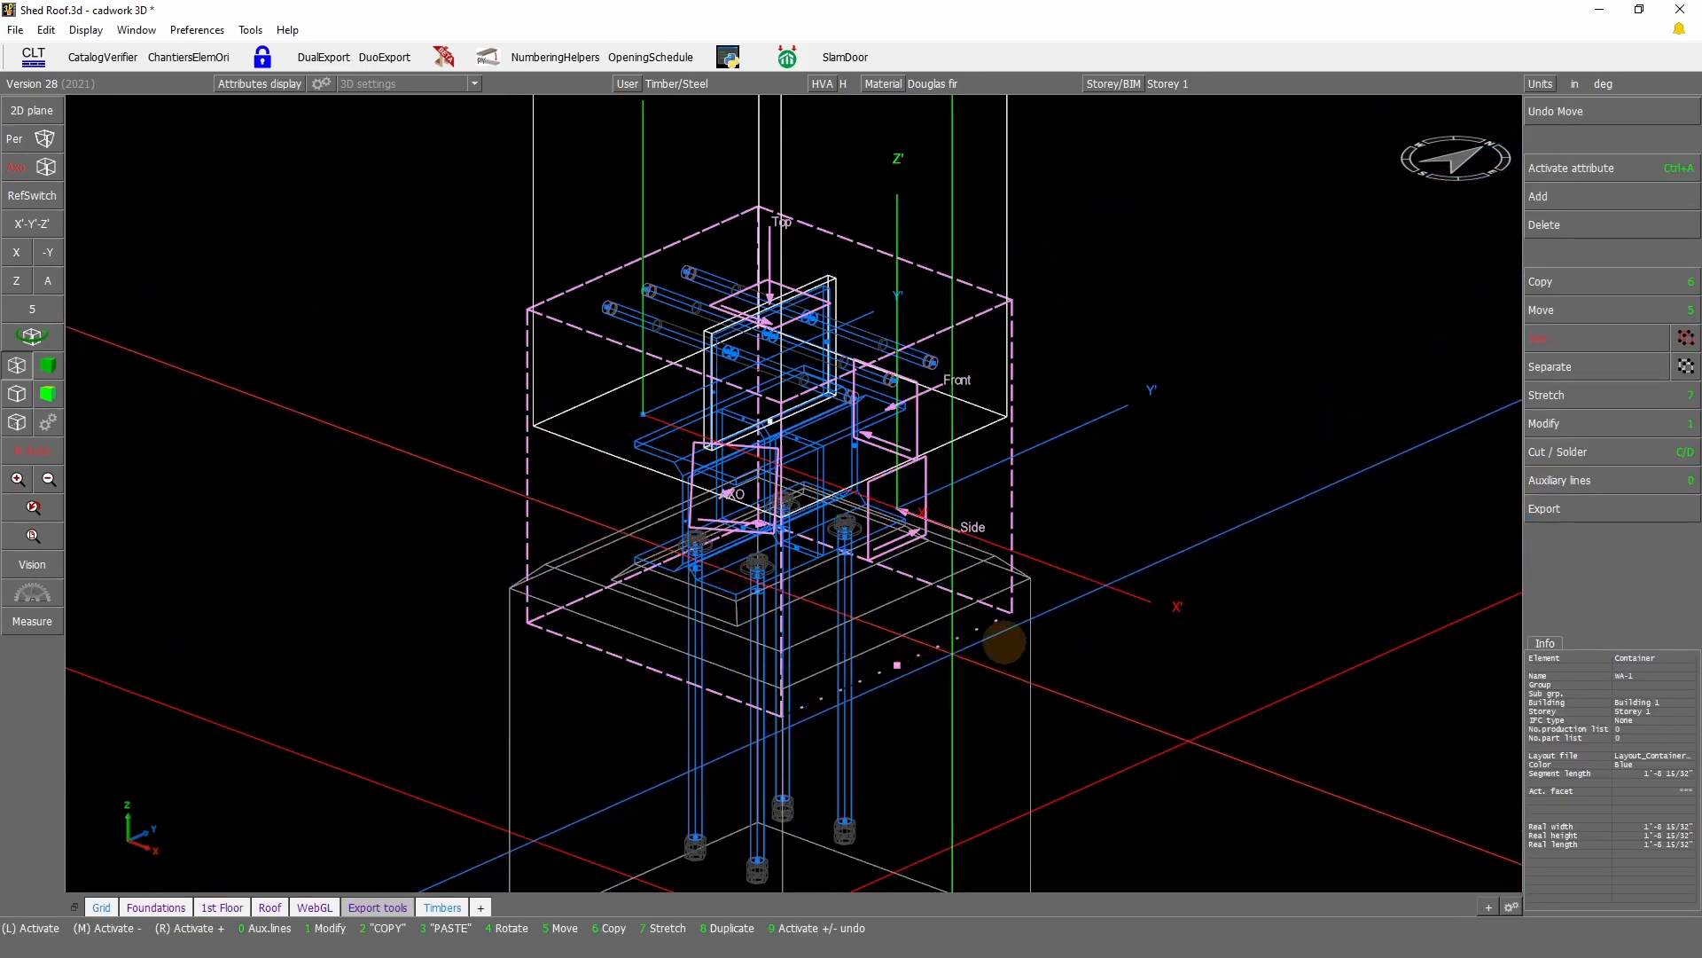
pyautogui.click(1569, 416)
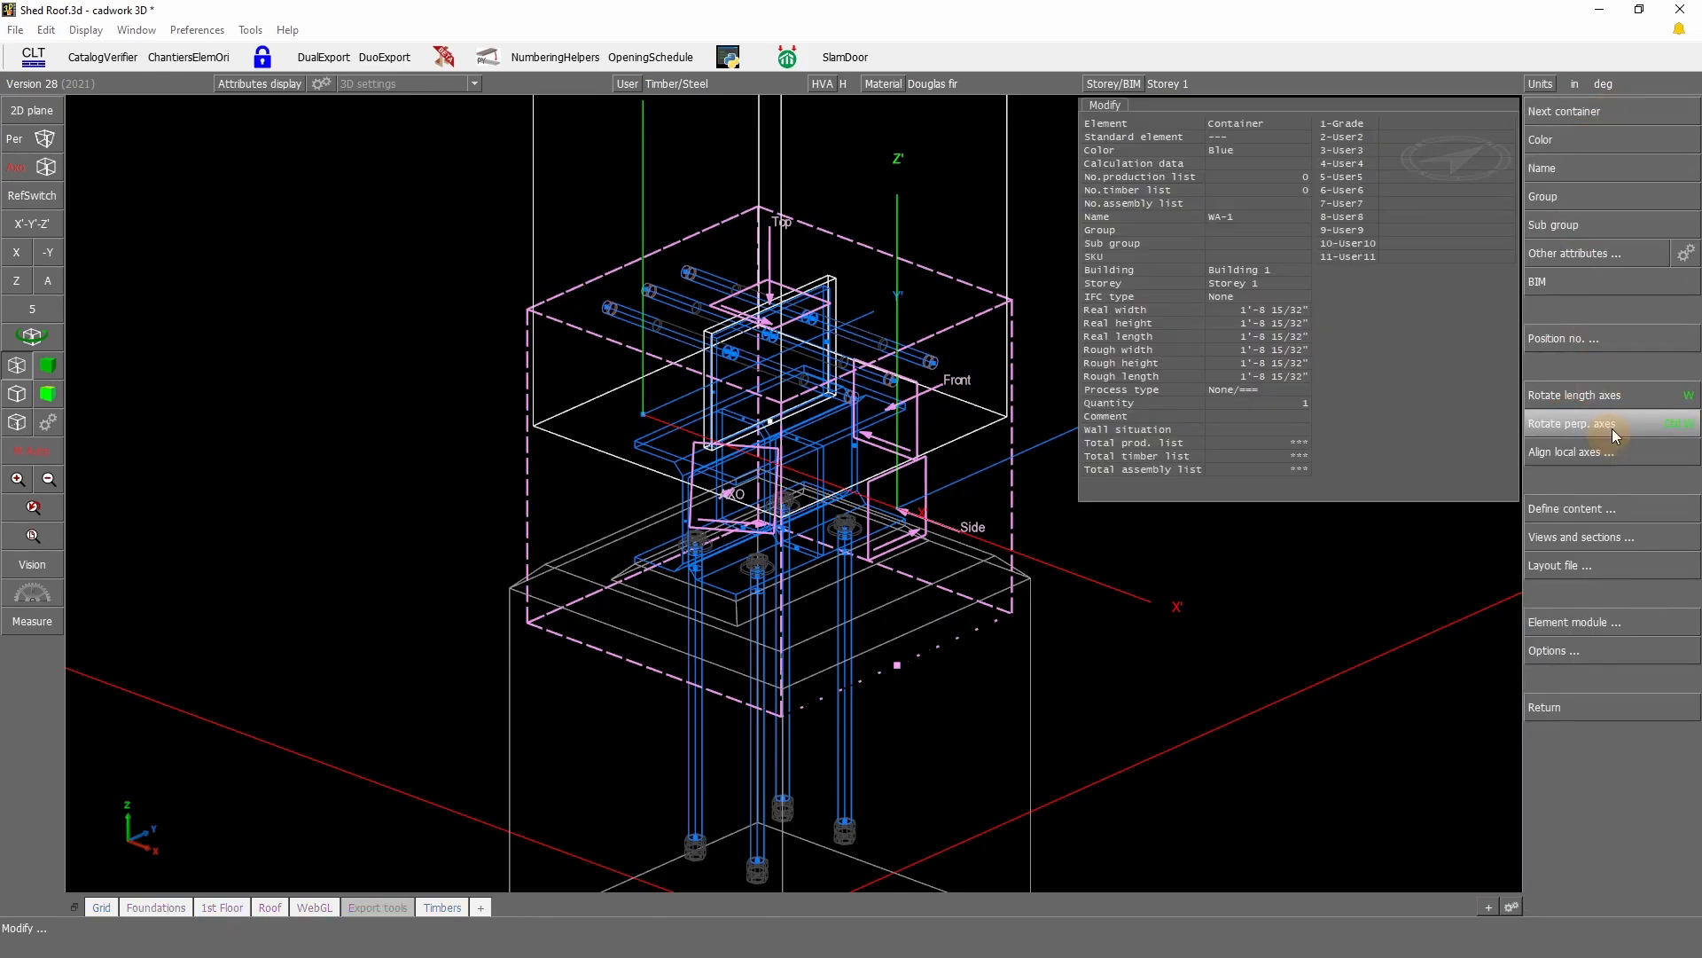
pyautogui.click(1612, 509)
pyautogui.click(1621, 141)
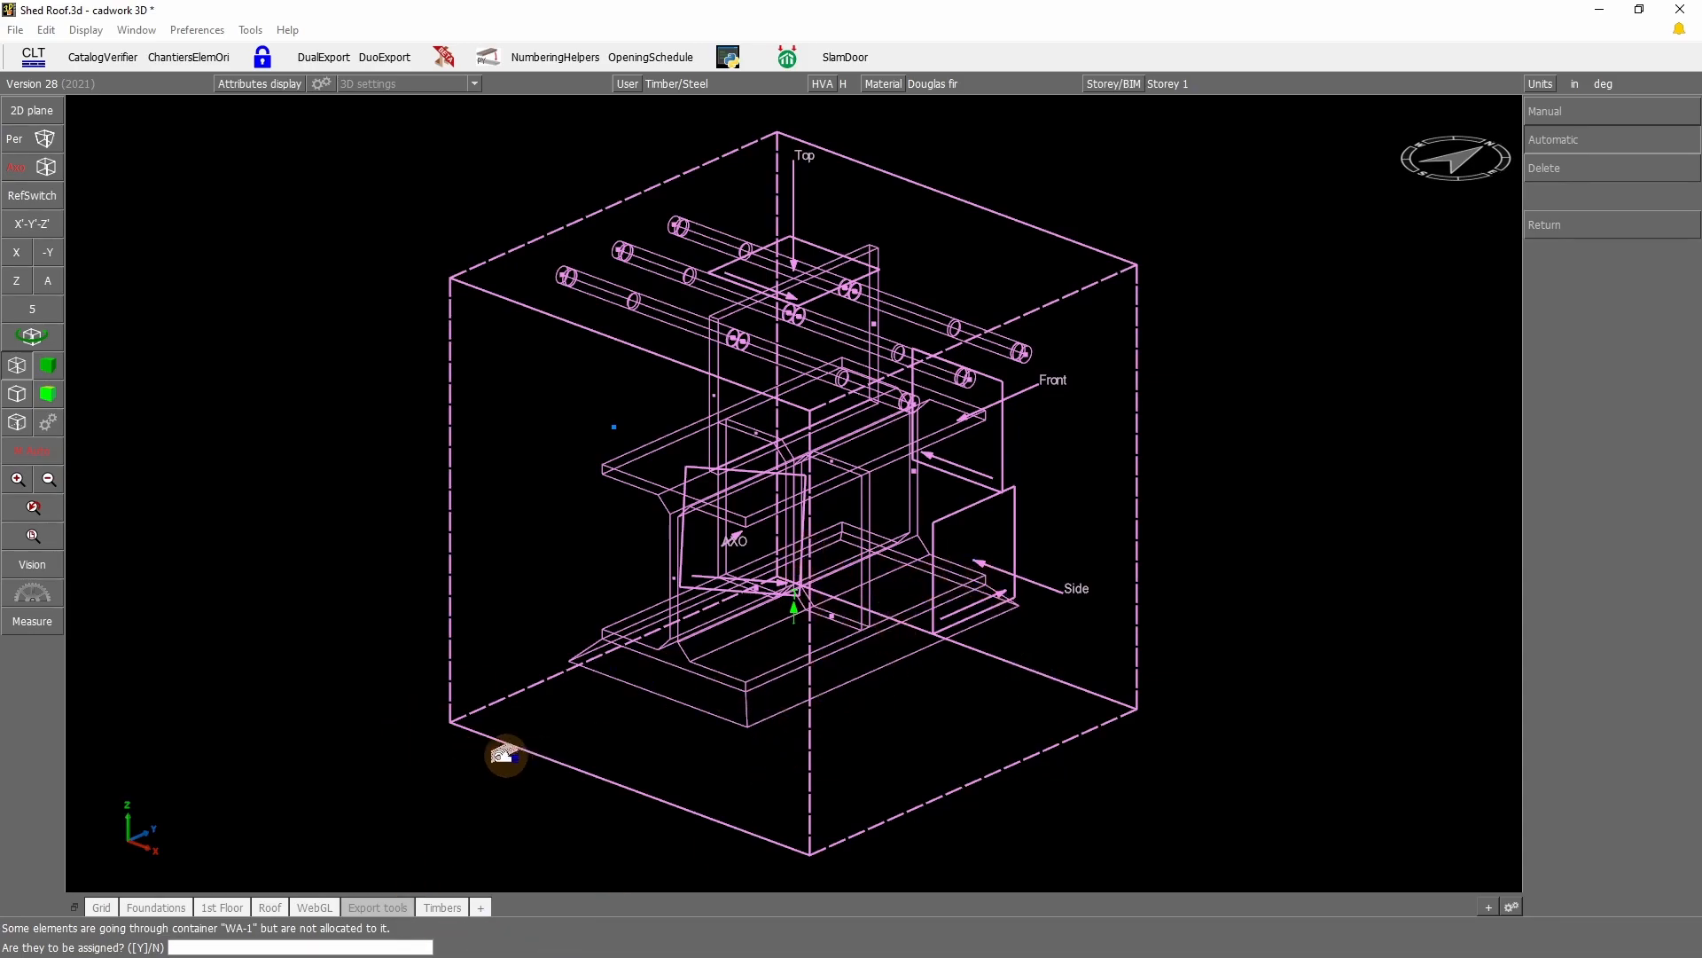
pyautogui.rightClick(897, 777)
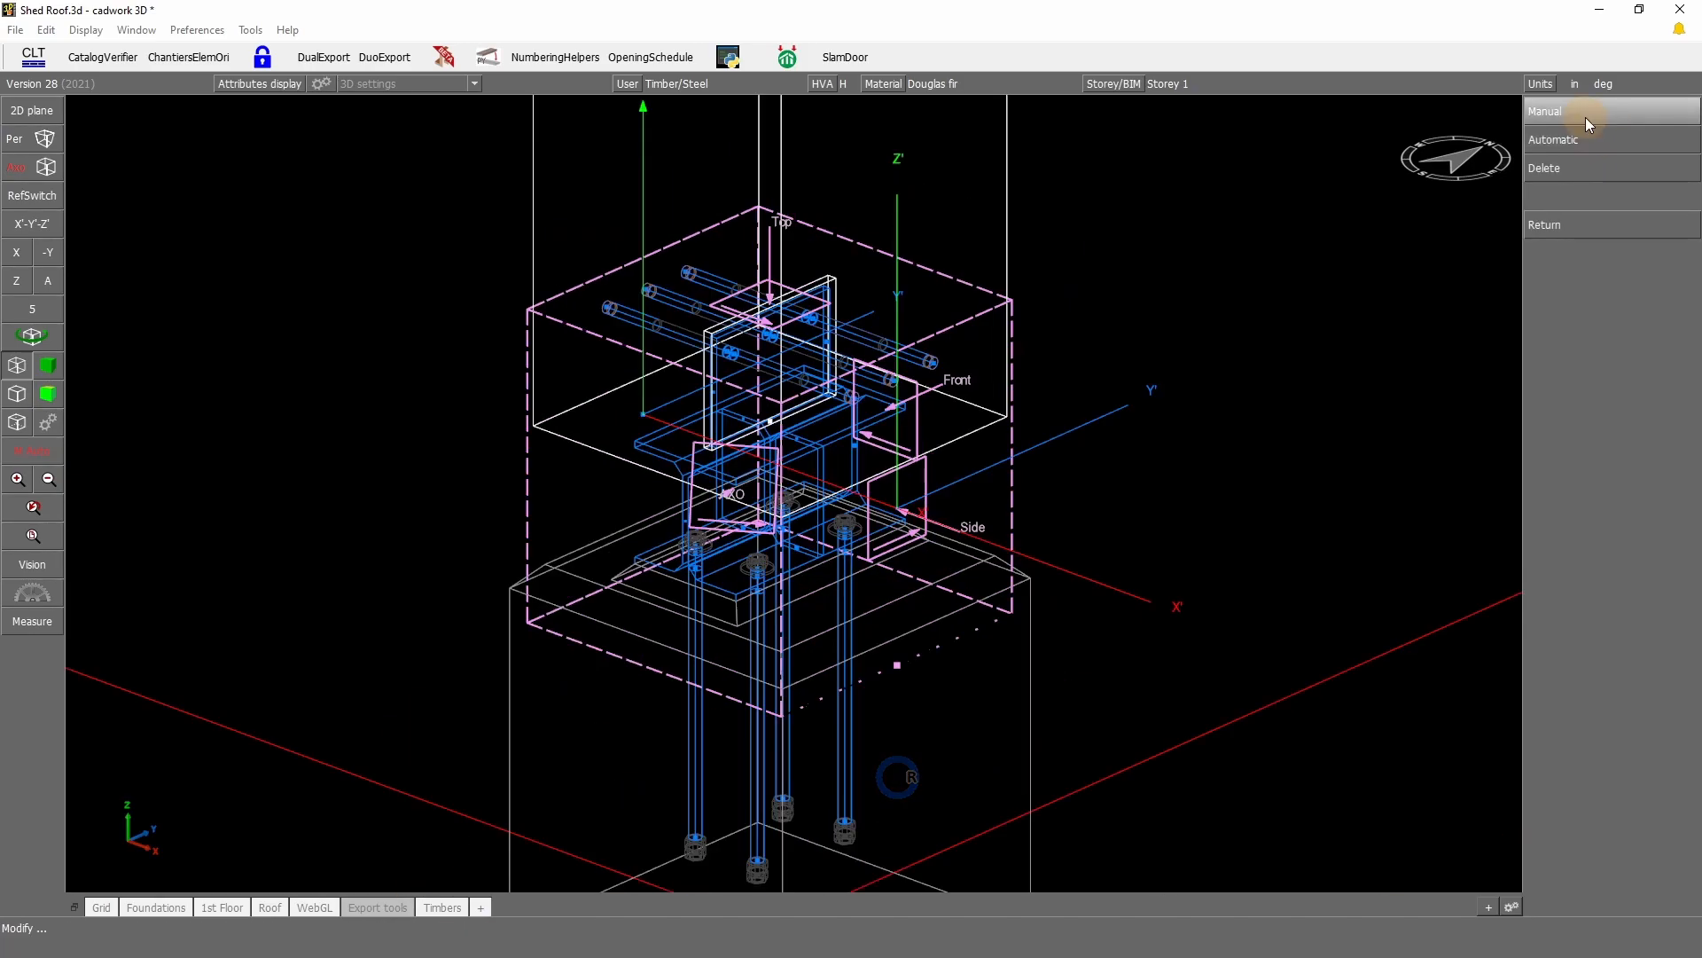
# Step: Manually assign all the post base elements, including the footing and anchor rods, to container WA-1, leaving out the timber post
pyautogui.click(1588, 115)
pyautogui.scroll(-4, 919, 421)
pyautogui.moveTo(1034, 647); pyautogui.dragTo(692, 278)
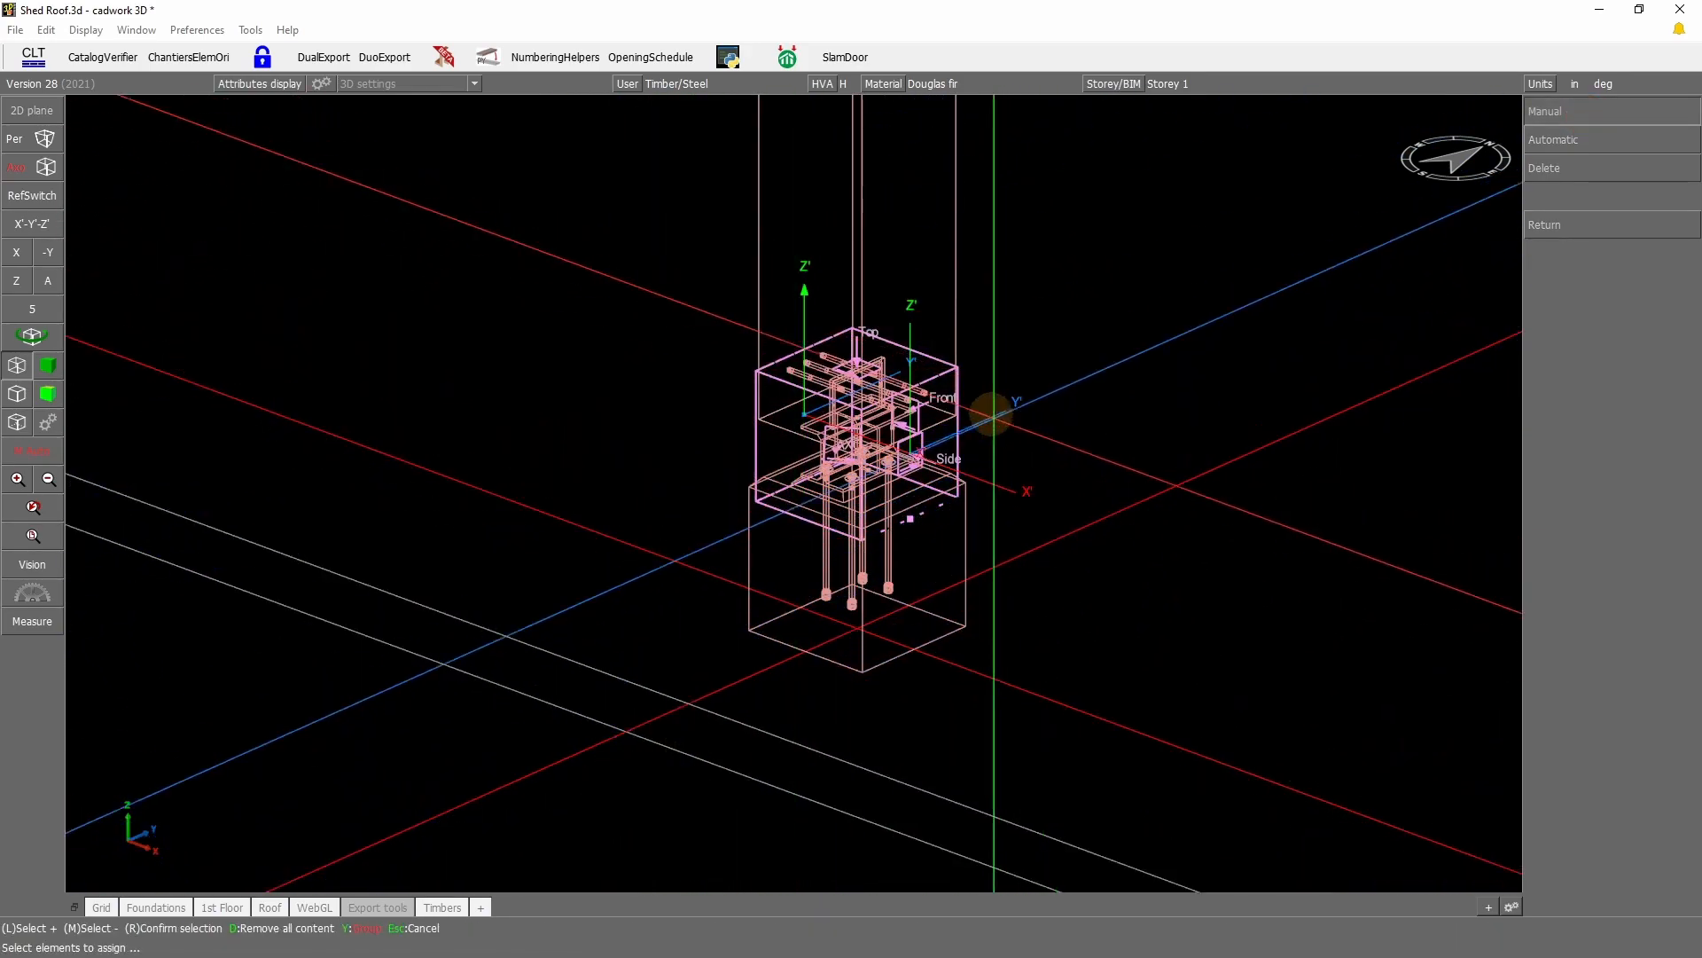
pyautogui.middleClick(878, 276)
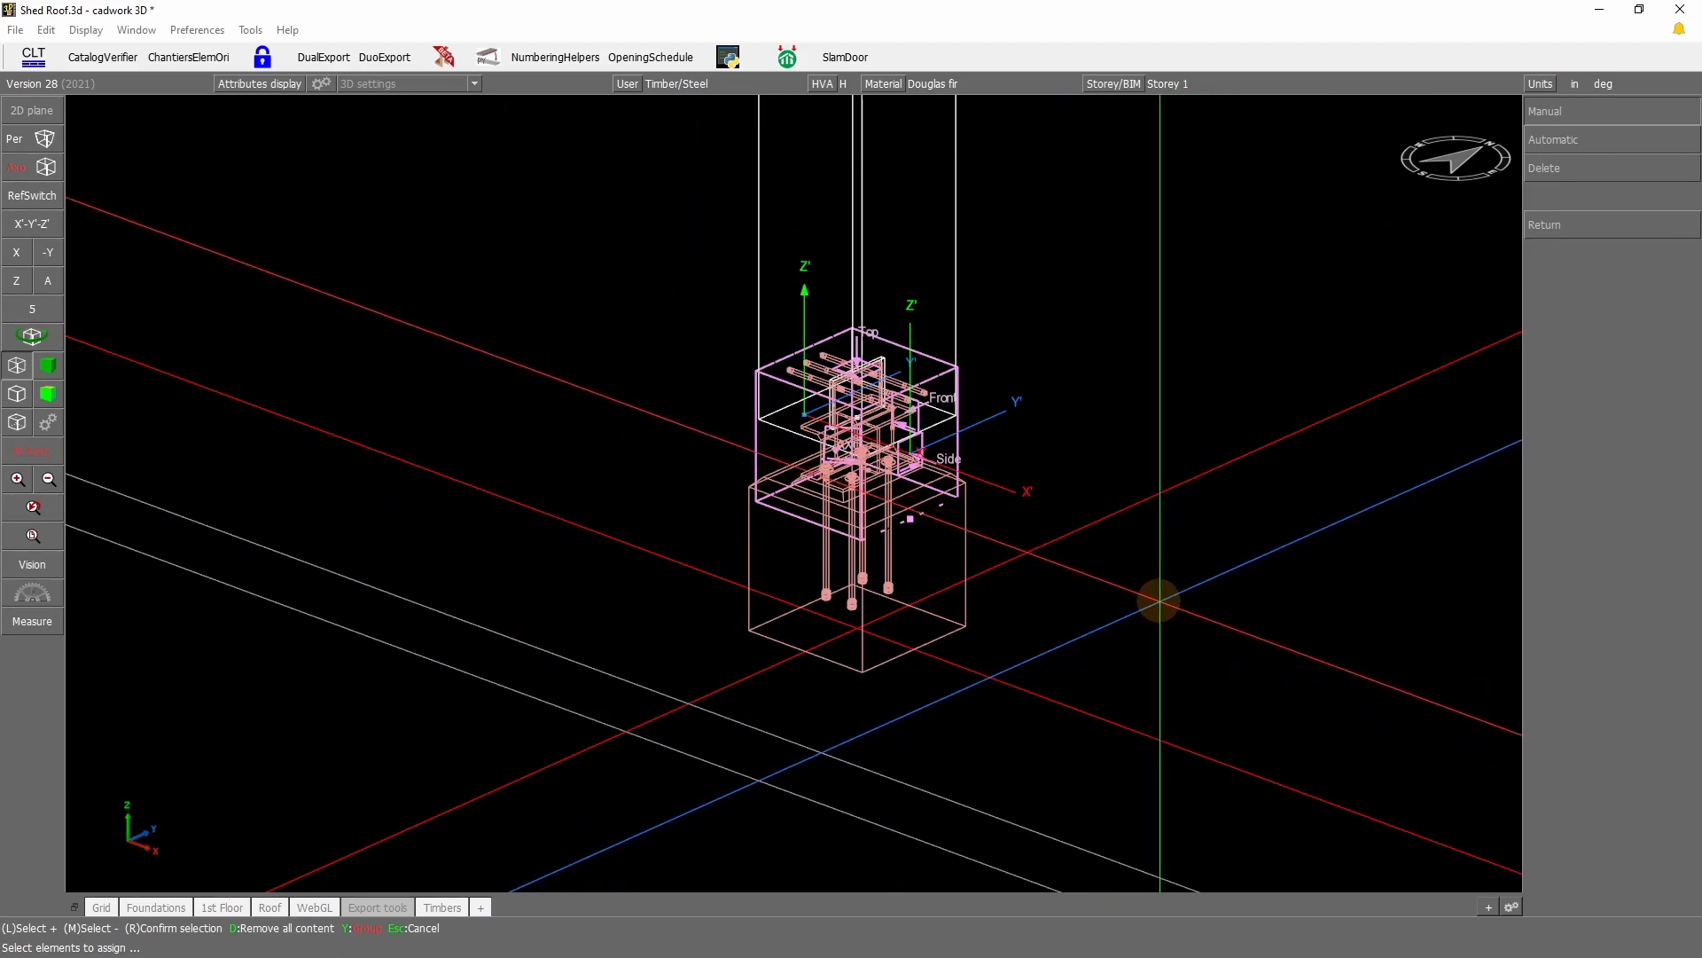
pyautogui.rightClick(1132, 551)
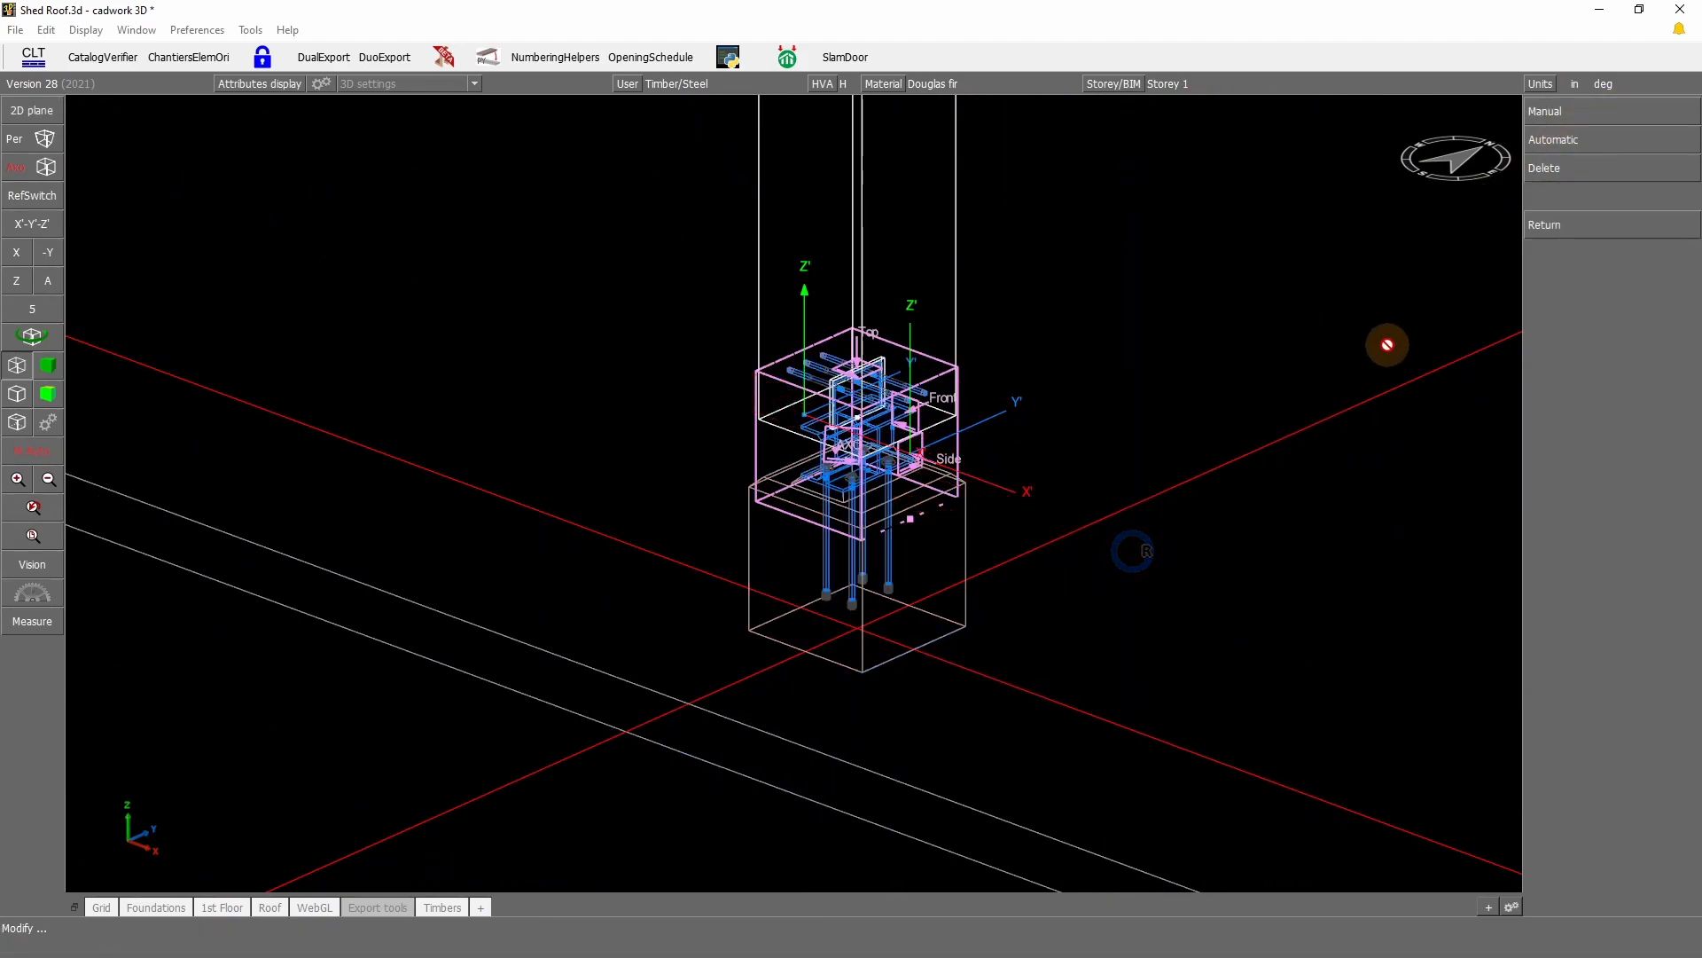
pyautogui.rightClick(1225, 373)
pyautogui.rightClick(1243, 535)
# Step: Export the container WA-1 with its layout and leave the export command
pyautogui.scroll(-2, 1007, 393)
pyautogui.scroll(1, 656, 444)
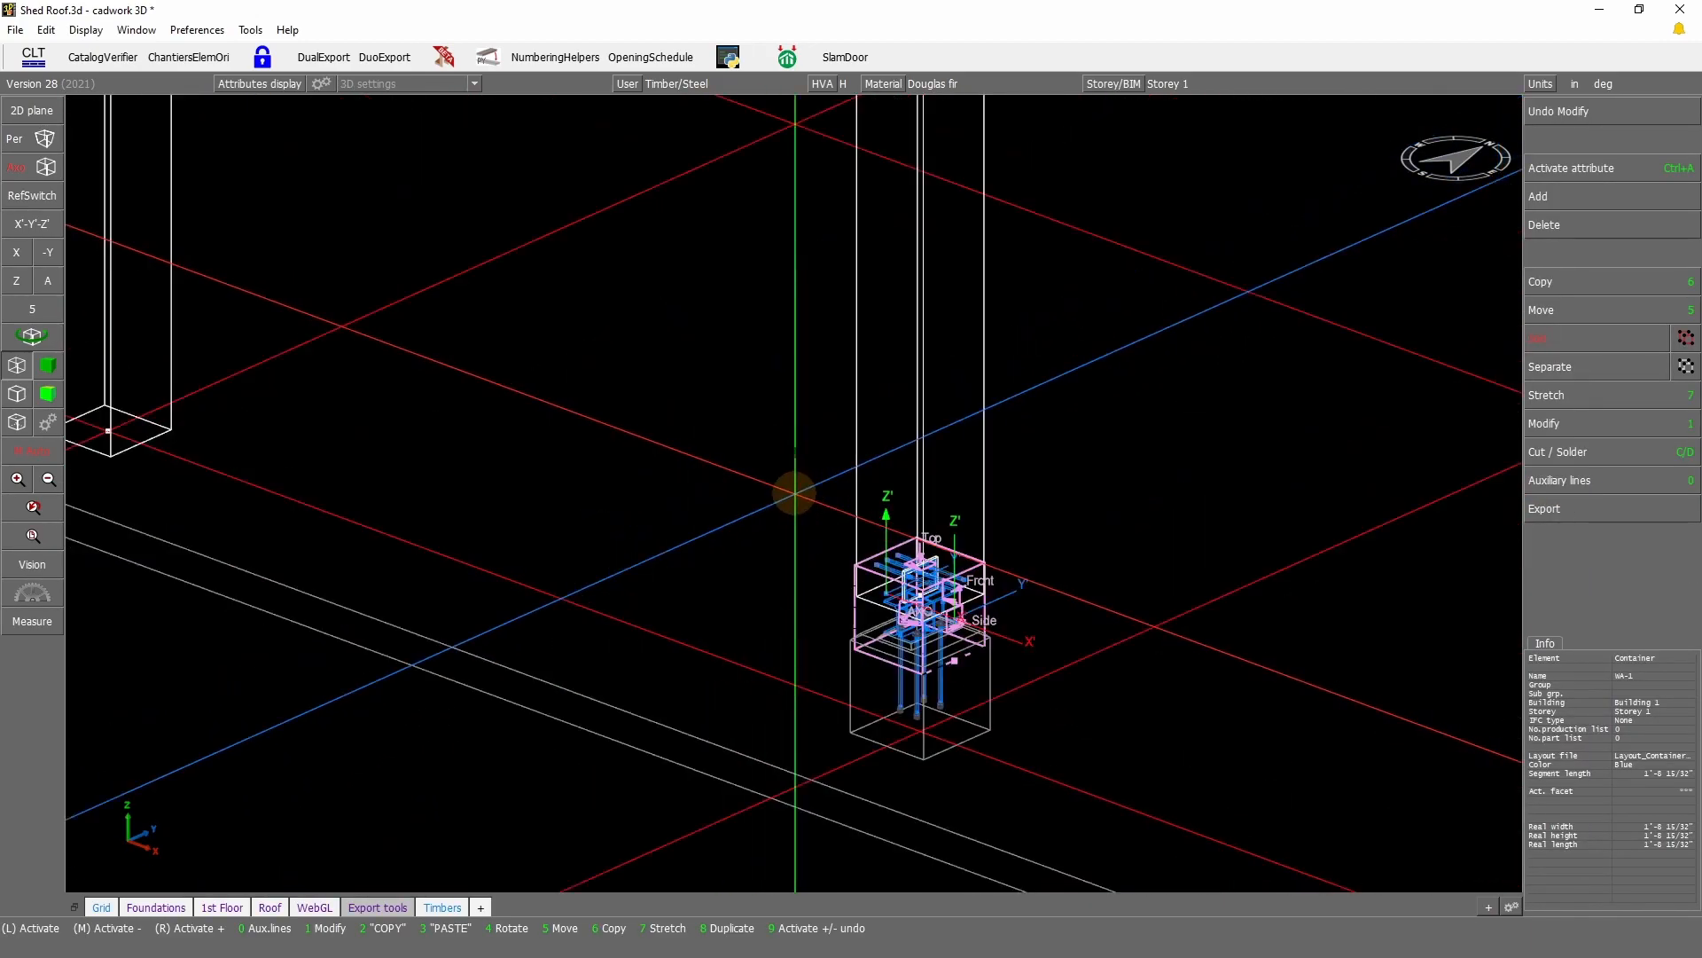
pyautogui.click(1588, 508)
pyautogui.click(1593, 429)
pyautogui.click(1589, 204)
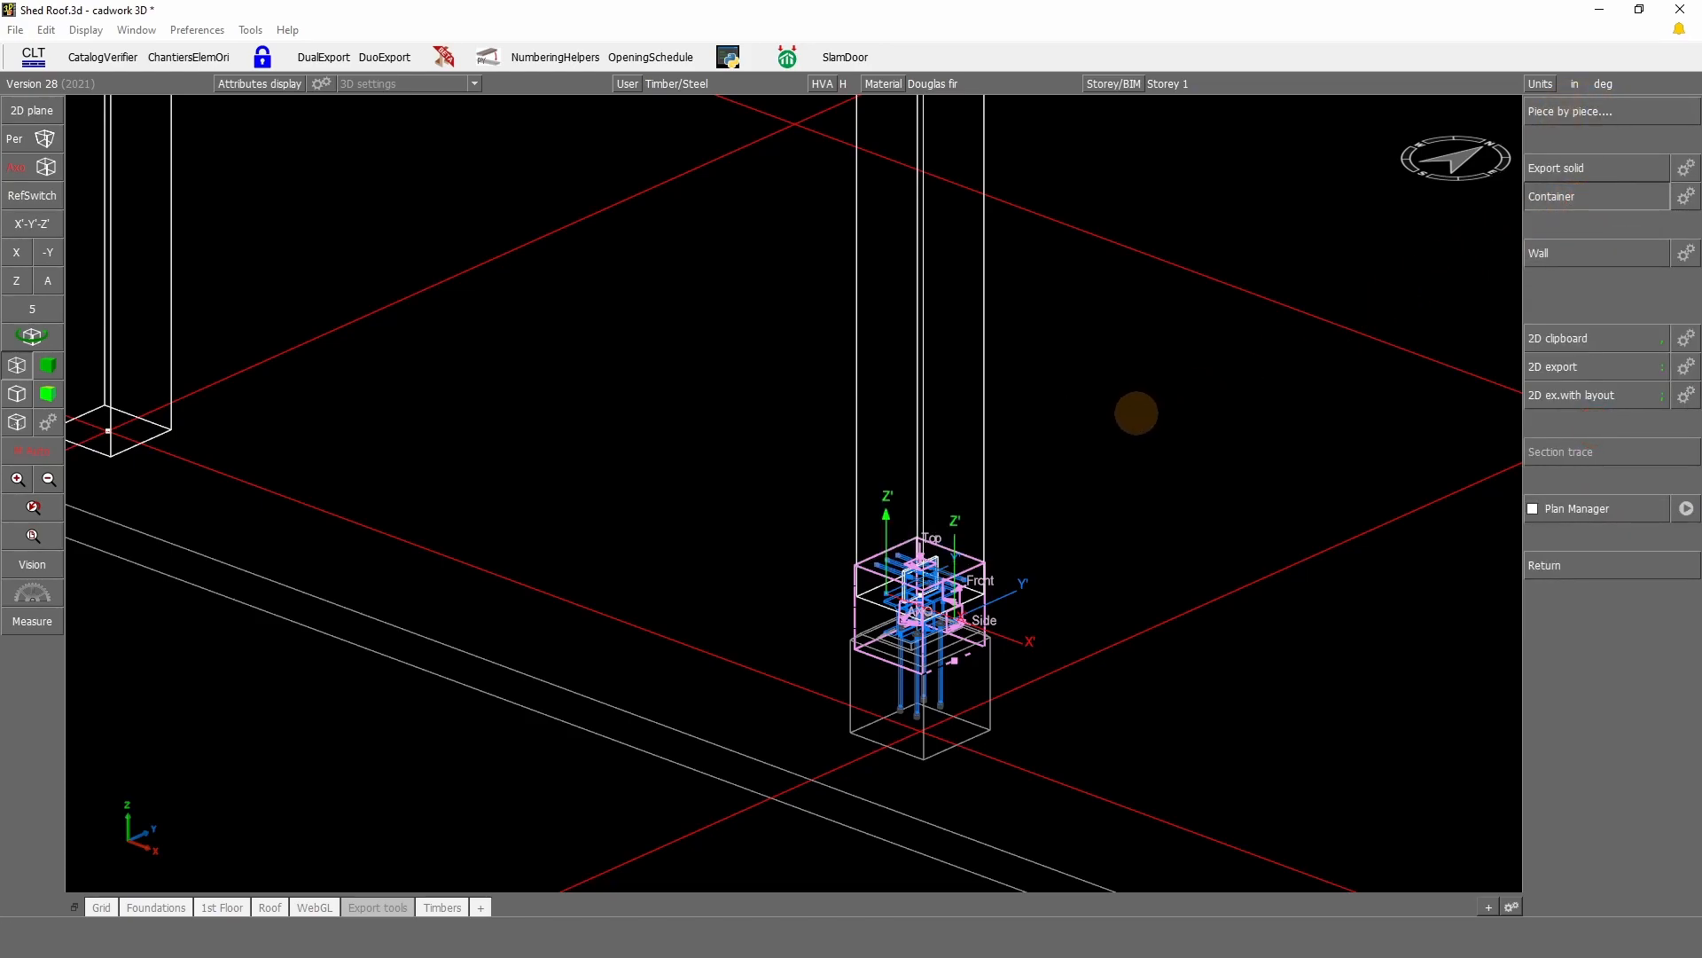
pyautogui.press('Return')
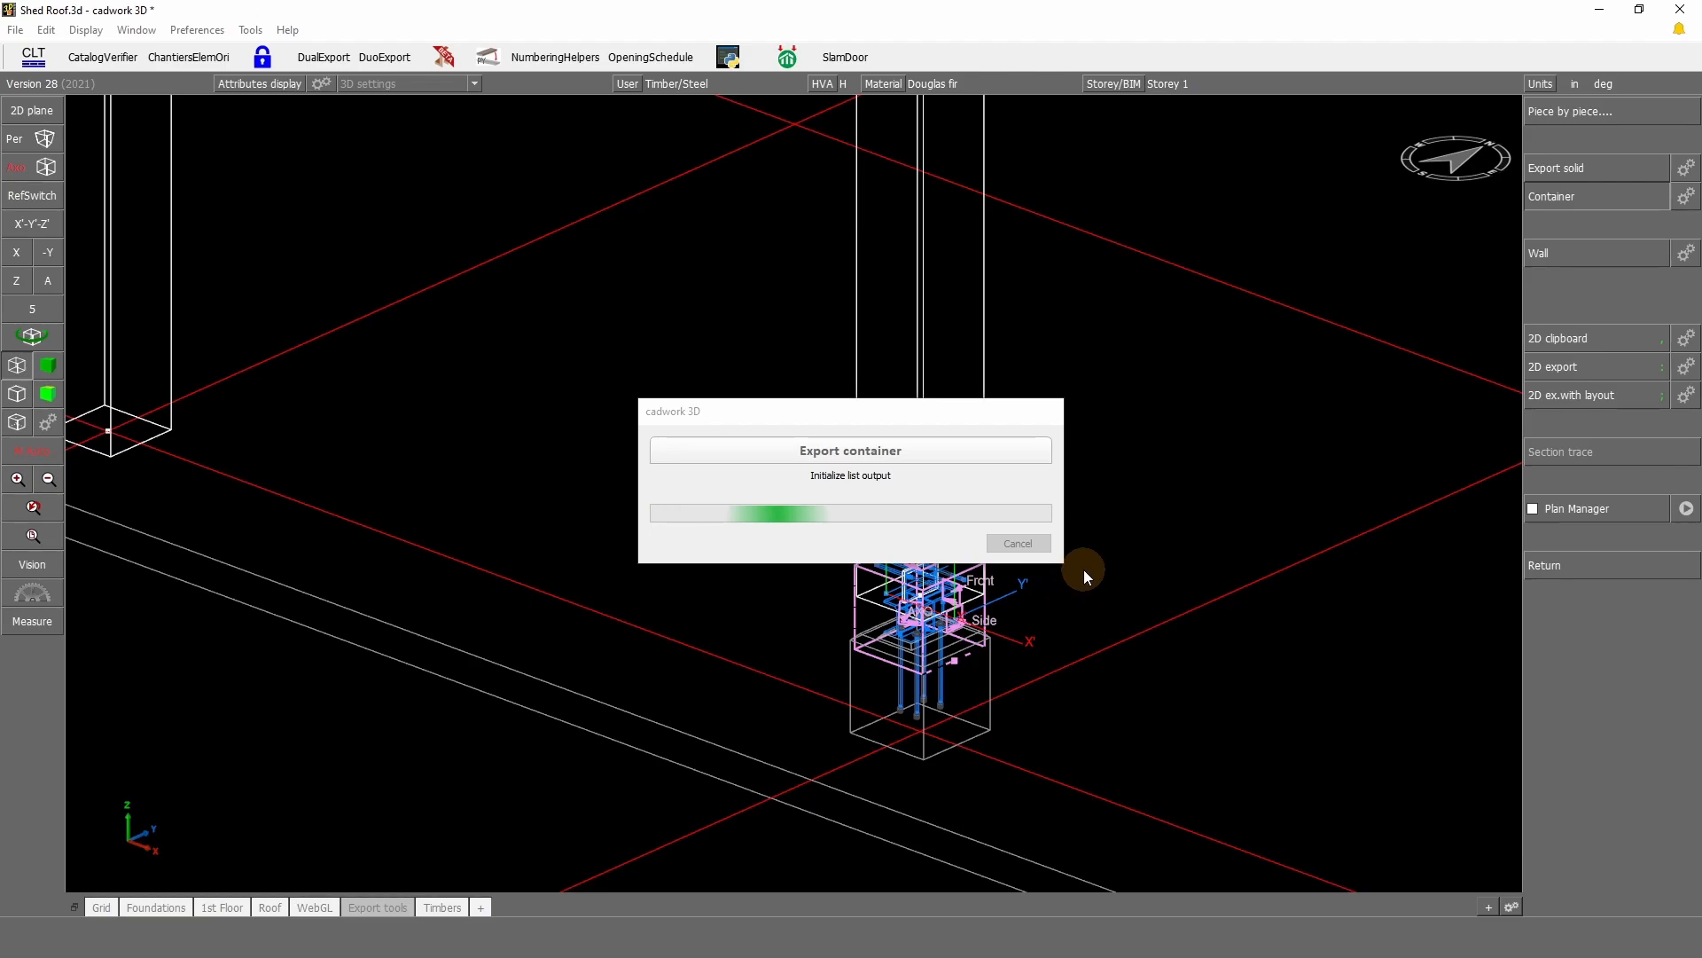
pyautogui.rightClick(1390, 419)
pyautogui.rightClick(1136, 512)
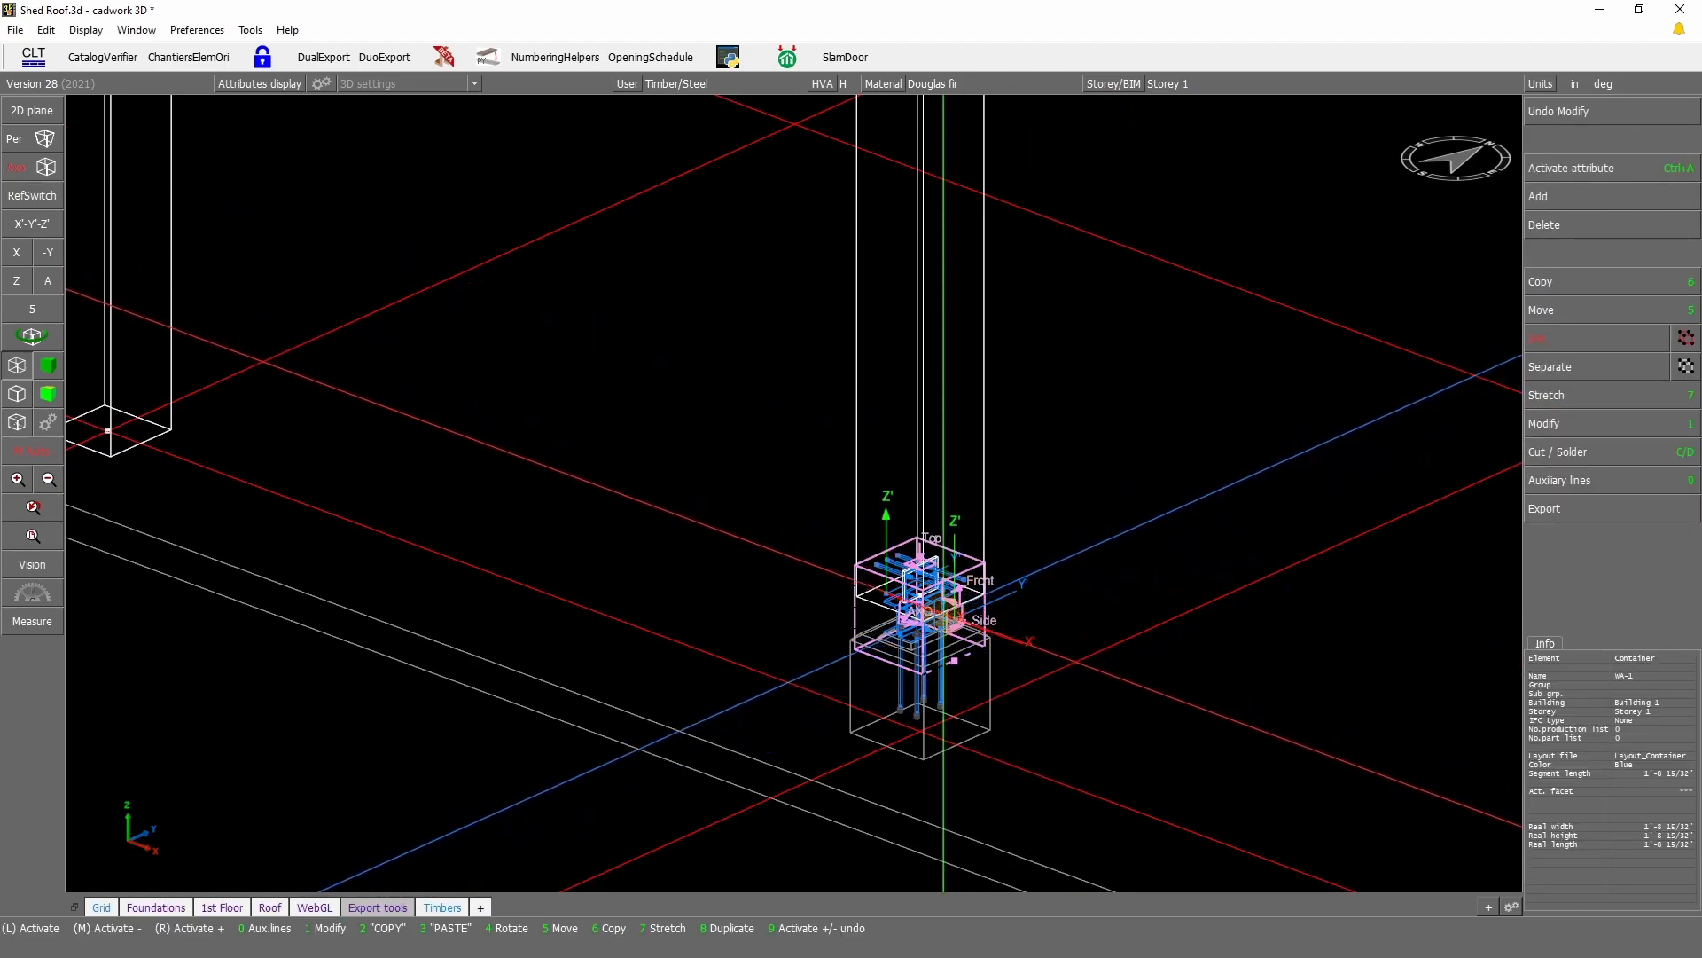
# Step: Deselect the container WA-1 and turn off the display of container views
pyautogui.scroll(6, 945, 615)
pyautogui.click(1224, 444)
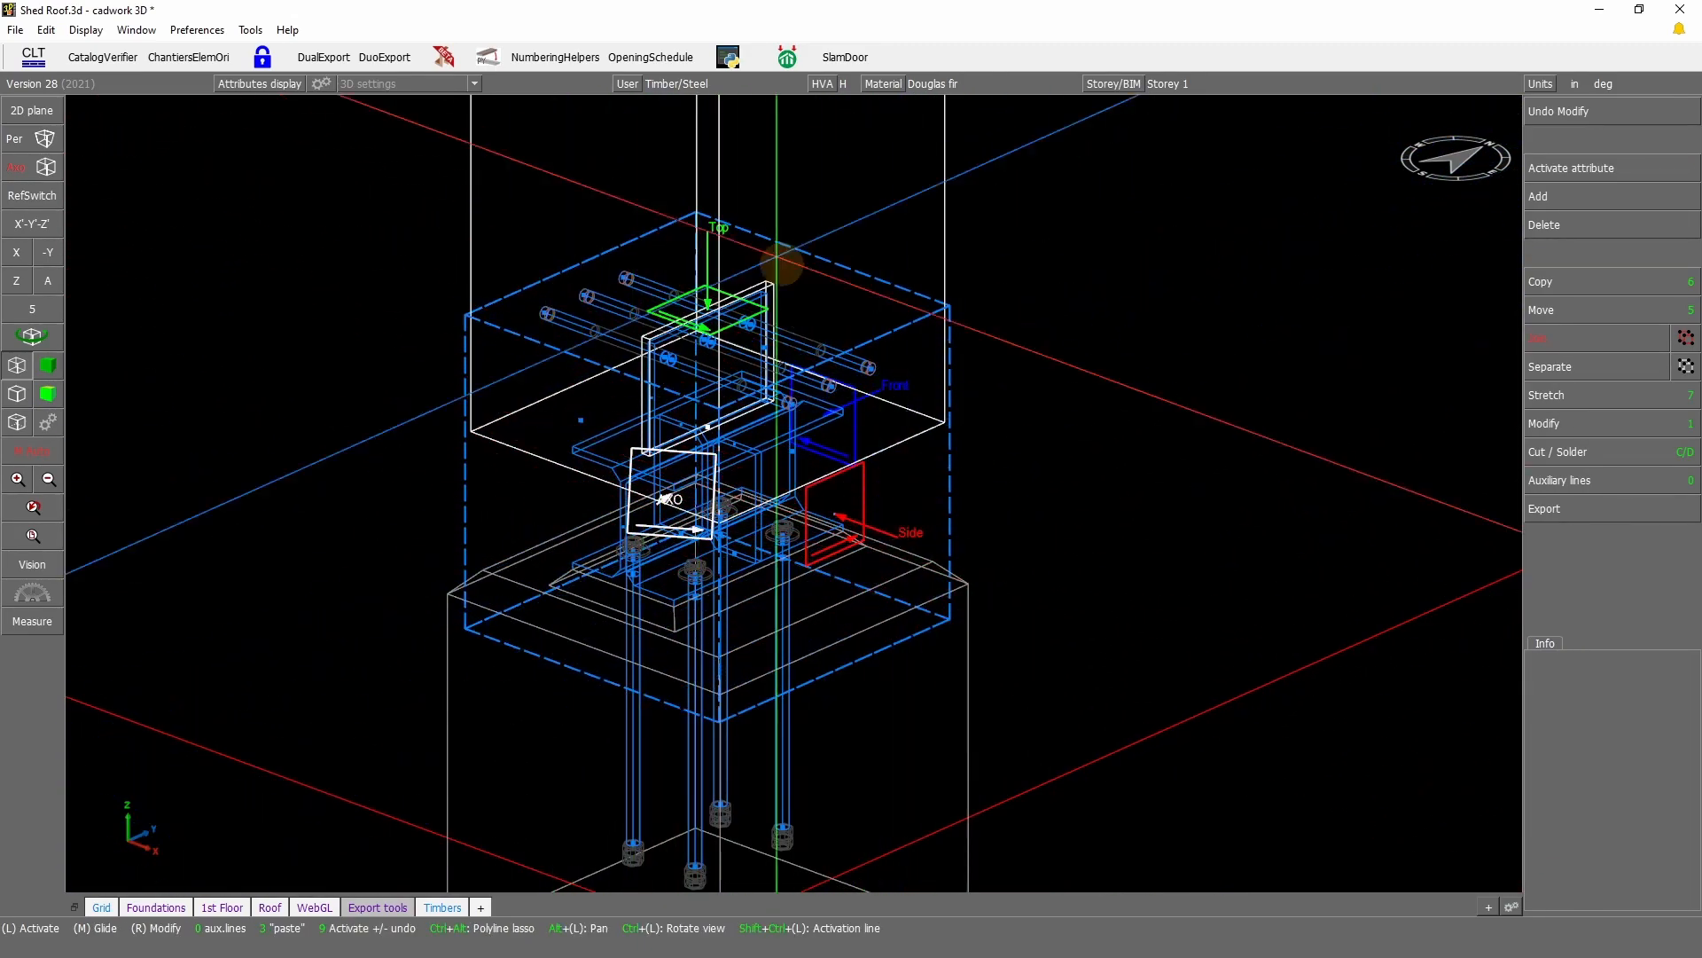
pyautogui.click(36, 567)
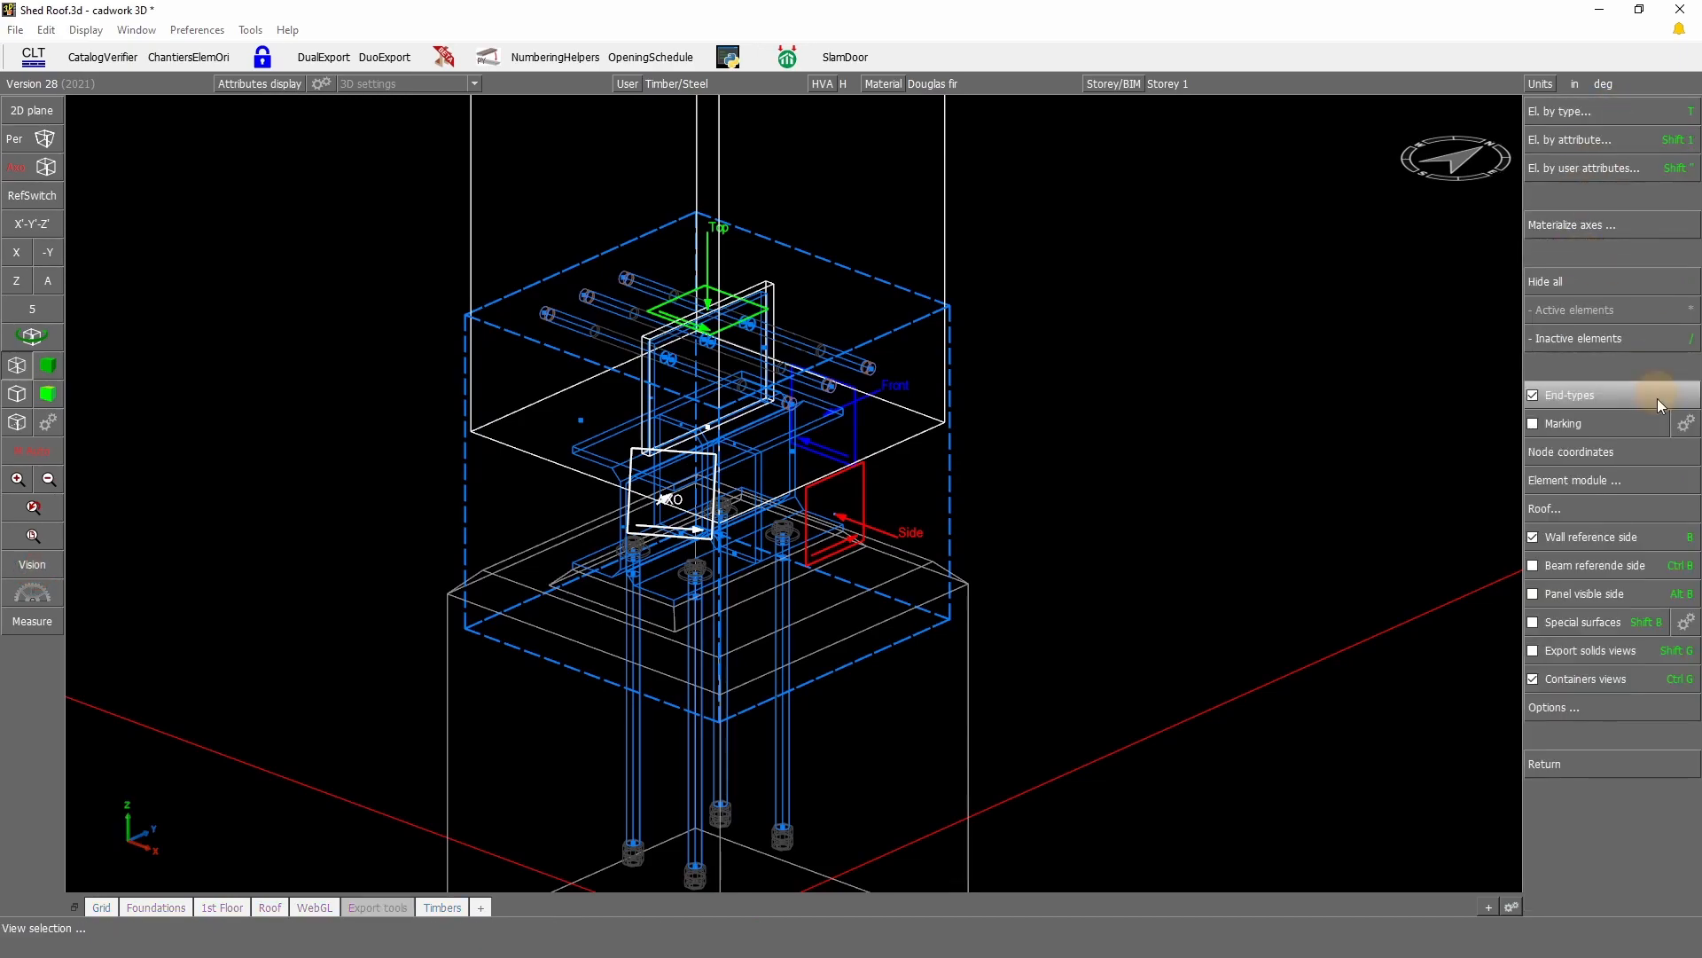
pyautogui.click(1596, 680)
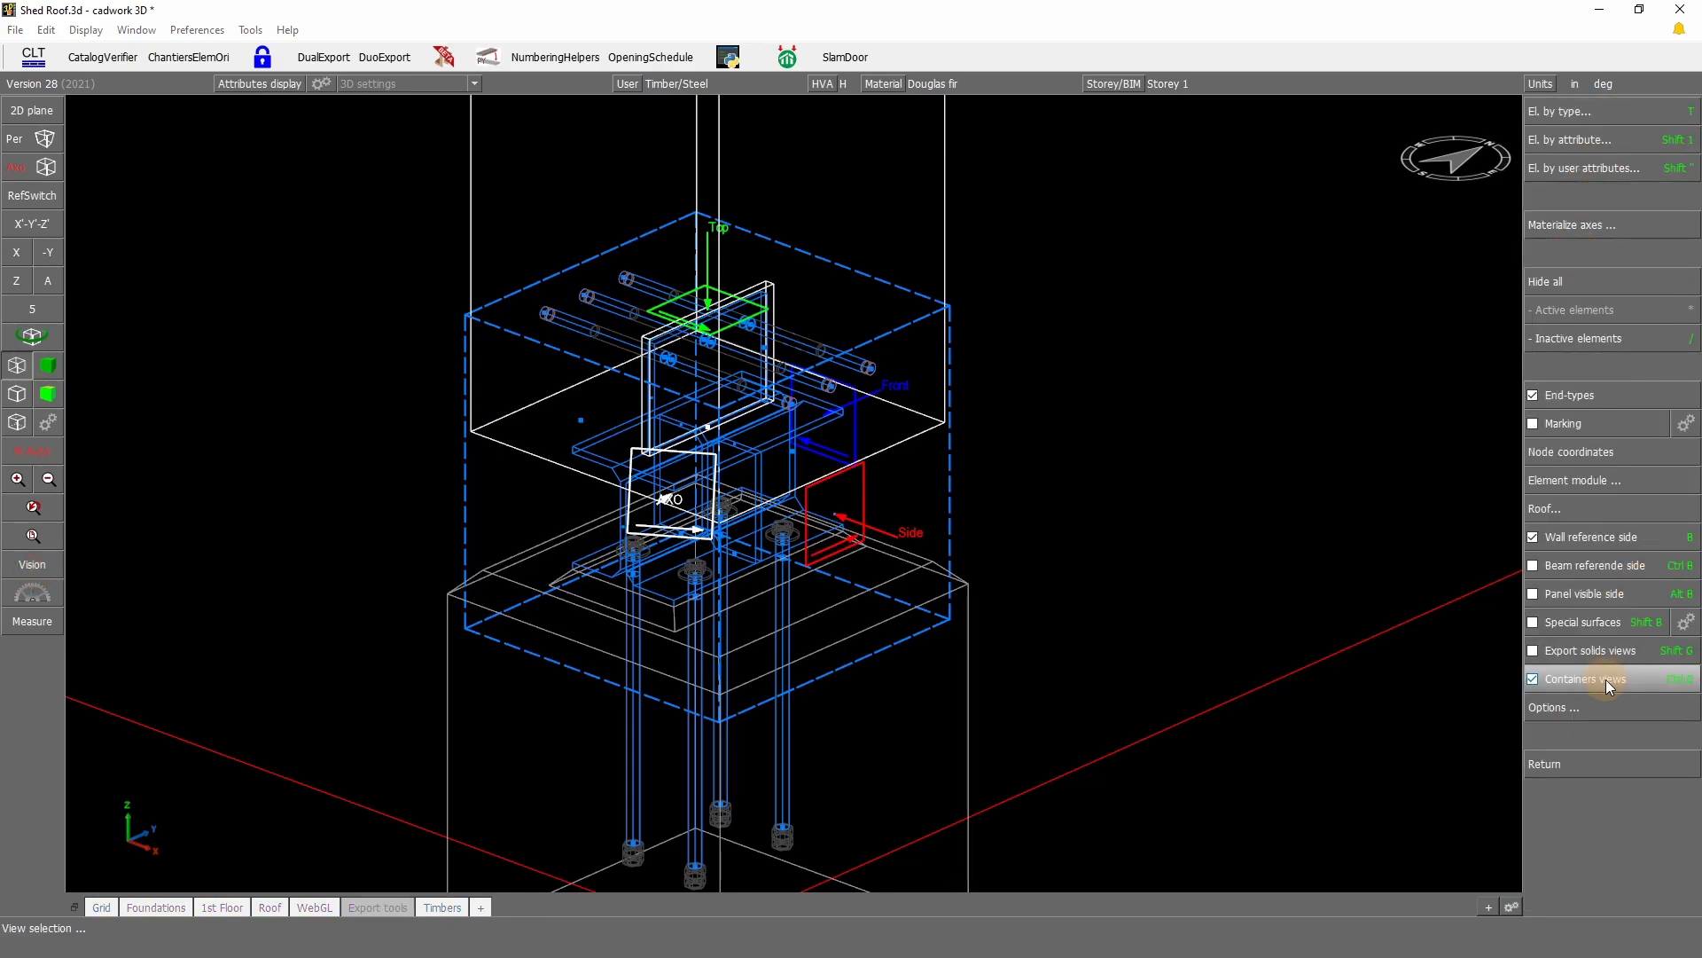
pyautogui.click(1603, 681)
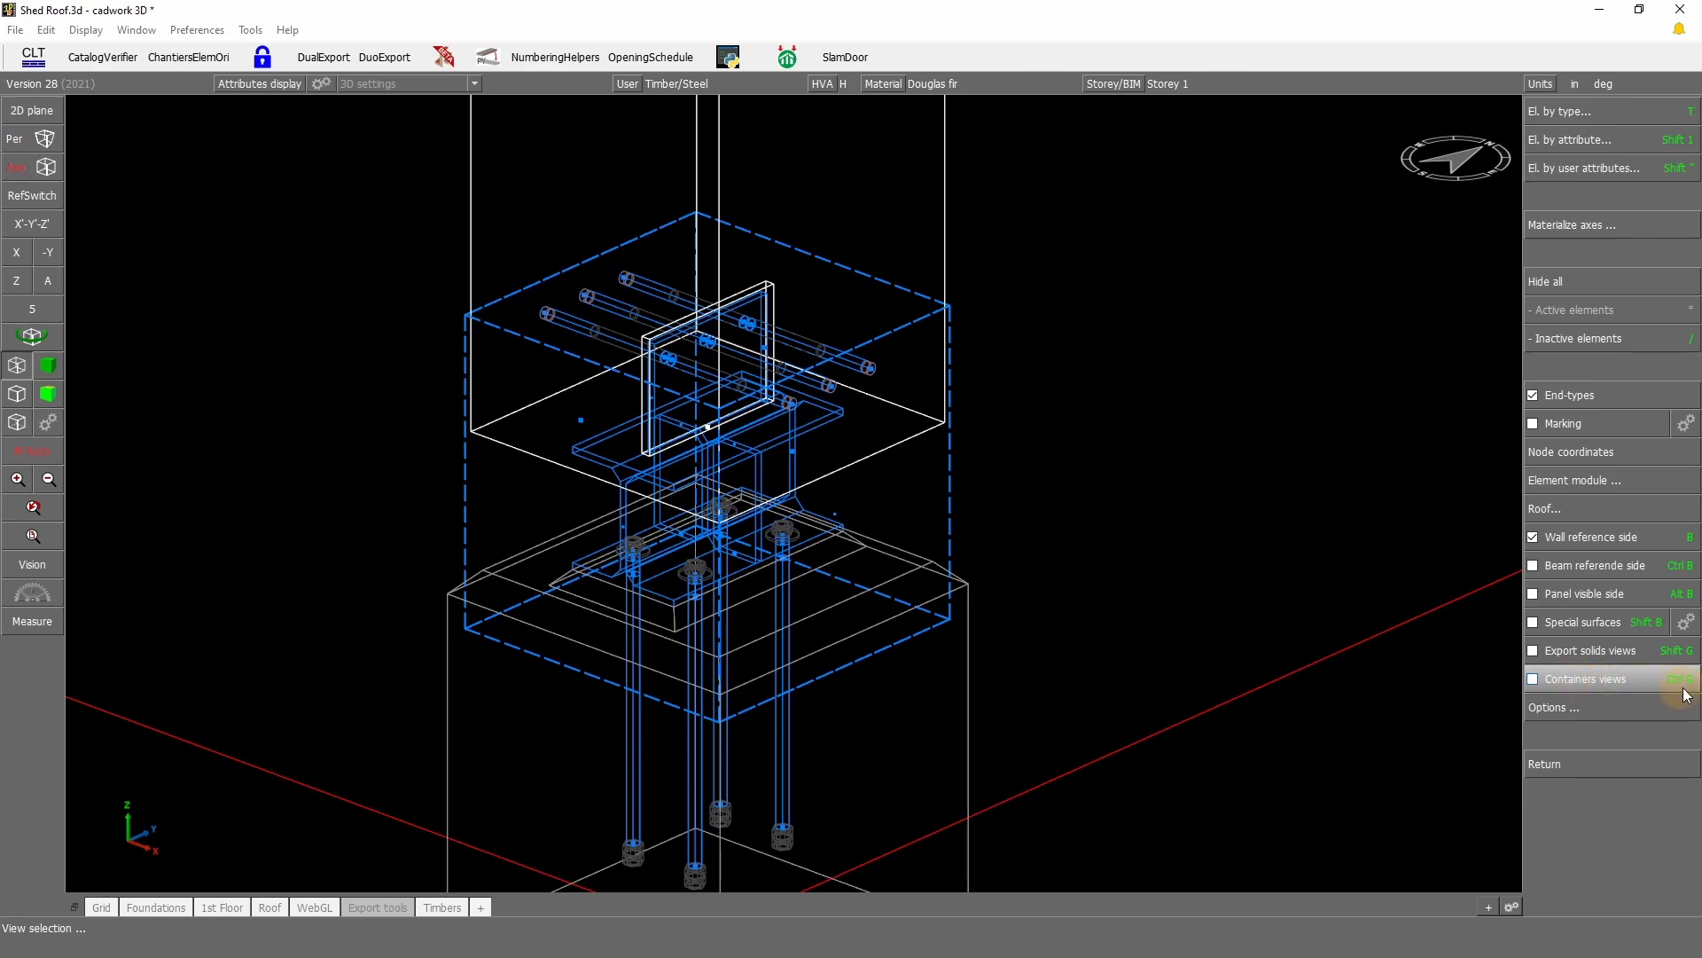
pyautogui.rightClick(1175, 338)
# Step: Switch to the Post Base.2d drawing in cadwork 2d and paste clipboard file 1 at the example layouts frame's lower-left corner
pyautogui.scroll(-10, 1148, 482)
pyautogui.click(775, 750)
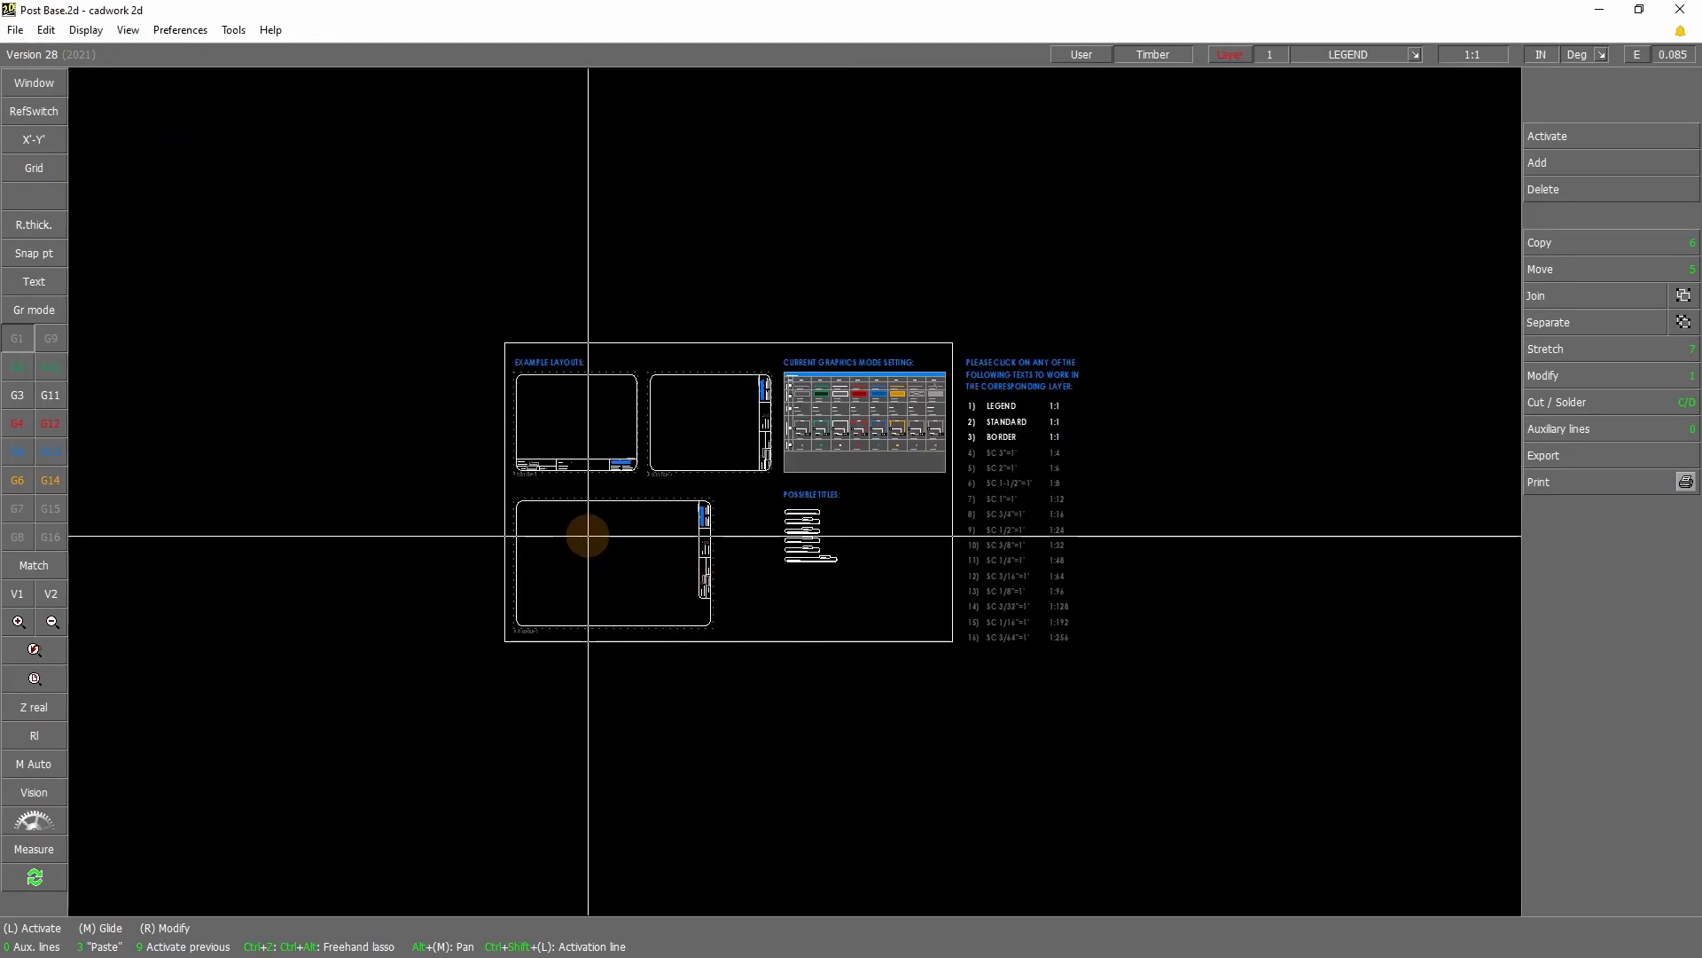
pyautogui.press('KP_3')
pyautogui.write('1')
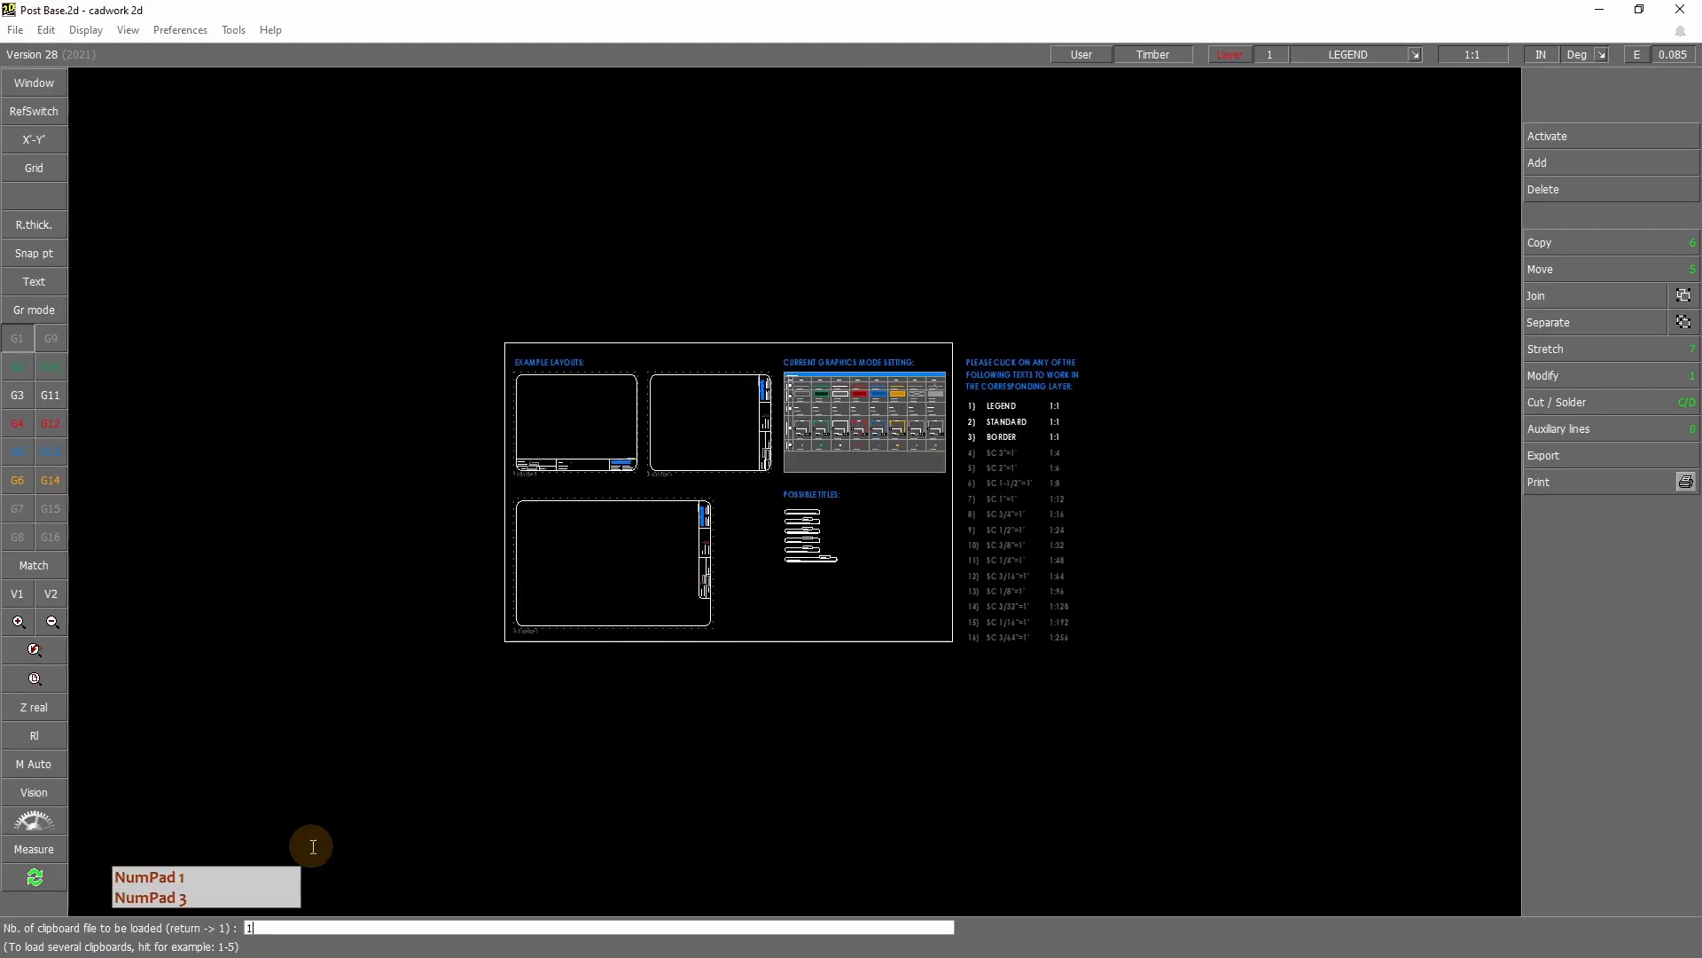
pyautogui.press('Return')
pyautogui.click(506, 642)
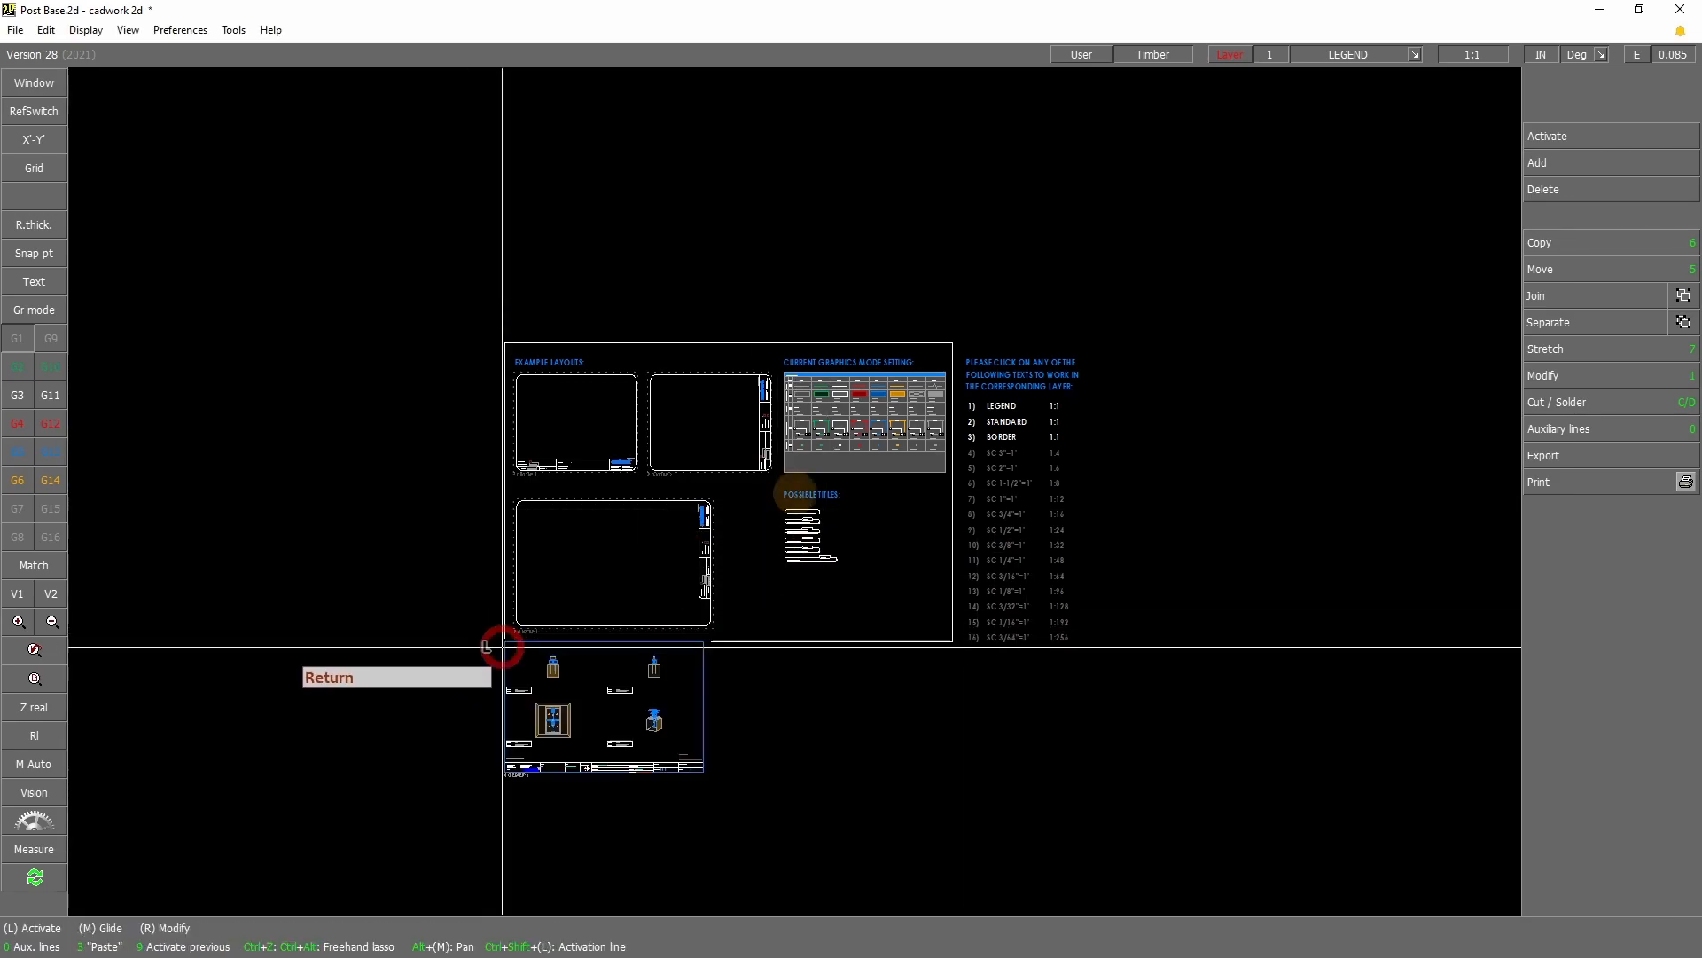
# Step: Make the SC 1-1/2"=1' layer current and inspect the pasted Side, Front, Top and AXO views of the post base
pyautogui.click(797, 726)
pyautogui.scroll(5, 754, 488)
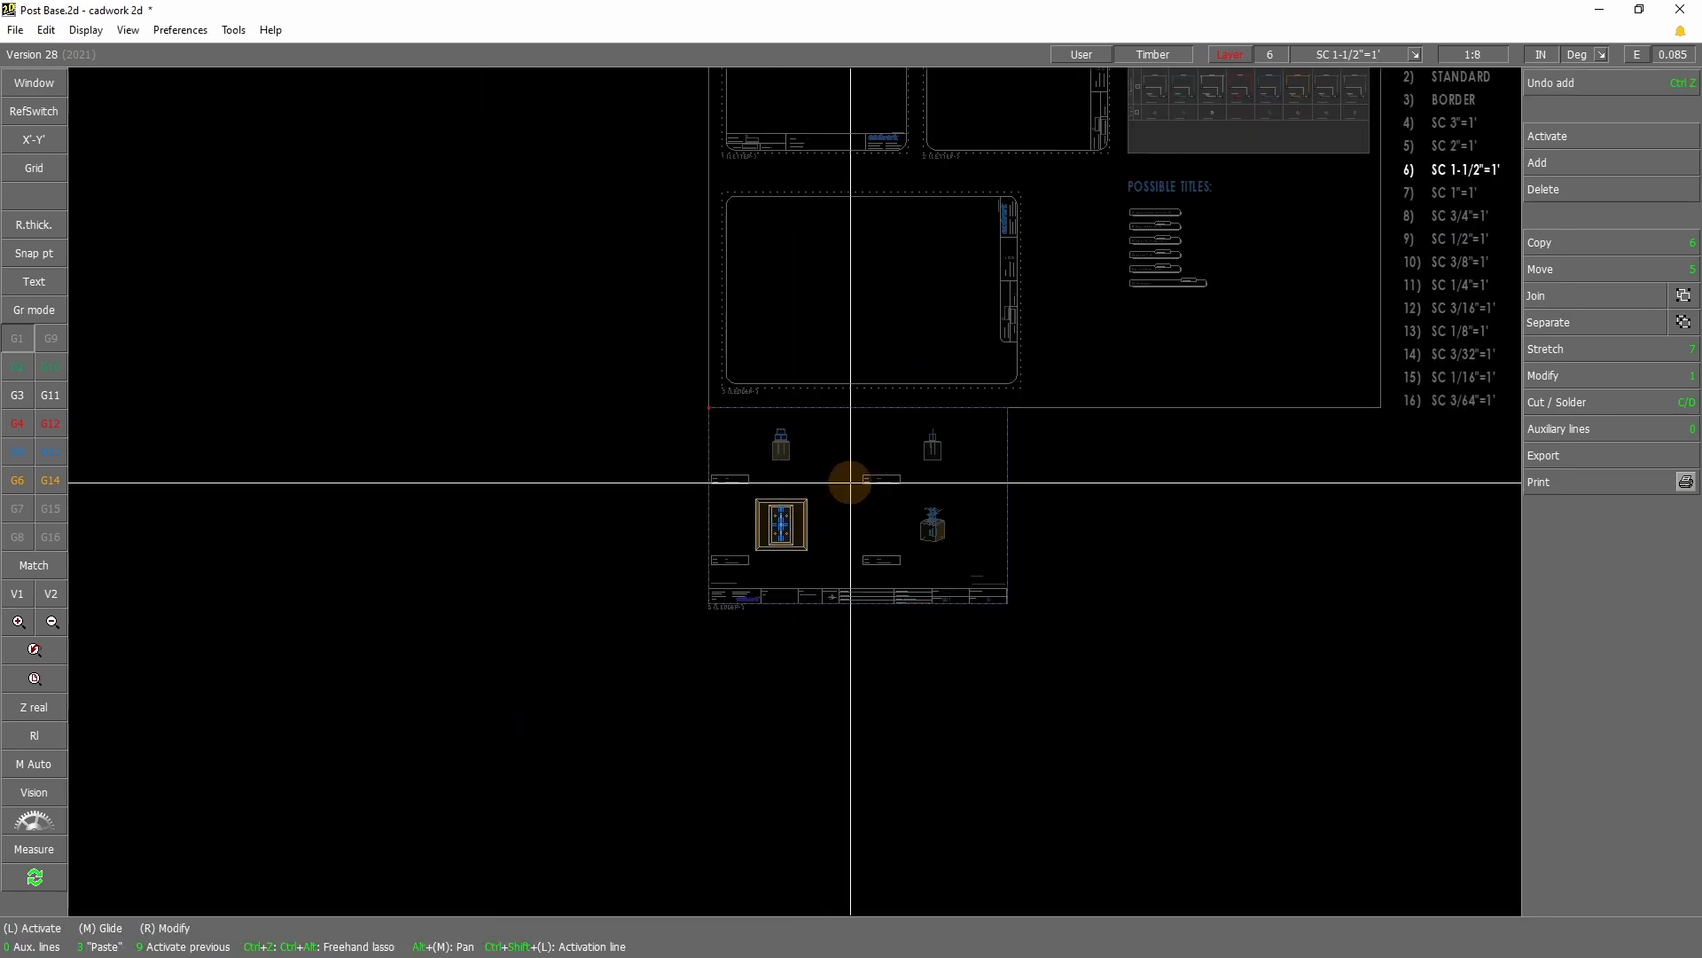
pyautogui.click(621, 635)
pyautogui.click(760, 597)
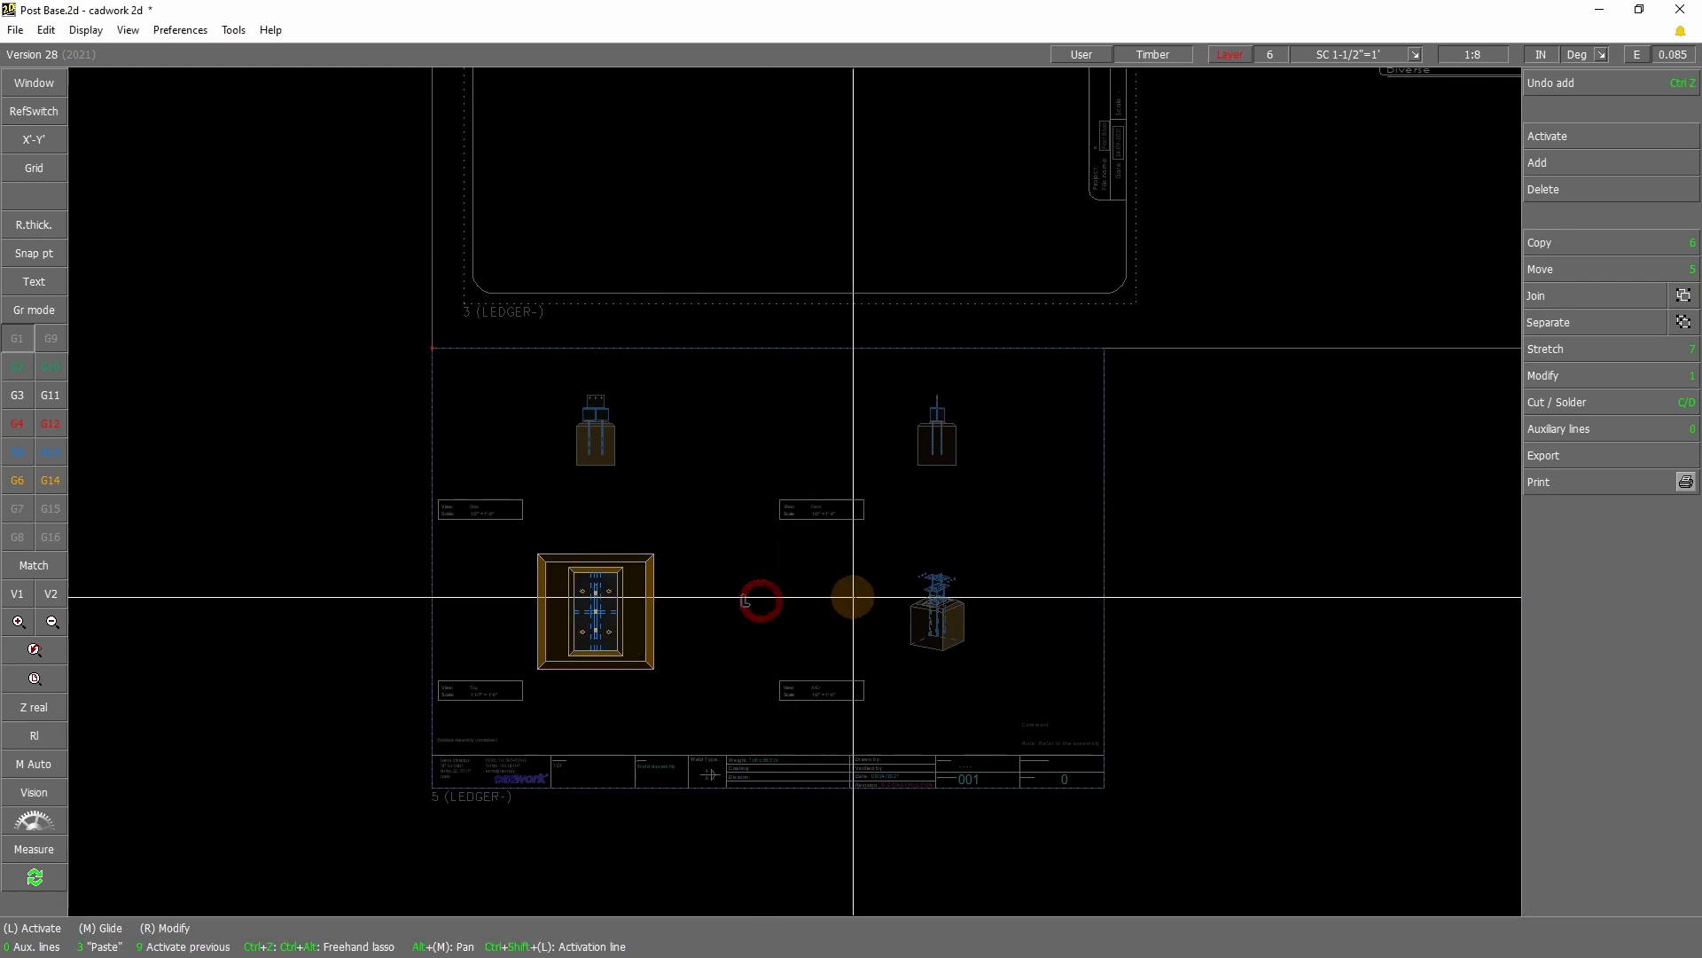
pyautogui.scroll(1, 726, 555)
pyautogui.scroll(1, 916, 472)
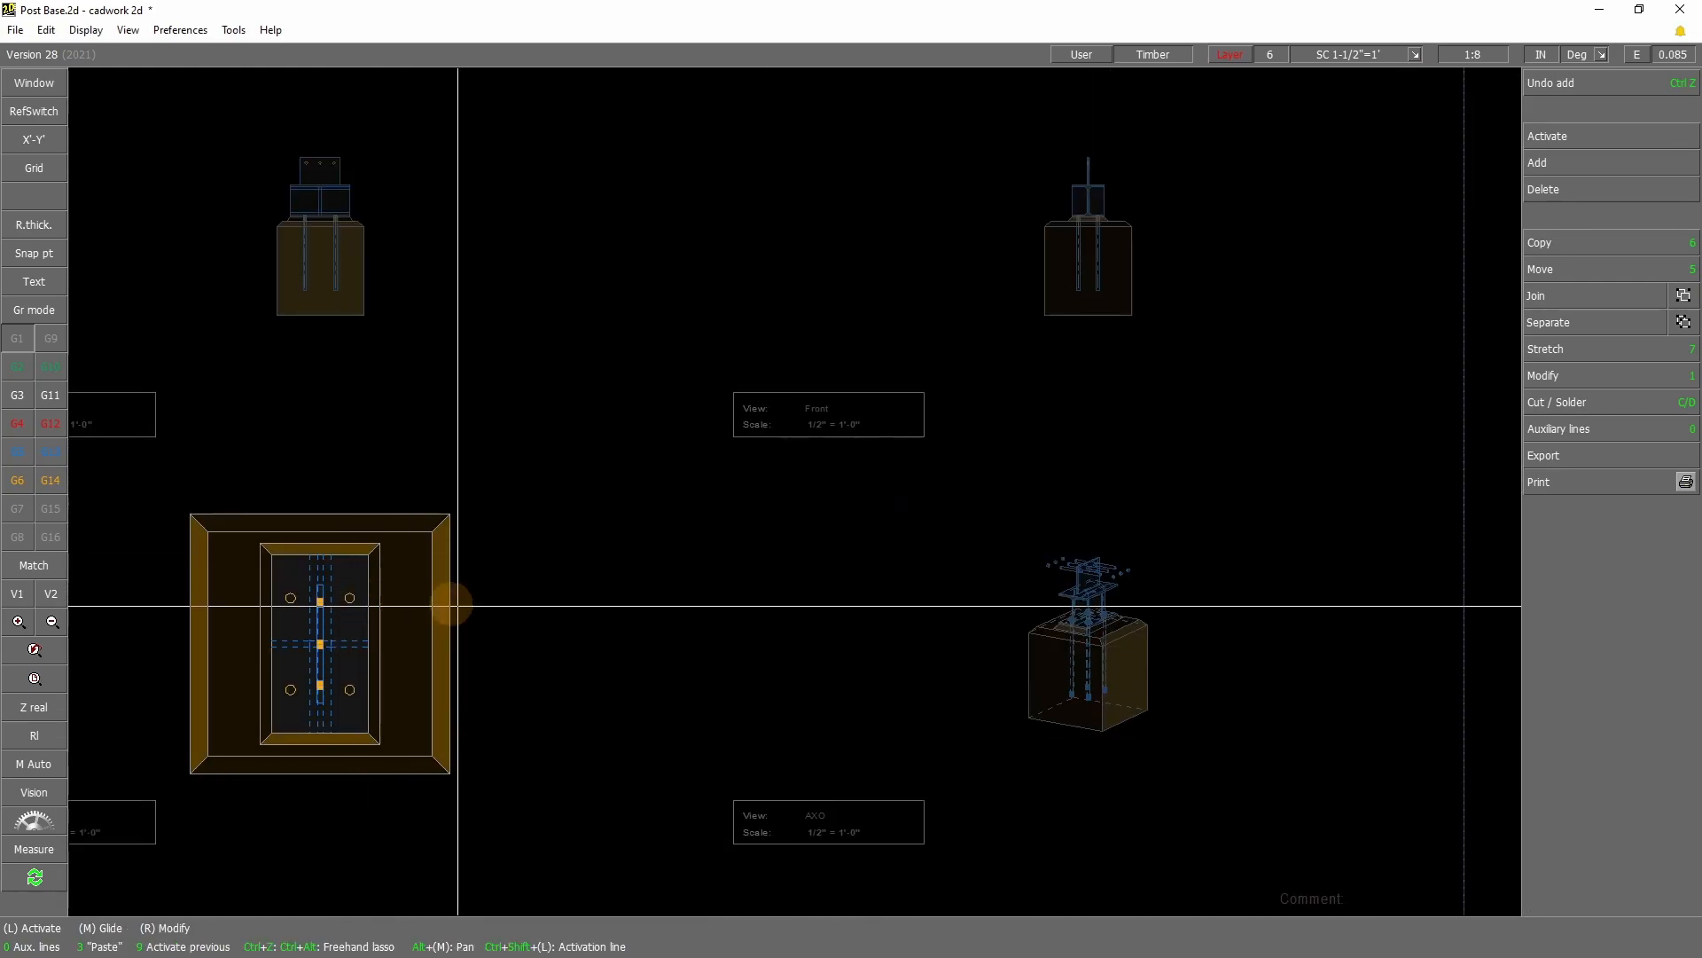
# Step: Examine the Side view's scale label and activate the Side view's elements to check their layer
pyautogui.scroll(-1, 334, 429)
pyautogui.scroll(3, 737, 572)
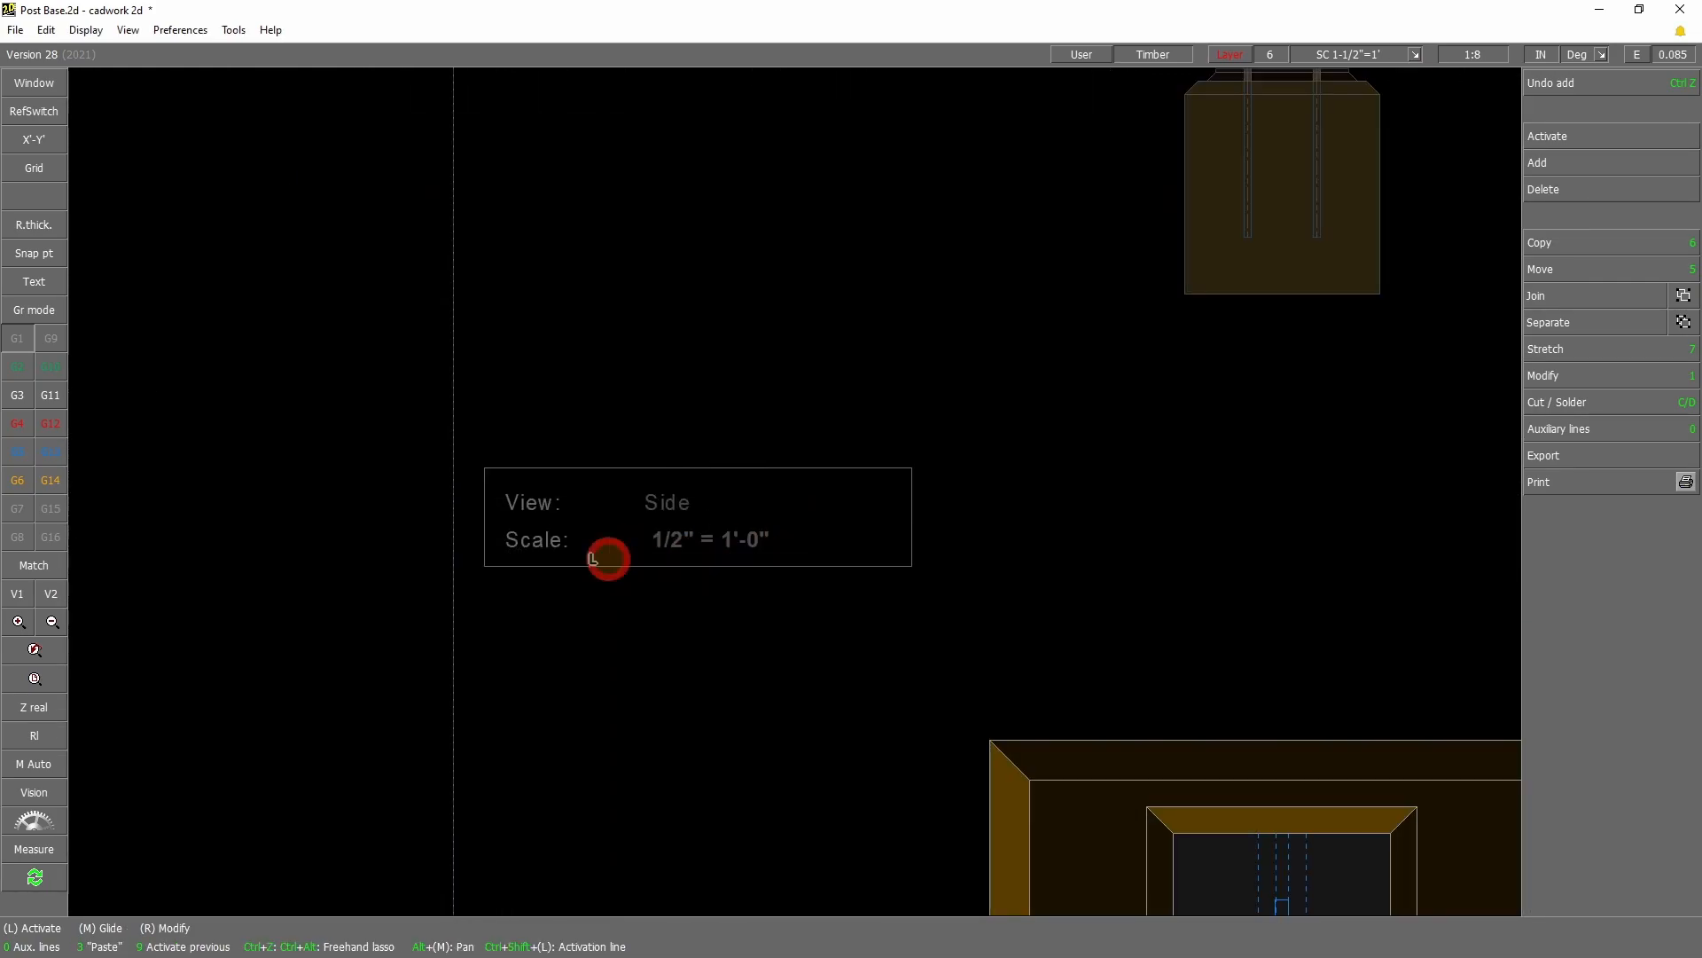
pyautogui.click(1292, 255)
pyautogui.scroll(-2, 1013, 418)
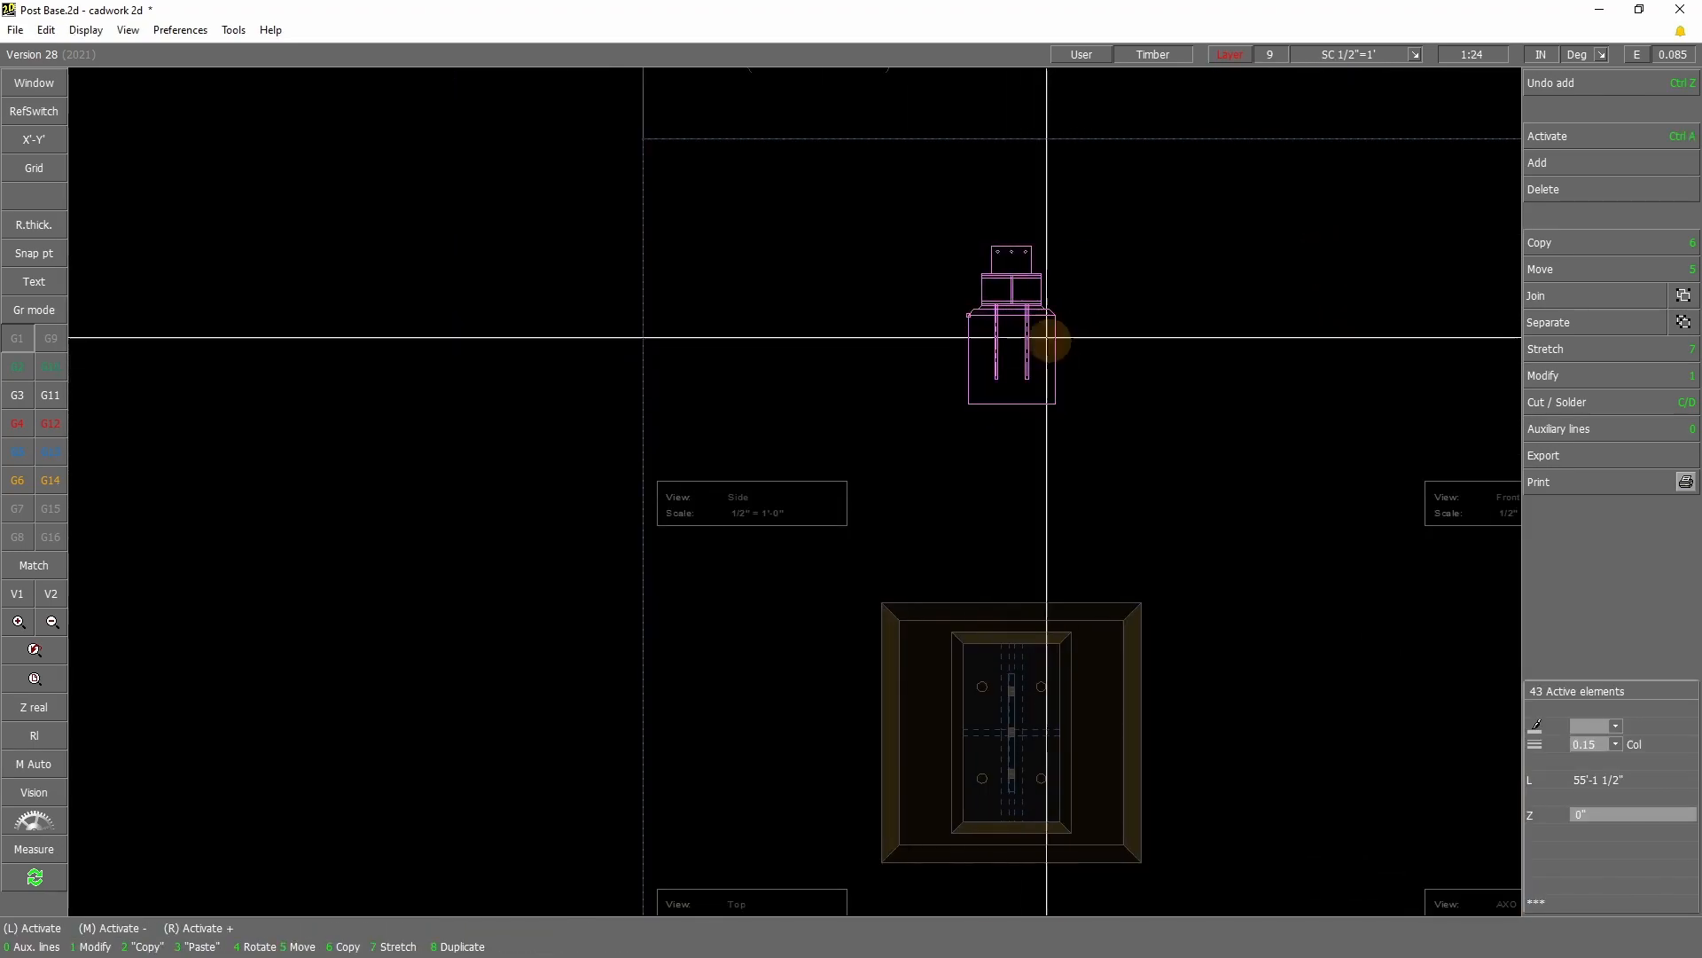
pyautogui.scroll(-2, 777, 494)
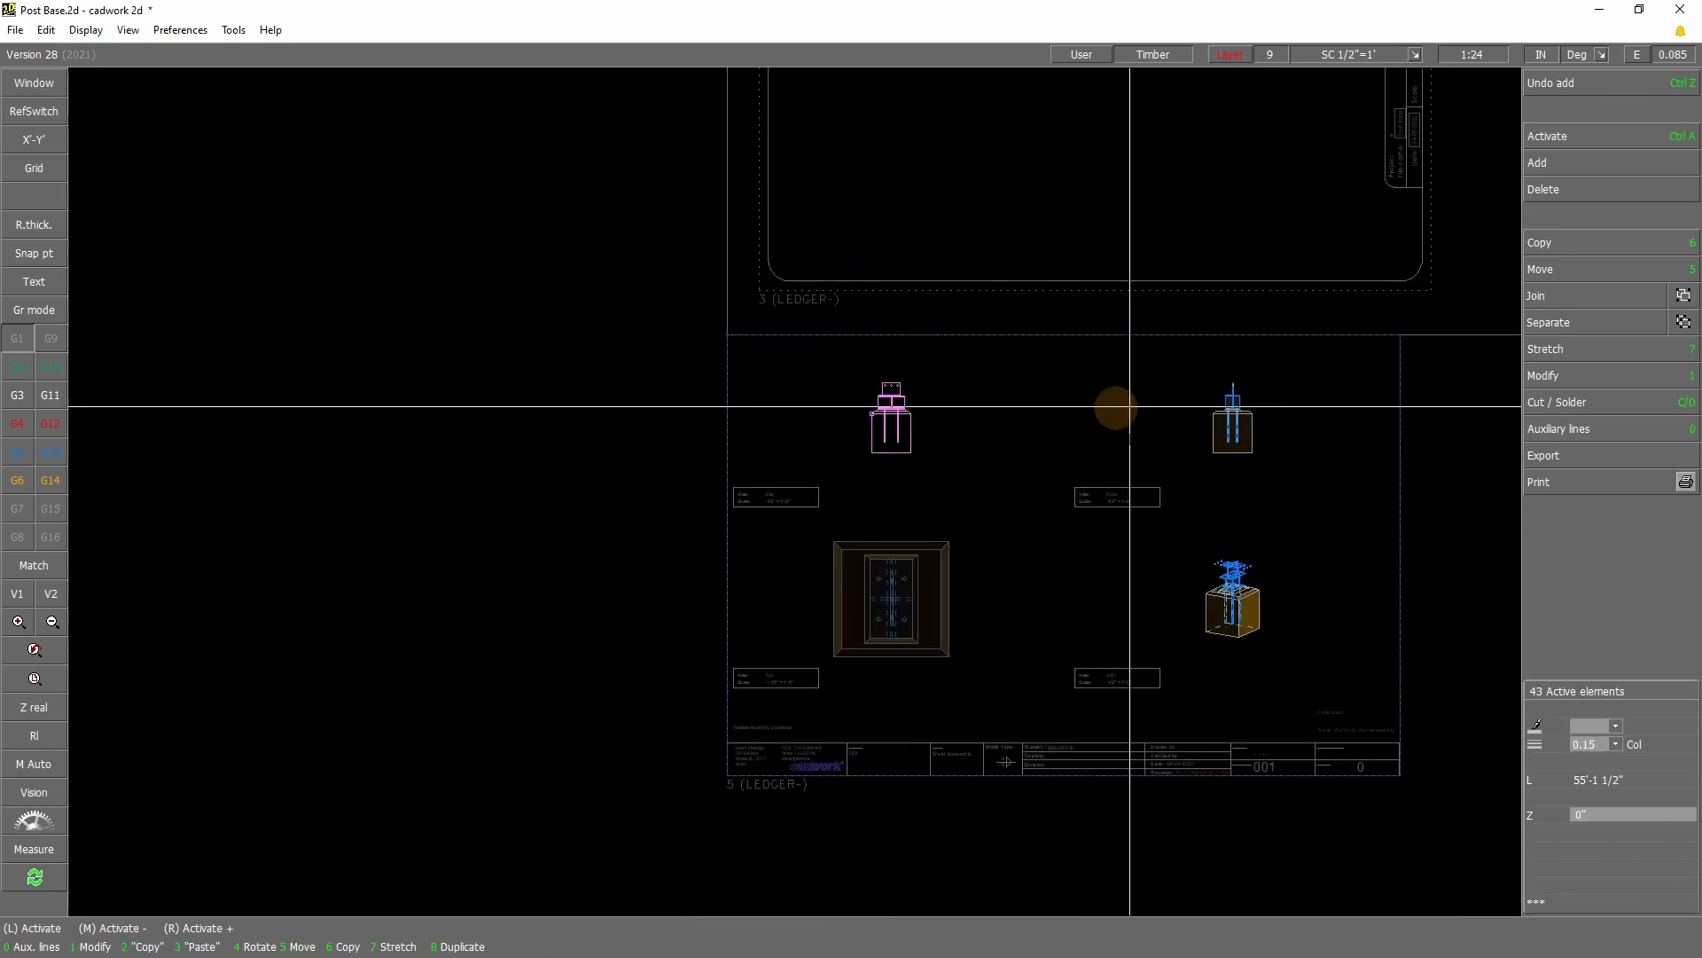
# Step: Inspect the title block and the remaining view labels of the pasted layout, then deactivate the Side view
pyautogui.scroll(1, 1185, 577)
pyautogui.scroll(2, 835, 755)
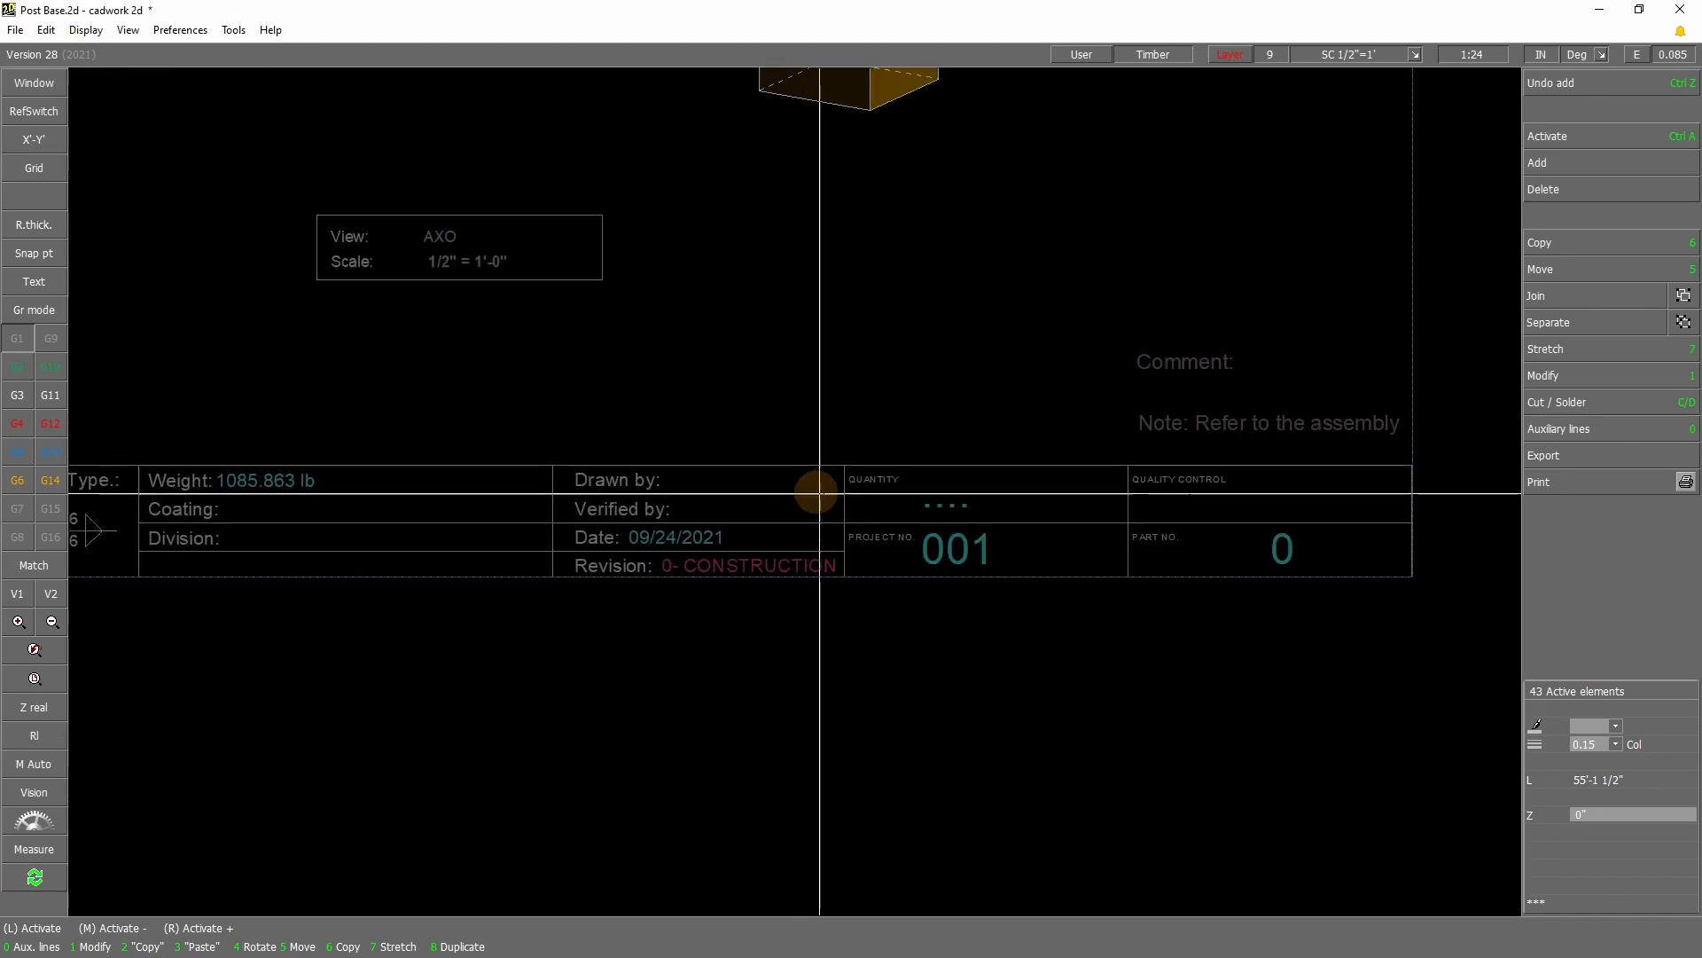
pyautogui.scroll(-1, 803, 486)
pyautogui.scroll(-2, 464, 483)
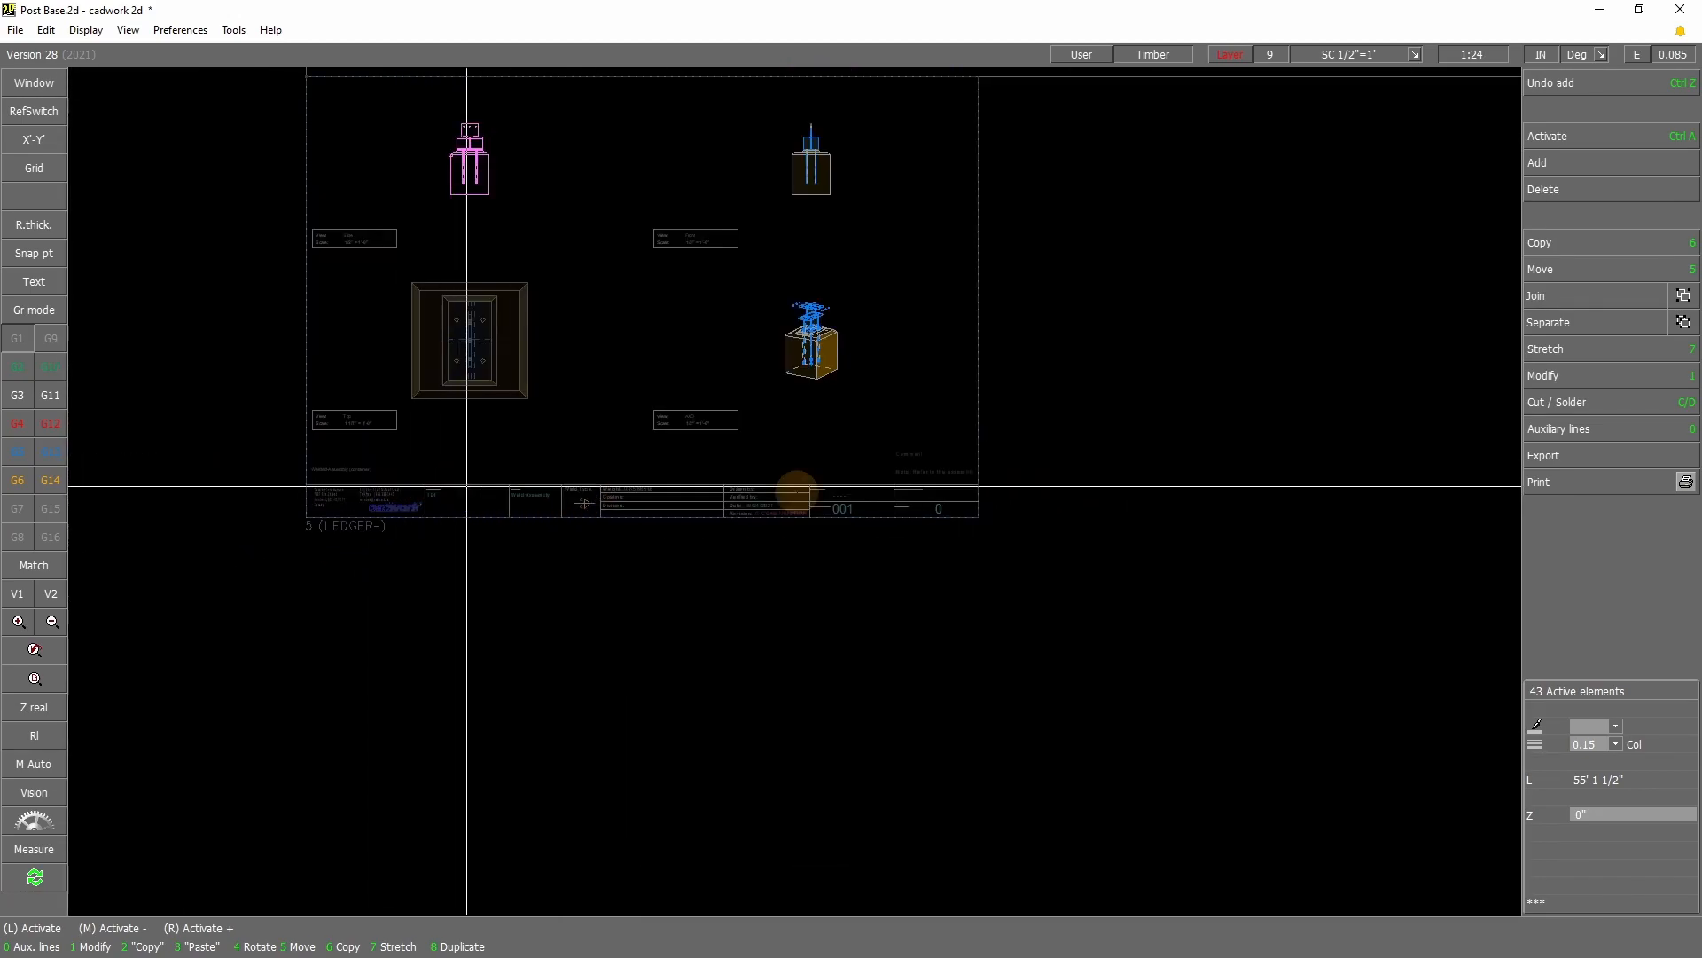
pyautogui.scroll(1, 878, 472)
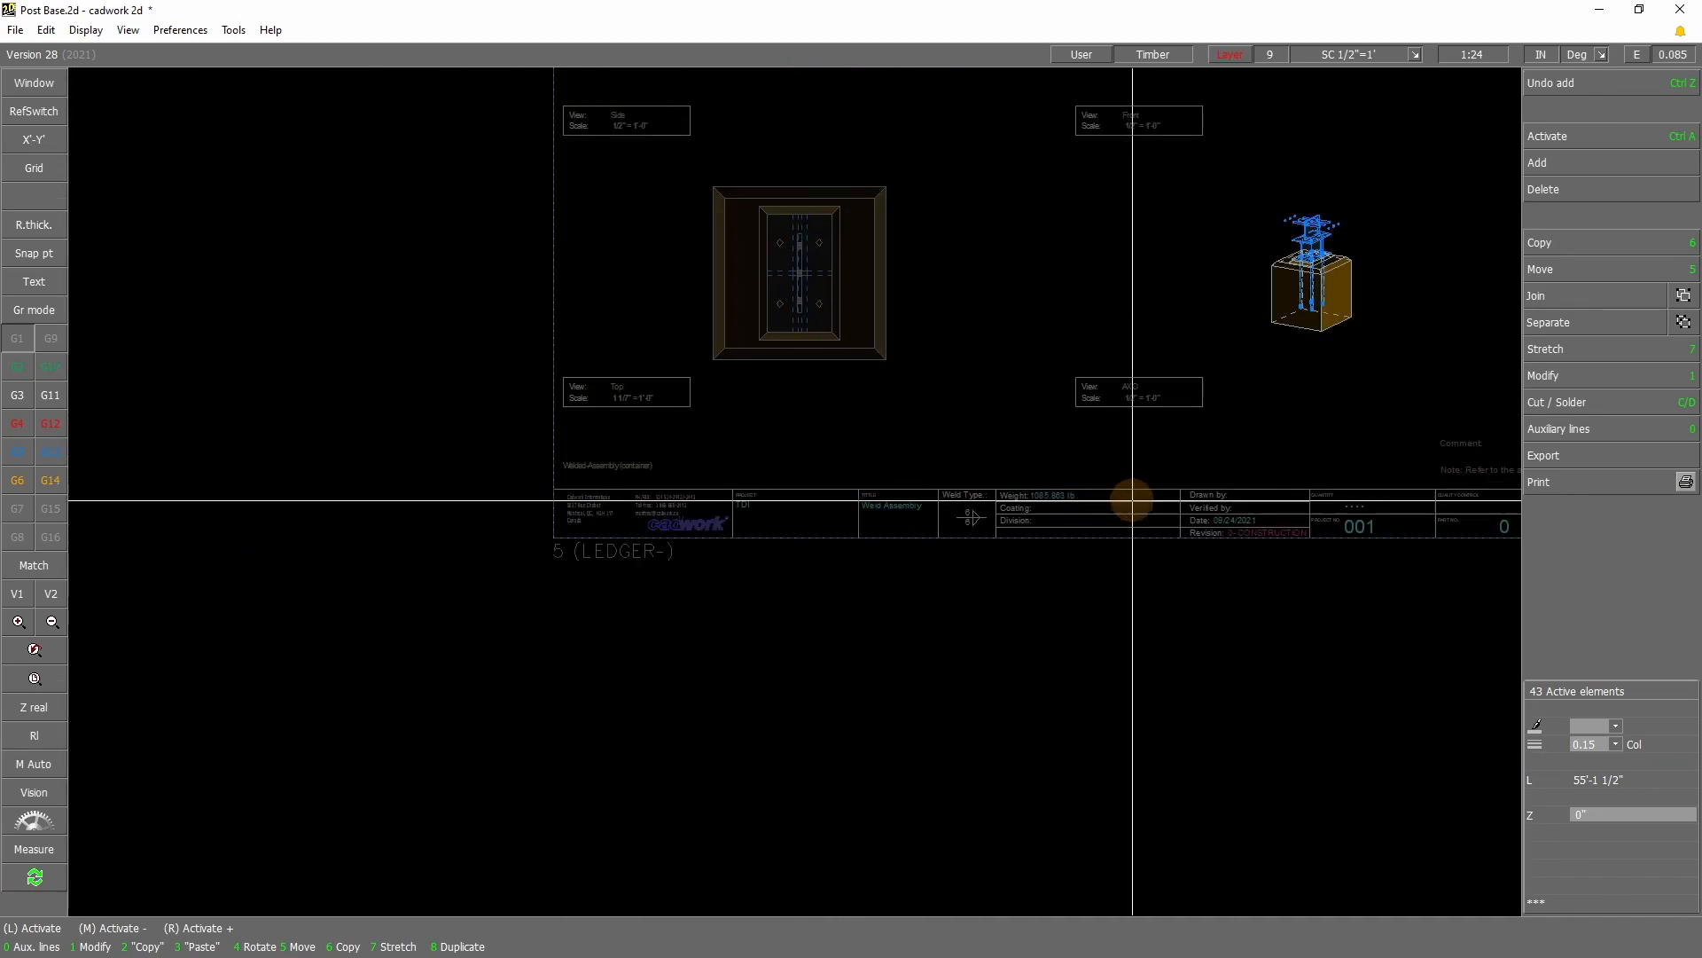
pyautogui.scroll(-1, 1133, 502)
pyautogui.scroll(1, 1224, 372)
pyautogui.click(1241, 354)
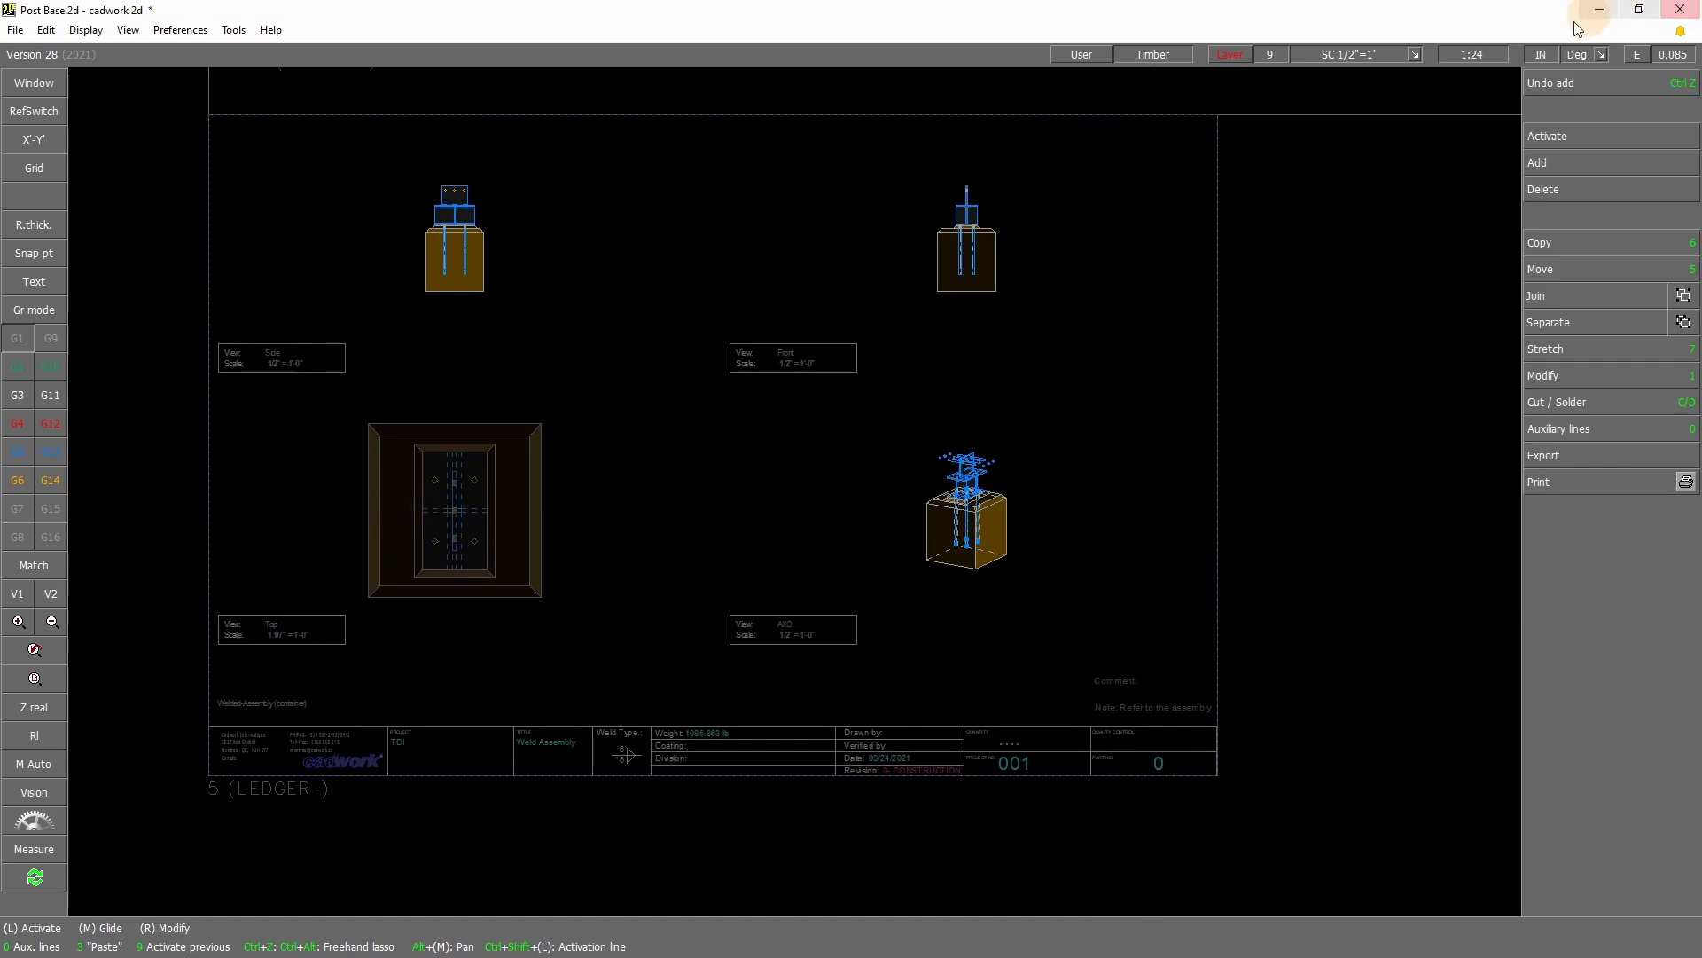
# Step: Switch to Shed Roof.3d in cadwork 3D and hide the existing container WA-1
pyautogui.click(1601, 13)
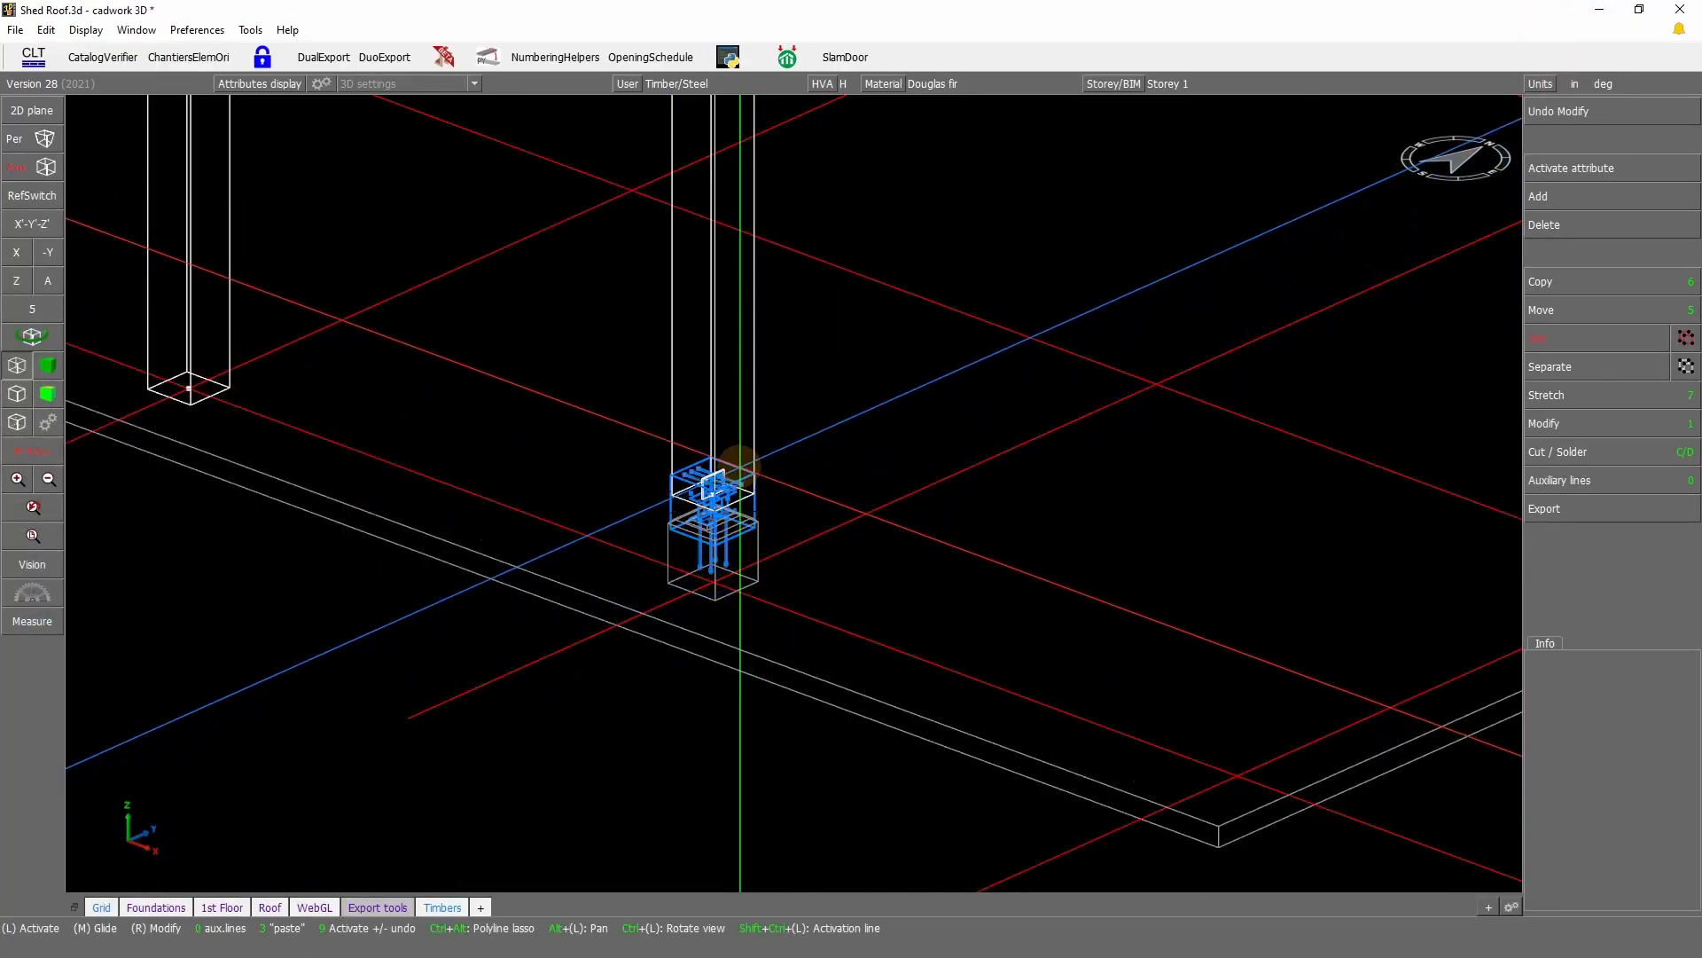
pyautogui.click(743, 464)
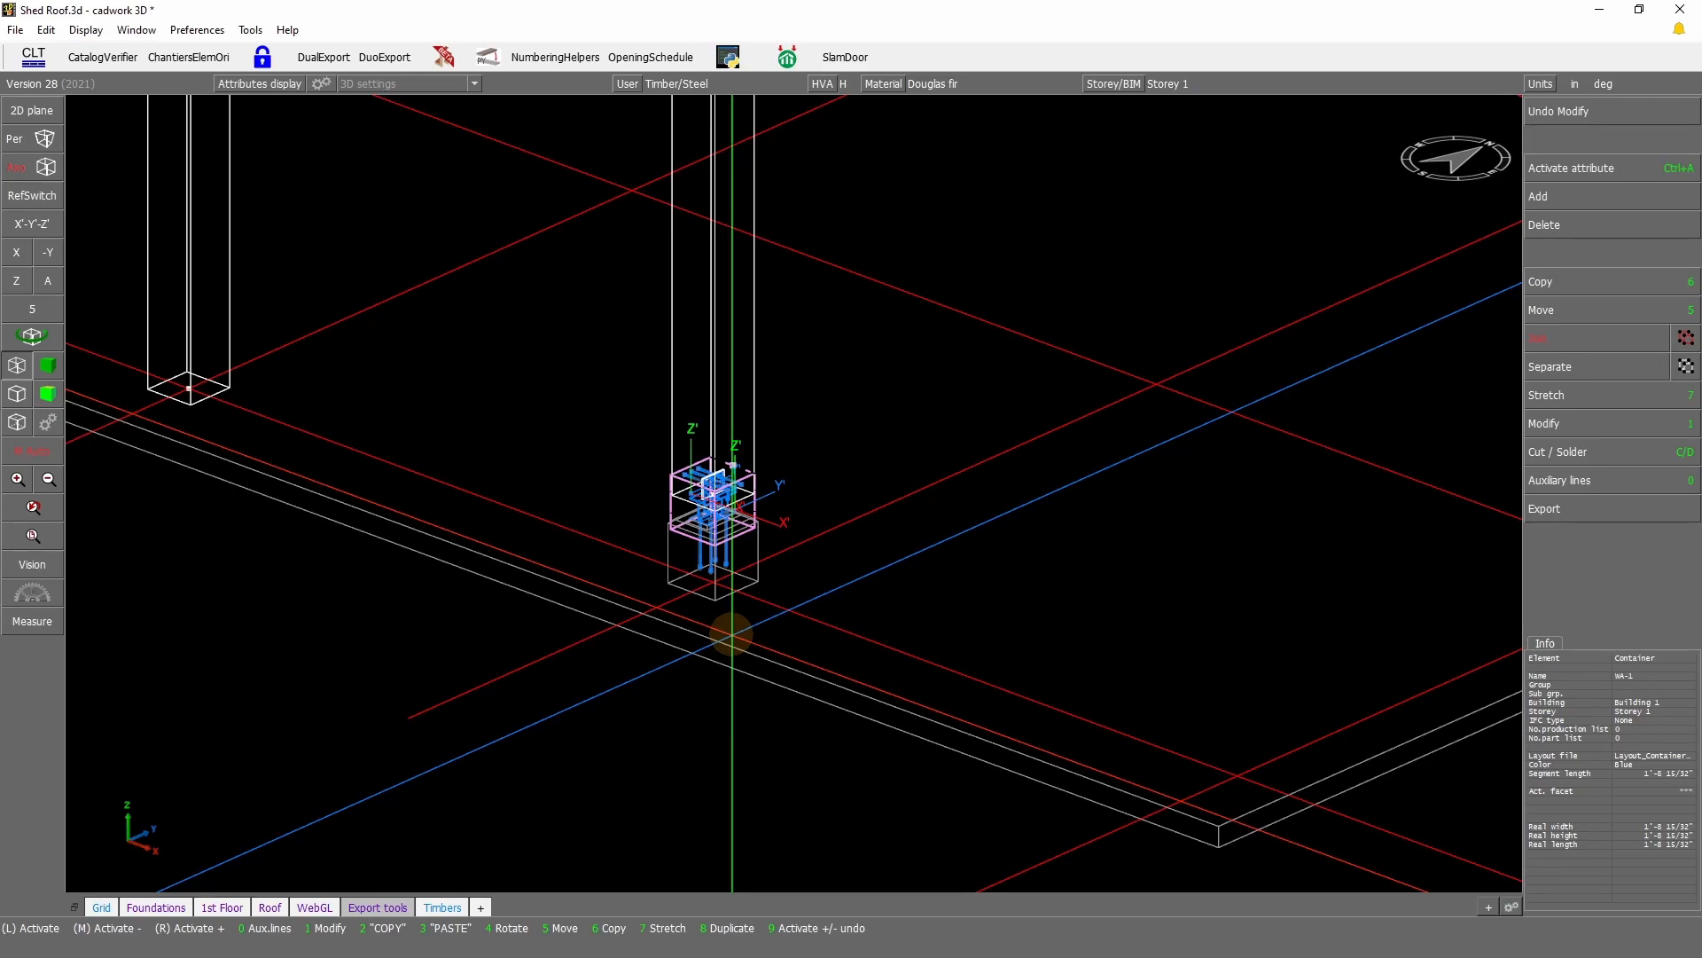
pyautogui.press('KP_Multiply')
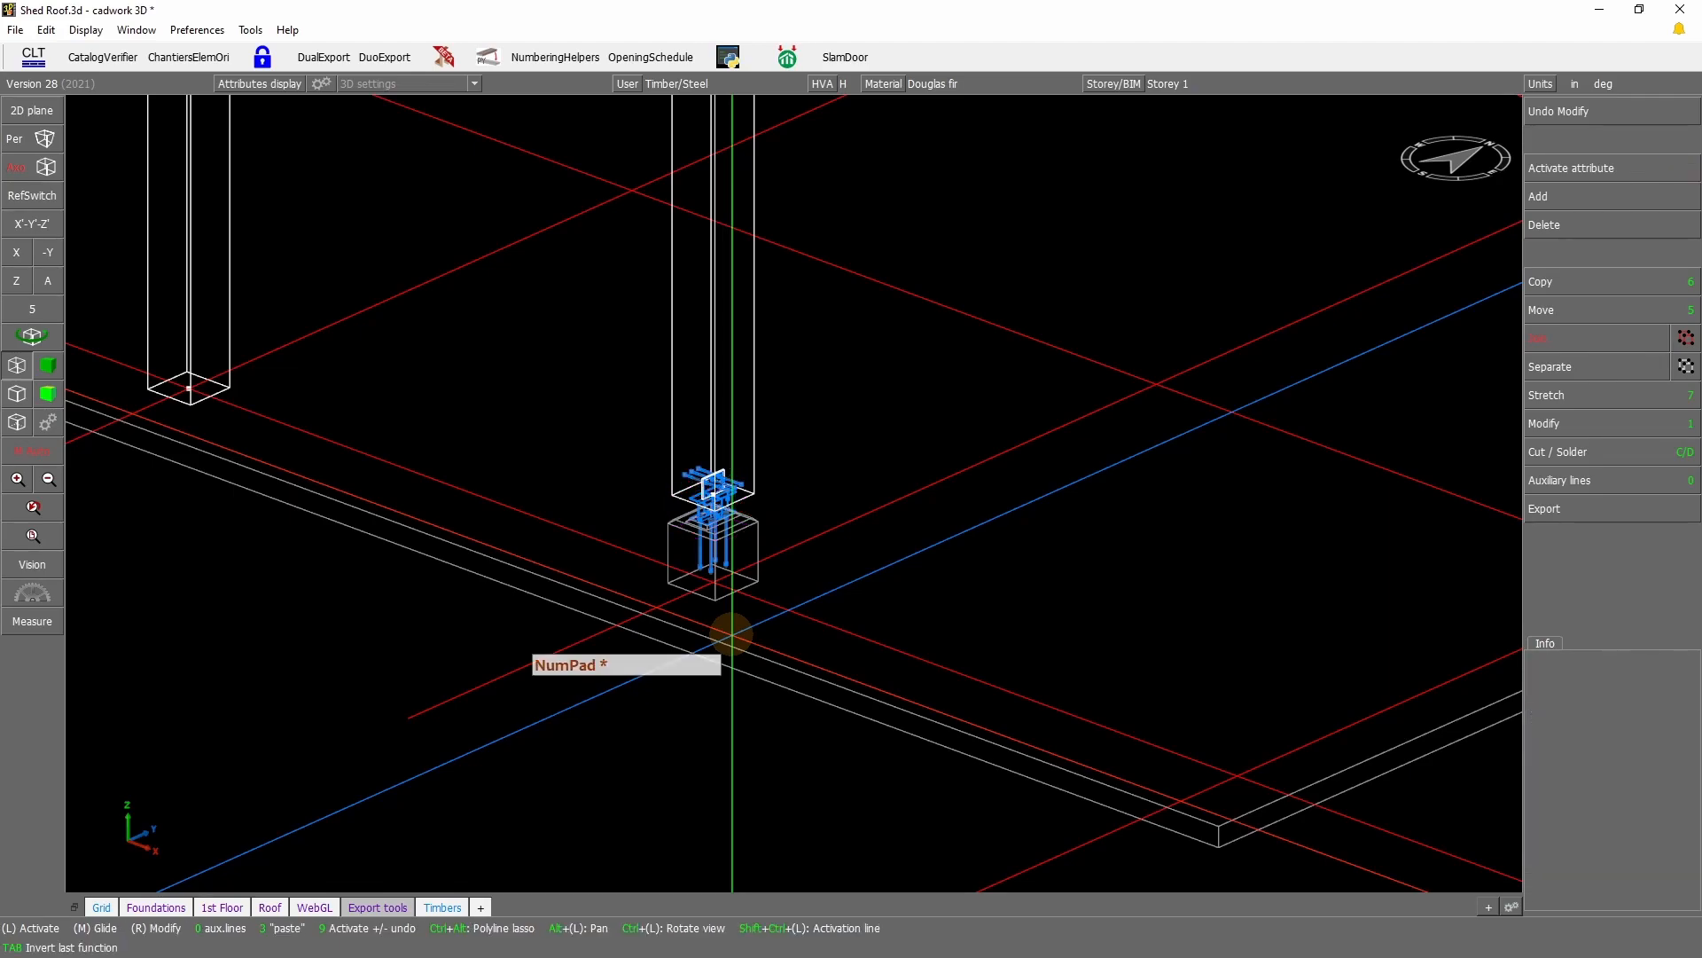
# Step: Create an automatic container around the post base elements and footing, continuing despite their existing assignment, with colour Blue and name WA-1
pyautogui.scroll(2, 719, 542)
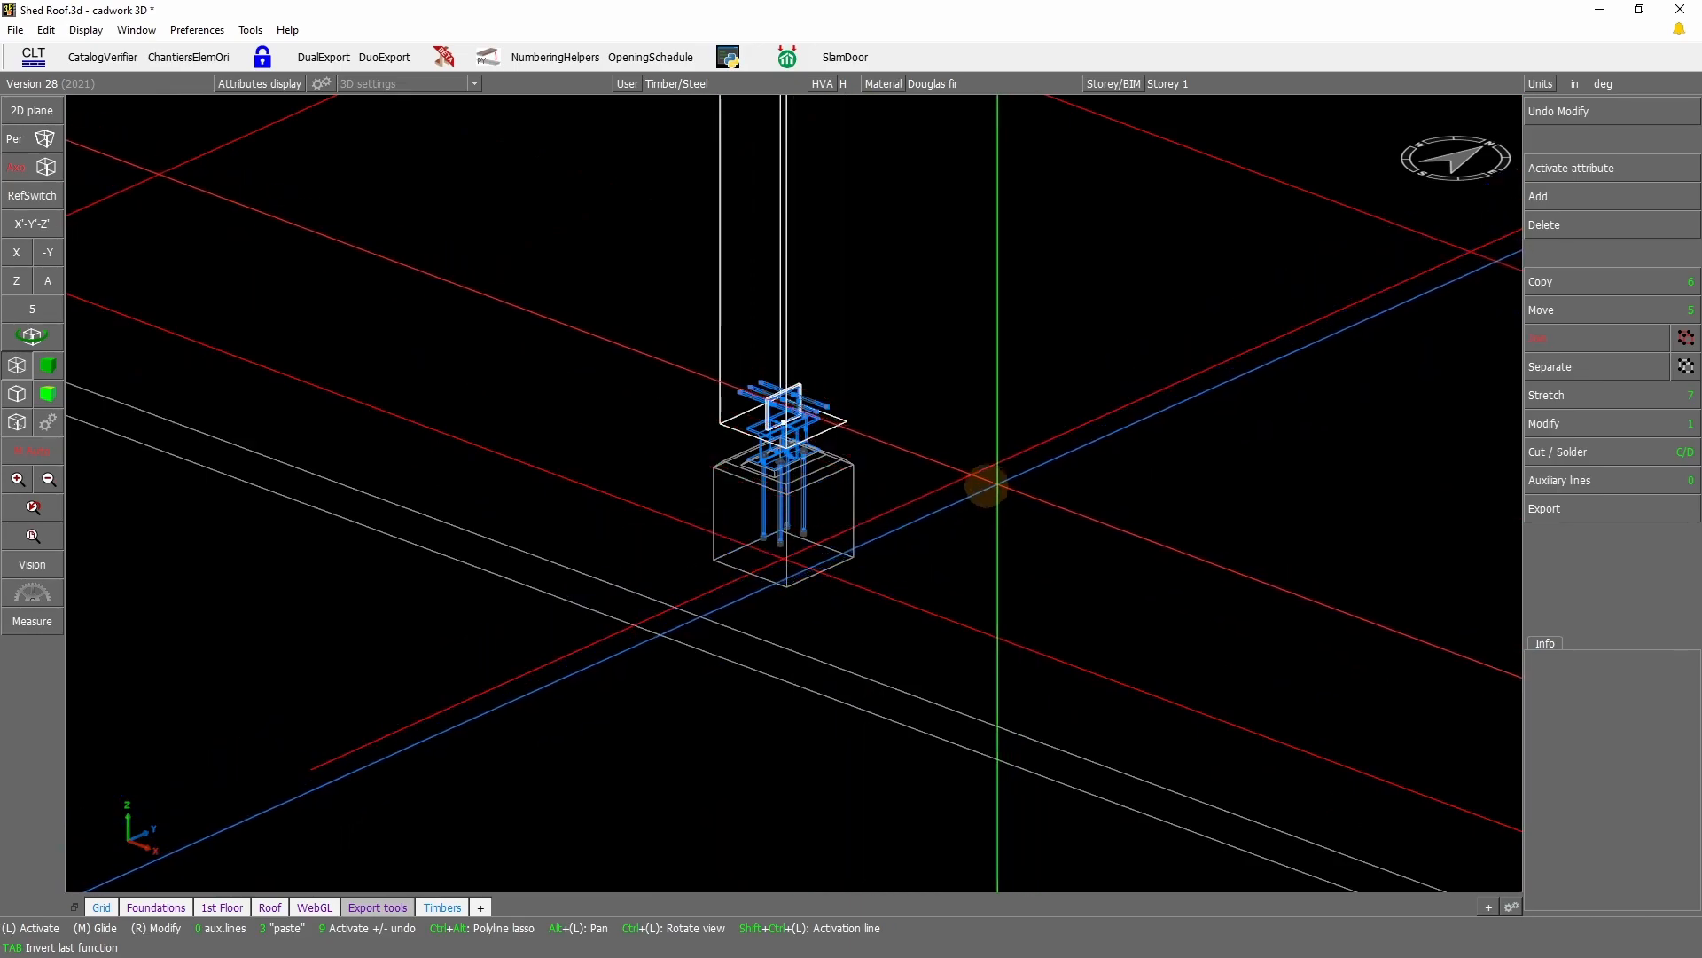
pyautogui.moveTo(618, 593); pyautogui.dragTo(1036, 260)
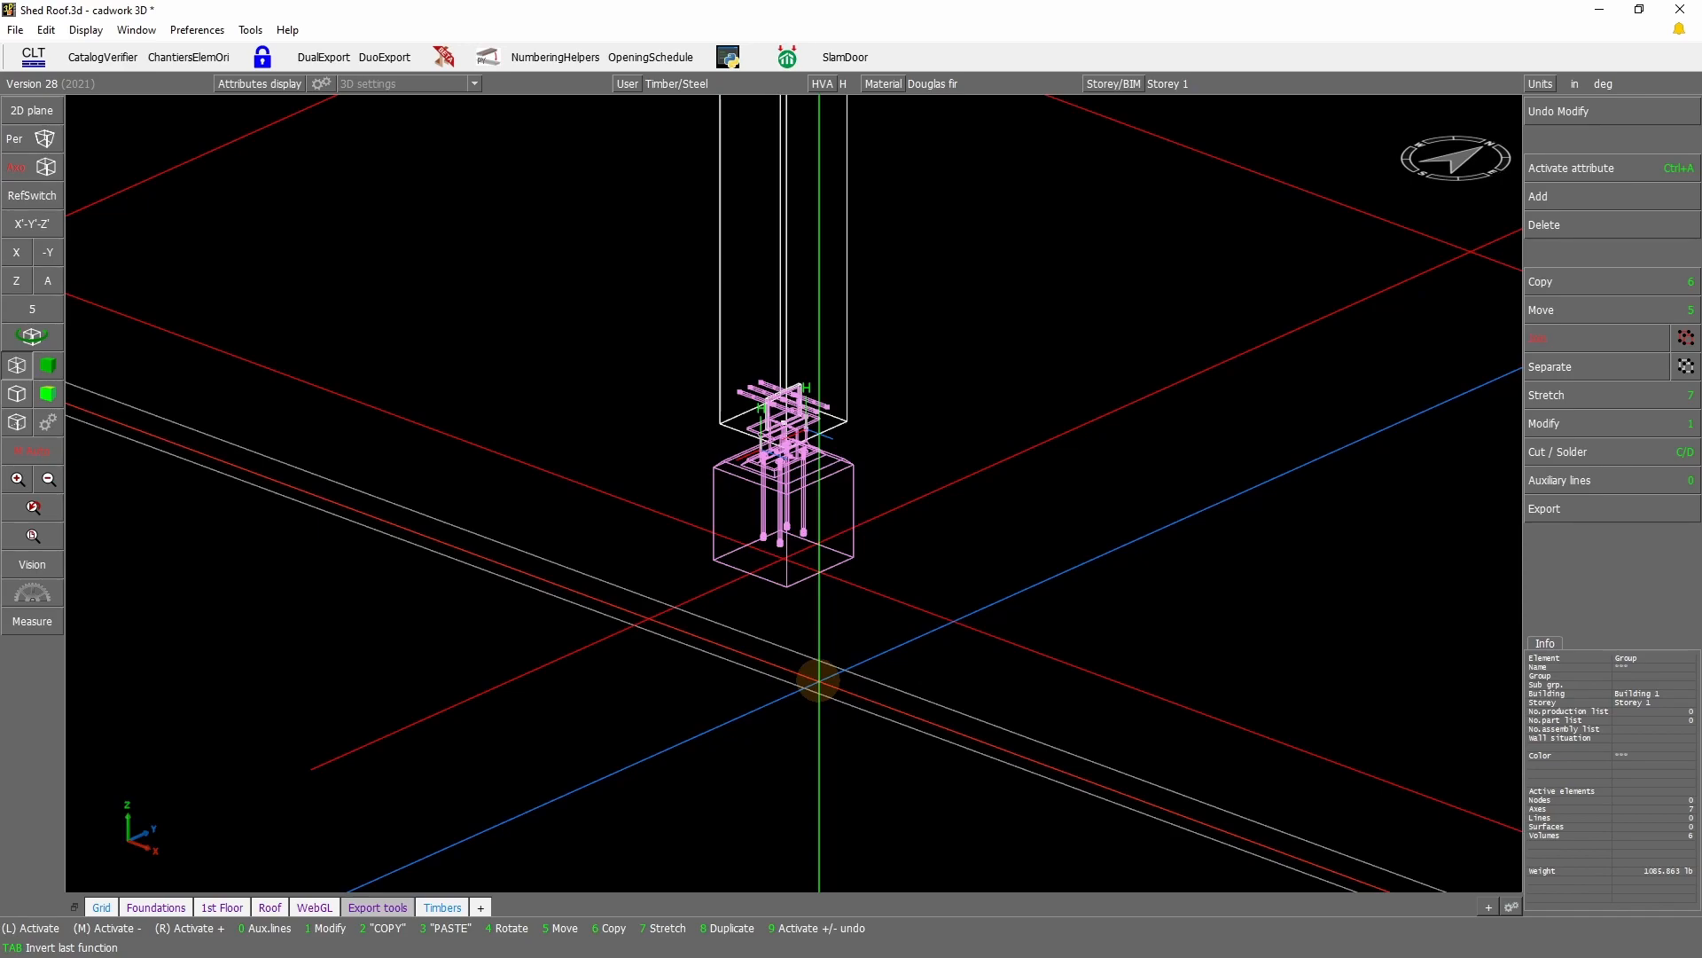
pyautogui.click(1582, 197)
pyautogui.click(1570, 391)
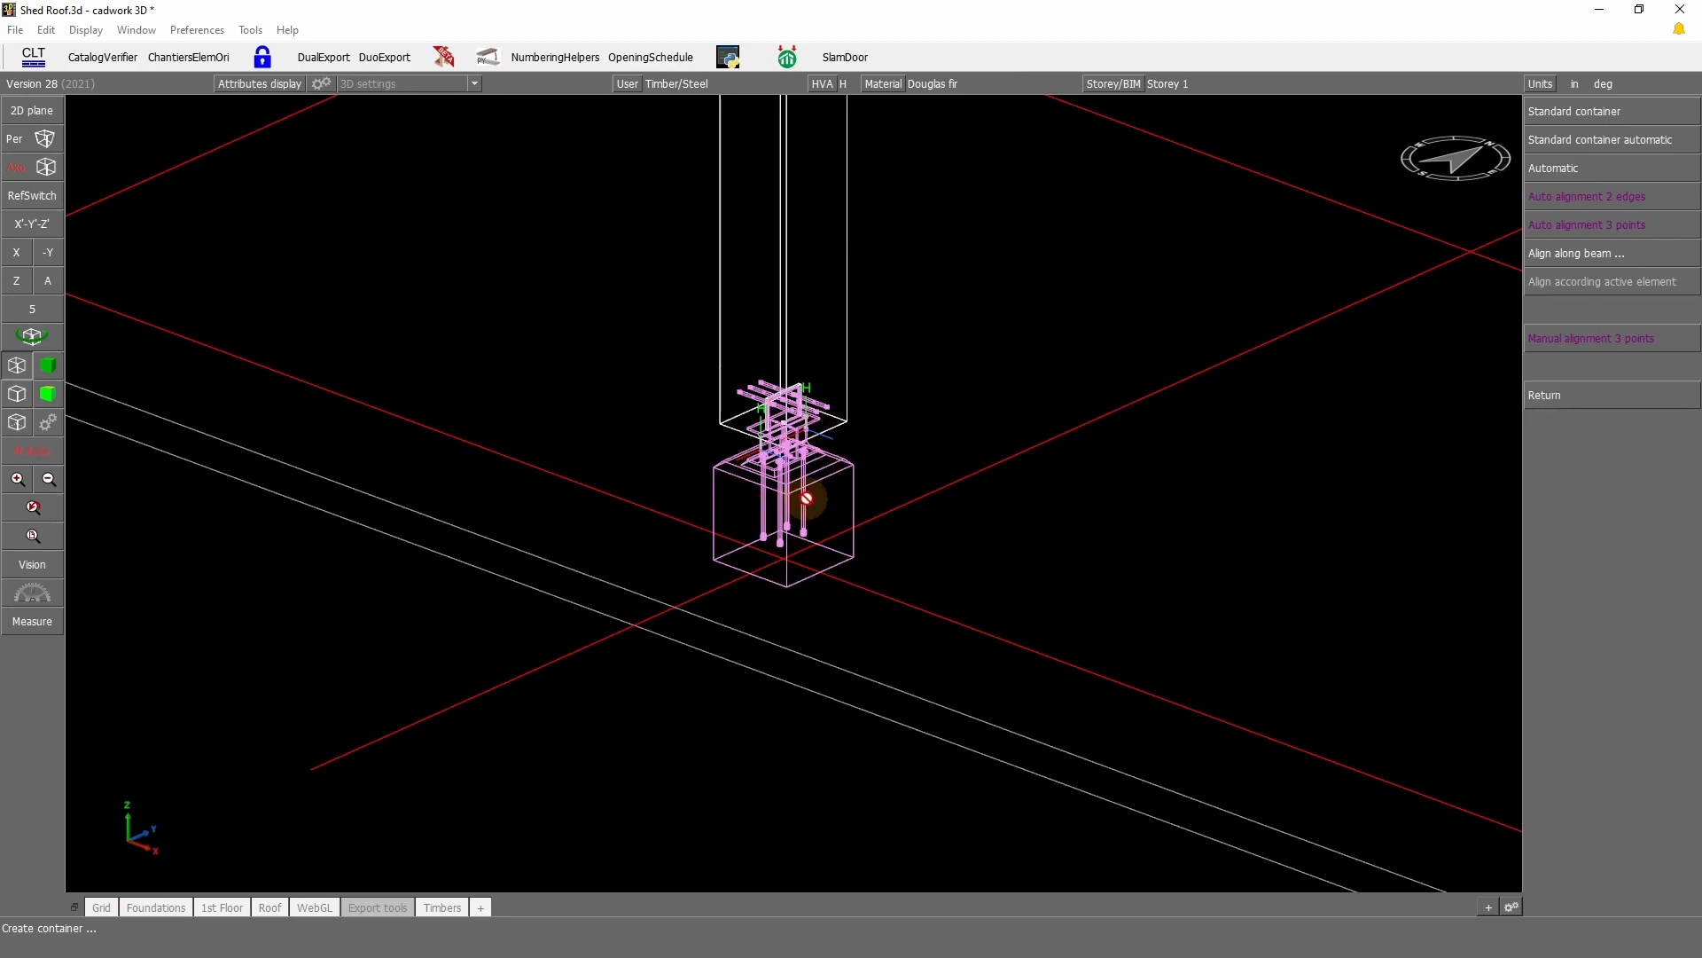
pyautogui.click(1651, 174)
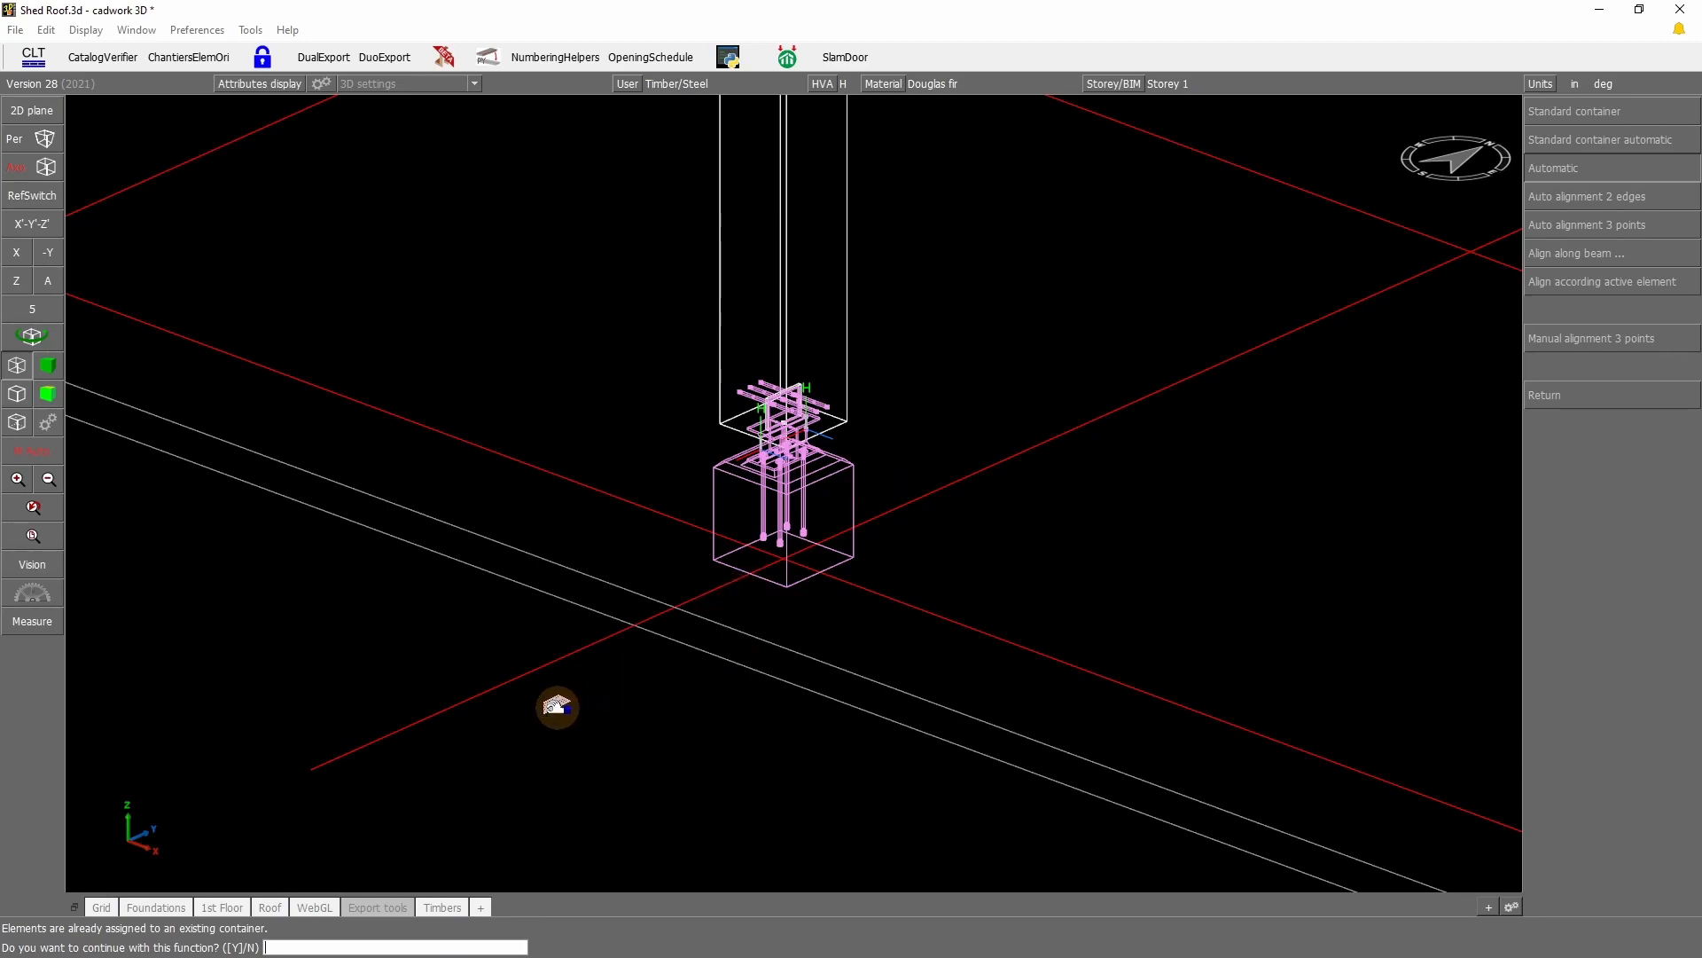
pyautogui.rightClick(558, 703)
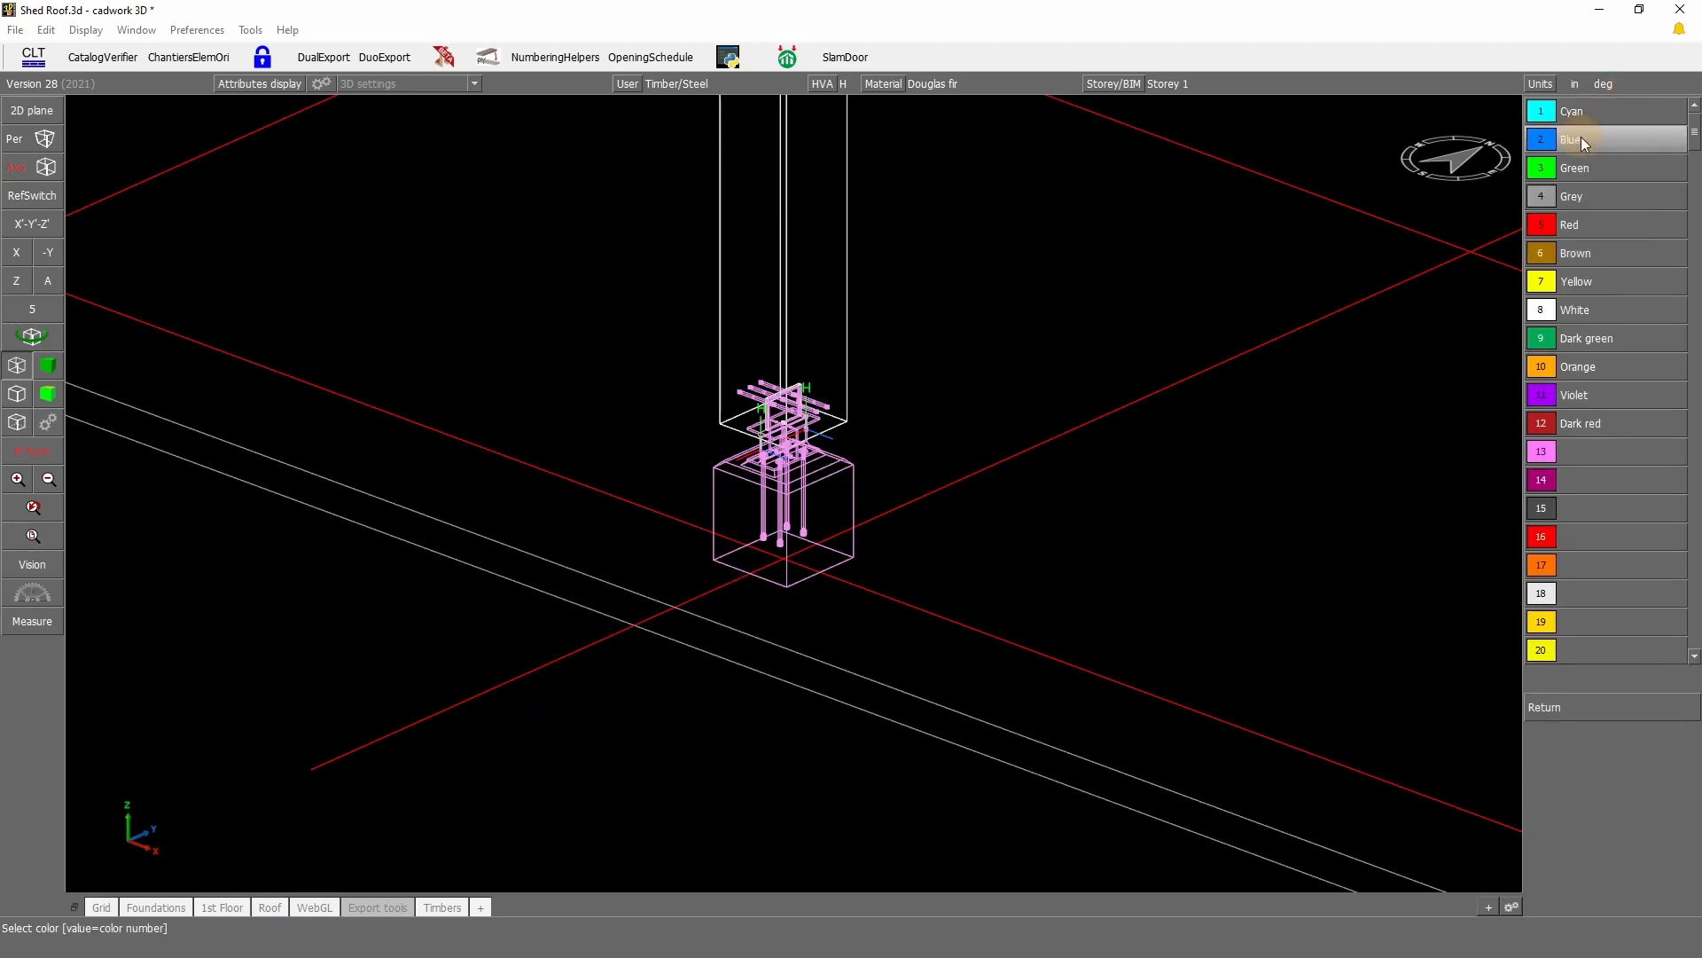
pyautogui.click(1569, 163)
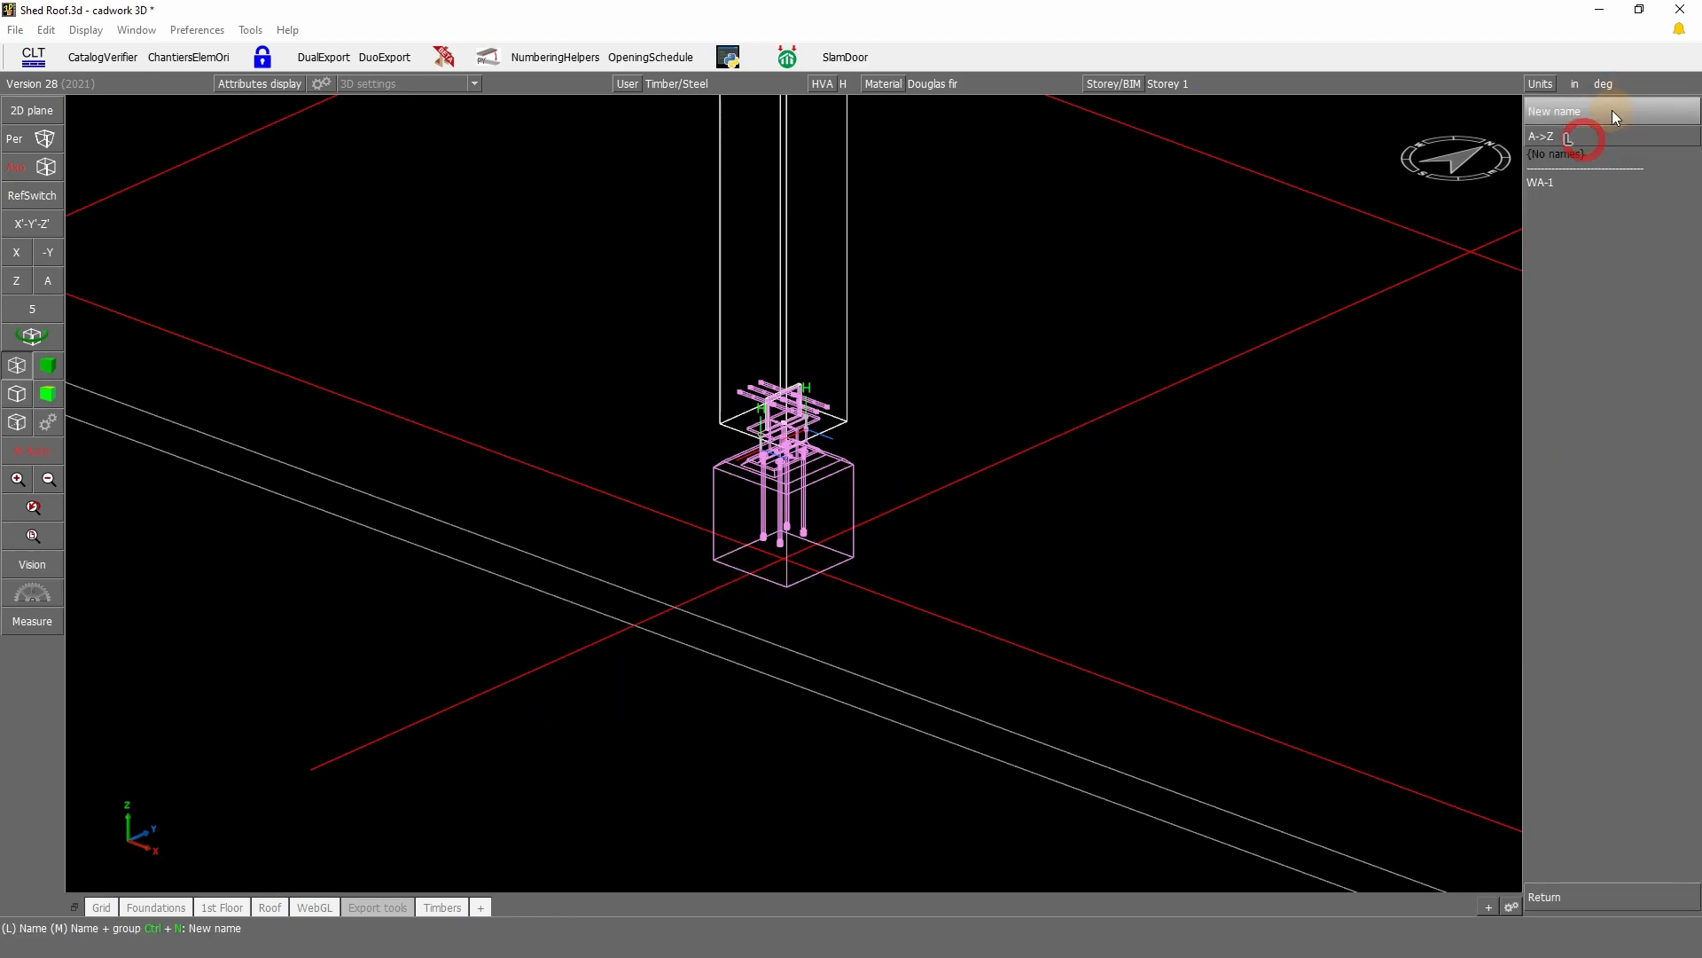
pyautogui.click(1548, 173)
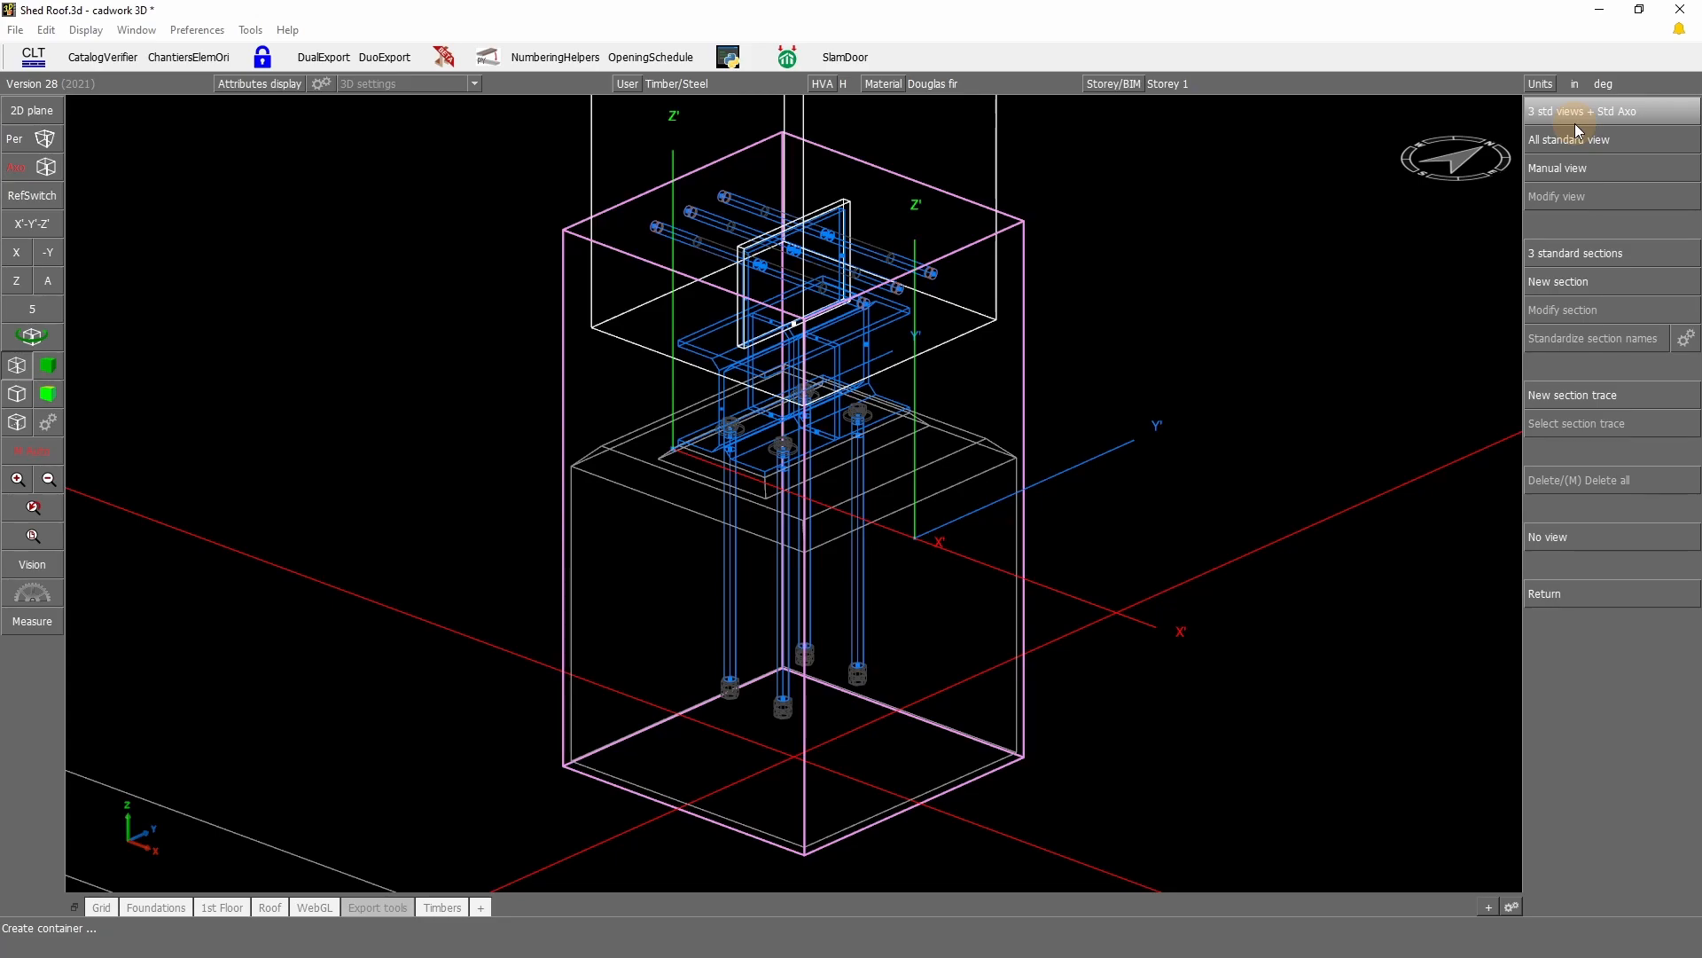
# Step: Try to define a manual view named Front for the new container, and cancel the plane definition
pyautogui.click(1594, 168)
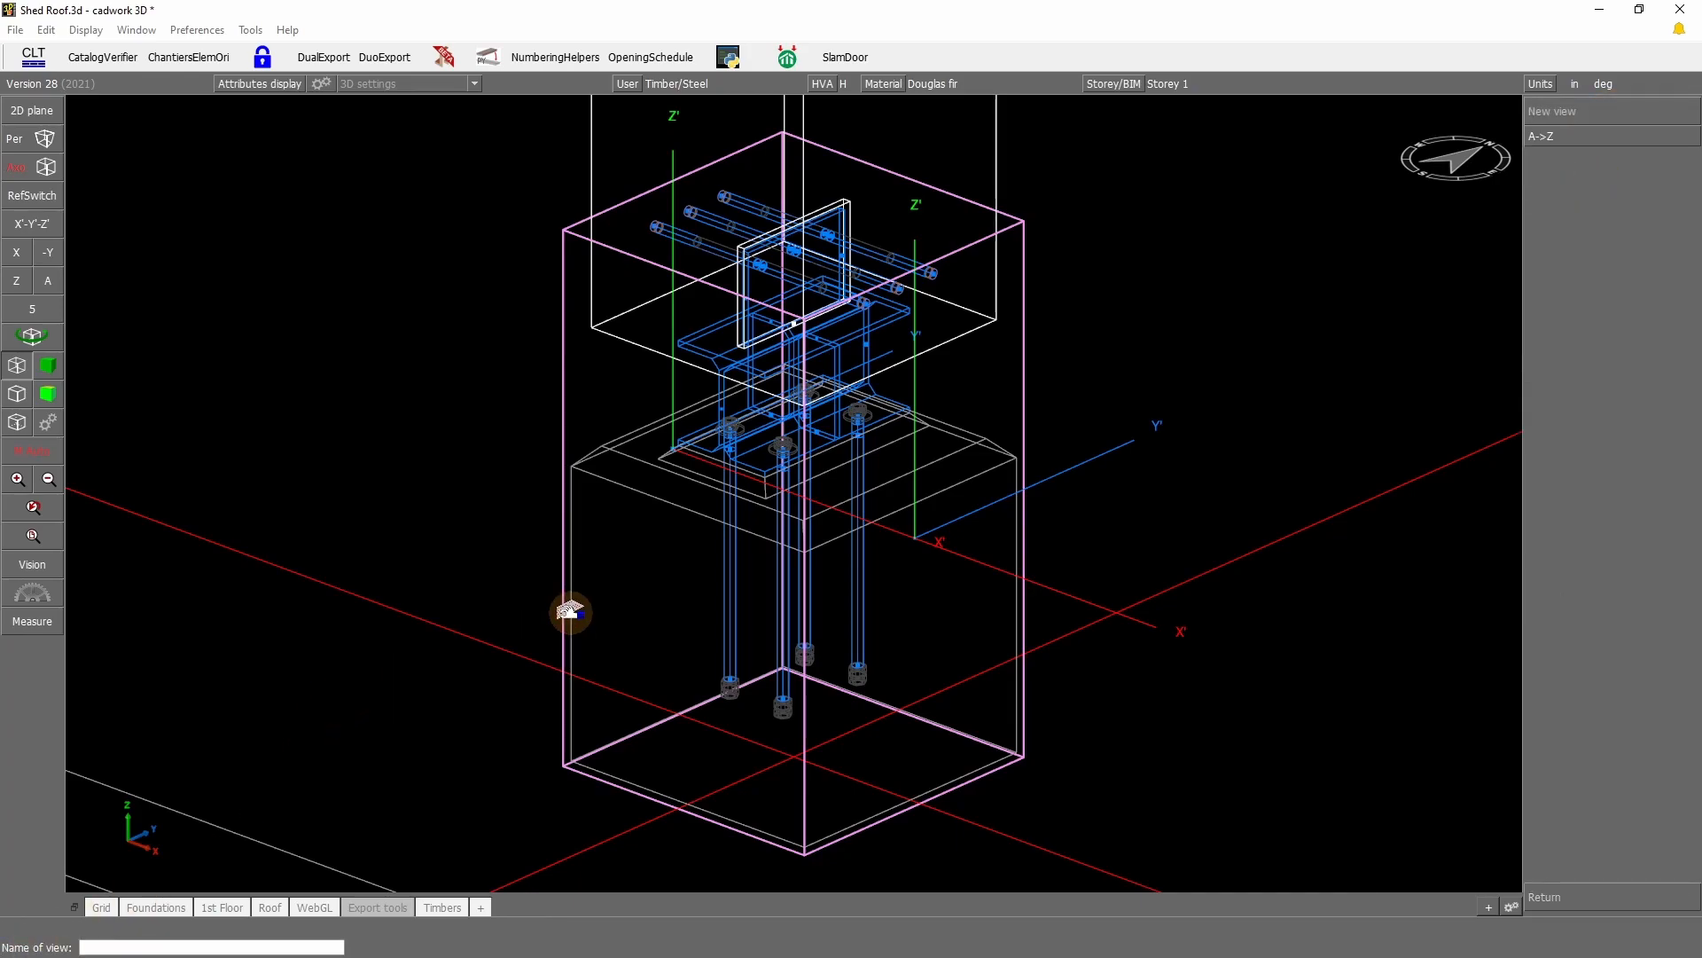
pyautogui.write('Front')
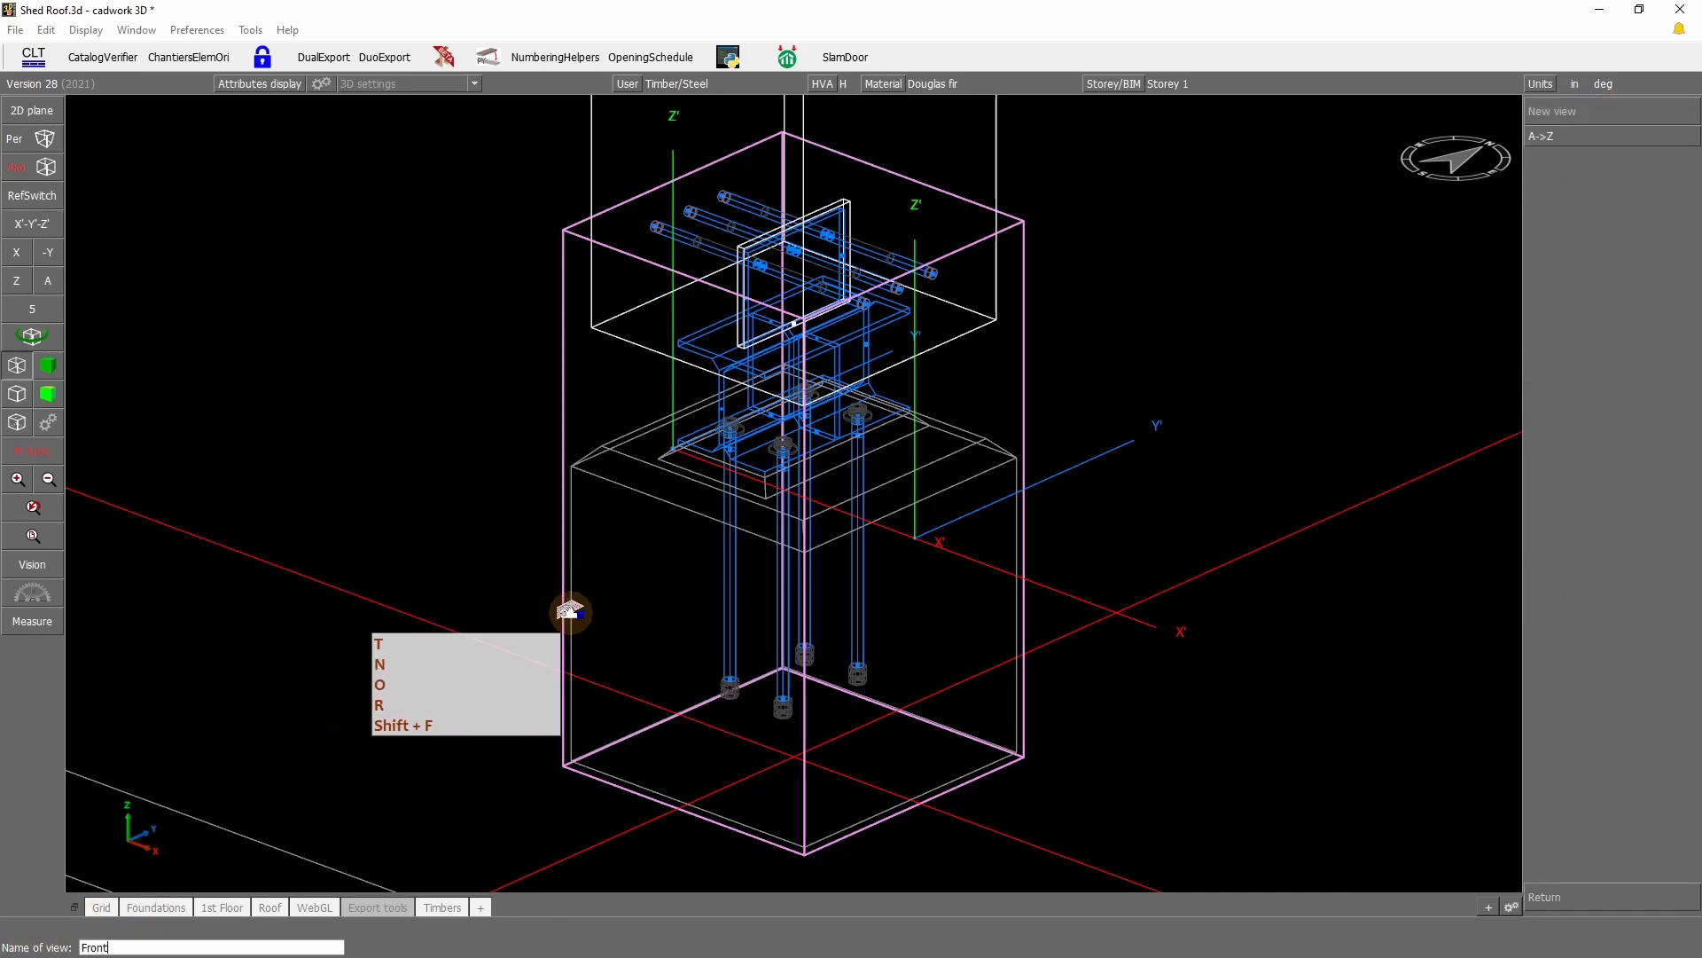
pyautogui.press('Return')
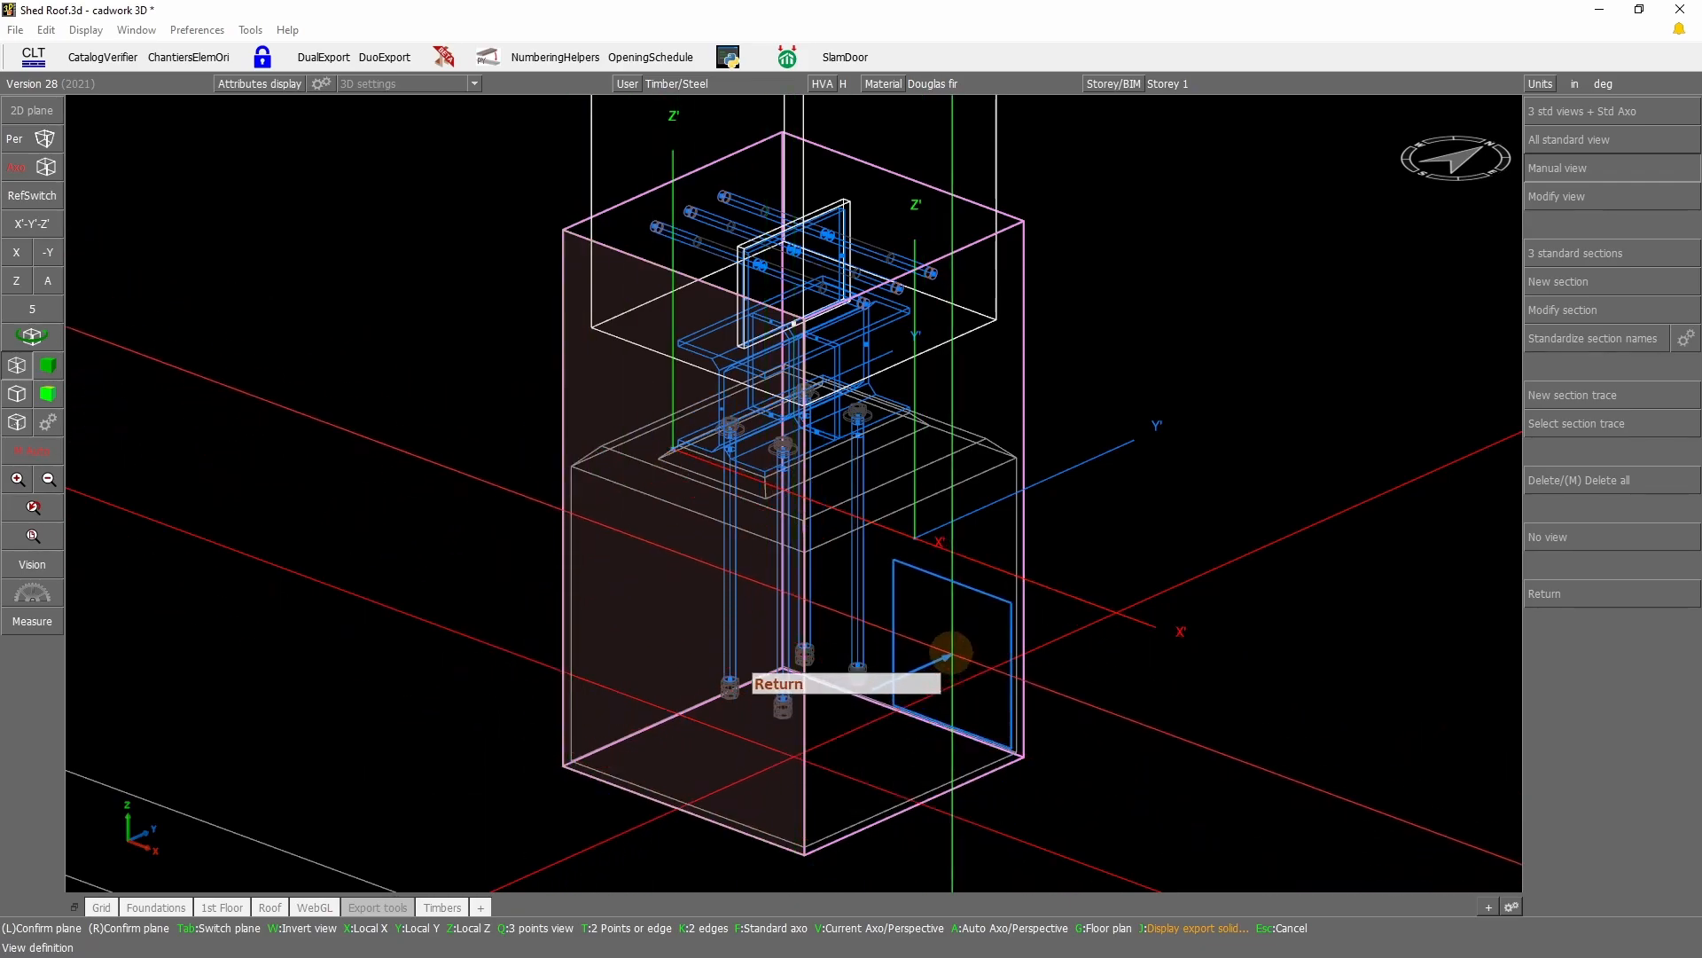
pyautogui.press('Escape')
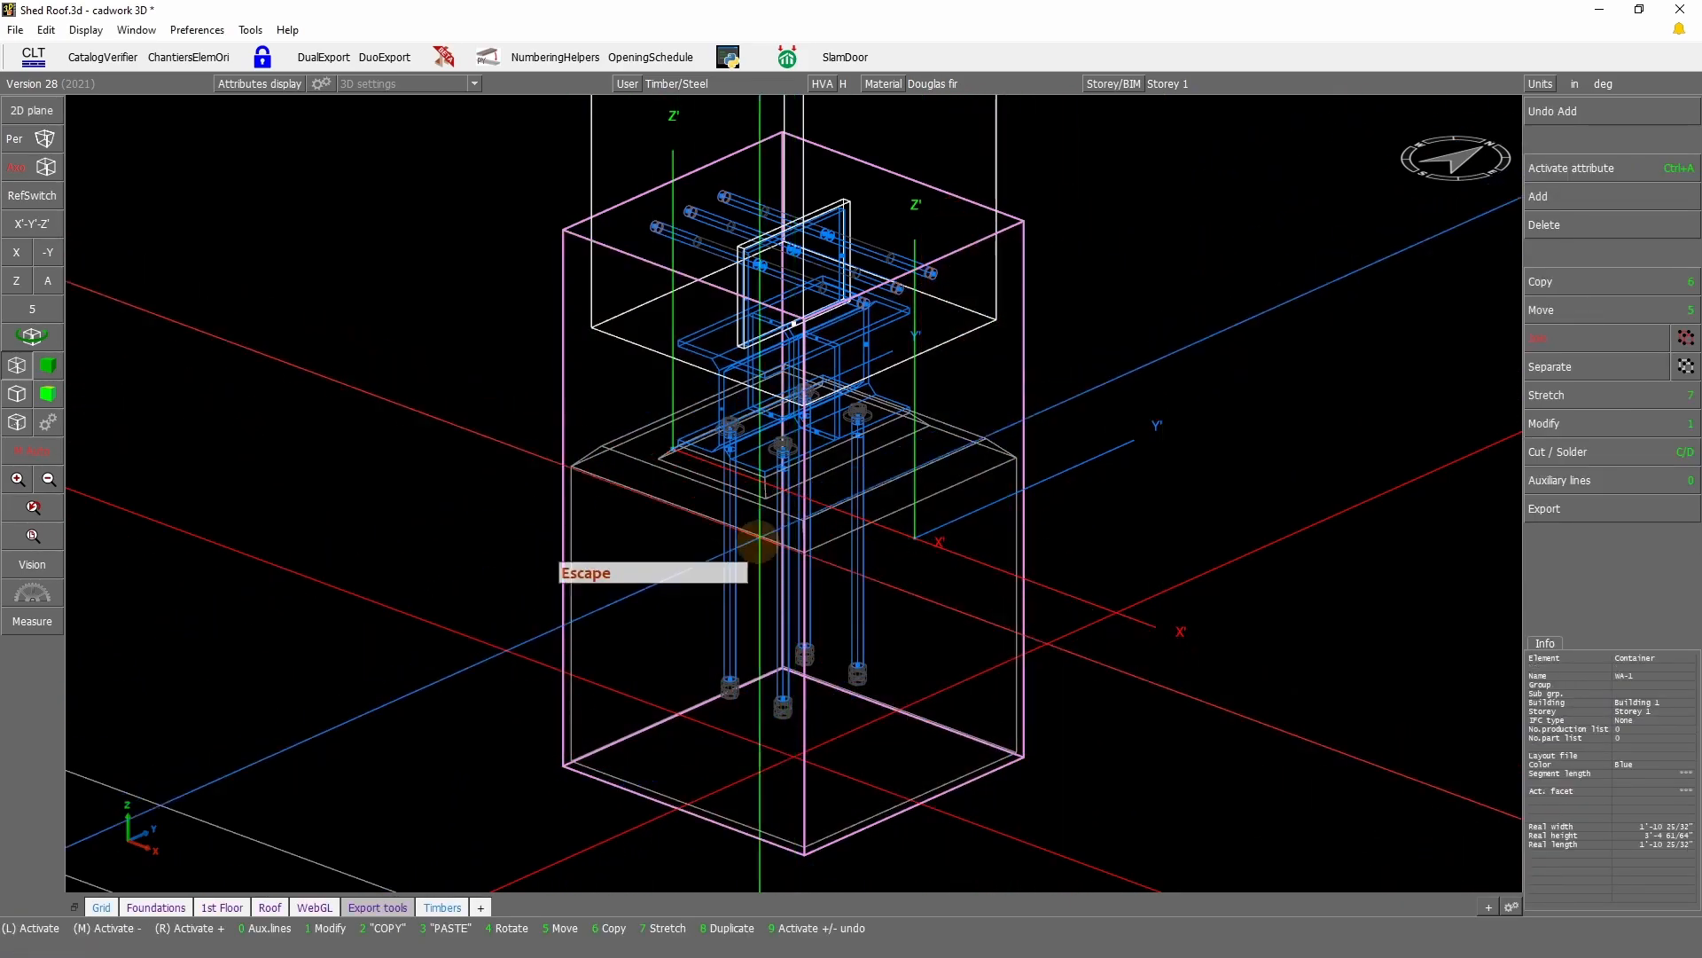
# Step: Delete the new container and undo both its deletion and its creation
pyautogui.press('Delete')
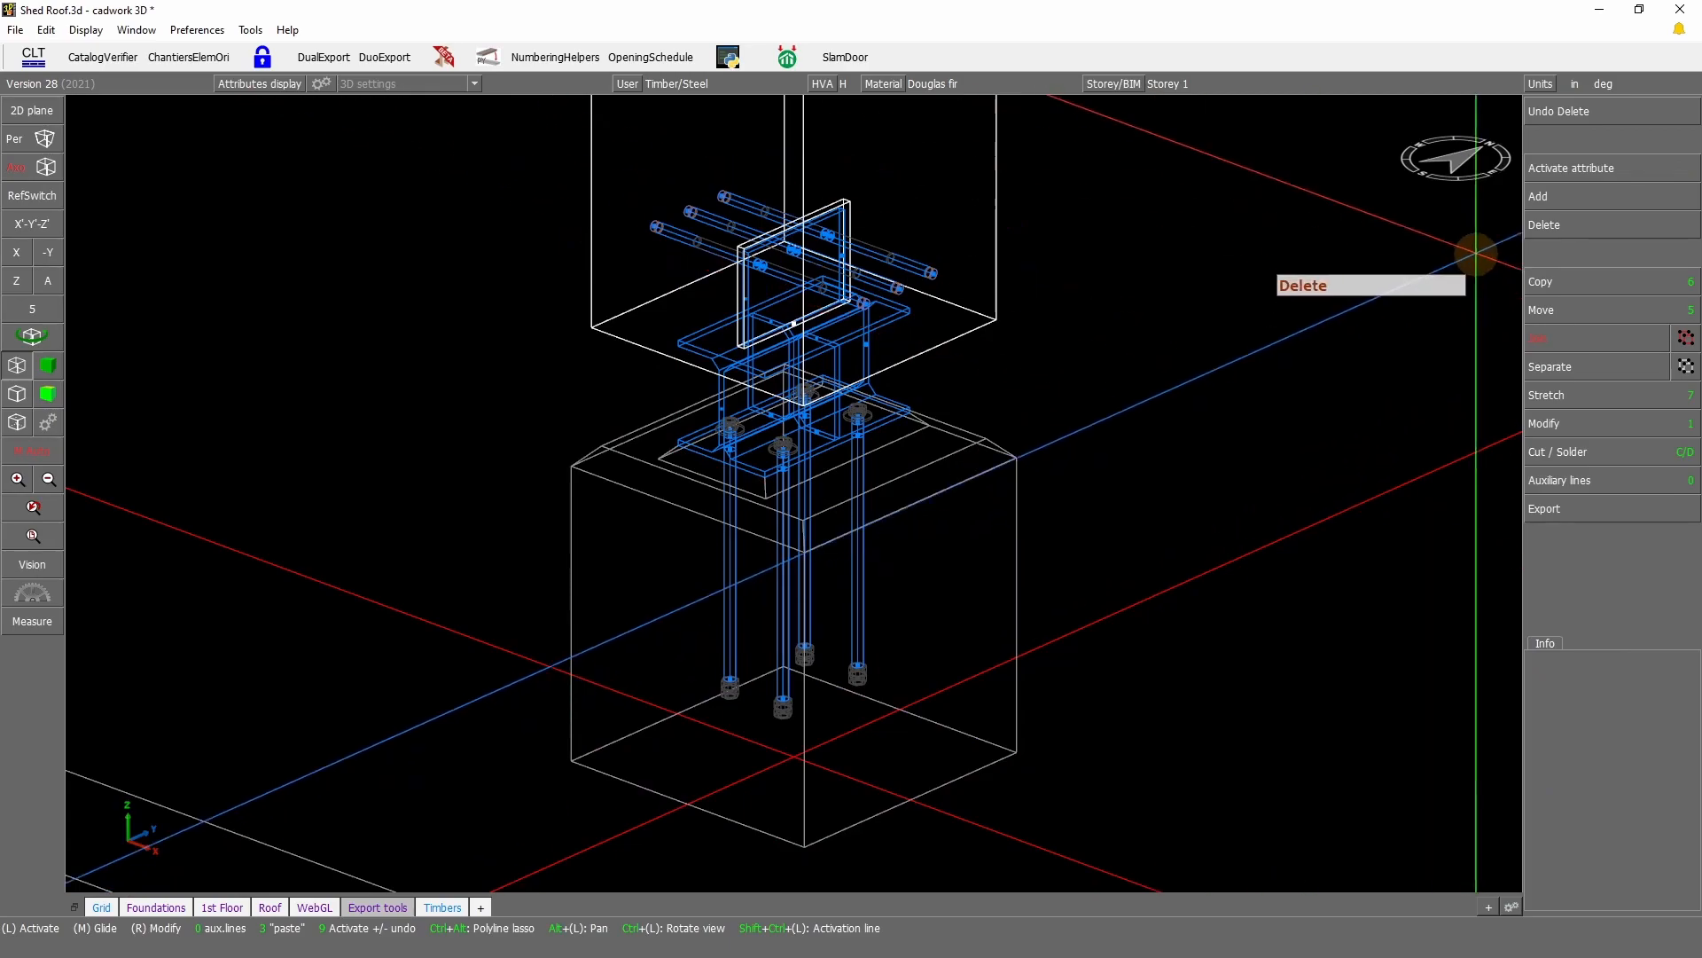
pyautogui.click(1648, 108)
pyautogui.click(1645, 109)
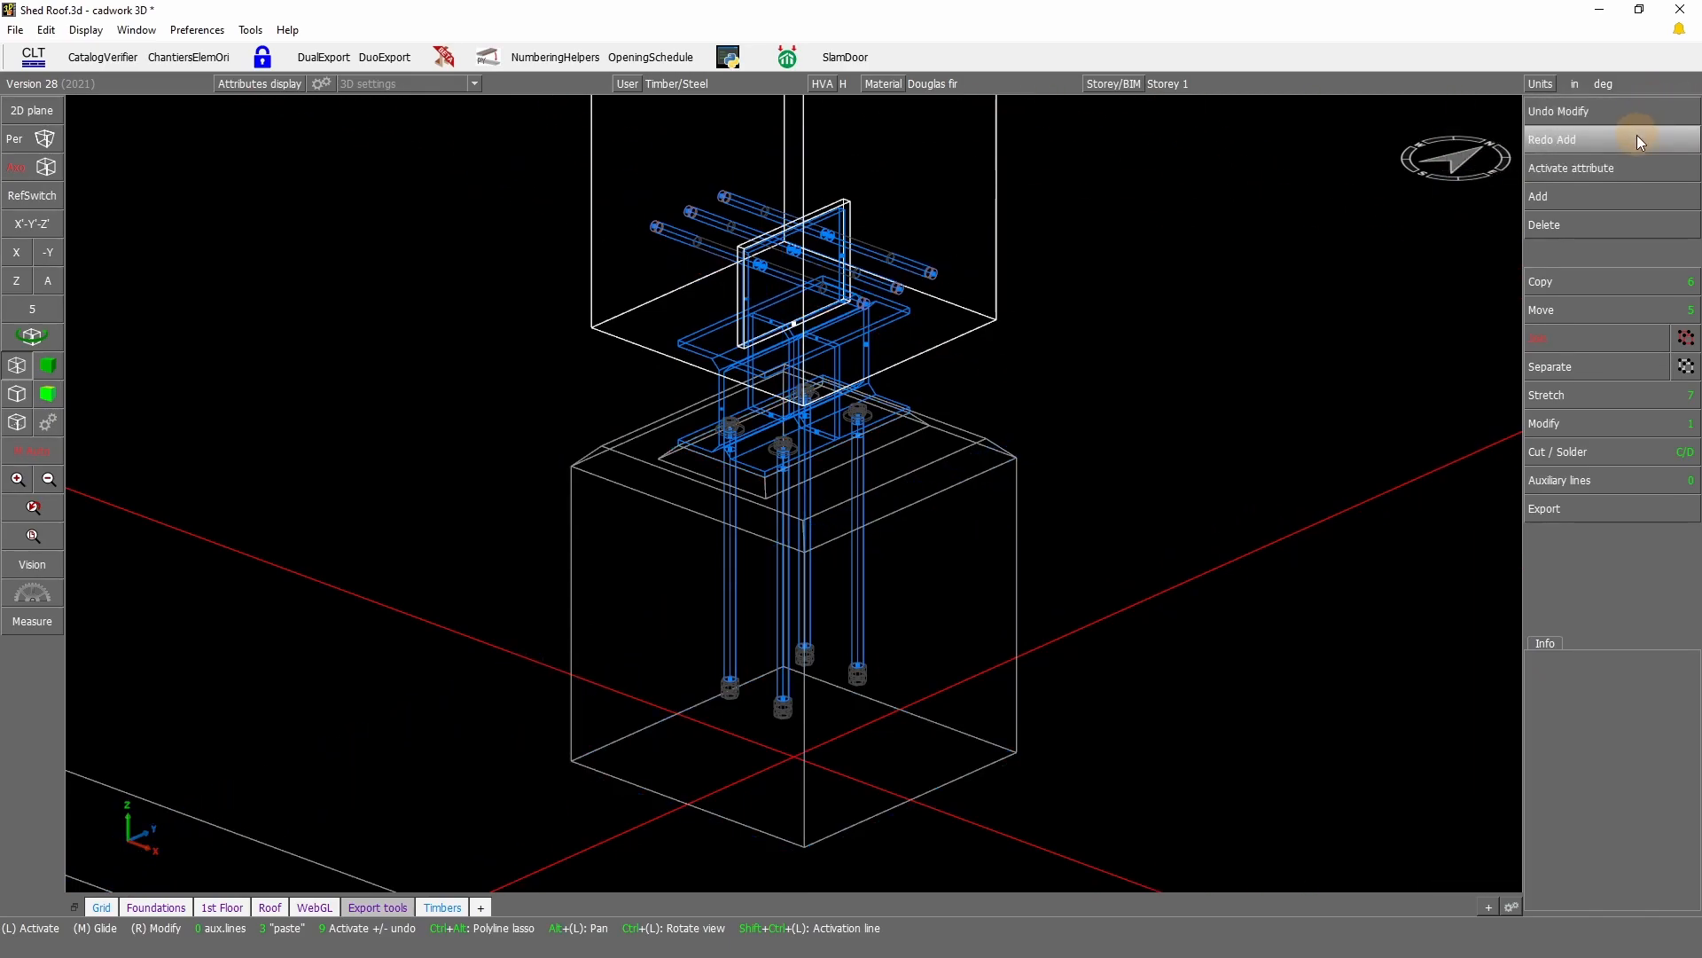
# Step: Turn the display of containers back on and activate the original container WA-1
pyautogui.hotkey('ctrl', 'j')
pyautogui.hotkey('ctrl', 'j')
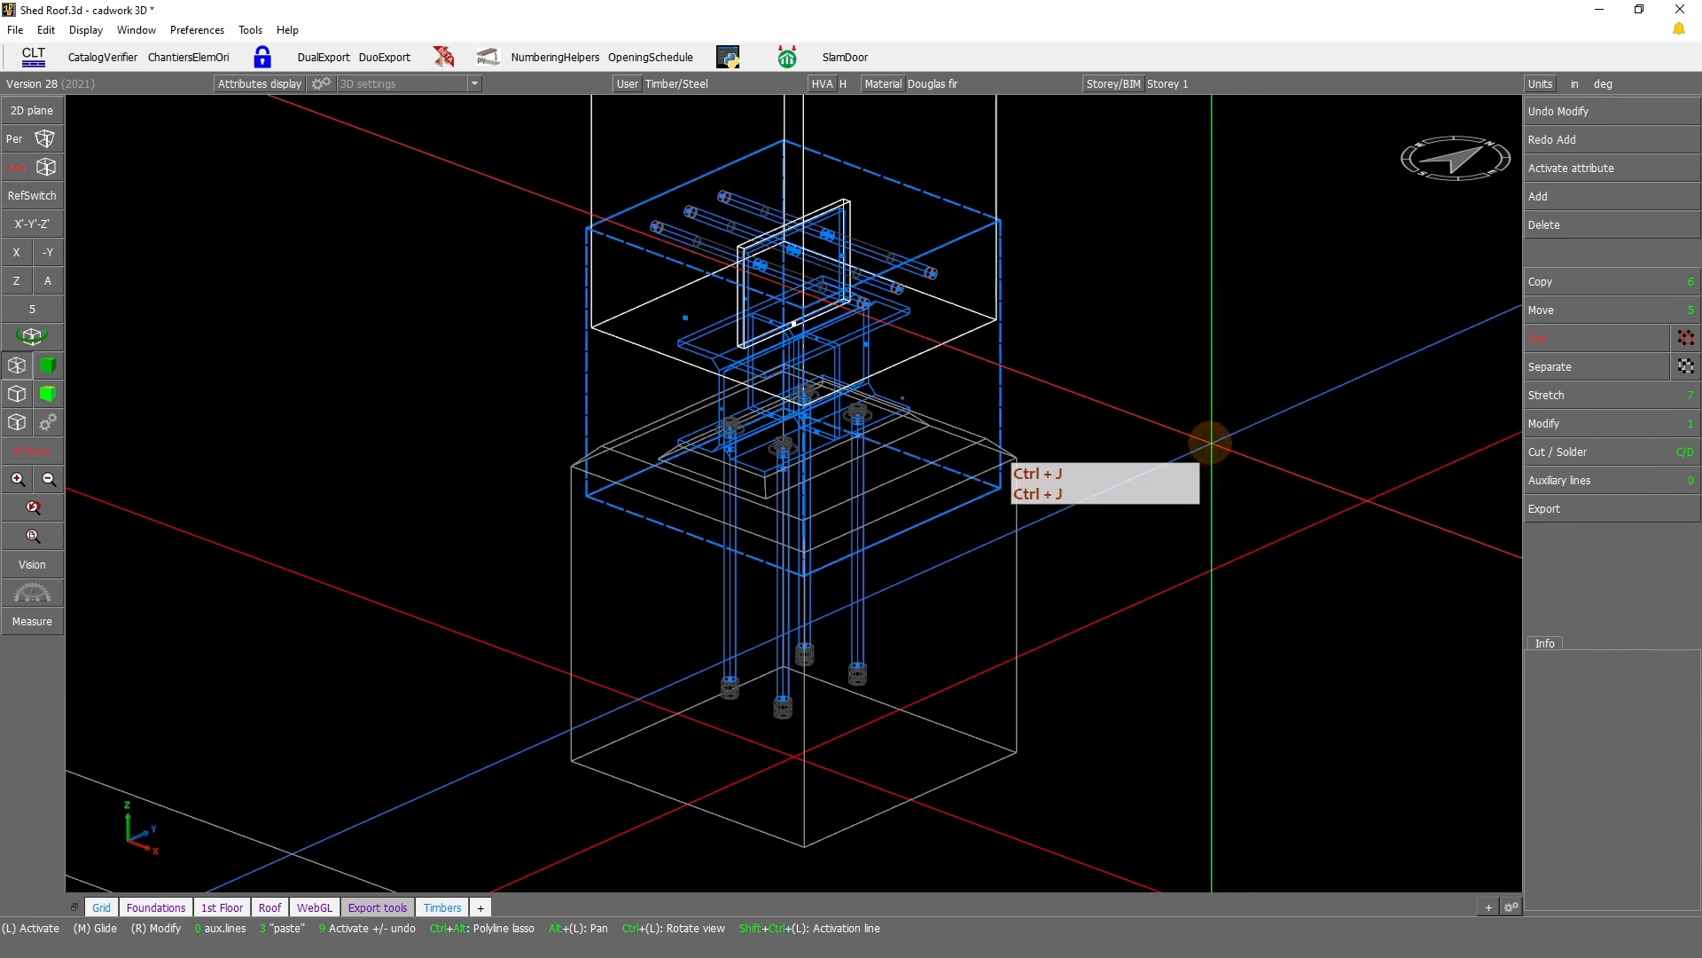
pyautogui.click(995, 369)
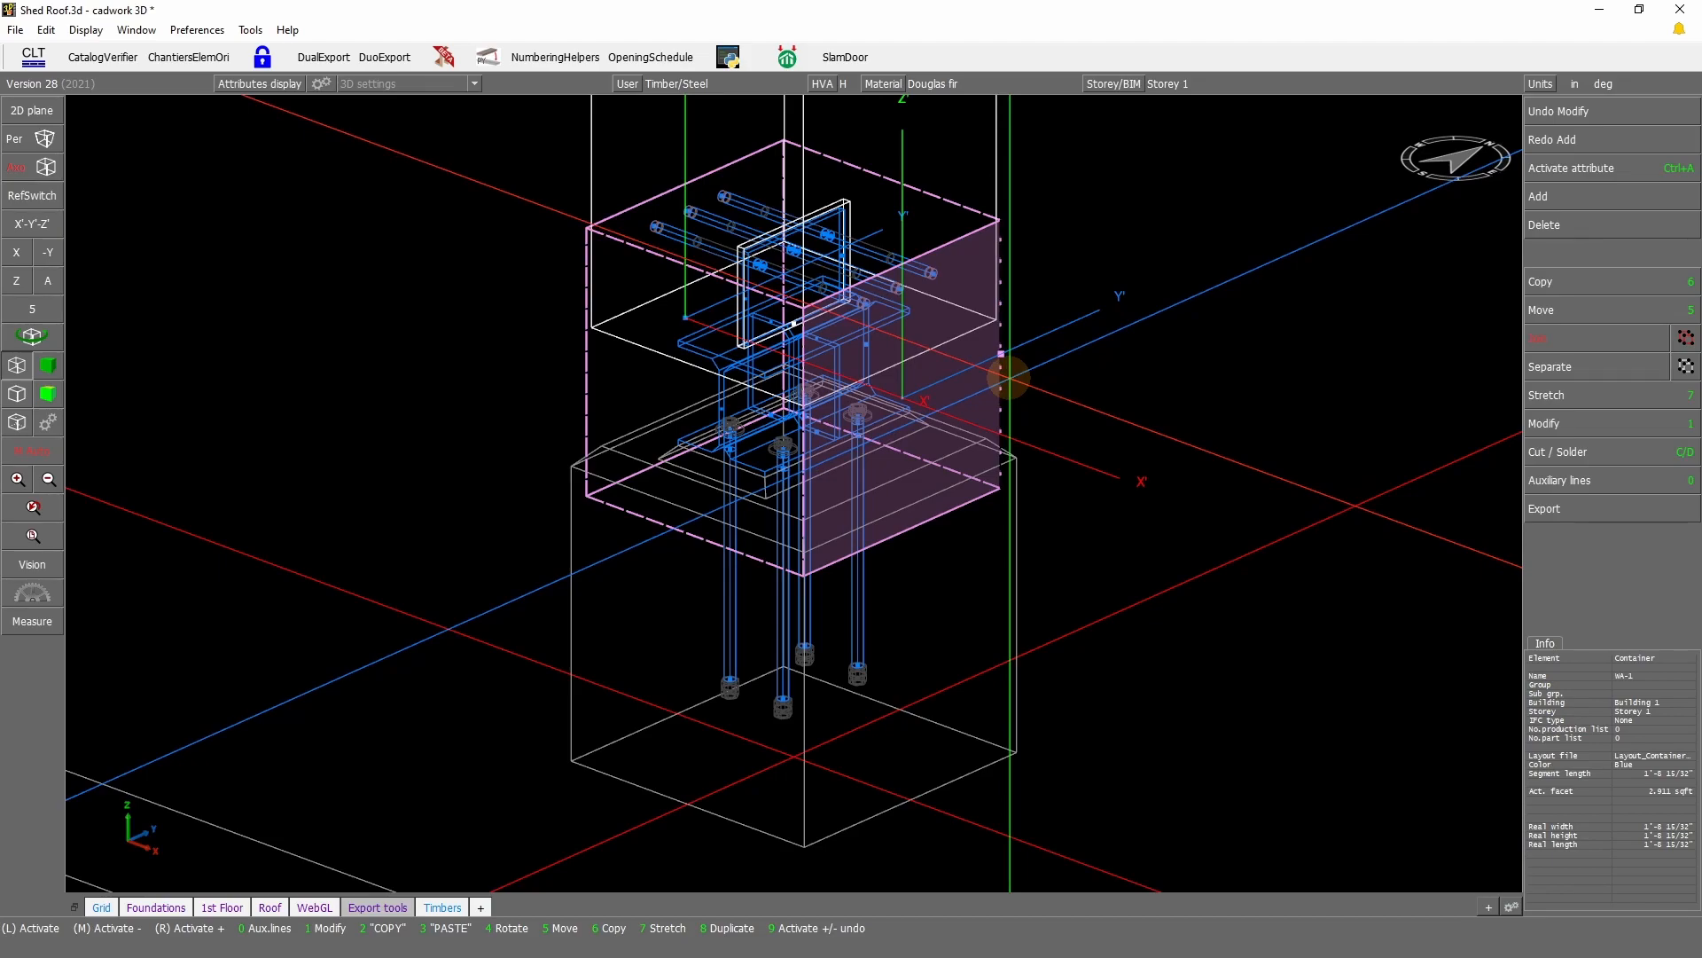
# Step: Check which elements are assigned to container WA-1 through its manual content definition, and leave the Modify command
pyautogui.click(1594, 419)
pyautogui.click(1569, 507)
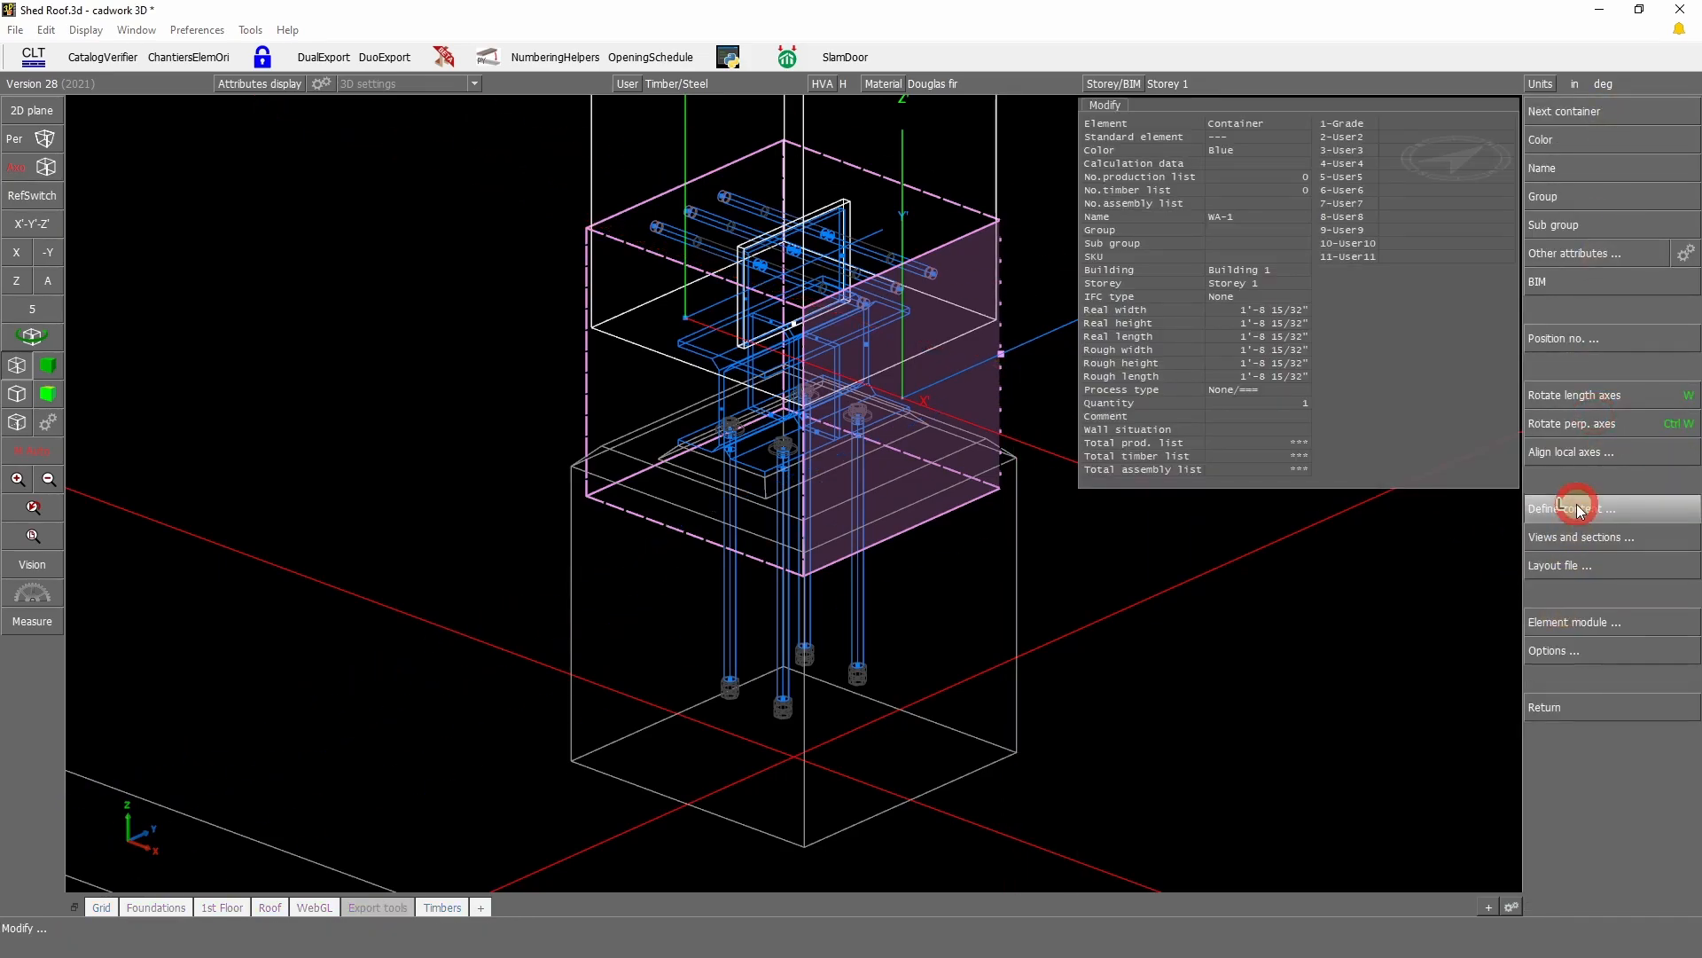
pyautogui.click(1569, 139)
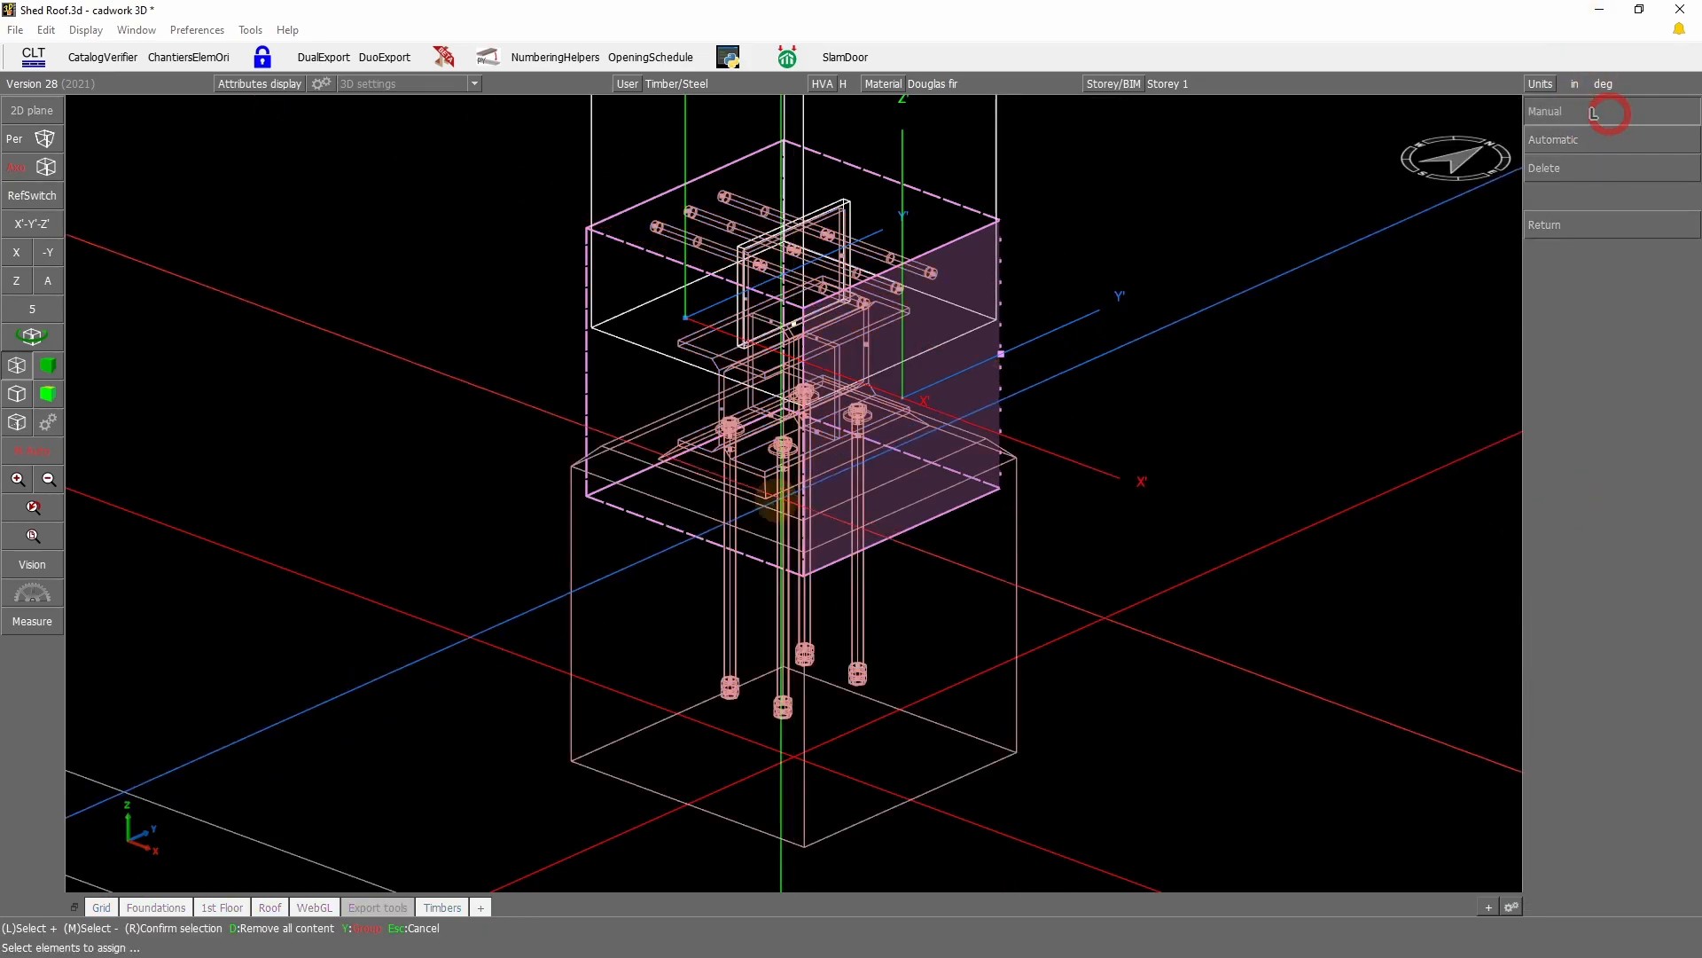
pyautogui.rightClick(1206, 313)
pyautogui.rightClick(922, 467)
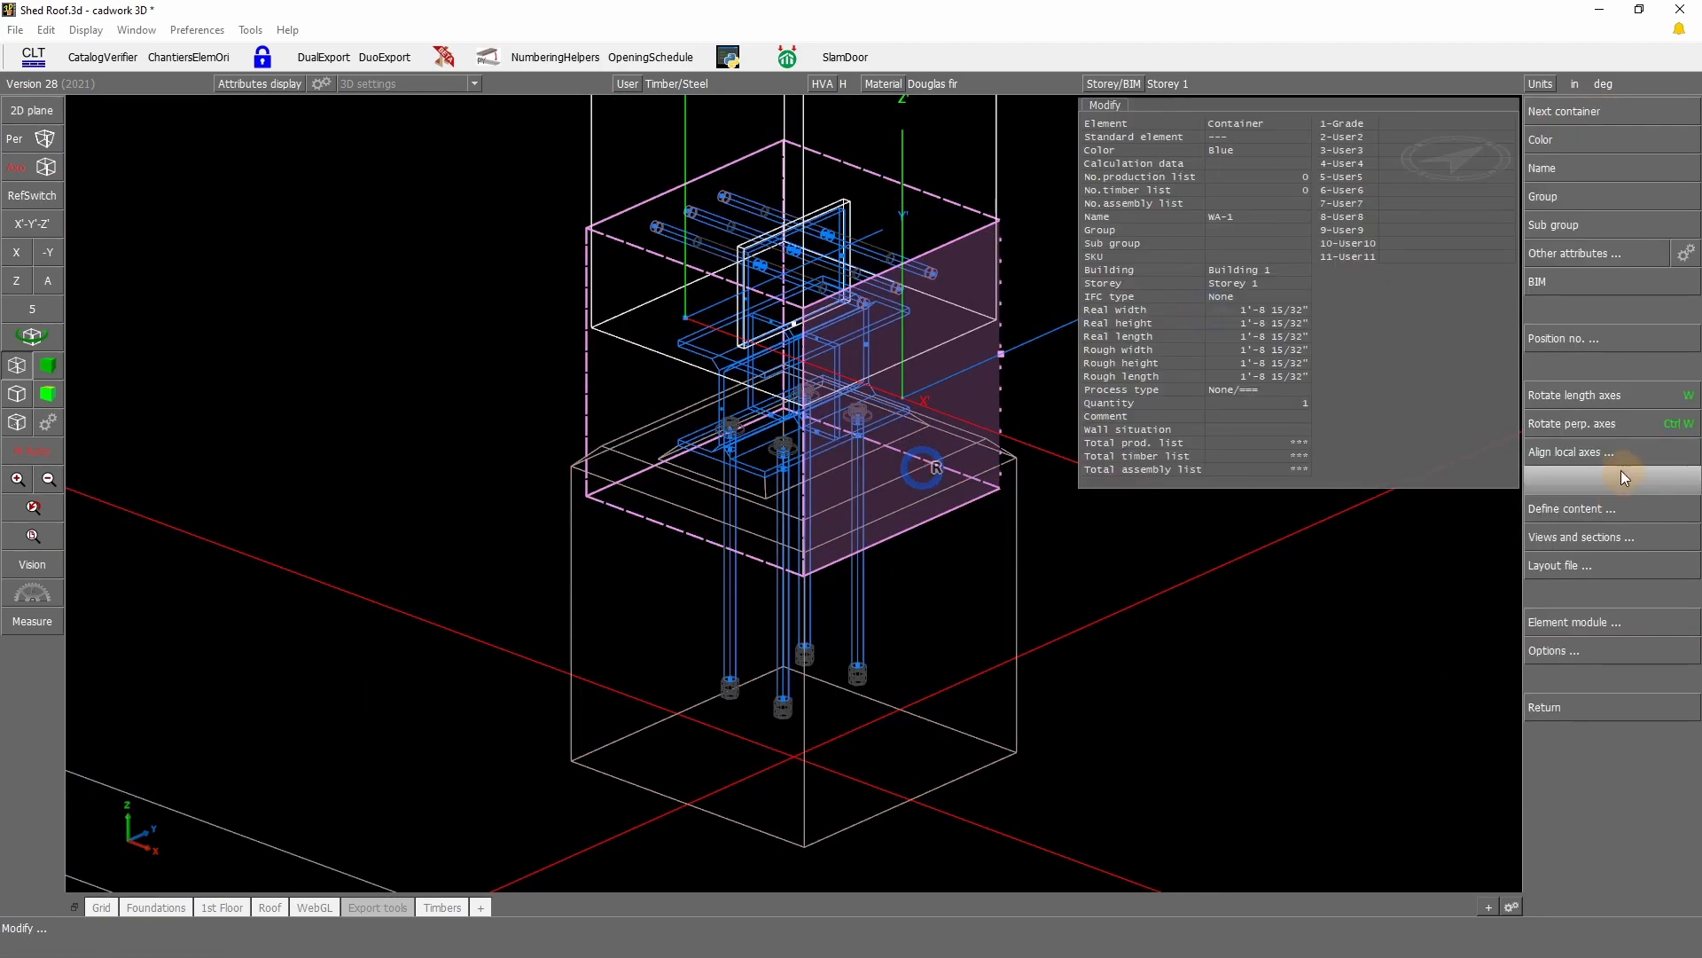
pyautogui.rightClick(1076, 464)
# Step: Rename the steel panel set into the bottom of the post as Knife Plate, and leave the Modify command
pyautogui.scroll(-4, 796, 492)
pyautogui.scroll(-5, 784, 594)
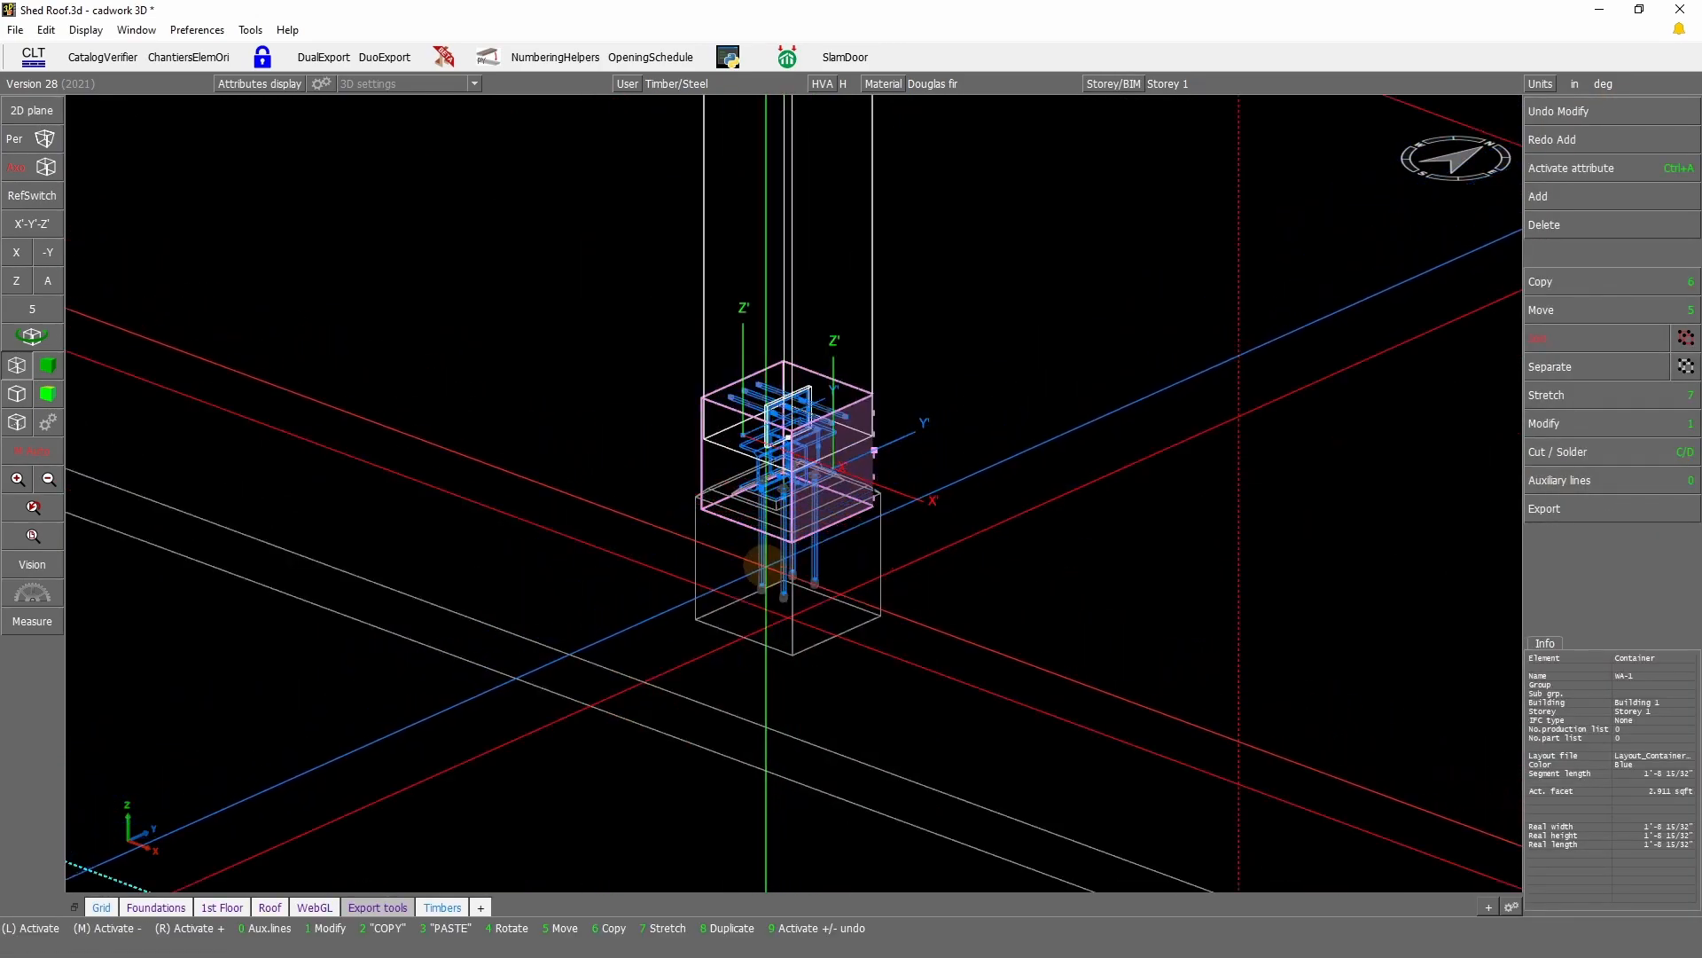
pyautogui.scroll(6, 768, 486)
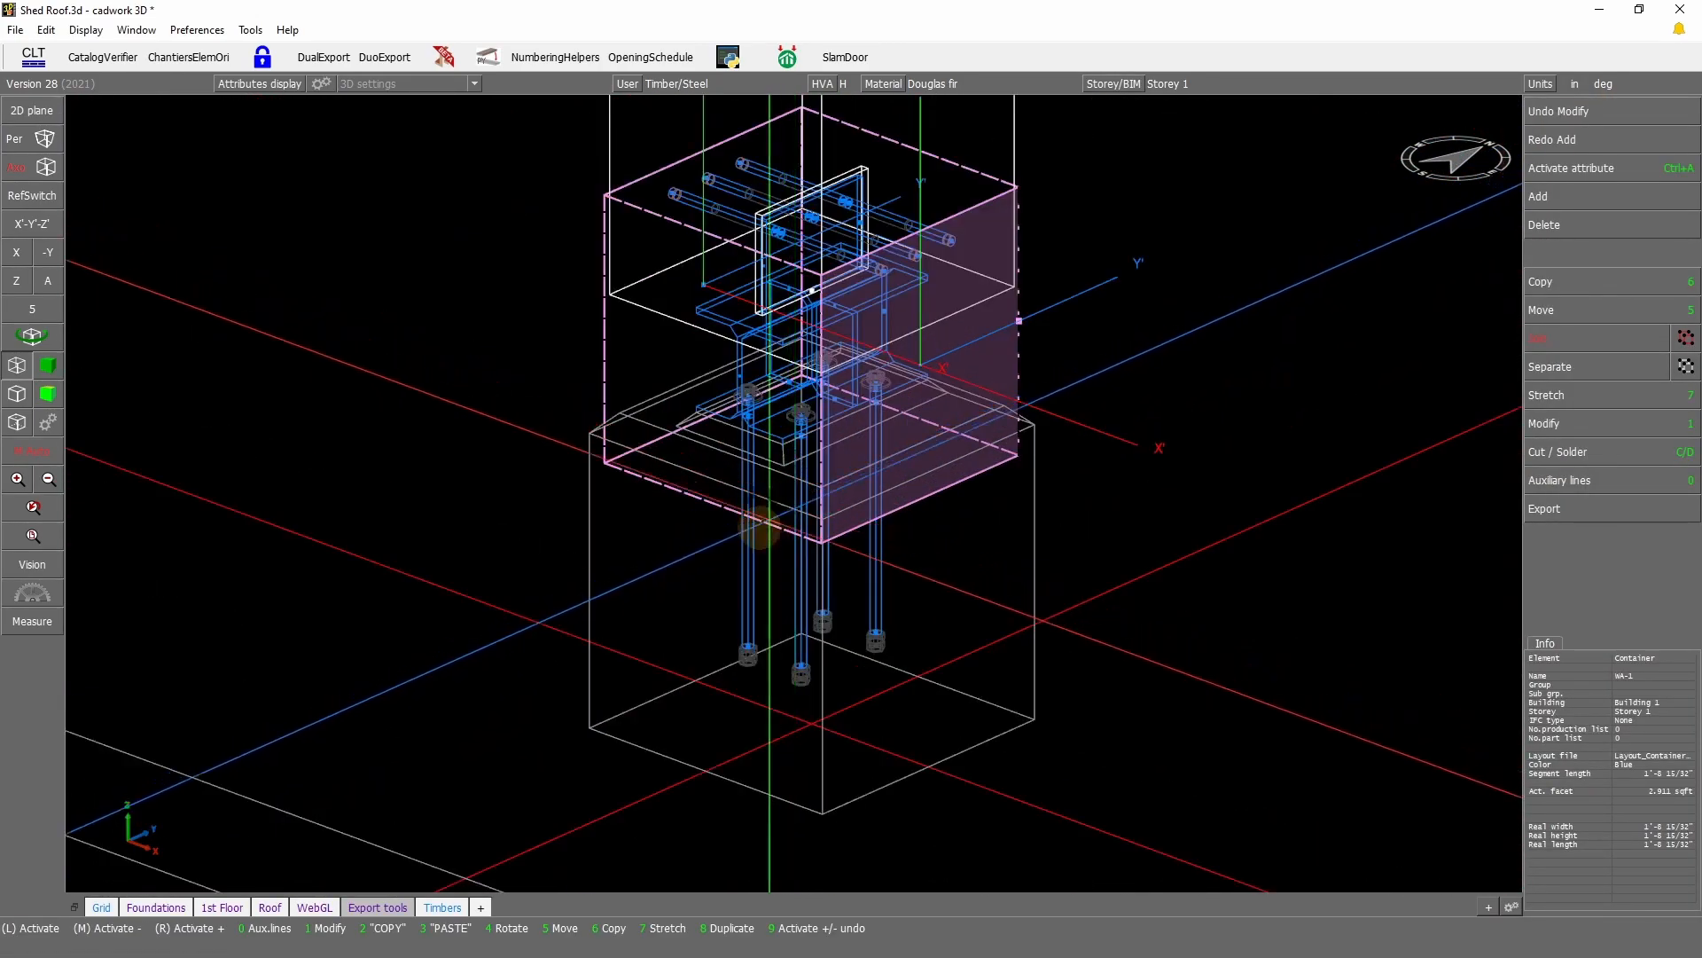
pyautogui.scroll(6, 828, 456)
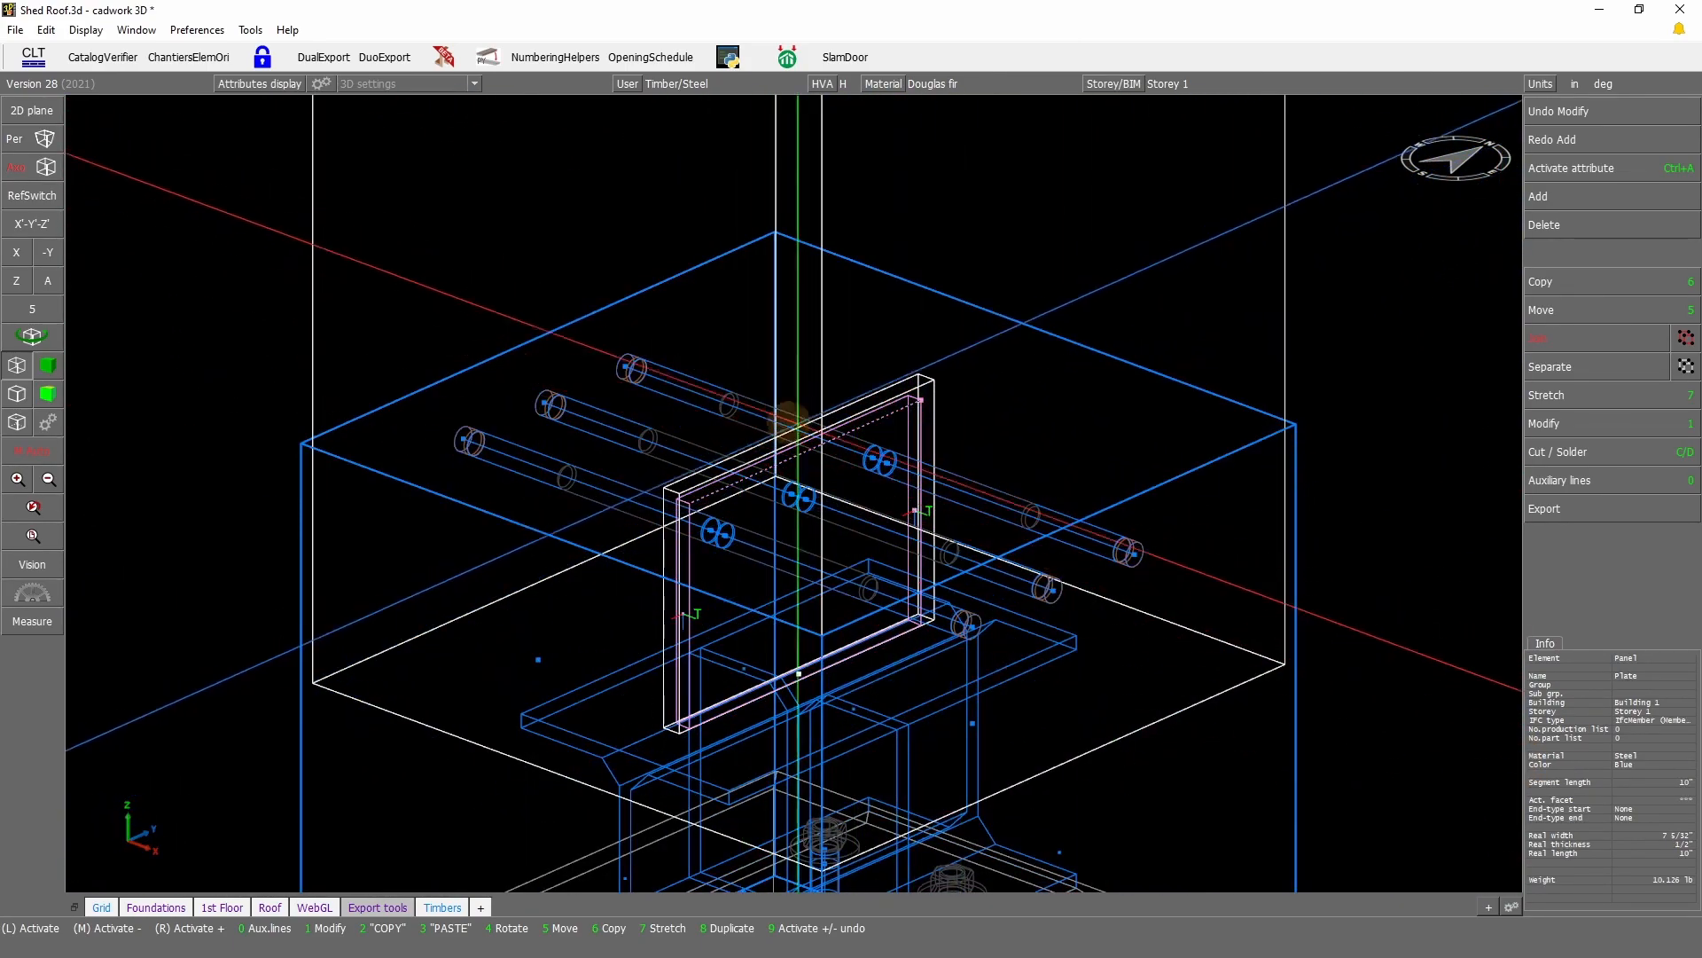
pyautogui.scroll(5, 958, 482)
pyautogui.click(1577, 424)
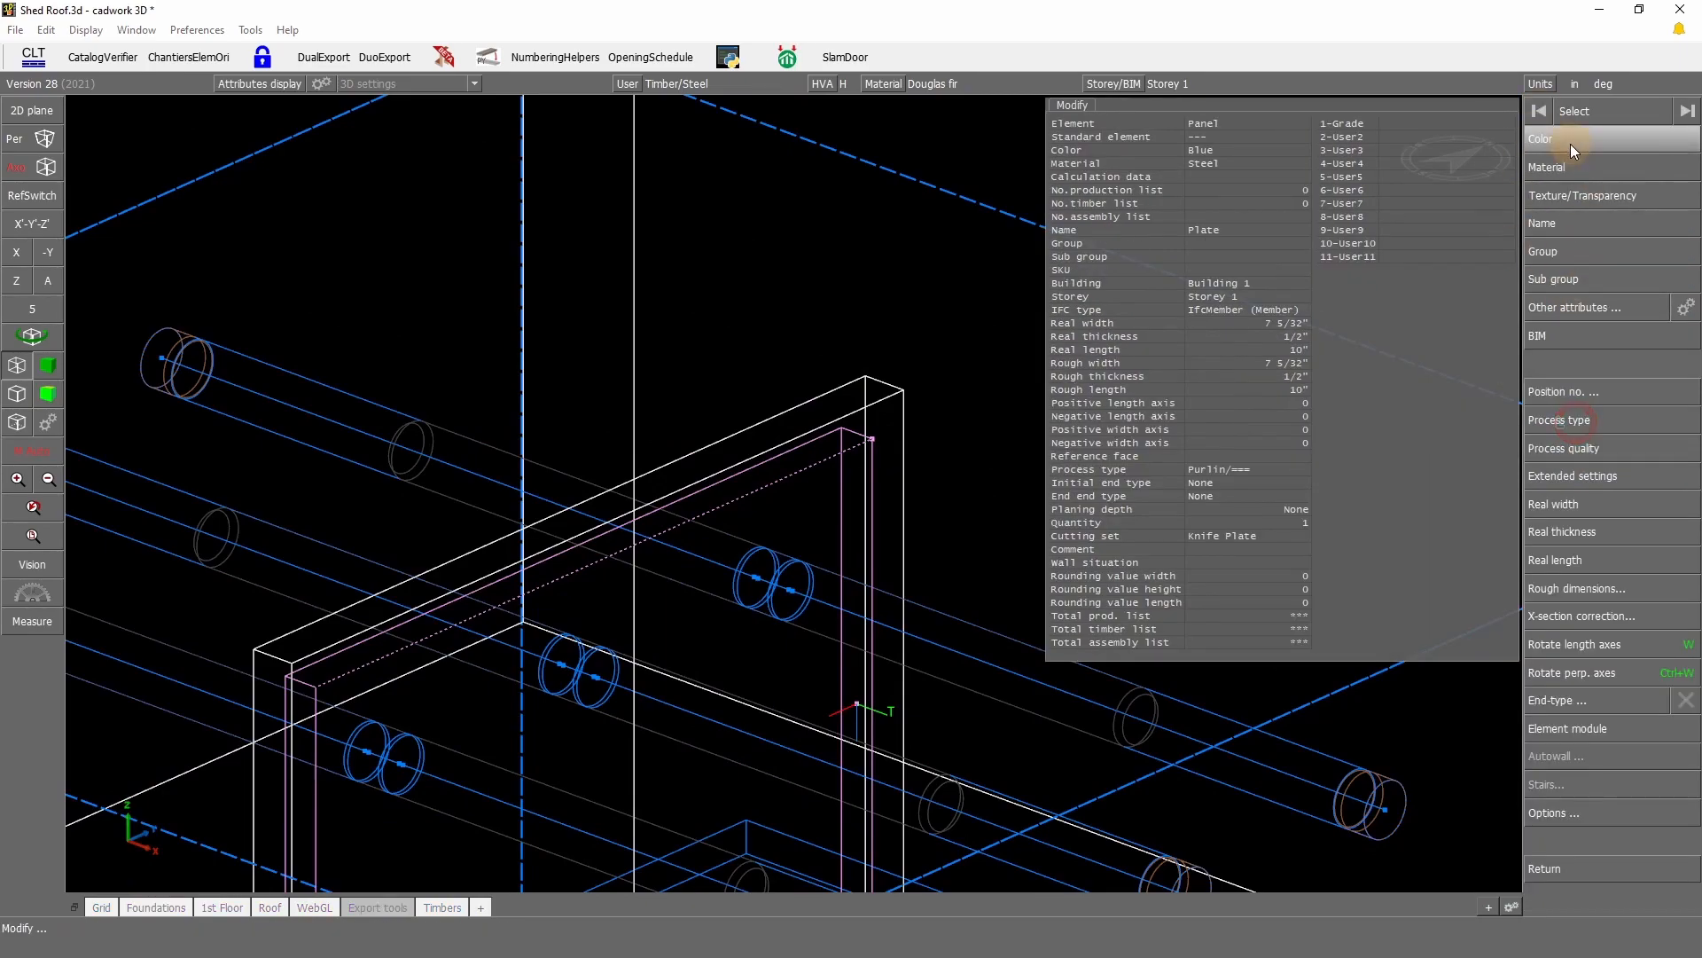
pyautogui.click(1587, 218)
pyautogui.click(1612, 110)
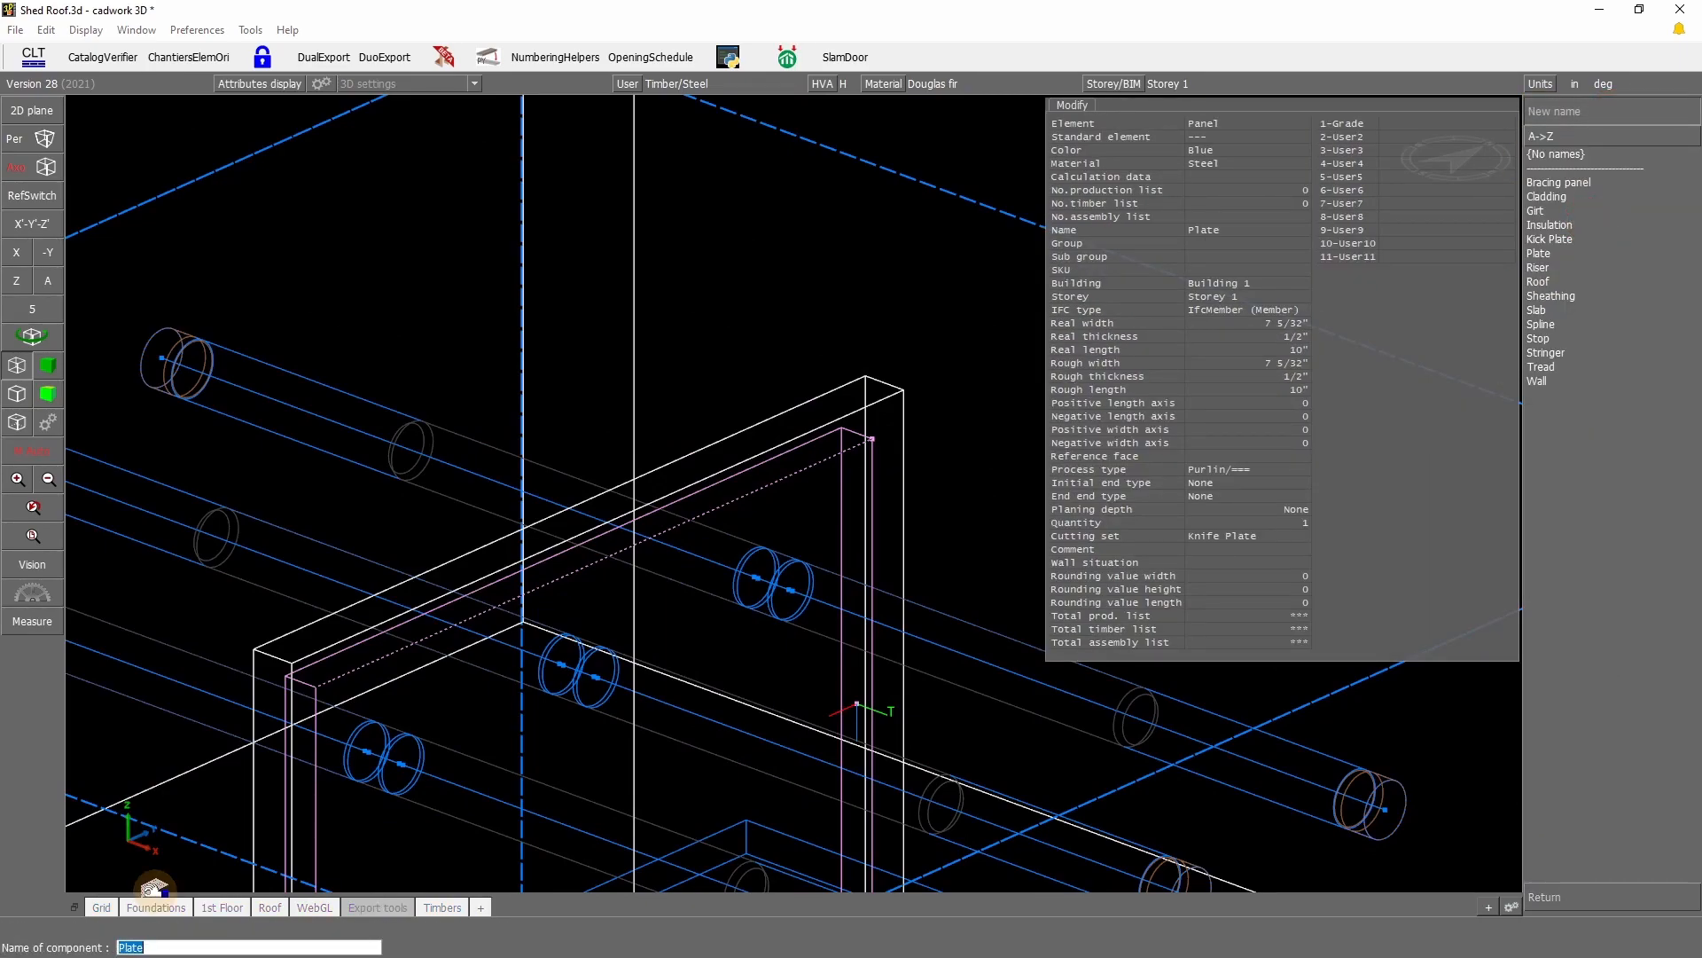
pyautogui.write('Knife ')
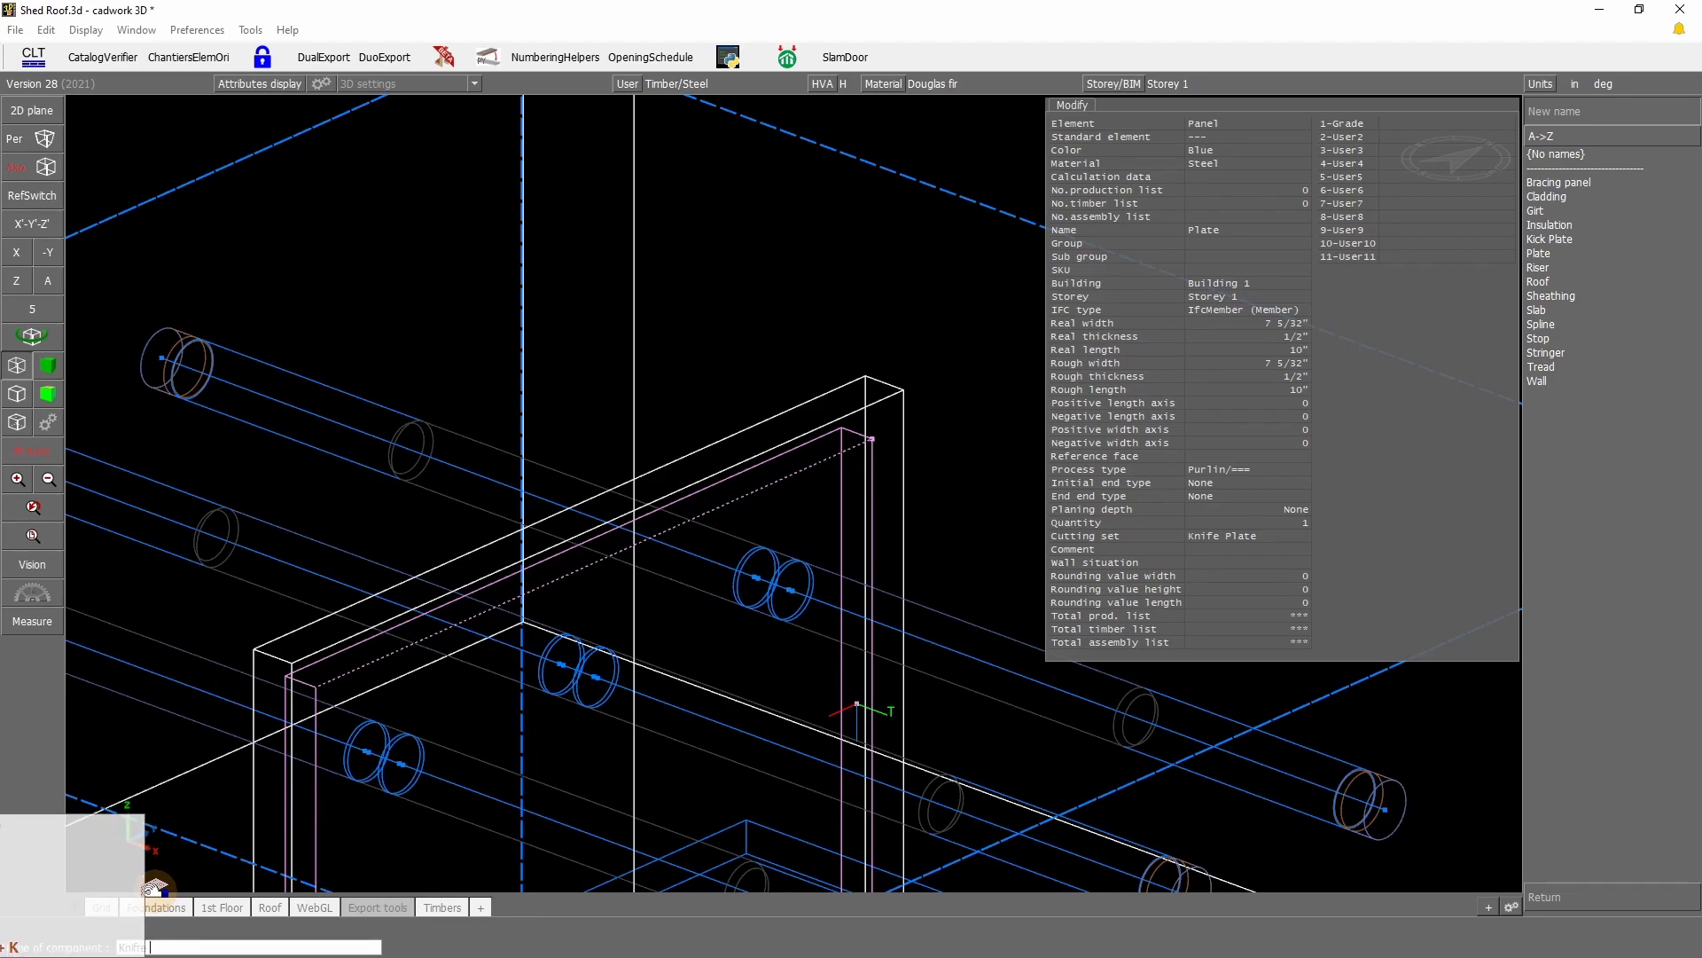
pyautogui.write('Plate')
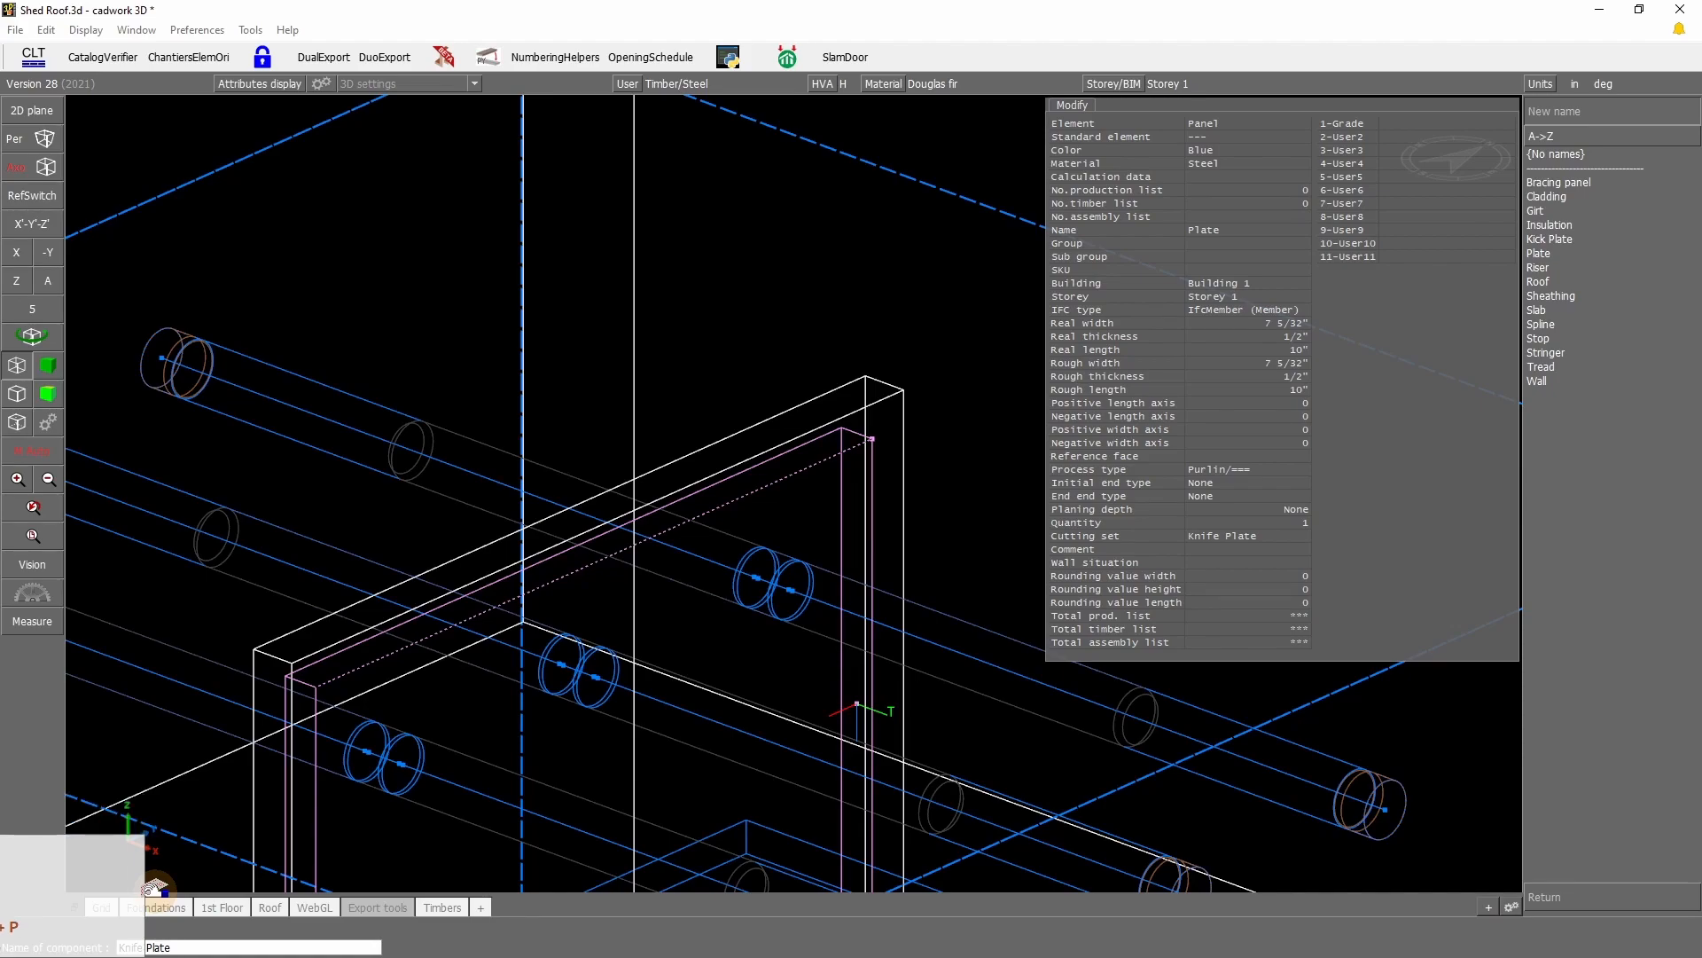
pyautogui.press('Return')
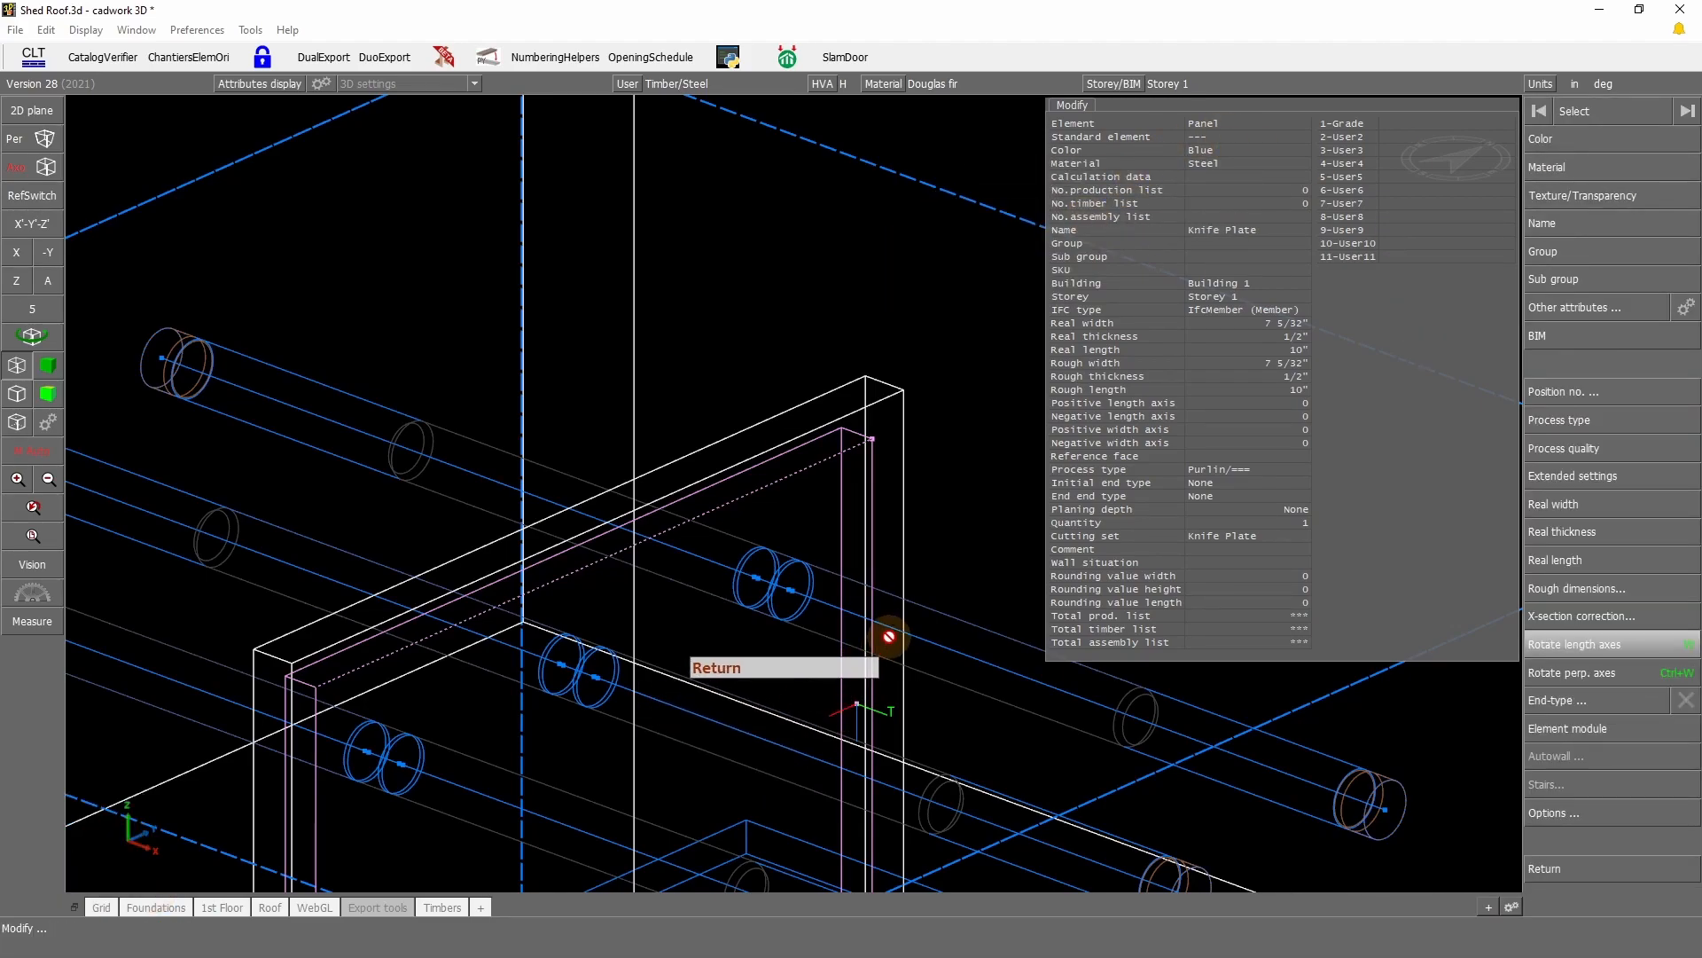
pyautogui.rightClick(844, 600)
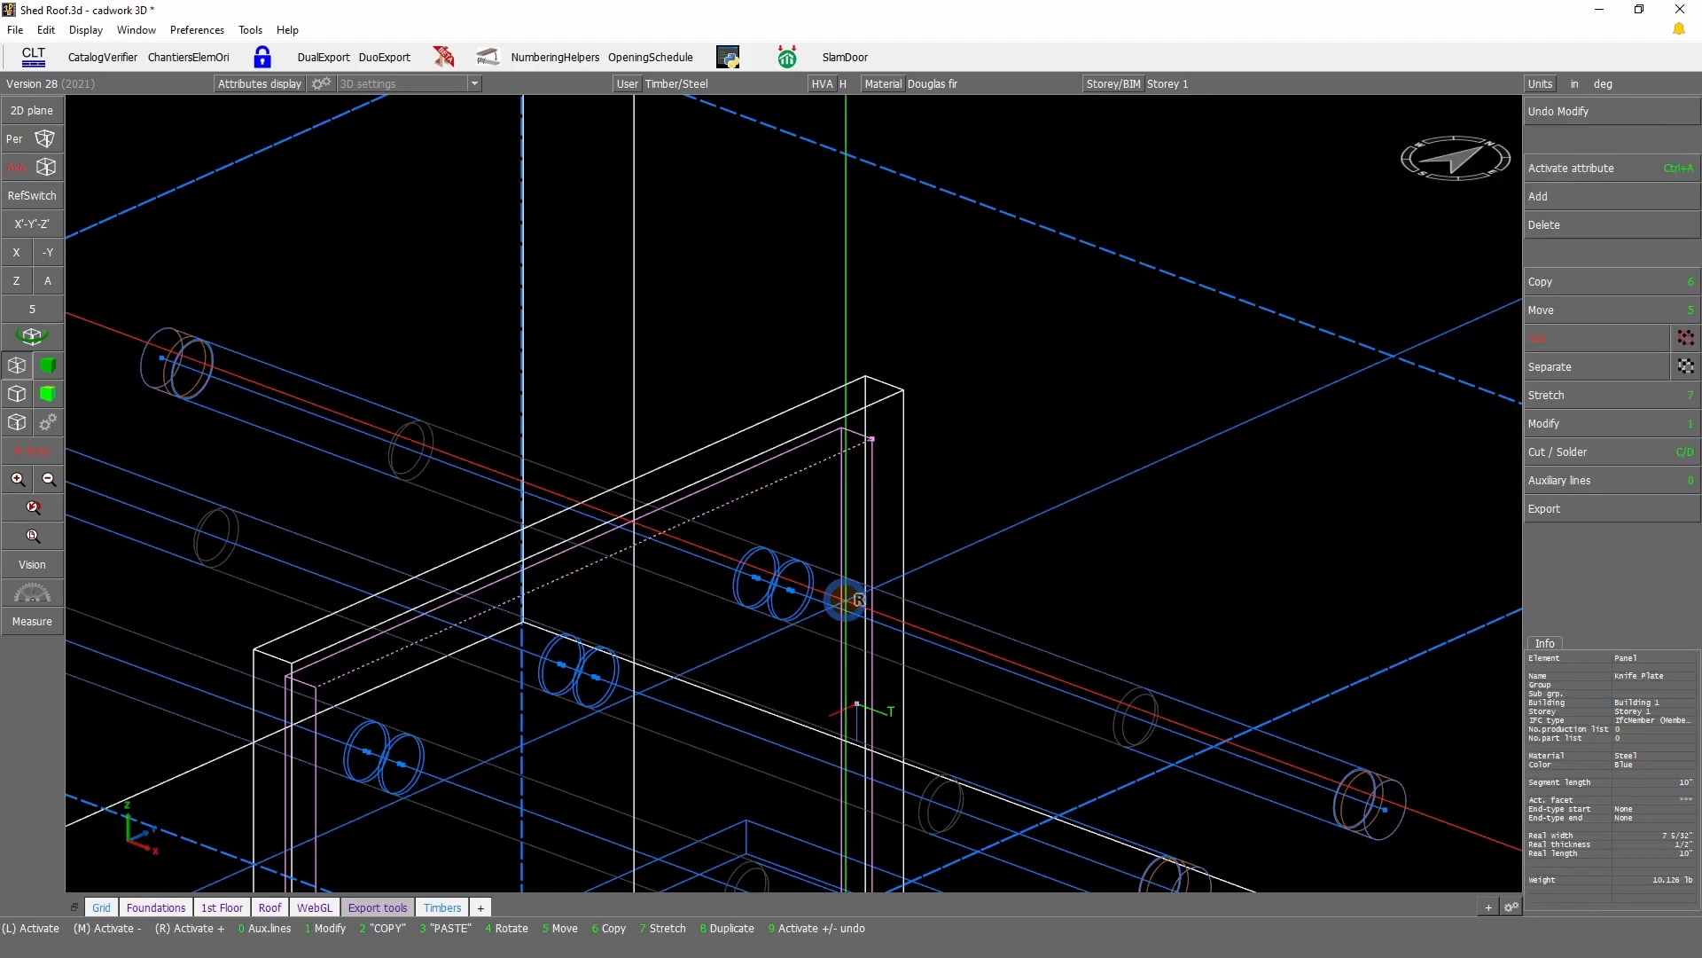
# Step: Clear the element selection and switch the whole shed model from wireframe to shaded display
pyautogui.scroll(-9, 844, 599)
pyautogui.click(866, 477)
pyautogui.scroll(-5, 794, 489)
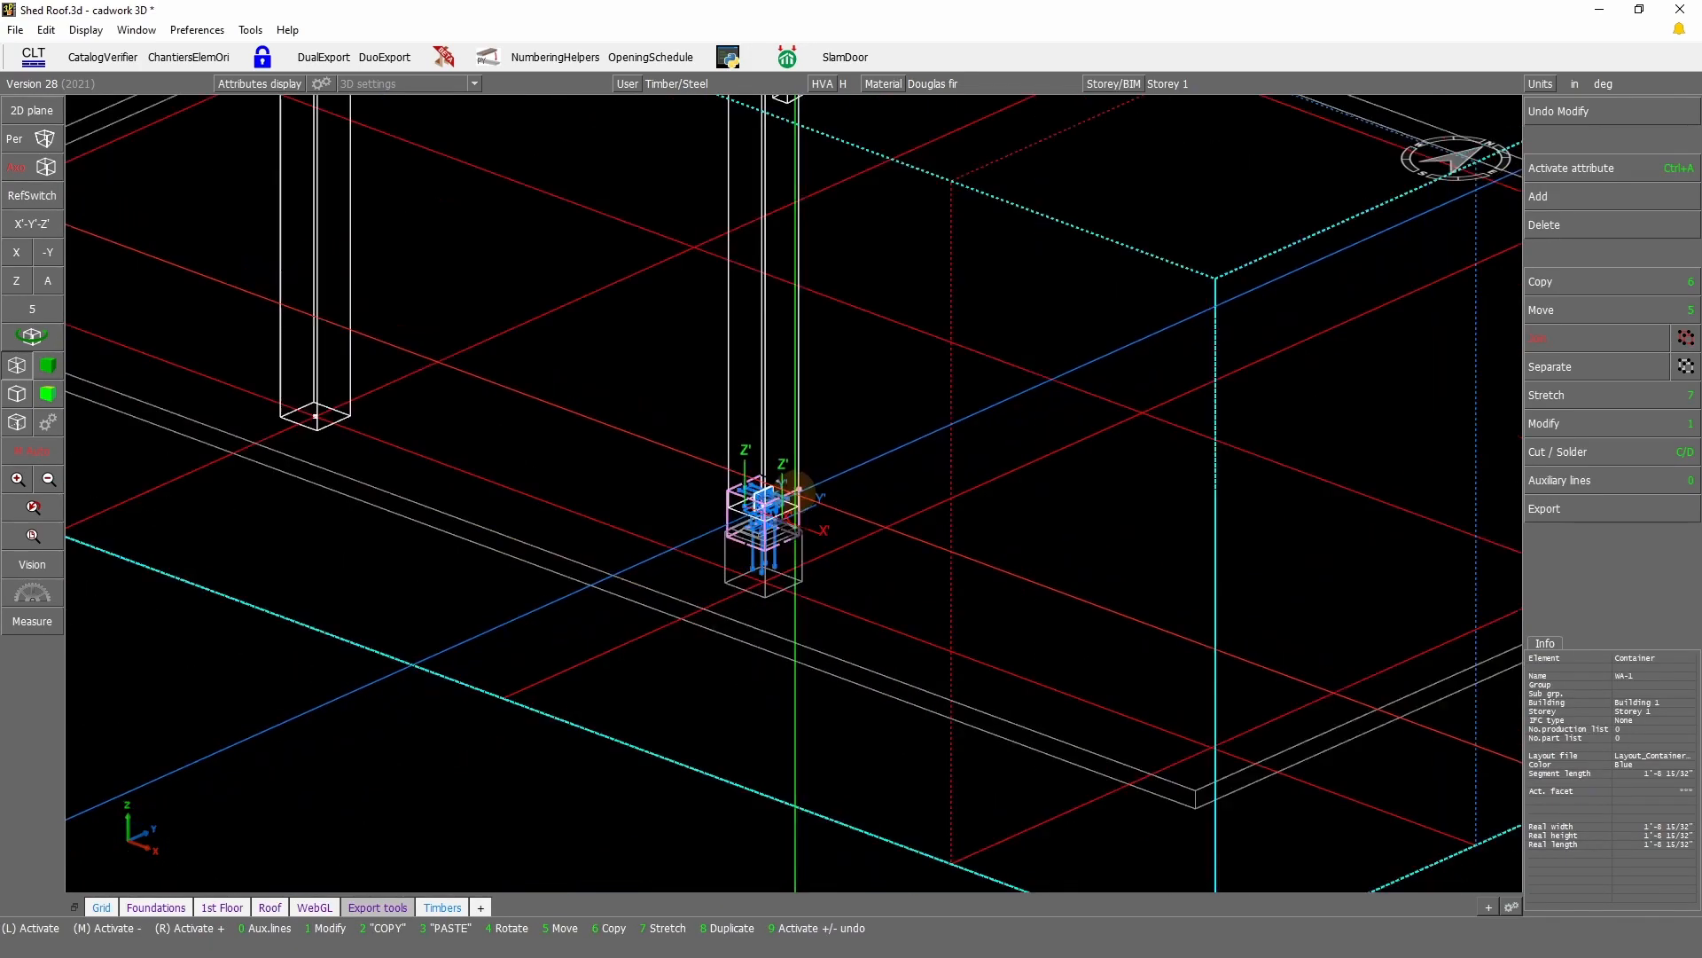
pyautogui.scroll(-4, 785, 489)
pyautogui.click(546, 726)
pyautogui.scroll(8, 798, 461)
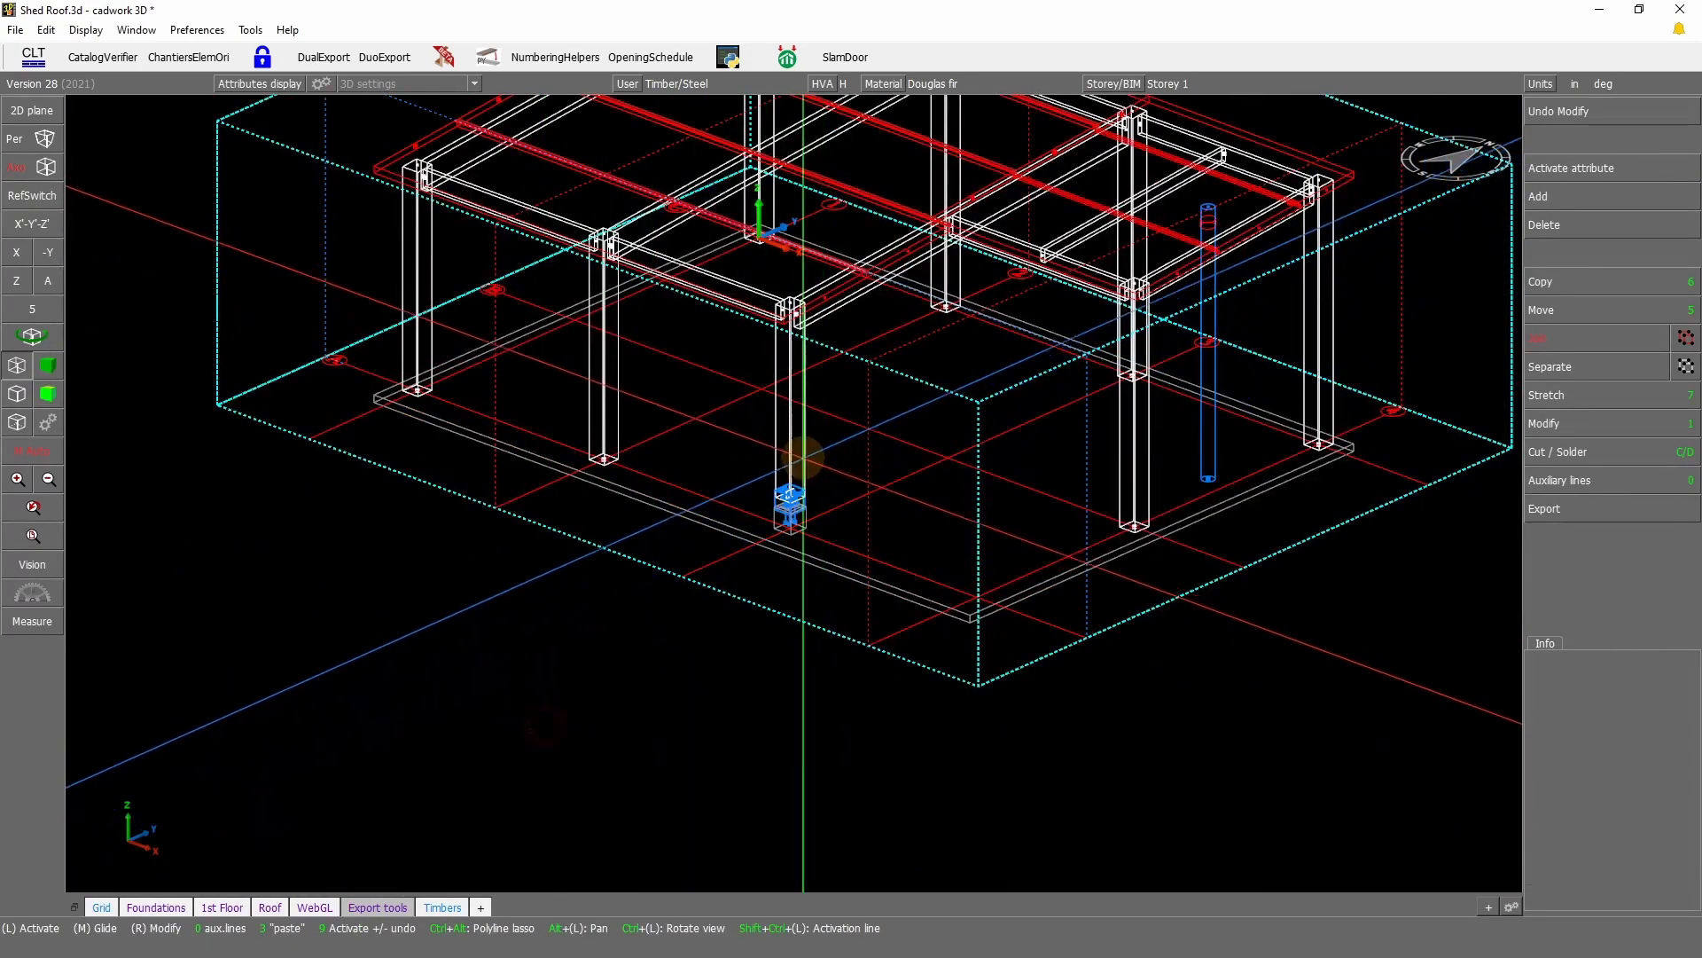
pyautogui.click(44, 365)
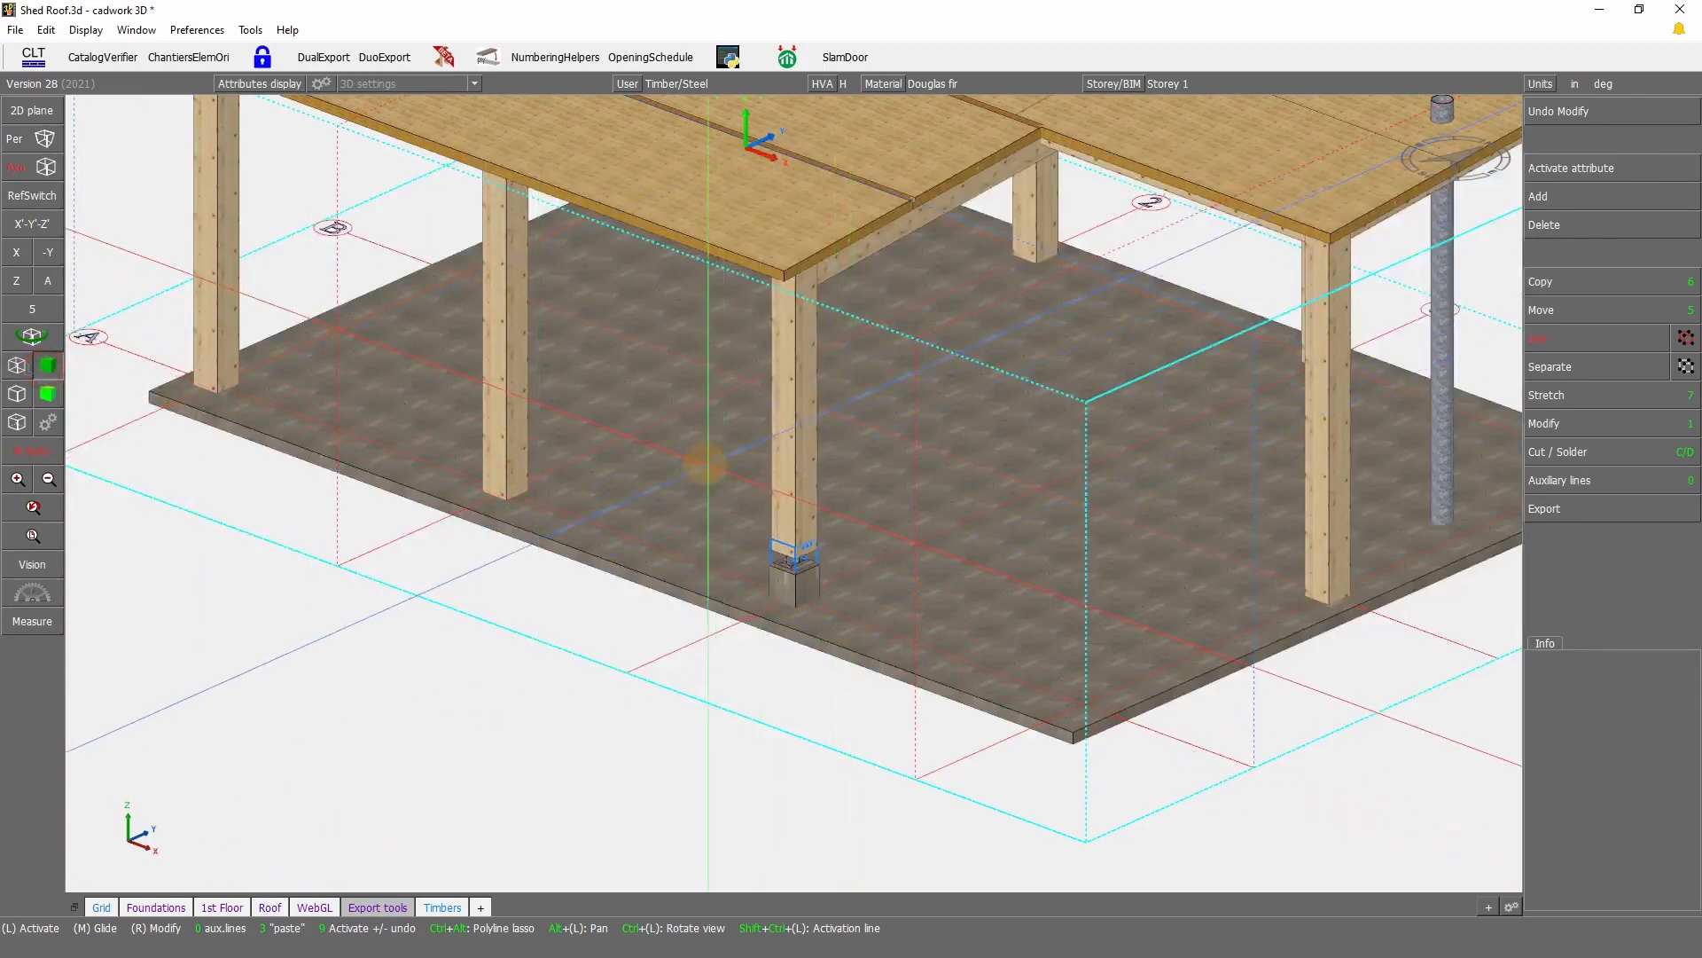
pyautogui.scroll(5, 734, 625)
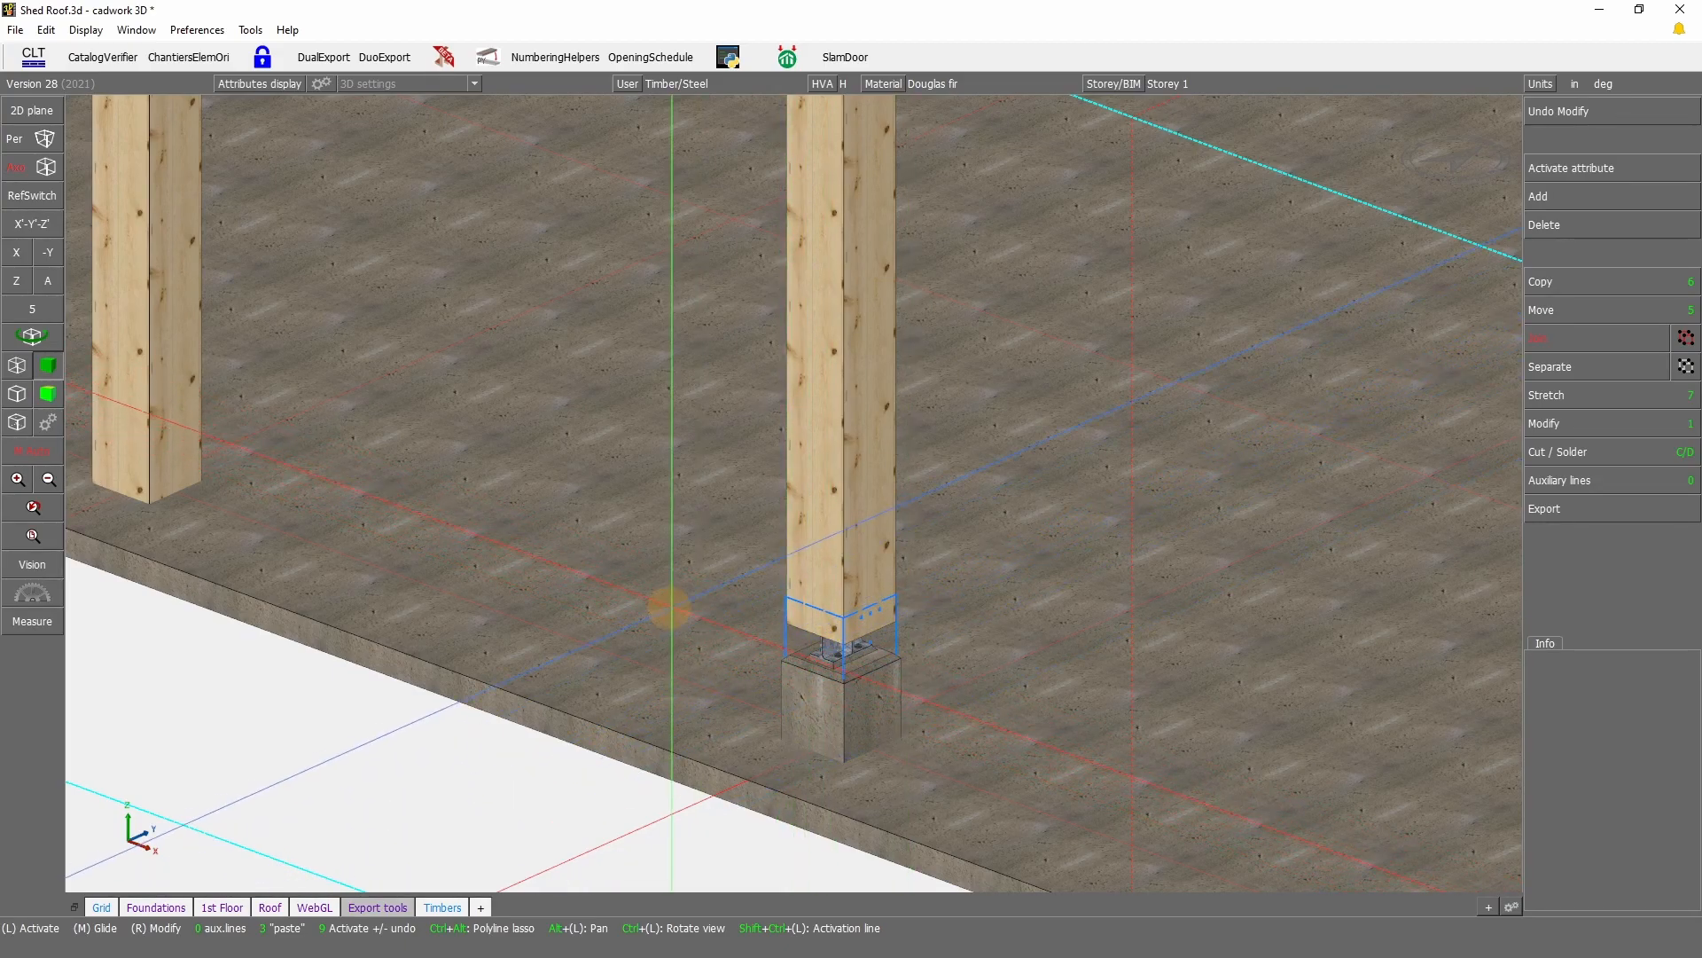
# Step: Check the attributes of the posts along the front edge, and hide the cyan bounding box around the shed
pyautogui.click(834, 441)
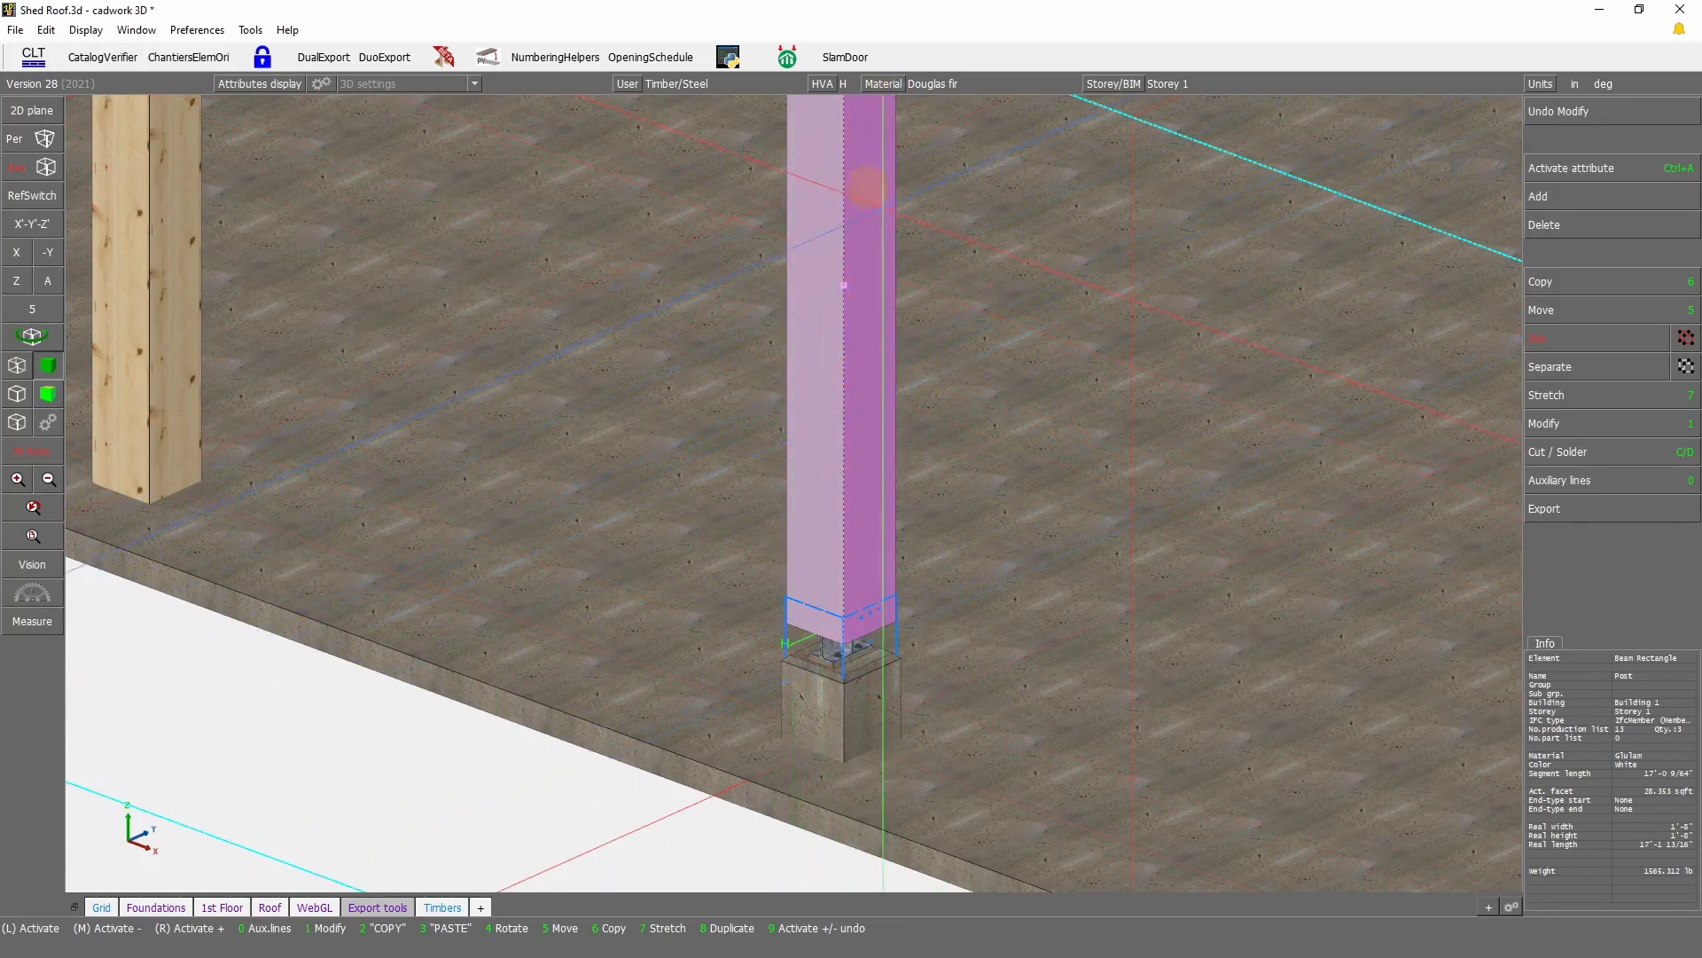
pyautogui.scroll(-3, 261, 417)
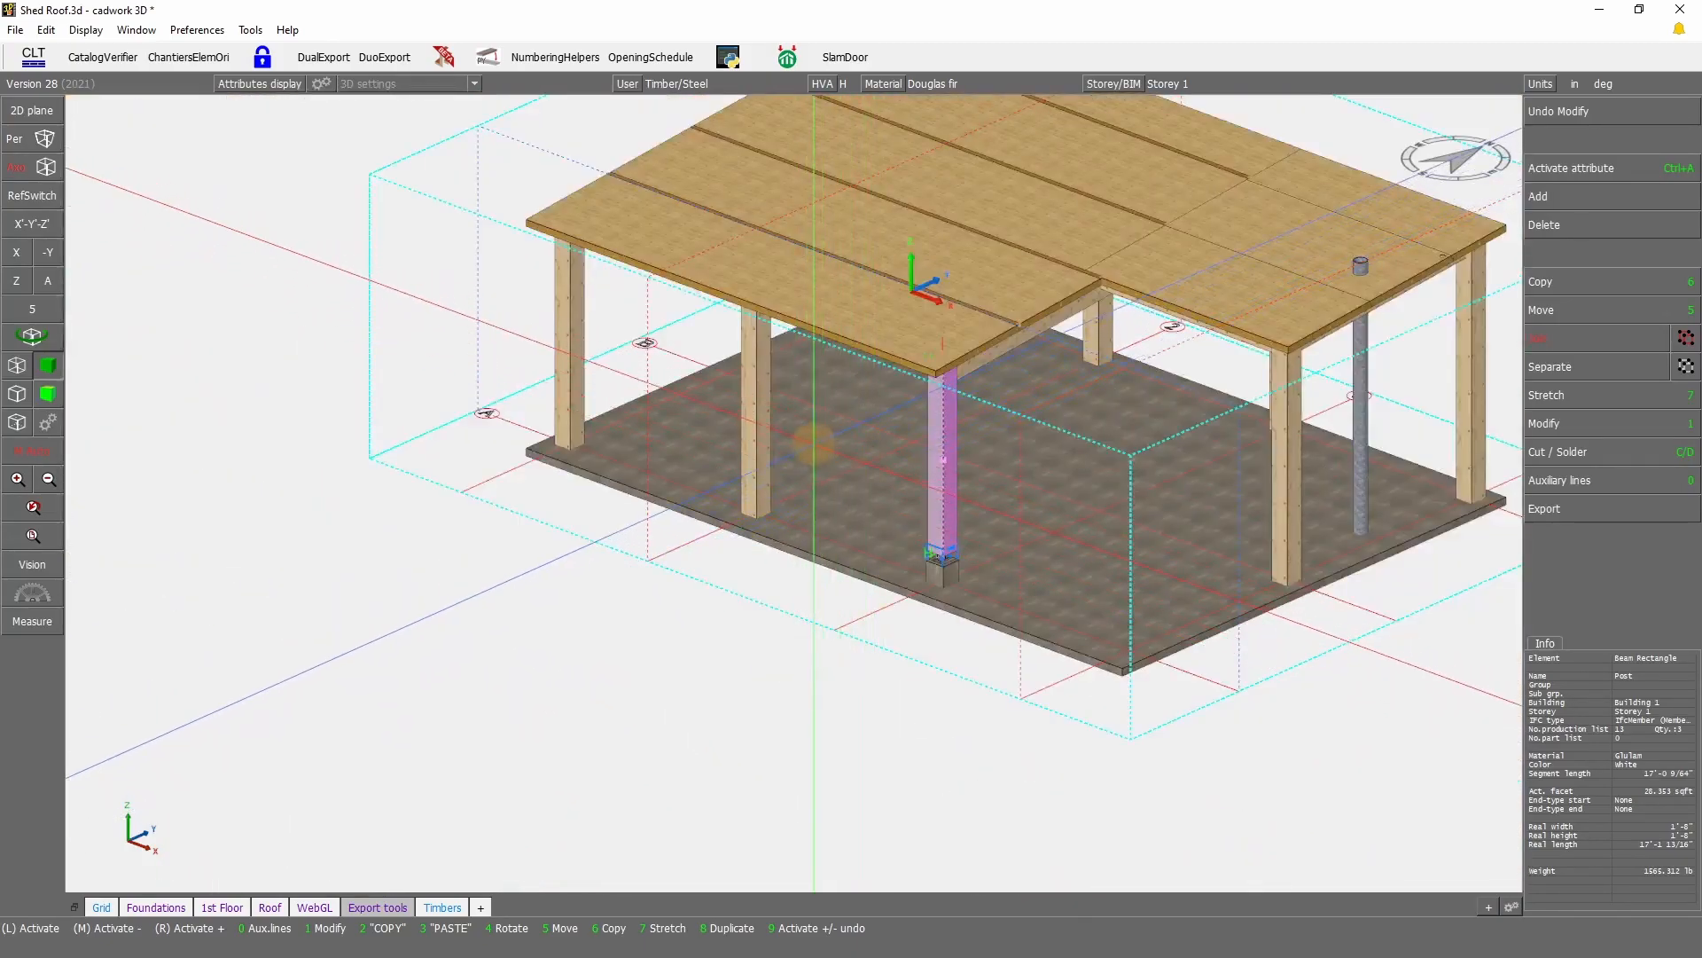
pyautogui.click(764, 423)
pyautogui.click(565, 348)
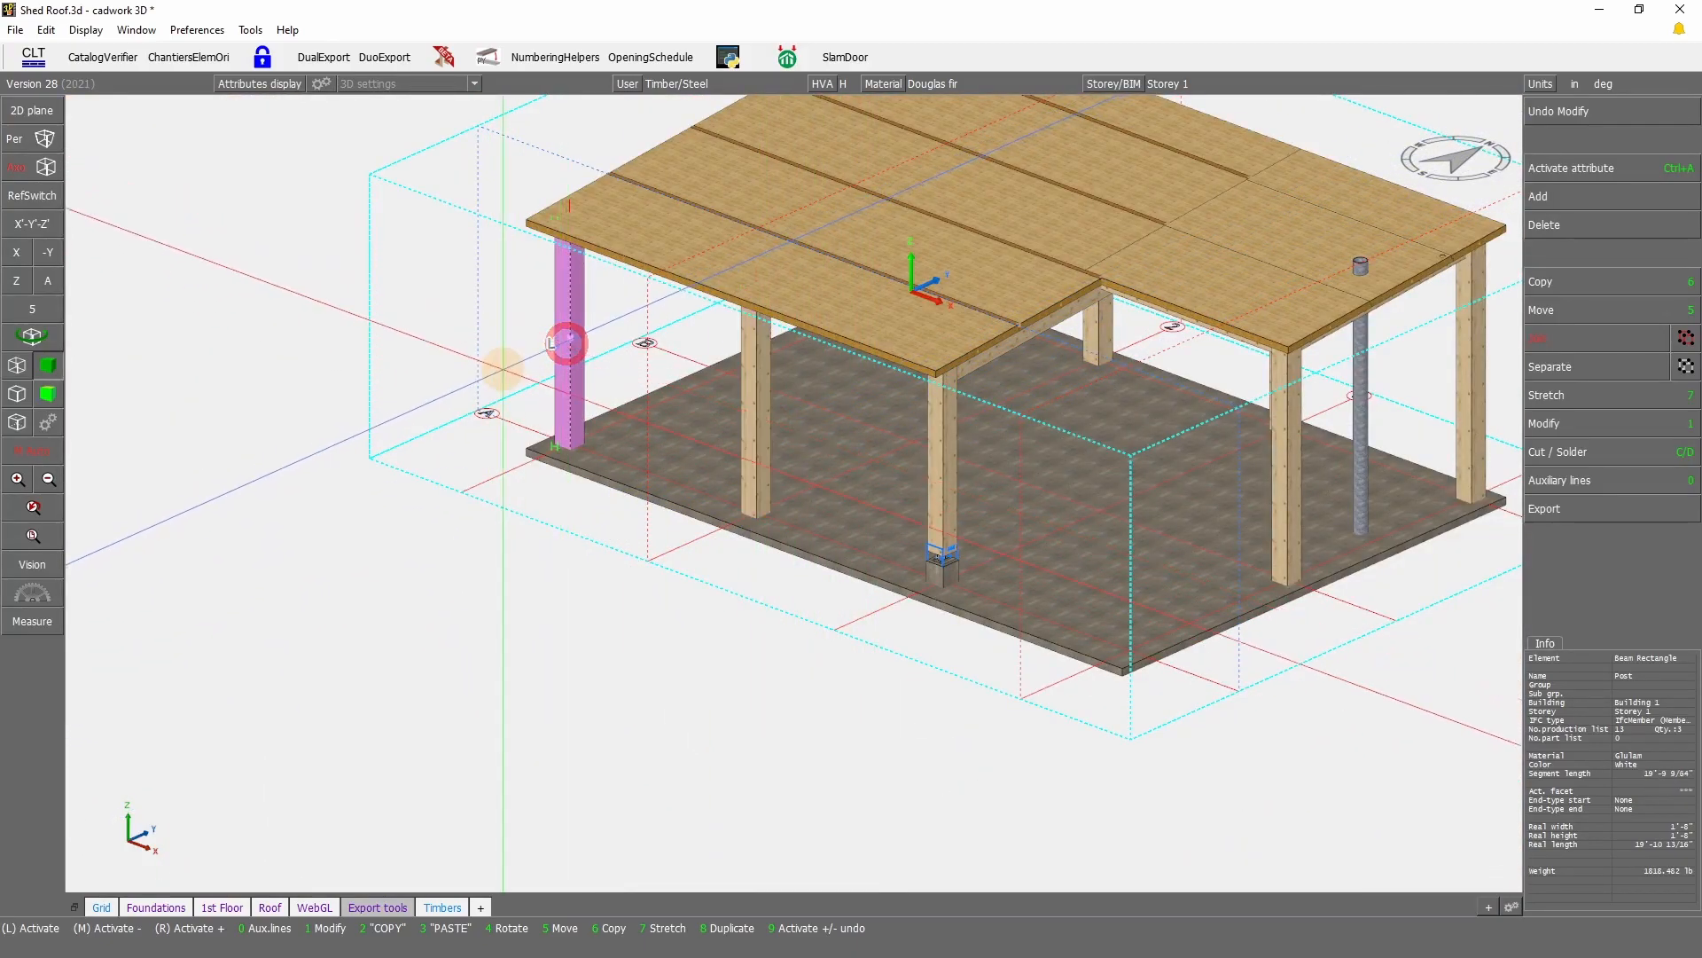
pyautogui.press('KP_Multiply')
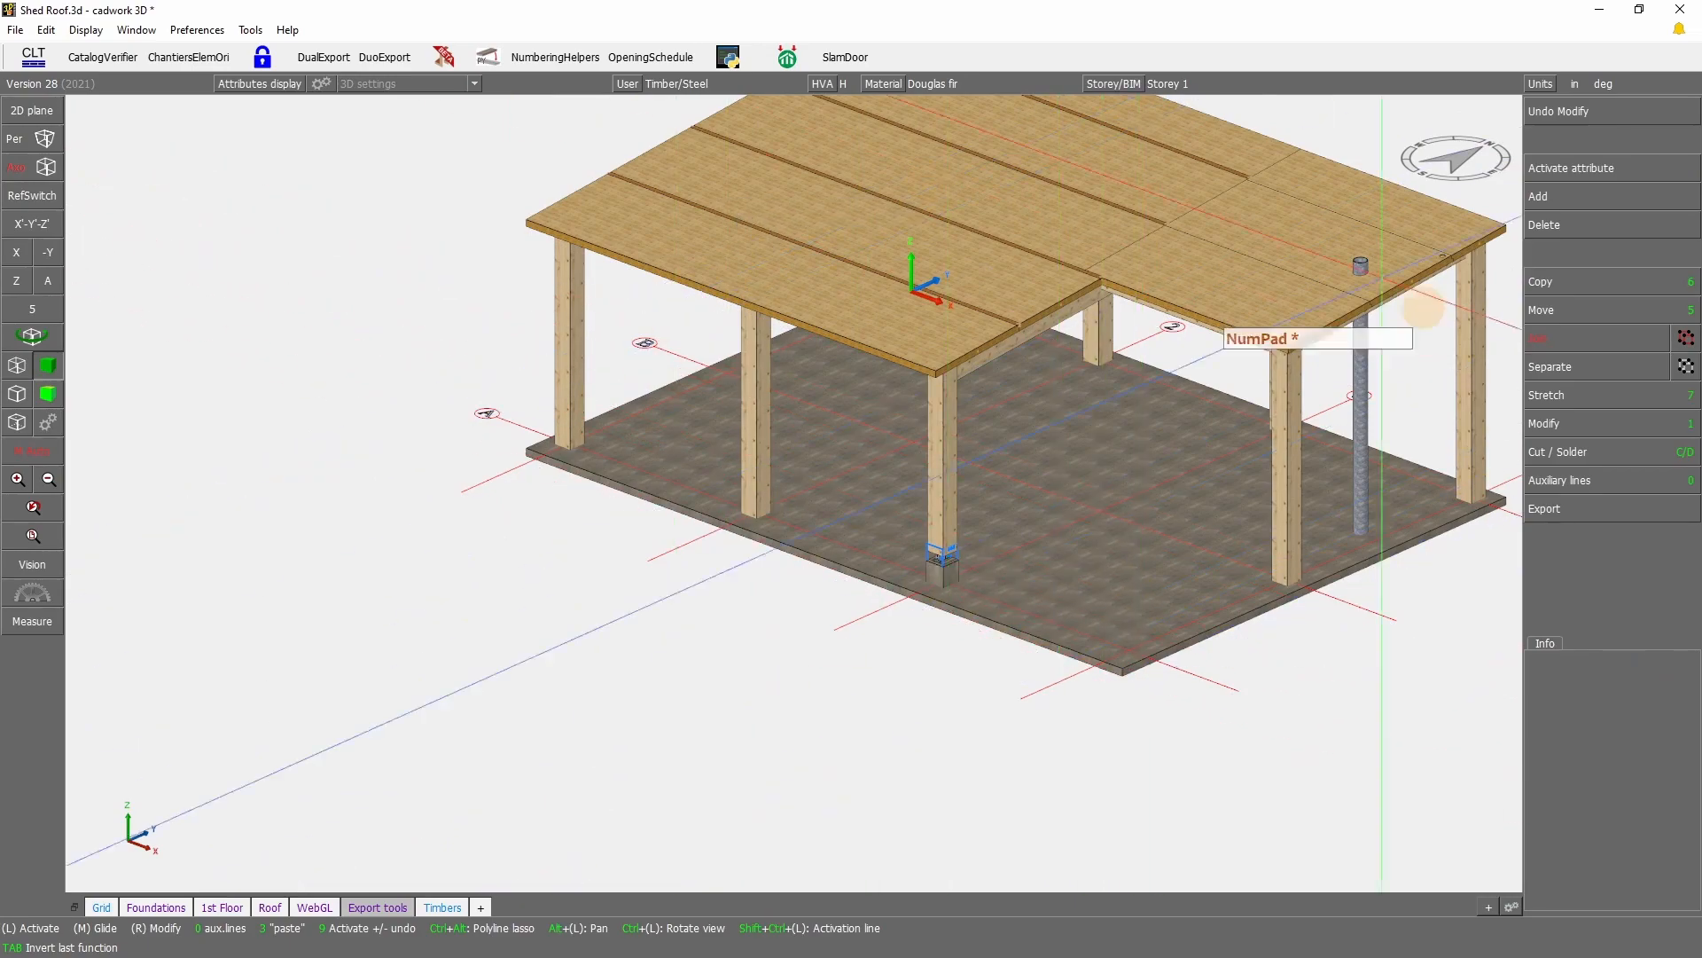
# Step: Isolate the post above the steel base together with the neighbouring post along the front edge
pyautogui.scroll(5, 941, 554)
pyautogui.moveTo(676, 810); pyautogui.dragTo(931, 471)
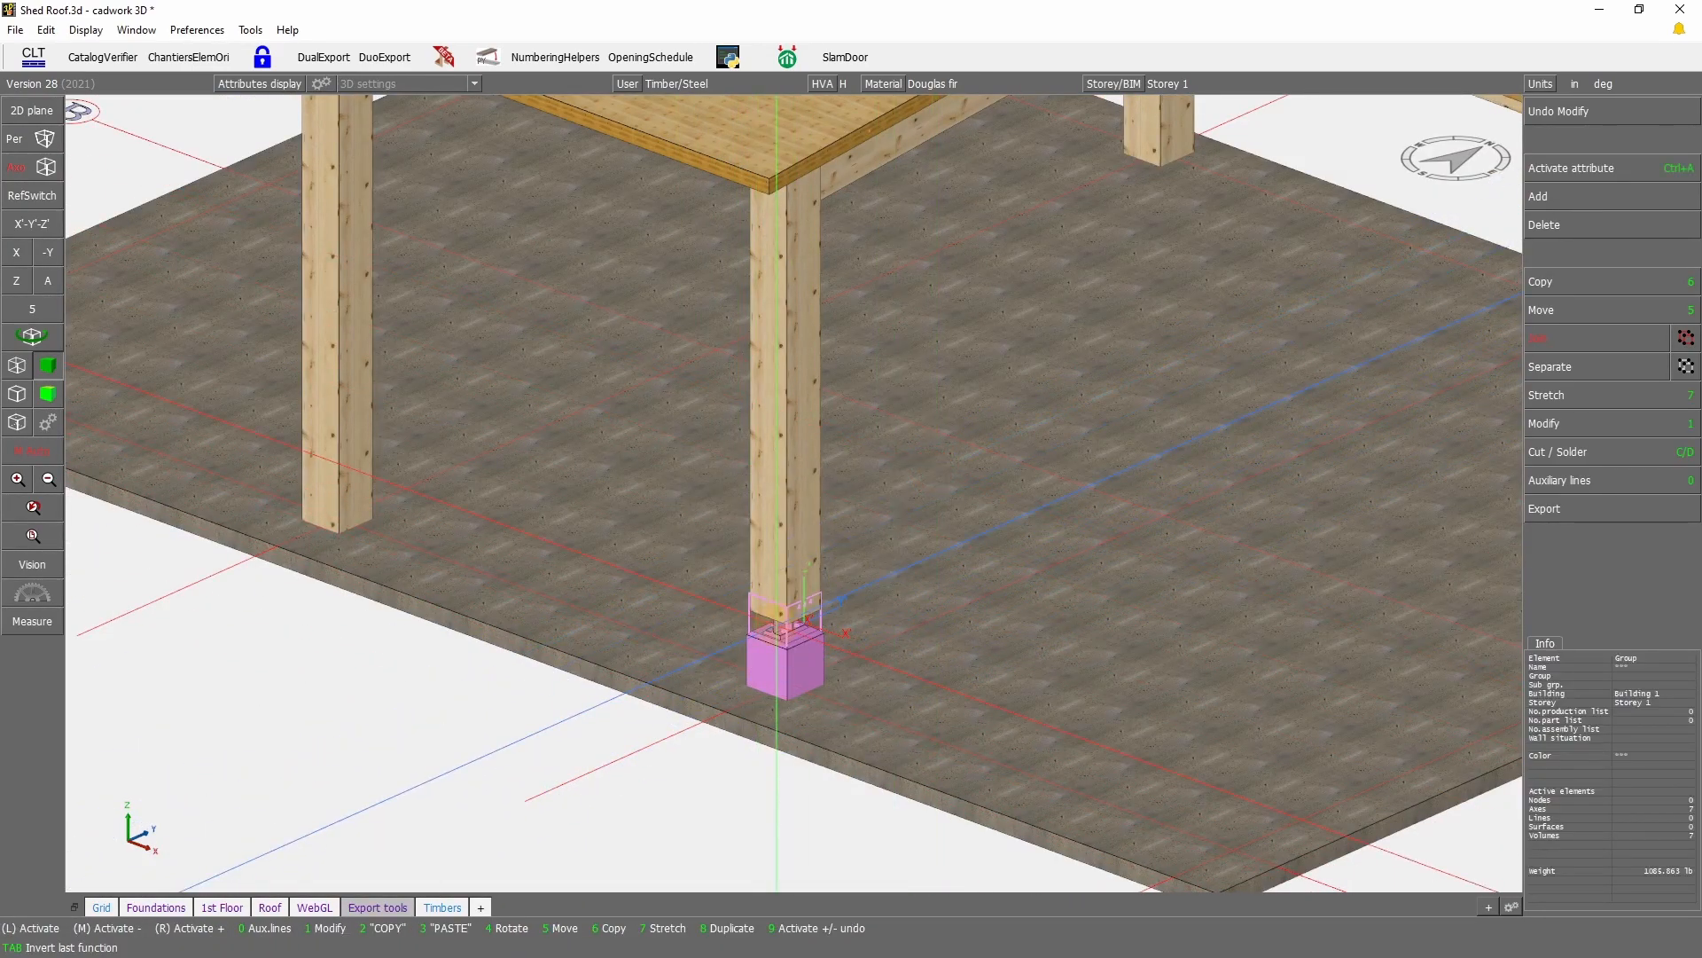
pyautogui.click(786, 498)
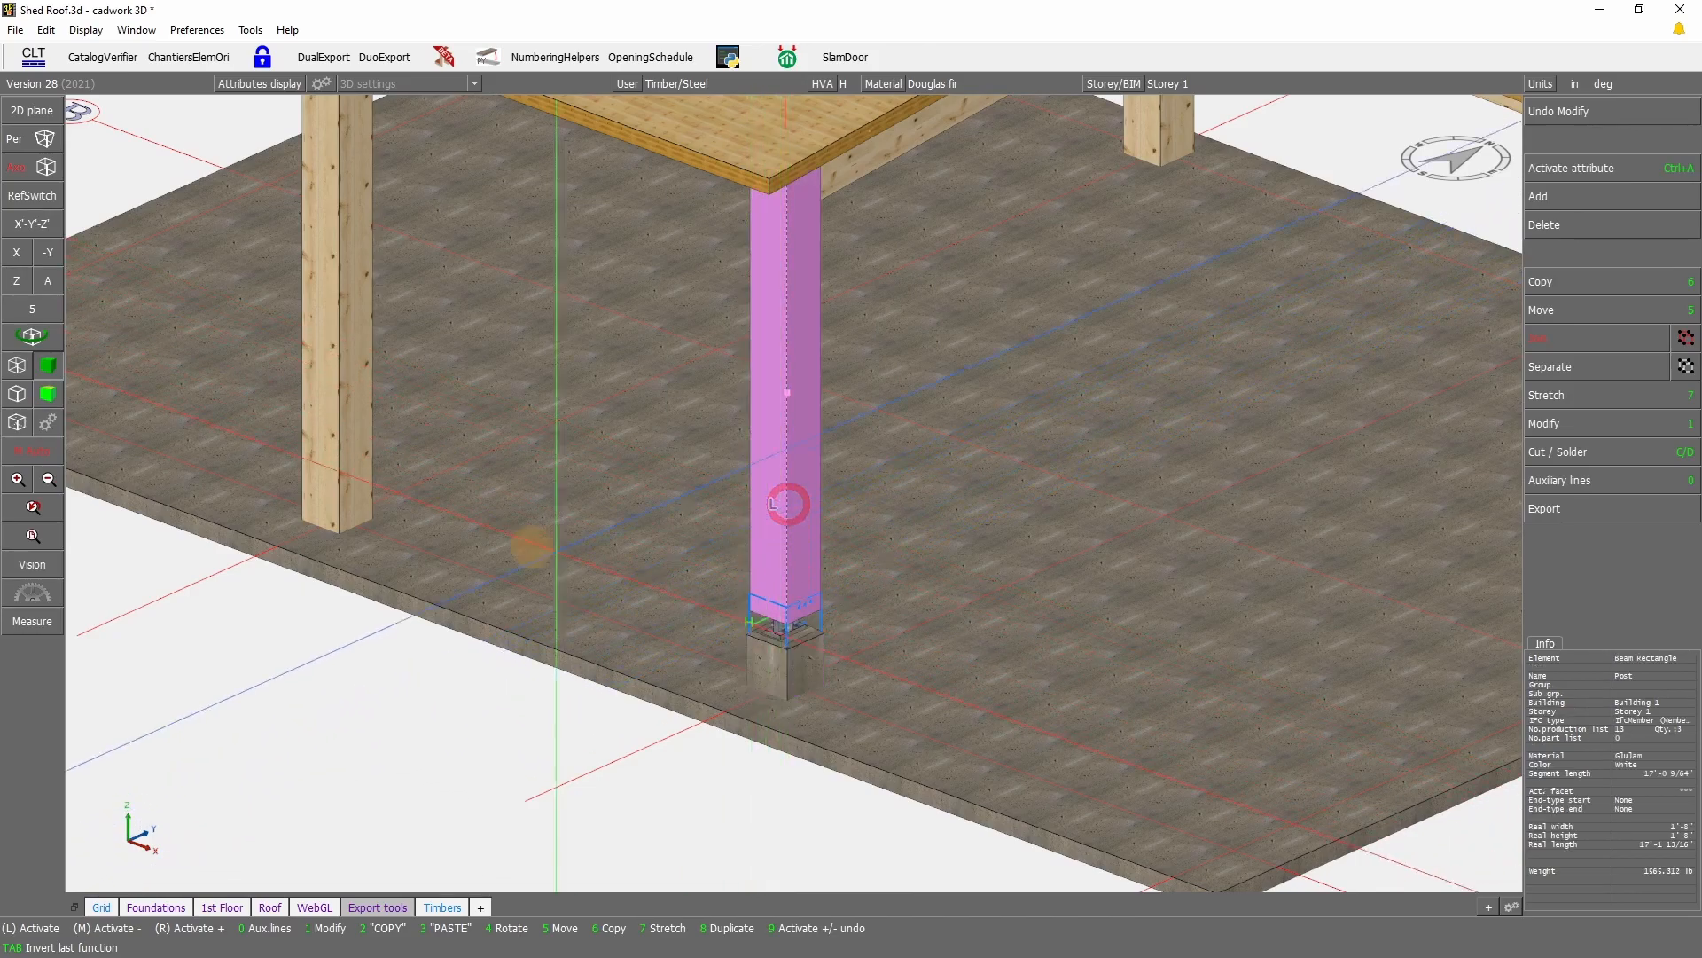
pyautogui.rightClick(336, 458)
pyautogui.press('KP_Divide')
pyautogui.scroll(3, 794, 499)
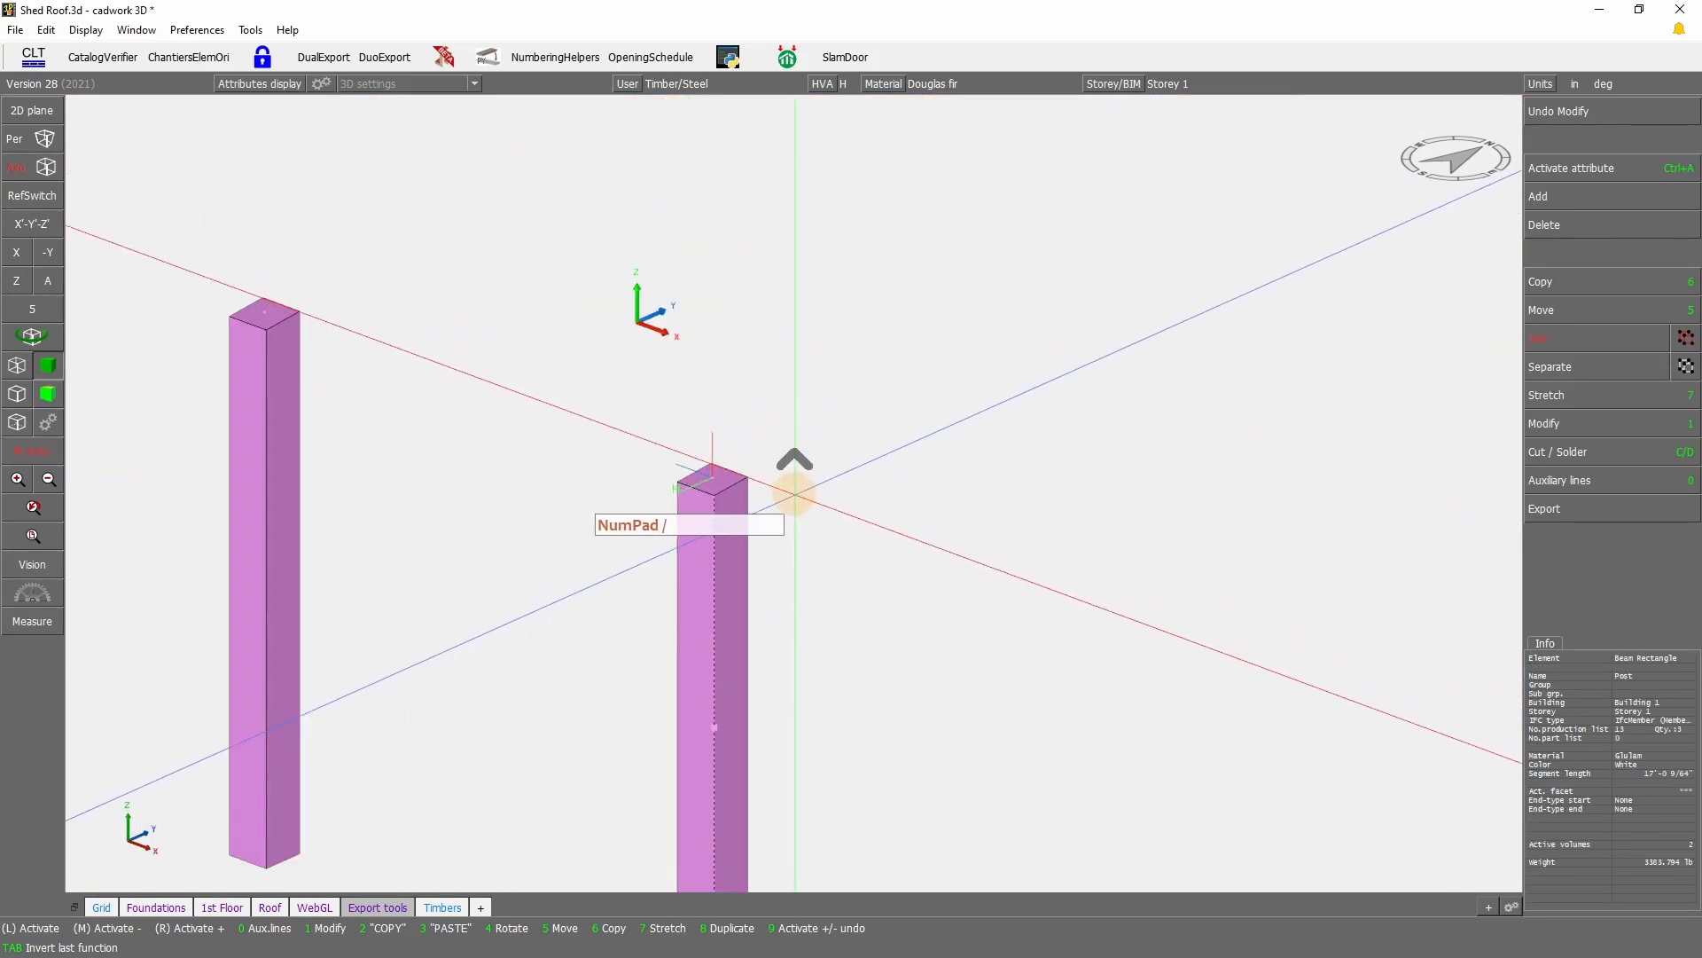
# Step: Compare the attributes and lengths of the two isolated posts, and bring all other elements back into display
pyautogui.click(710, 492)
pyautogui.click(260, 315)
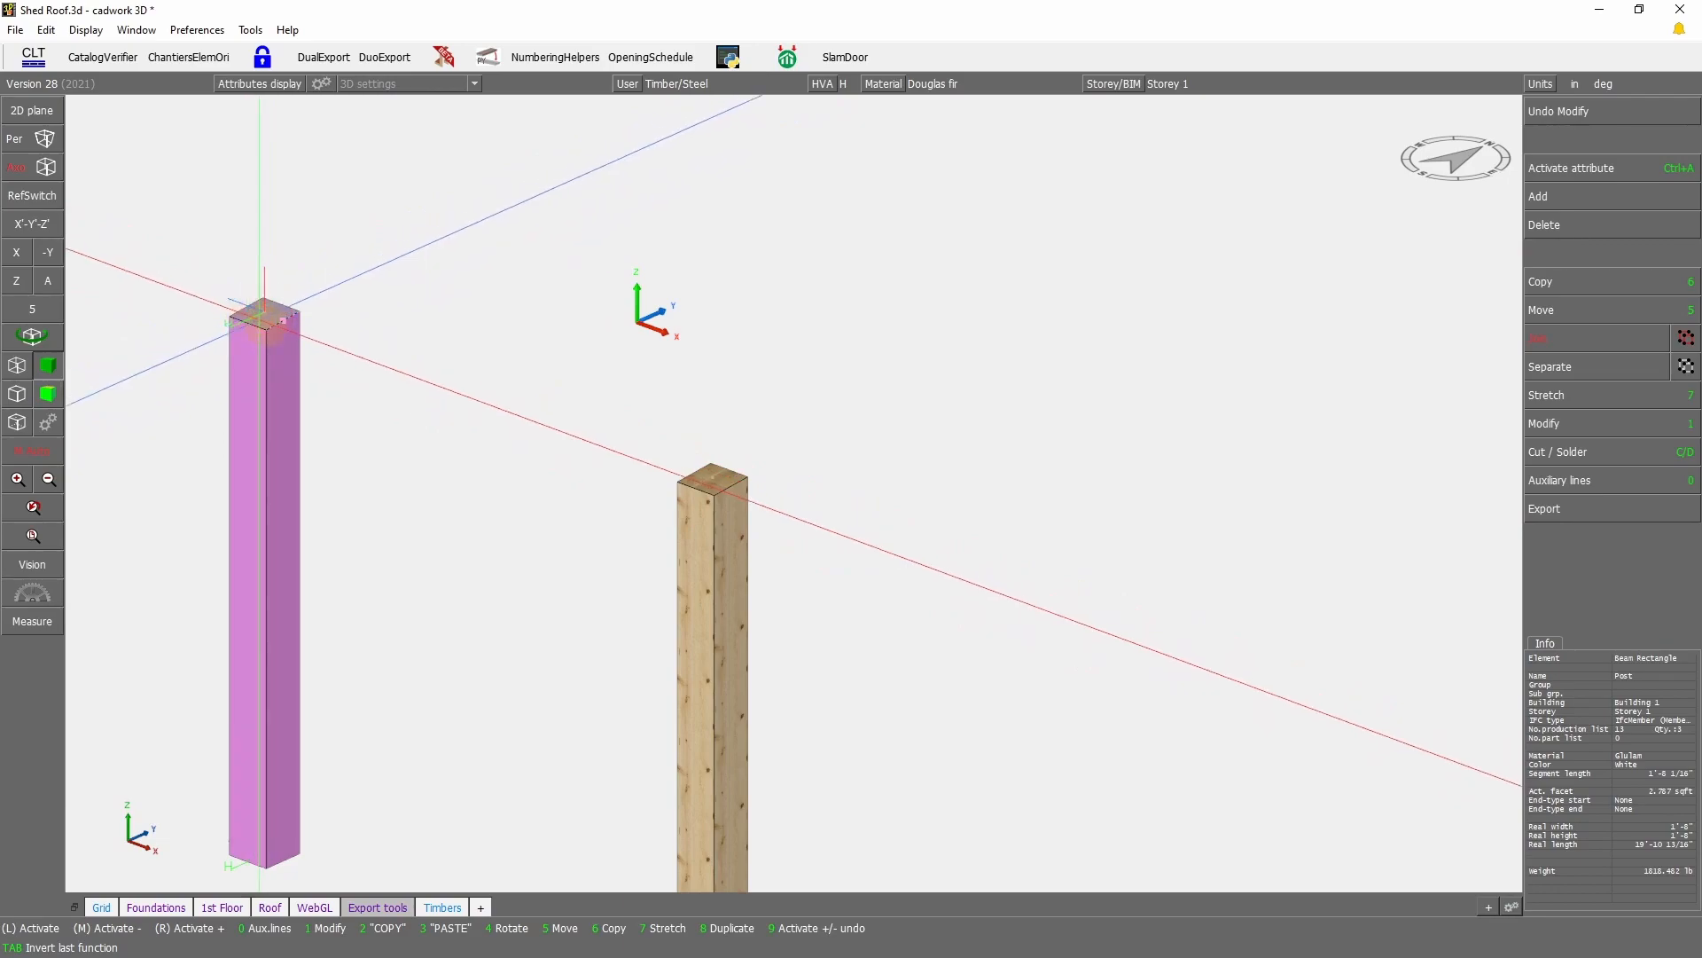
pyautogui.scroll(-3, 790, 494)
pyautogui.scroll(4, 931, 494)
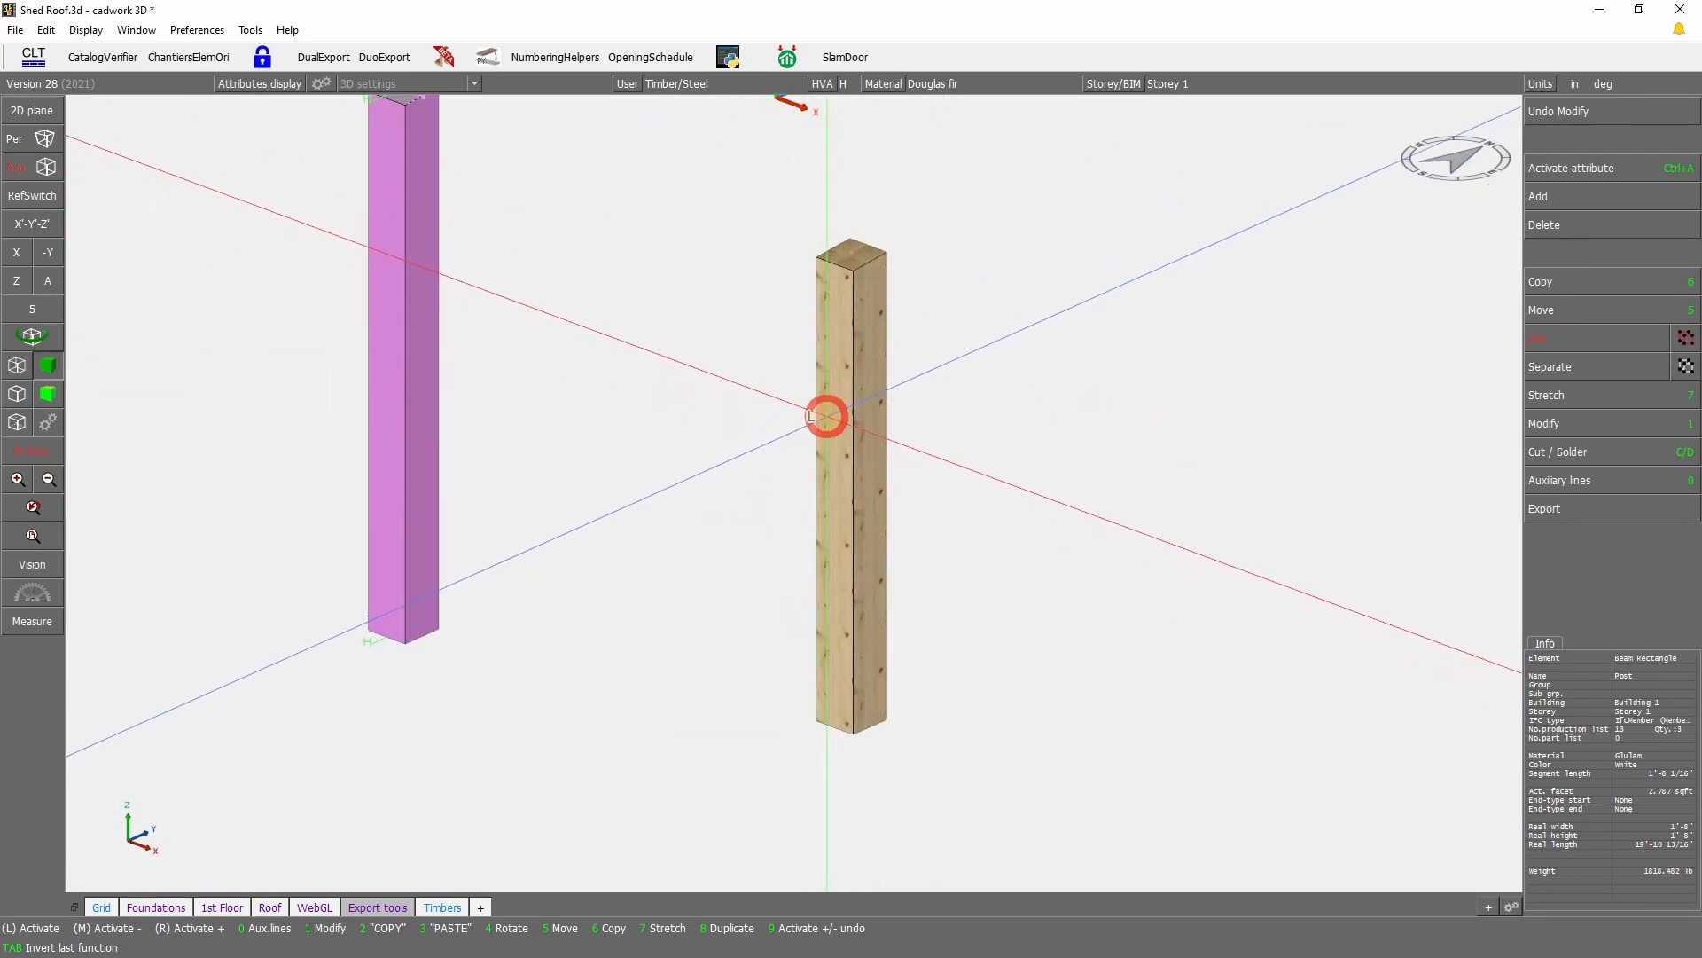
pyautogui.click(827, 417)
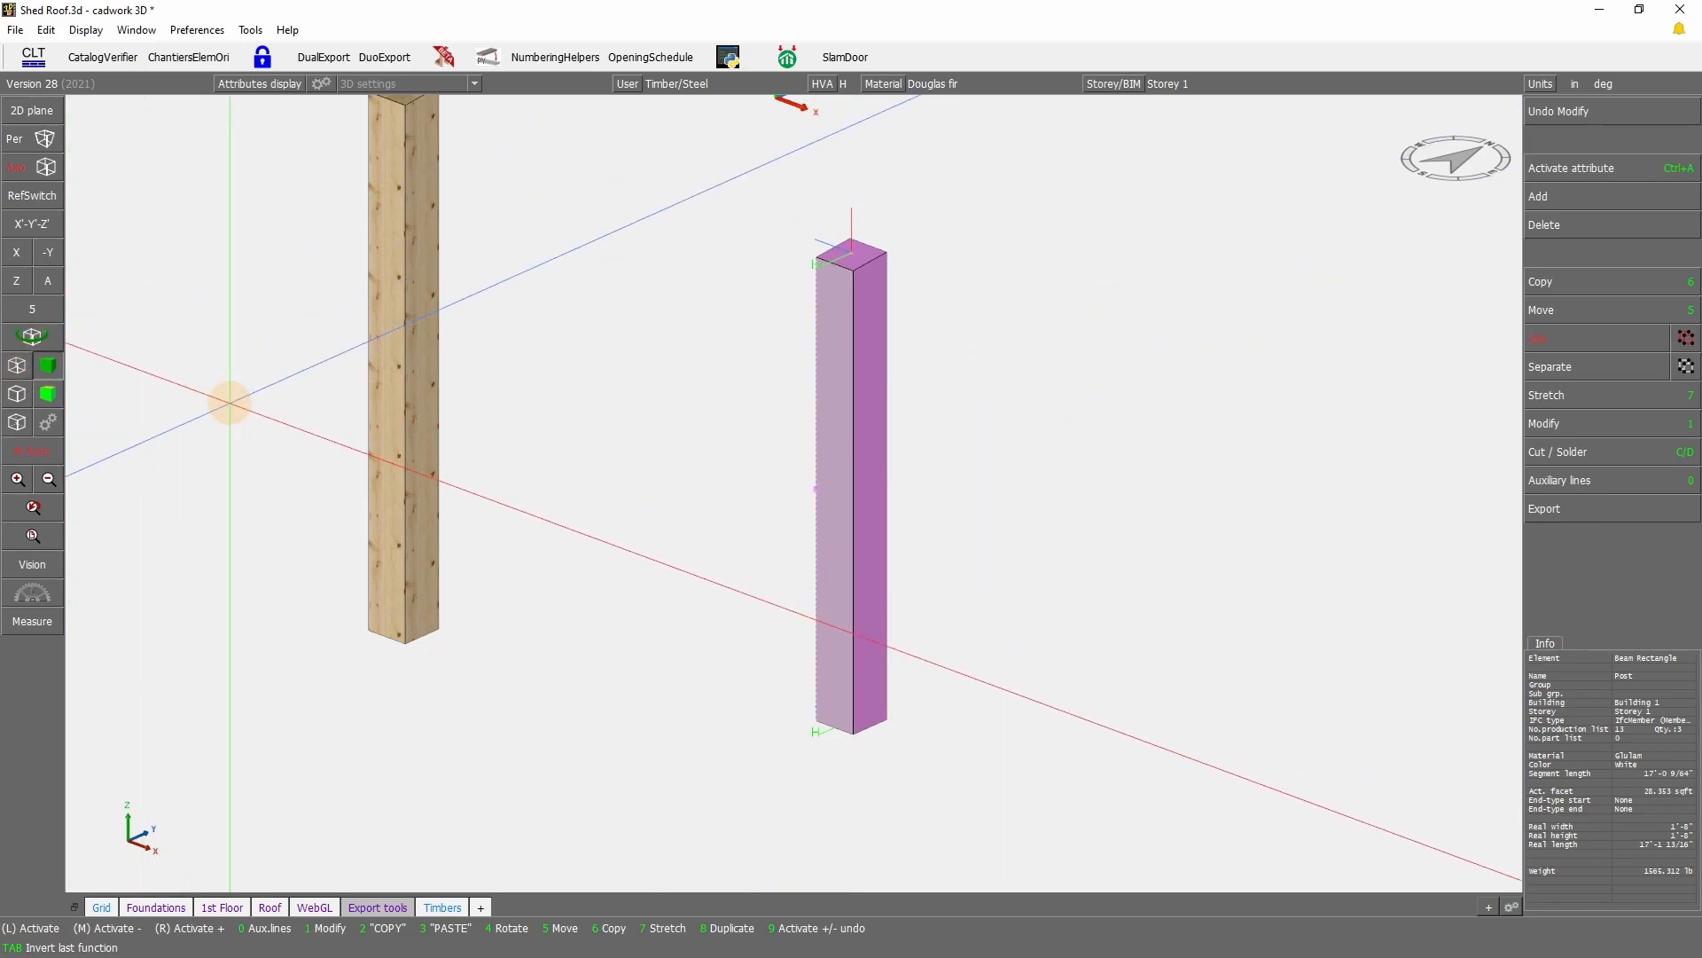
pyautogui.hotkey('shift', 'a')
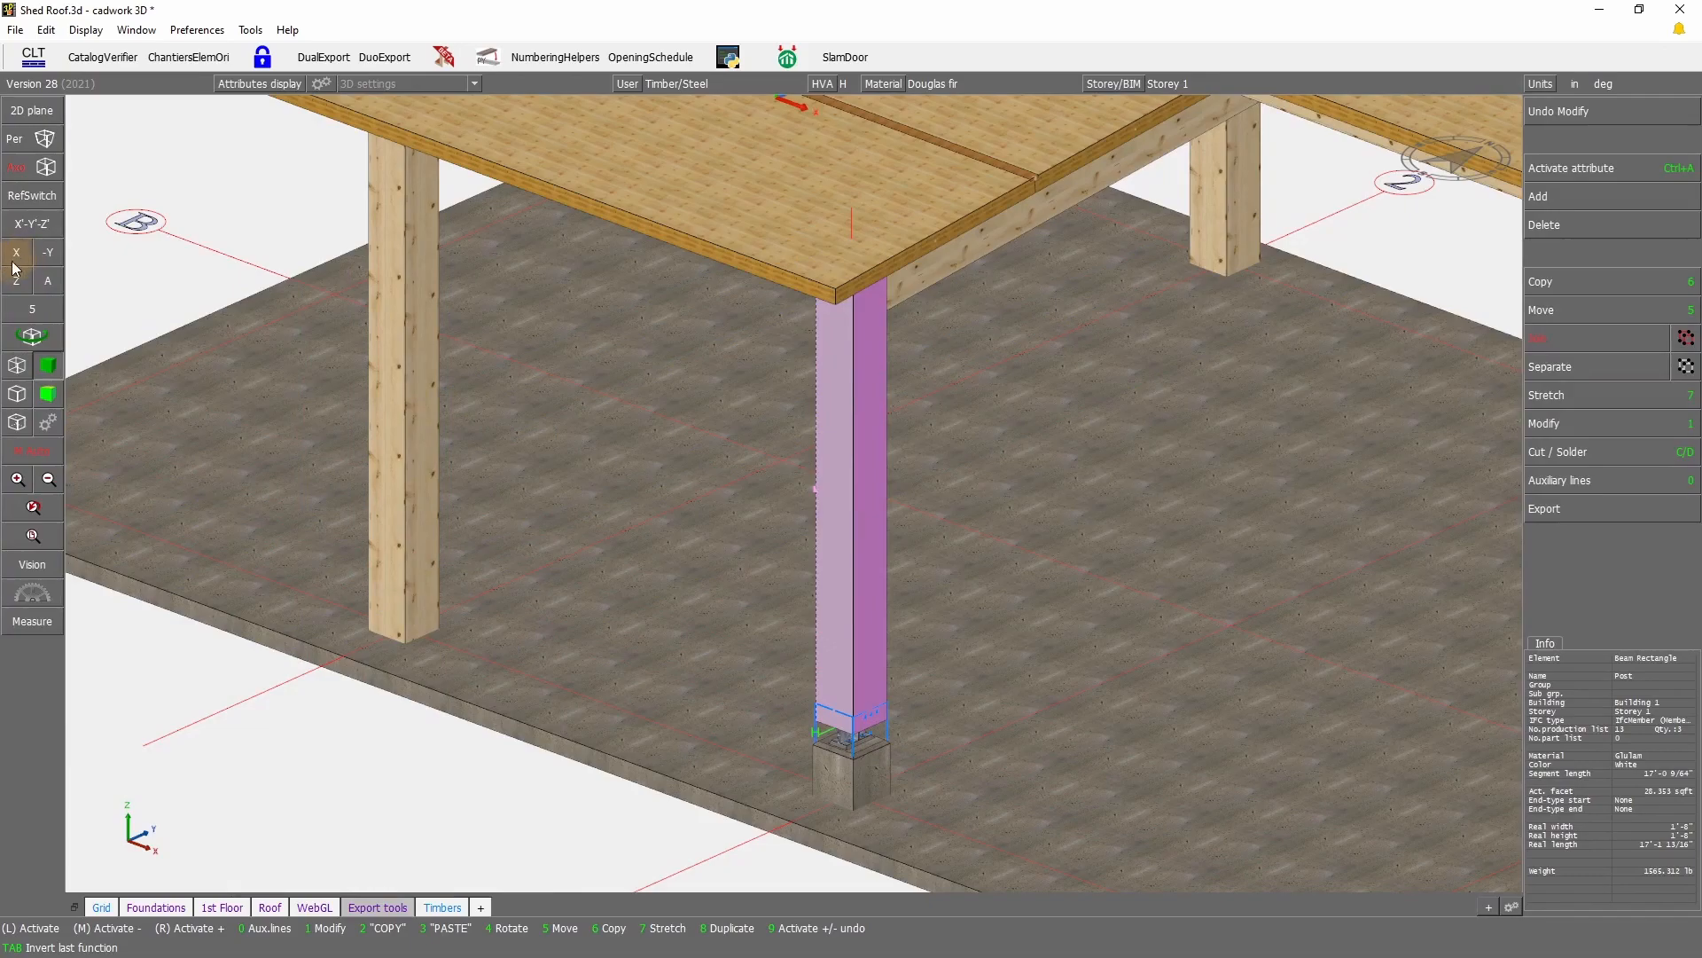
# Step: Examine in the -Y elevation how the bottoms of the two posts differ, and return to a rotated 3D view
pyautogui.click(47, 253)
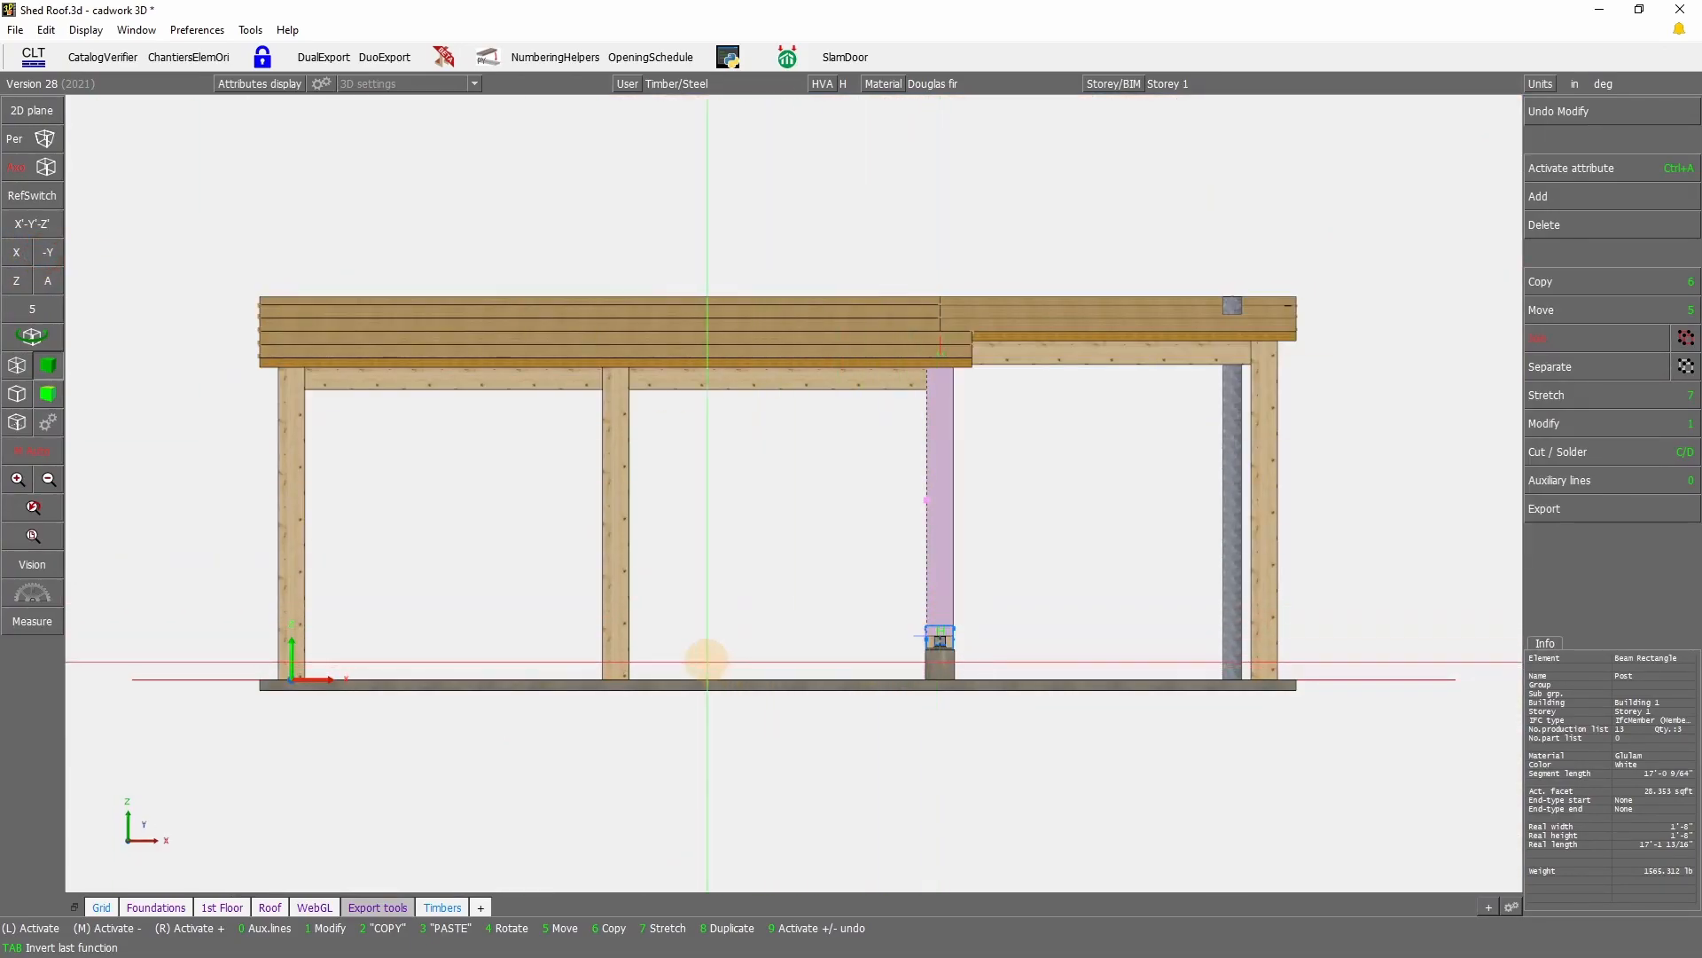
pyautogui.scroll(4, 794, 493)
pyautogui.scroll(-2, 794, 493)
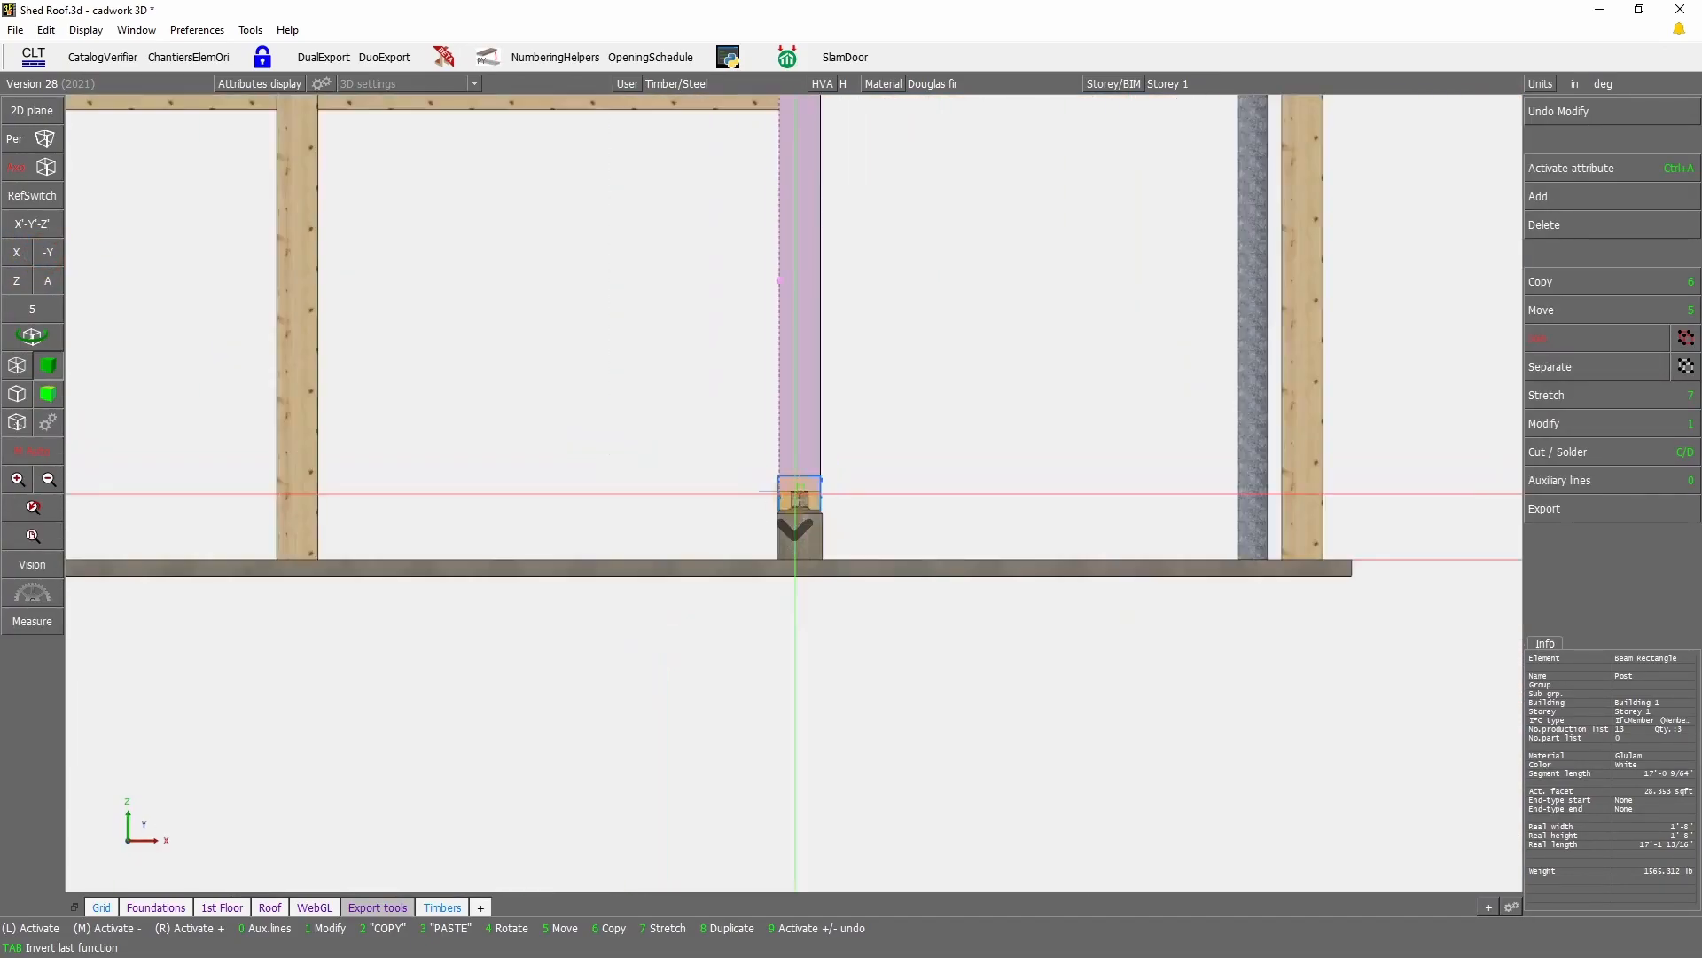
pyautogui.scroll(2, 794, 493)
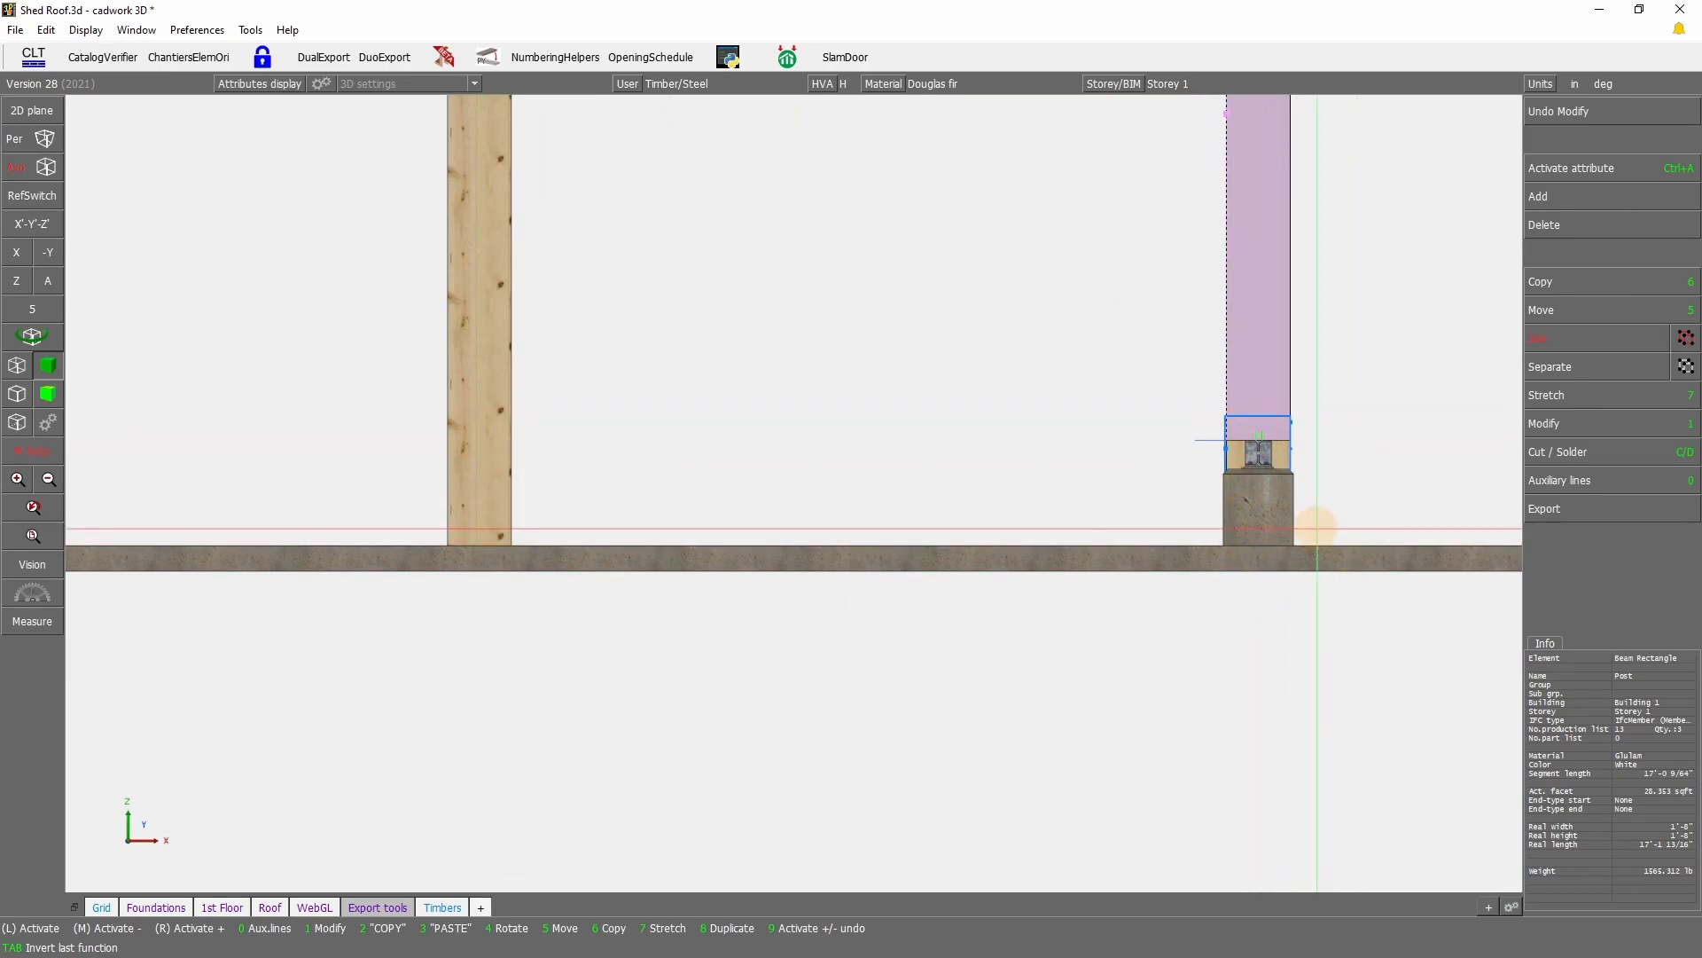
pyautogui.moveTo(447, 544)
pyautogui.mouseDown()
pyautogui.moveTo(535, 696)
pyautogui.moveTo(533, 741)
pyautogui.mouseUp()
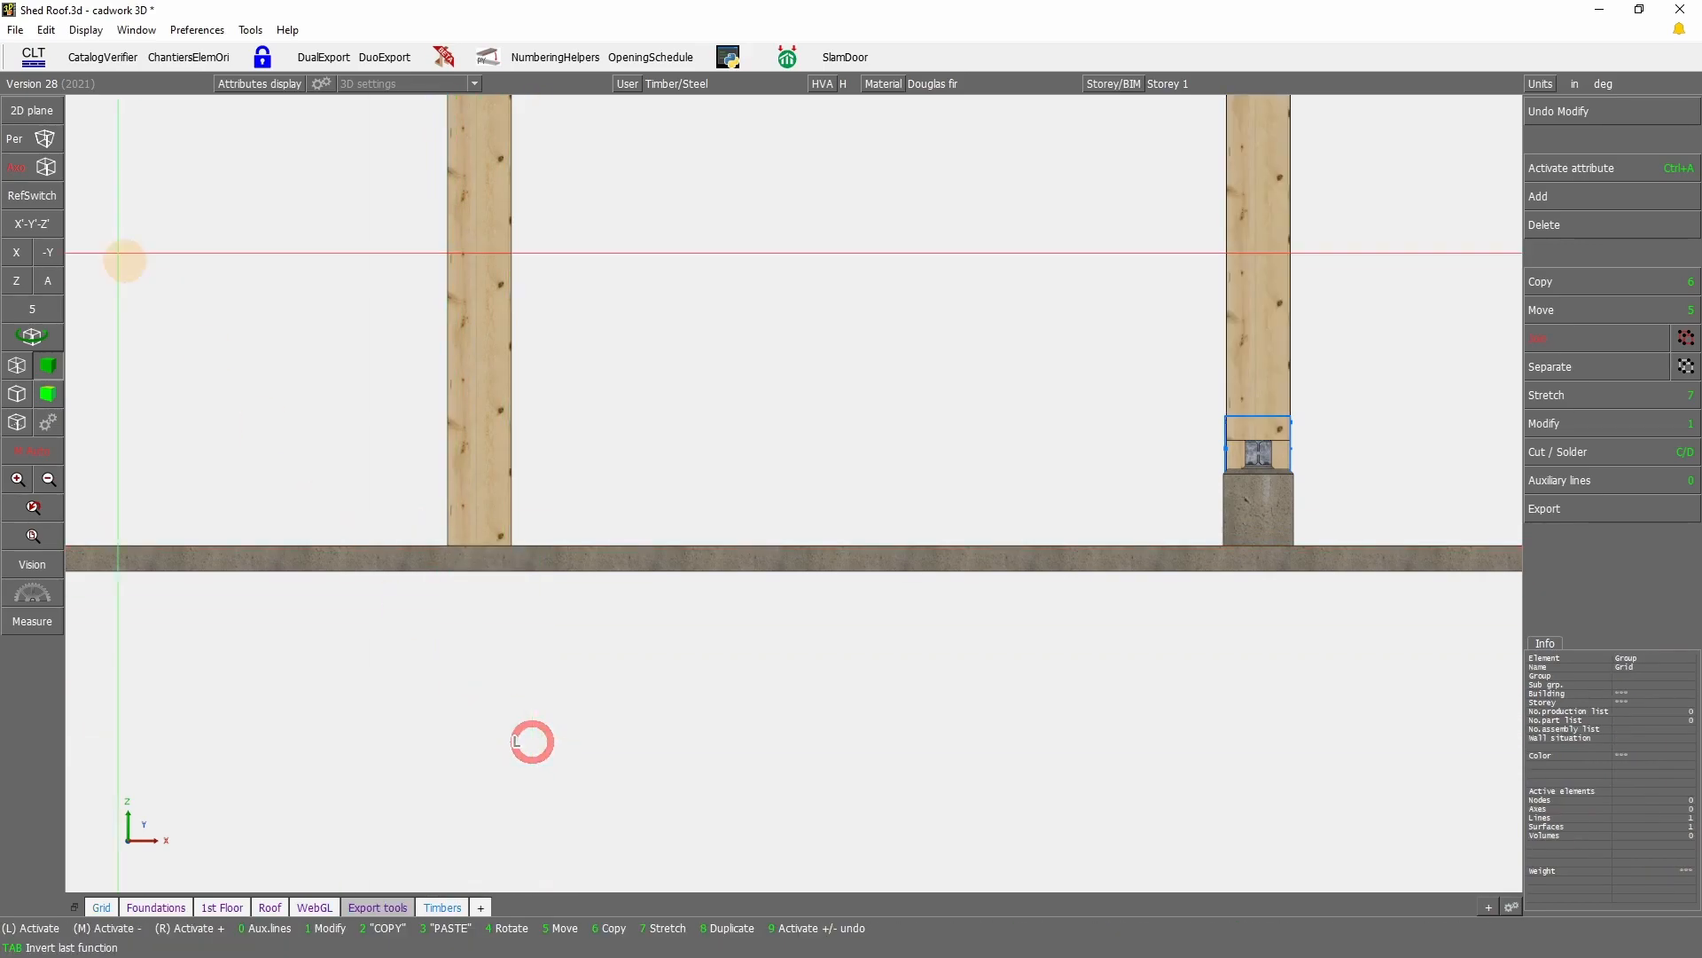
pyautogui.click(32, 336)
pyautogui.rightClick(794, 492)
pyautogui.scroll(-2, 848, 509)
pyautogui.scroll(2, 546, 568)
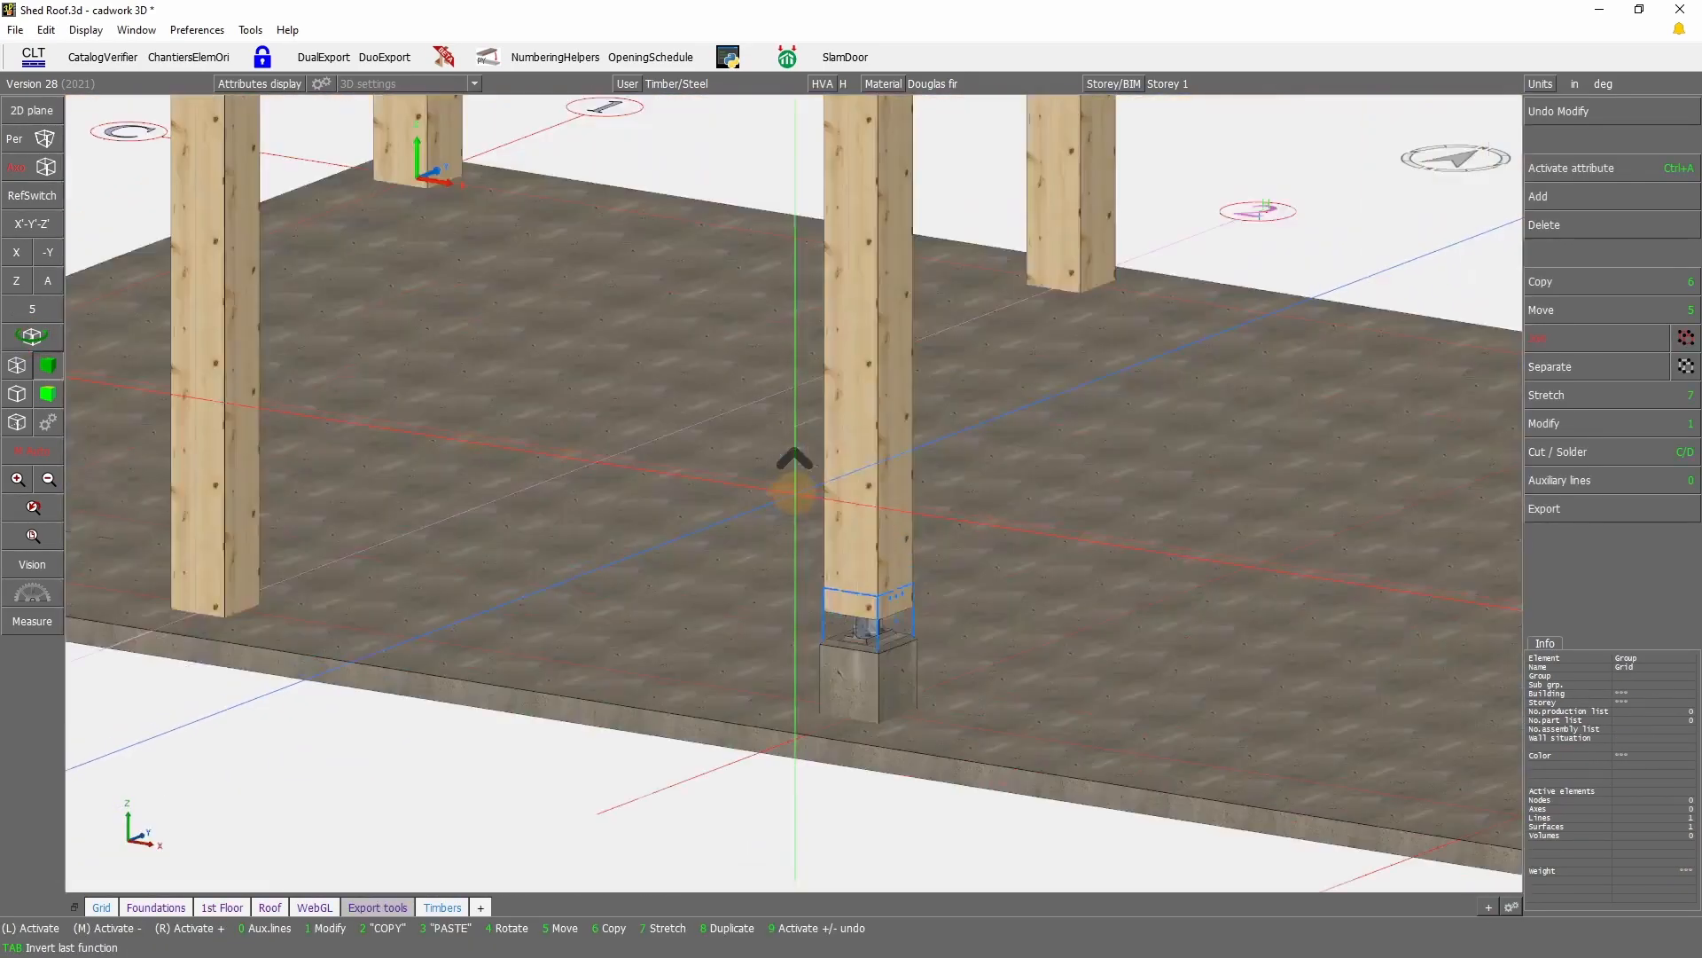
# Step: Copy container WA-1 by reference from its post to the neighbouring front-edge post, moving its associations and skipping the connector axis check
pyautogui.click(837, 628)
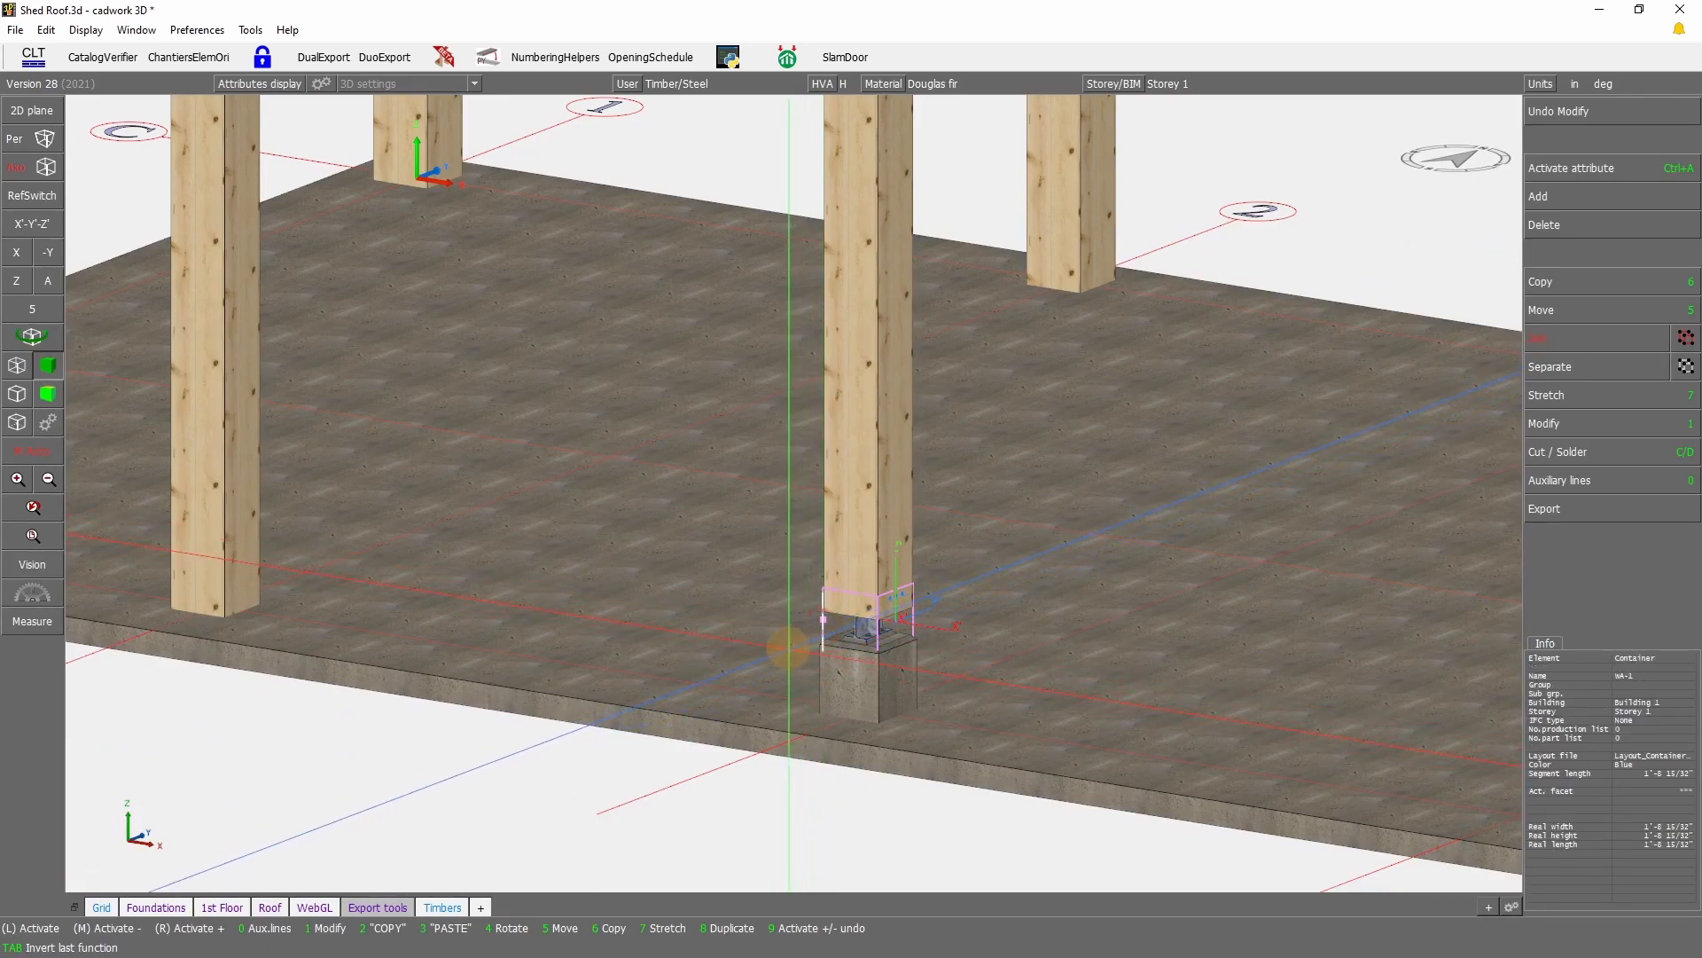
pyautogui.write('66h')
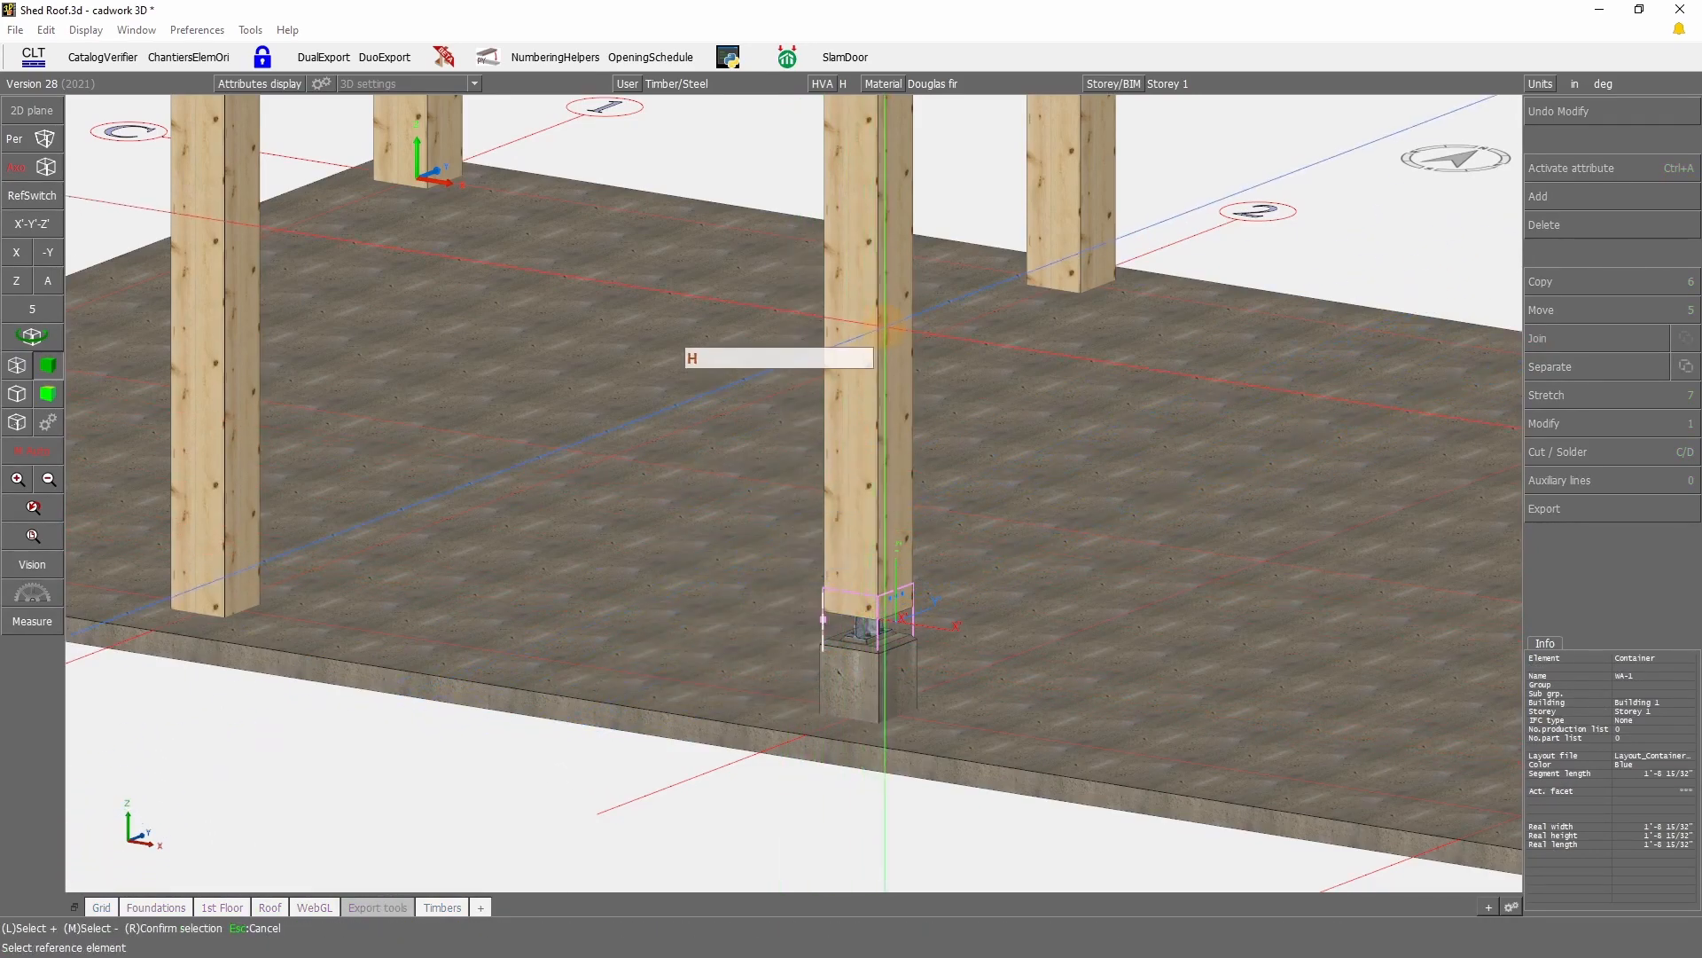
pyautogui.click(878, 331)
pyautogui.rightClick(412, 752)
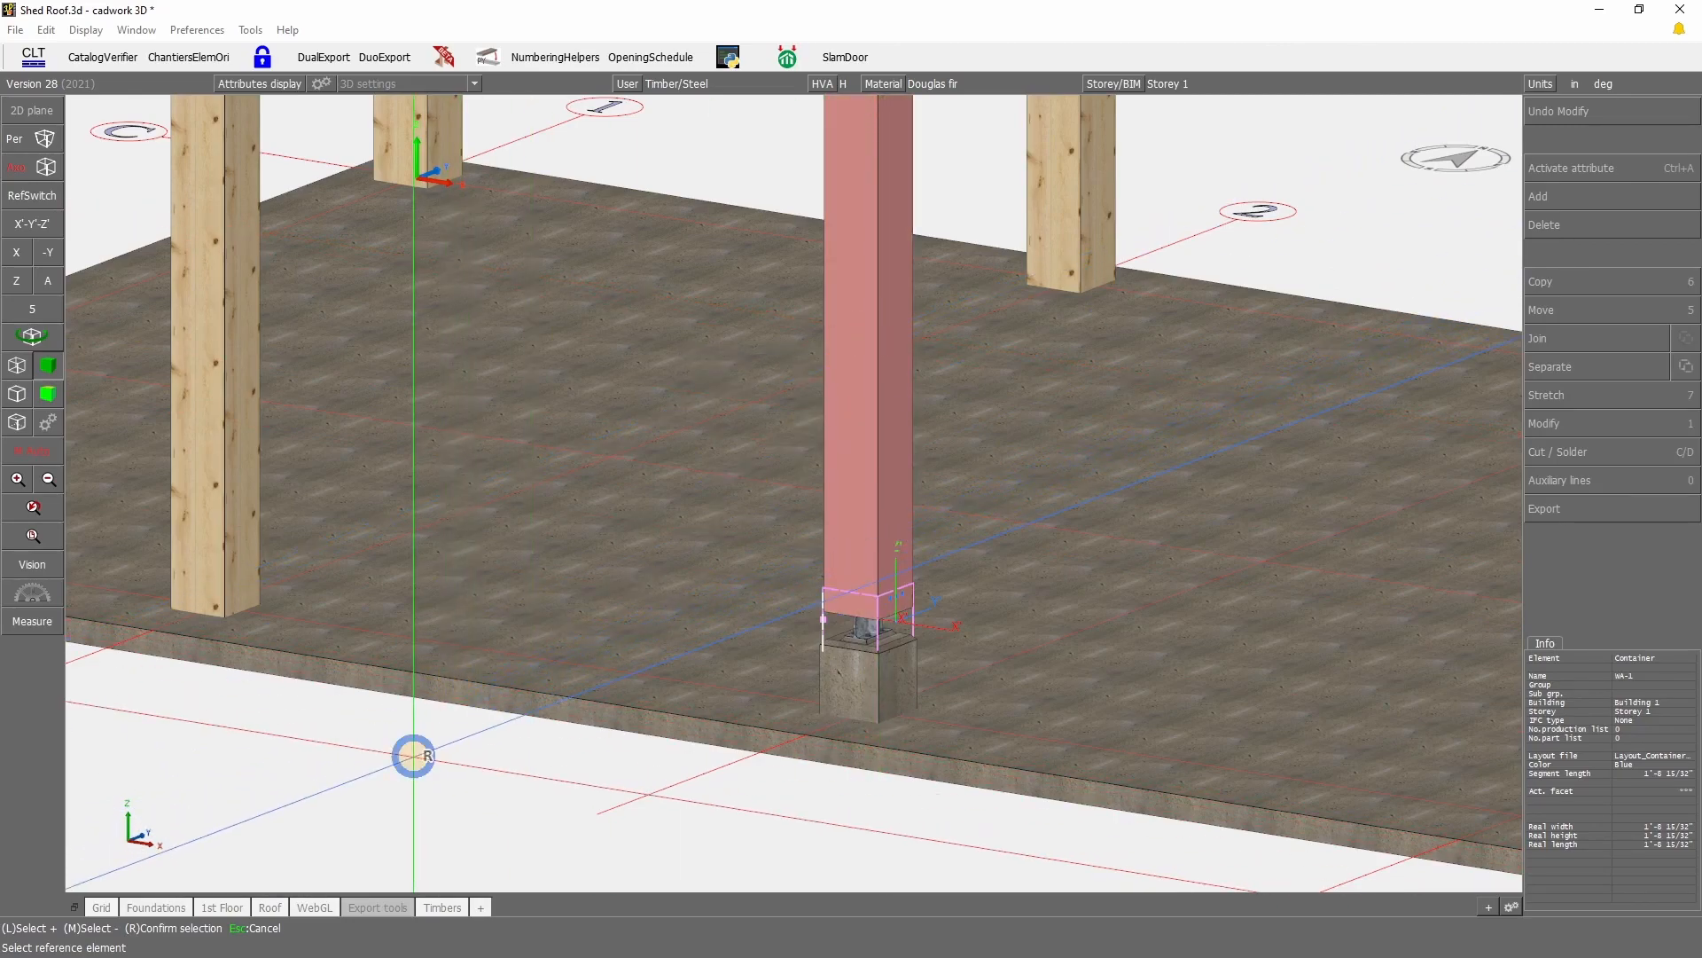
pyautogui.click(228, 532)
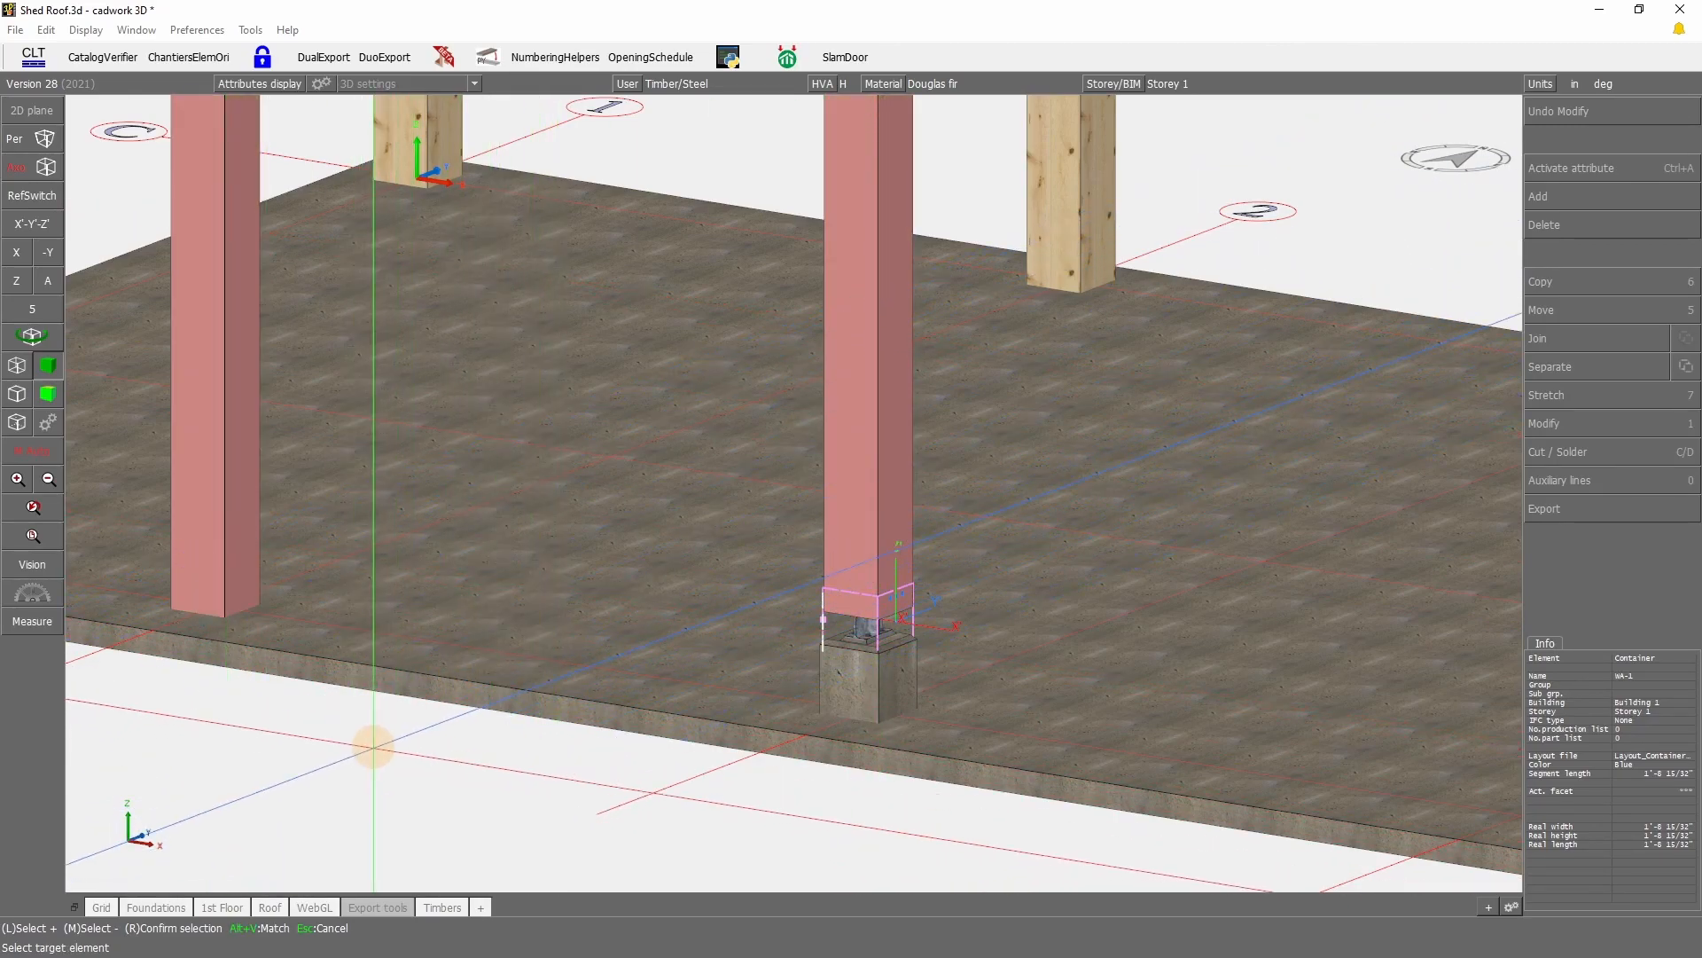
pyautogui.rightClick(374, 748)
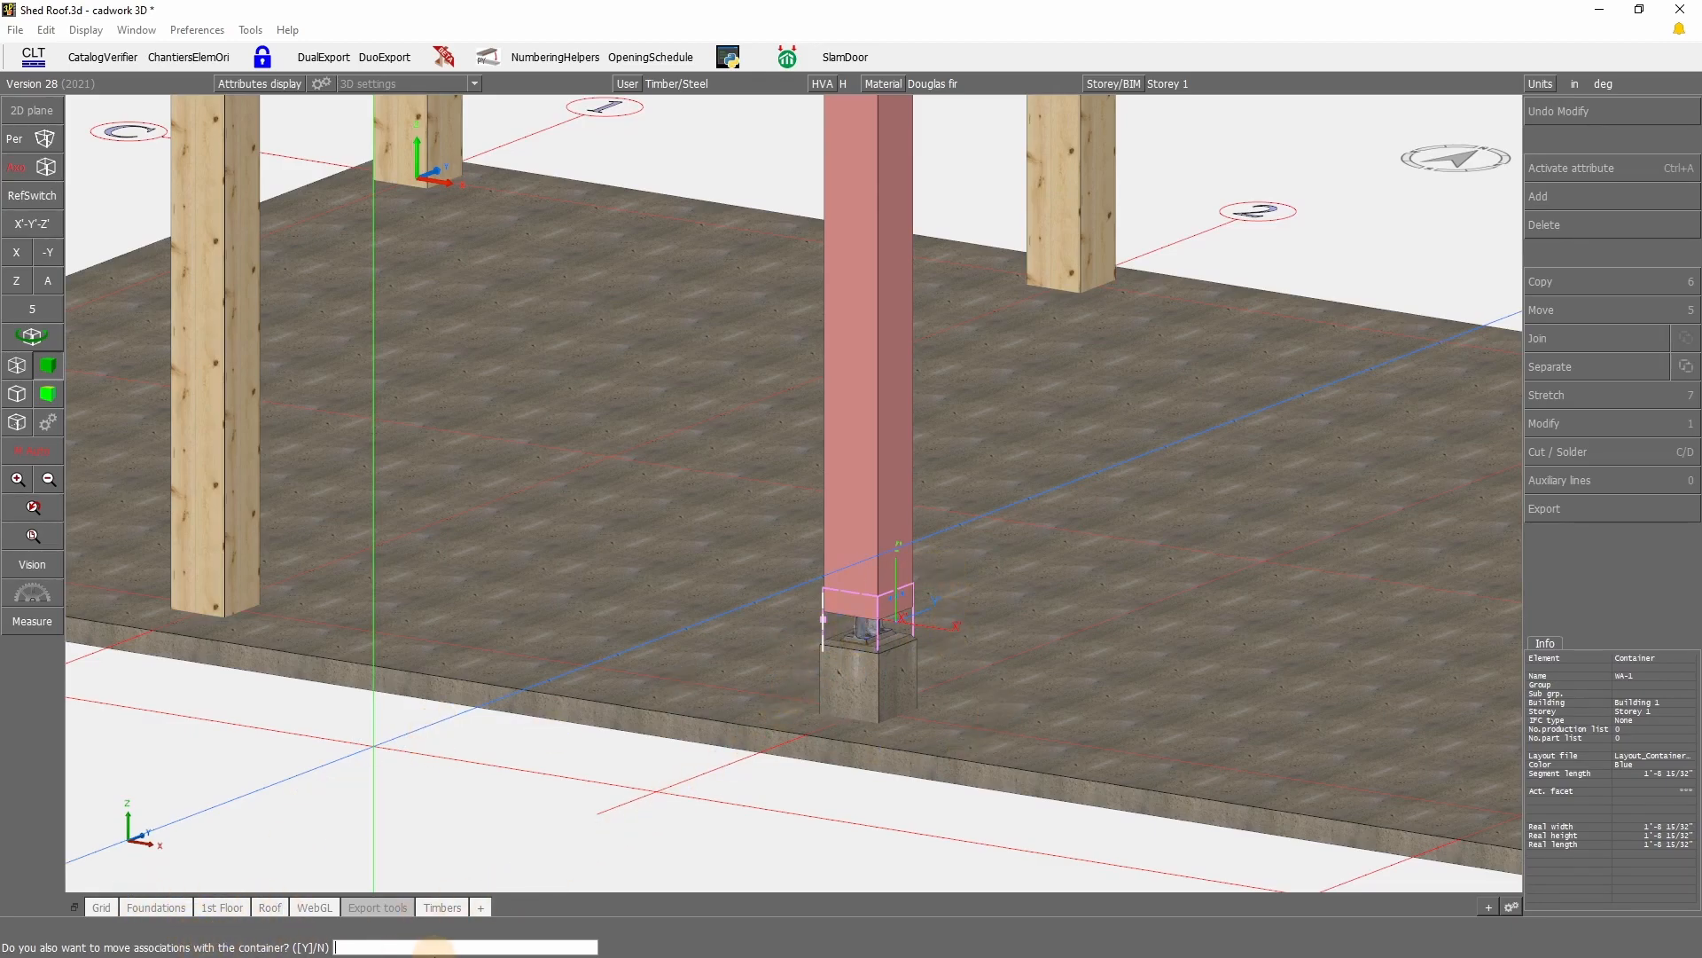
pyautogui.rightClick(380, 777)
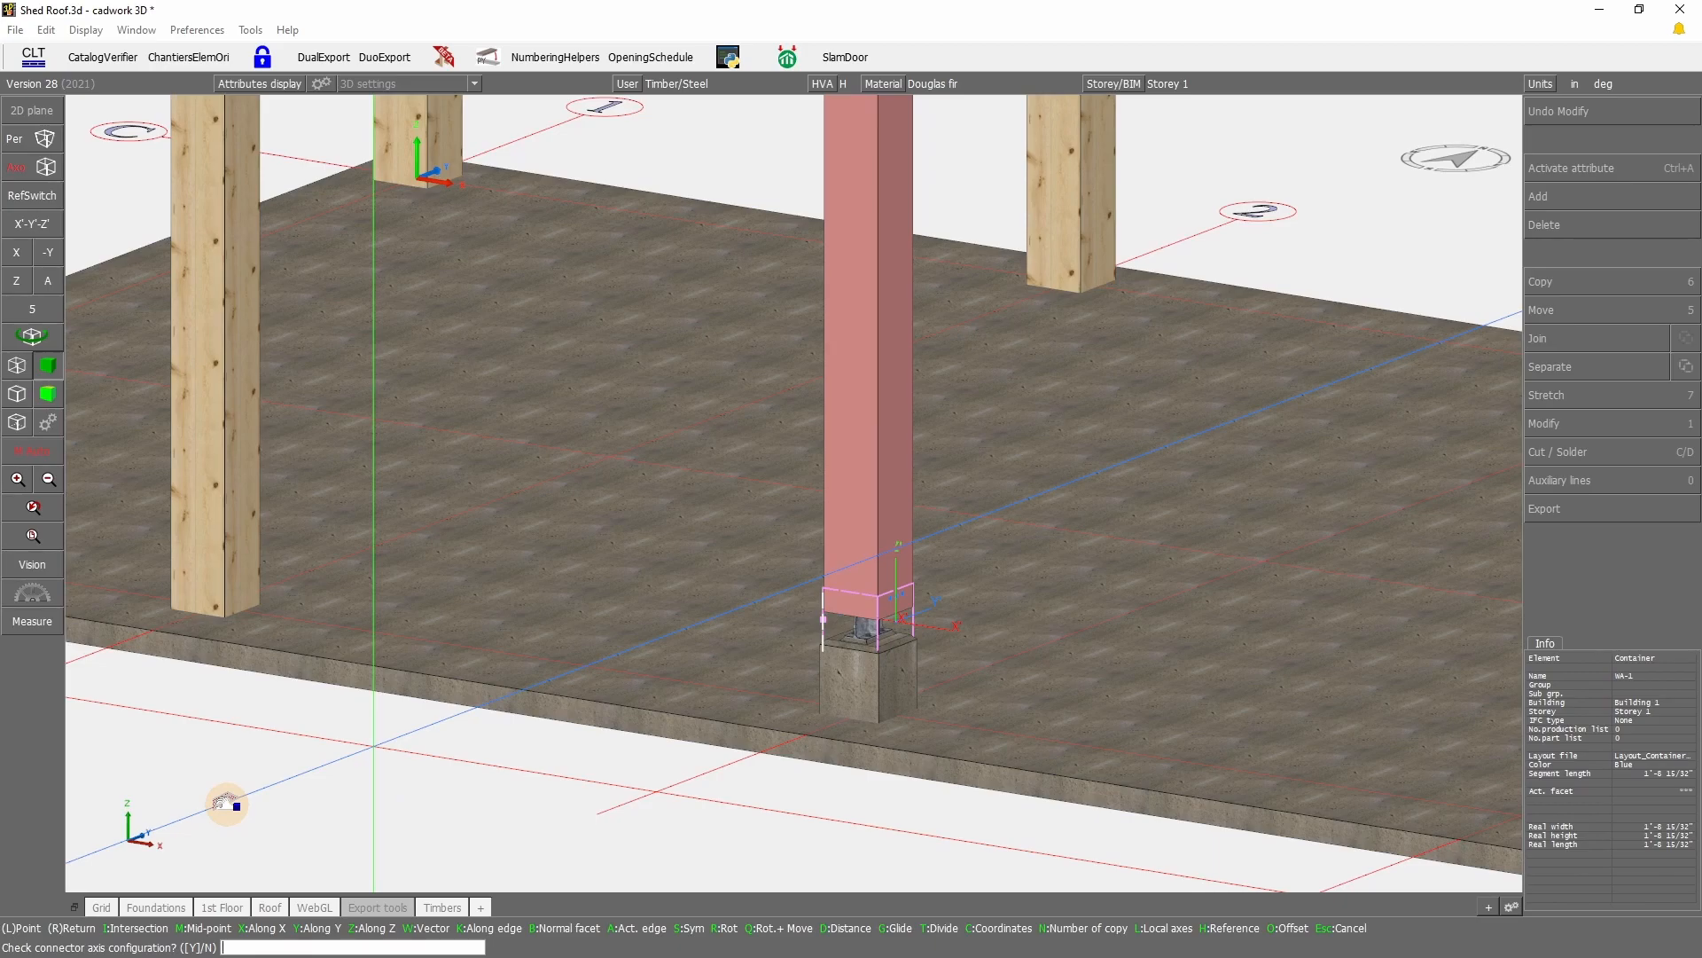
pyautogui.write('n')
pyautogui.rightClick(227, 805)
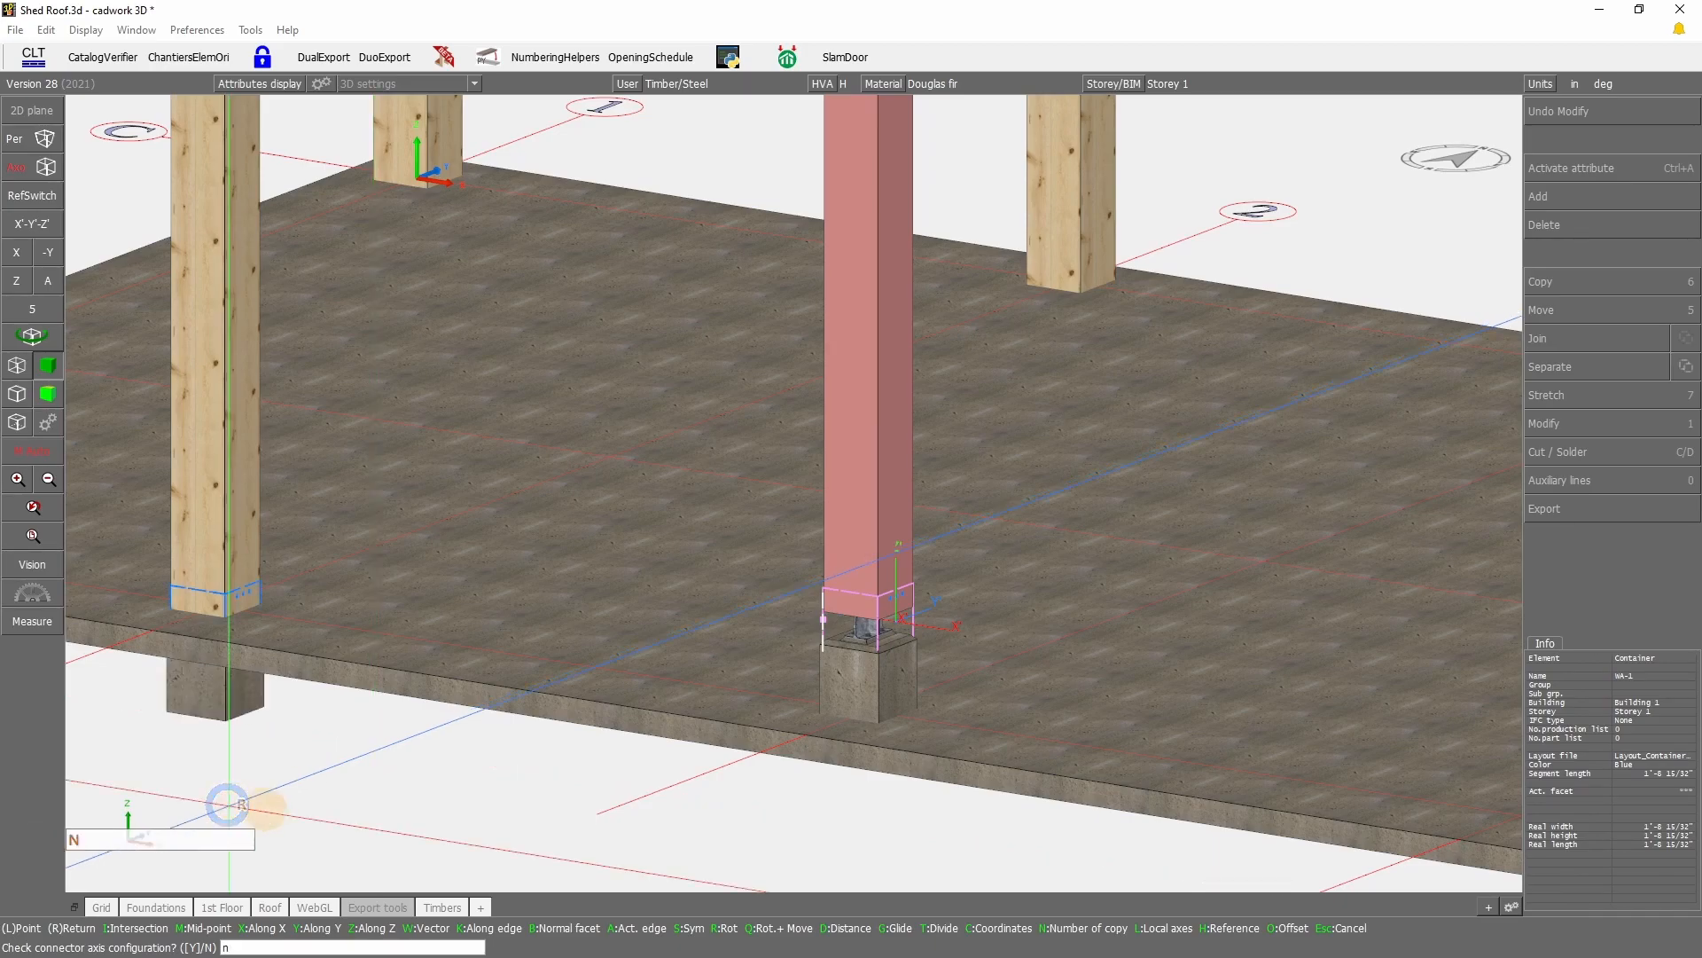
# Step: Inspect the base copied under the neighbouring post and delete this copy
pyautogui.scroll(3, 211, 595)
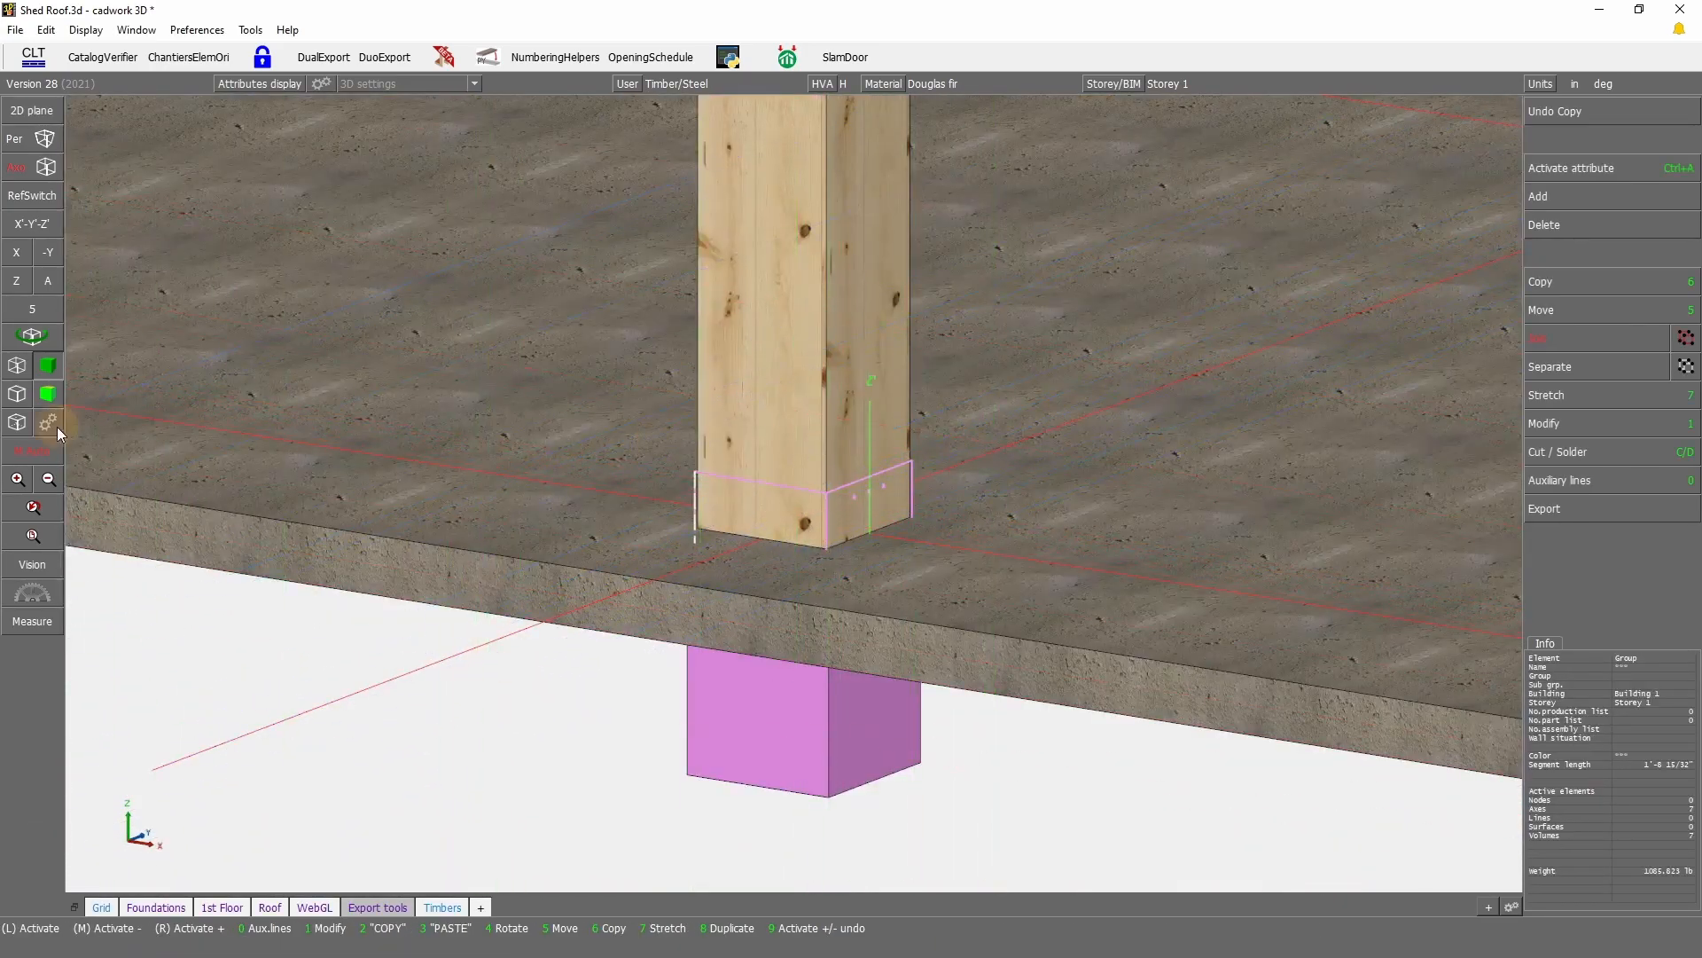
pyautogui.click(44, 333)
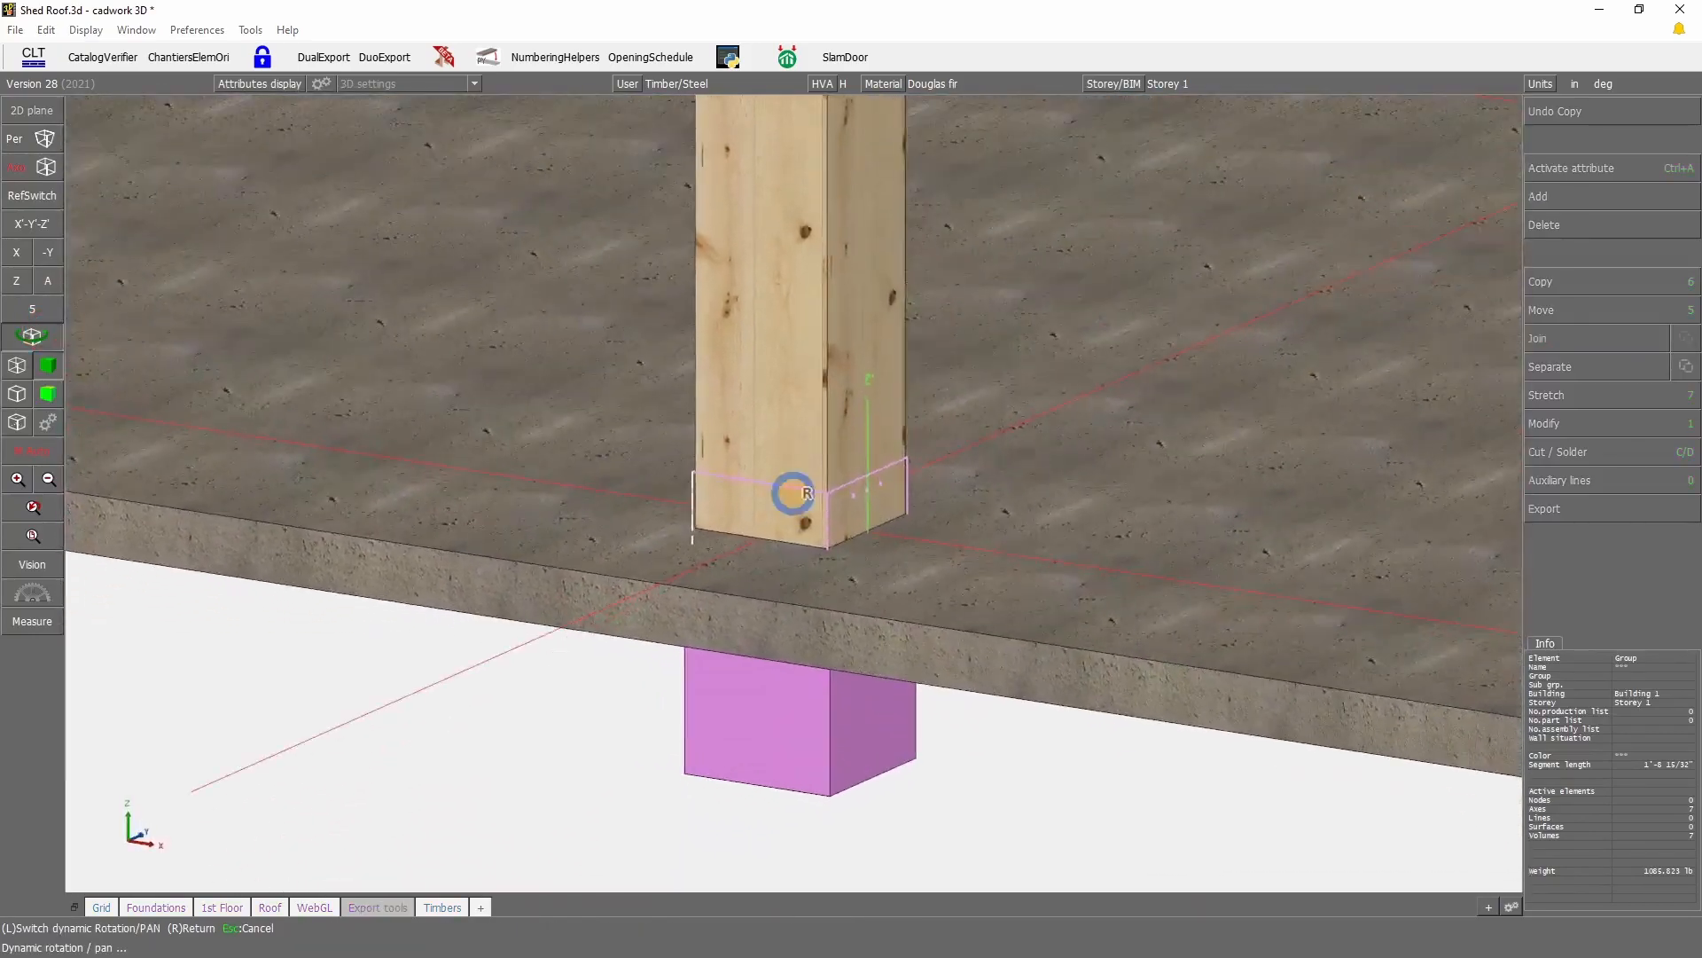
pyautogui.press('Delete')
# Step: Activate all elements sharing the posts' name, isolate them, and take the post above the steel base out of the selection
pyautogui.scroll(-5, 905, 575)
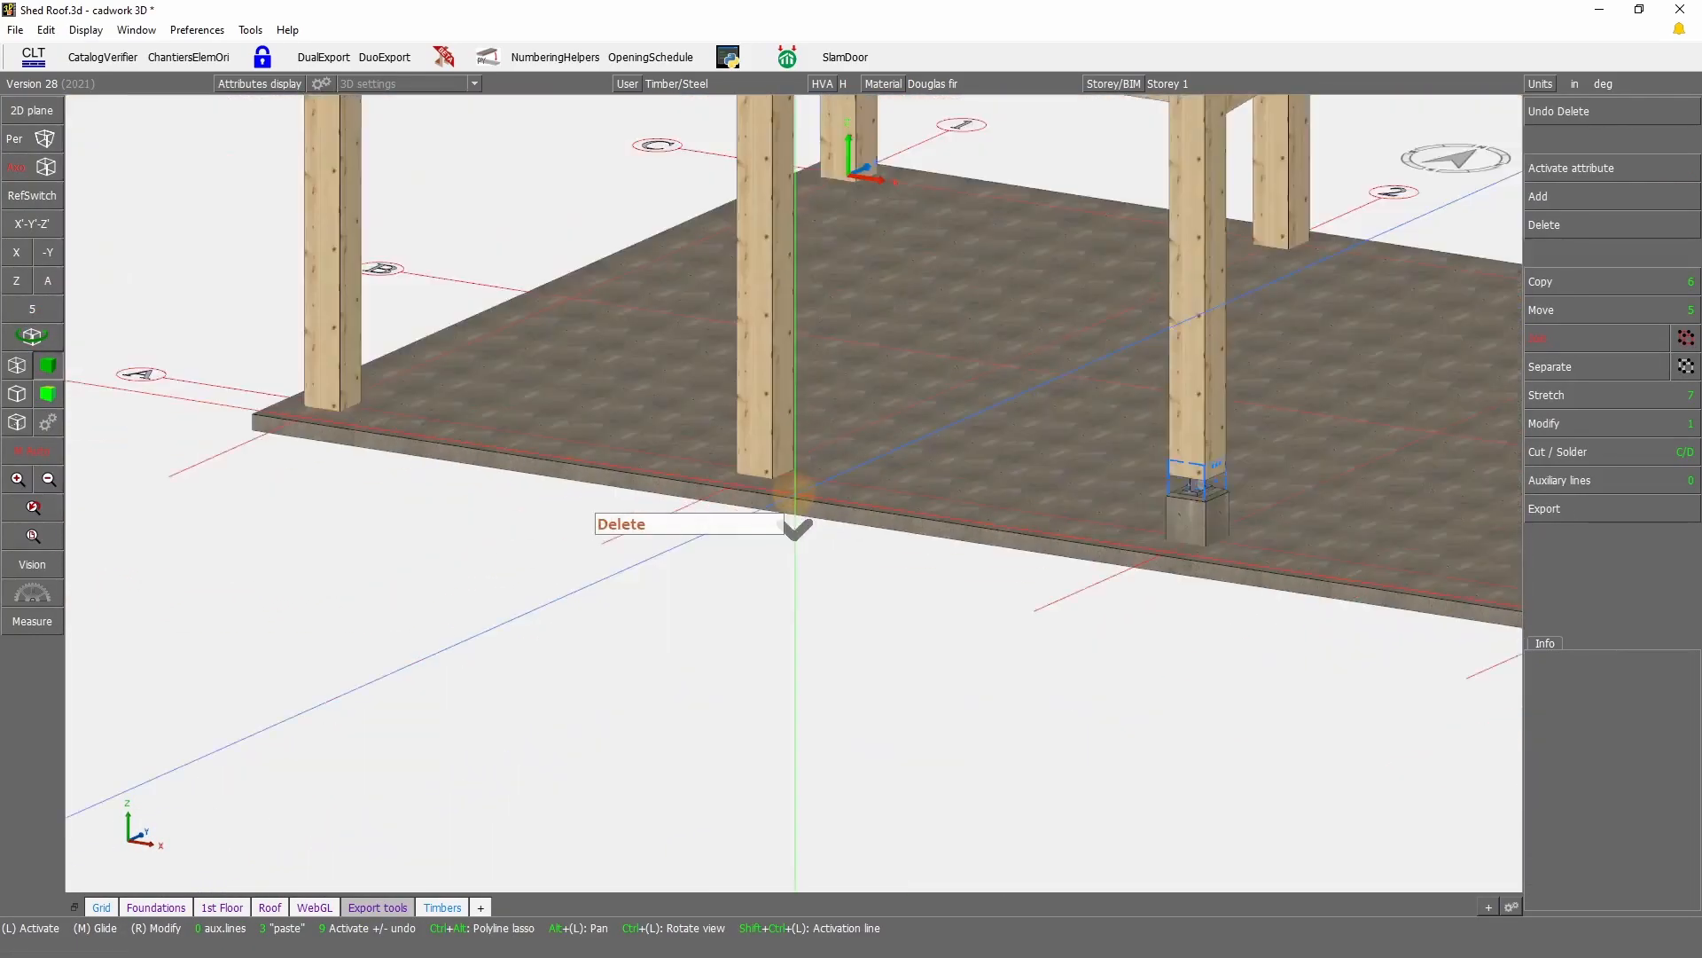
pyautogui.scroll(-1, 1342, 497)
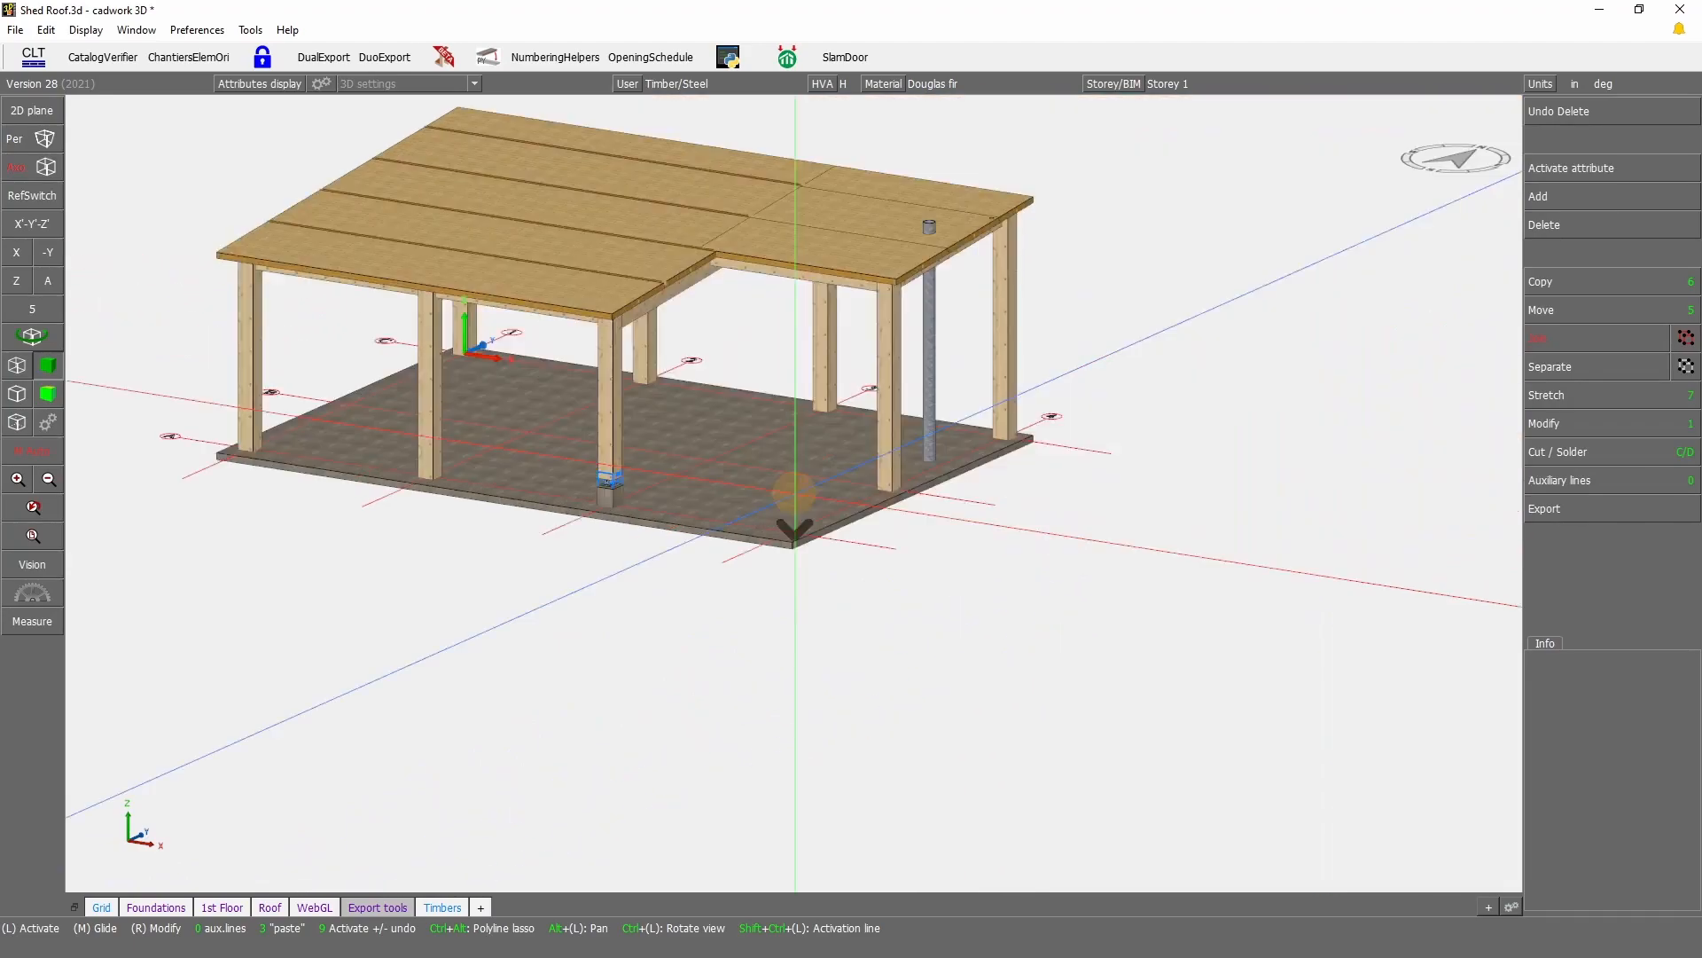
pyautogui.scroll(1, 720, 427)
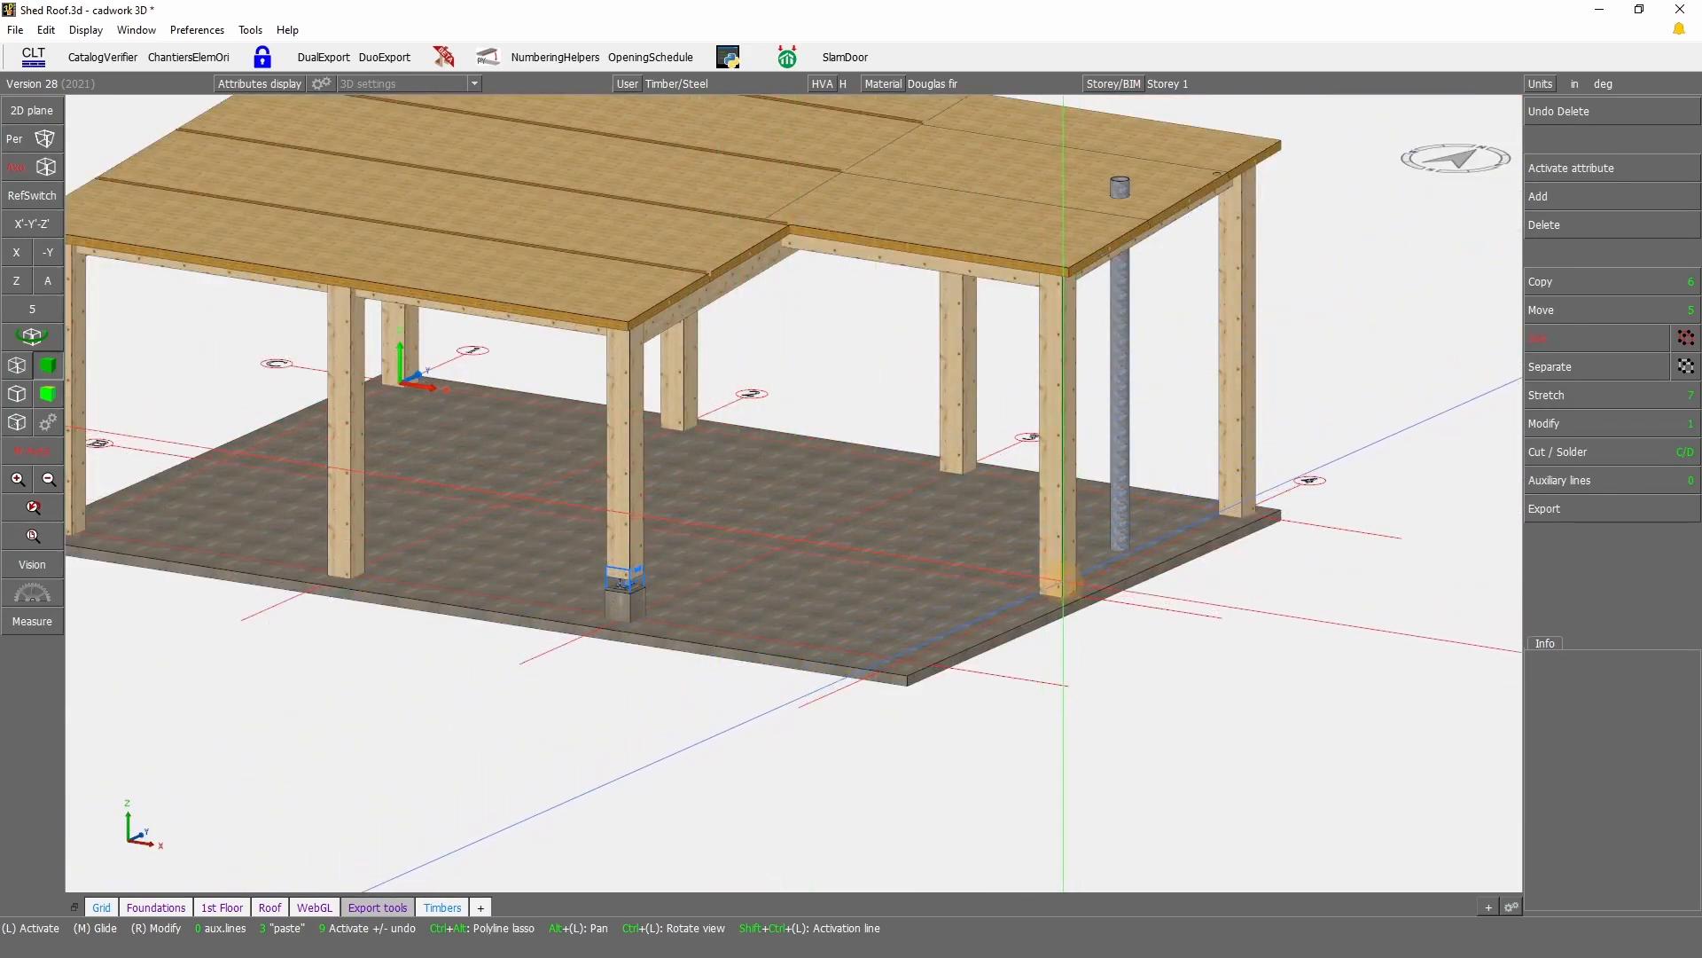
pyautogui.click(1053, 560)
pyautogui.rightClick(1228, 407)
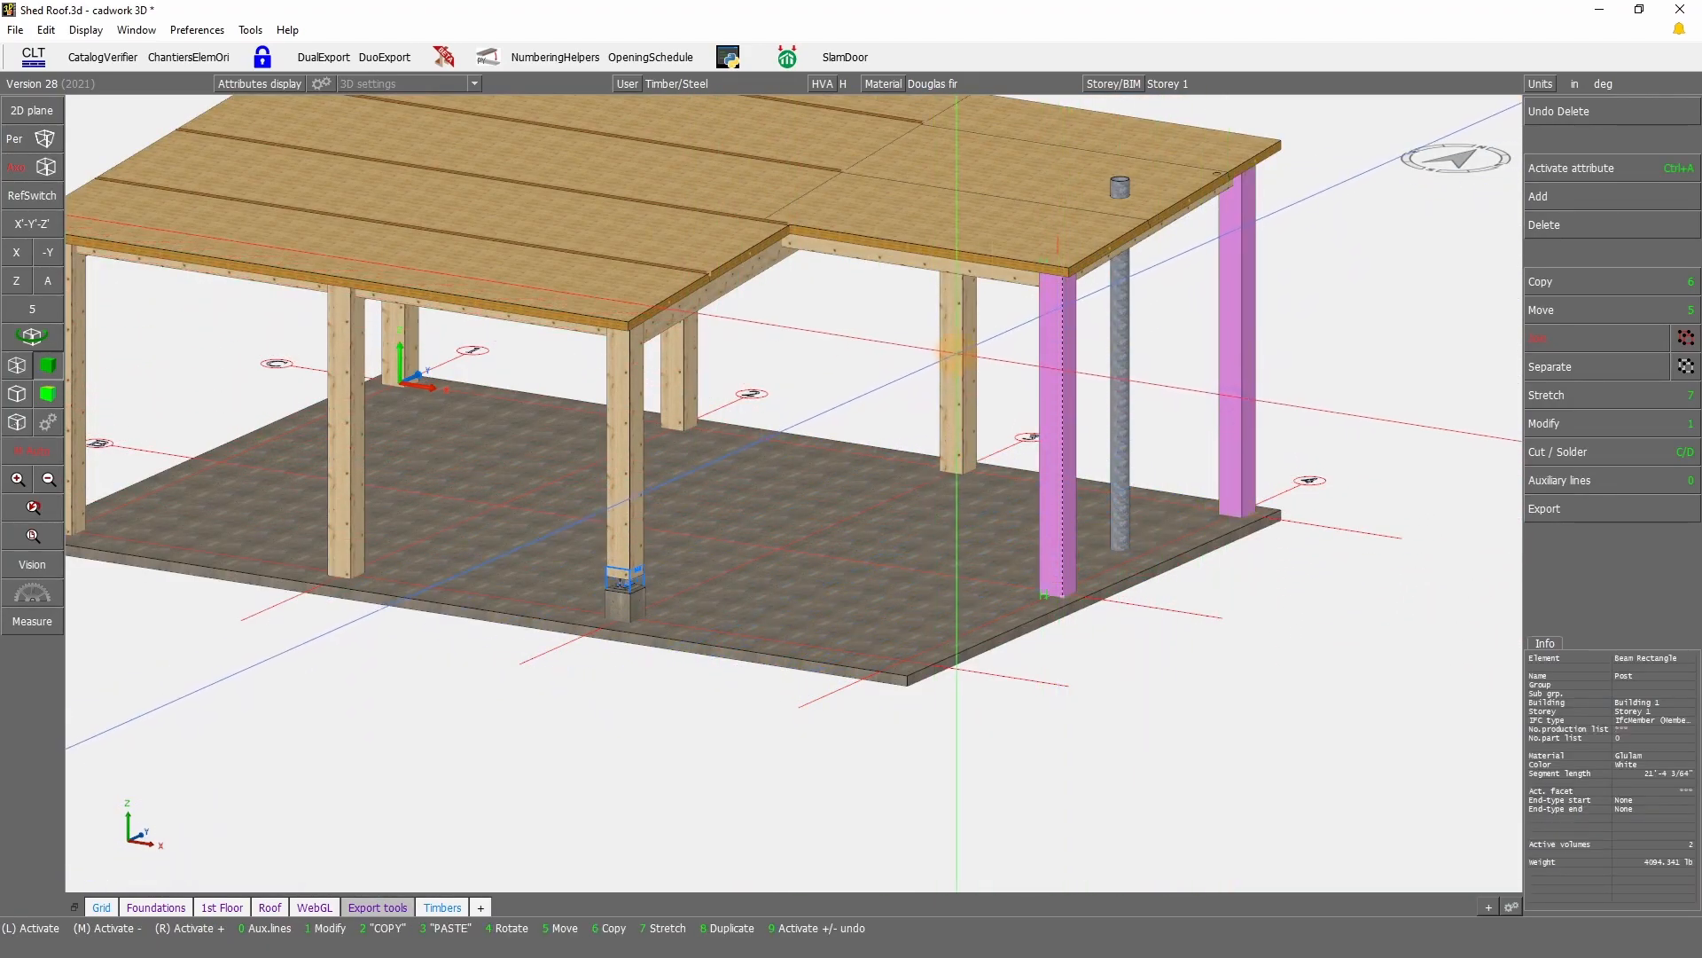
pyautogui.rightClick(954, 349)
pyautogui.hotkey('ctrl', 'a')
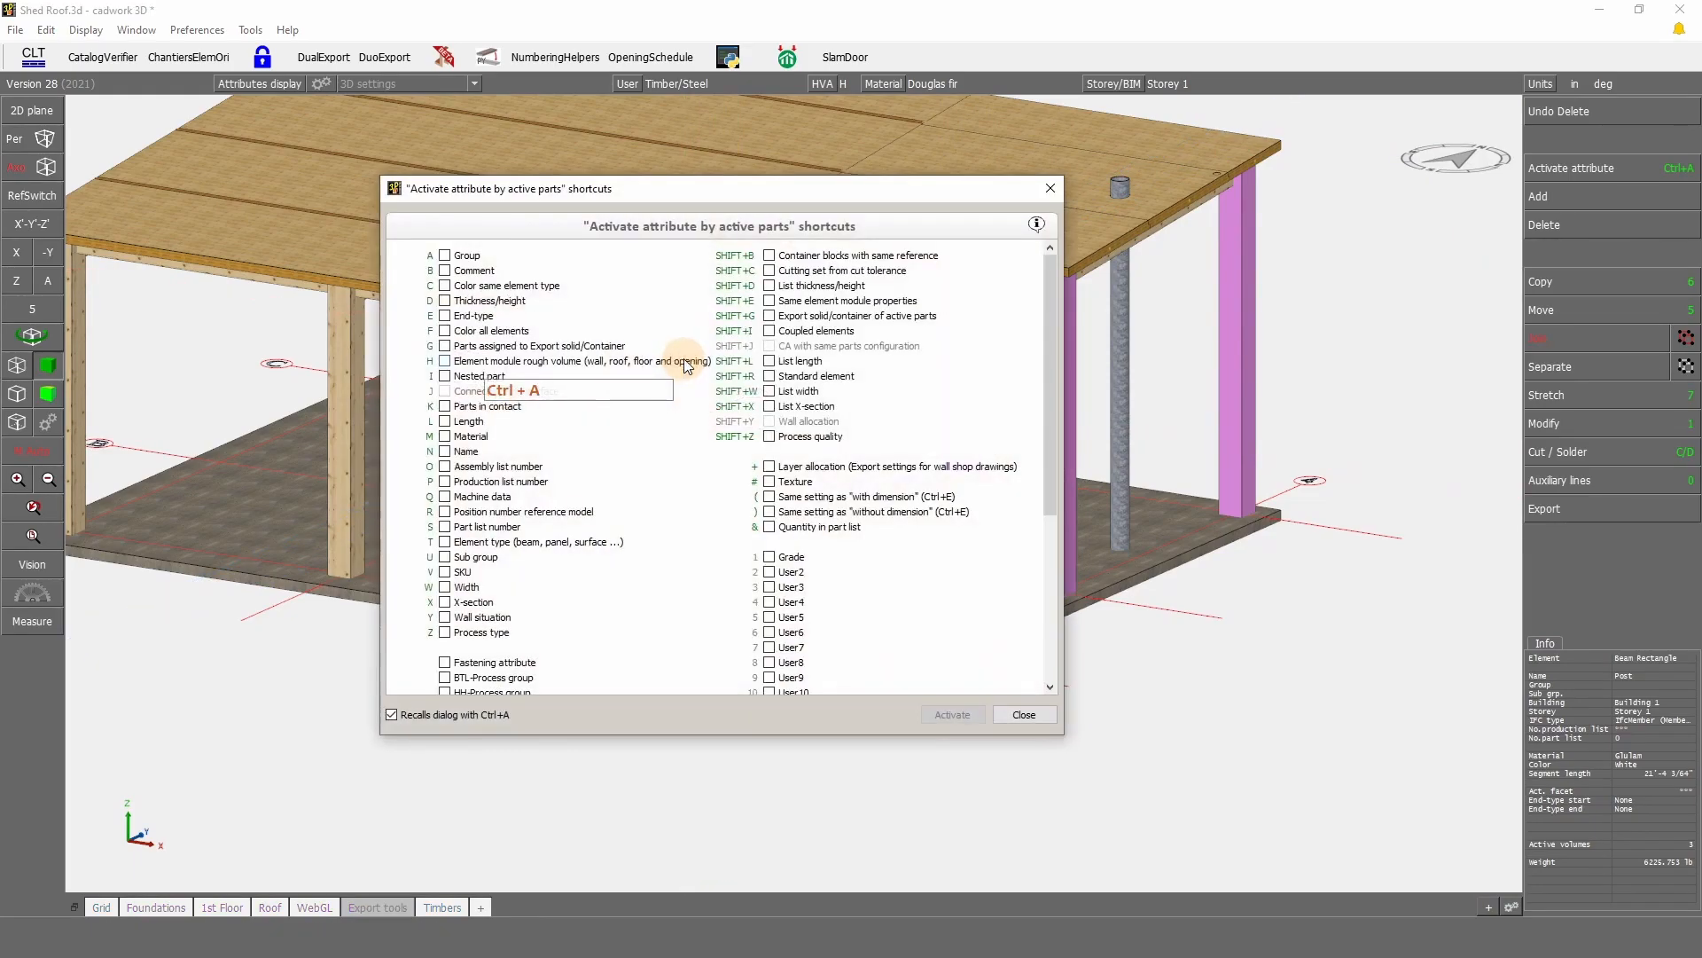
pyautogui.press('n')
pyautogui.press('KP_Divide')
pyautogui.middleClick(632, 483)
pyautogui.scroll(-4, 881, 488)
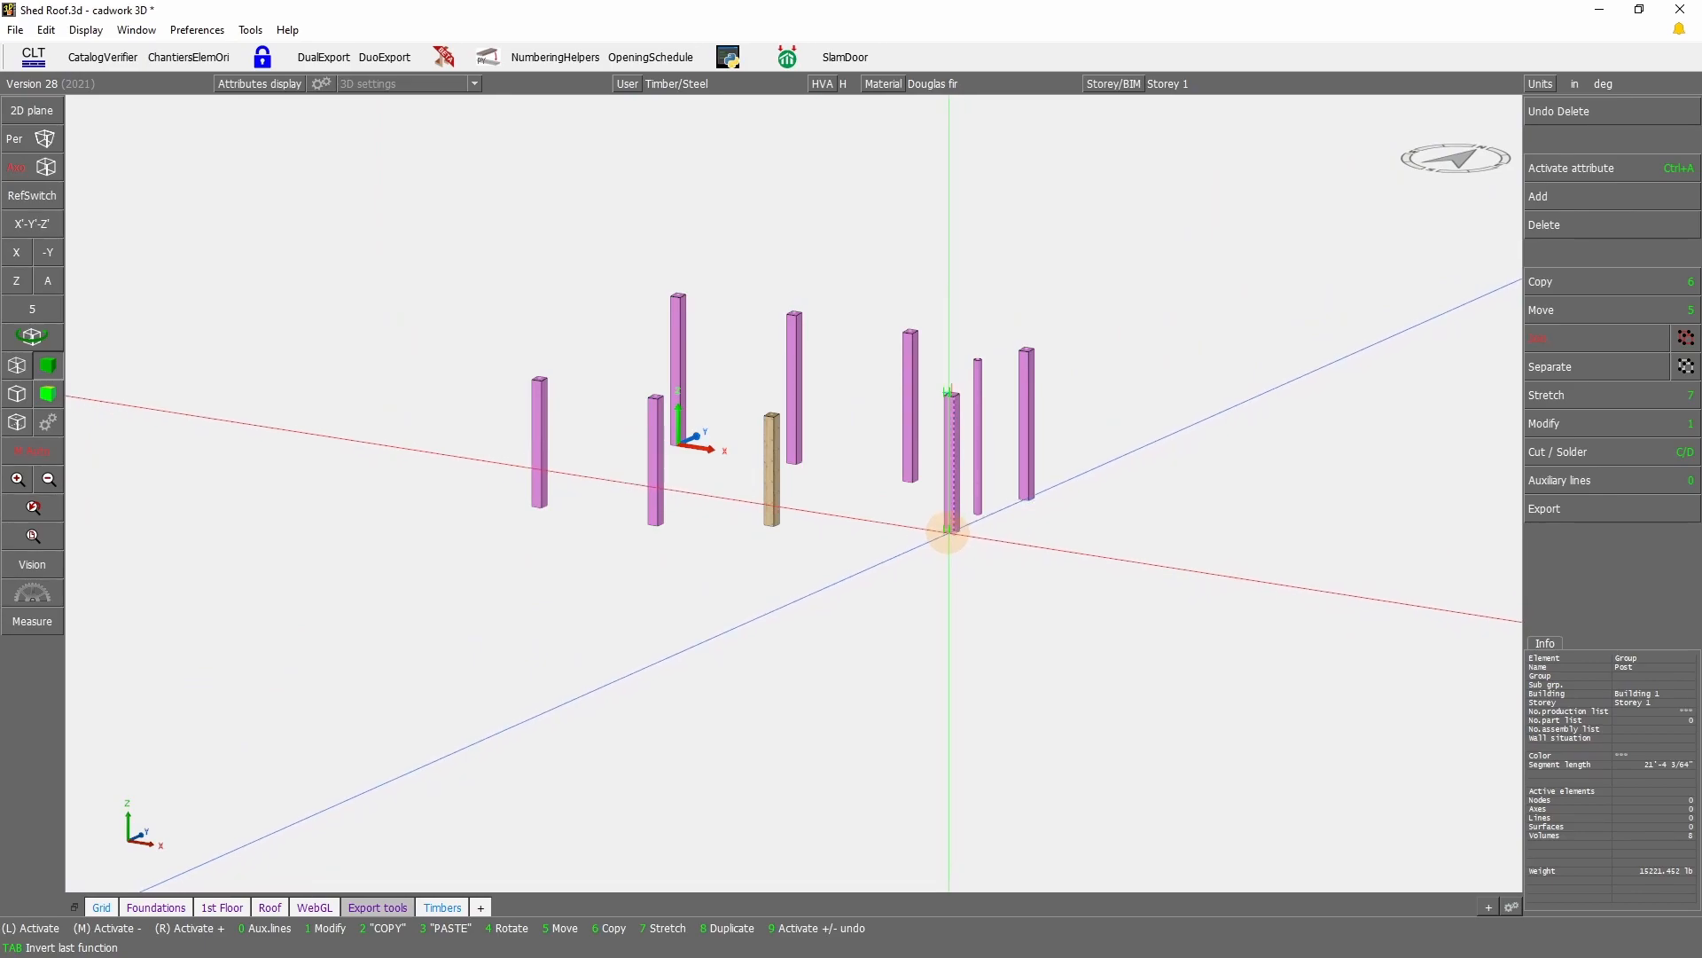
pyautogui.scroll(2, 949, 531)
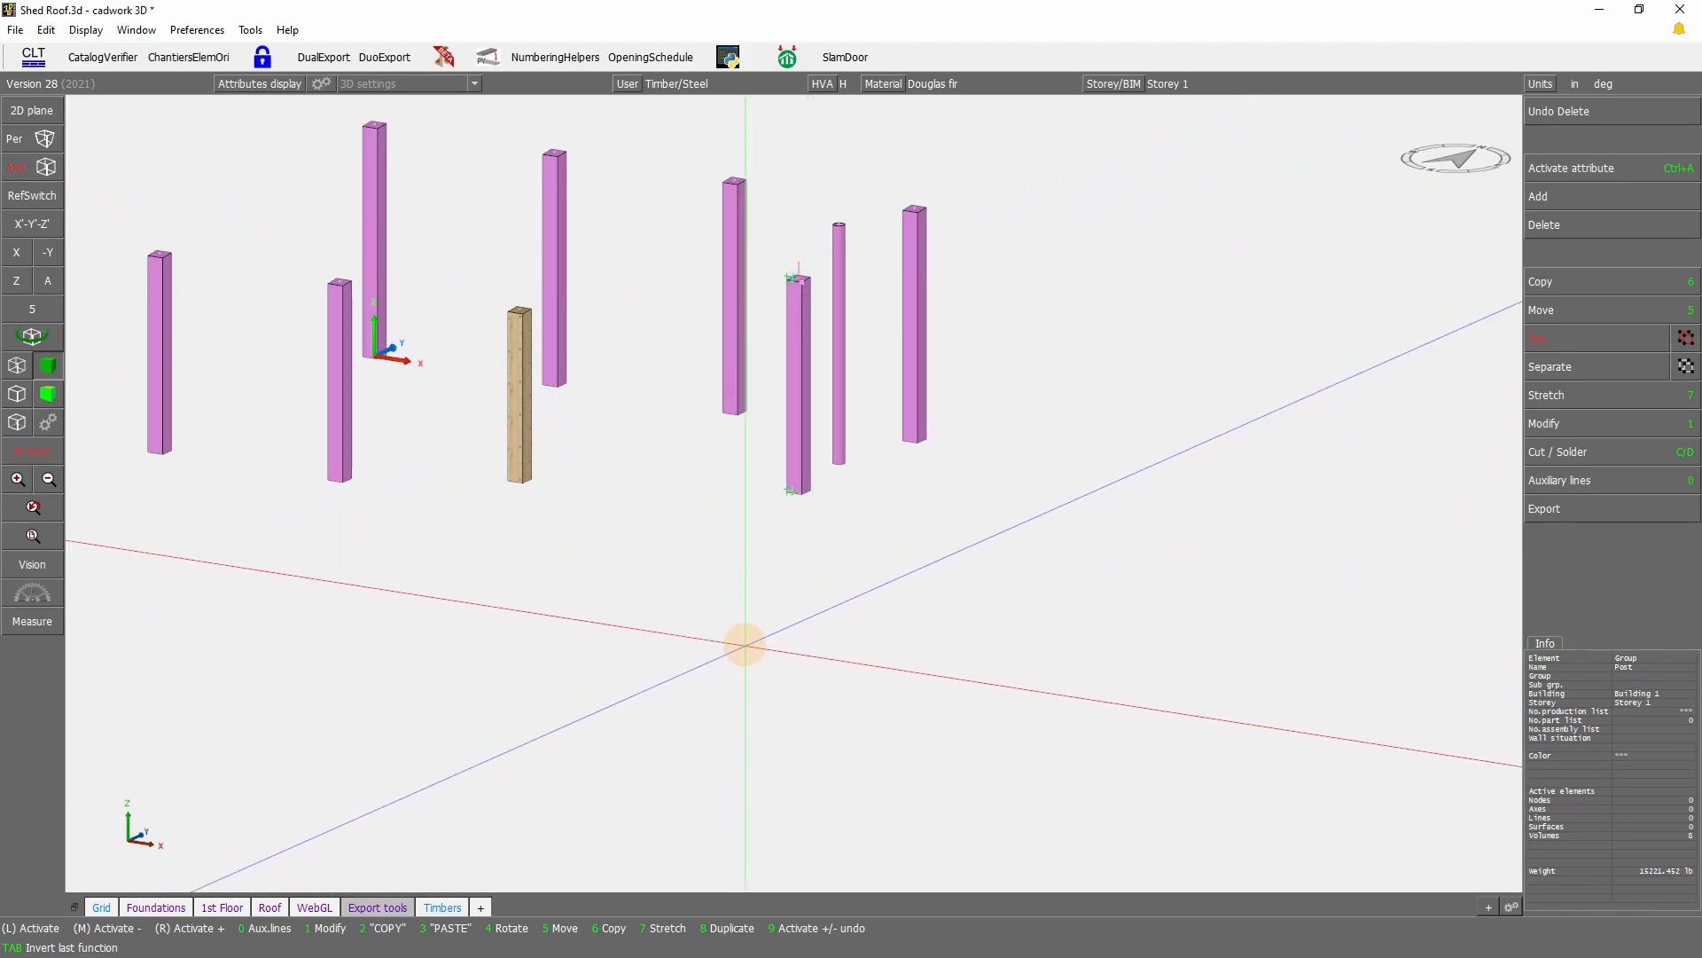
# Step: Cut the activated posts with a plane perpendicular to Z at the bottom of the post above the steel base
pyautogui.press('c')
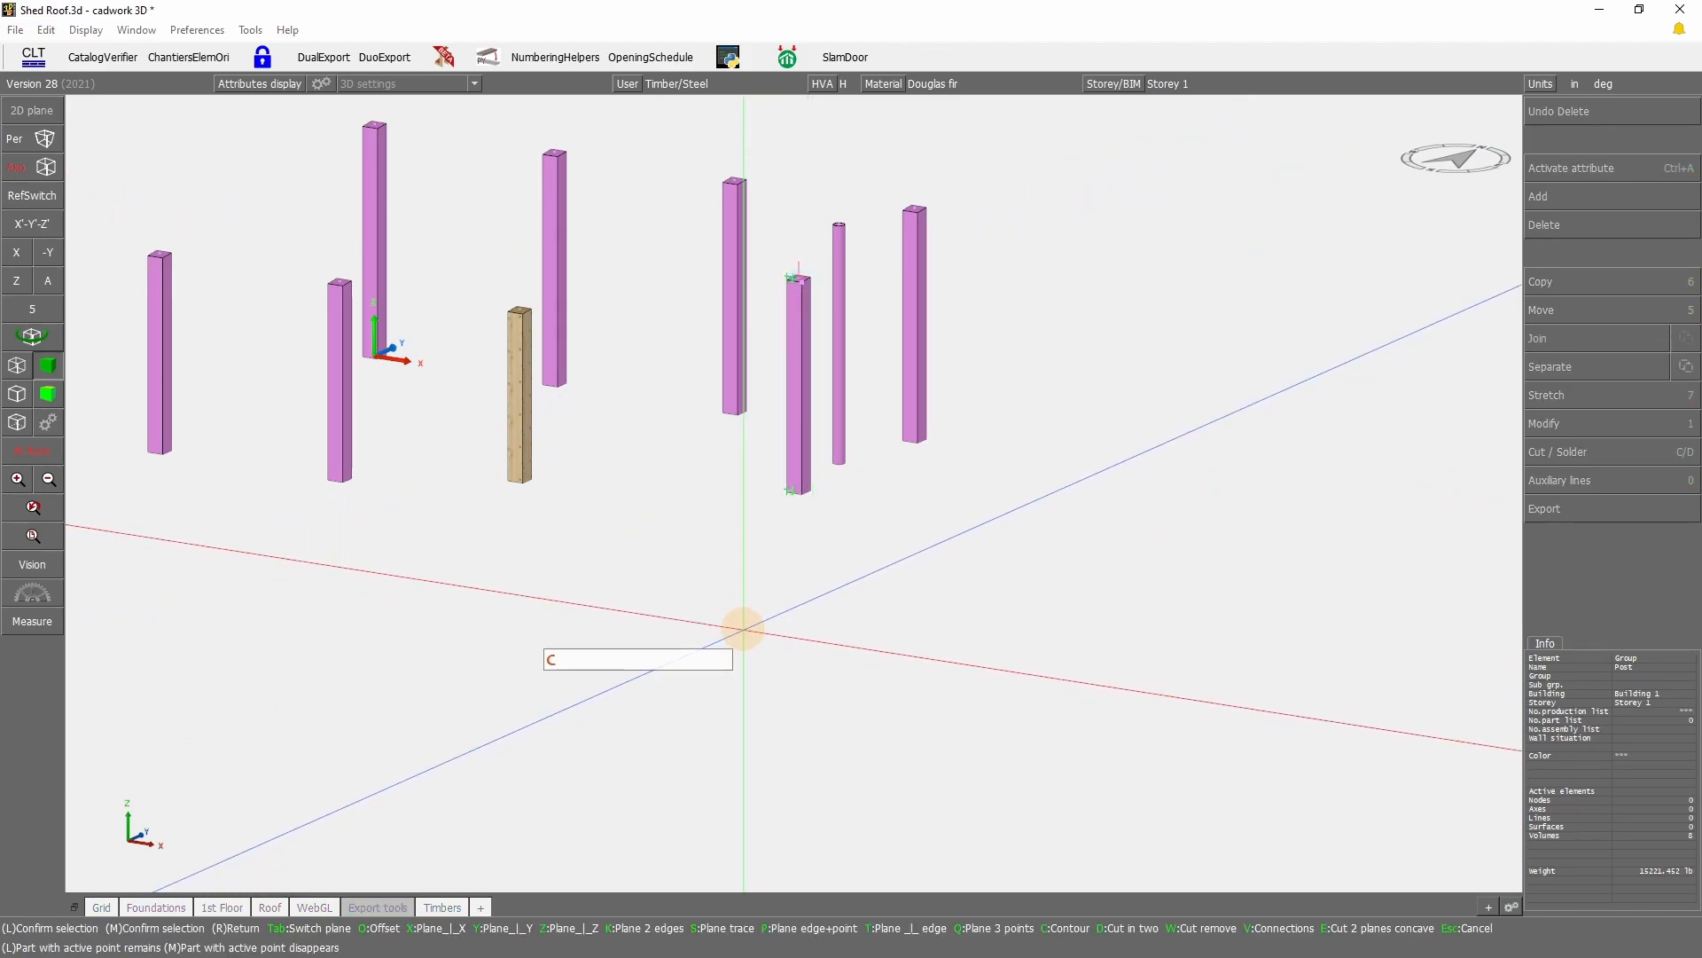
pyautogui.press('z')
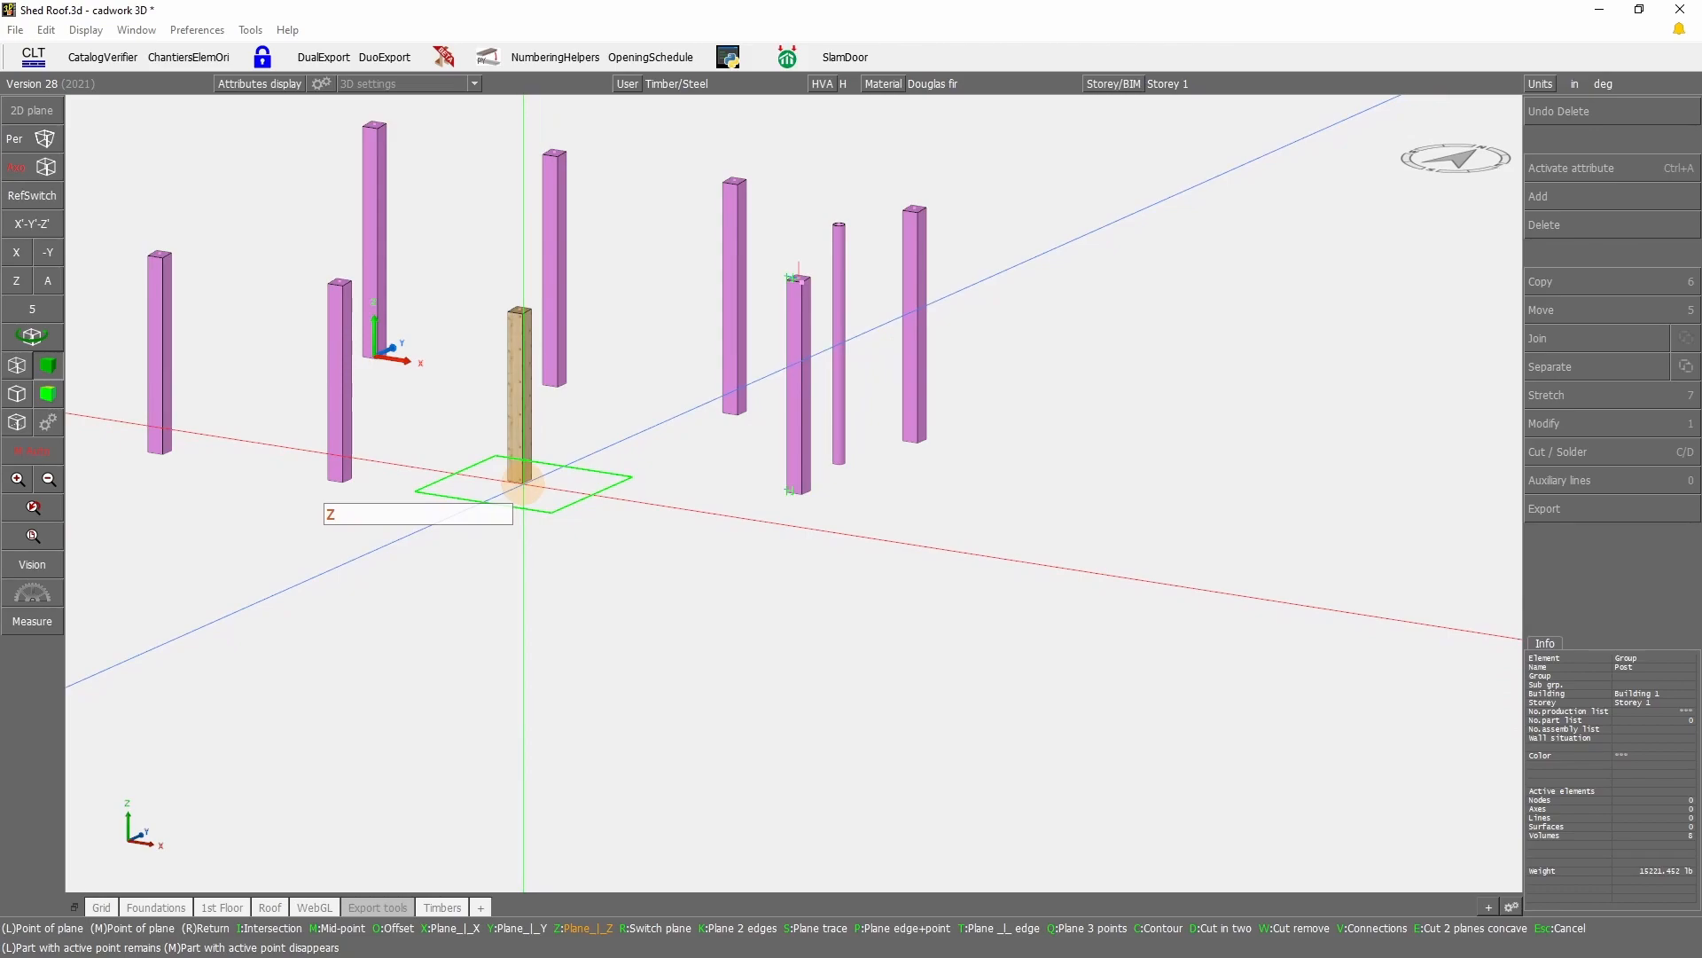
pyautogui.click(521, 486)
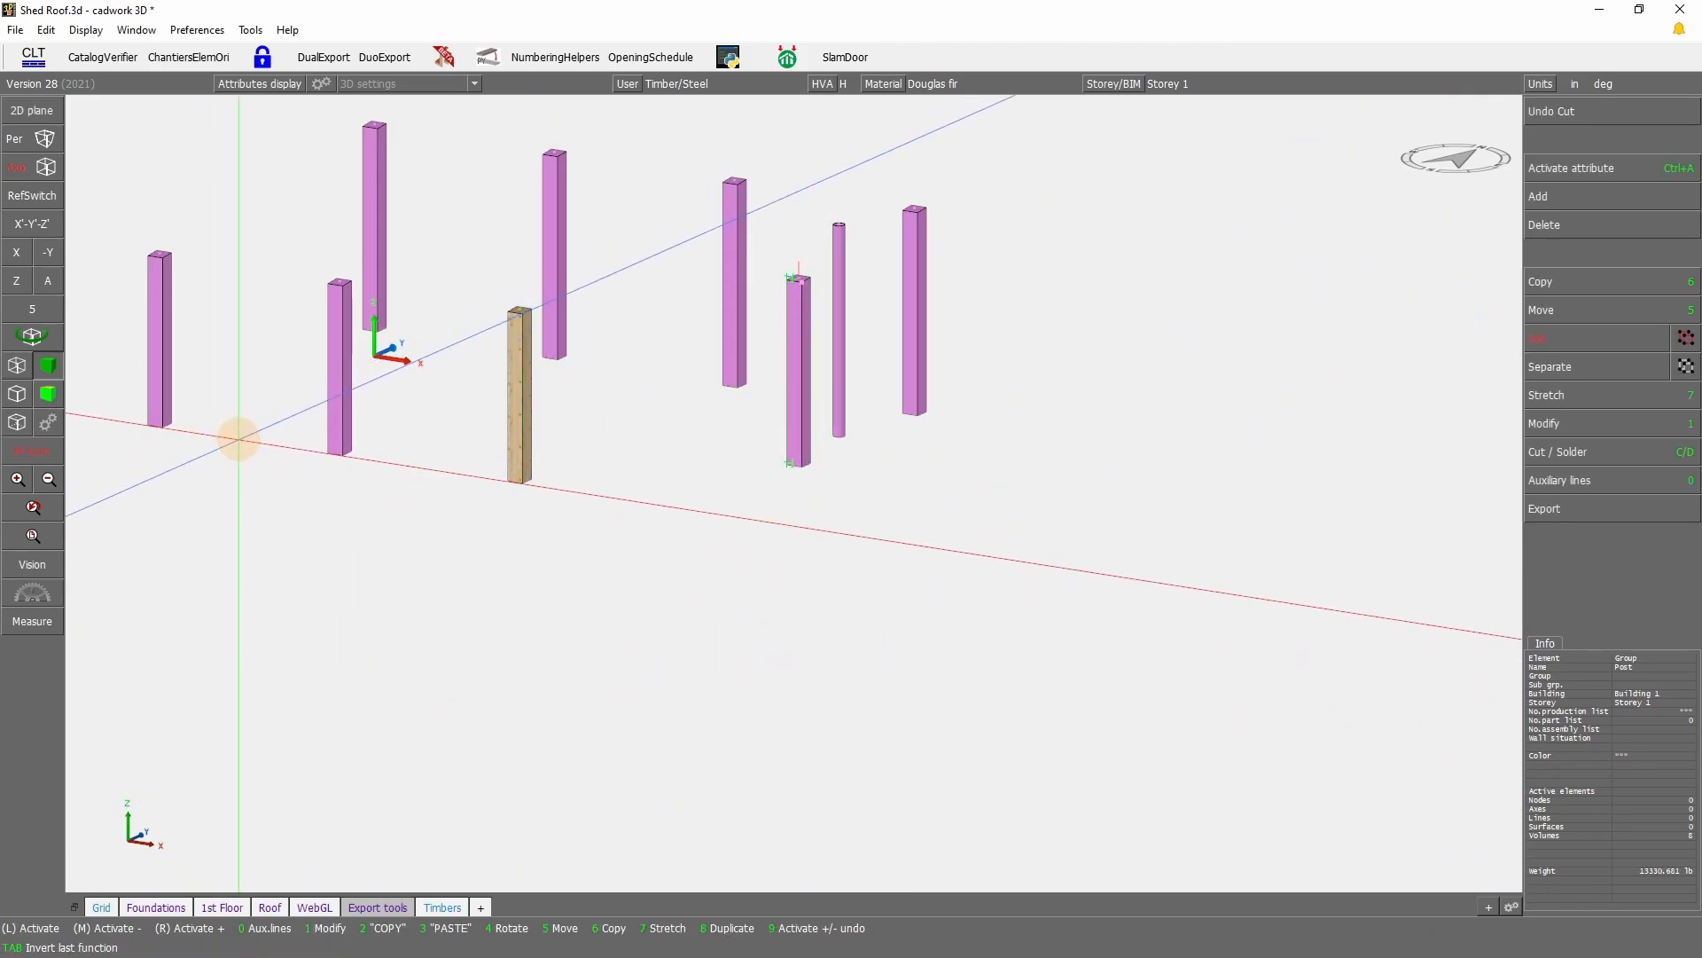
# Step: Bring all elements back into display in the -Y elevation and undo the post cut
pyautogui.hotkey('shift', 'a')
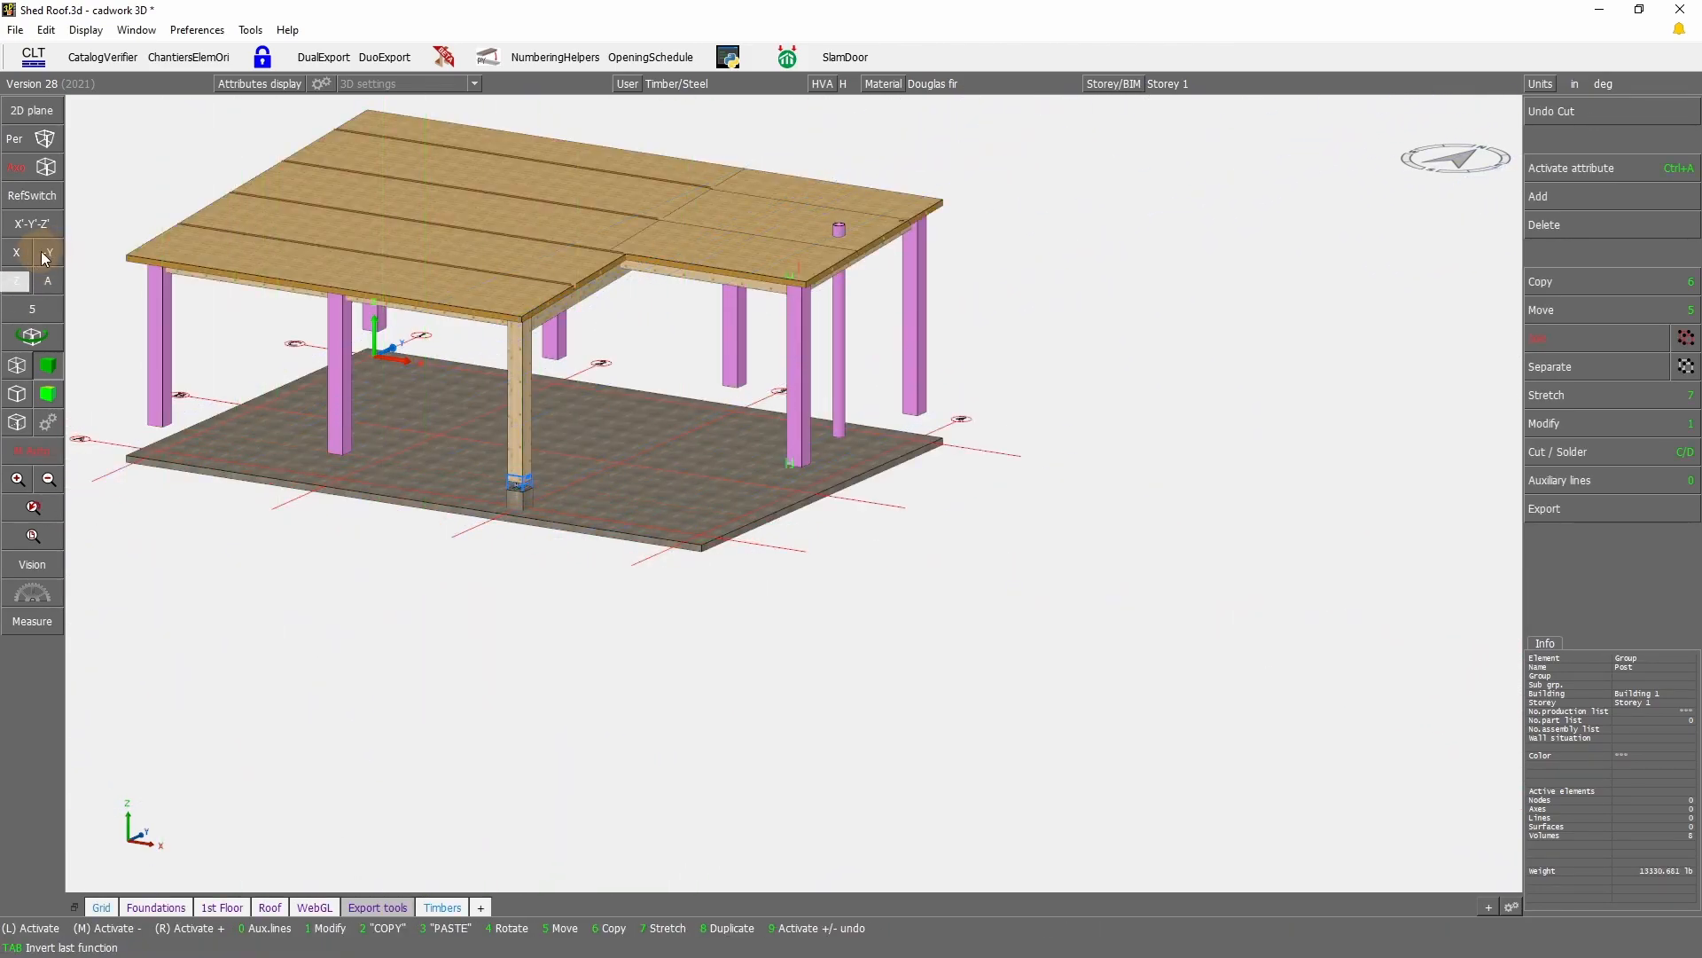
pyautogui.click(44, 254)
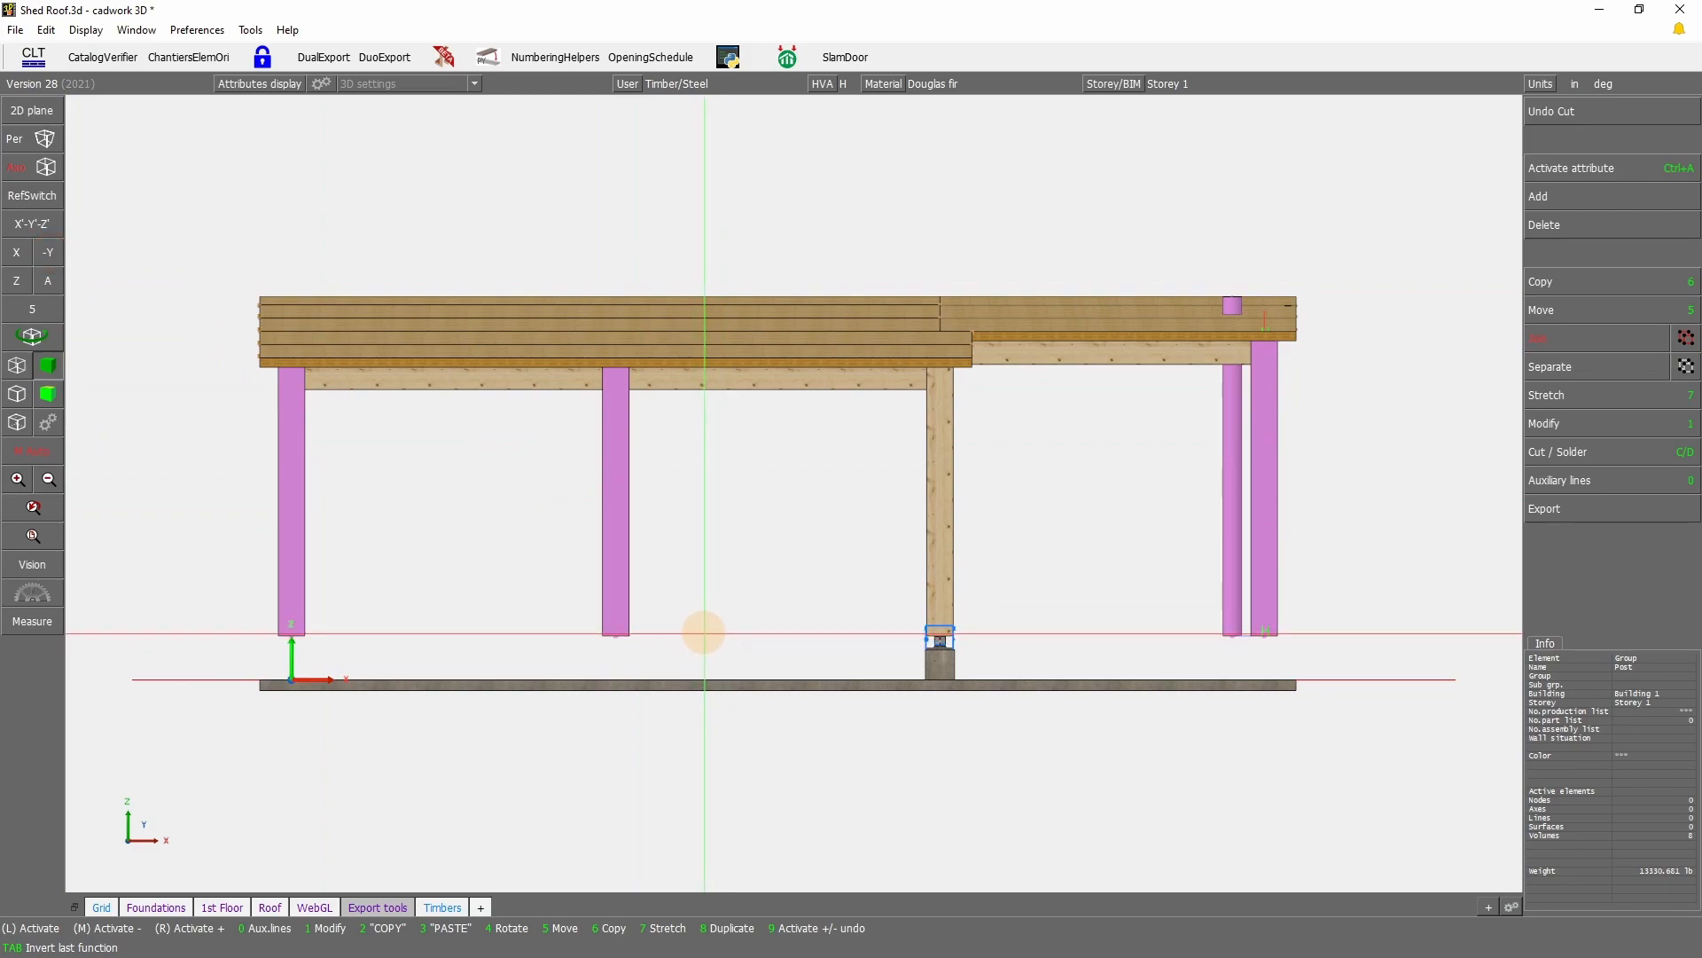
pyautogui.click(1642, 127)
# Step: Take the round steel column out of the active selection and return to a rotated 3D view
pyautogui.middleClick(1233, 601)
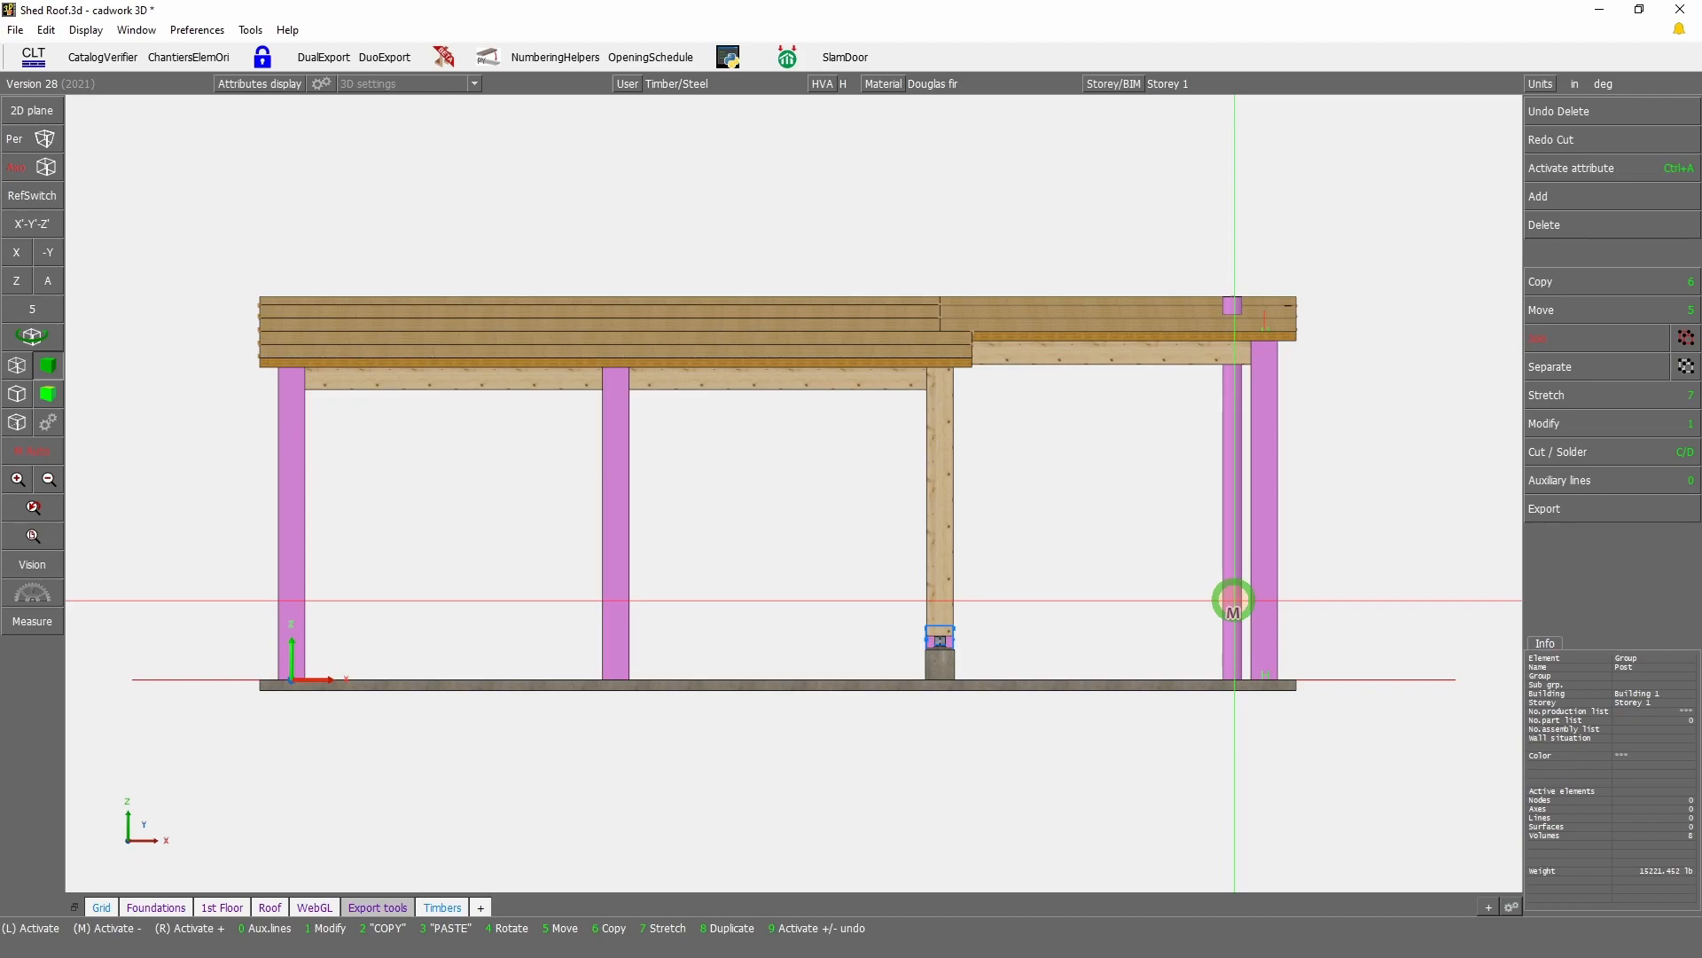
pyautogui.scroll(2, 1234, 600)
pyautogui.click(61, 338)
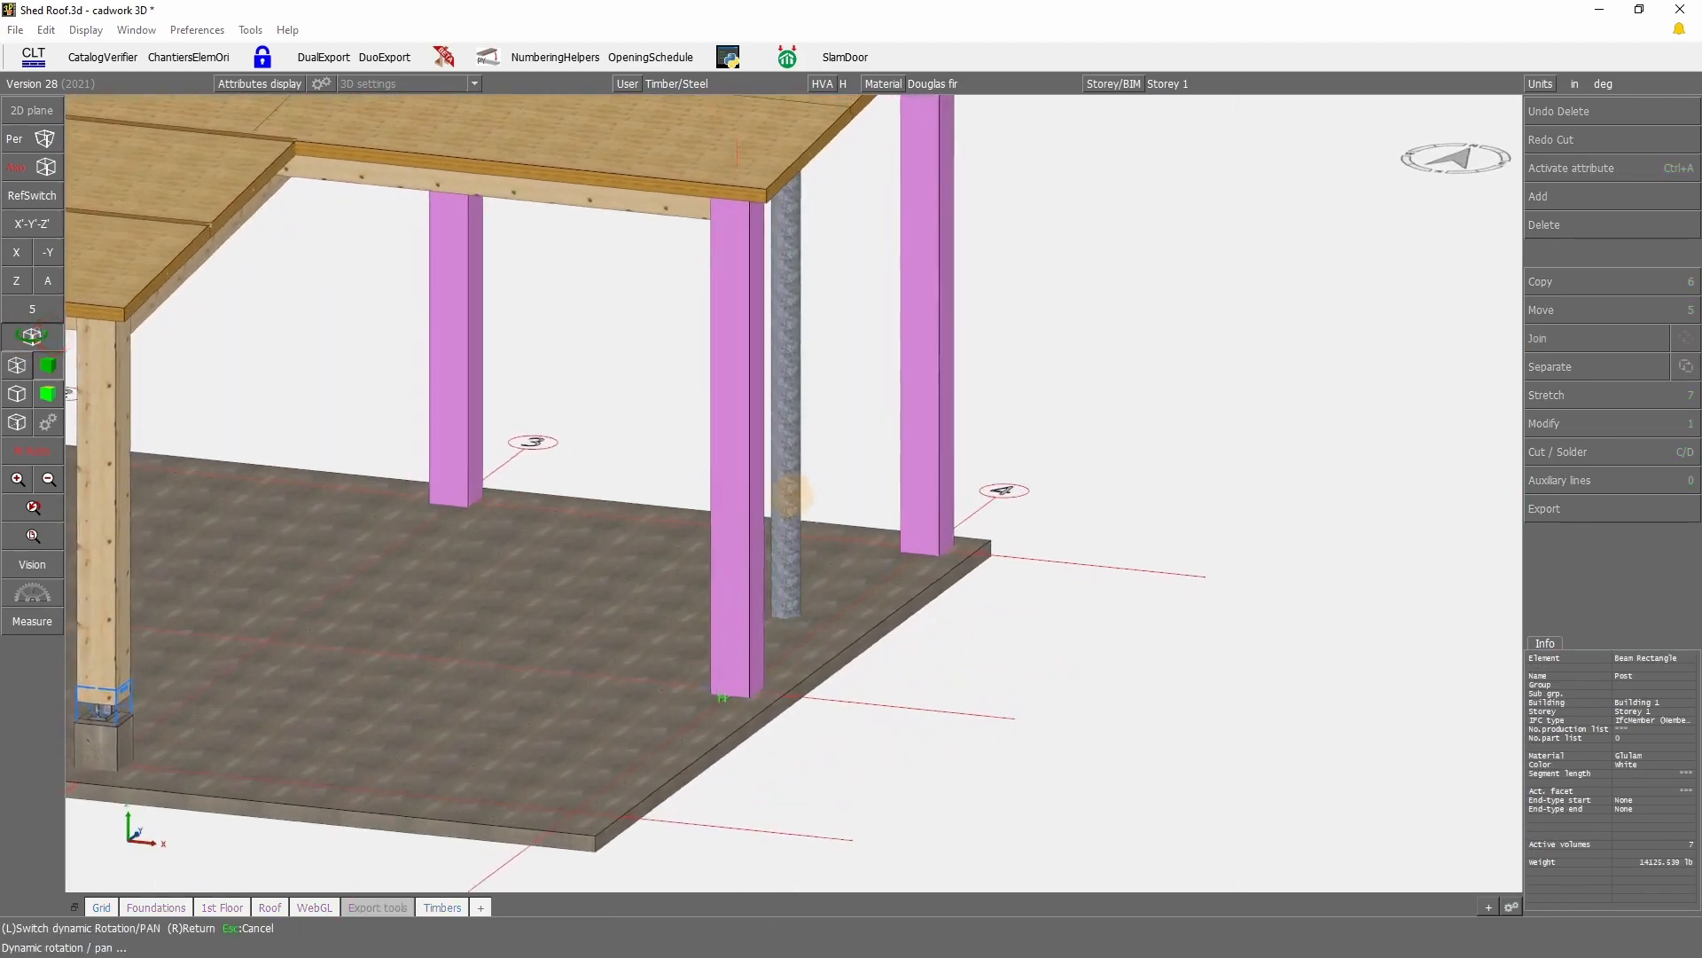
pyautogui.scroll(2, 794, 493)
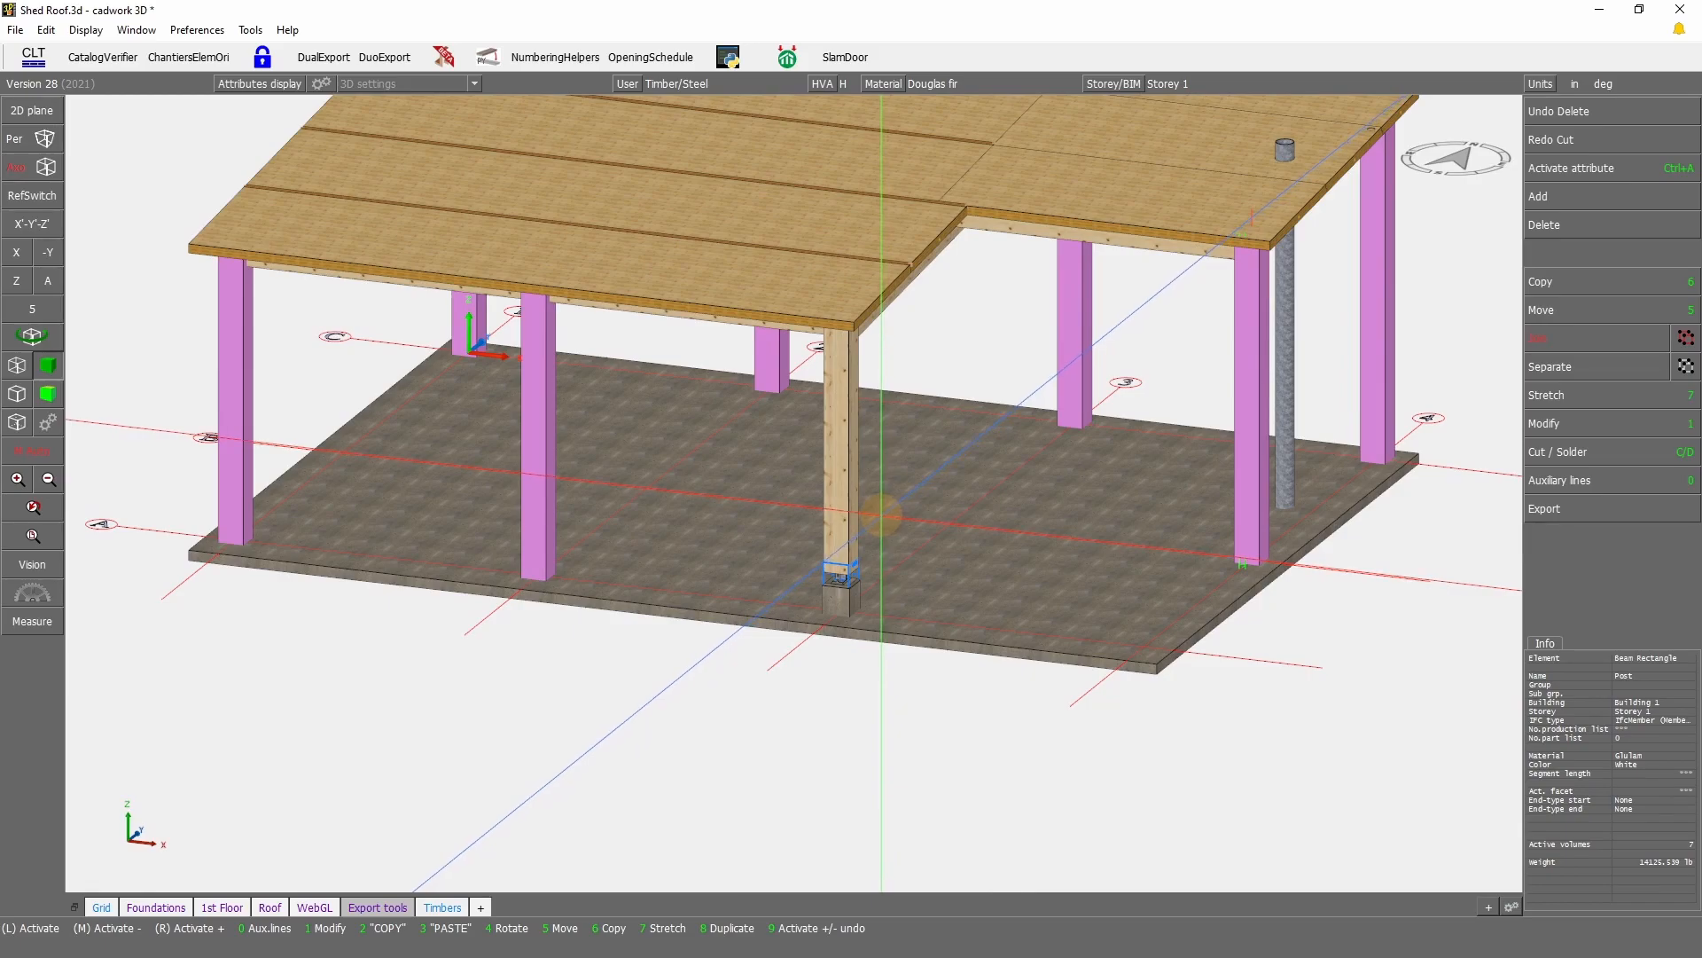
# Step: Cut the remaining active posts perpendicular to Z at the bottom corner of the post above the steel base, and clear the selection
pyautogui.press('c')
pyautogui.press('z')
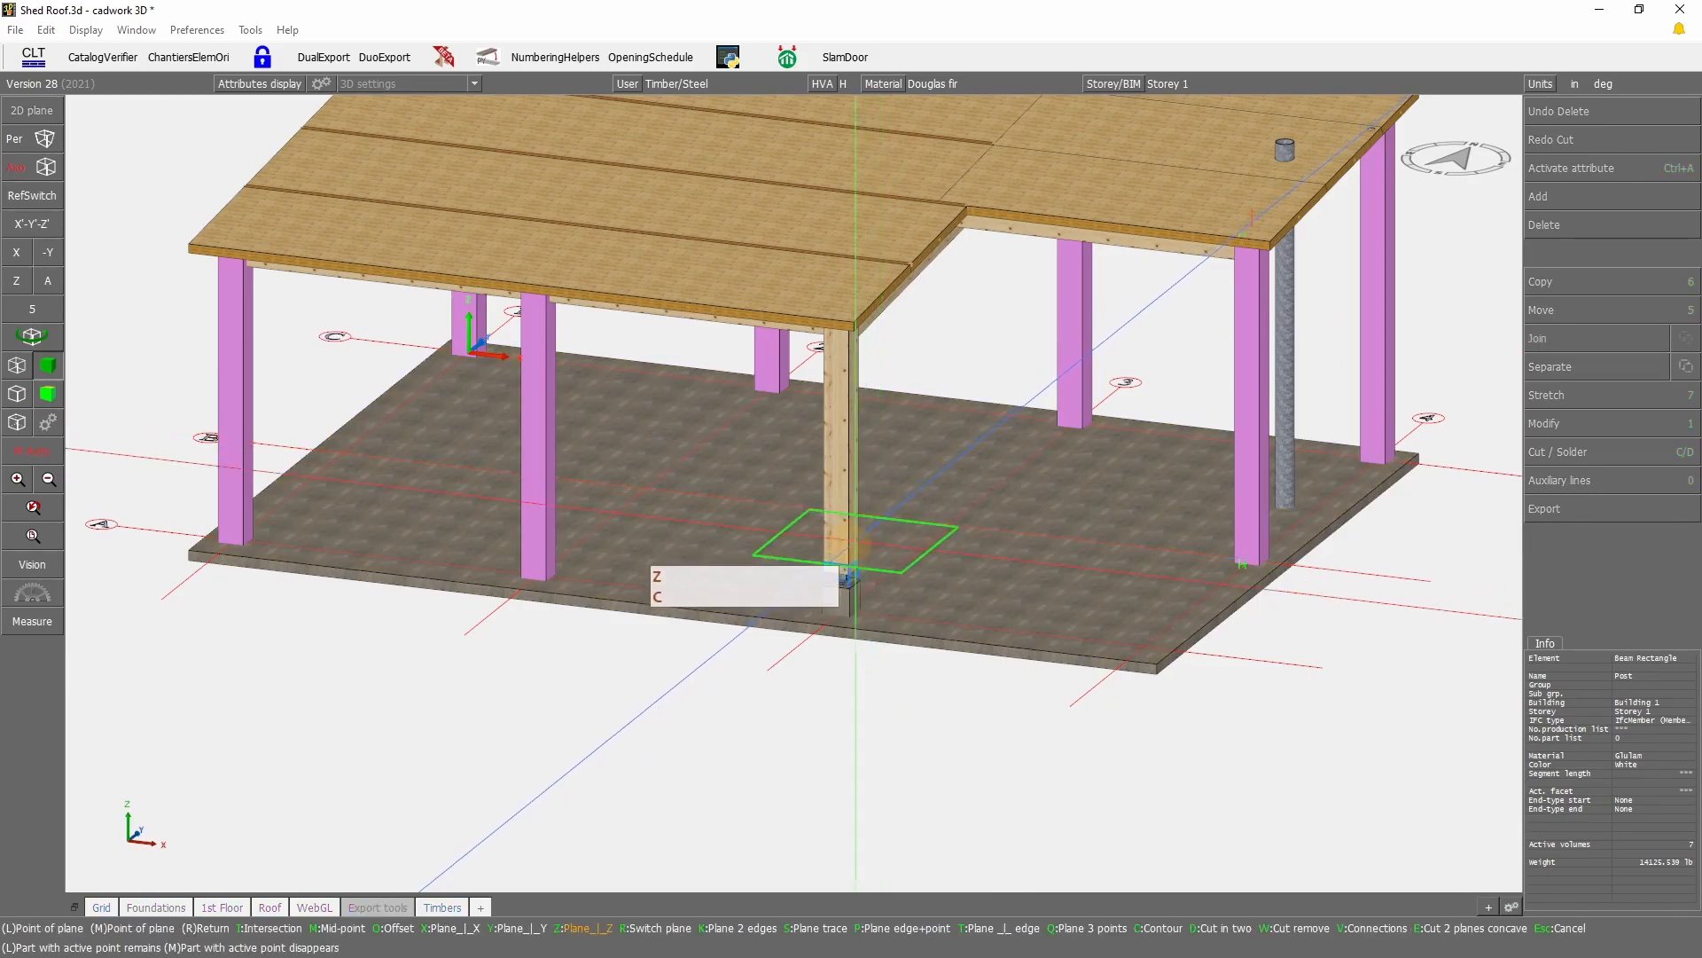
pyautogui.scroll(5, 844, 563)
pyautogui.click(673, 637)
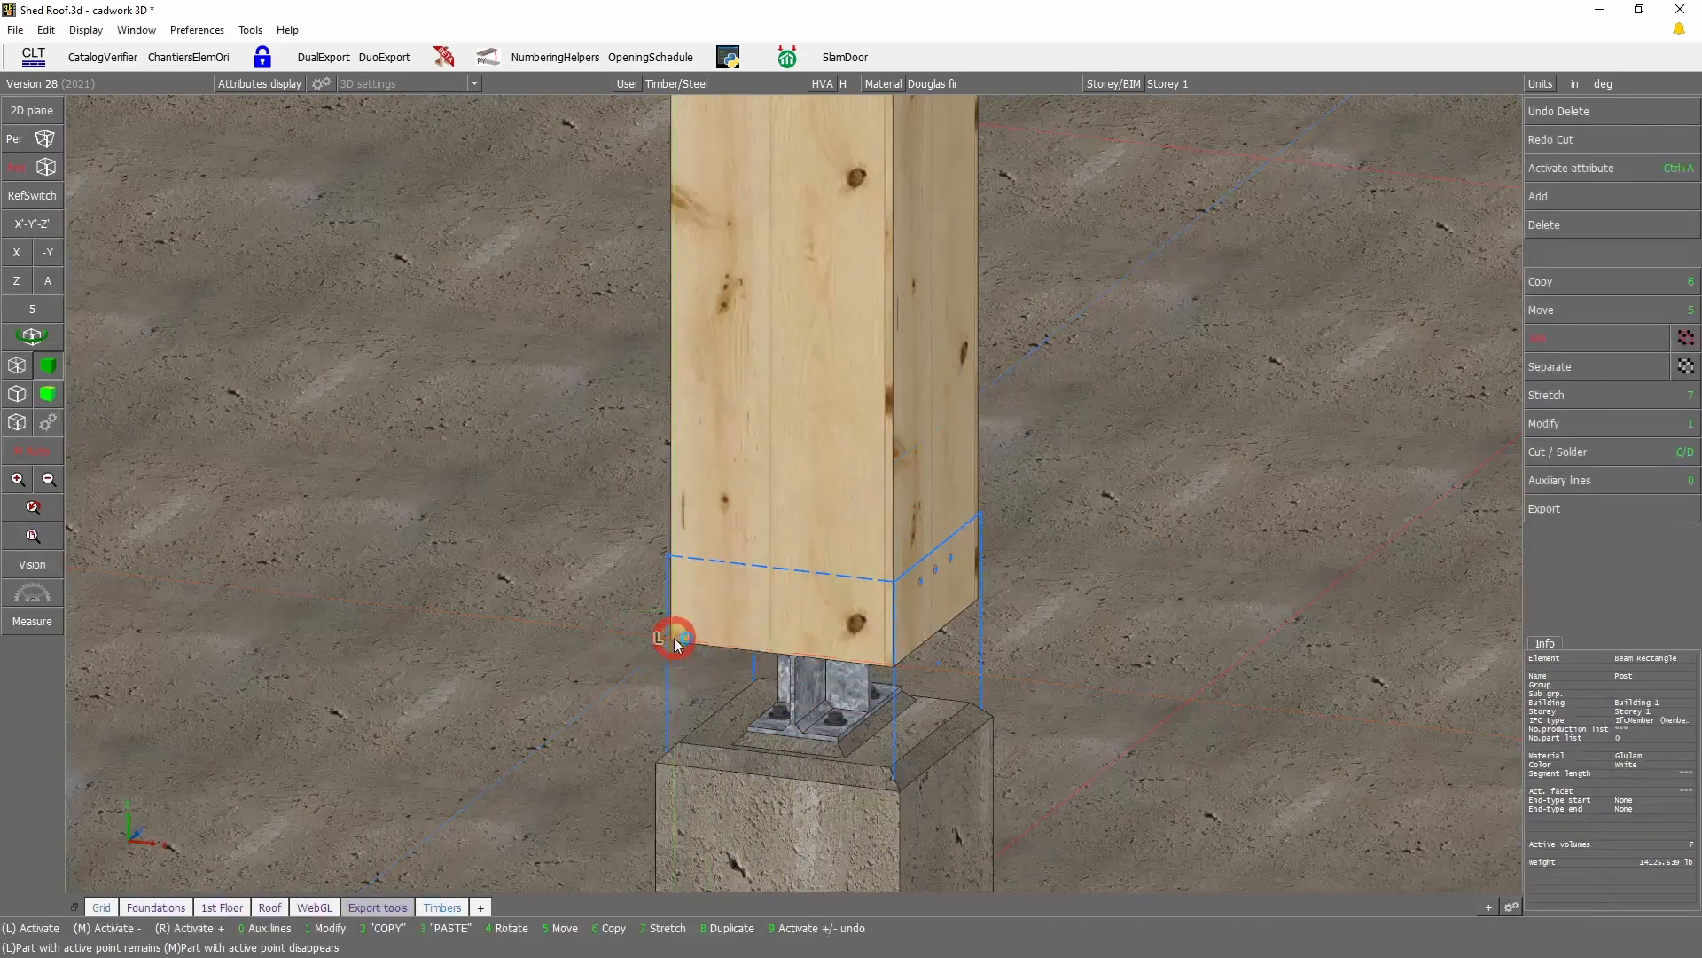
pyautogui.click(891, 703)
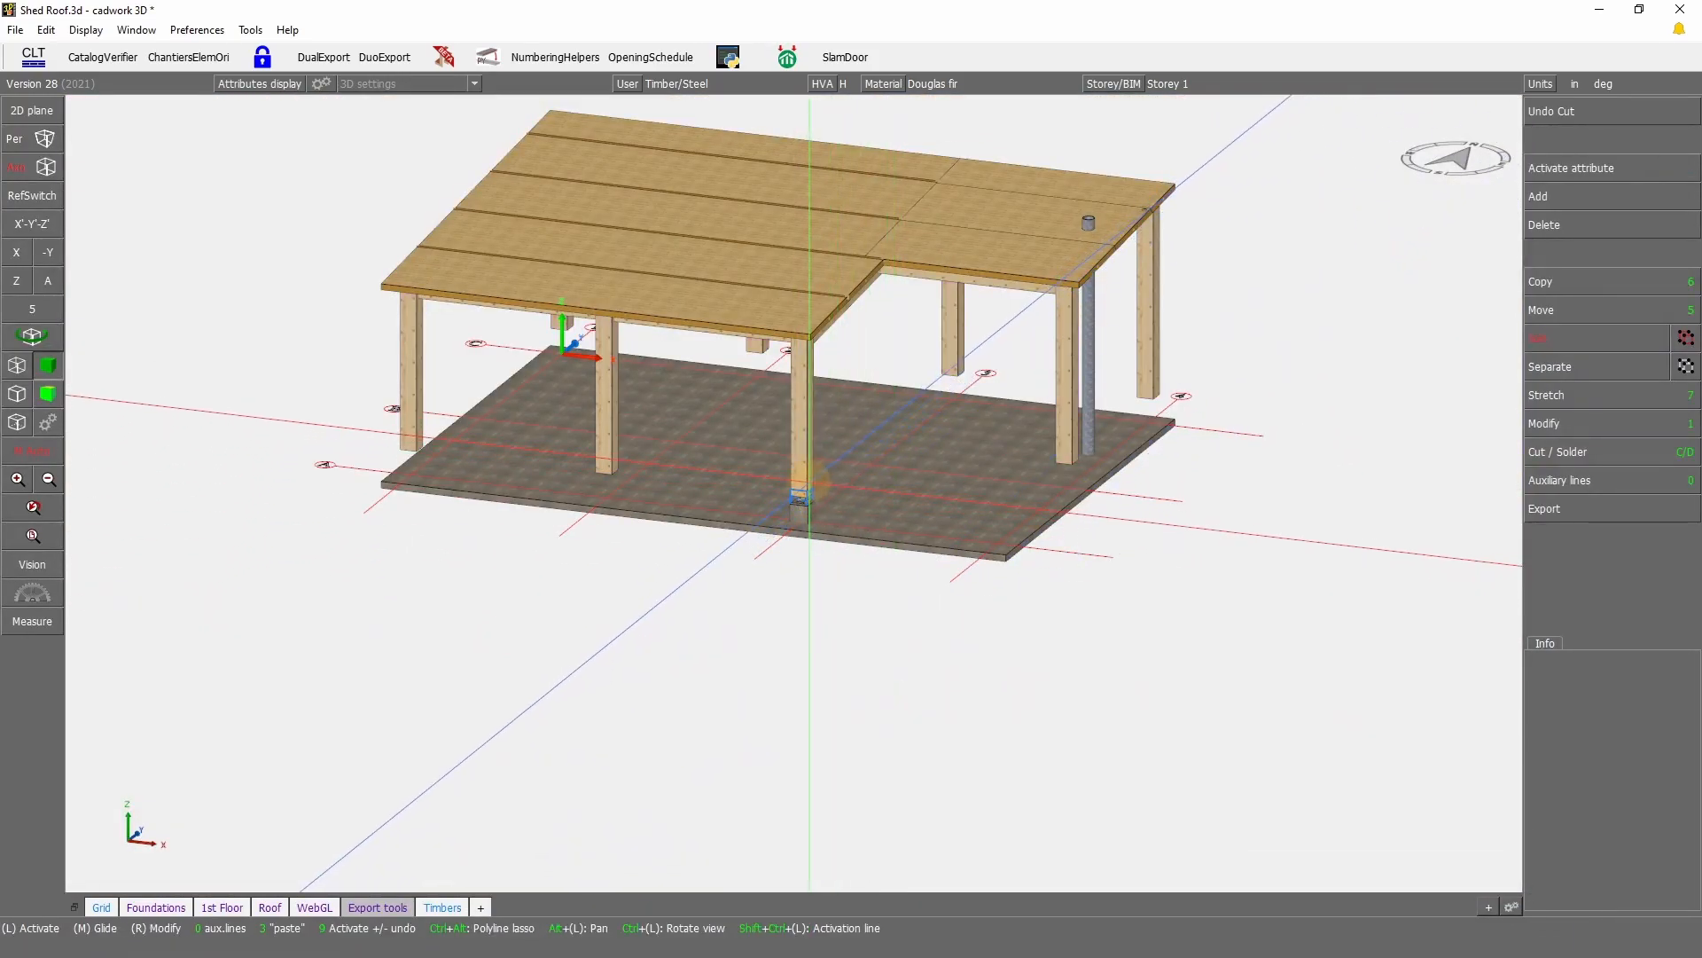
# Step: Copy container WA-1 by reference to the other two front-edge posts, moving its associations and skipping the connector axis check
pyautogui.scroll(5, 798, 502)
pyautogui.click(725, 551)
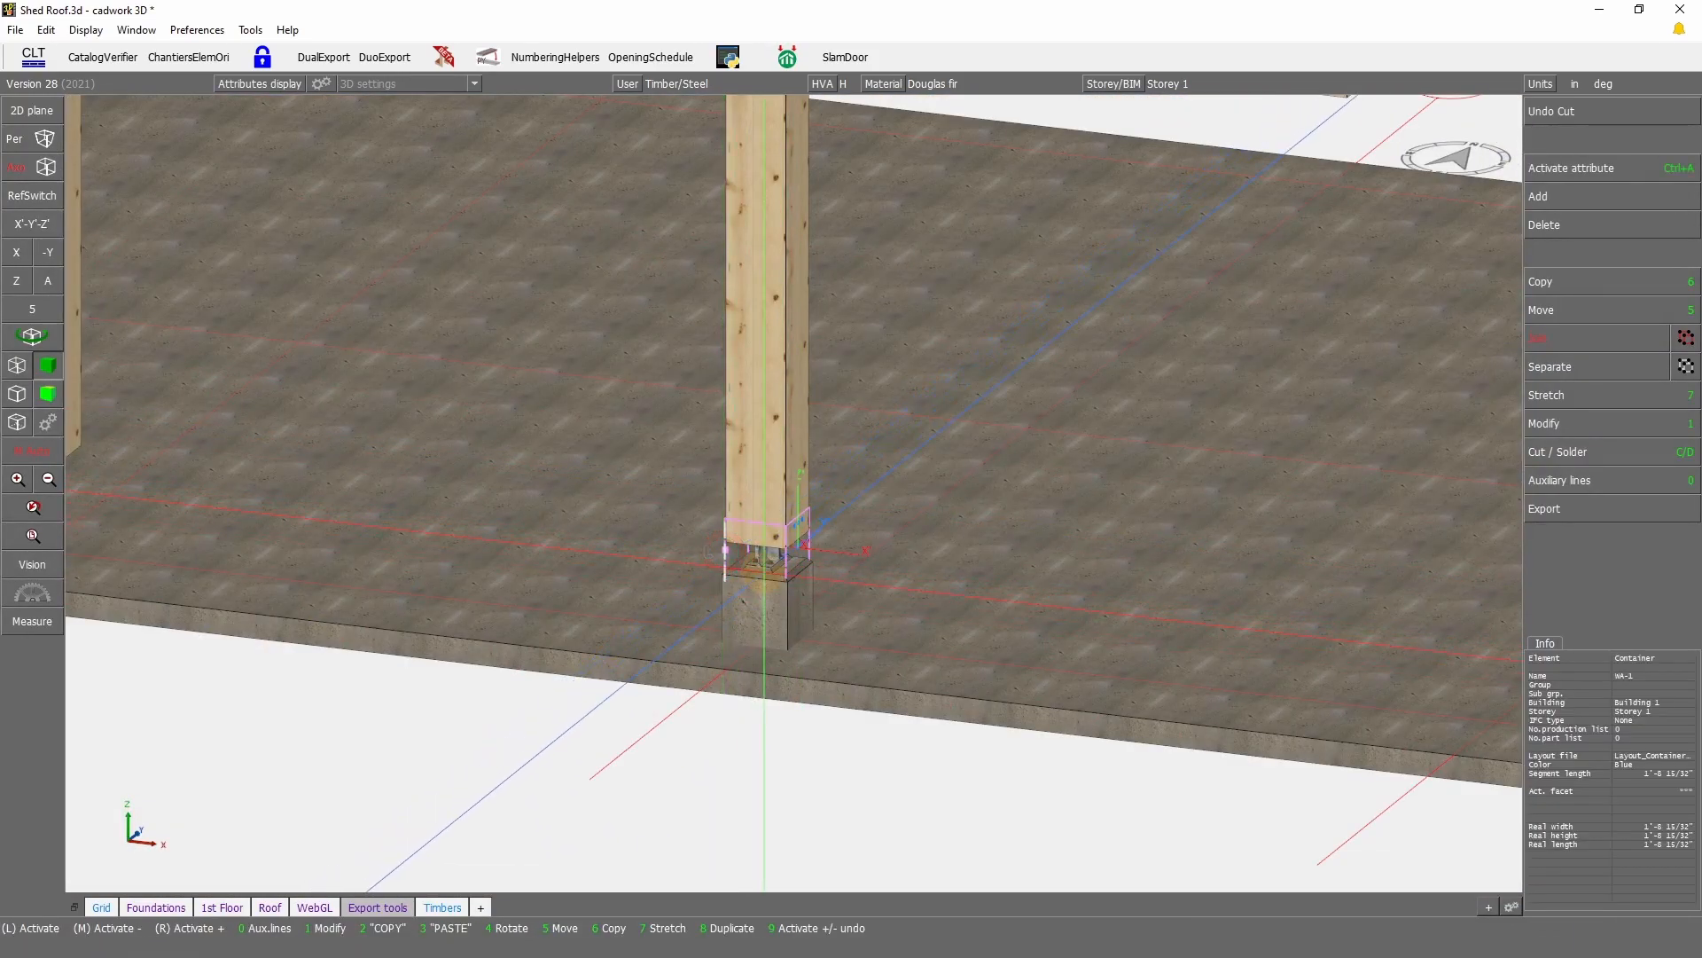
pyautogui.press('6')
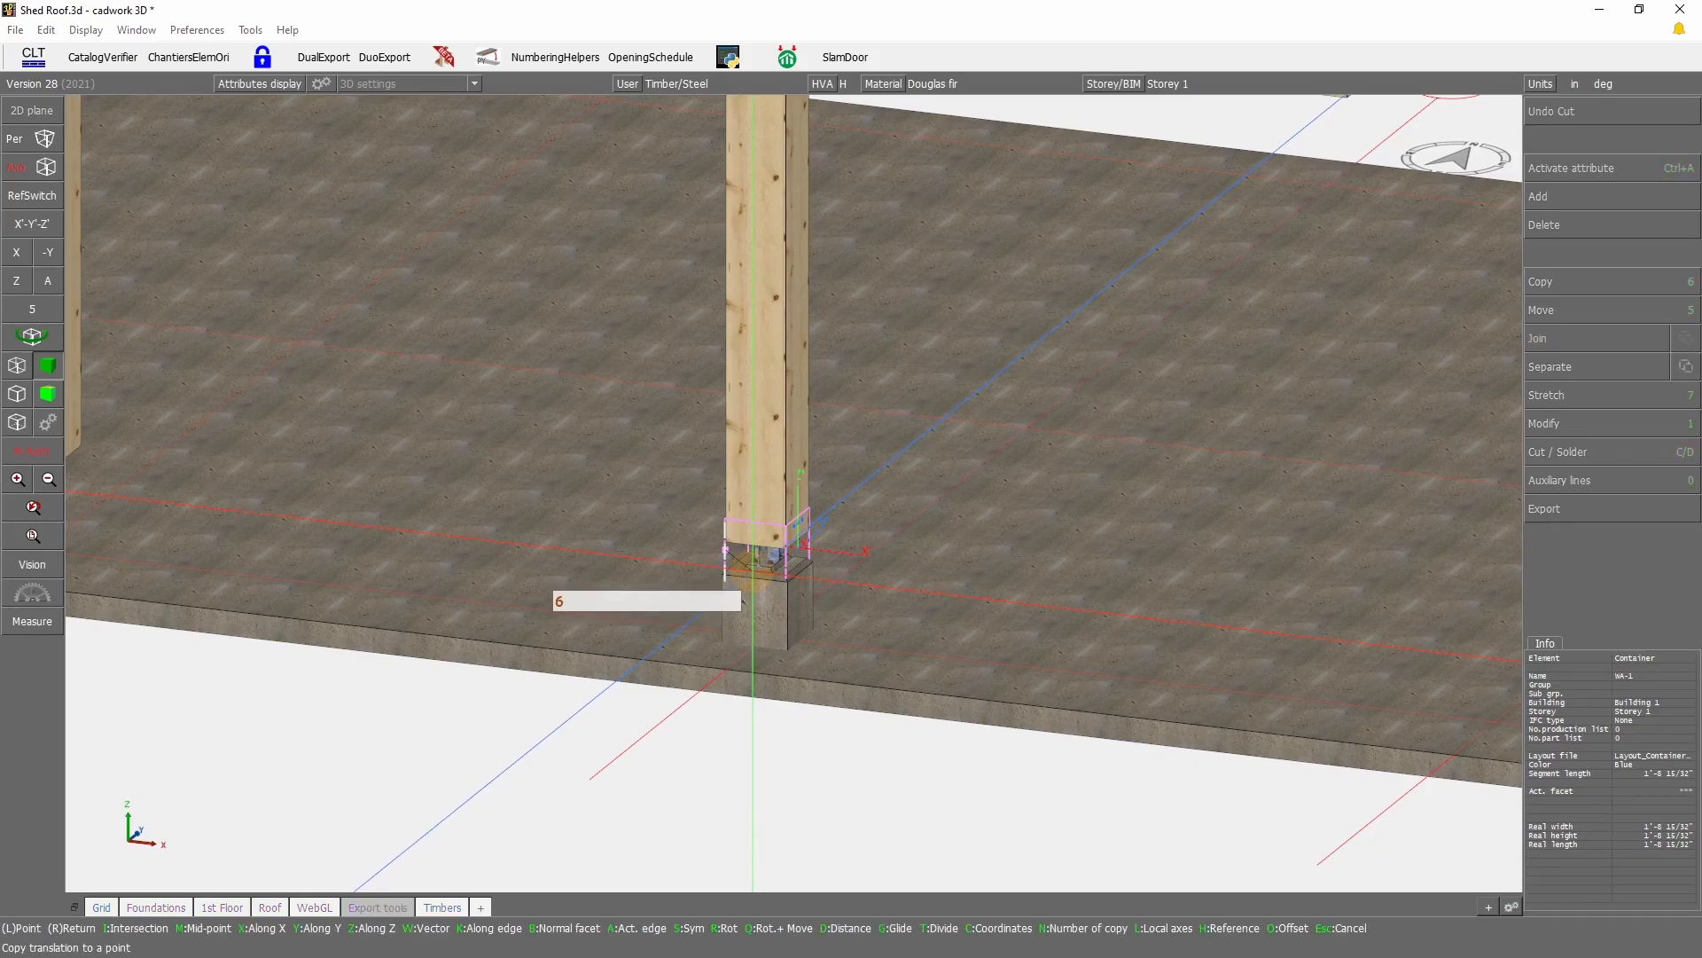
pyautogui.click(774, 397)
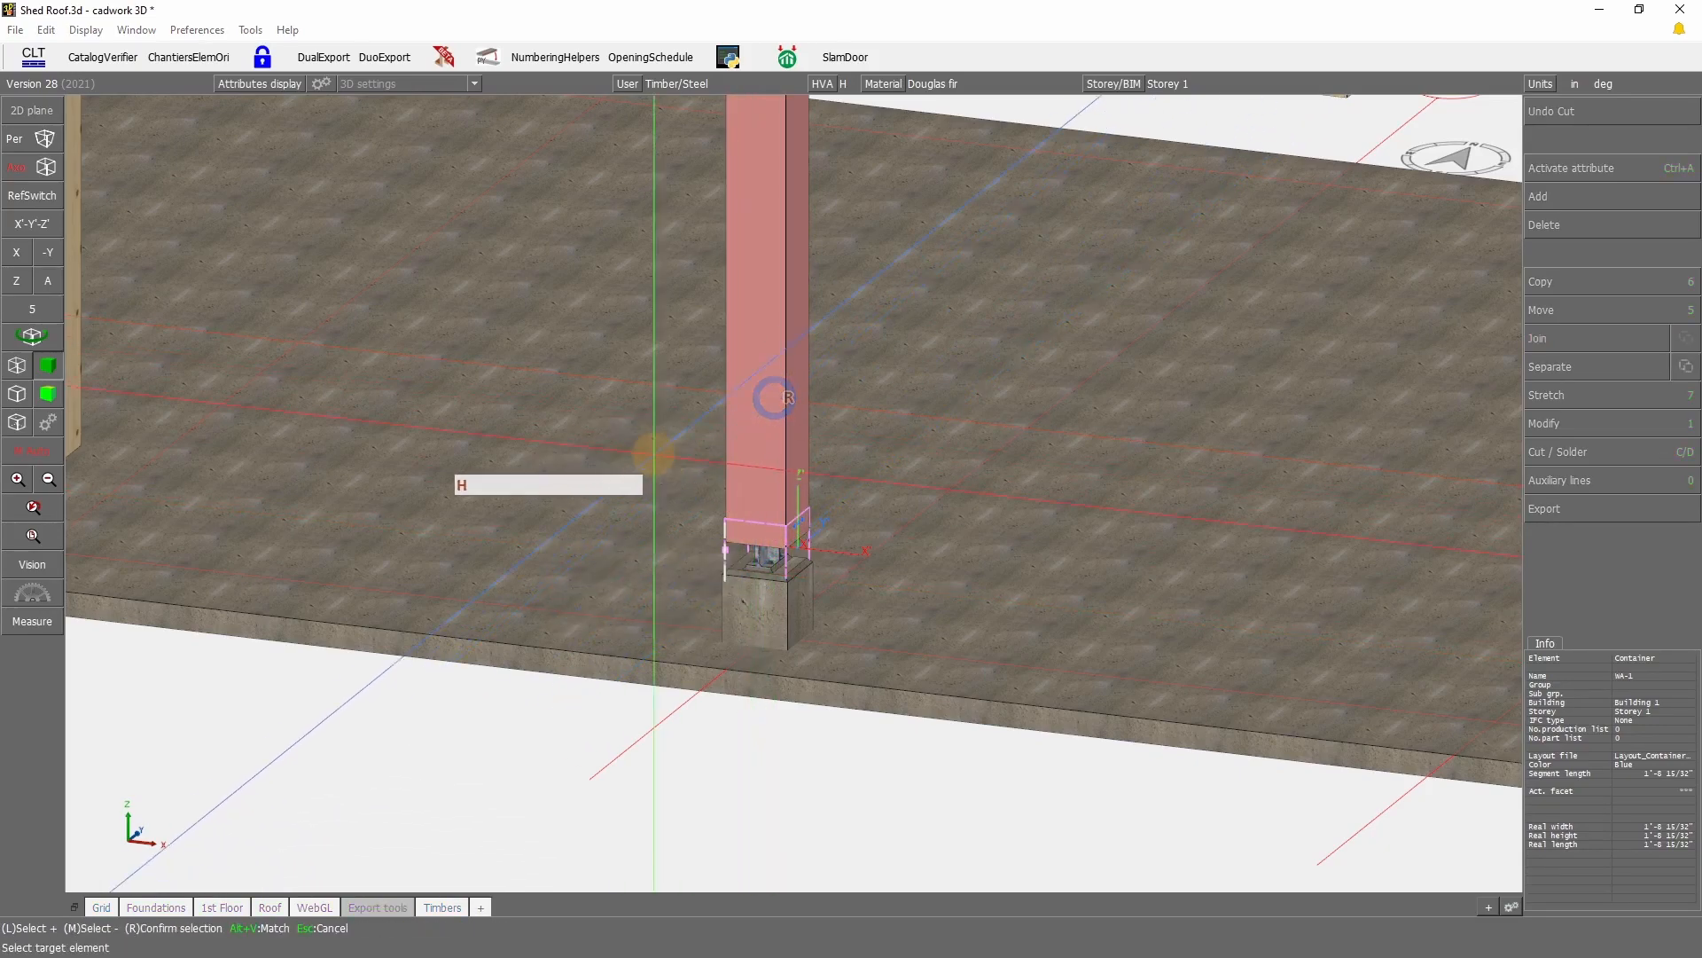
pyautogui.scroll(-5, 771, 395)
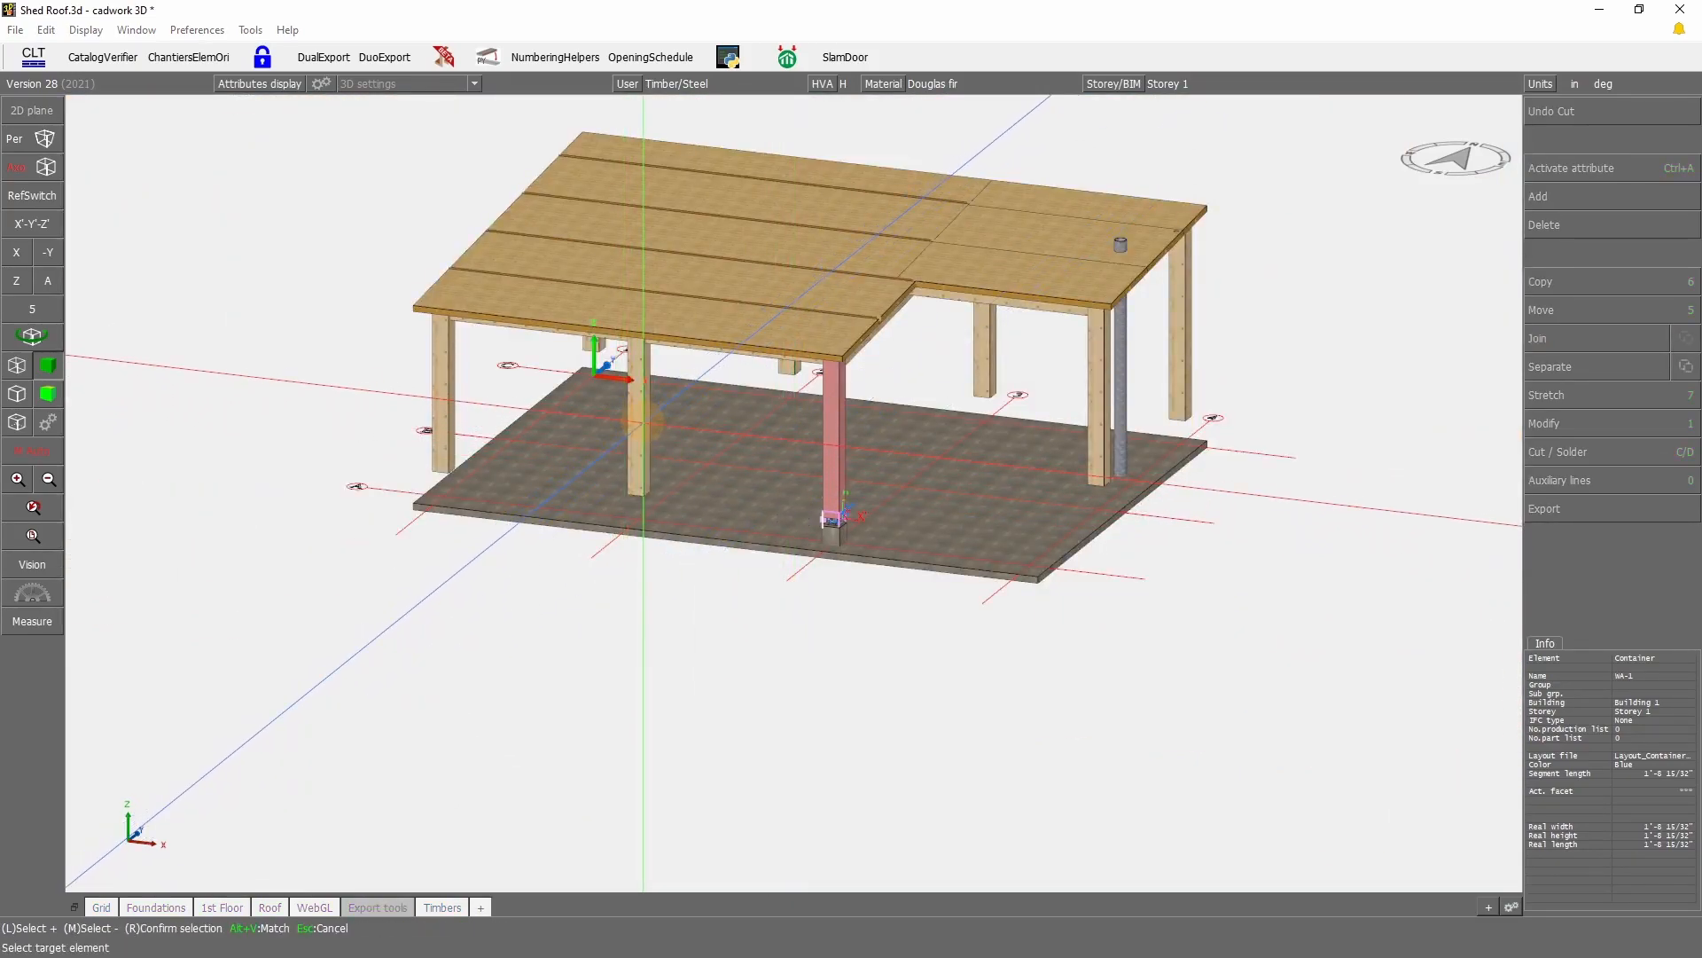
pyautogui.click(643, 422)
pyautogui.click(445, 399)
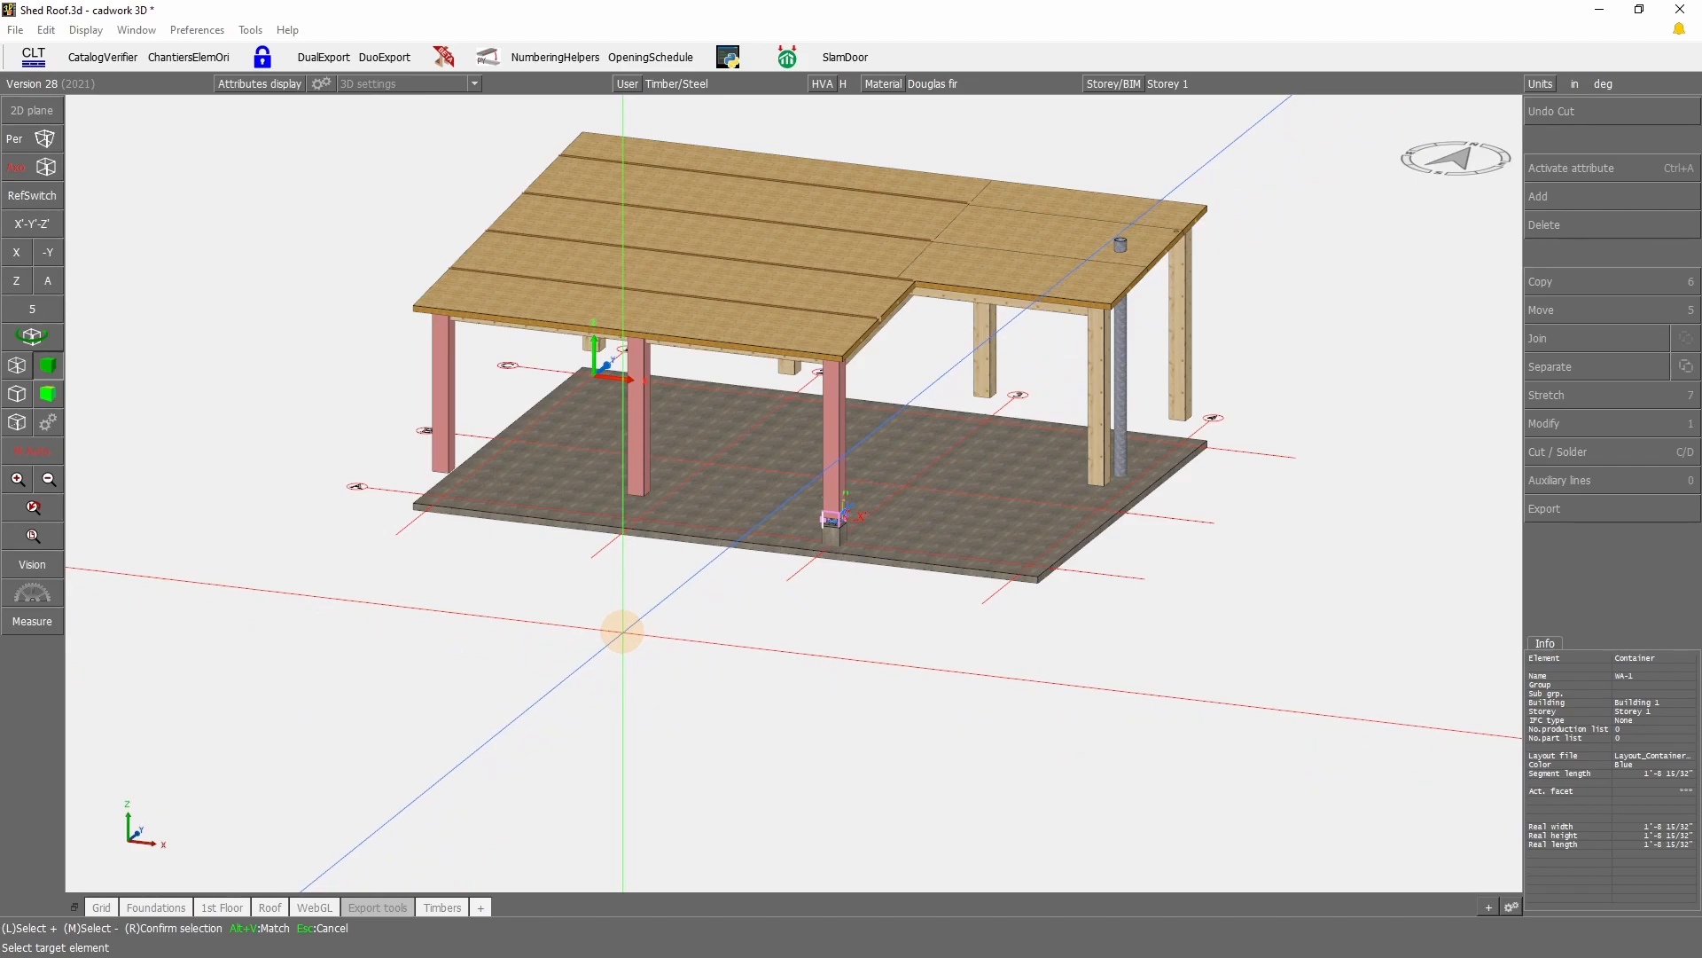
pyautogui.rightClick(623, 631)
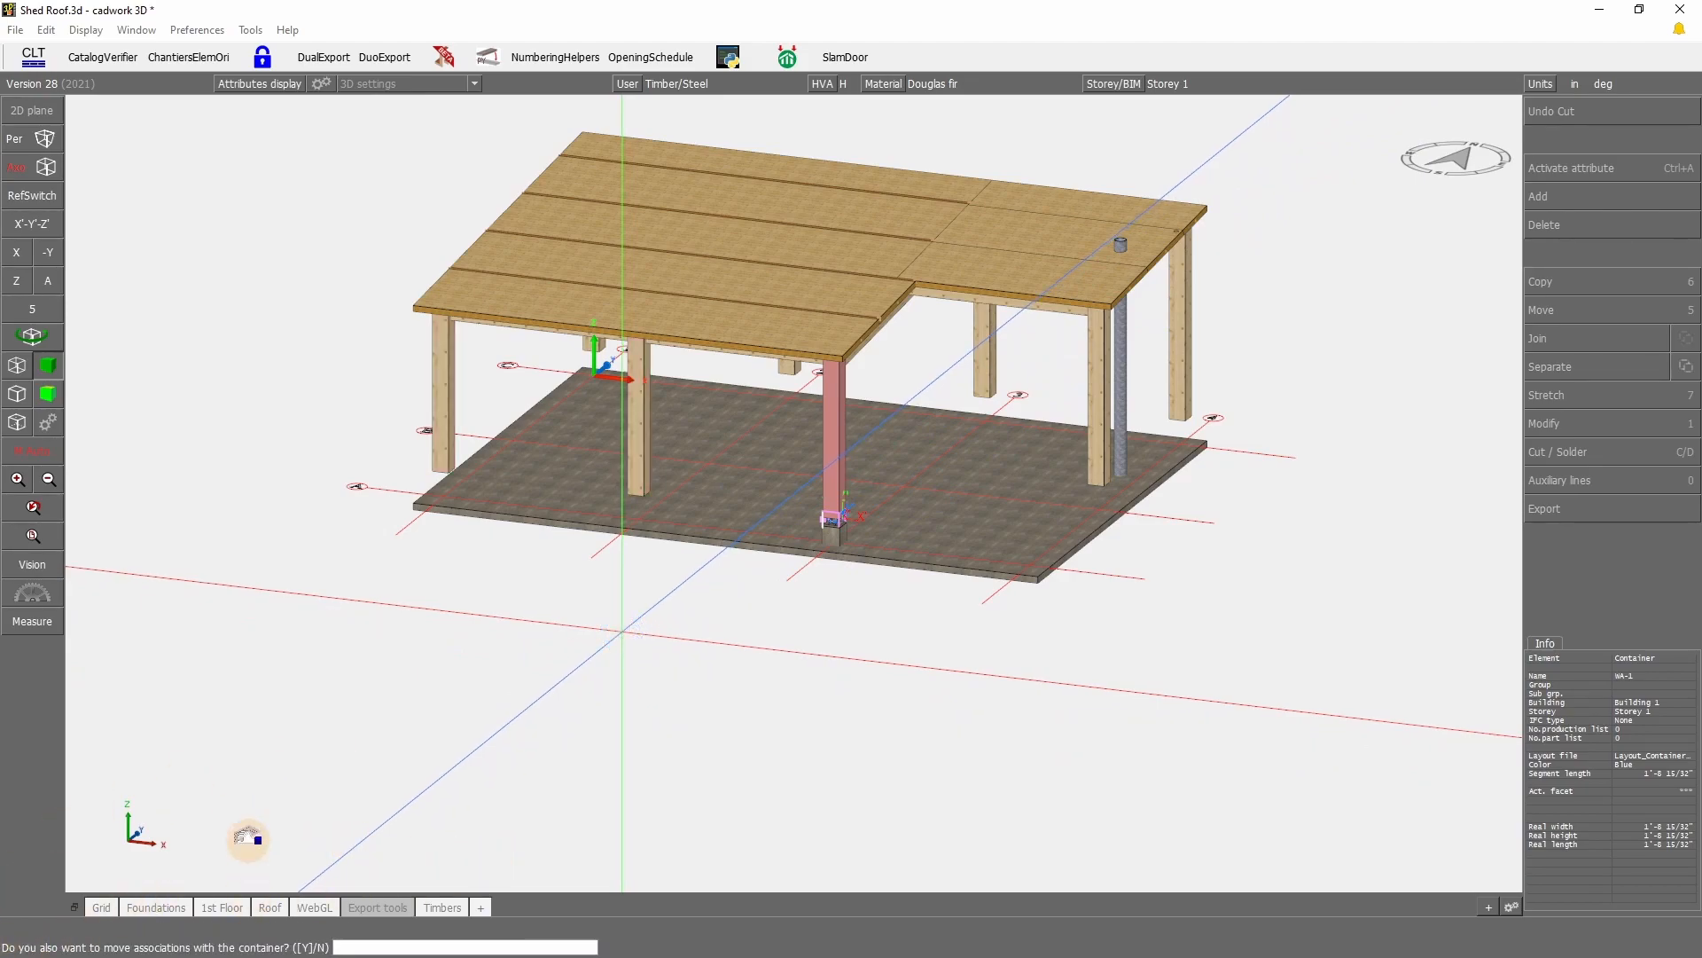
pyautogui.rightClick(635, 693)
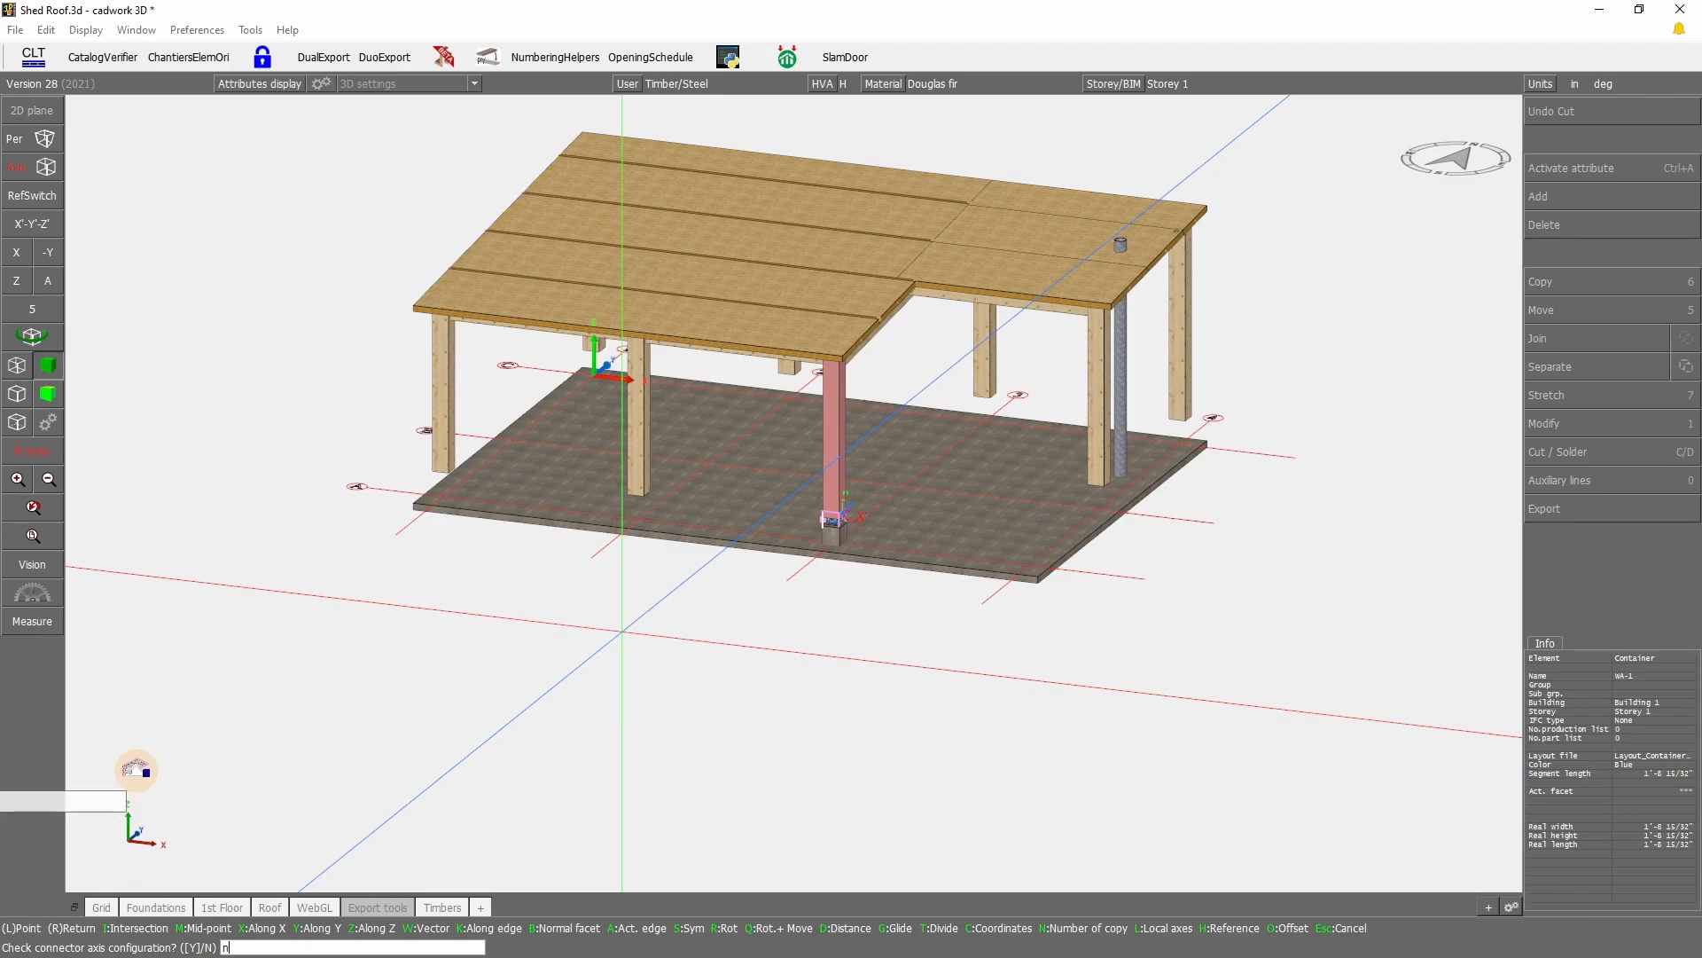
pyautogui.rightClick(224, 772)
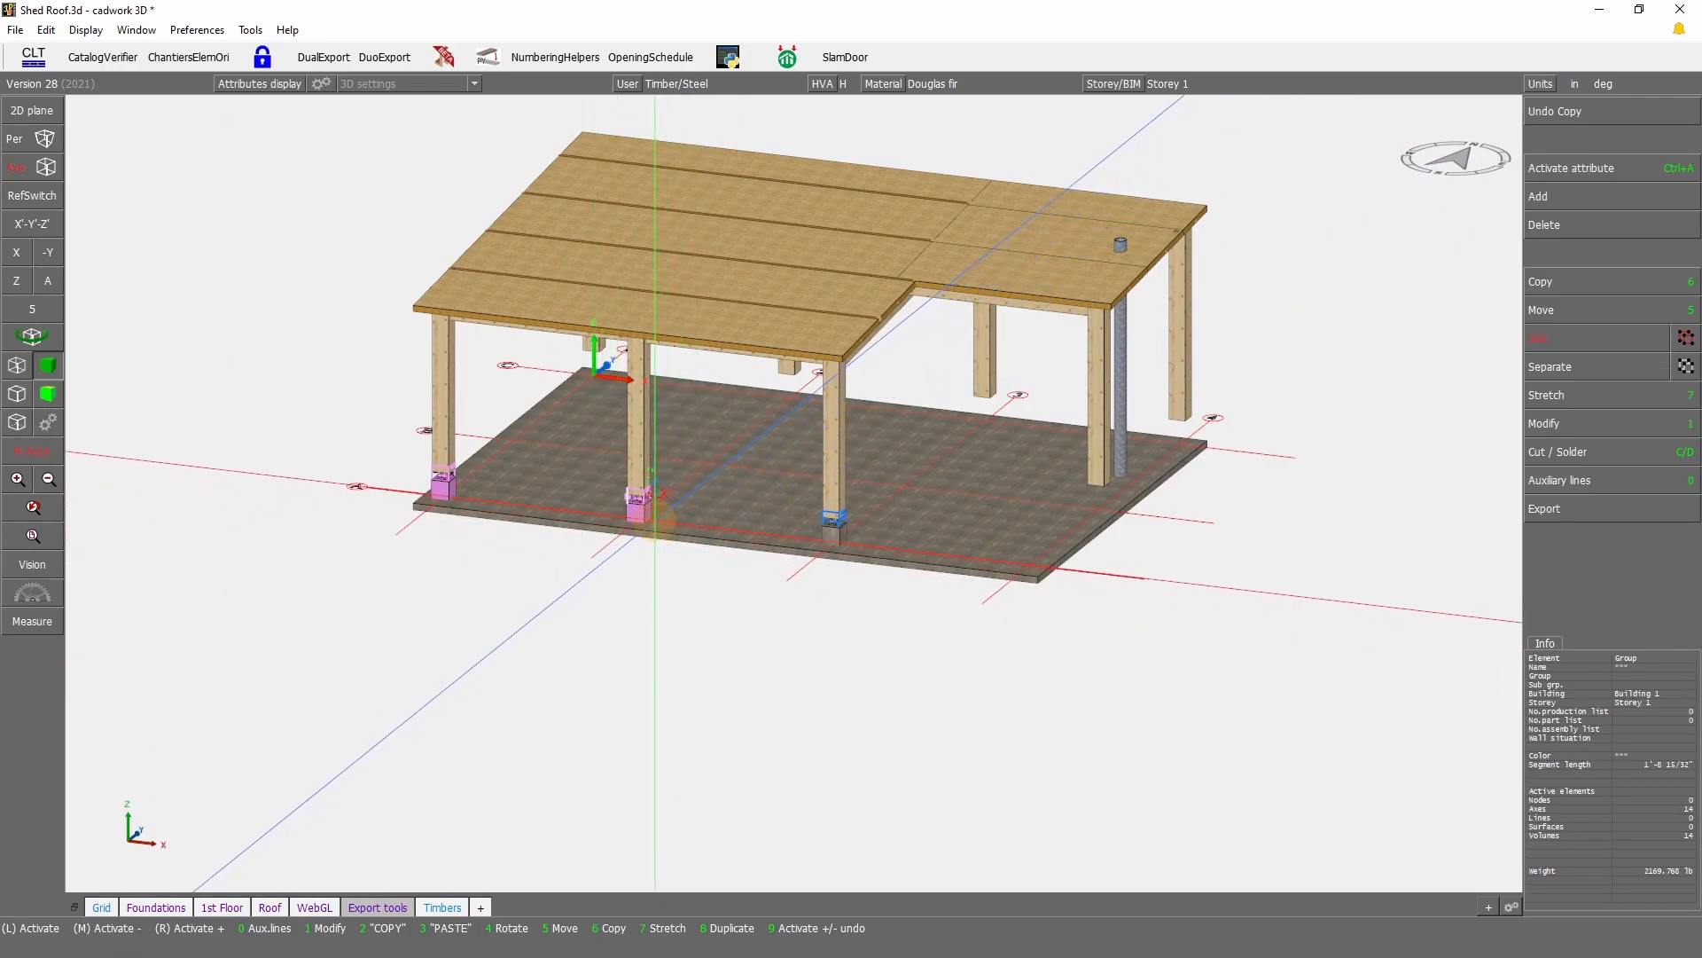
# Step: Compare the knife plate and post at the middle front post's copied base with the original base in wireframe
pyautogui.scroll(5, 644, 492)
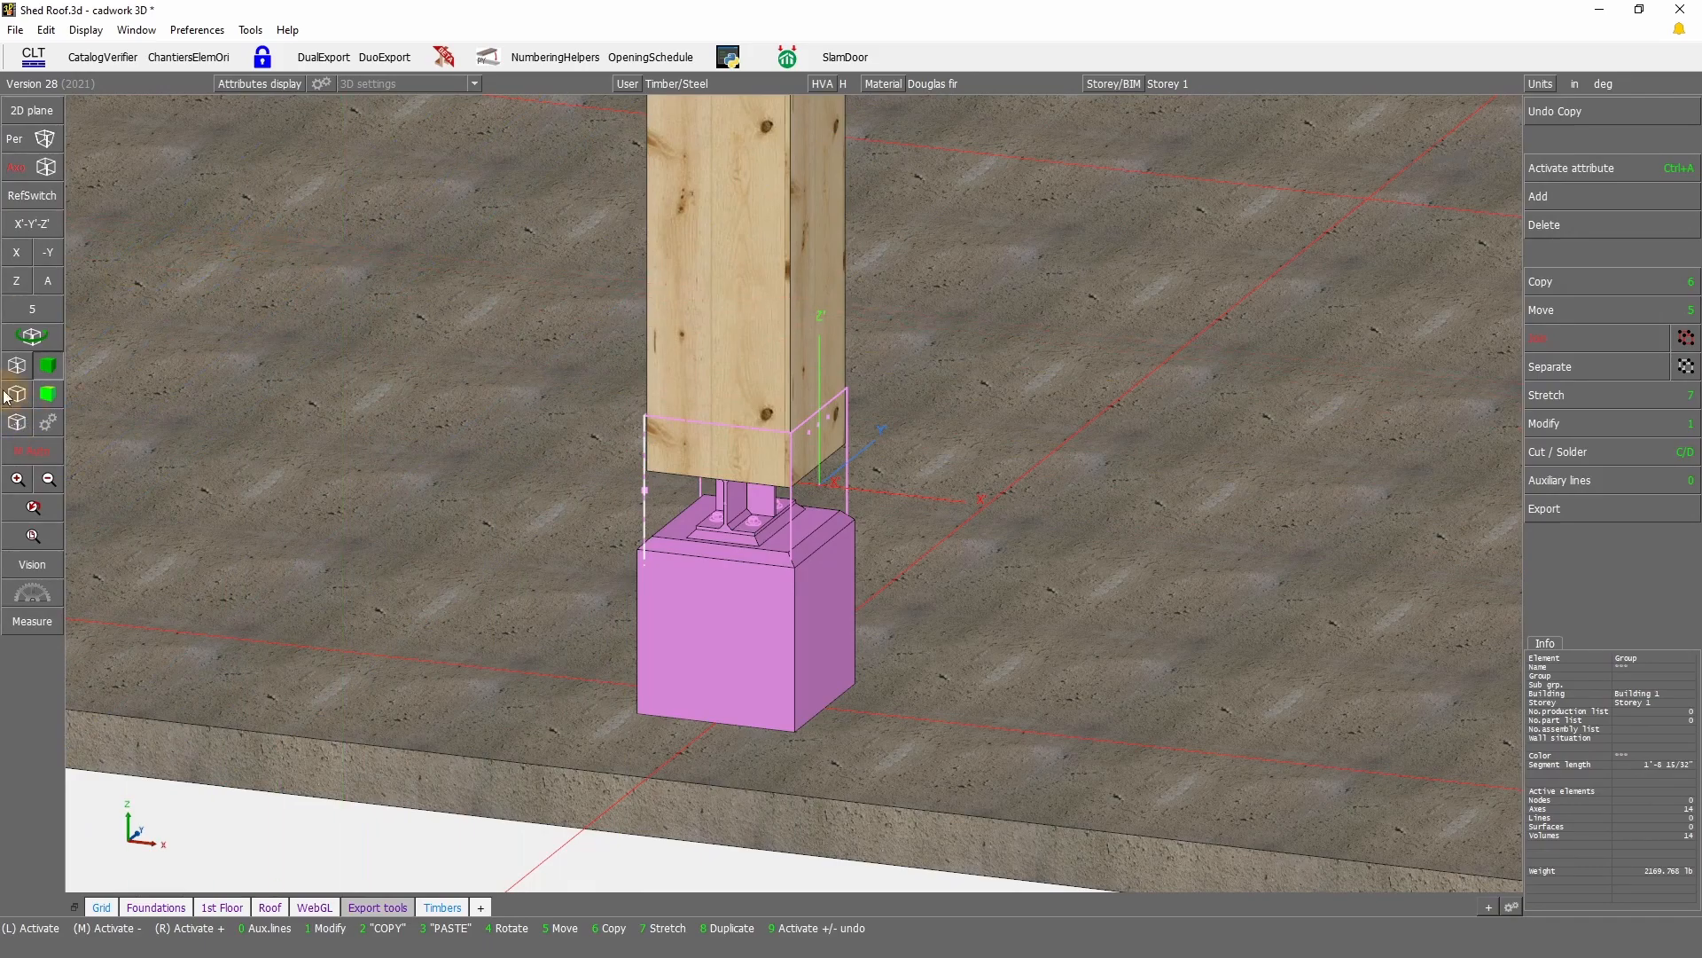
pyautogui.click(17, 366)
pyautogui.scroll(5, 762, 443)
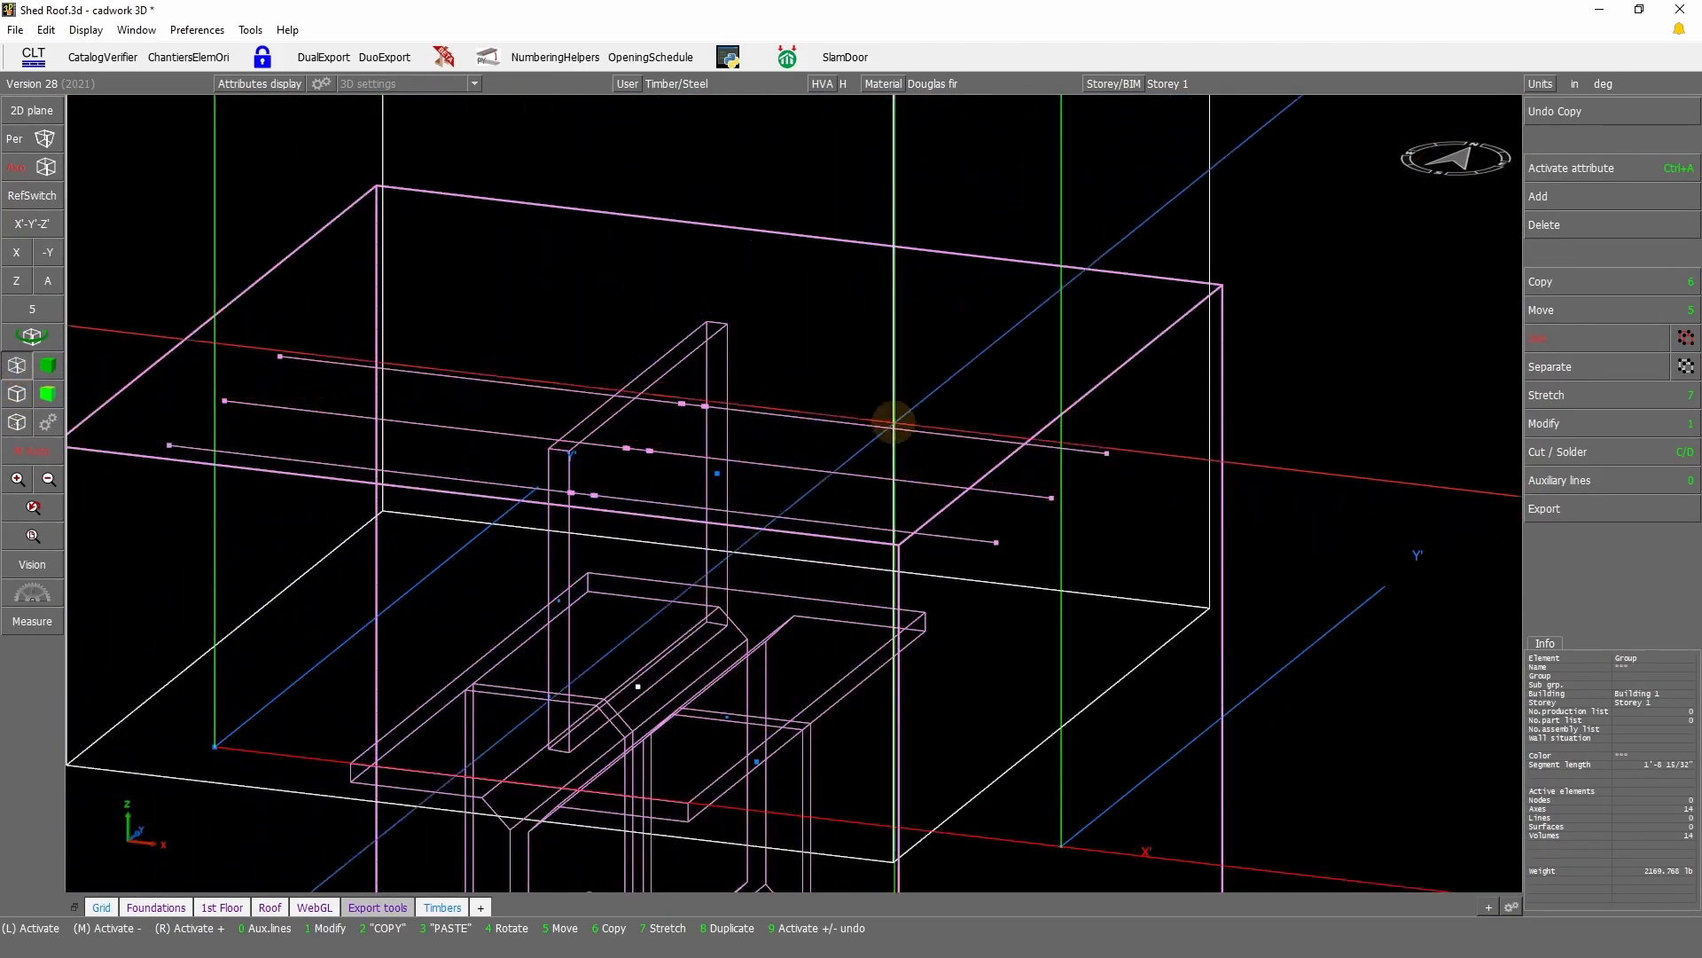
pyautogui.click(707, 334)
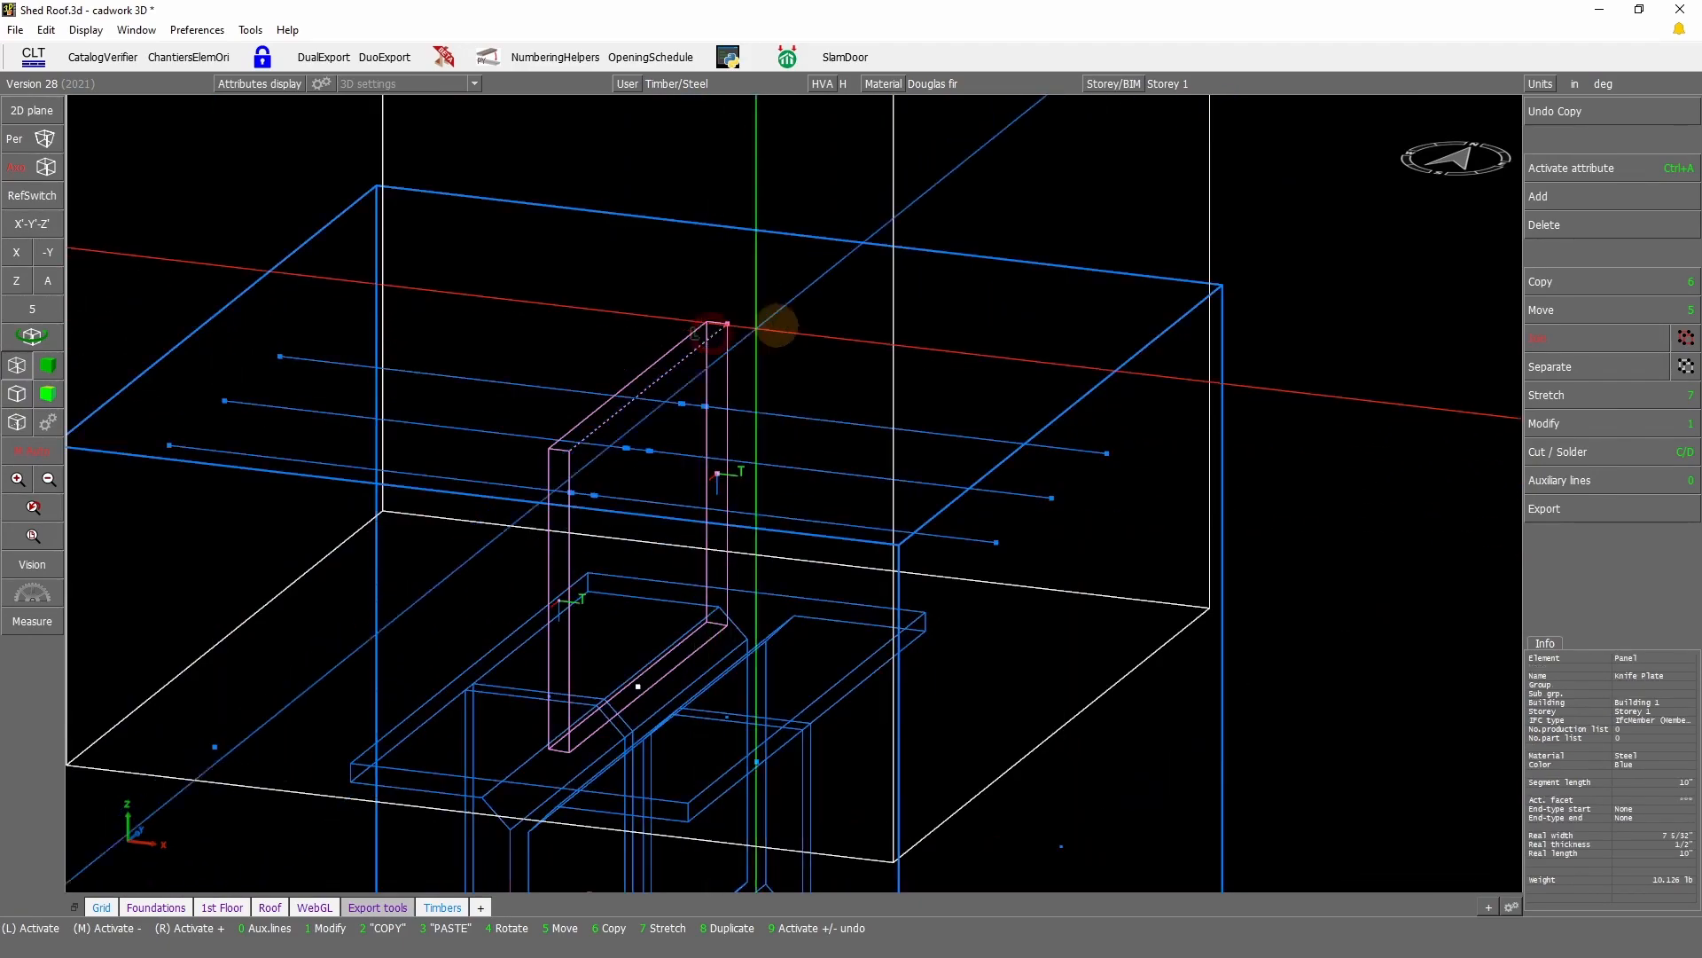
pyautogui.rightClick(1014, 458)
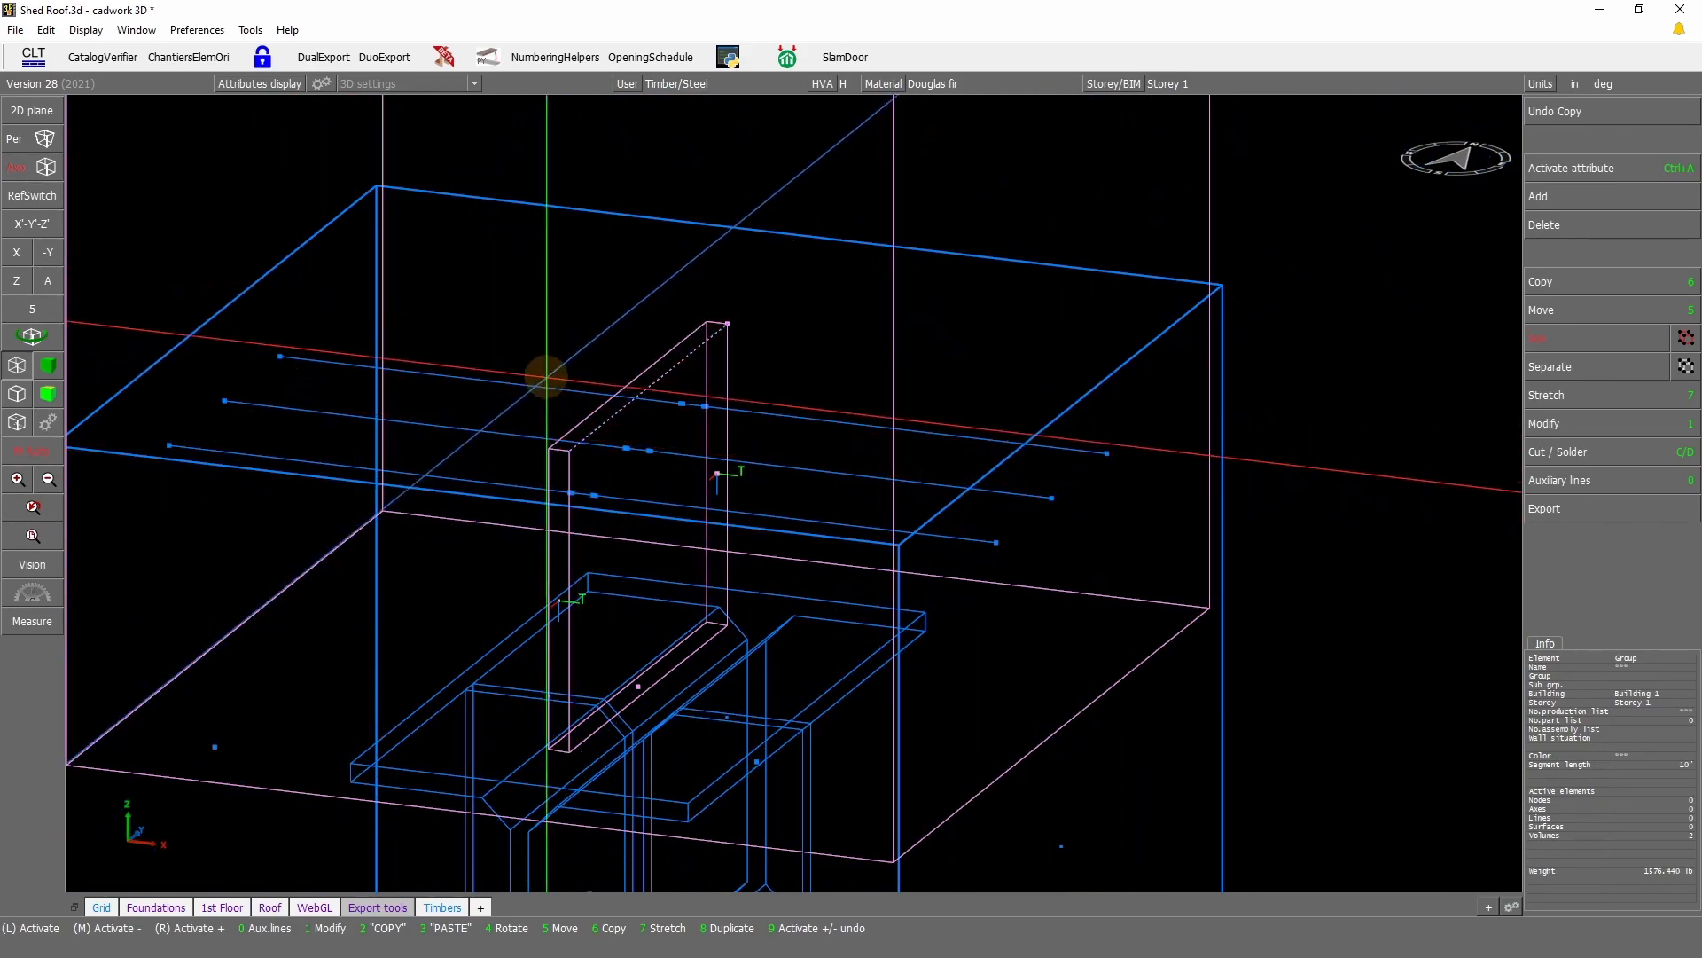
pyautogui.scroll(-10, 714, 492)
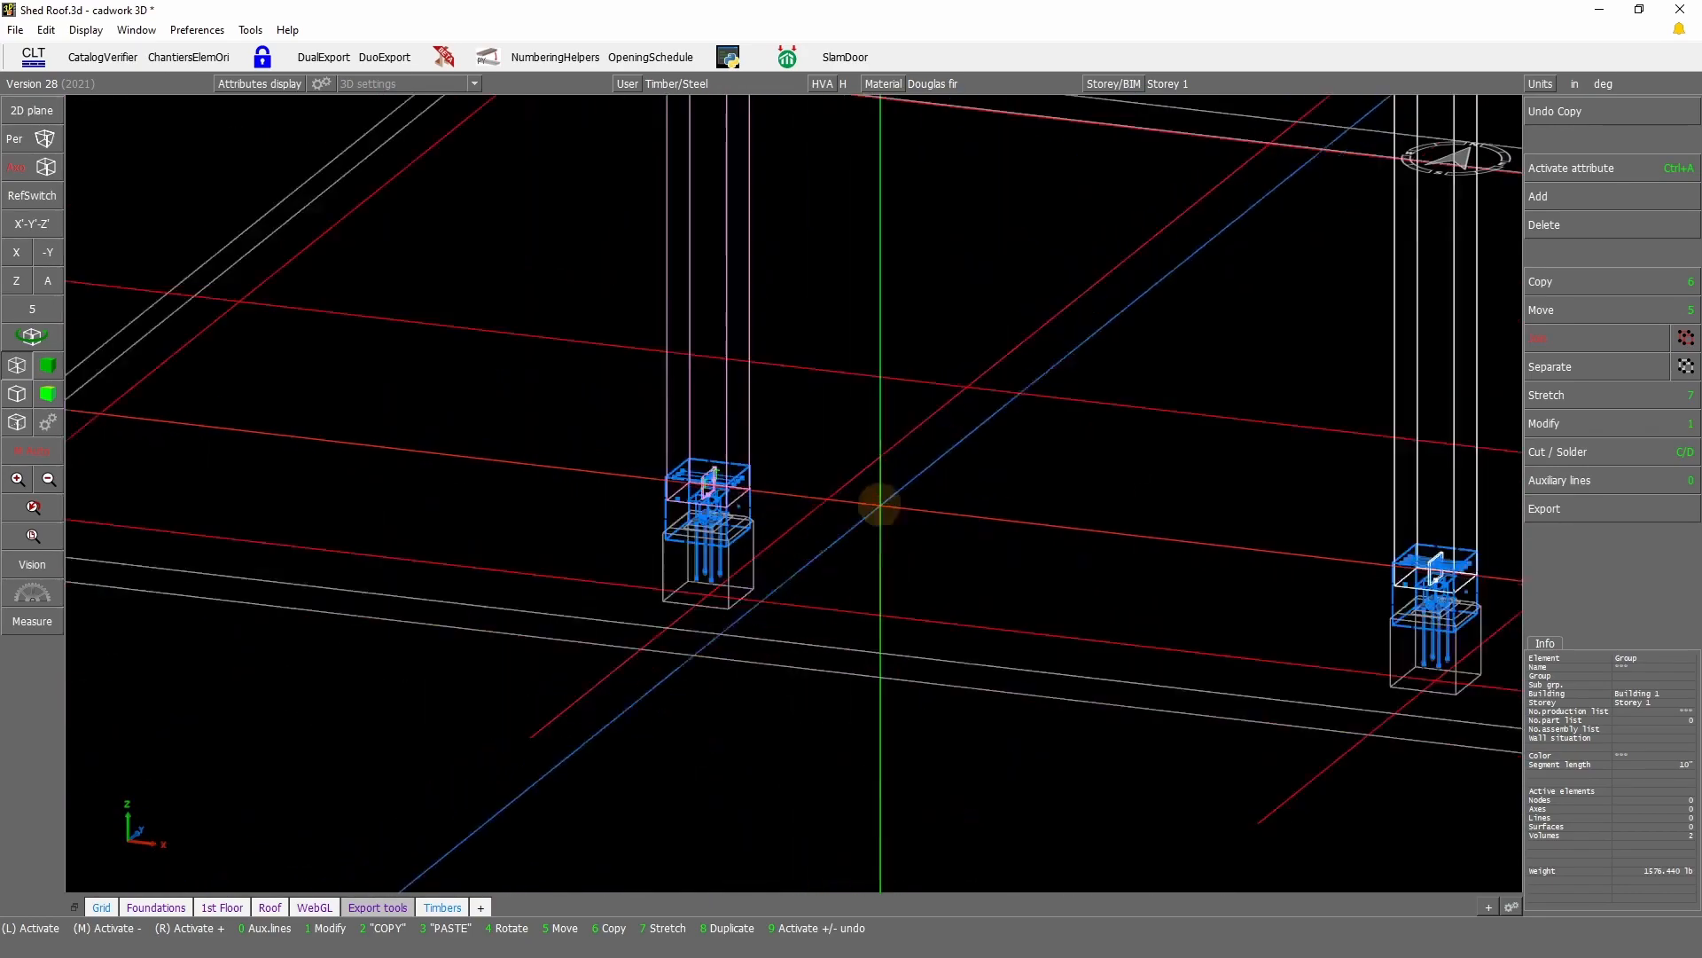
pyautogui.scroll(7, 744, 493)
pyautogui.scroll(6, 774, 494)
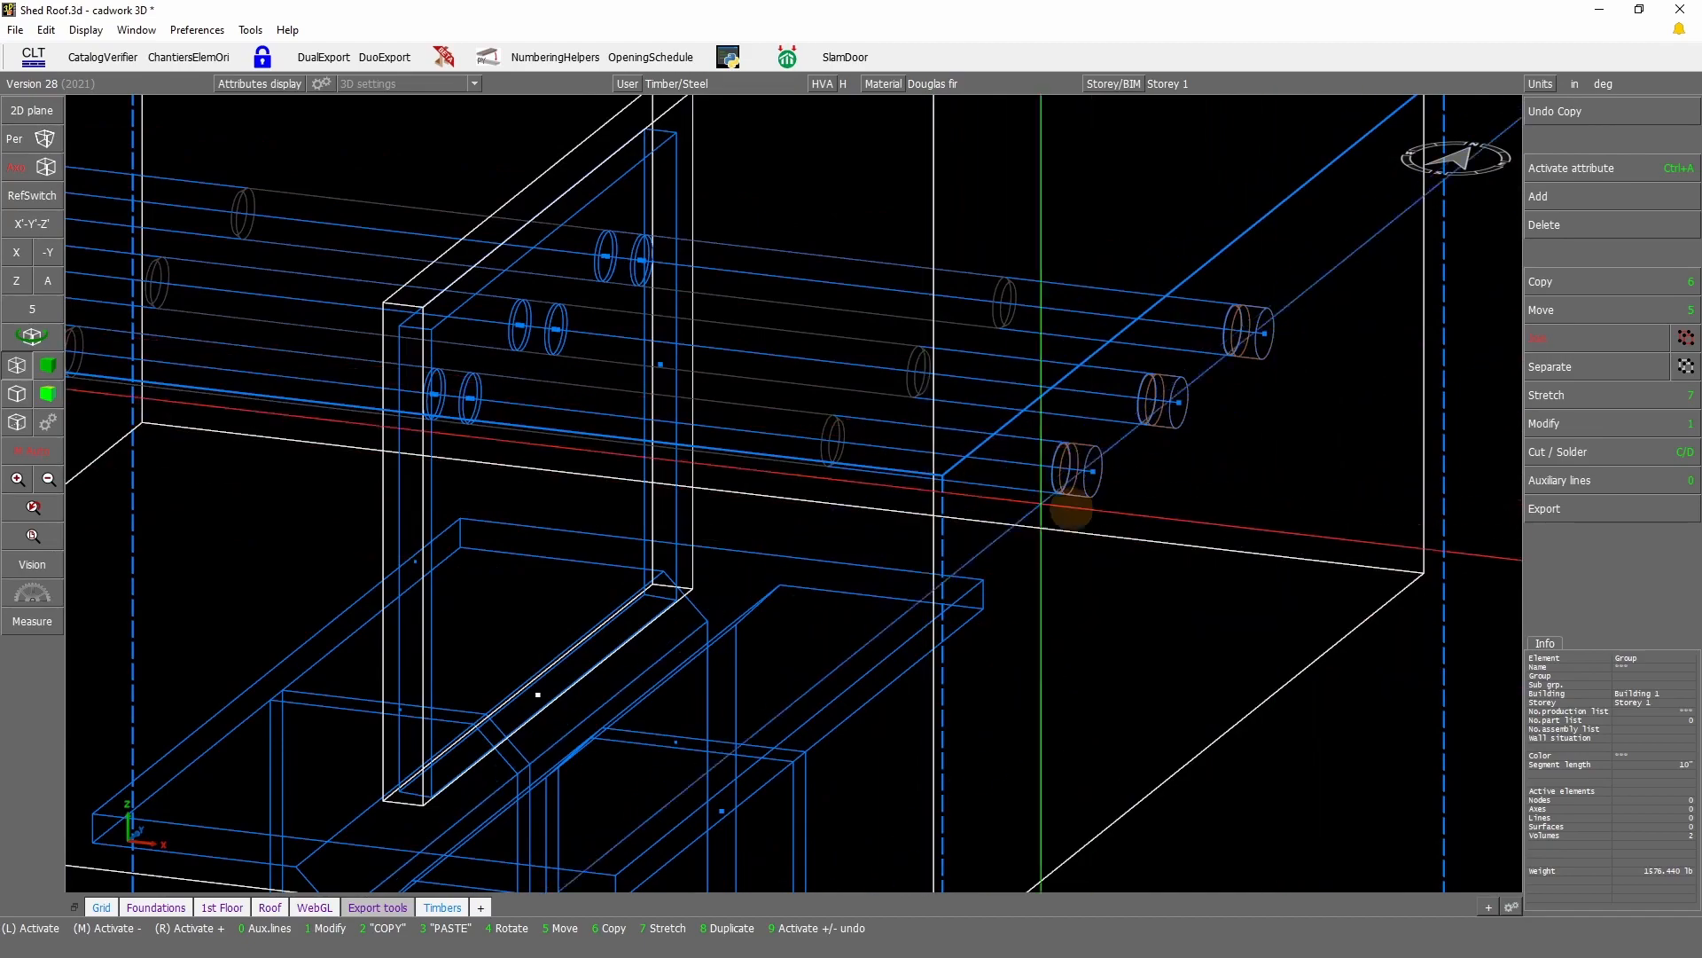
# Step: Inspect the knife plate and container WA-1 individually at the middle front post's copied base, and clear the selection
pyautogui.scroll(-6, 789, 490)
pyautogui.scroll(-5, 794, 493)
pyautogui.scroll(12, 720, 383)
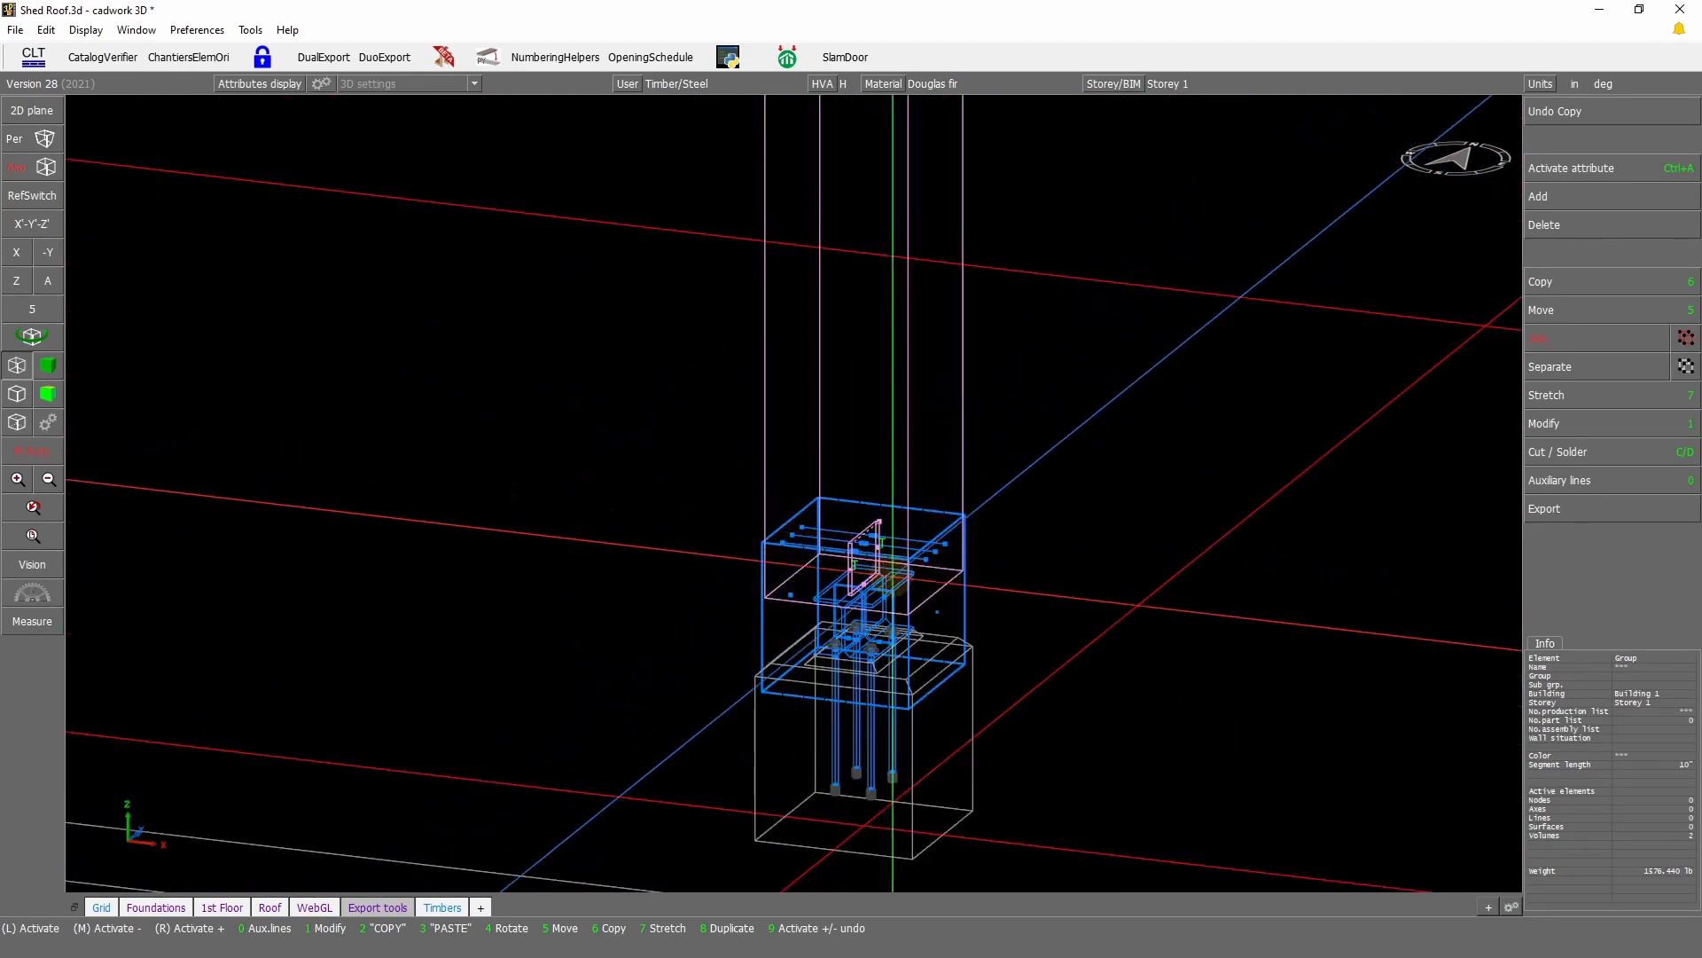
pyautogui.click(718, 368)
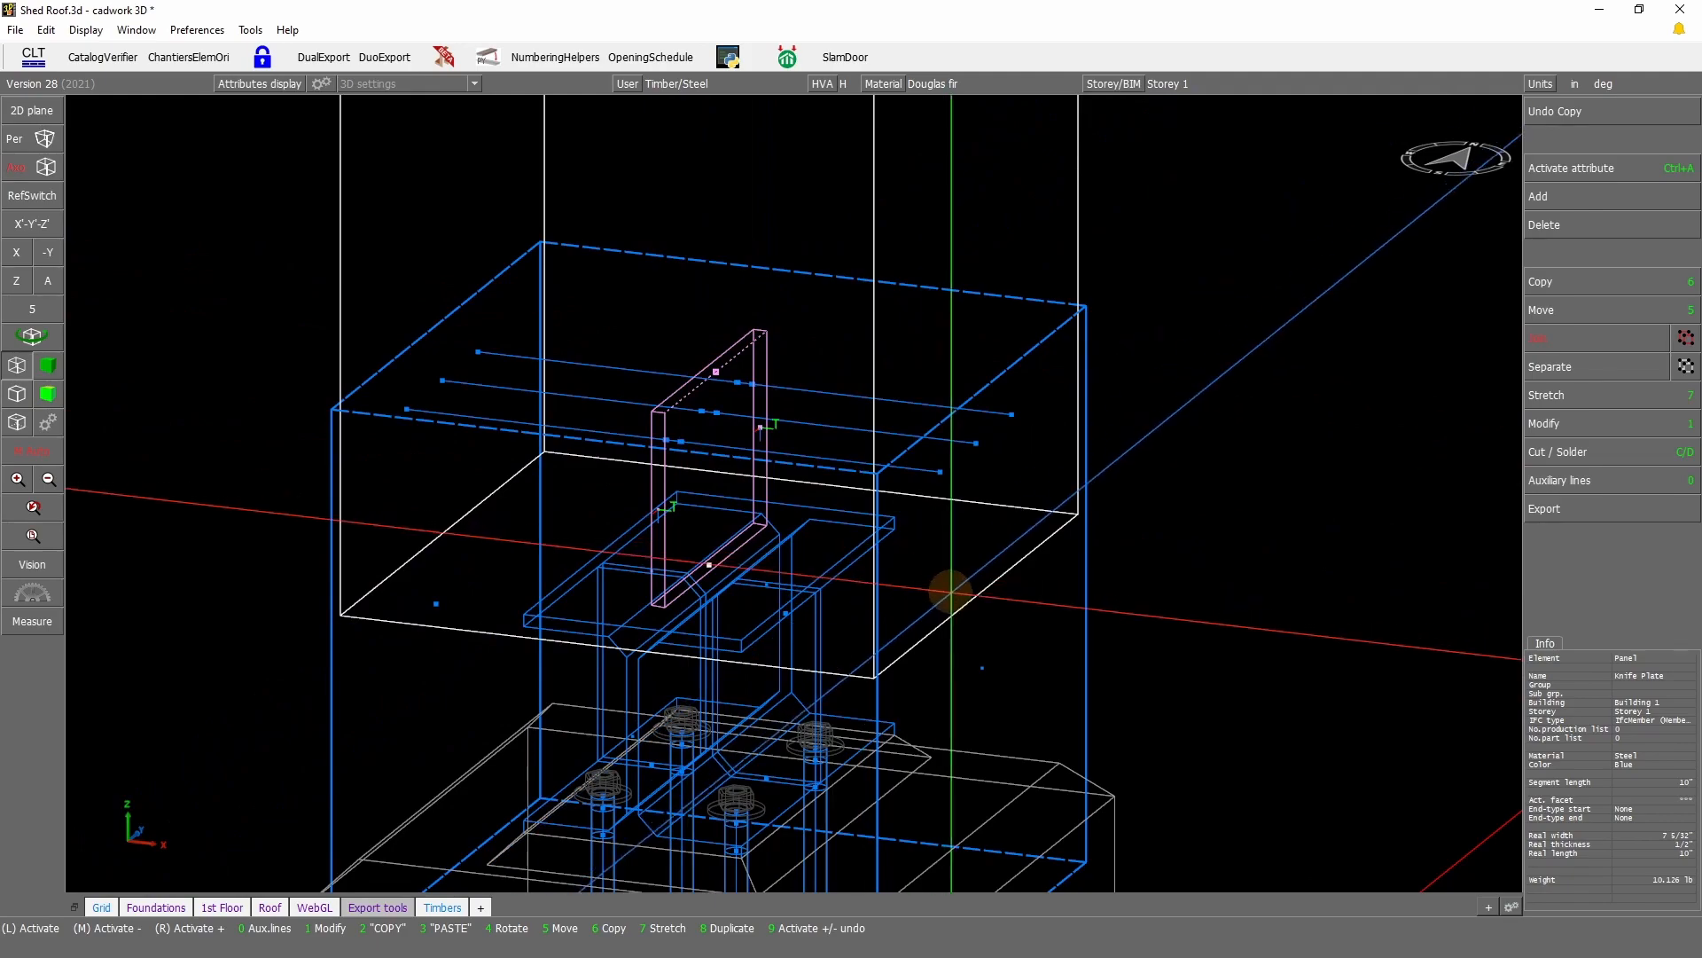
pyautogui.click(993, 550)
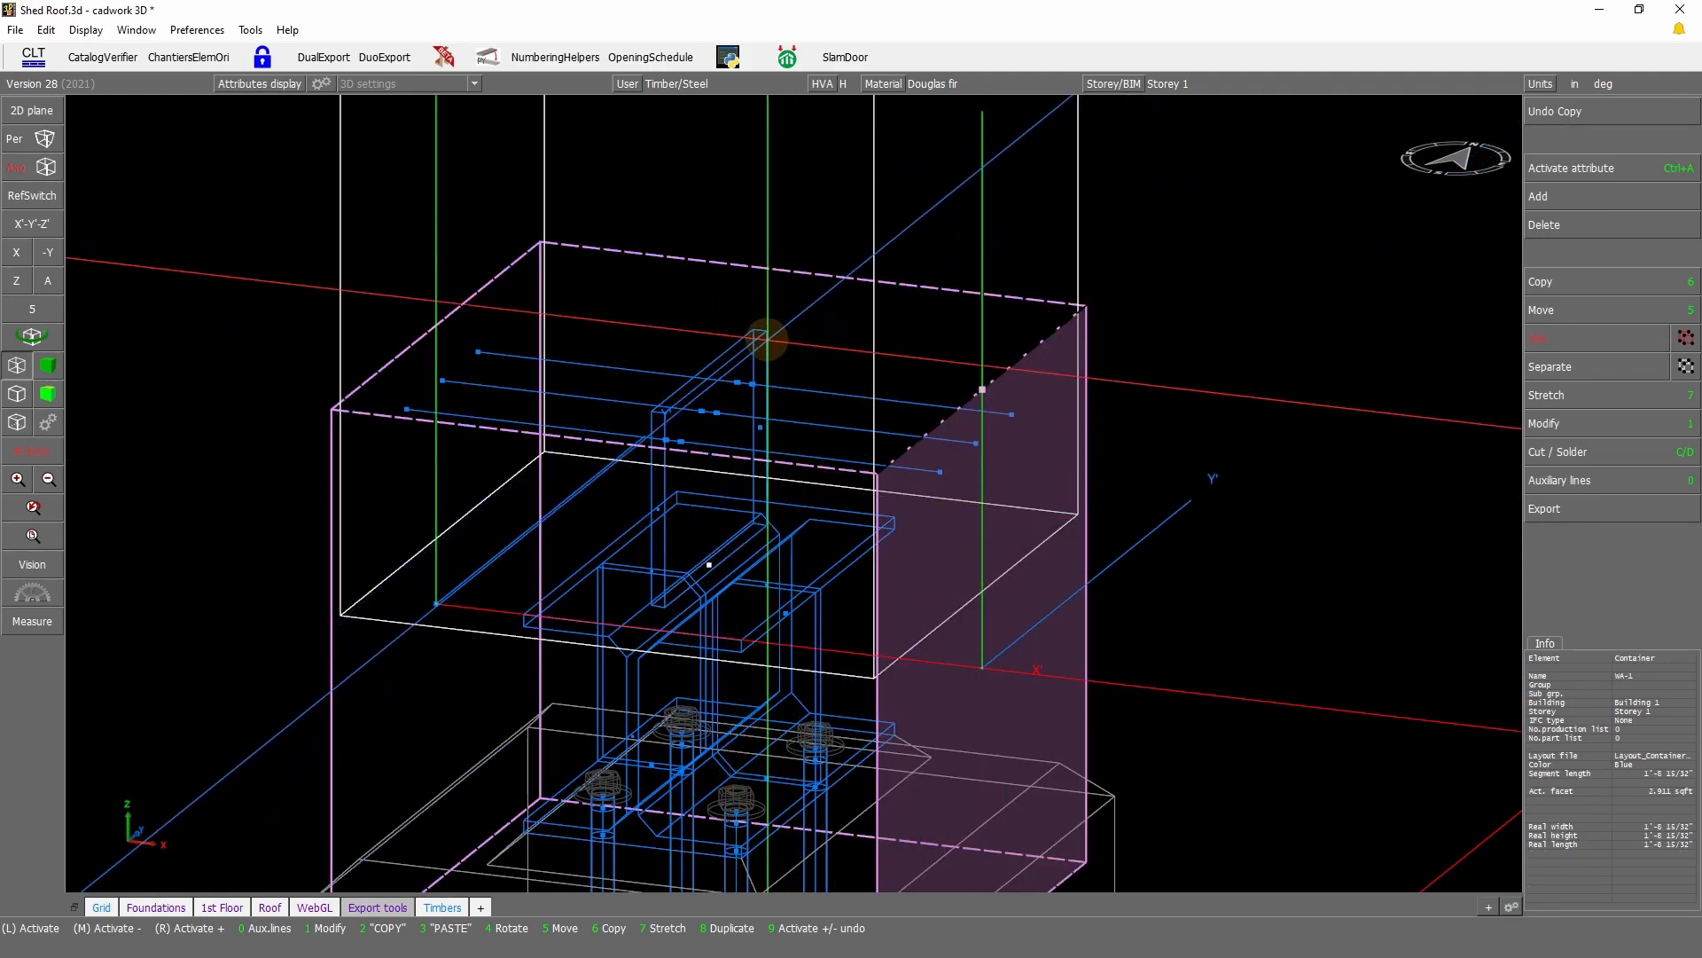
pyautogui.click(764, 341)
pyautogui.scroll(-5, 765, 342)
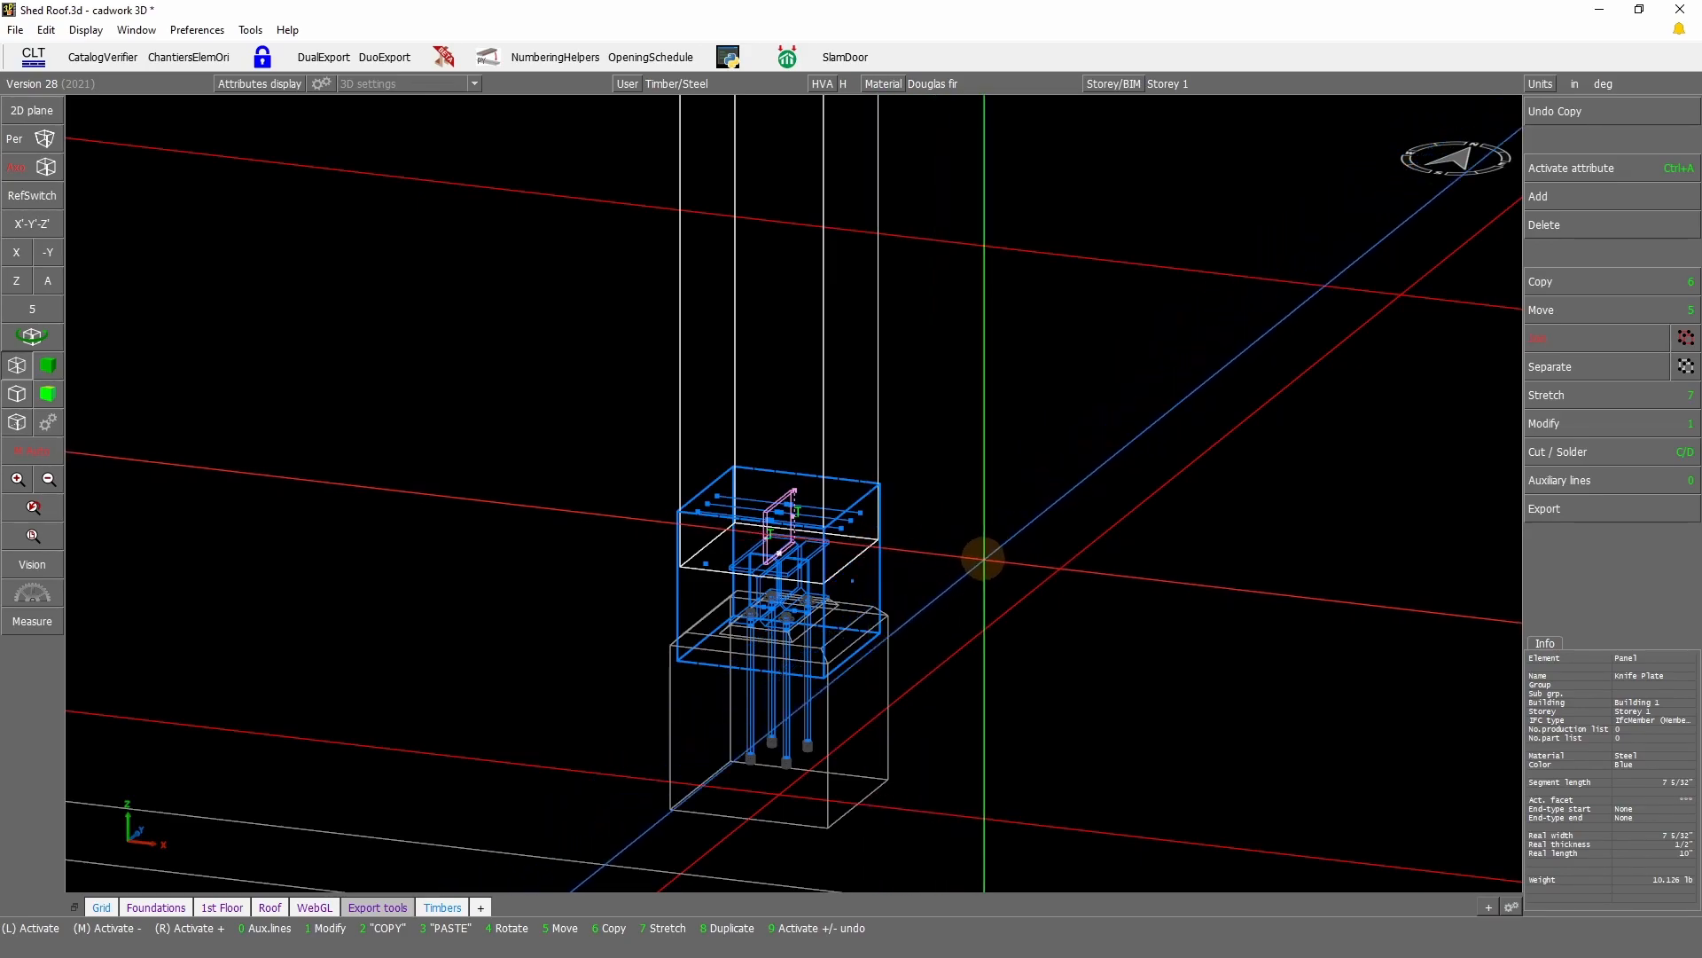
pyautogui.click(981, 558)
# Step: Restore the shaded display and rotate the model to a lower view of the three front-edge post bases
pyautogui.click(47, 368)
pyautogui.scroll(-4, 732, 532)
pyautogui.scroll(2, 897, 483)
pyautogui.scroll(-3, 794, 487)
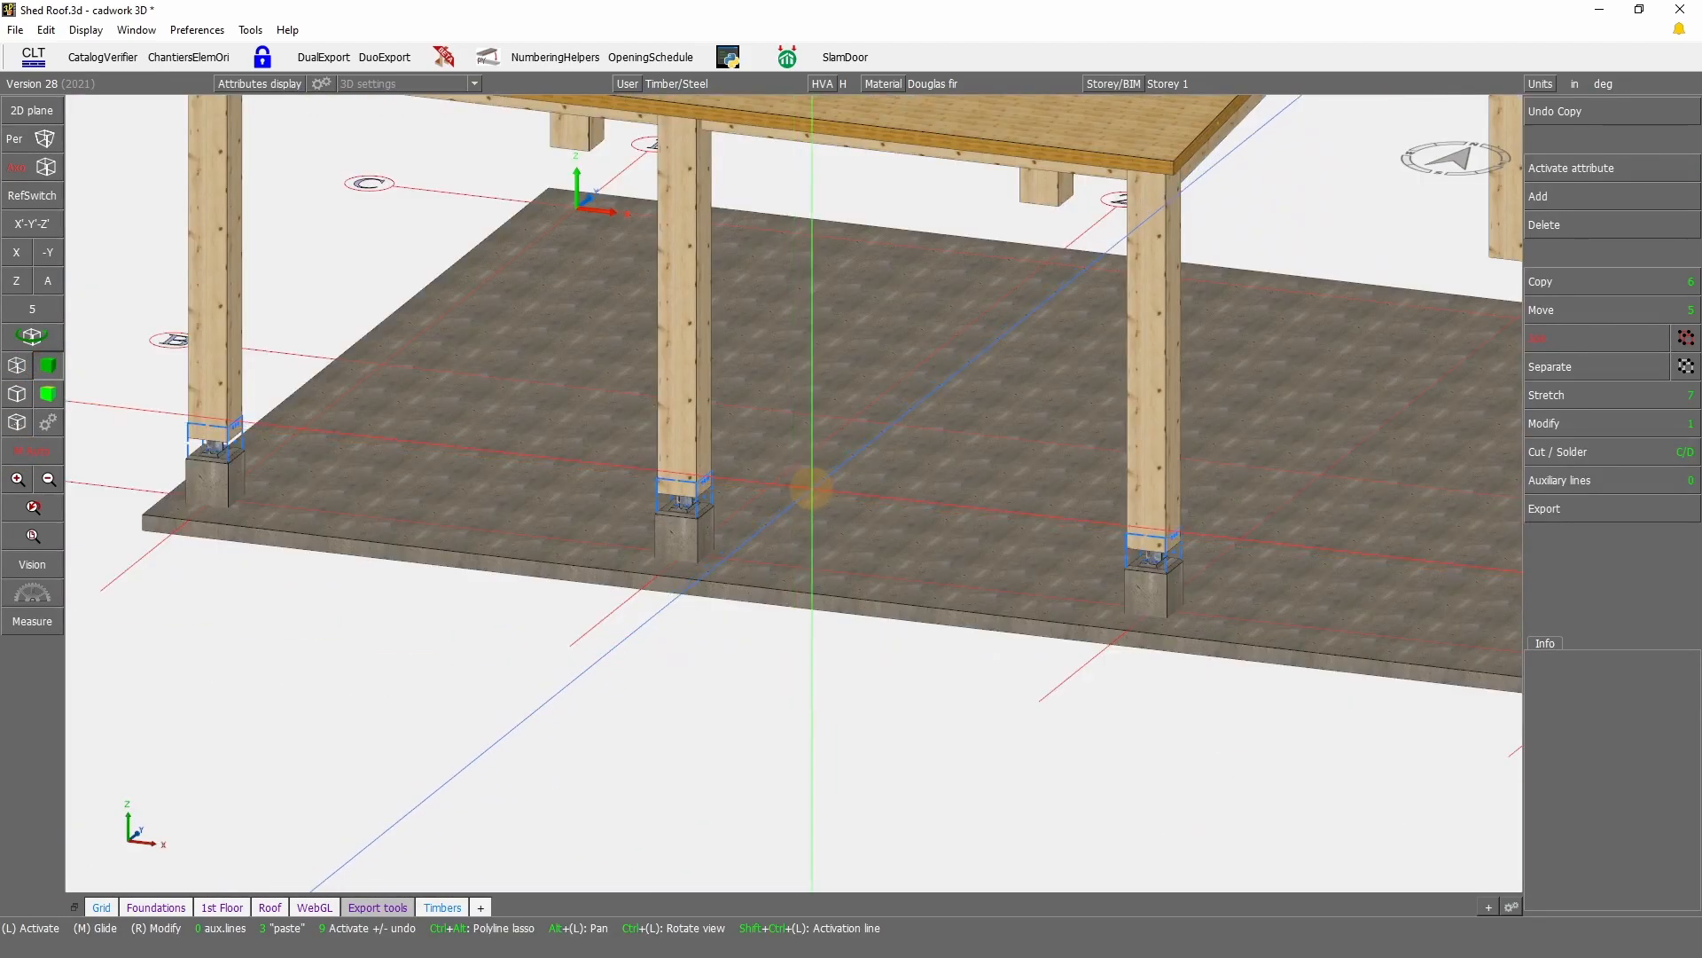
pyautogui.click(33, 342)
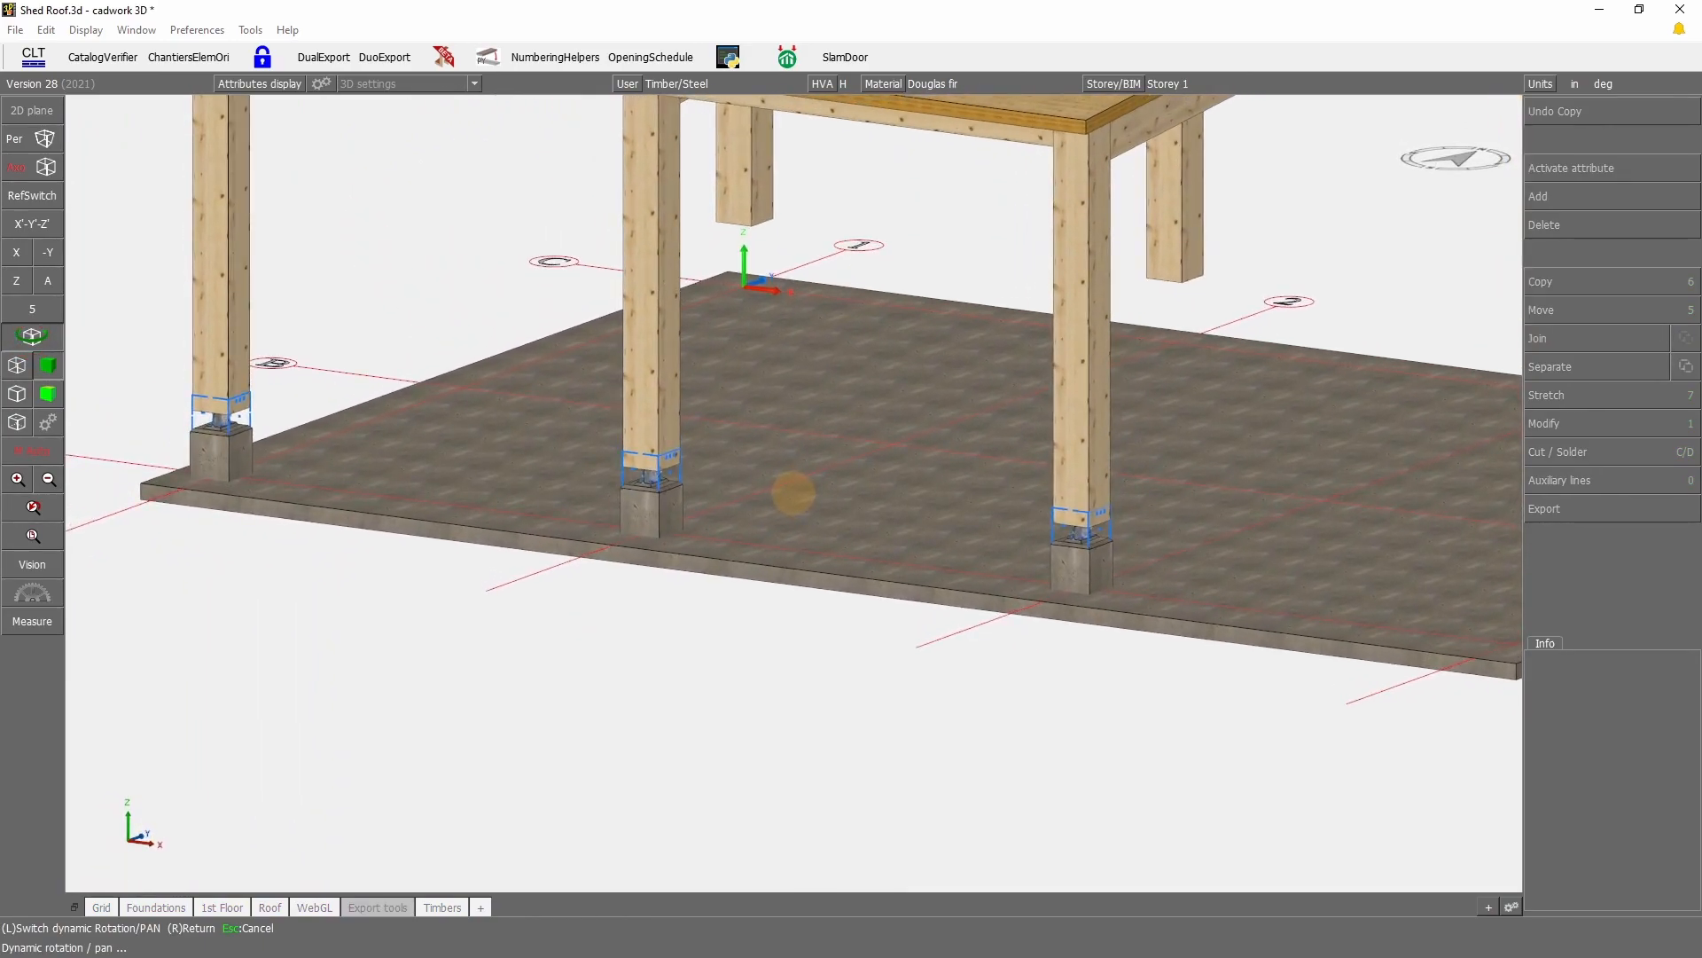
pyautogui.rightClick(794, 493)
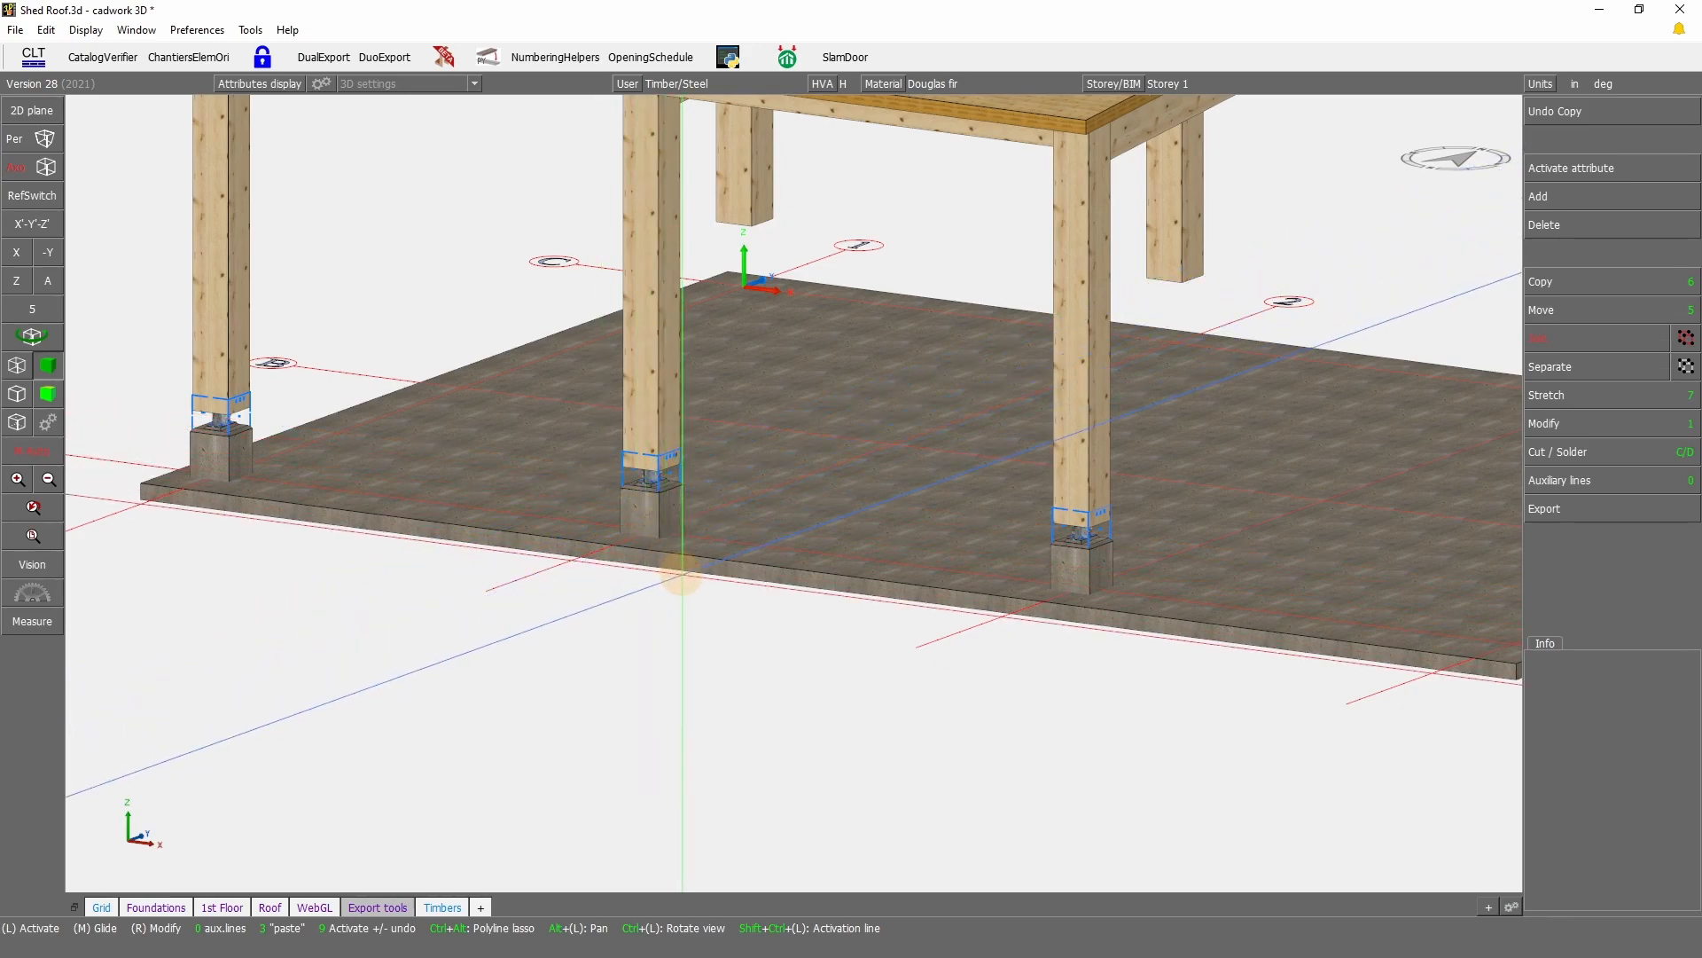
# Step: Delete one component of the copied base at the middle front post
pyautogui.scroll(8, 623, 470)
pyautogui.click(864, 536)
pyautogui.press('Delete')
pyautogui.scroll(-8, 891, 611)
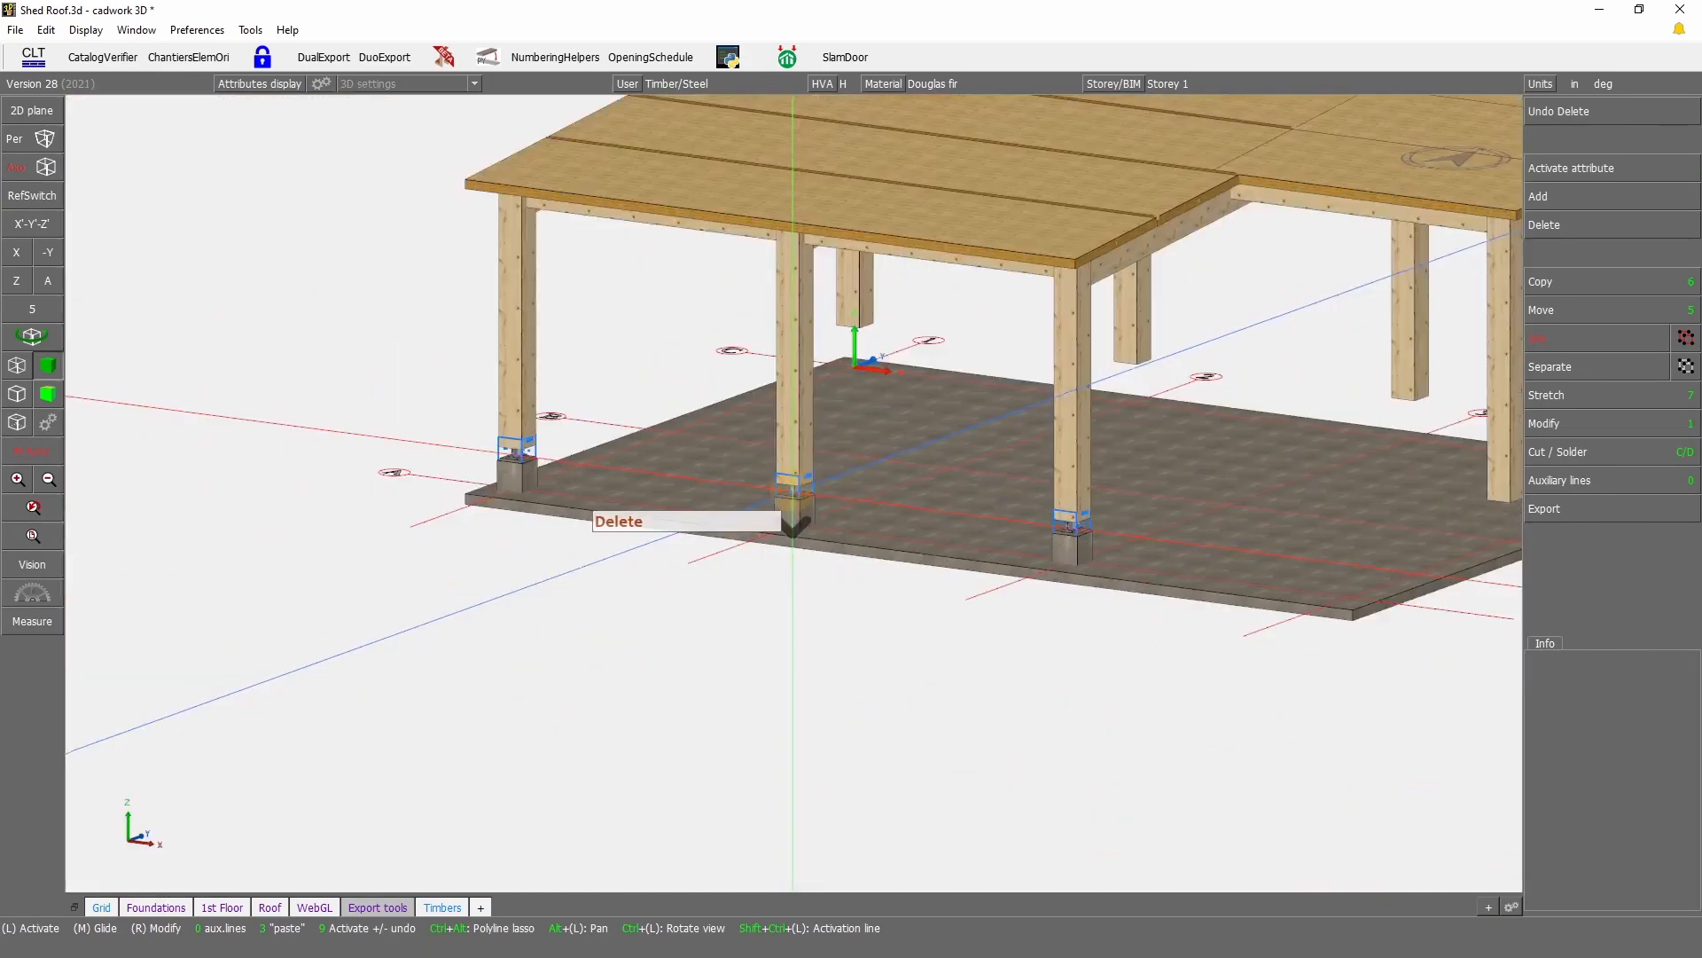
# Step: Compare the bases at the front posts, and undo both the component deletion and the copying of container WA-1
pyautogui.scroll(8, 1016, 522)
pyautogui.scroll(3, 1139, 523)
pyautogui.scroll(-6, 794, 505)
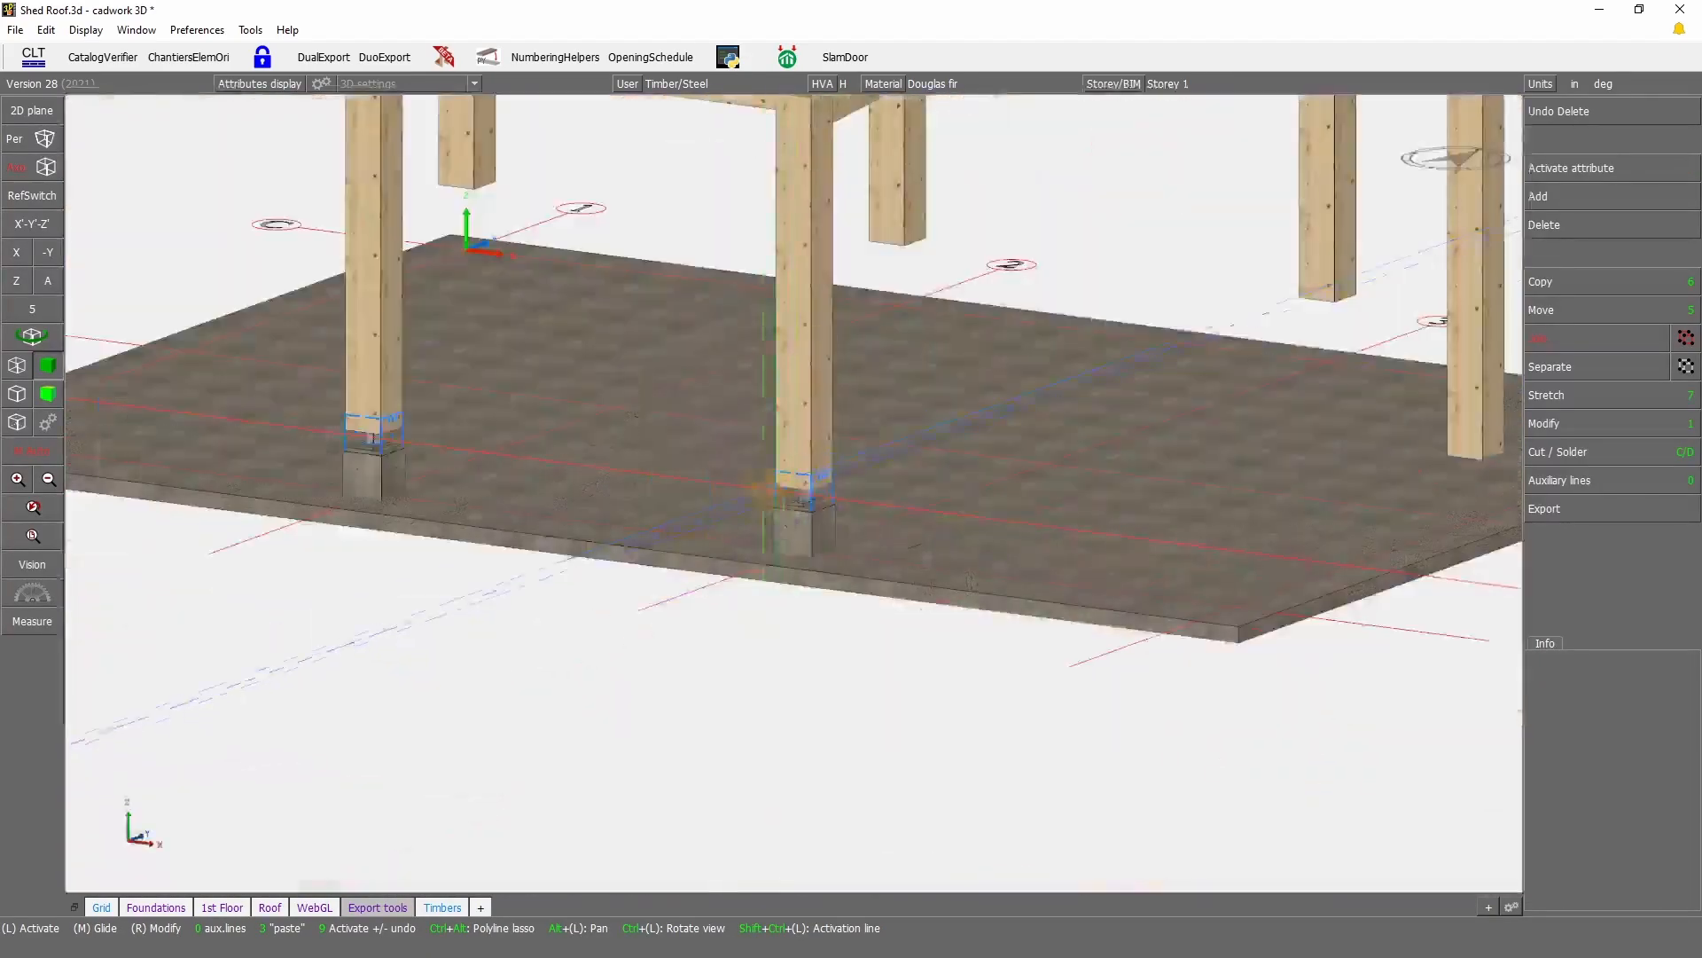
pyautogui.scroll(1, 258, 421)
pyautogui.scroll(-2, 794, 490)
pyautogui.scroll(7, 754, 550)
pyautogui.scroll(-5, 1349, 891)
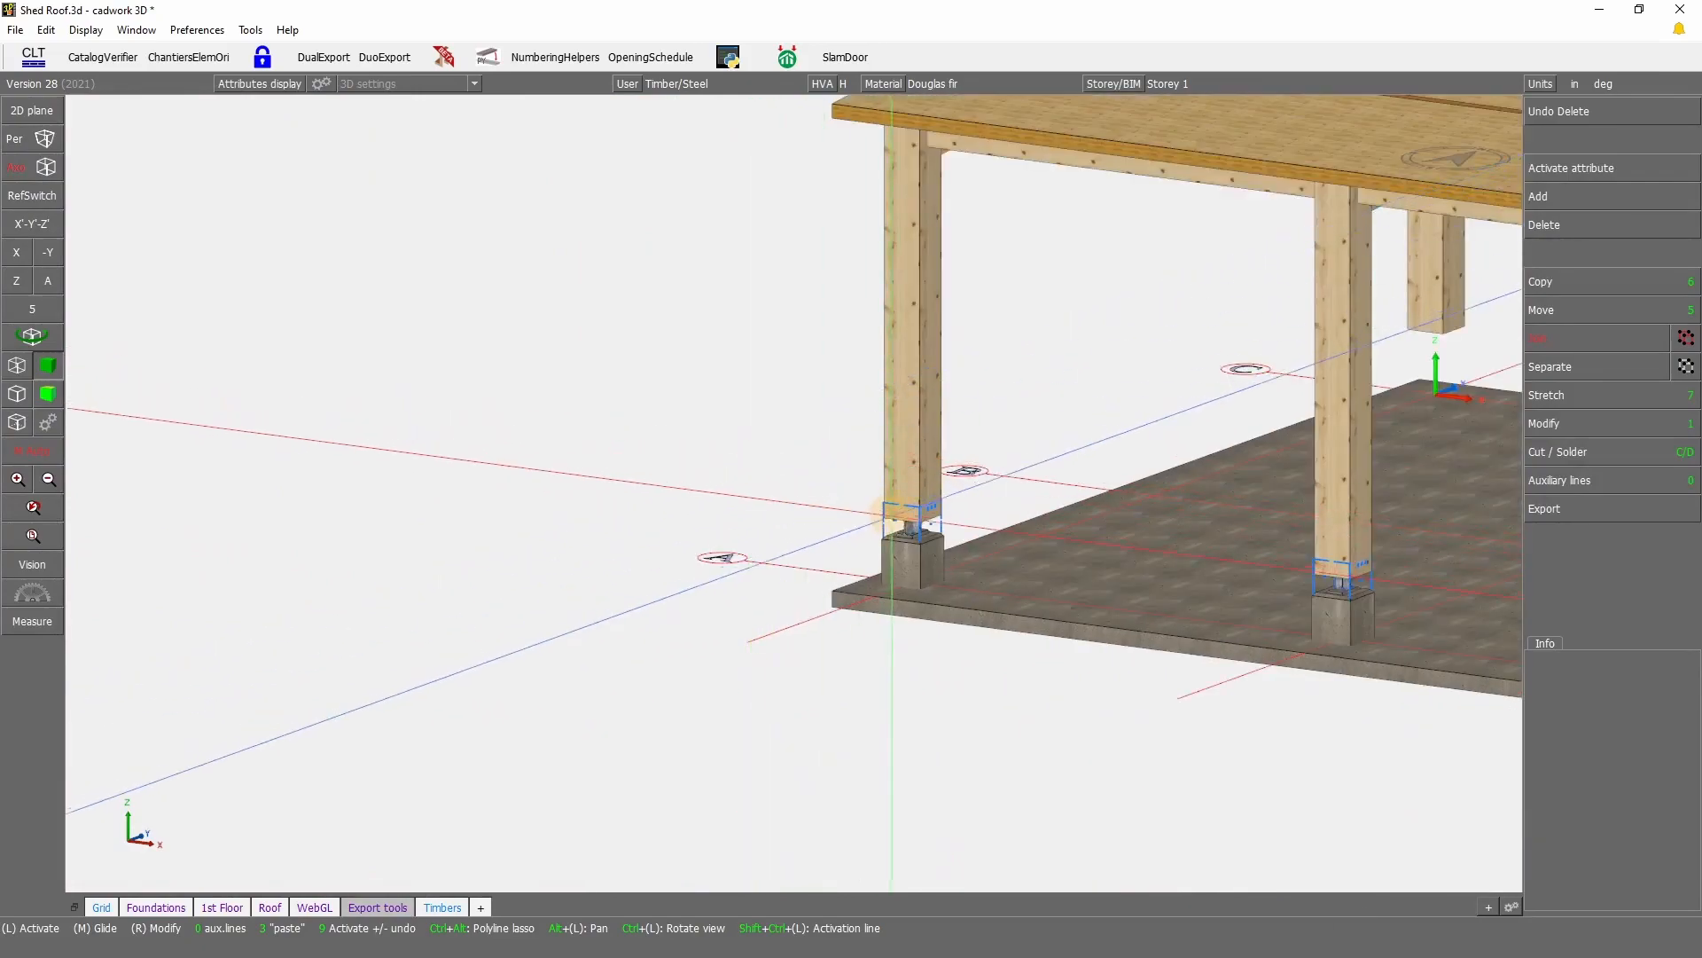
pyautogui.scroll(9, 922, 529)
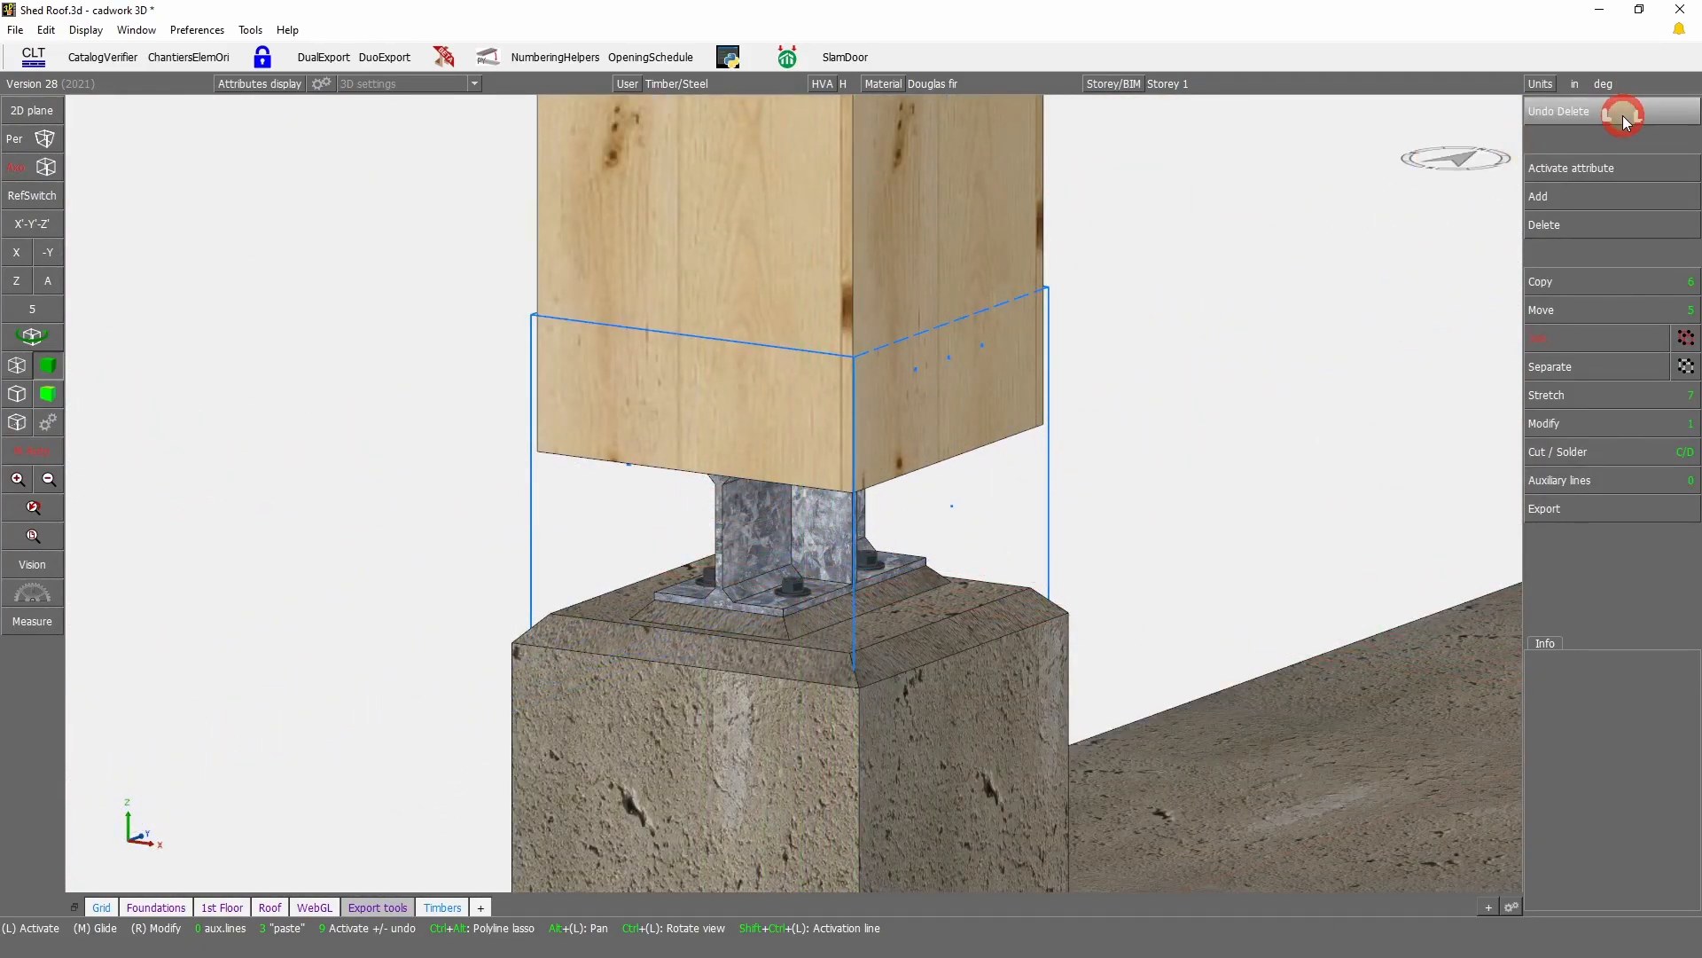
pyautogui.click(1627, 123)
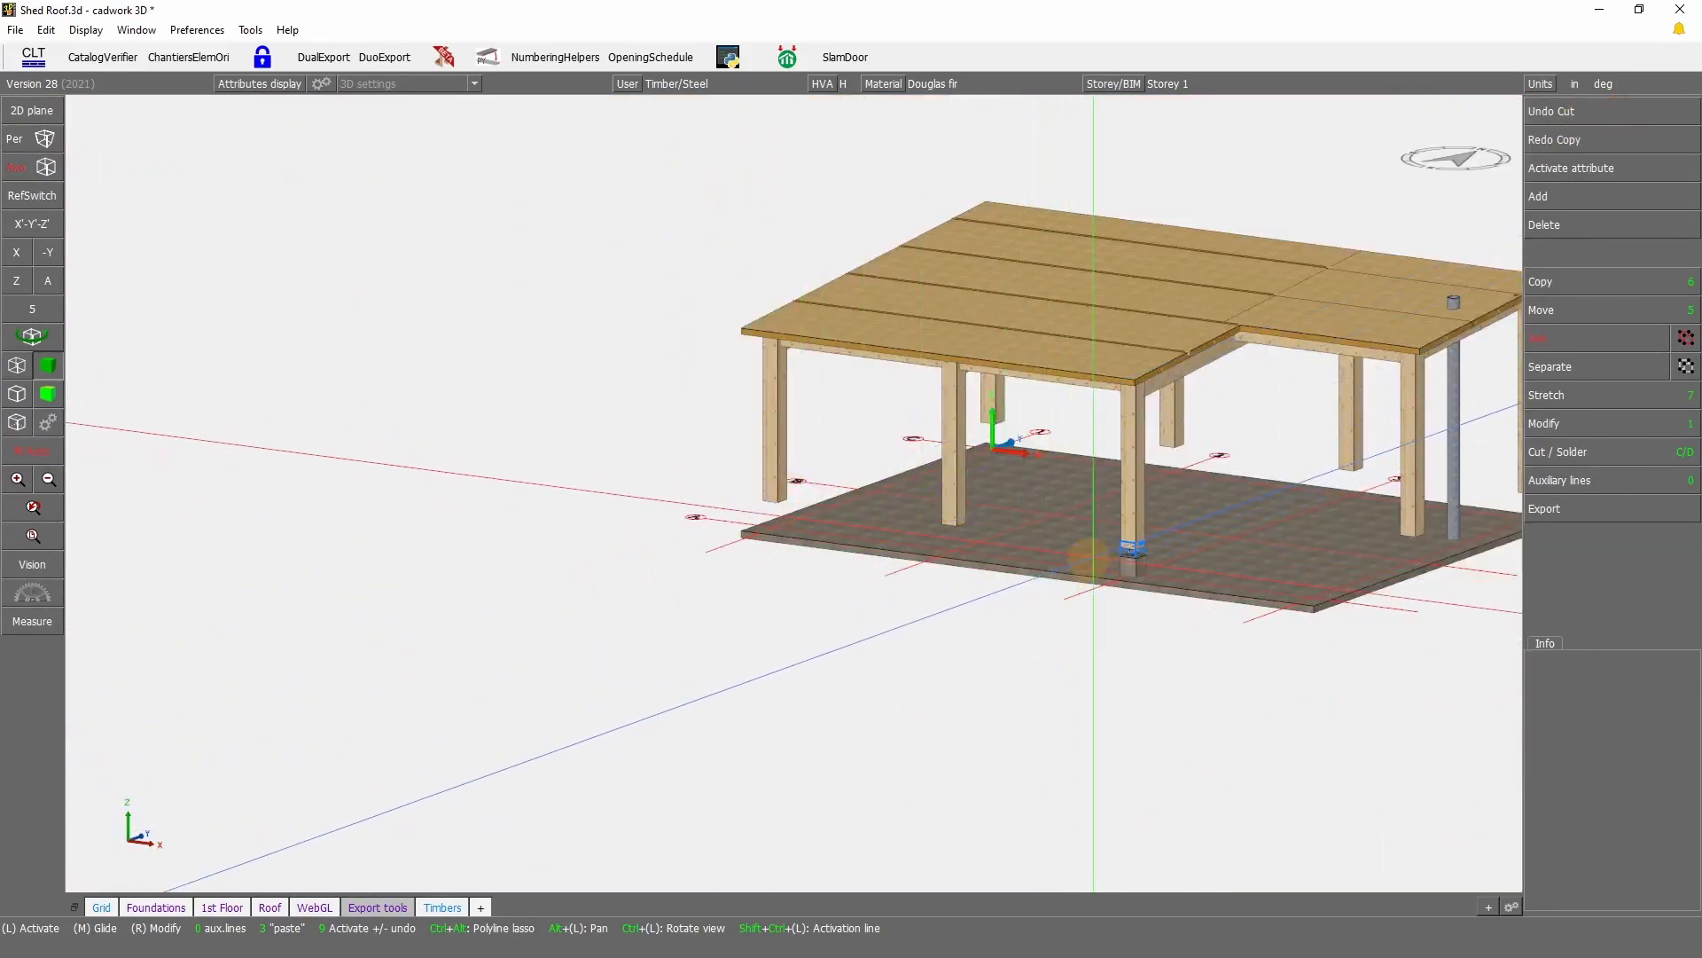
# Step: Convert container WA-1 at the remaining post base into a container block
pyautogui.scroll(4, 876, 483)
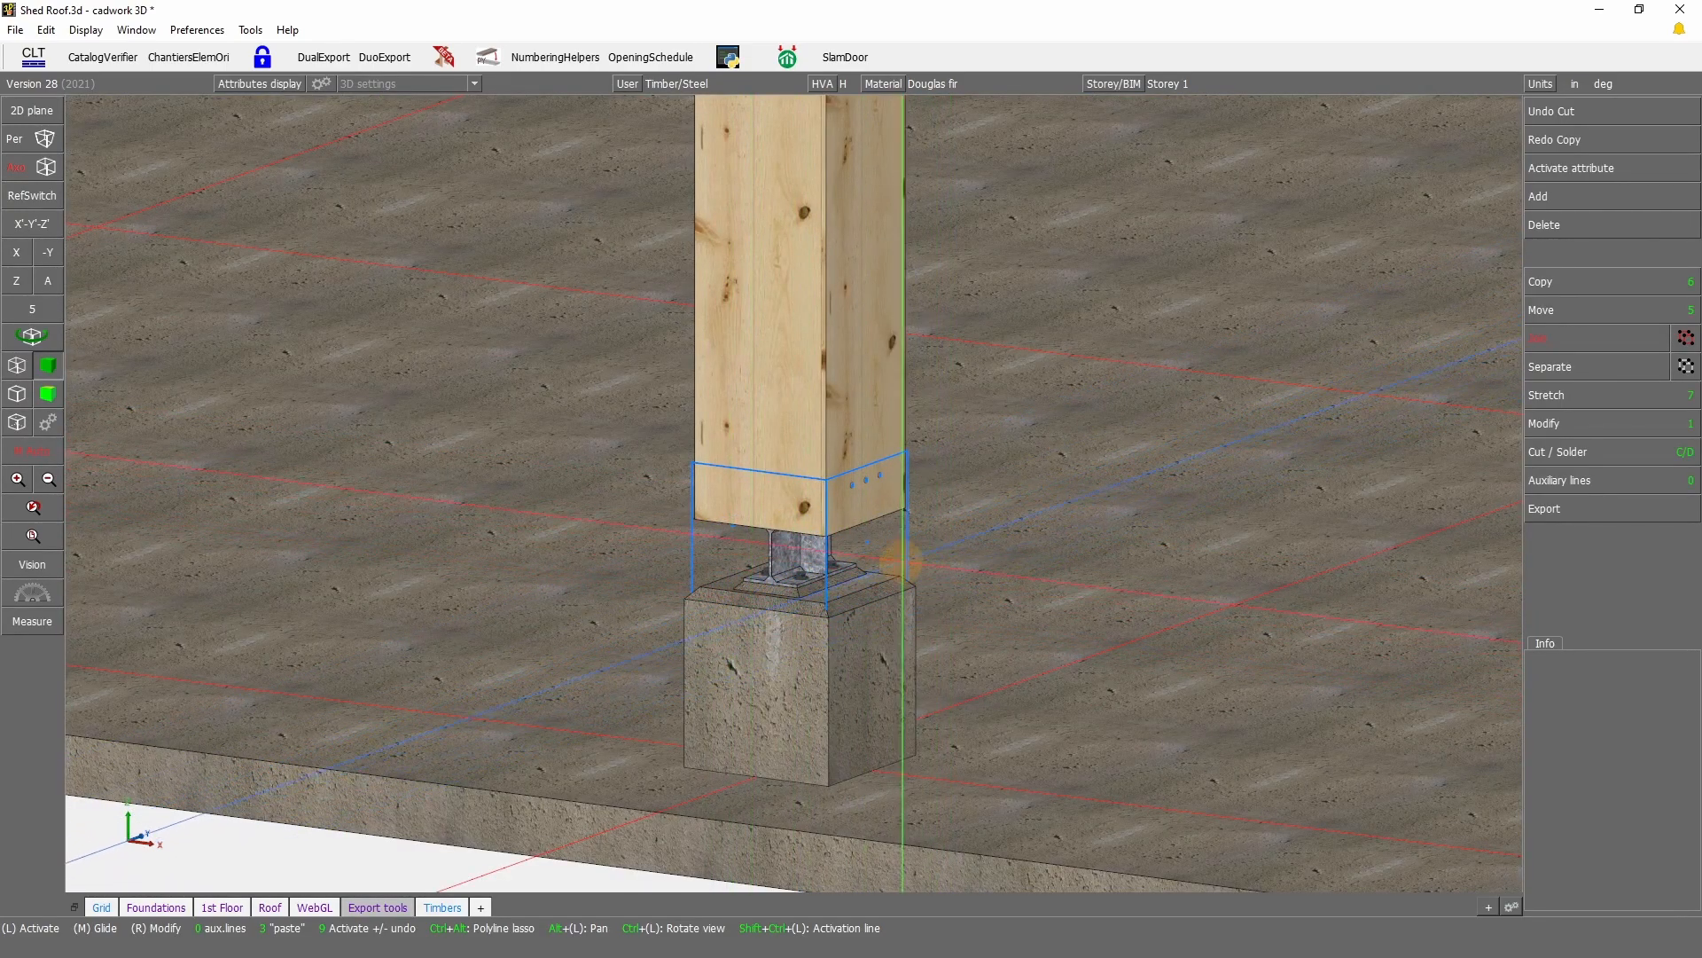
pyautogui.click(953, 660)
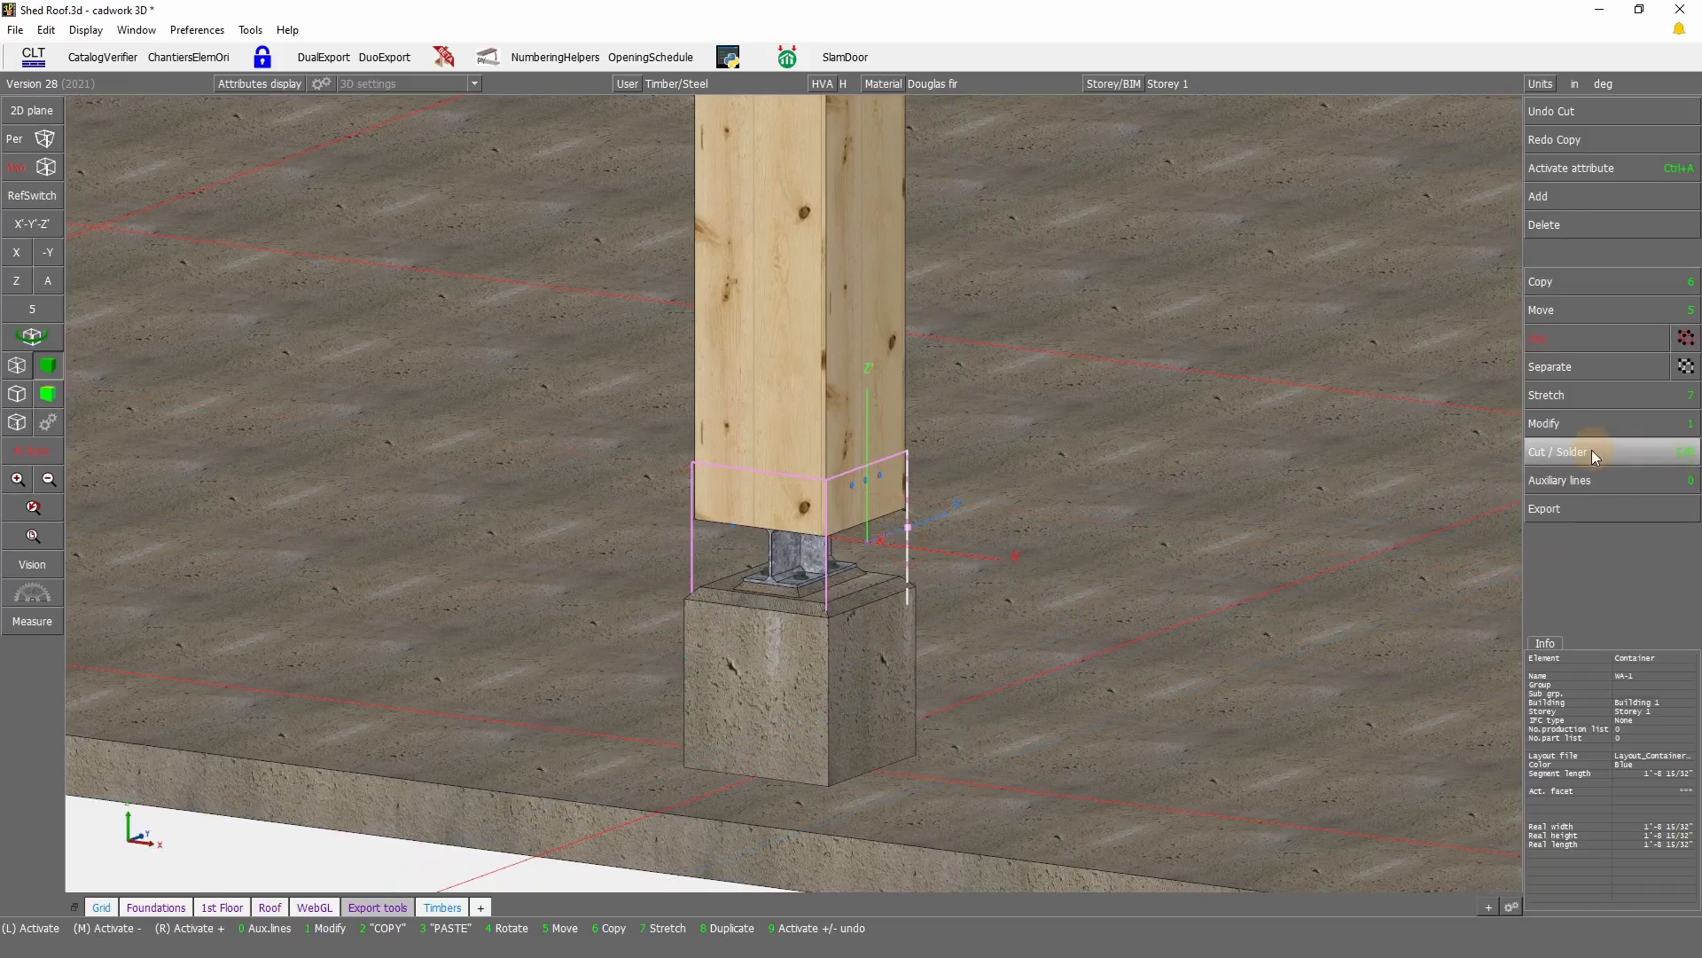
pyautogui.click(1589, 425)
pyautogui.click(1655, 652)
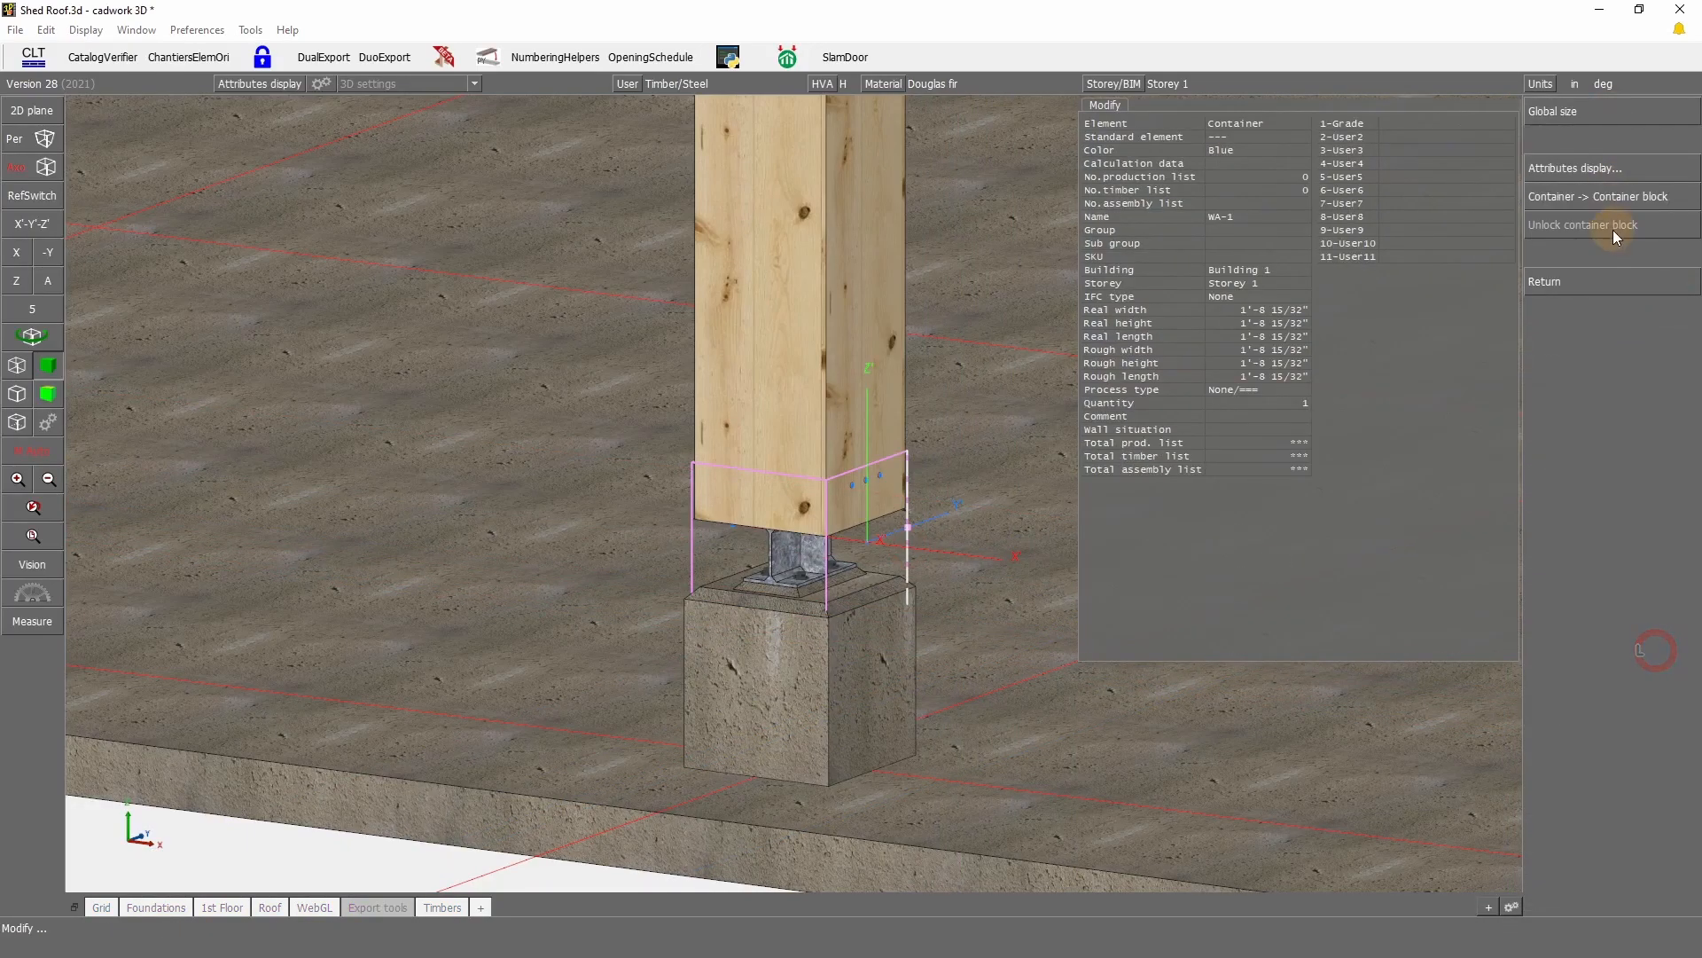
pyautogui.click(1624, 202)
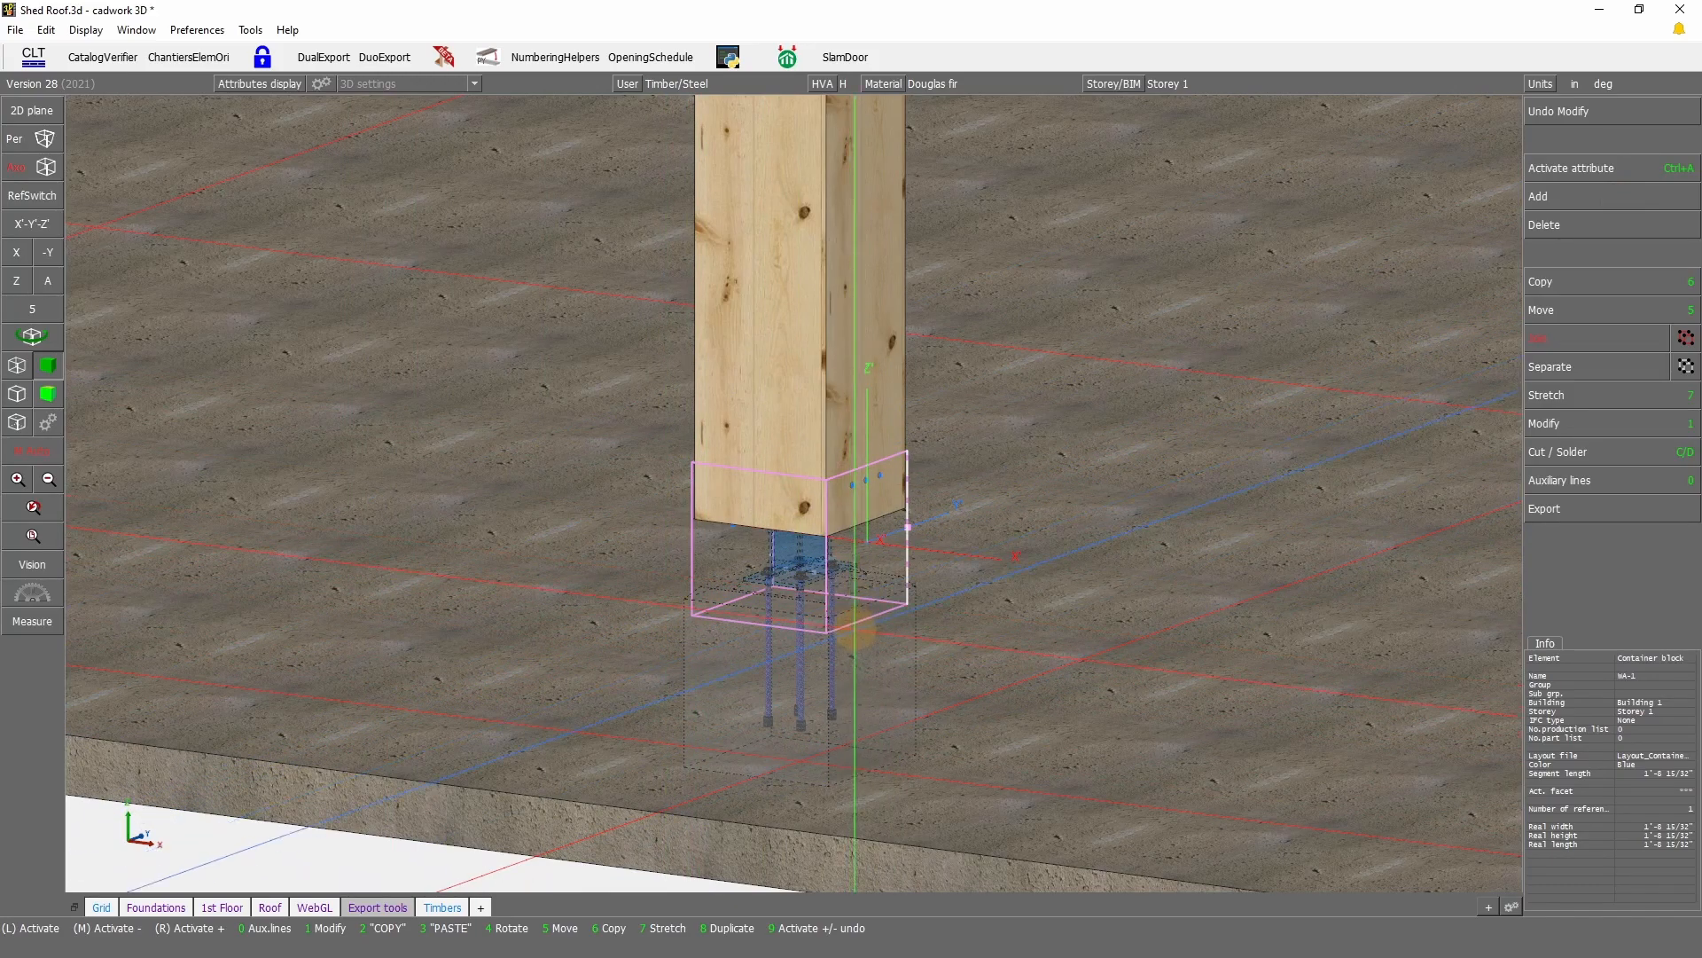
# Step: Inspect the container block's transparent parts and concrete base in shaded and wireframe display from another angle
pyautogui.scroll(3, 794, 483)
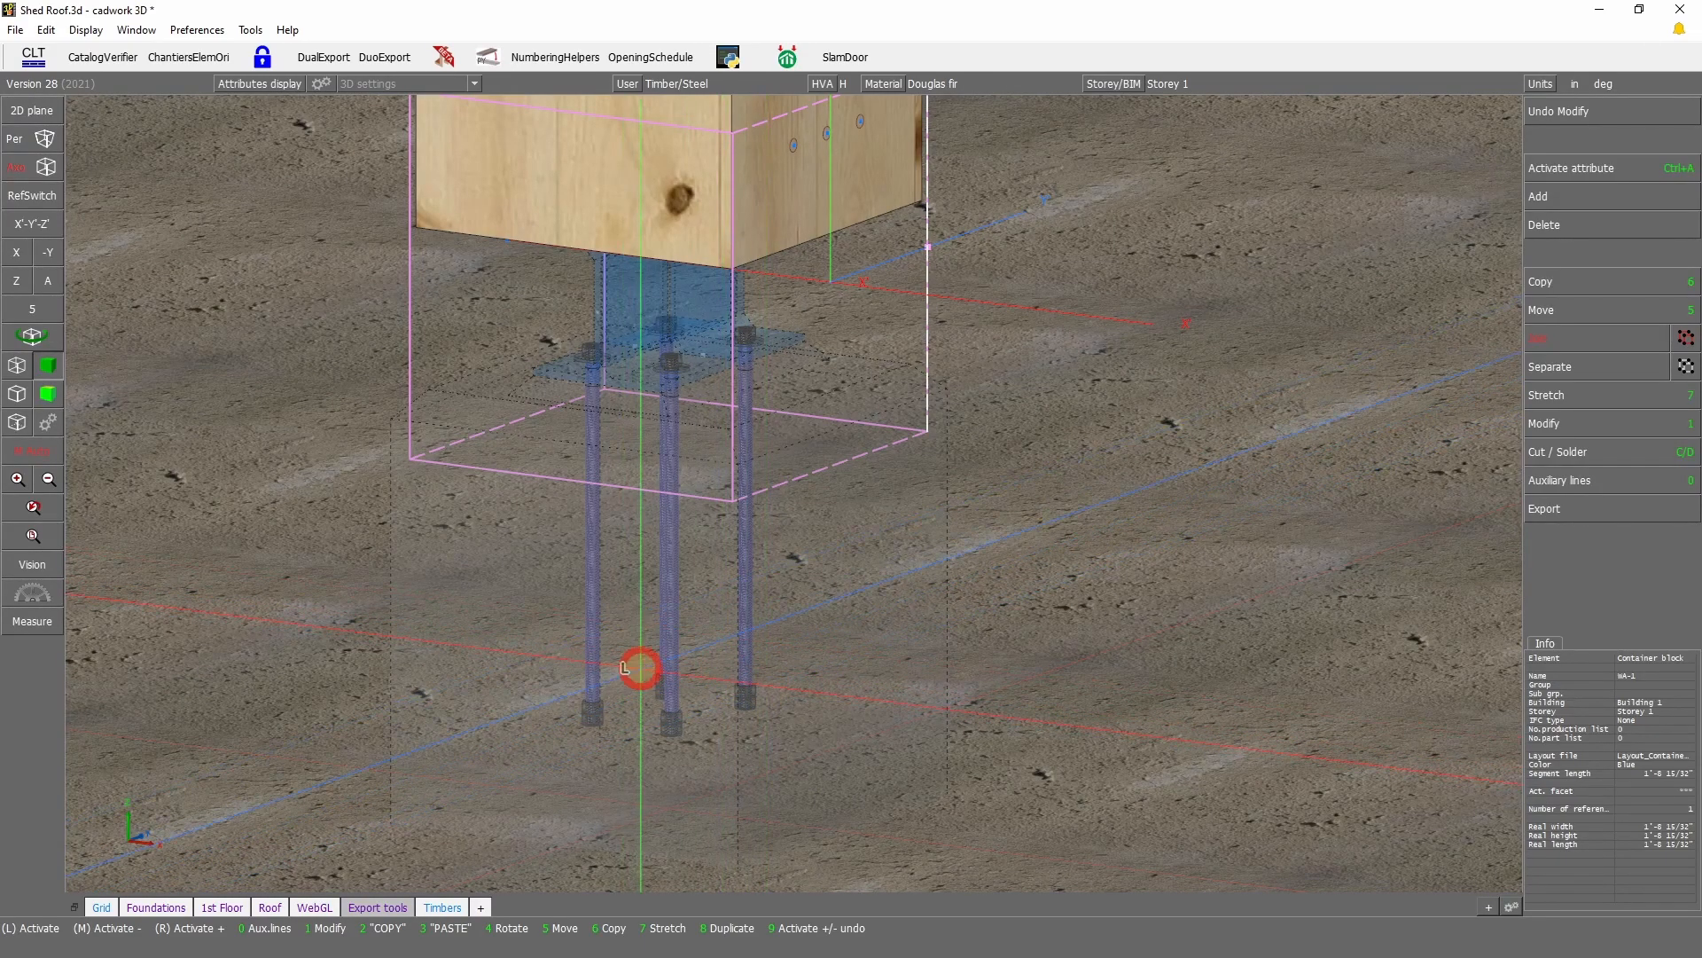
pyautogui.click(641, 668)
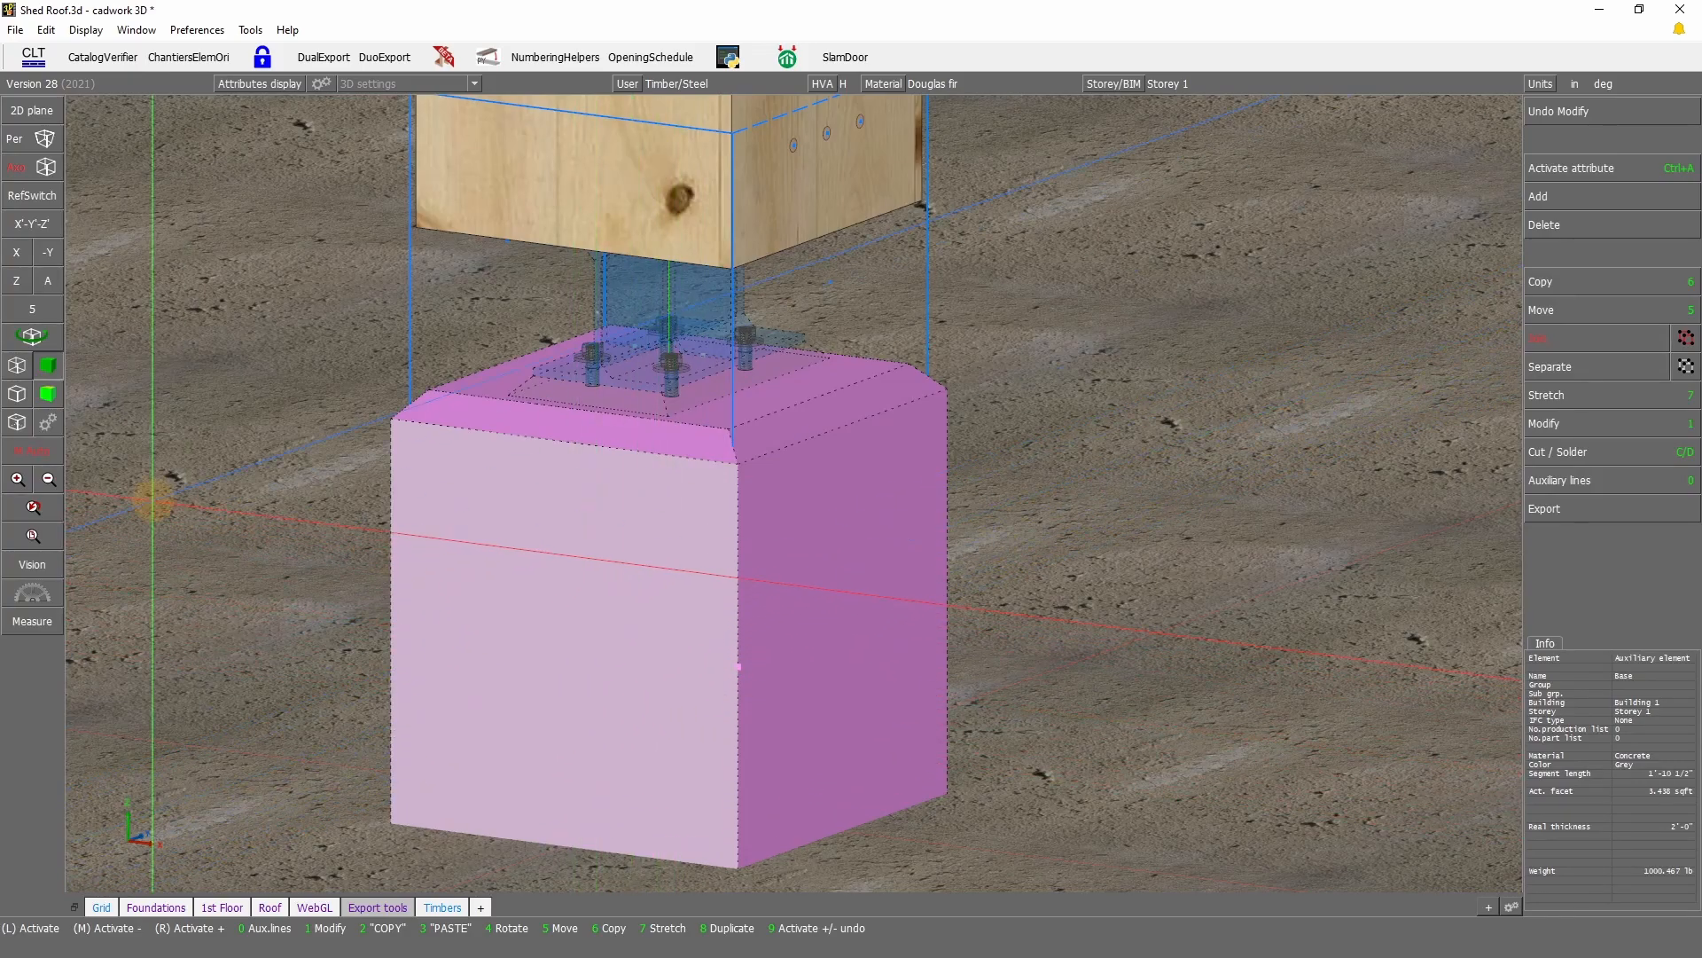
pyautogui.click(19, 366)
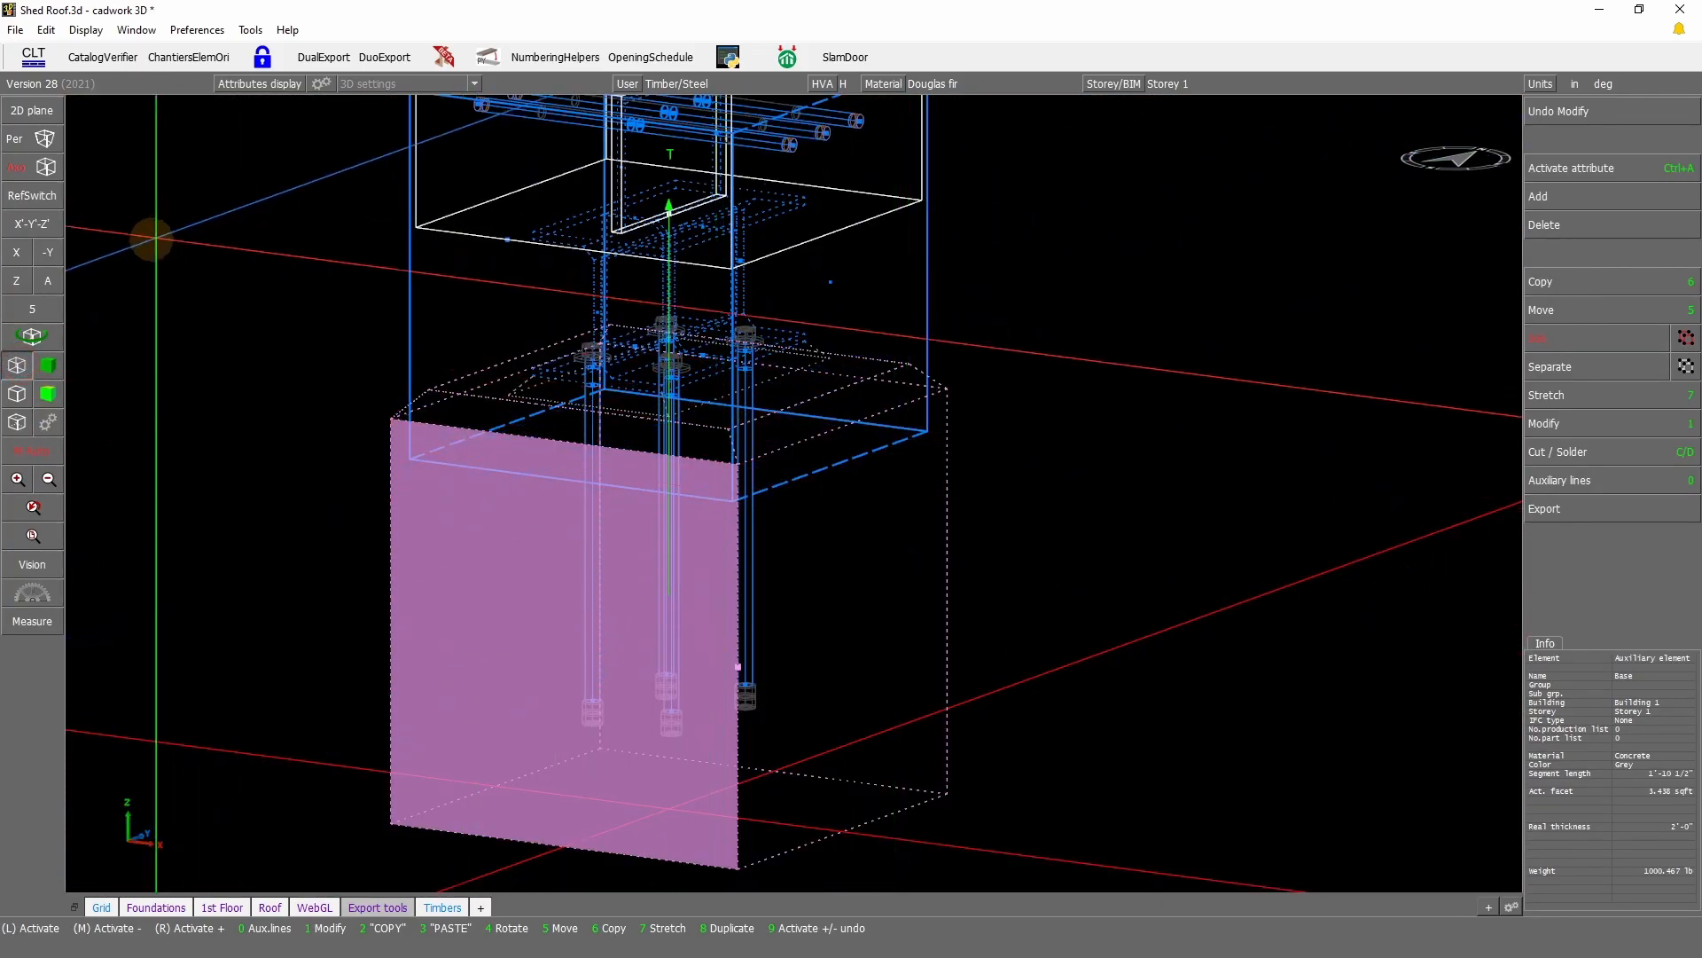
pyautogui.click(139, 253)
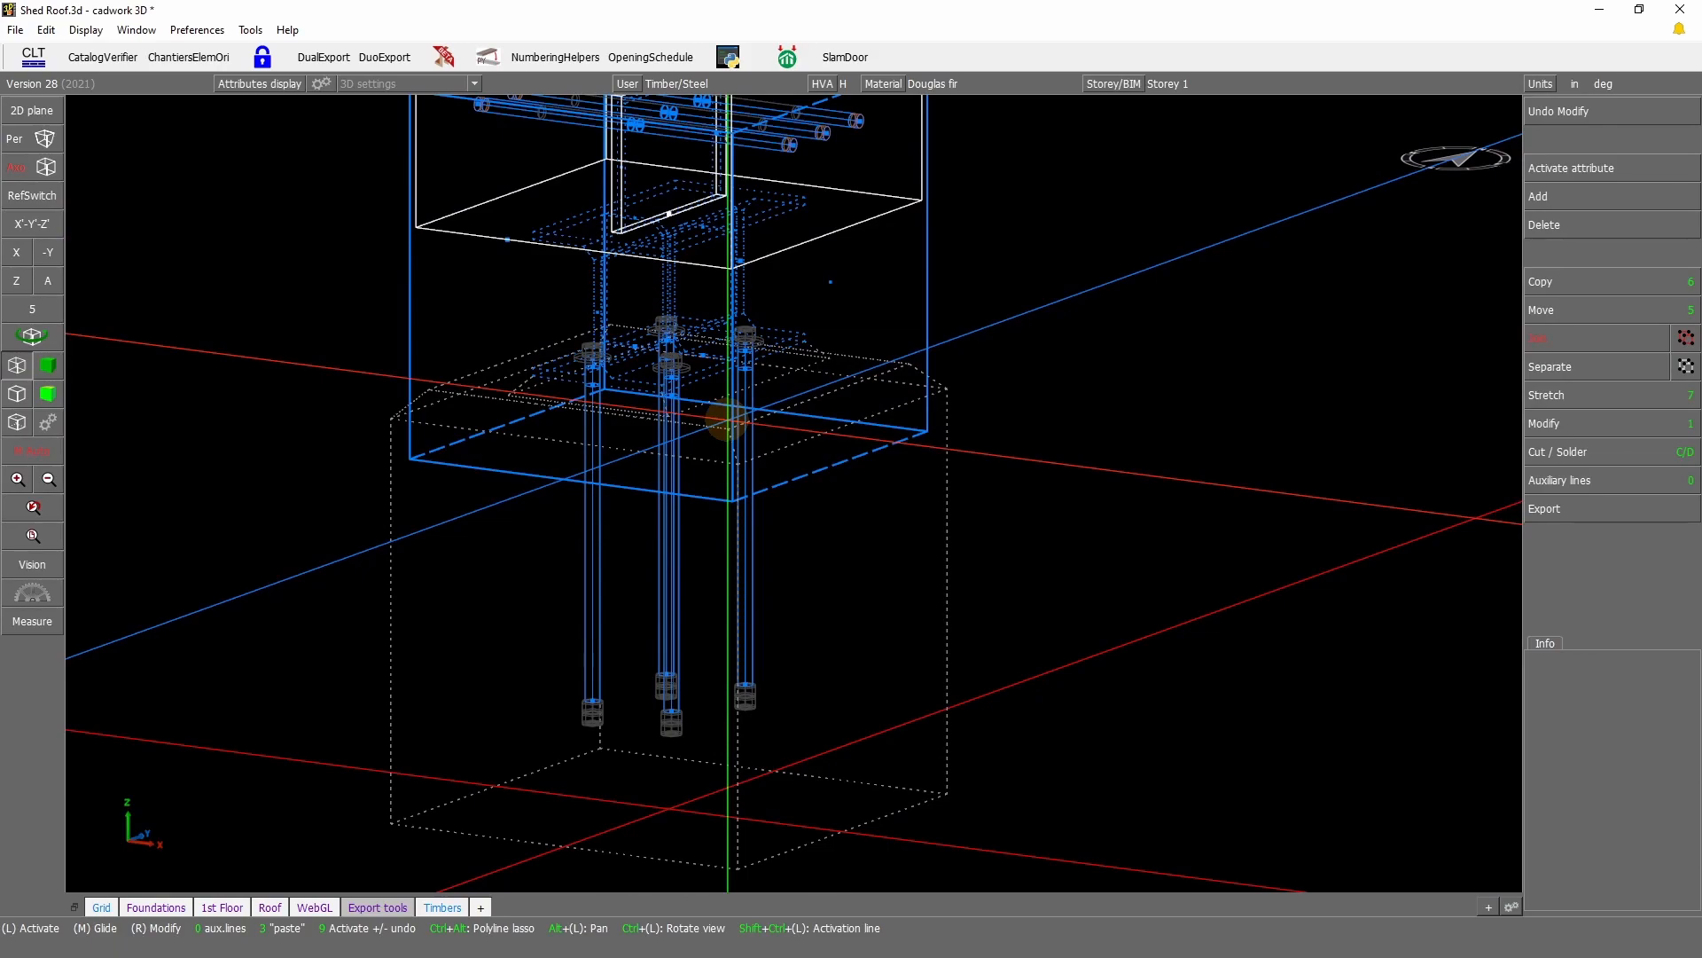
pyautogui.click(49, 366)
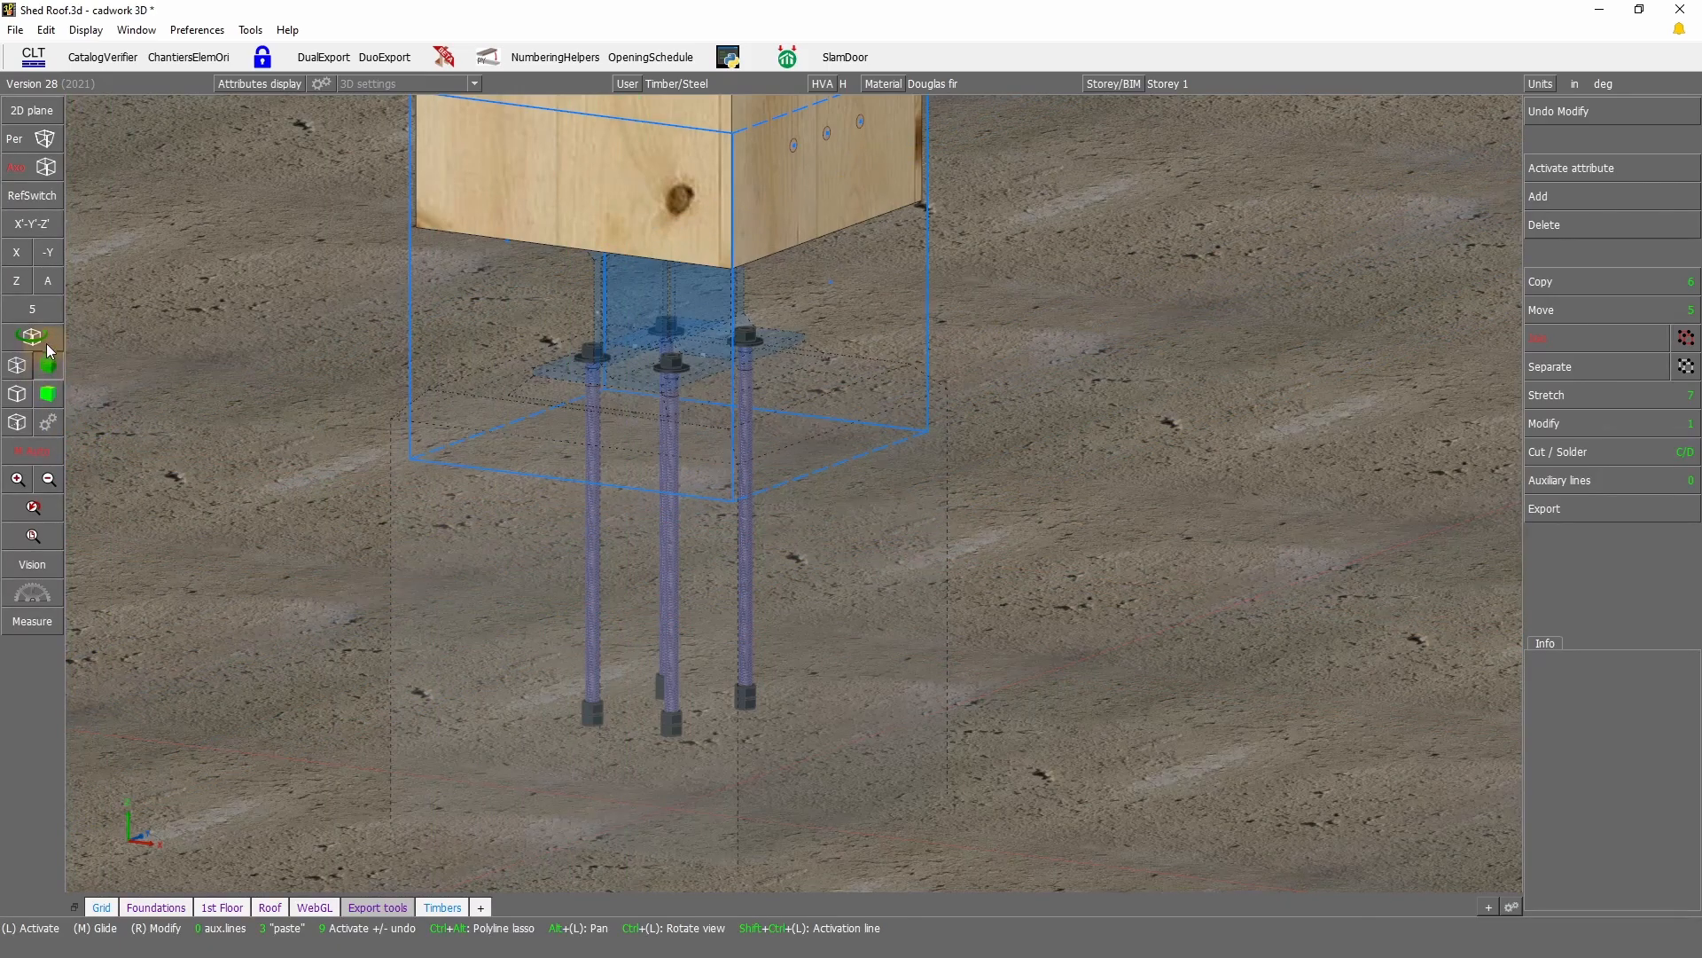
pyautogui.click(46, 336)
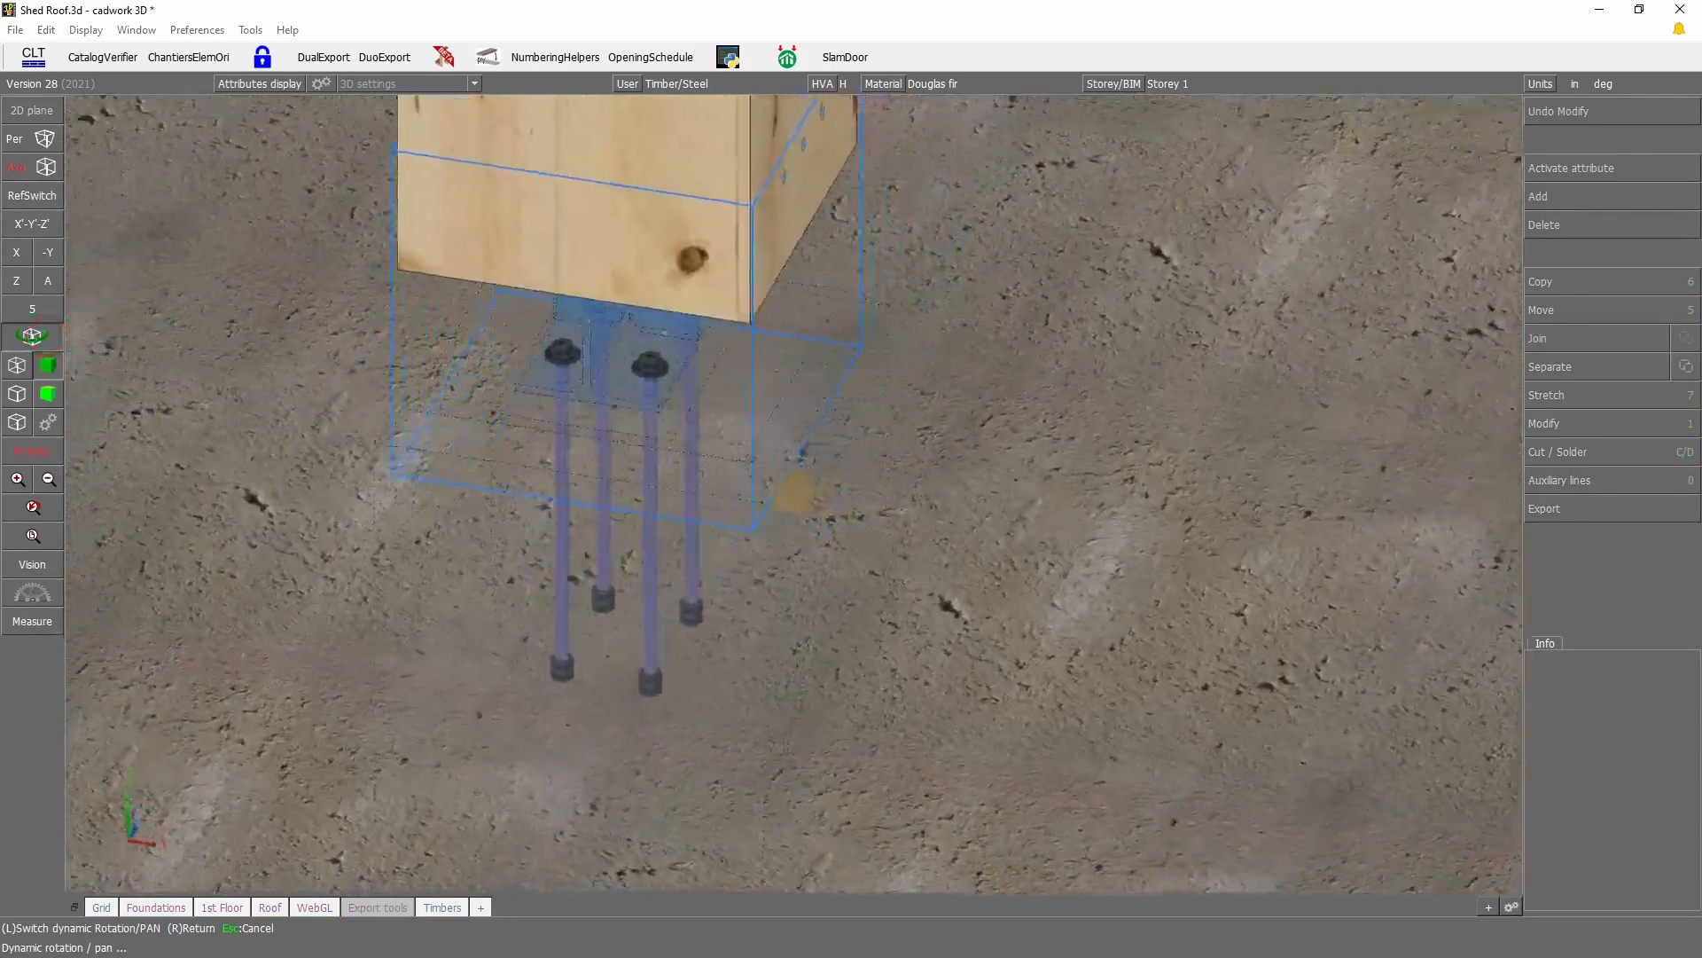
pyautogui.rightClick(795, 493)
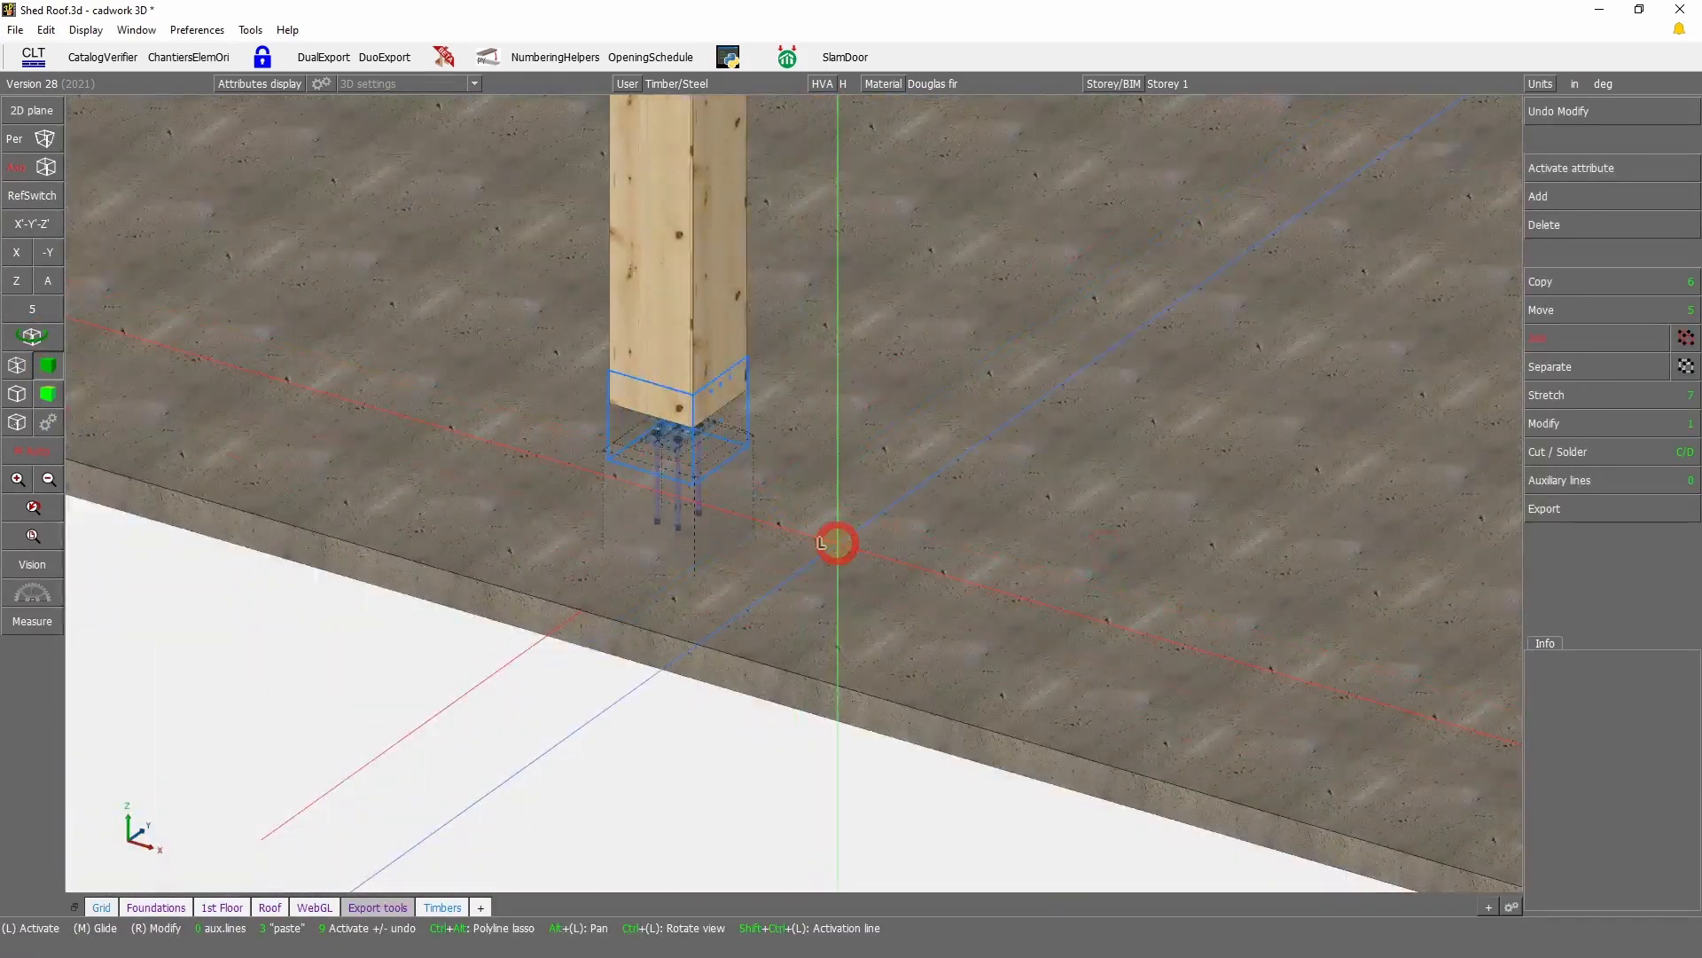
# Step: Hide the floor slab and rotate the view around the container block's anchor rods and steel base
pyautogui.click(842, 690)
pyautogui.press('KP_Multiply')
pyautogui.scroll(6, 700, 532)
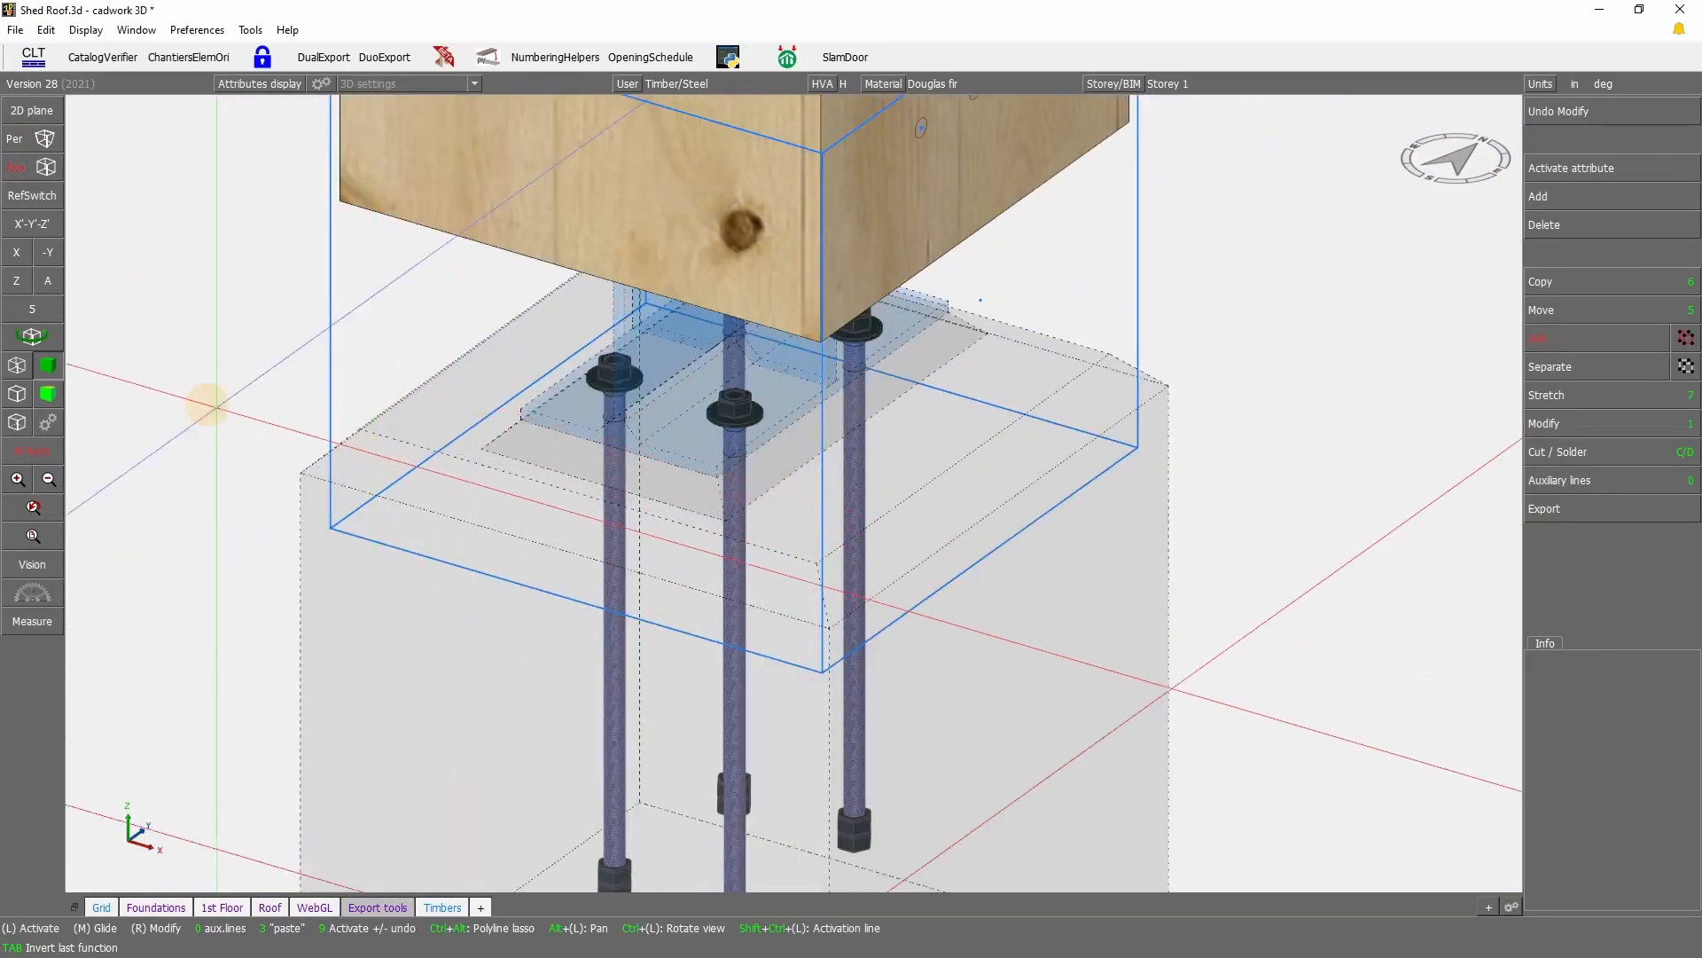
pyautogui.click(32, 335)
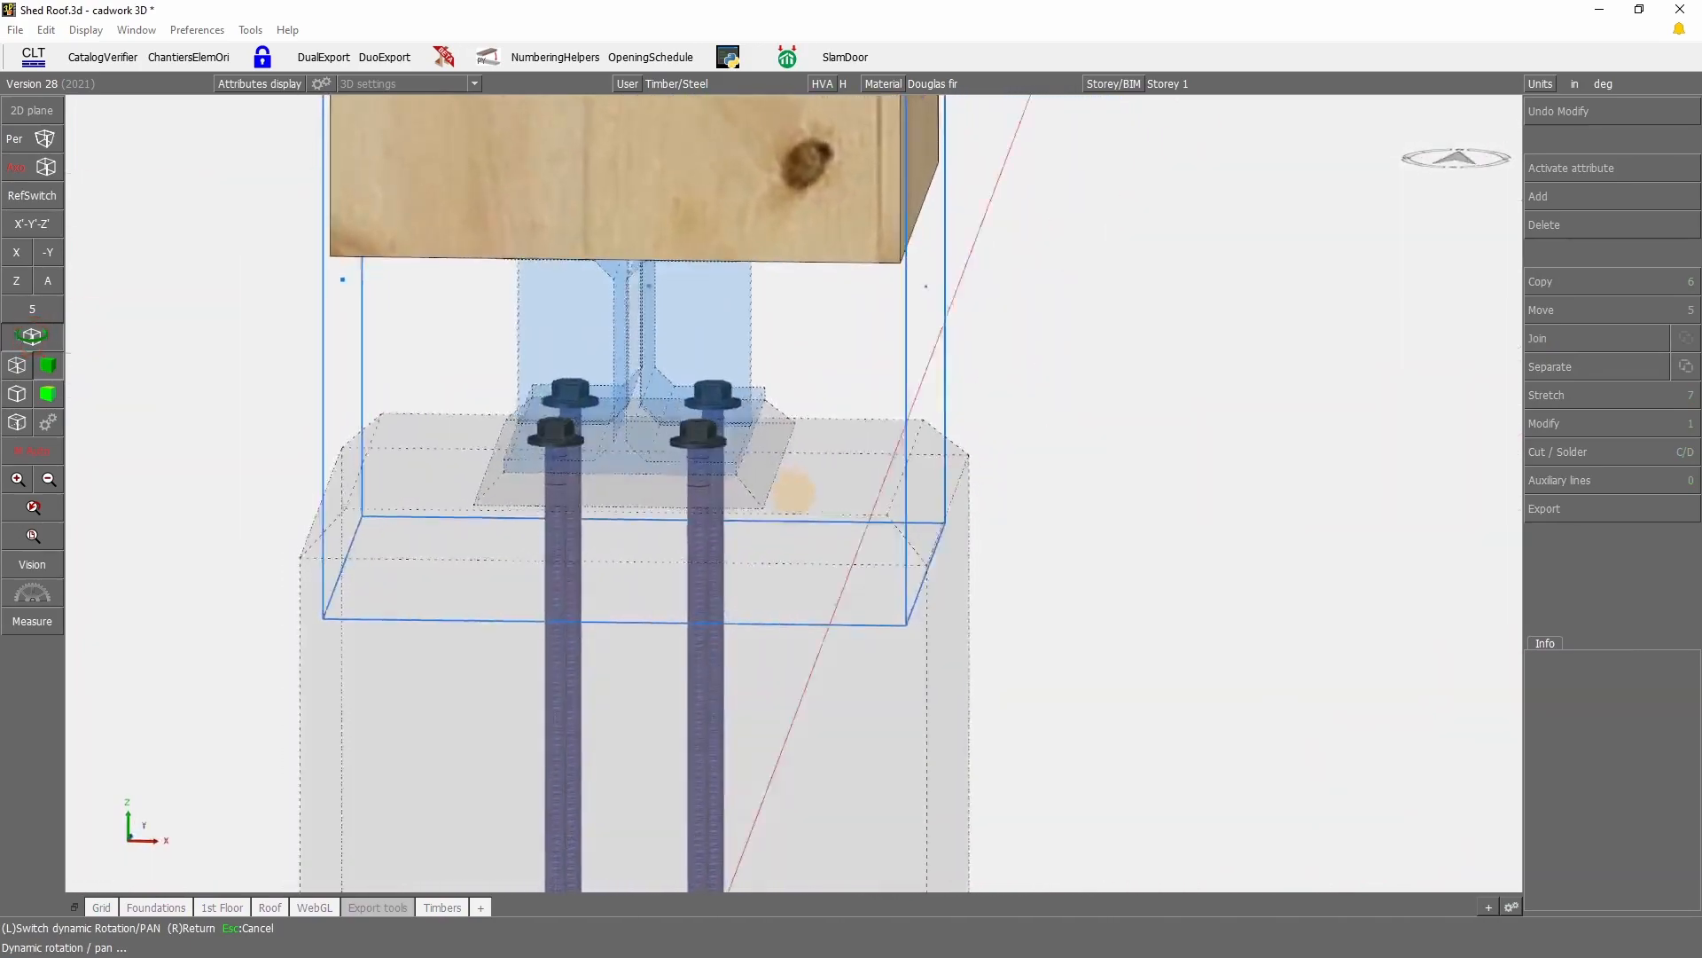
pyautogui.rightClick(794, 493)
# Step: Try to delete the steel rail inside the container block, declining to delete the block with all its content
pyautogui.click(943, 700)
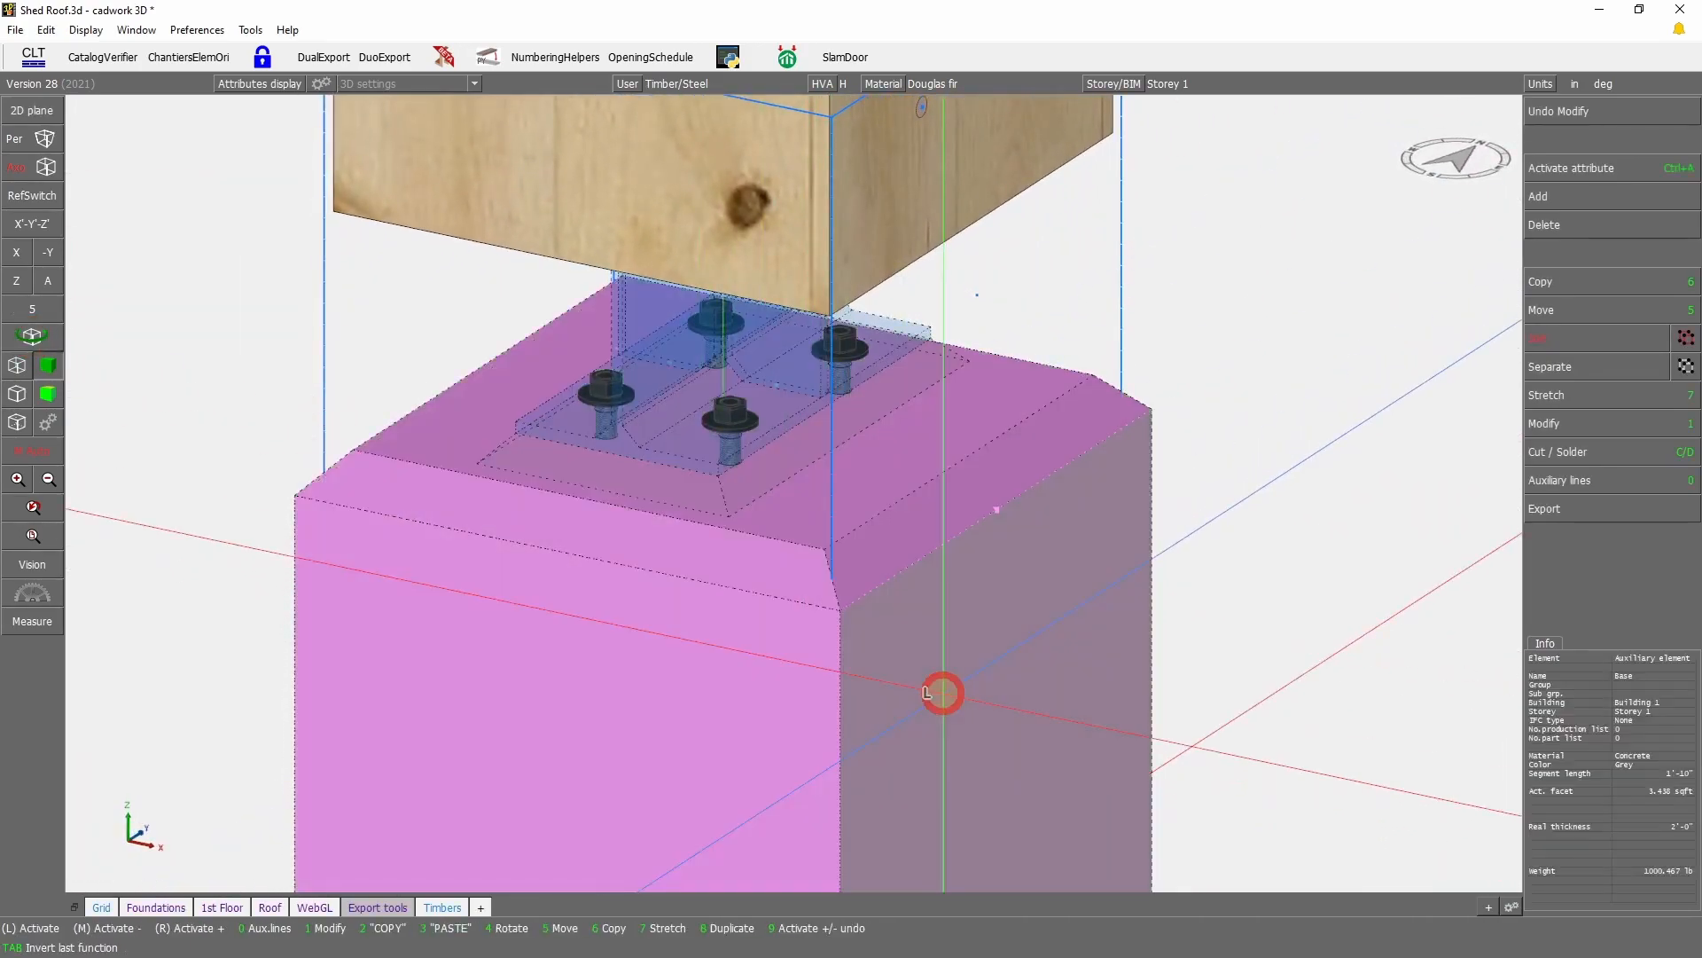
pyautogui.click(663, 359)
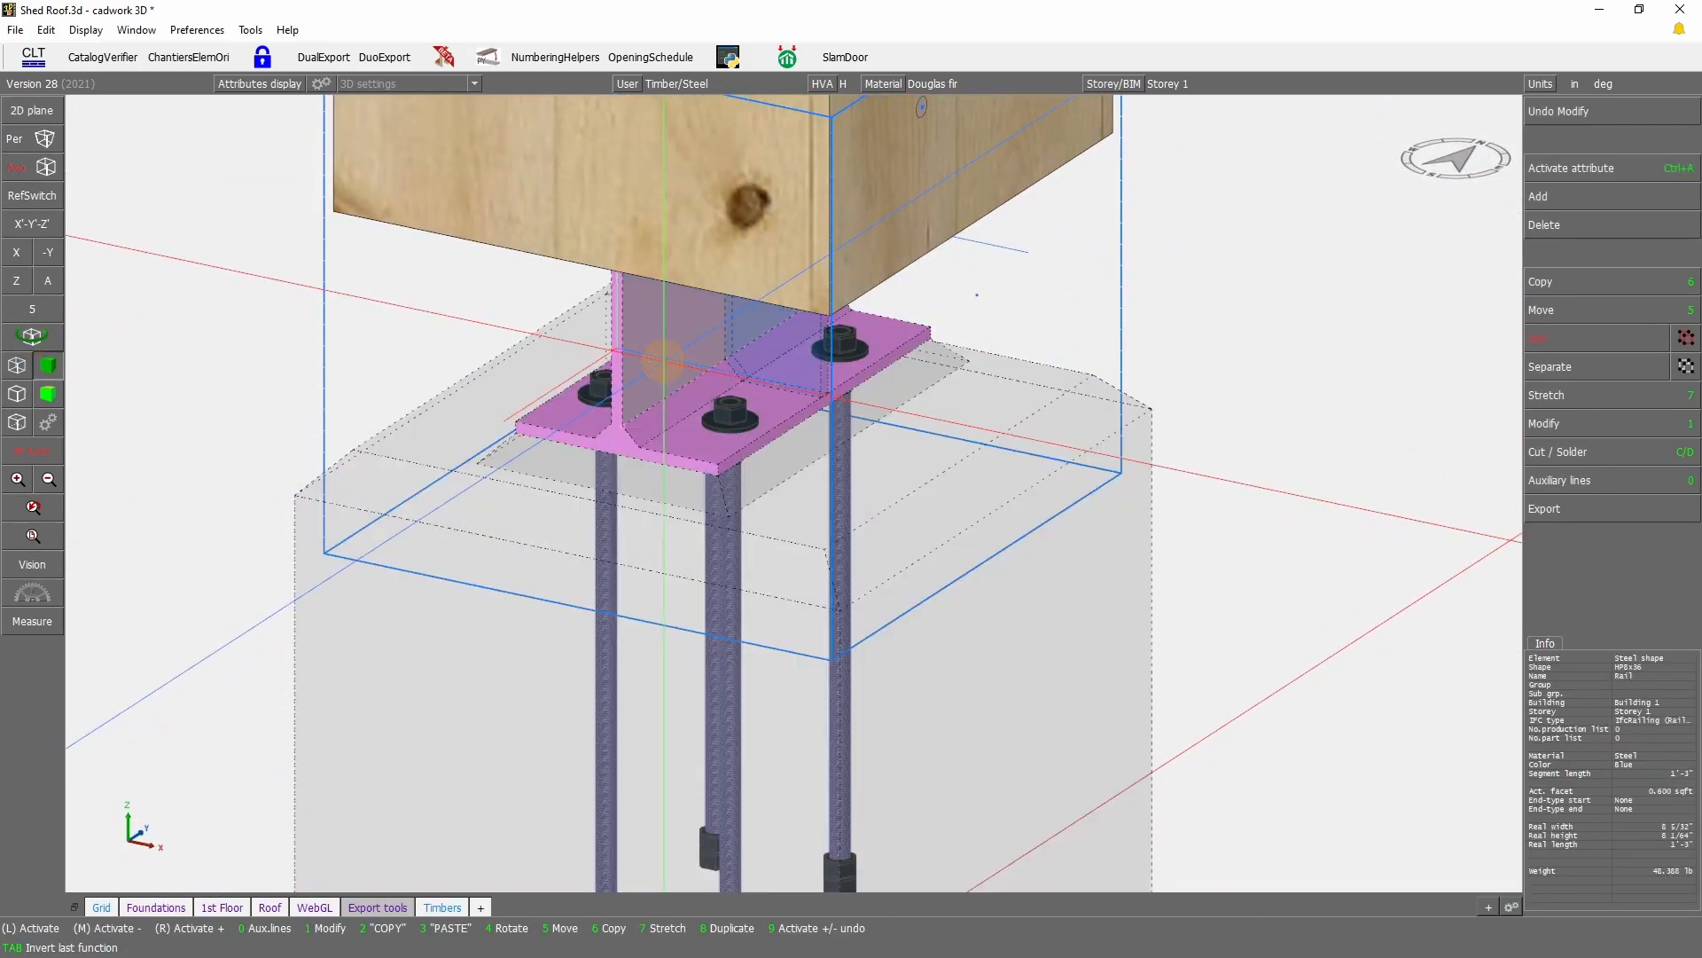
pyautogui.press('Delete')
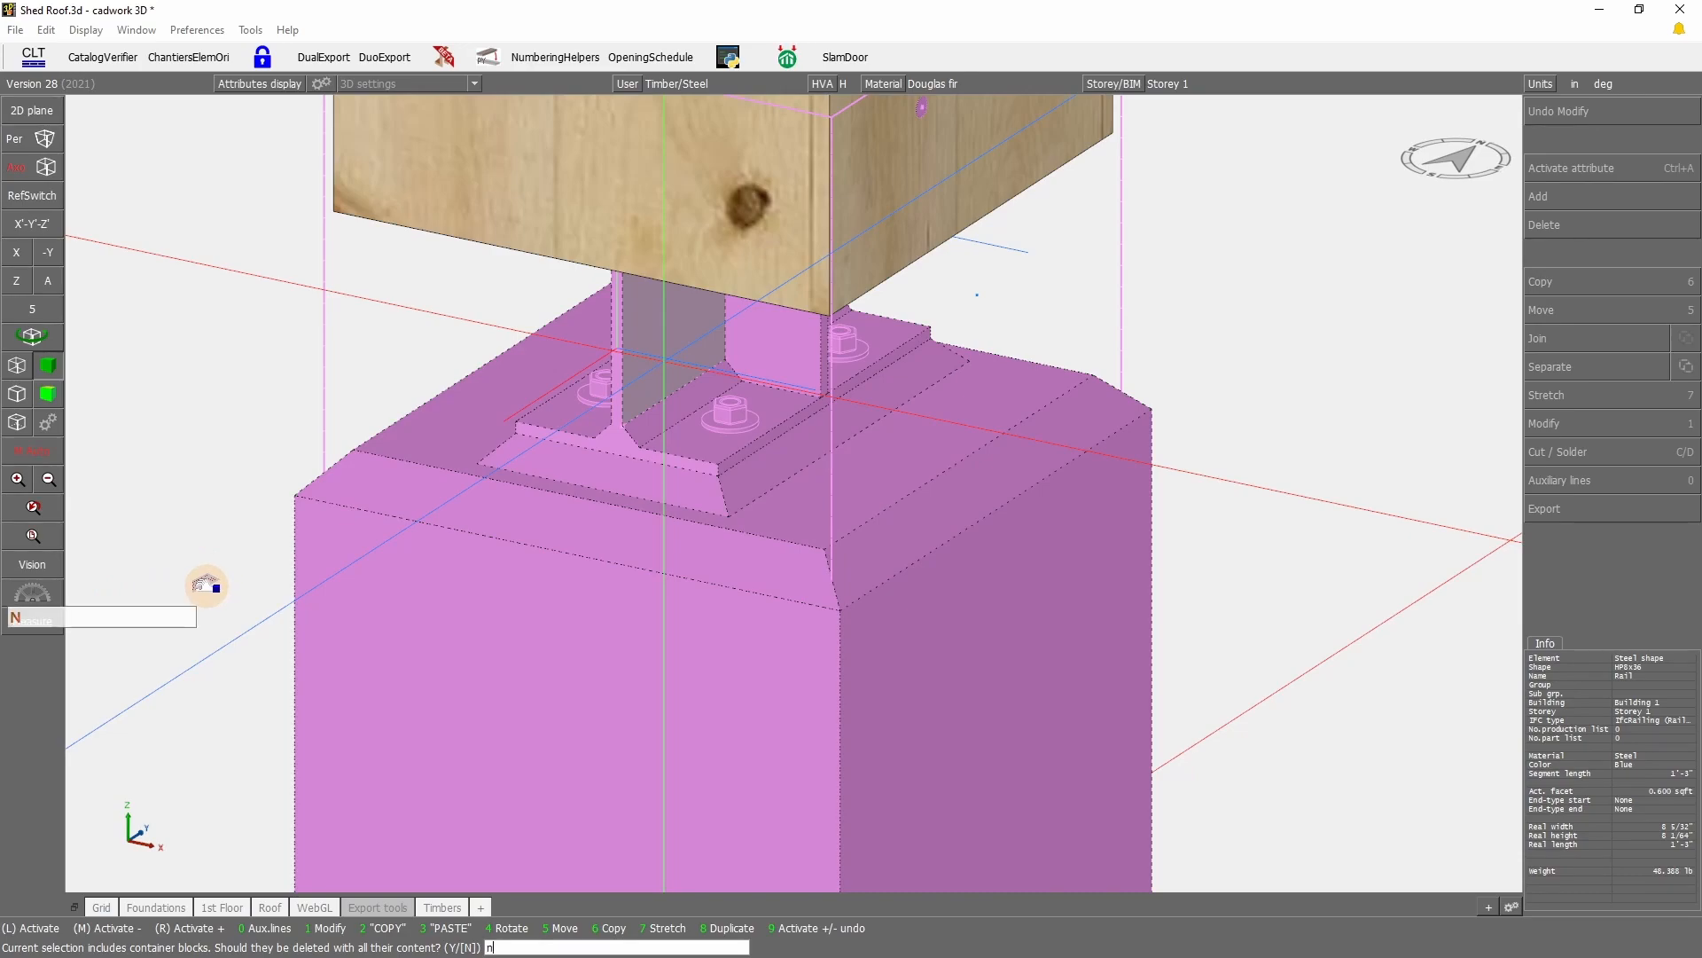
pyautogui.press('Return')
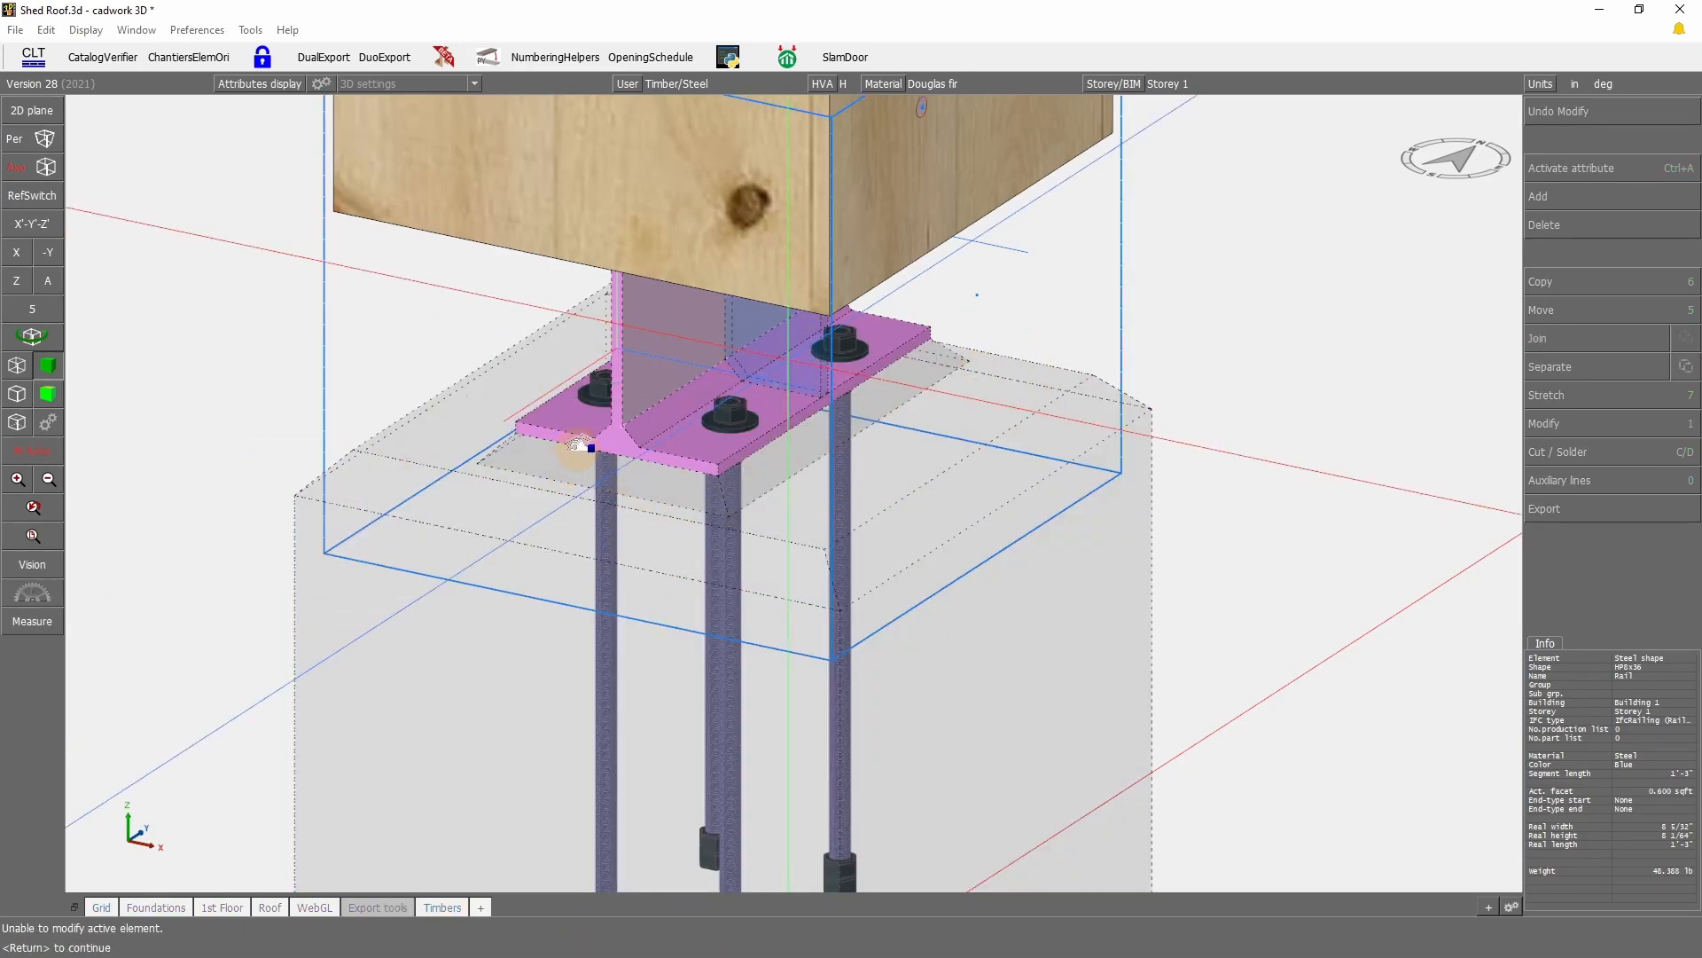
# Step: Open the container block's attributes by modifying it from its steel rail, and leave them without changes
pyautogui.press('Return')
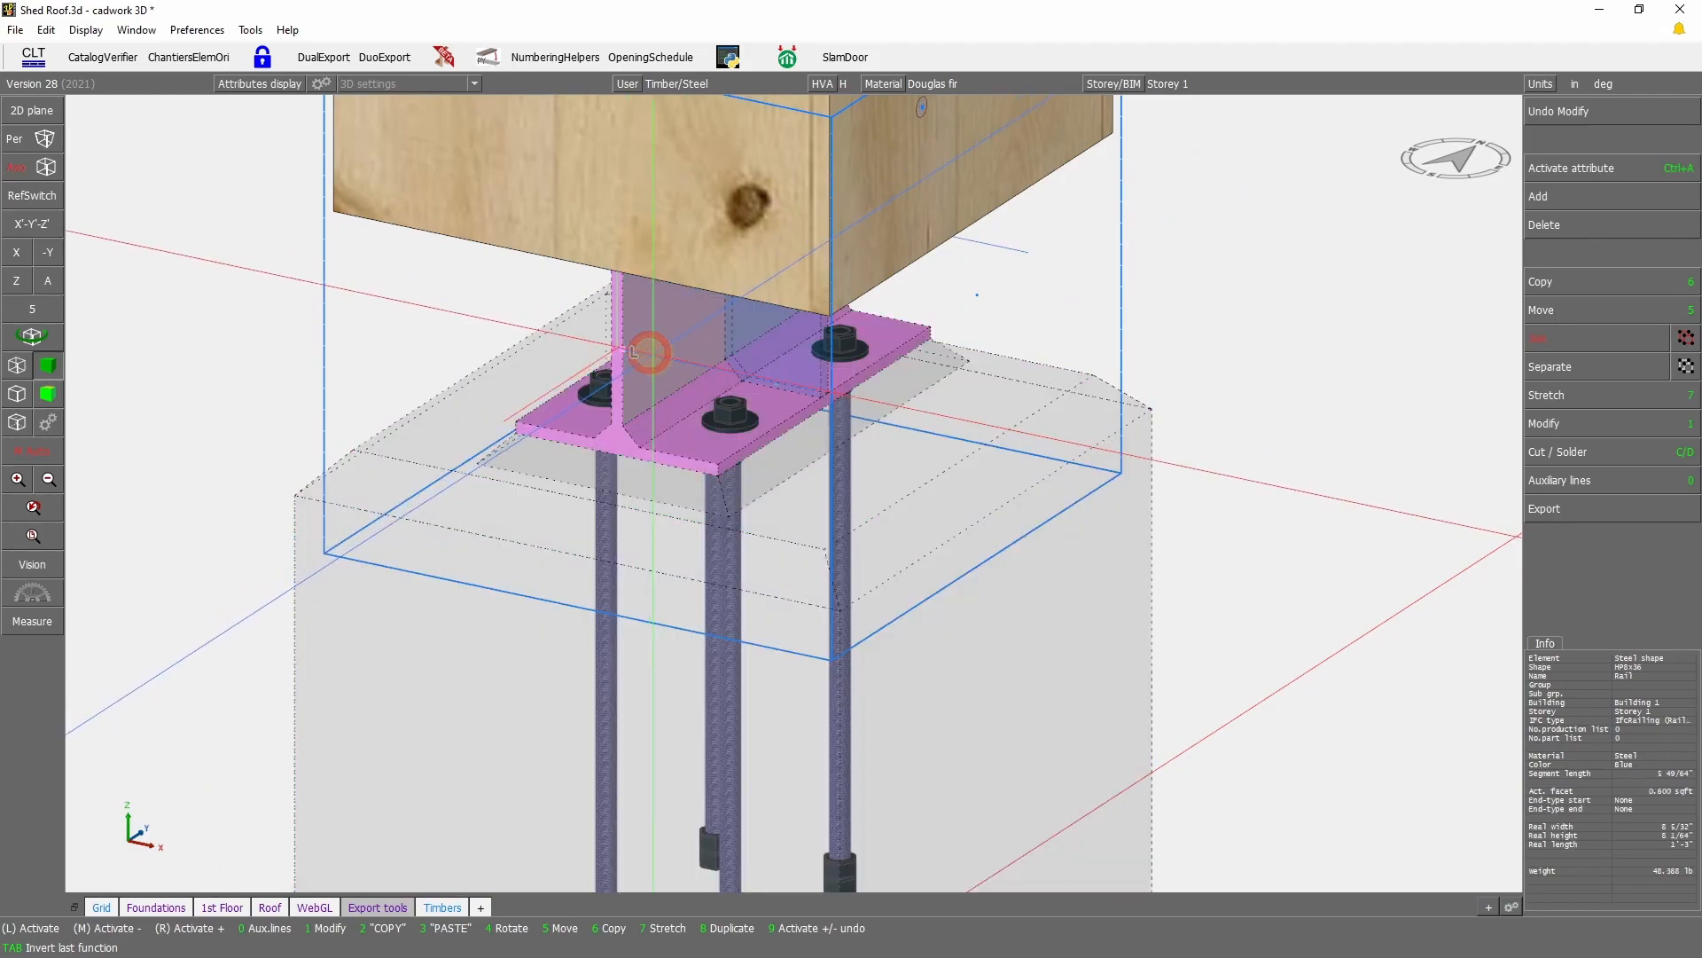
pyautogui.press('KP_1')
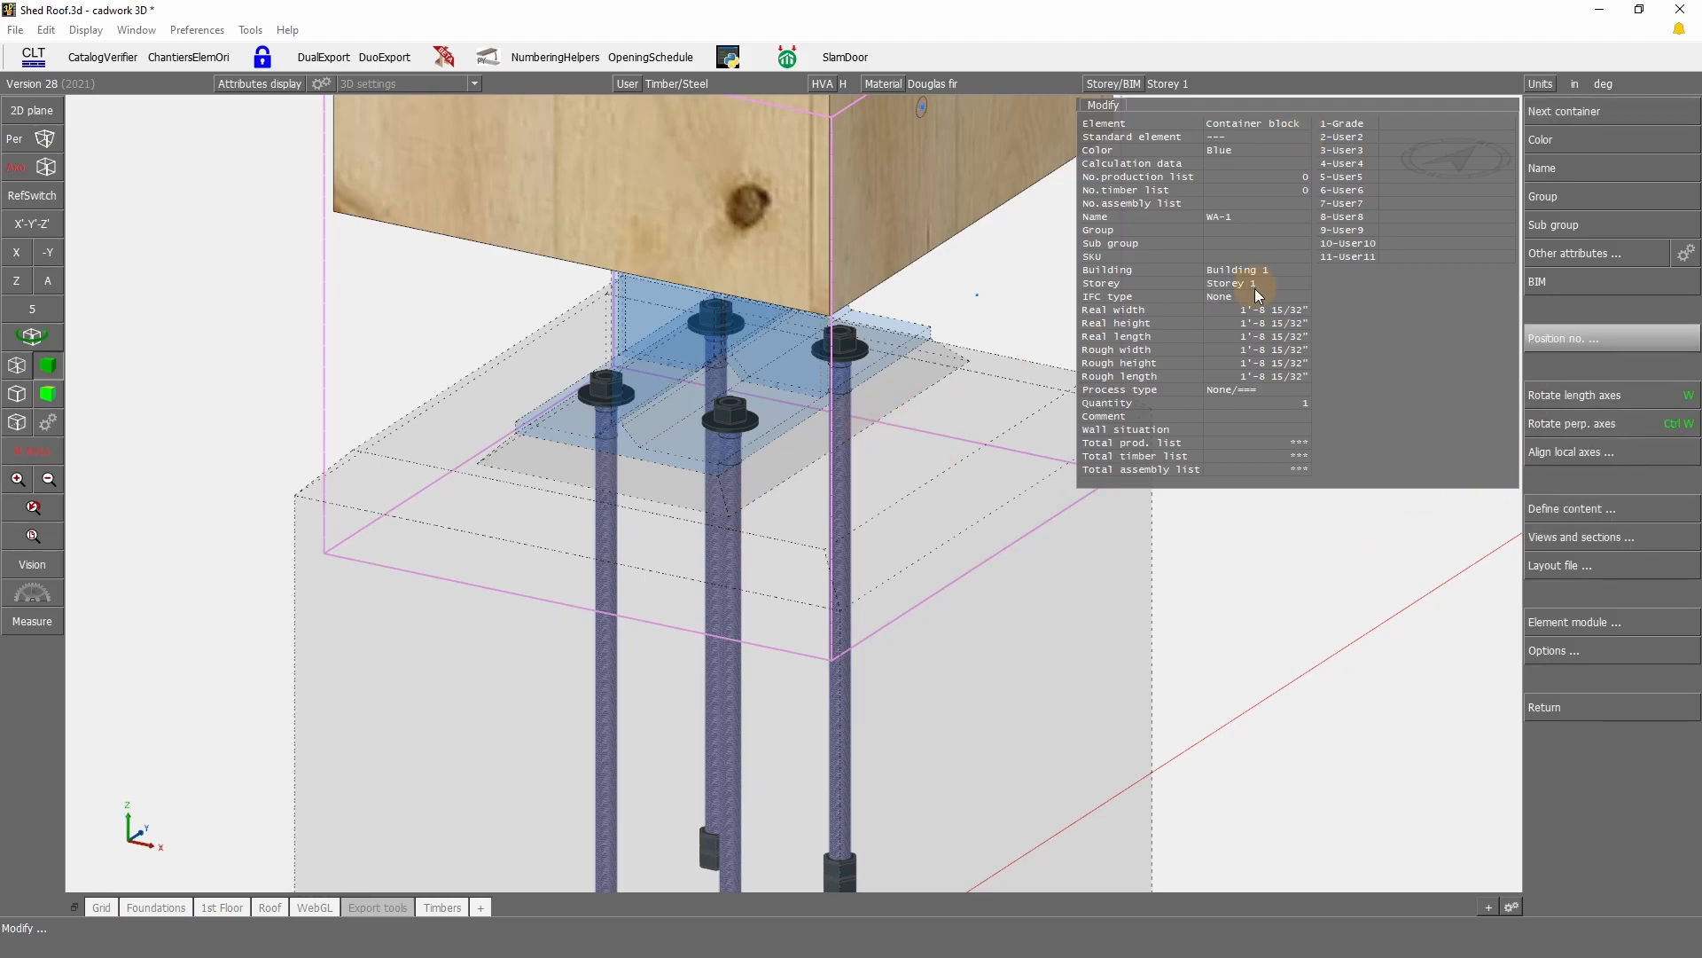
pyautogui.rightClick(1468, 746)
# Step: Examine the connector axis settings of the front threaded rod inside the container block and leave them unchanged
pyautogui.click(726, 407)
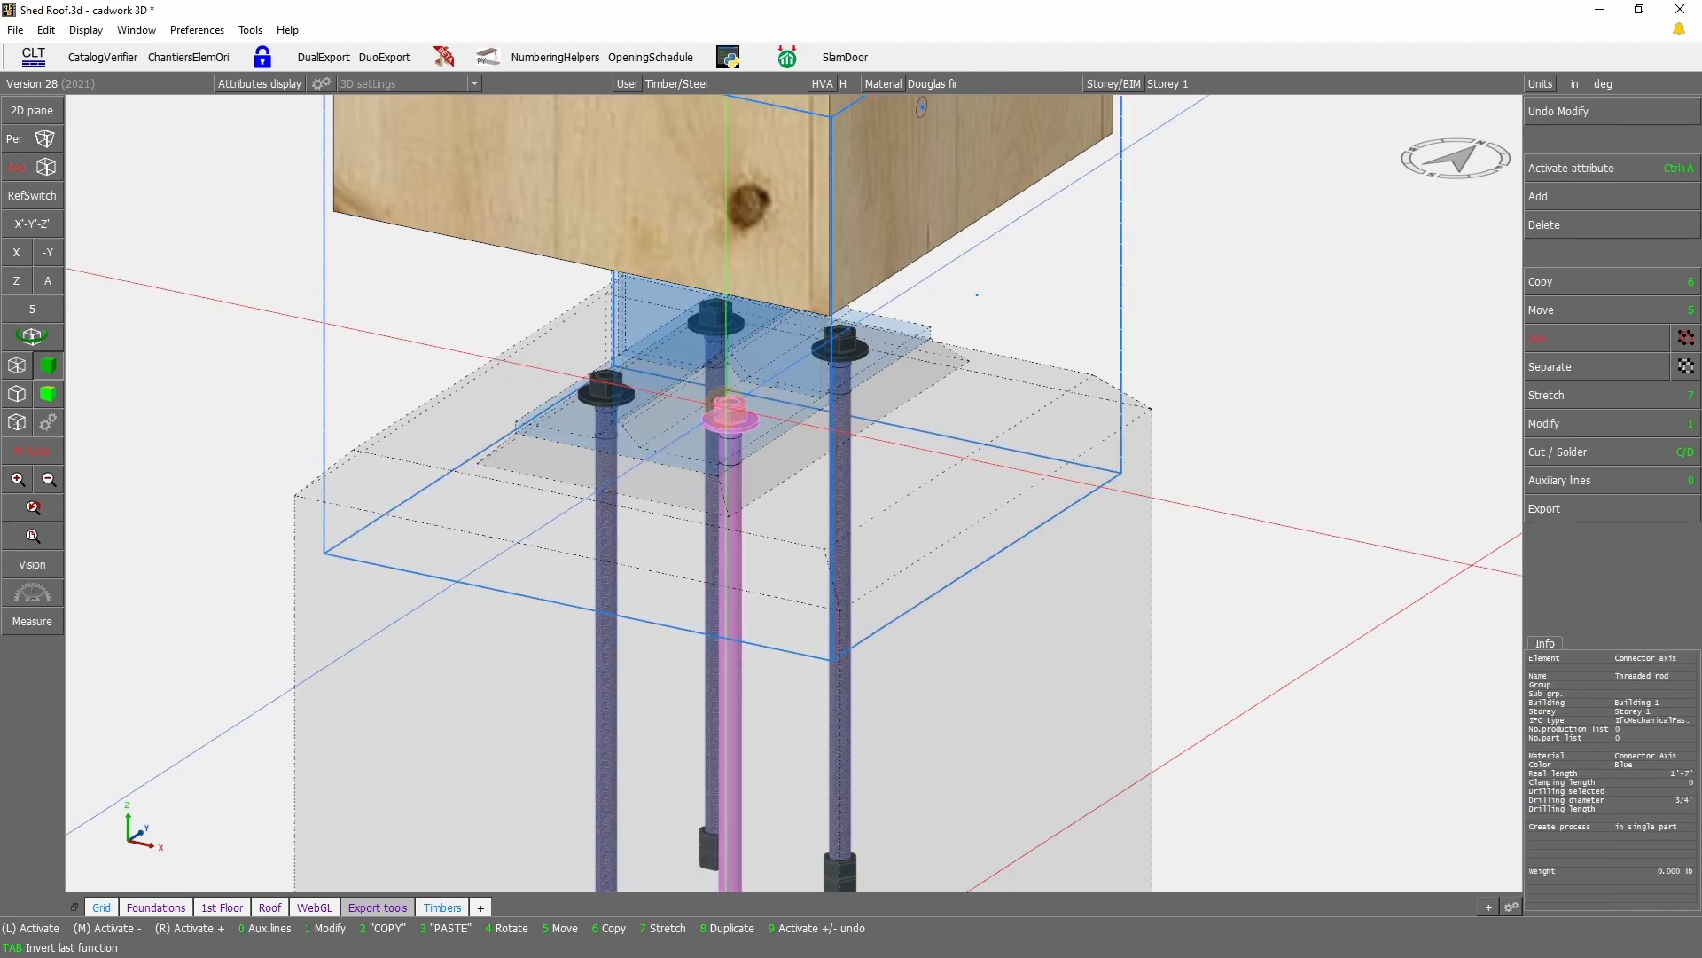
pyautogui.doubleClick(727, 407)
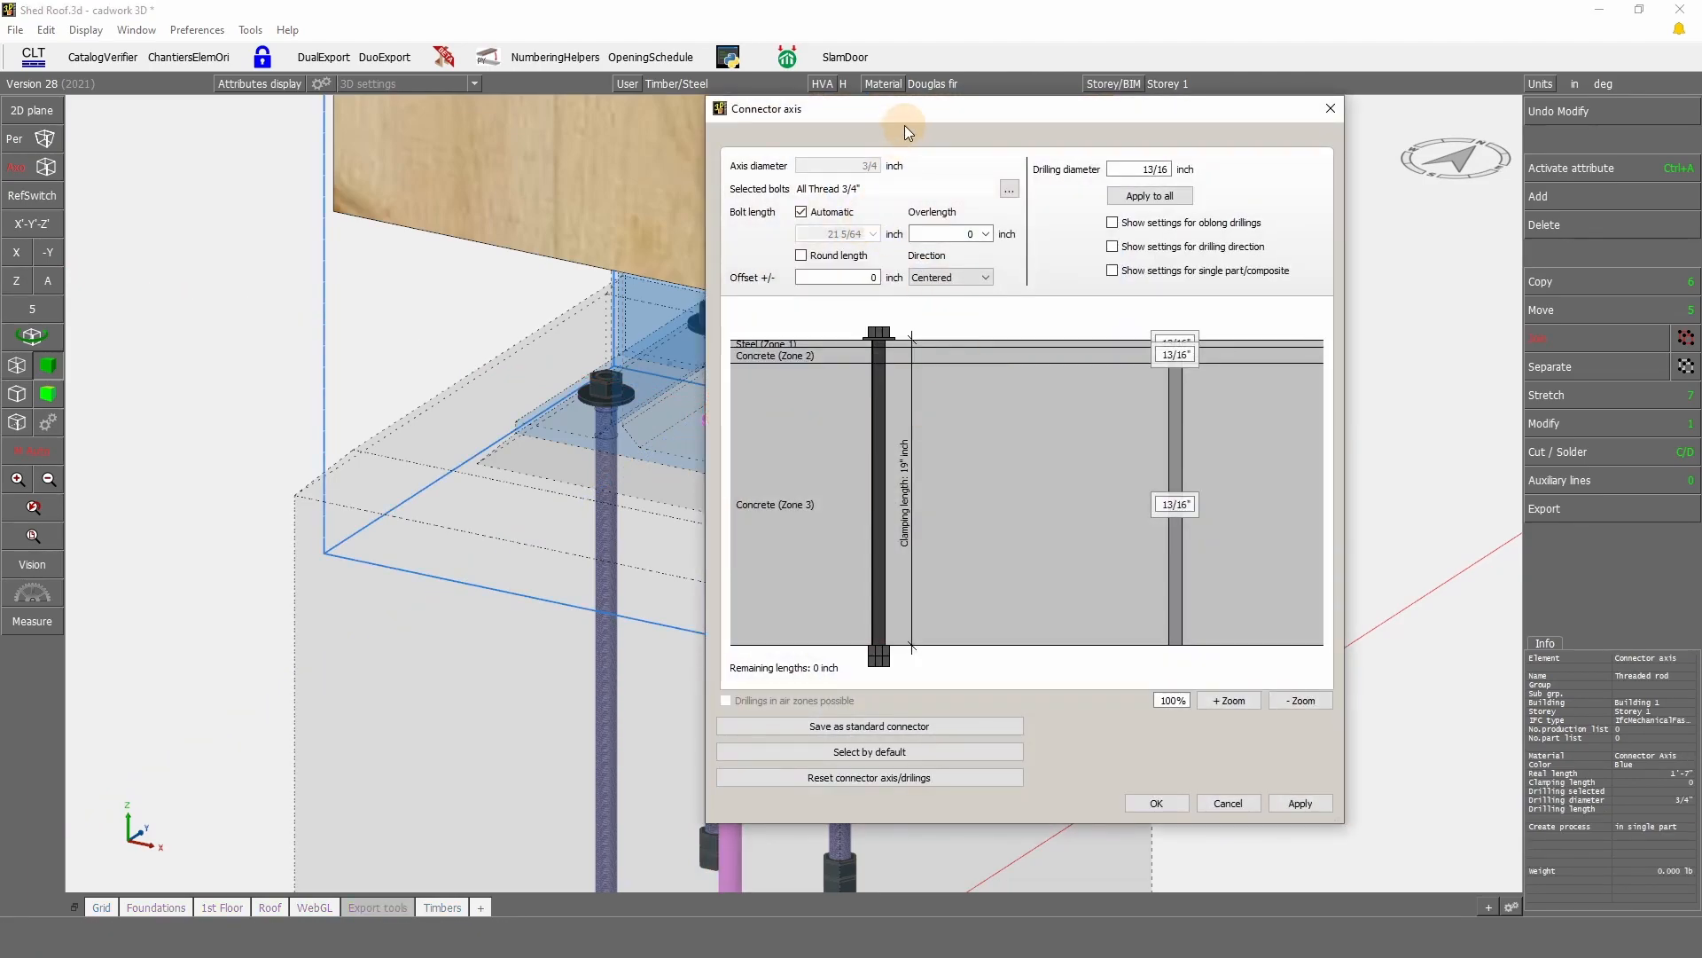
pyautogui.moveTo(1047, 115); pyautogui.dragTo(1274, 103)
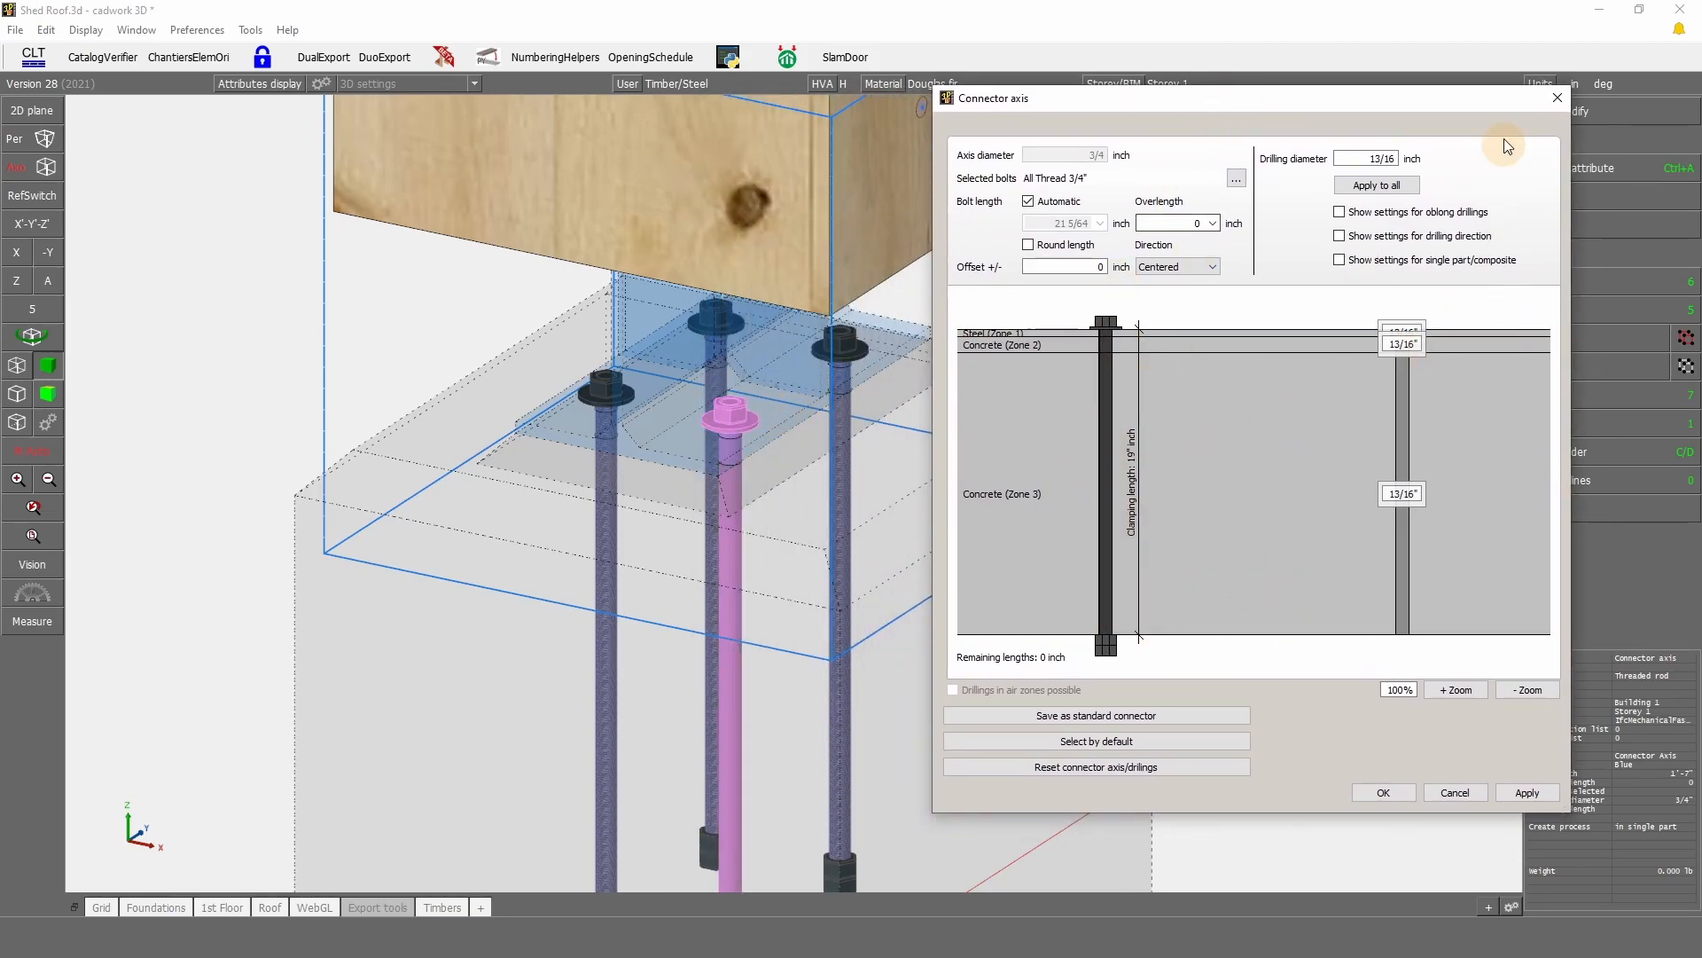
pyautogui.click(1563, 103)
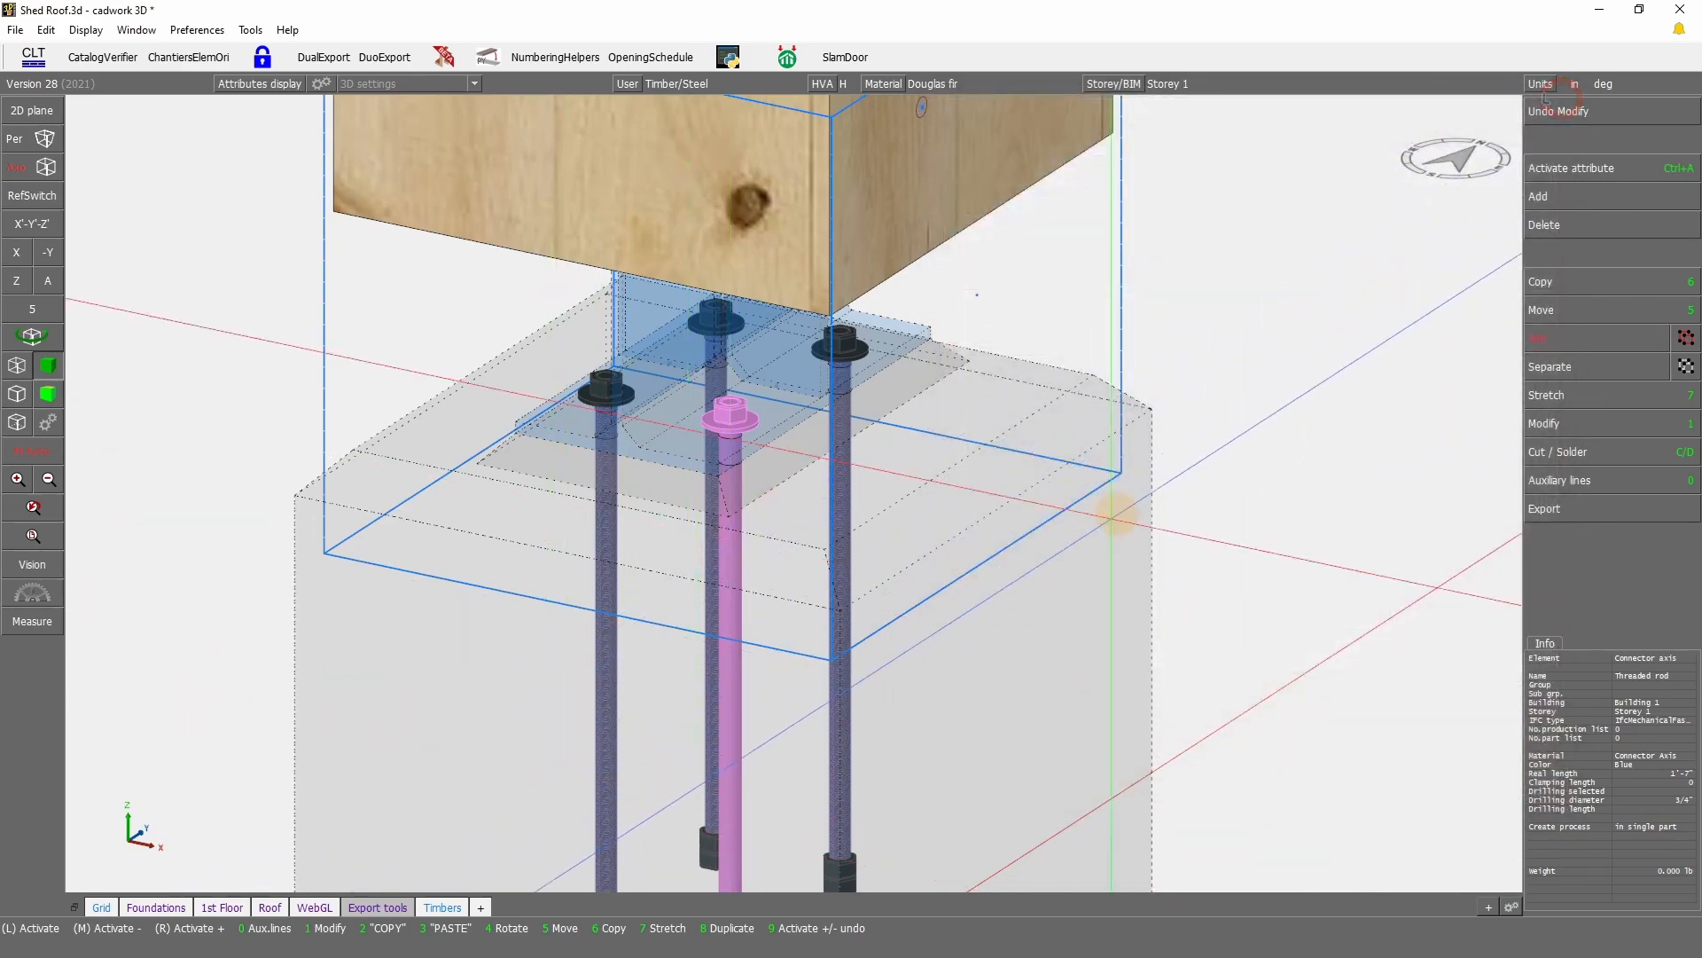
# Step: Select all the timber posts under the roof by matching the name of the post above the container block
pyautogui.scroll(-5, 794, 488)
pyautogui.scroll(3, 795, 492)
pyautogui.scroll(-3, 794, 488)
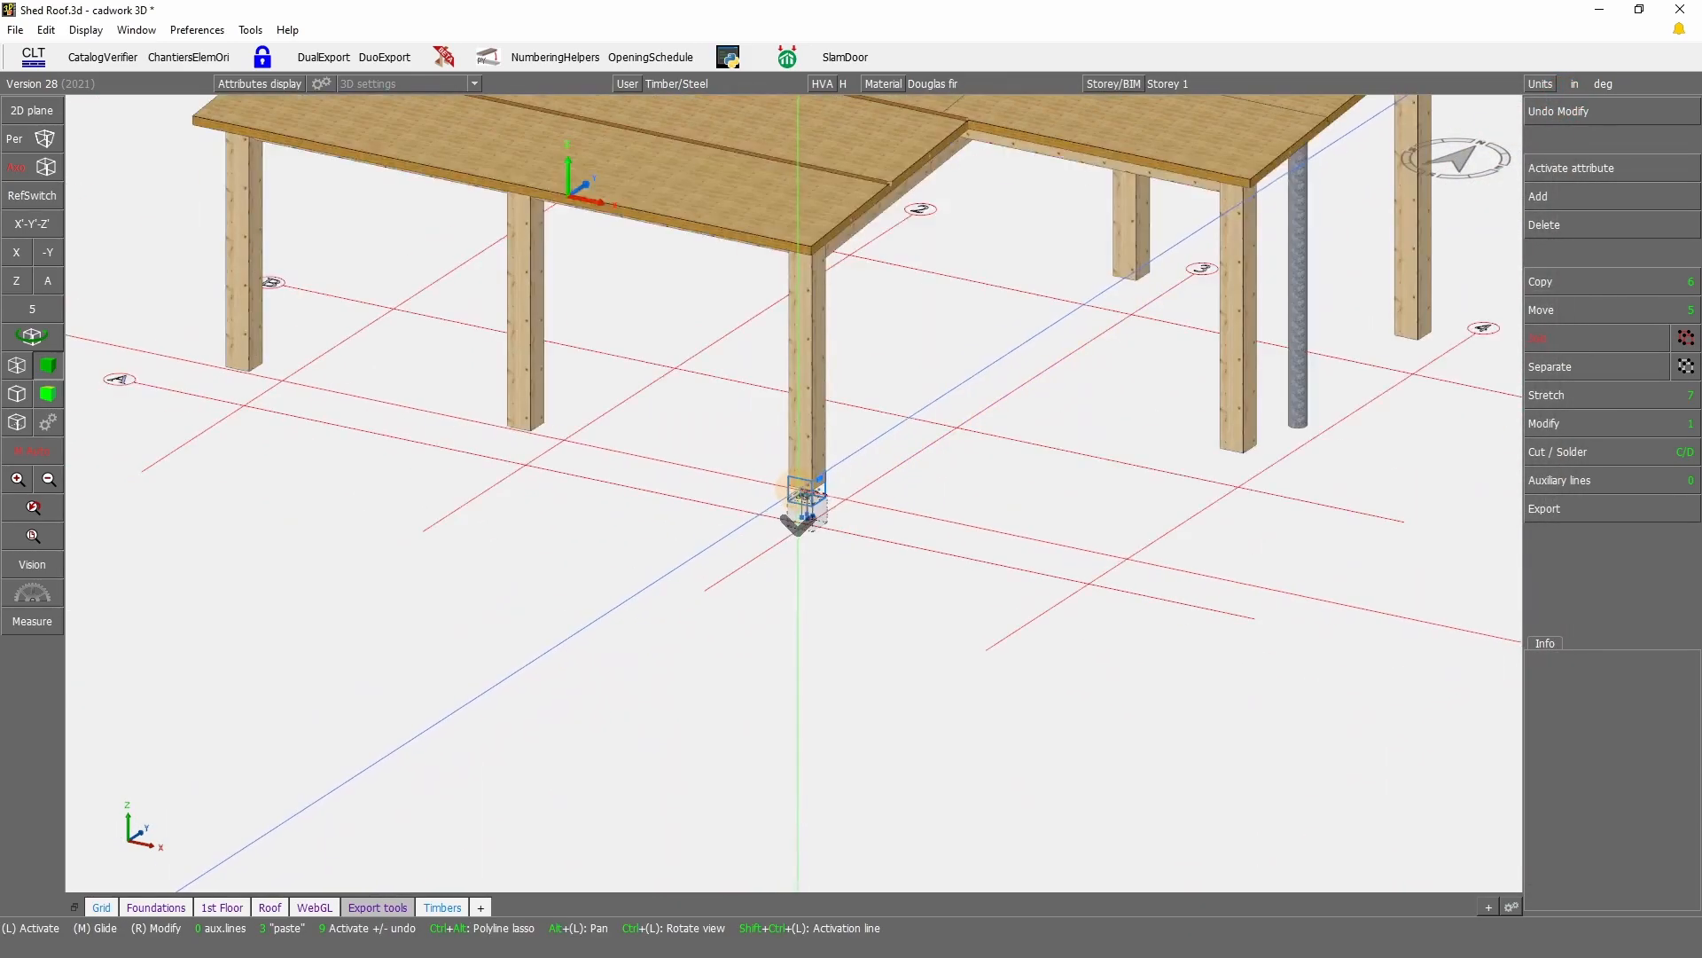
pyautogui.scroll(2, 798, 494)
pyautogui.click(809, 346)
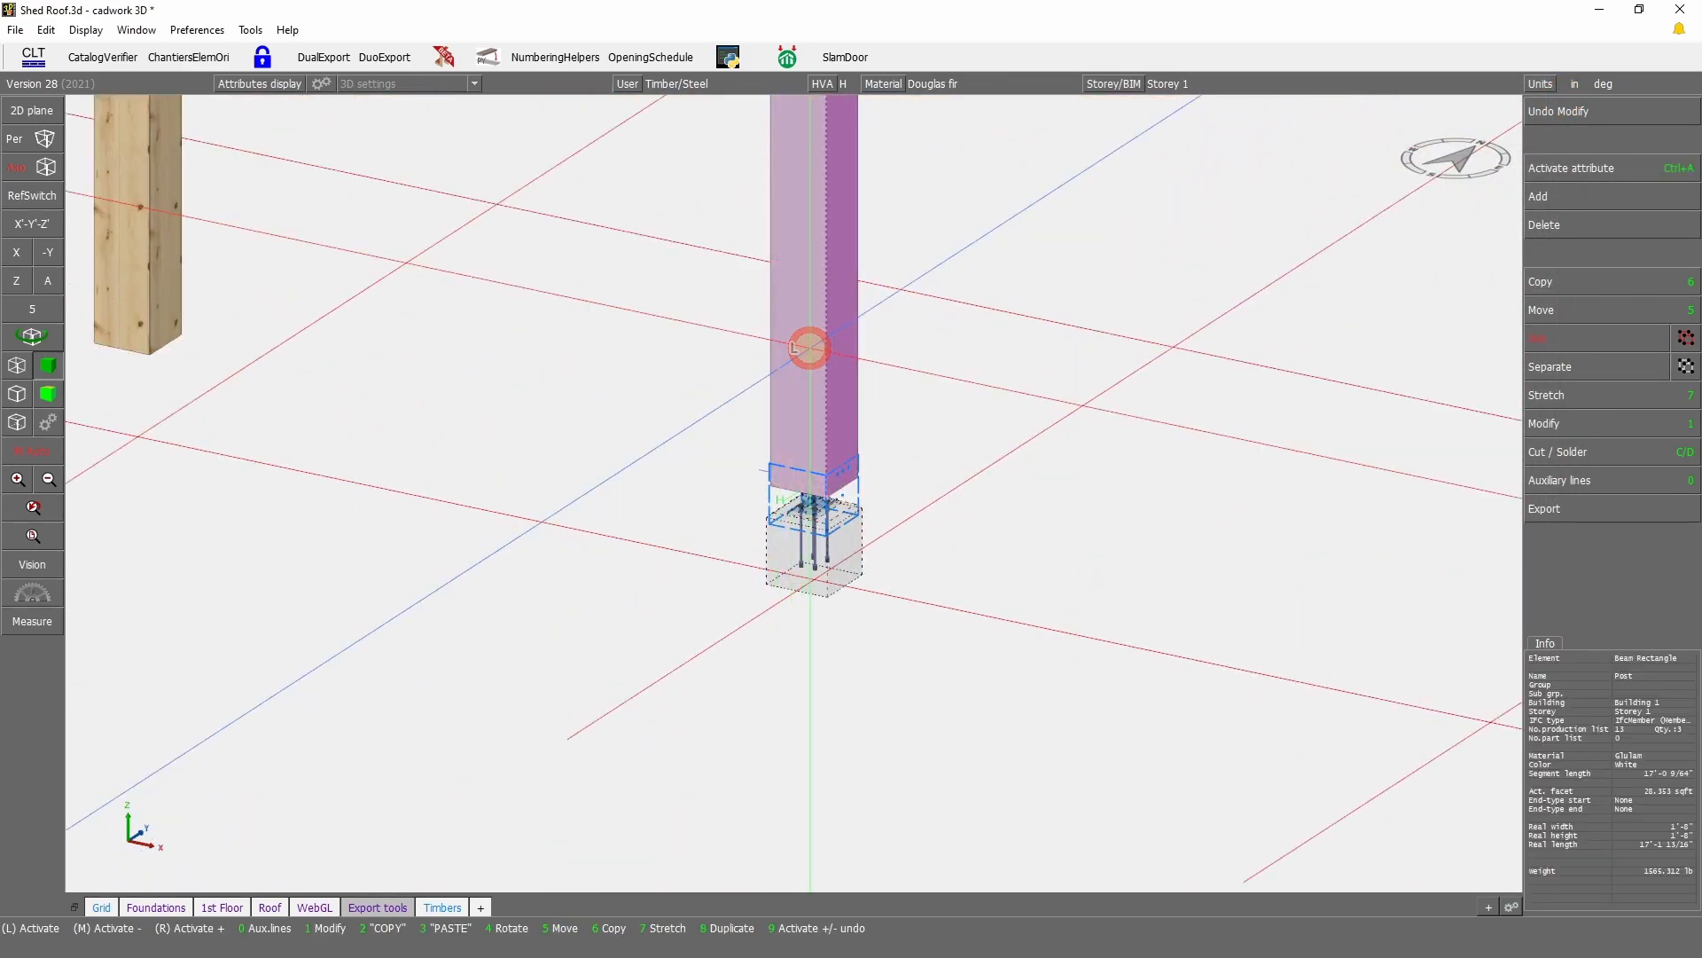
pyautogui.scroll(-2, 798, 444)
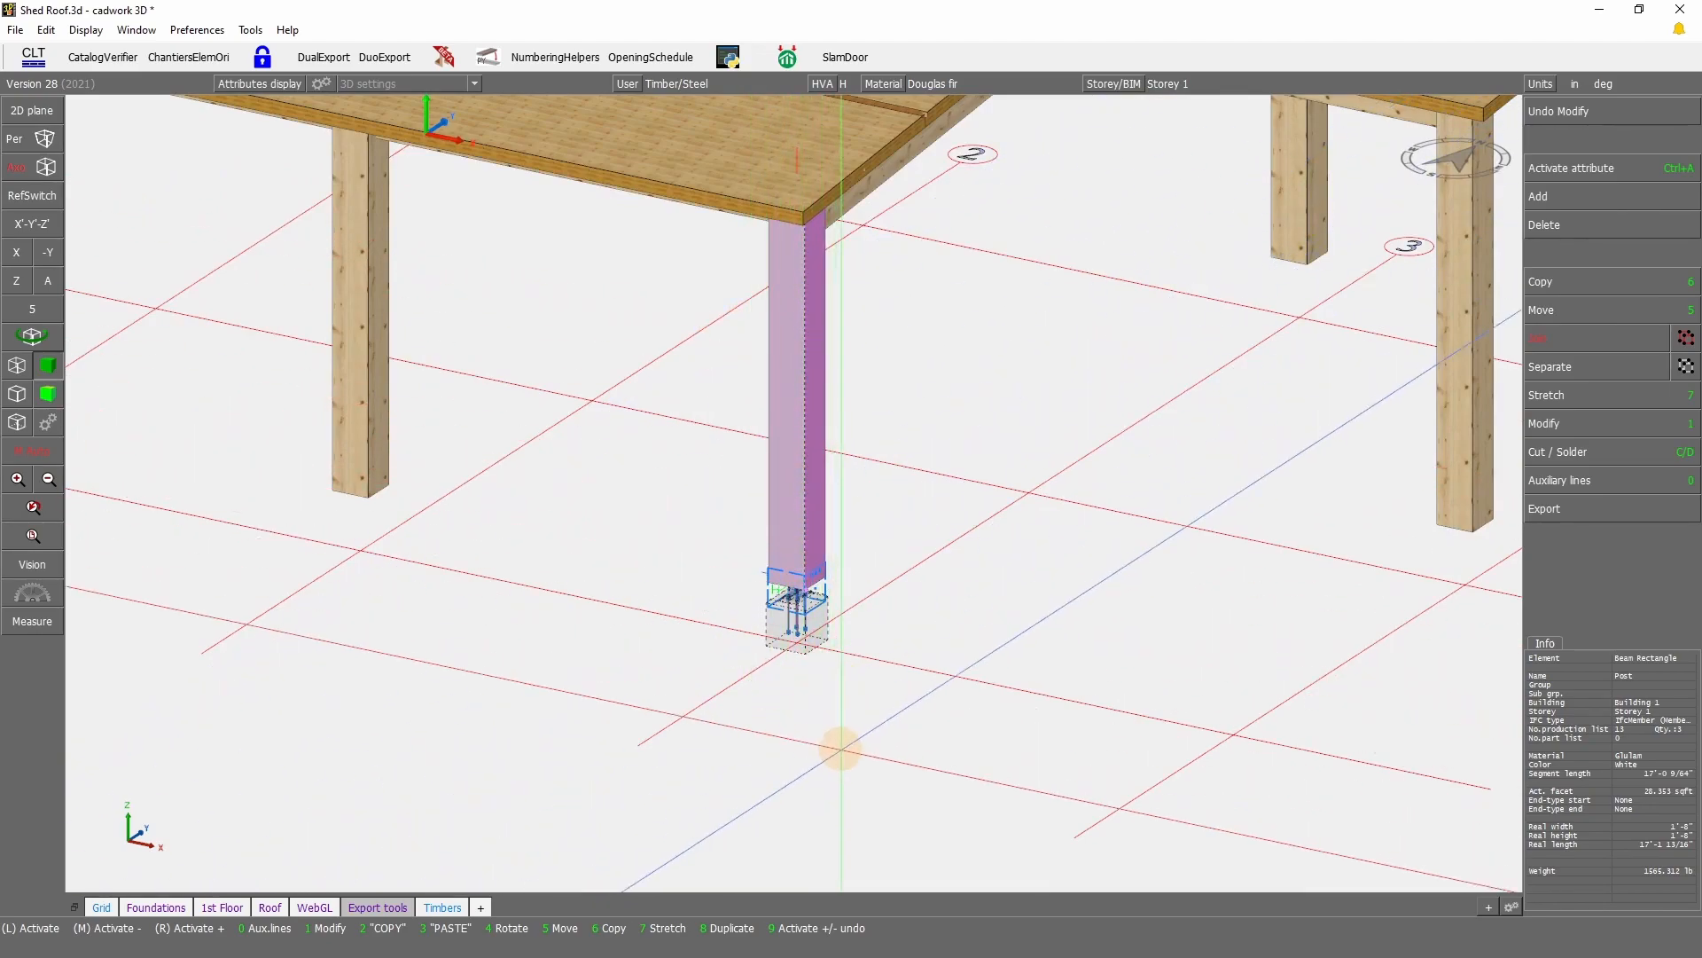
pyautogui.hotkey('ctrl', 'a')
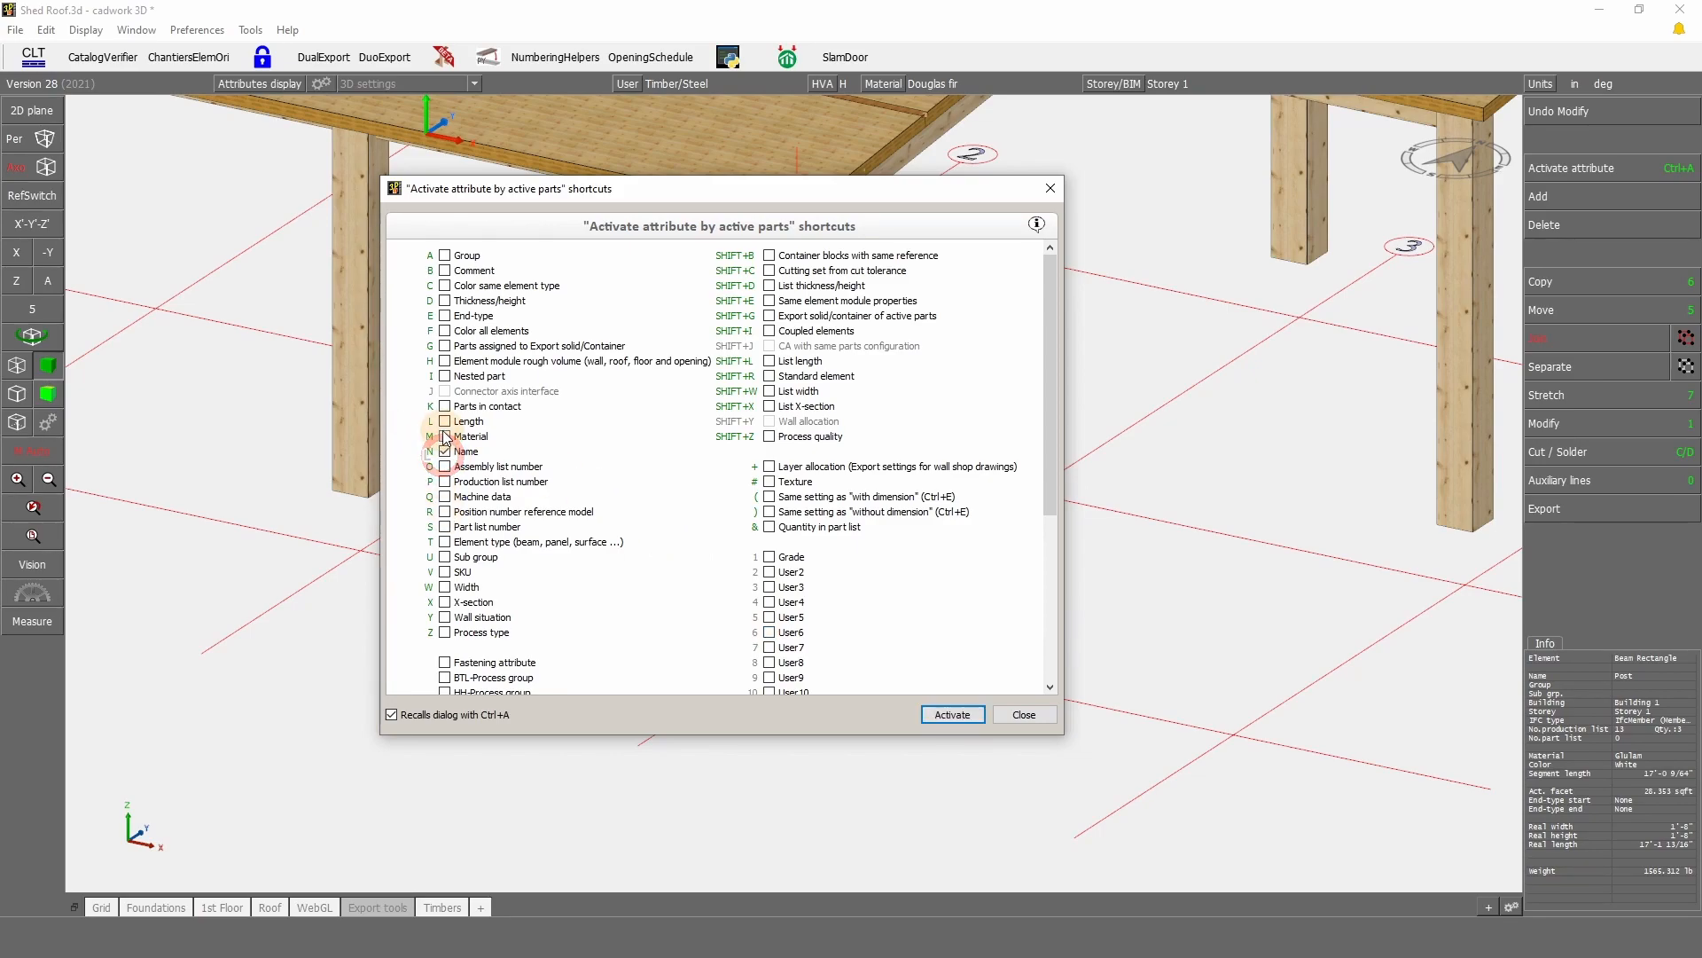
pyautogui.click(964, 715)
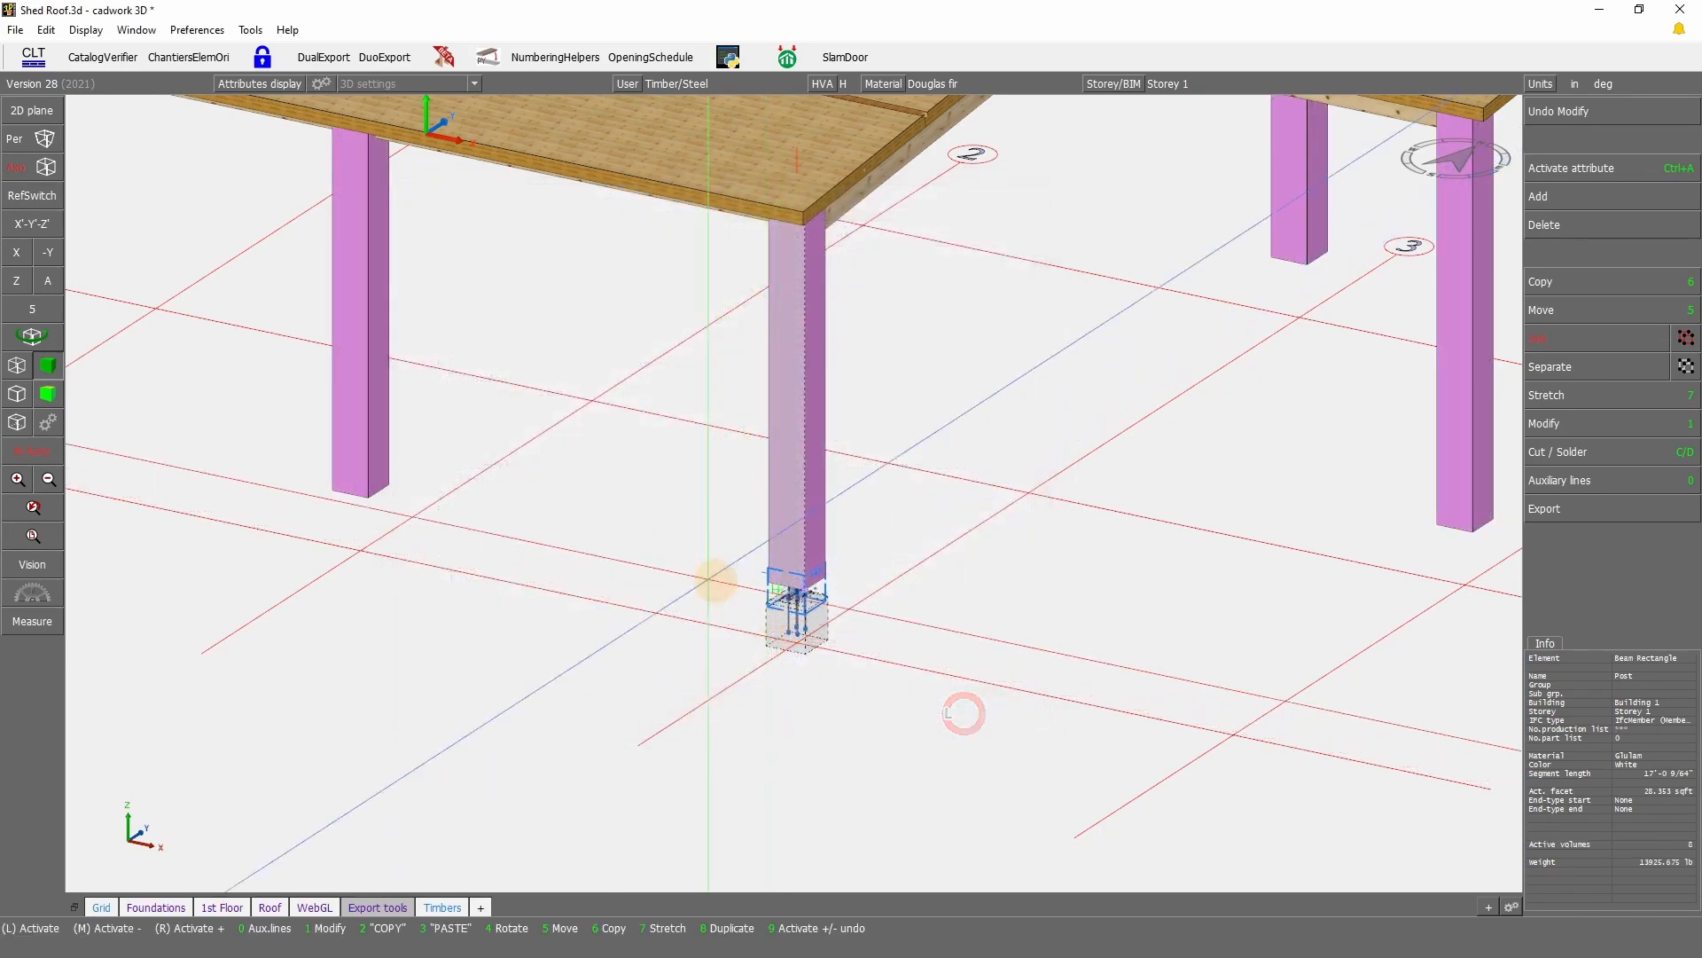
# Step: Add the container block to the selected posts and isolate these elements in the view
pyautogui.moveTo(711, 727); pyautogui.dragTo(920, 474, button='right')
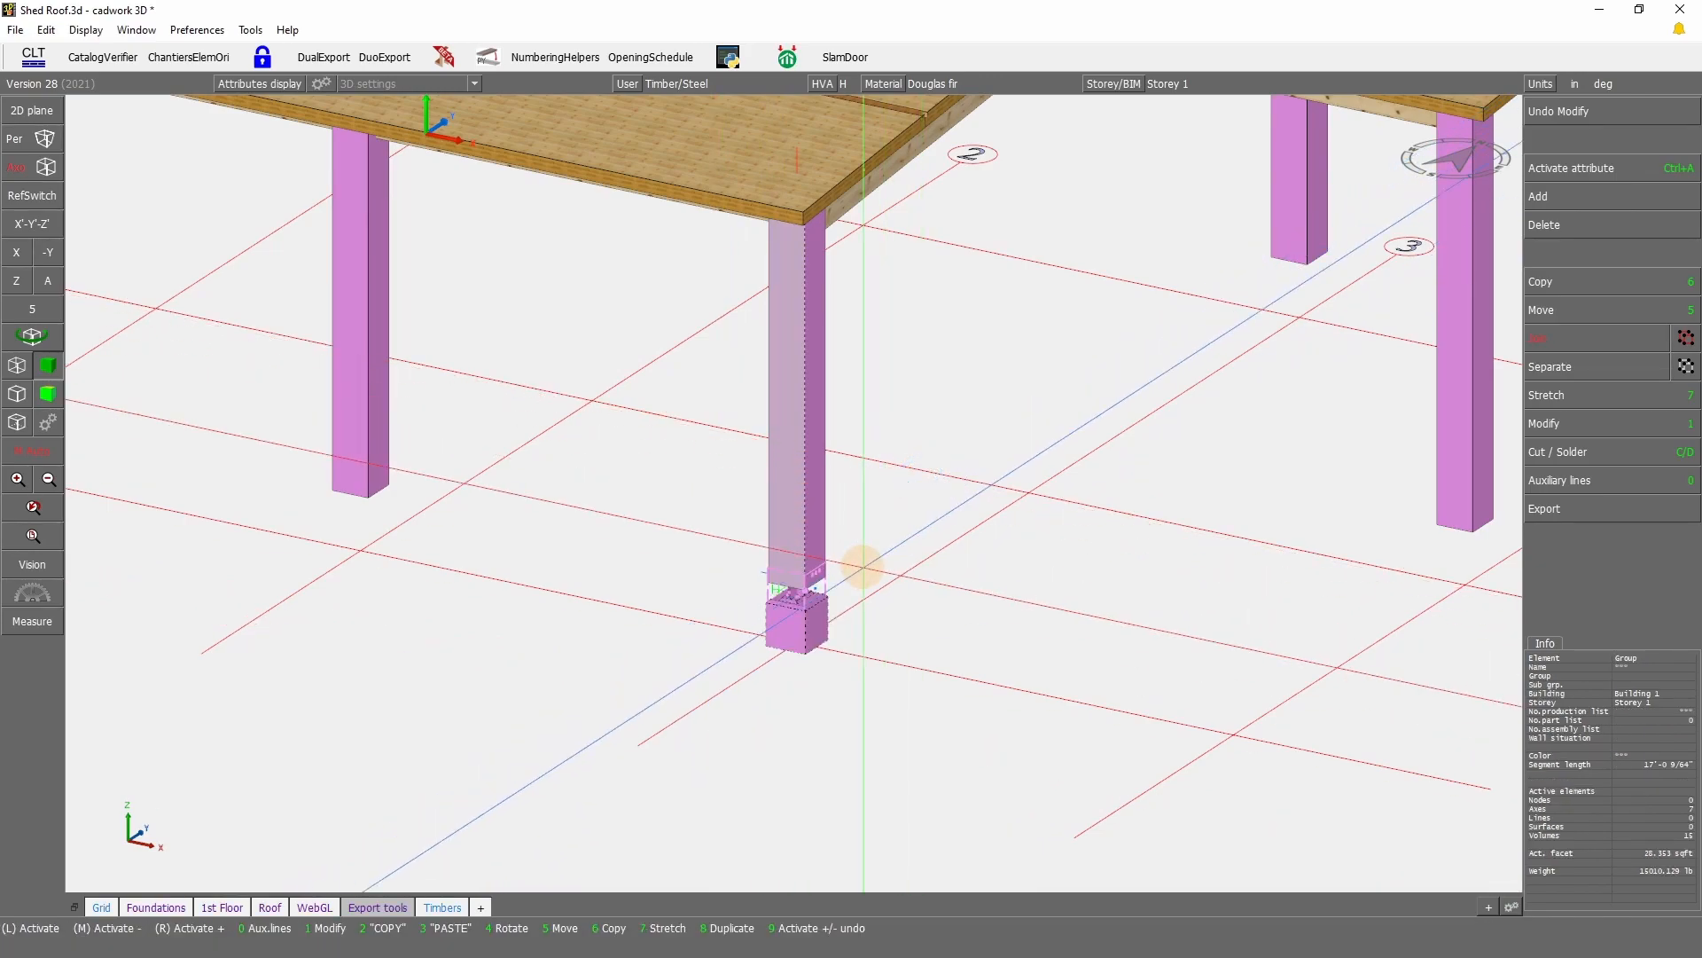
pyautogui.press('KP_Divide')
pyautogui.click(912, 722)
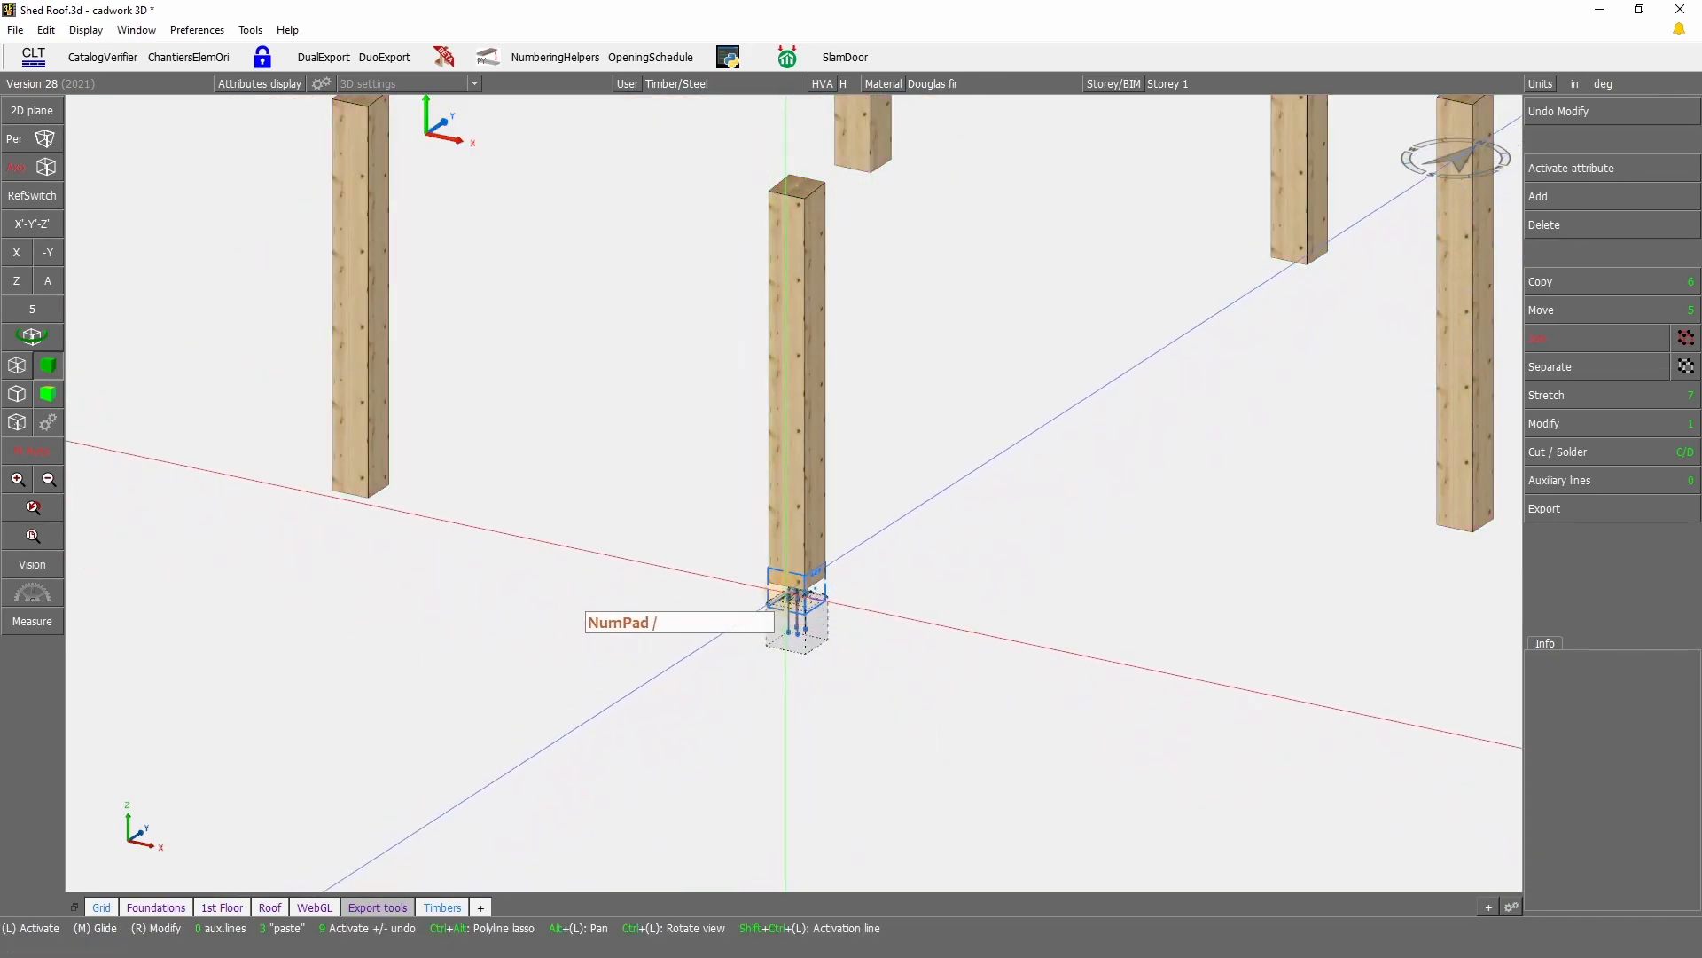
# Step: Start a copy by reference of container block WA-1, using the post above it as the reference element
pyautogui.scroll(3, 786, 611)
pyautogui.click(733, 483)
pyautogui.scroll(-2, 811, 497)
pyautogui.scroll(1, 795, 494)
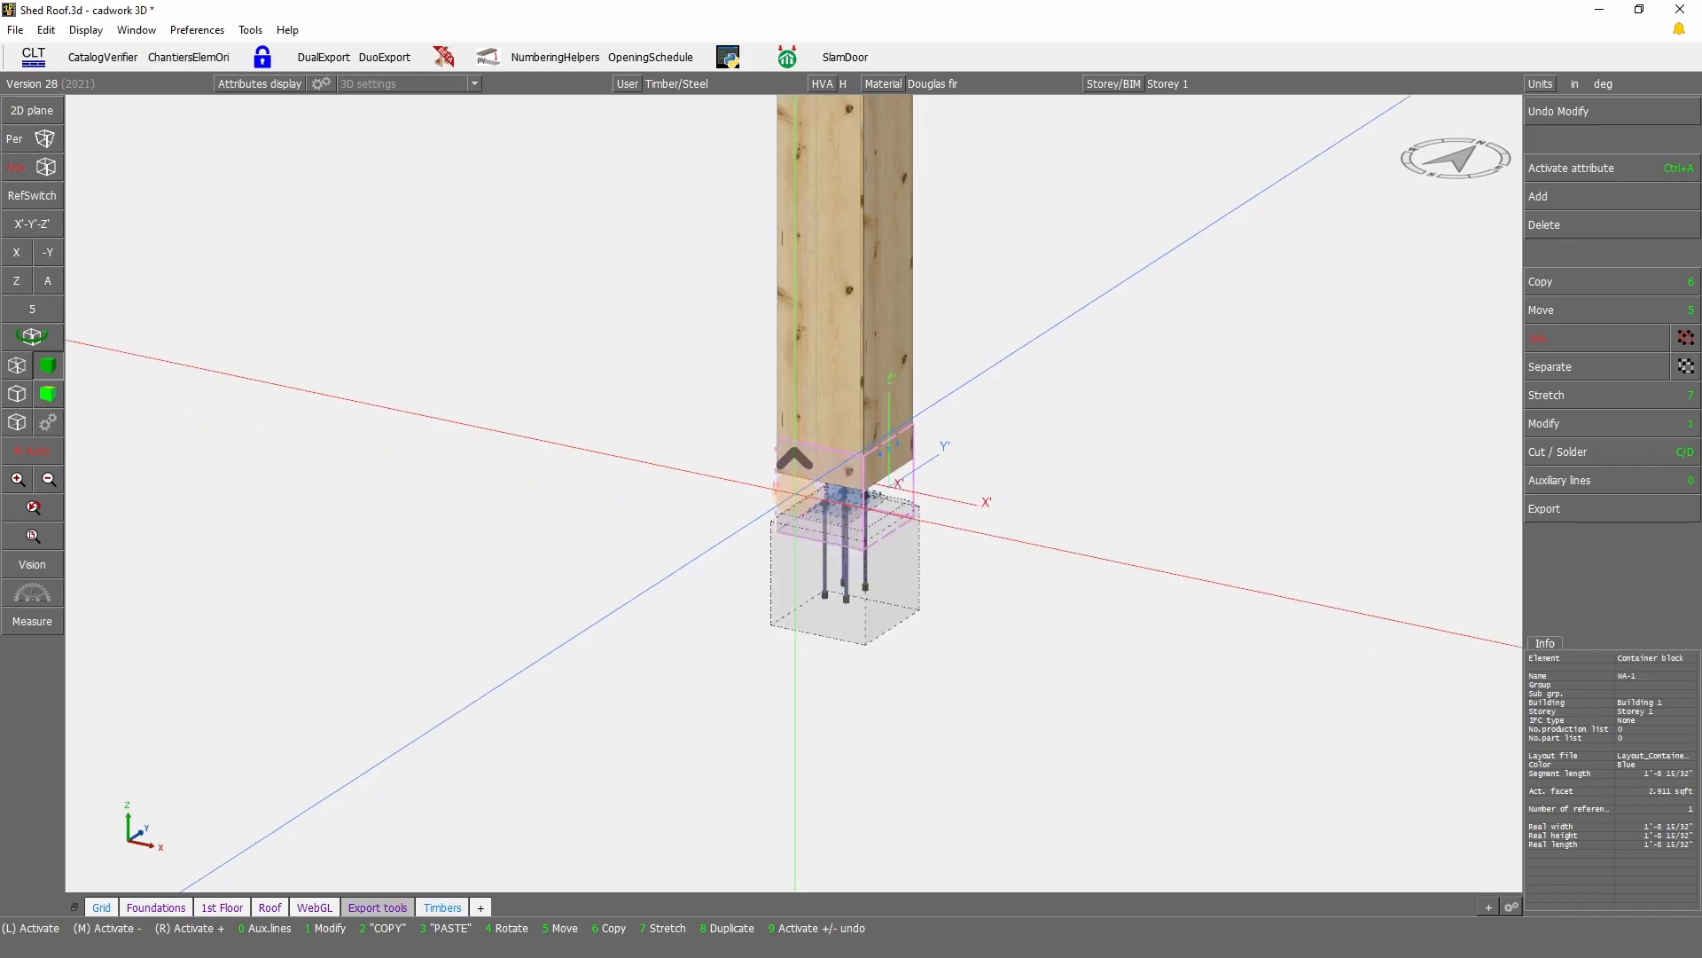
pyautogui.press('6')
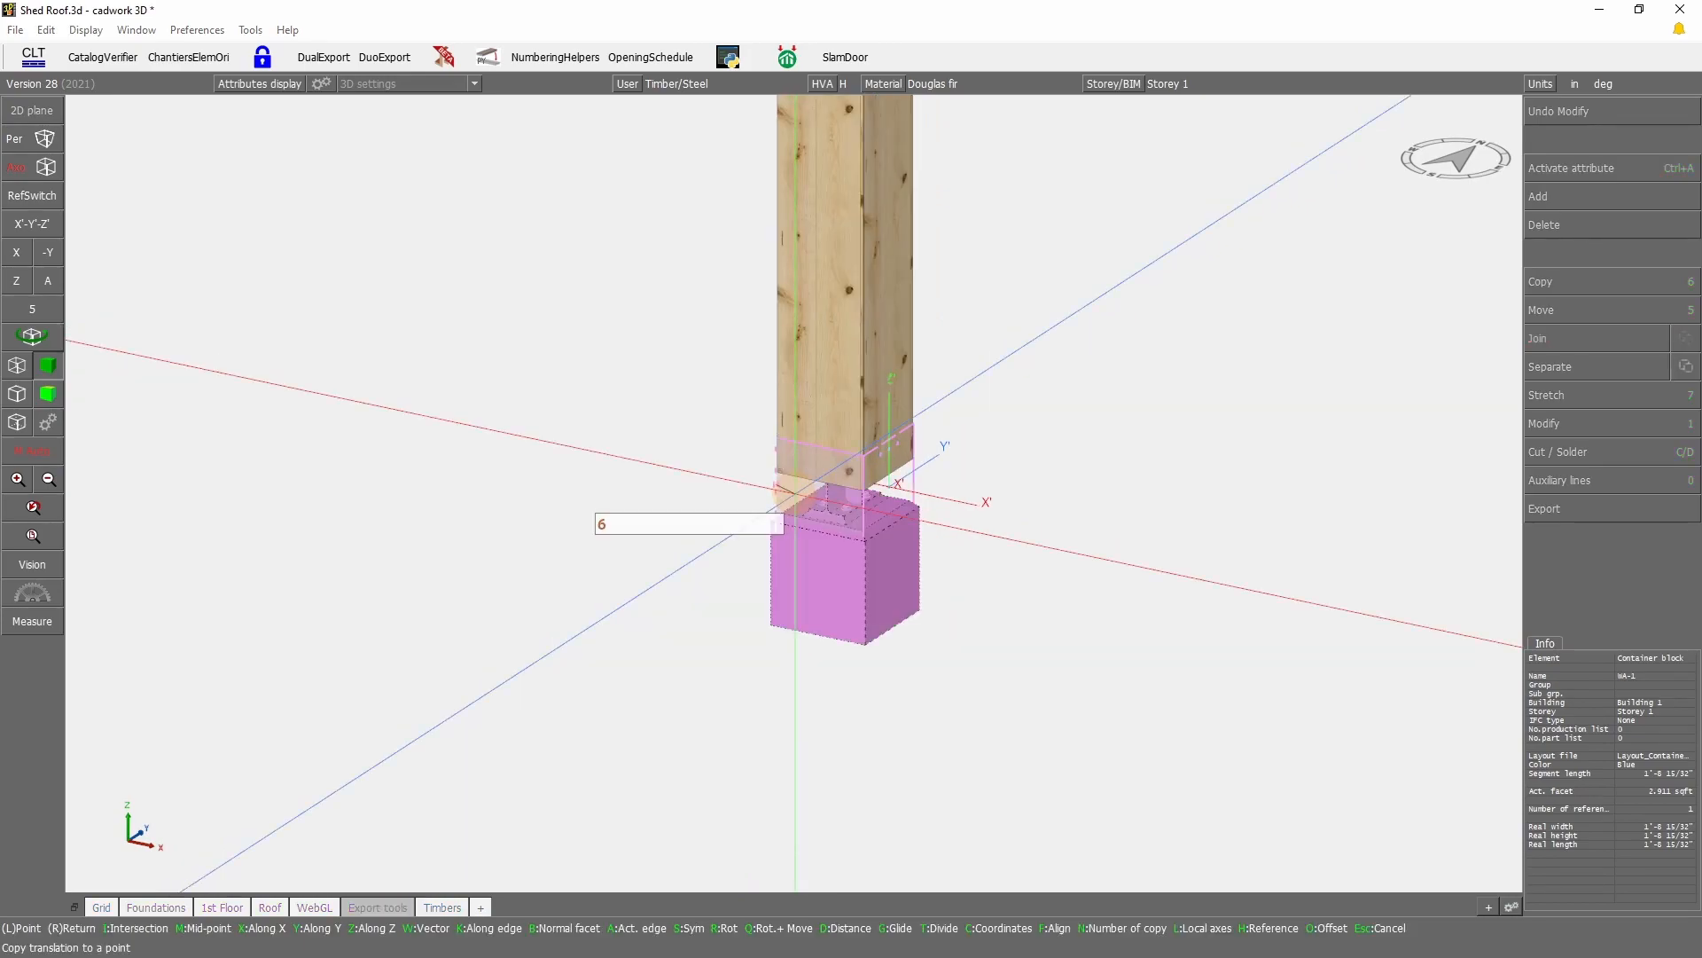
pyautogui.press('h')
pyautogui.scroll(-5, 794, 489)
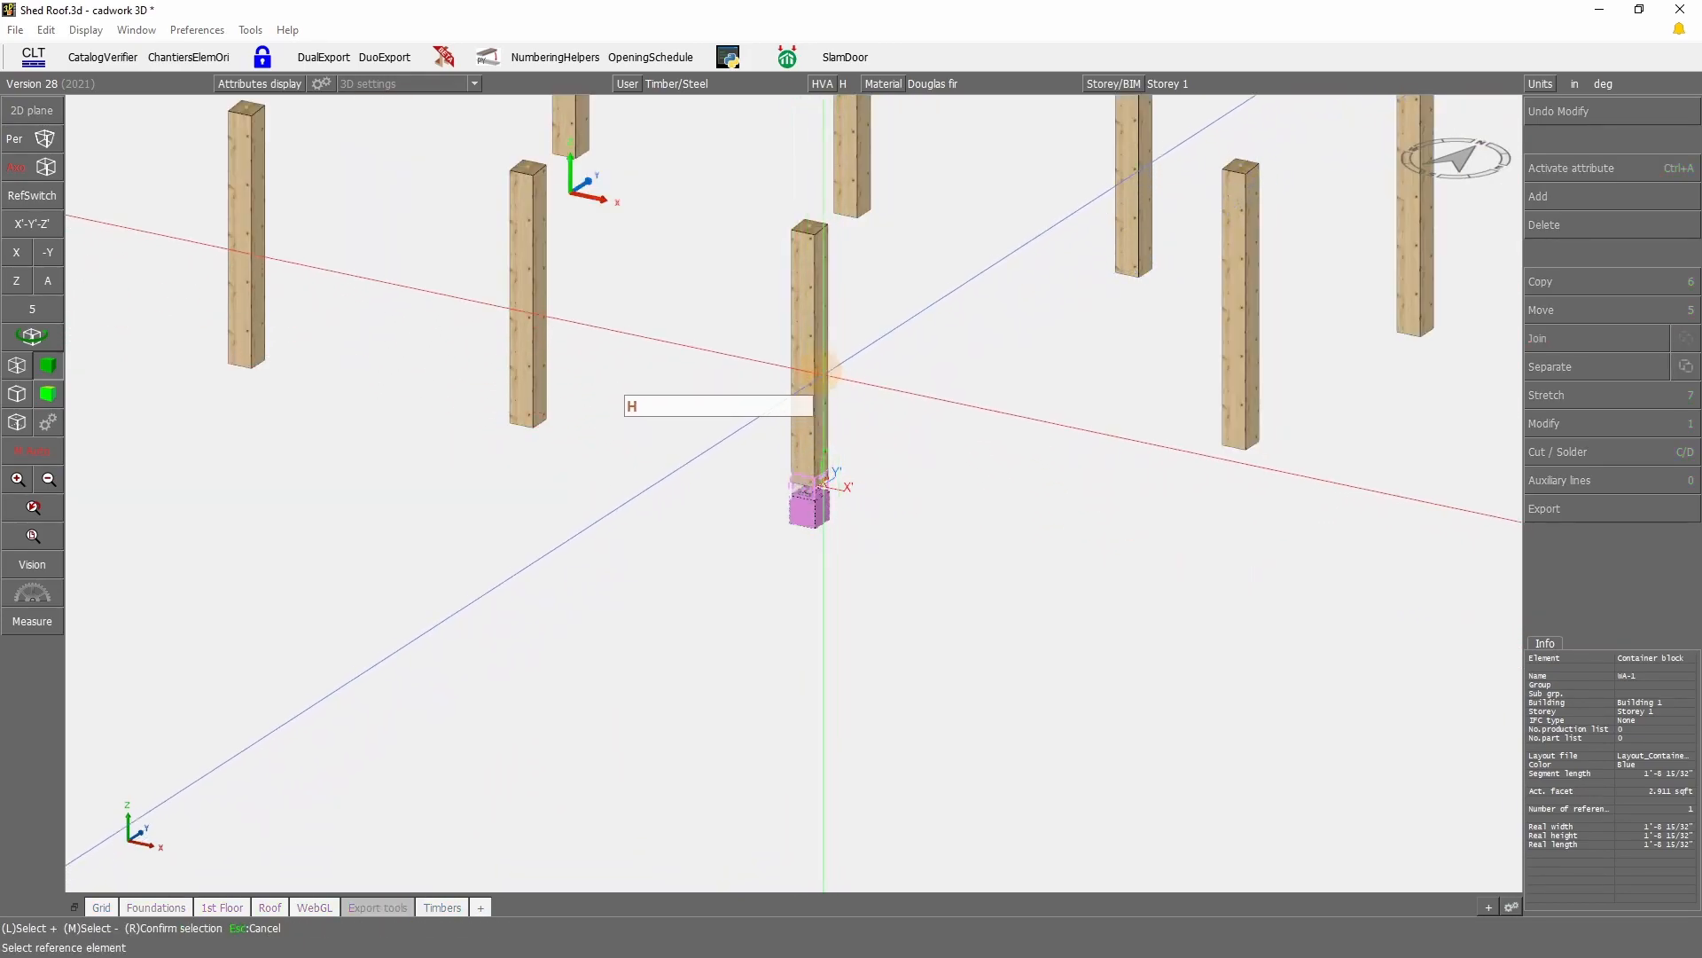
pyautogui.click(805, 315)
pyautogui.rightClick(645, 617)
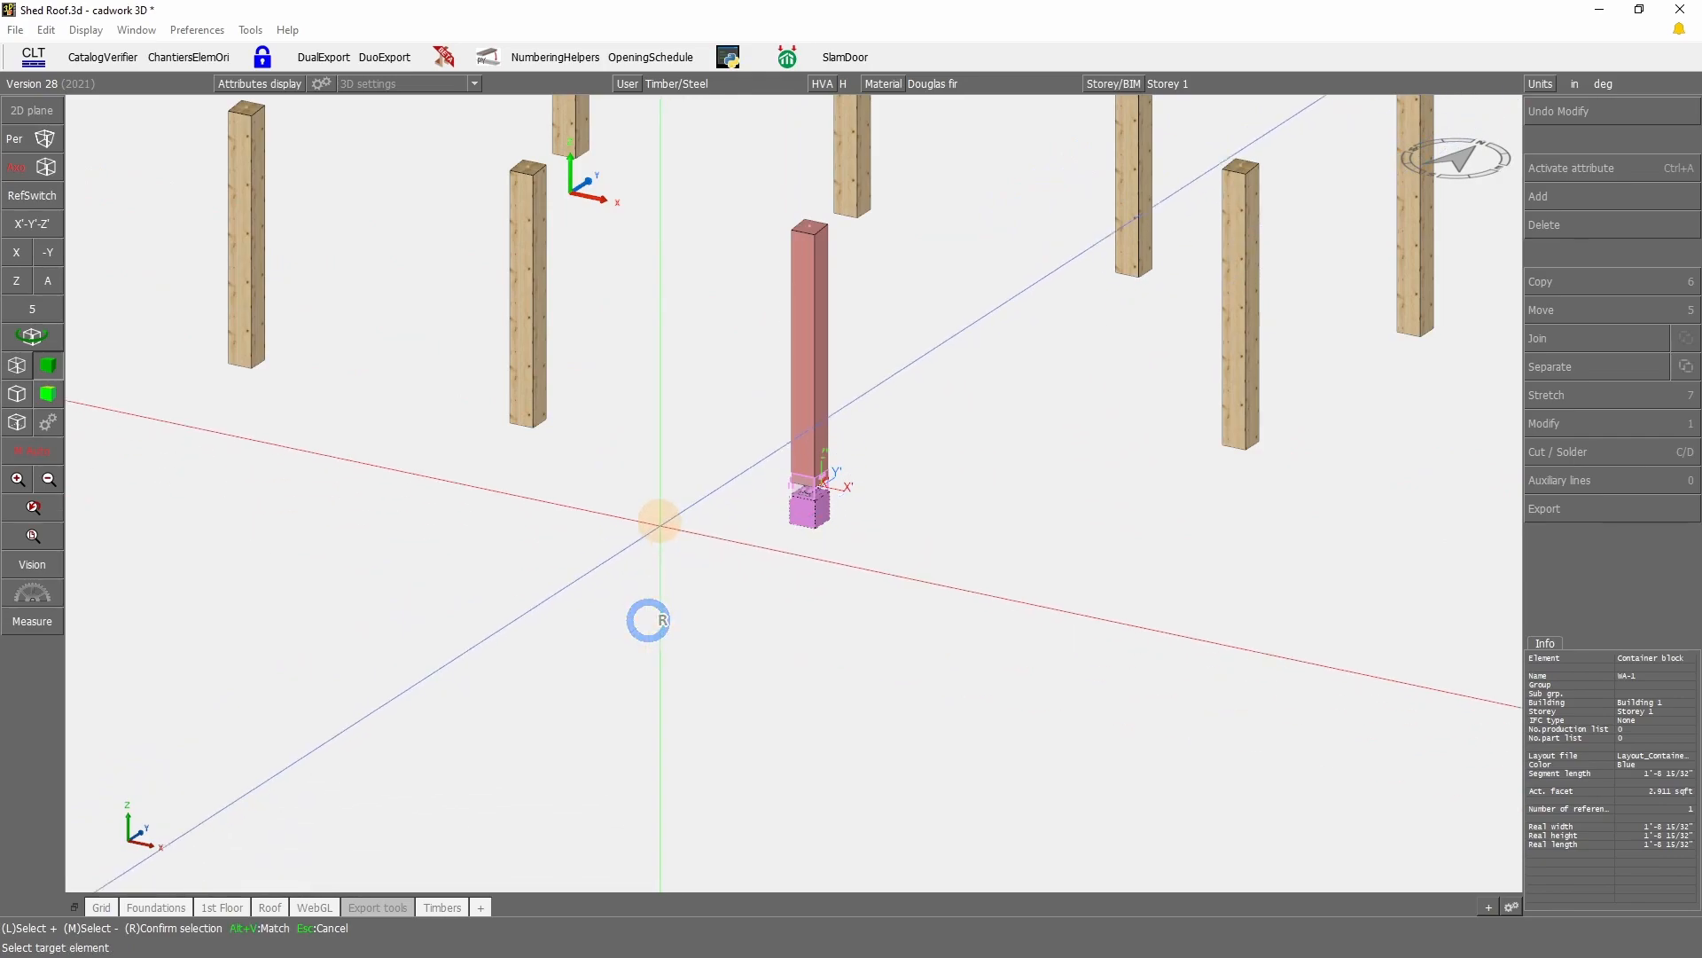
# Step: Copy the container block to all the other timber posts, decline the connector axis configuration check, and save the drawing
pyautogui.scroll(-3, 802, 428)
pyautogui.moveTo(801, 427); pyautogui.dragTo(478, 315)
pyautogui.moveTo(1311, 457); pyautogui.dragTo(626, 253)
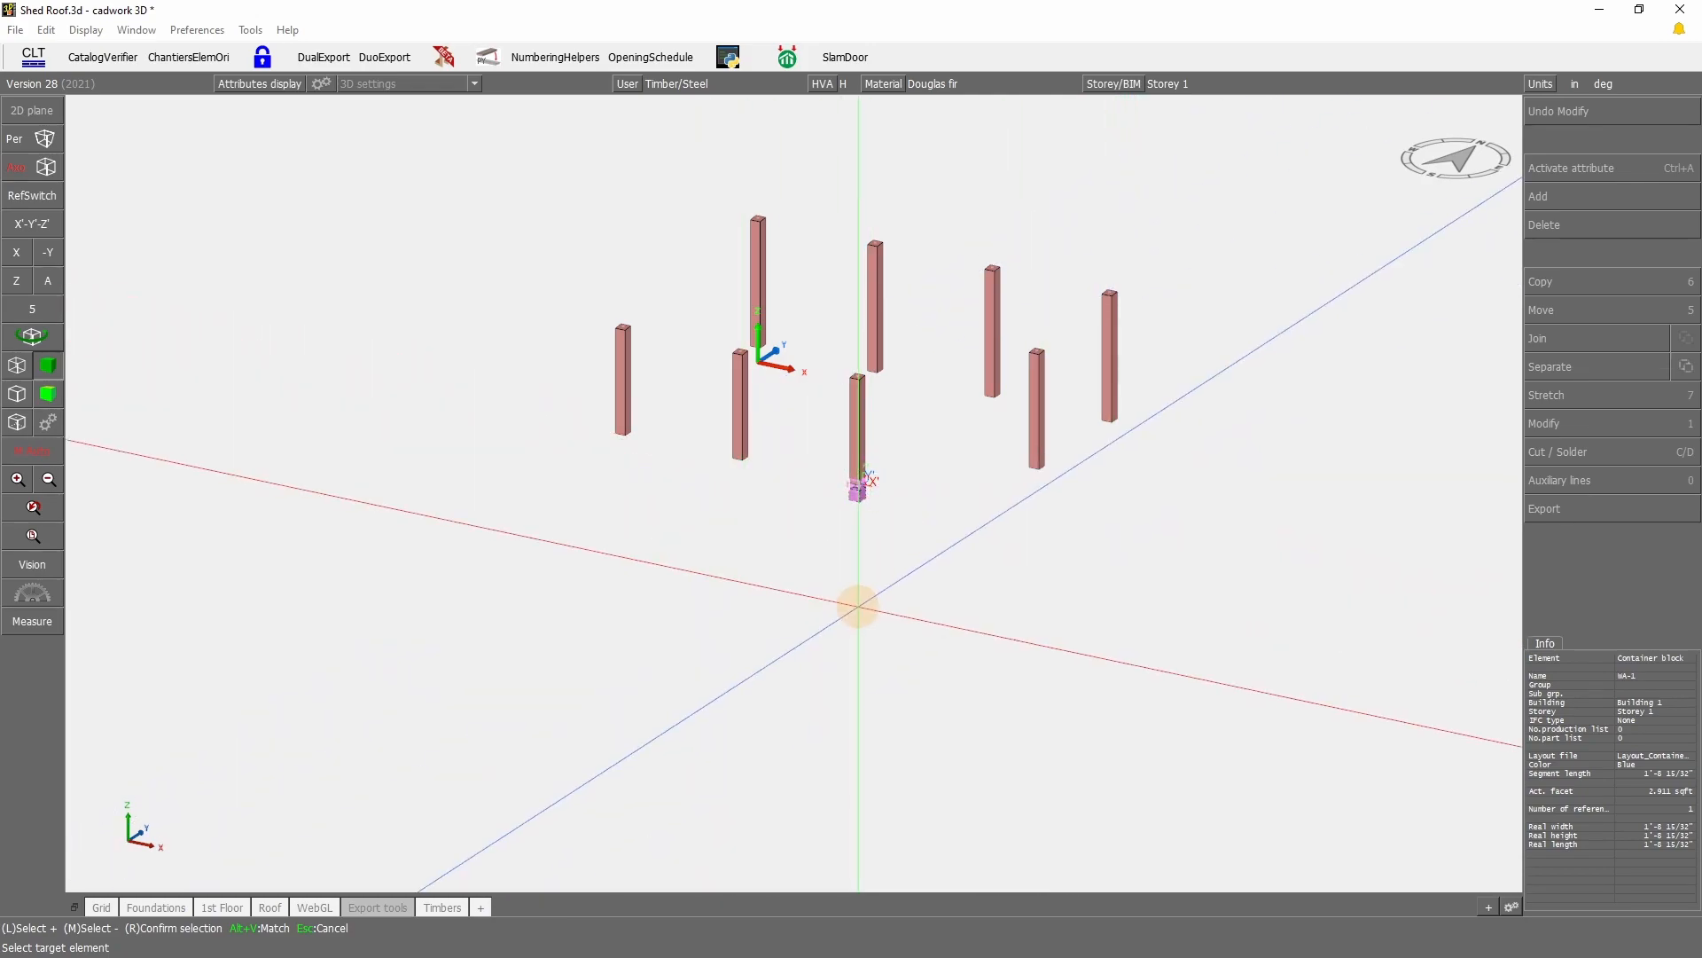
pyautogui.rightClick(860, 561)
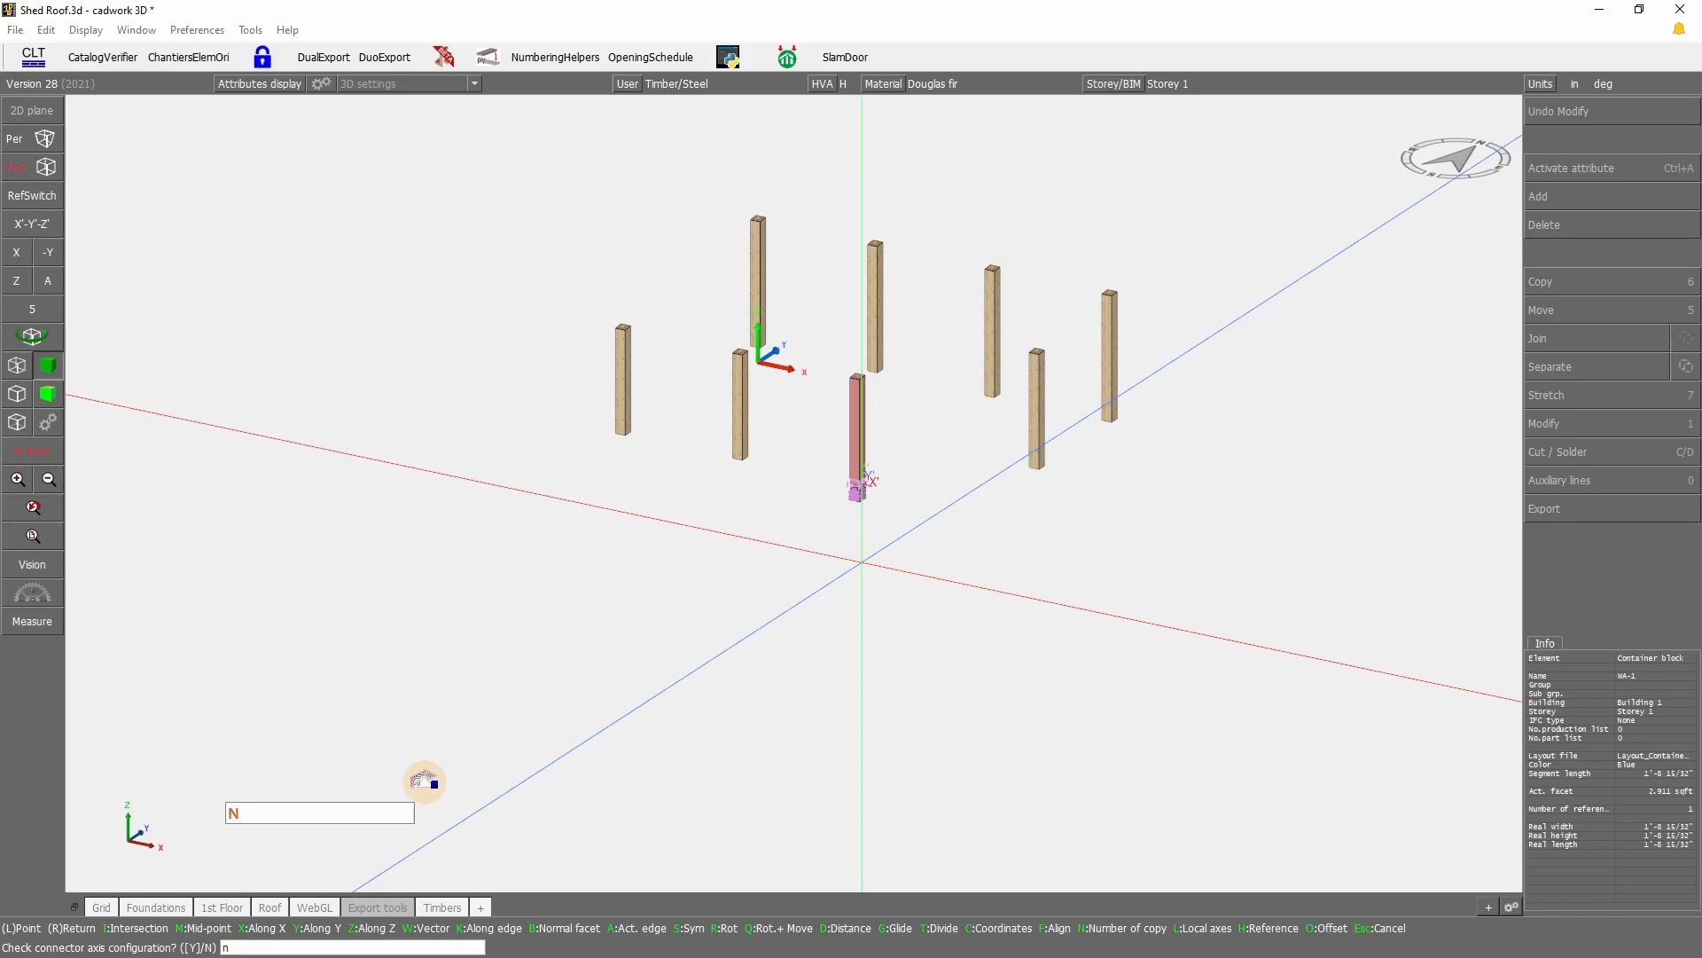
pyautogui.rightClick(425, 782)
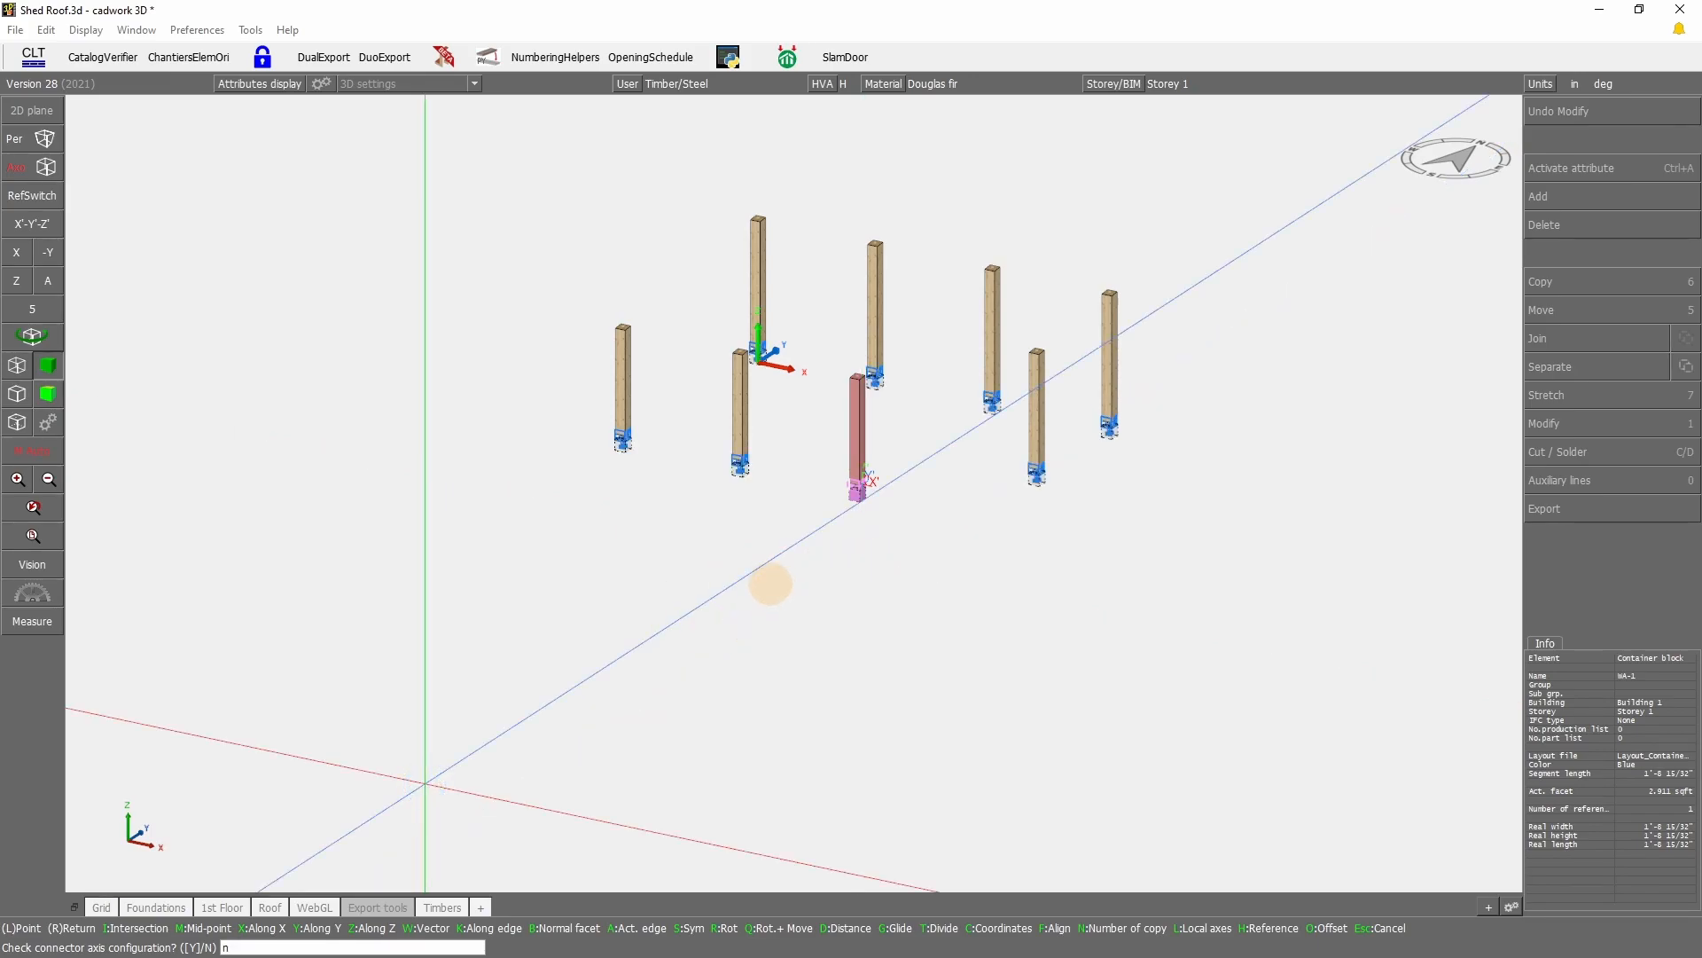
pyautogui.press('Return')
pyautogui.scroll(3, 745, 456)
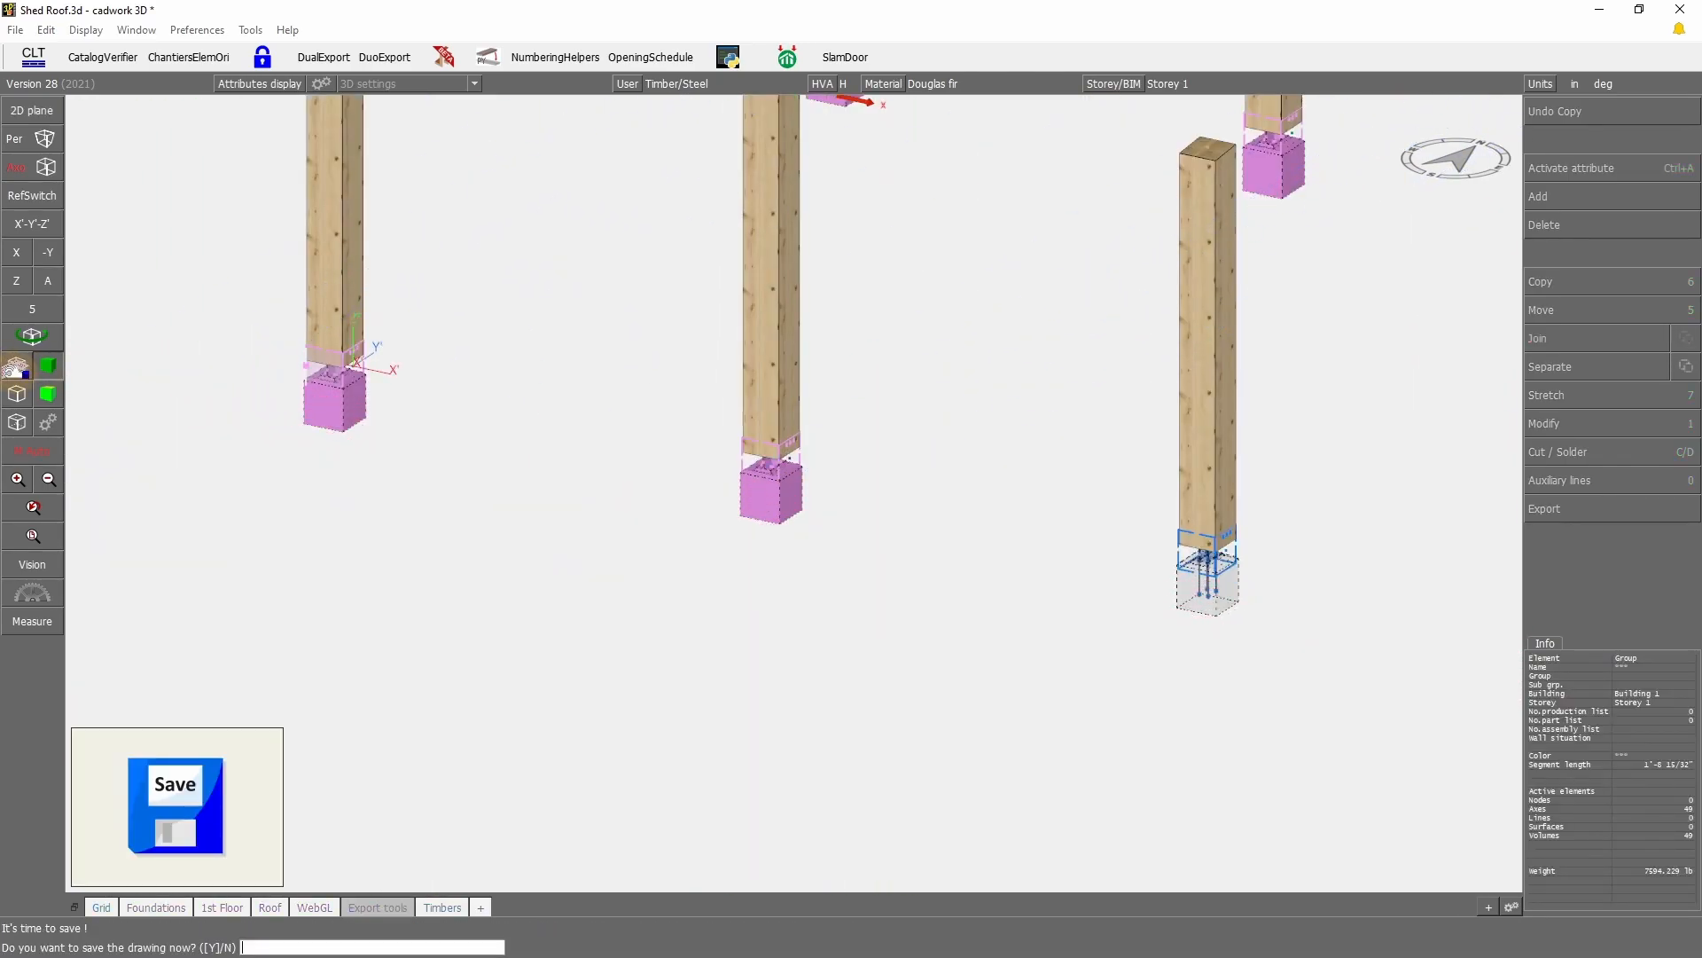
pyautogui.rightClick(547, 615)
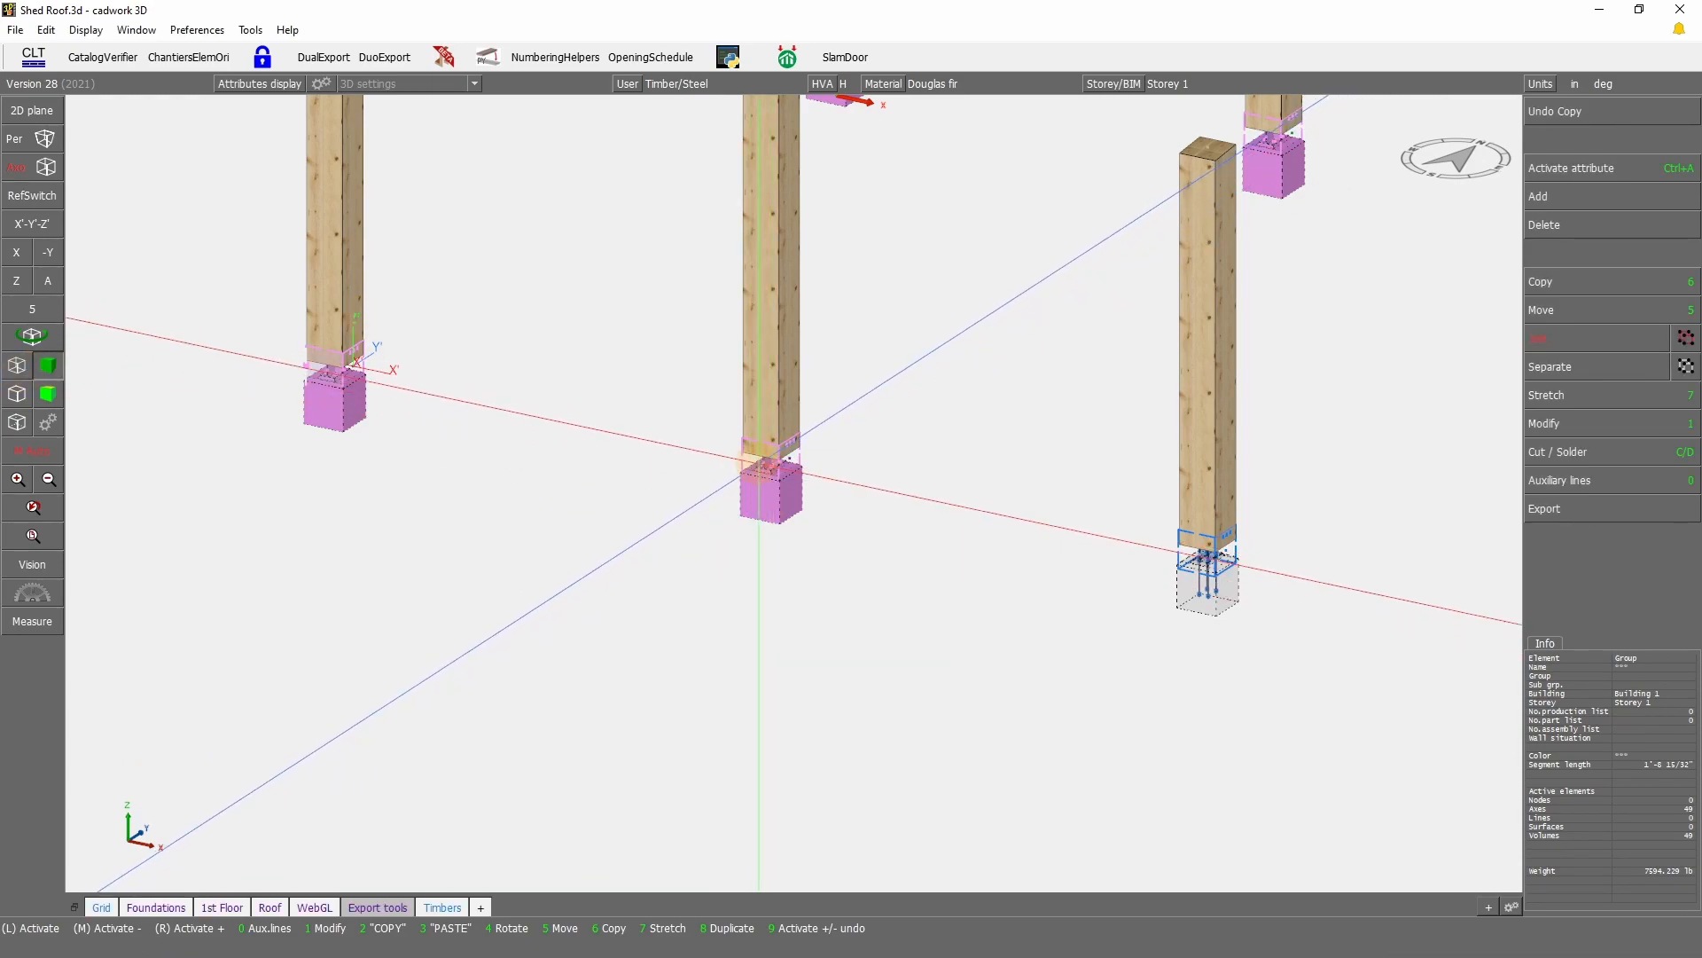
# Step: Switch to wireframe display and examine a copied base's post, knife plate and container block attributes up close
pyautogui.click(771, 382)
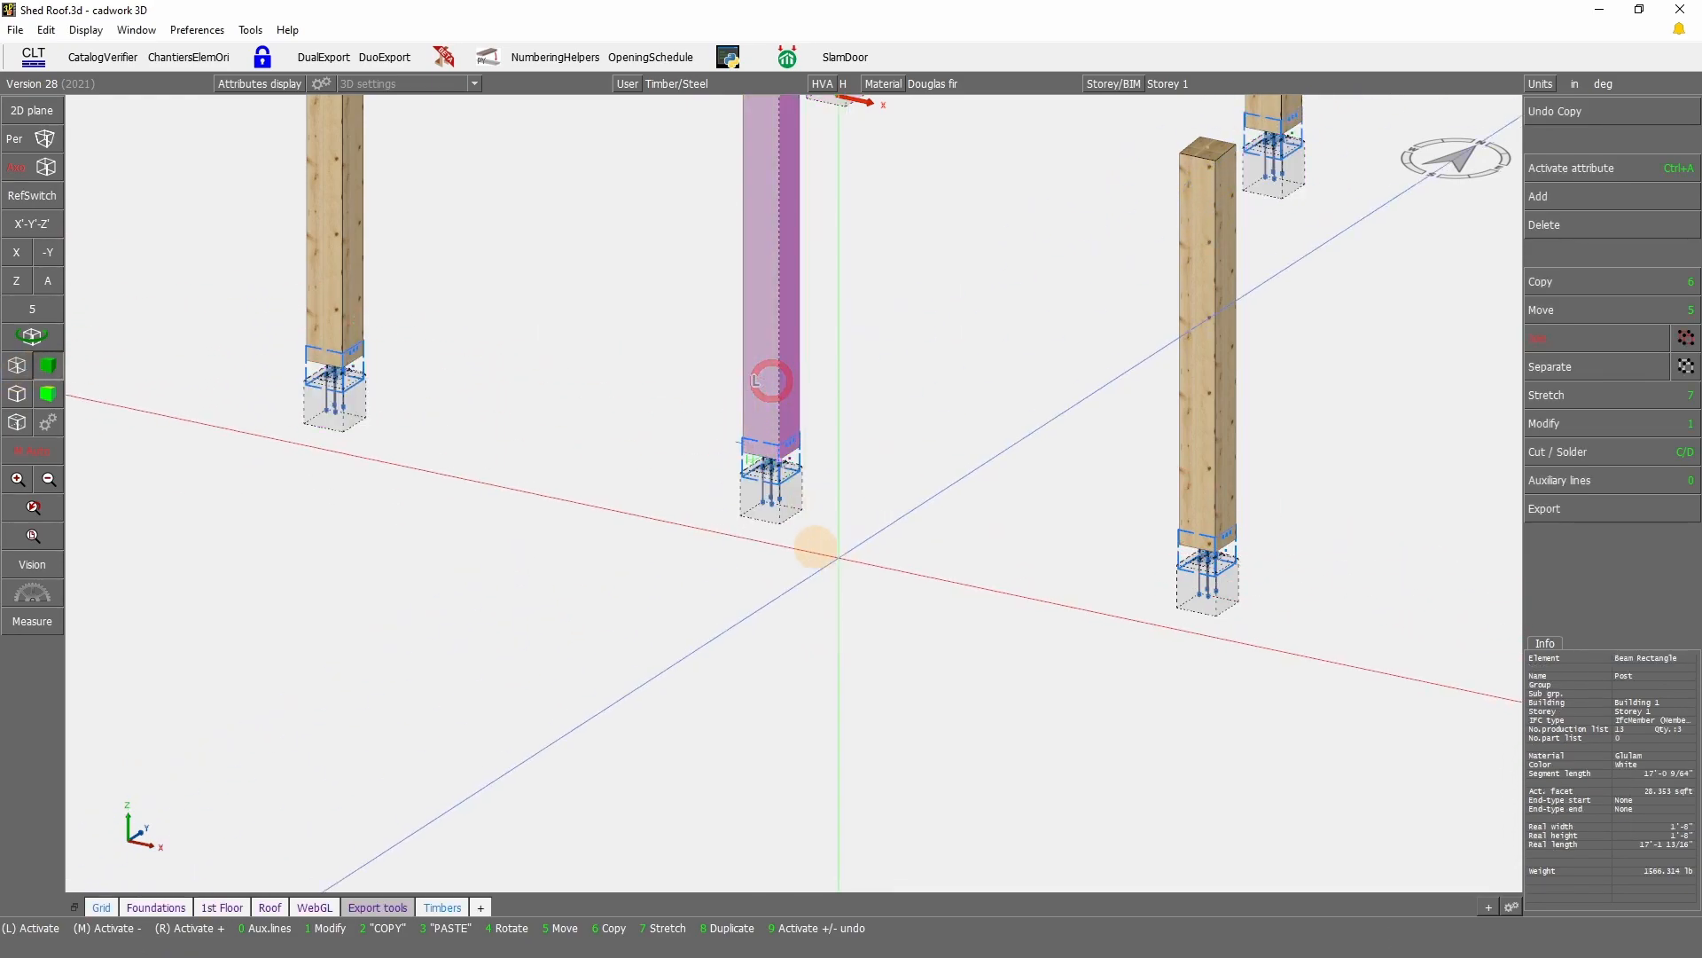
pyautogui.click(16, 384)
pyautogui.scroll(5, 1236, 410)
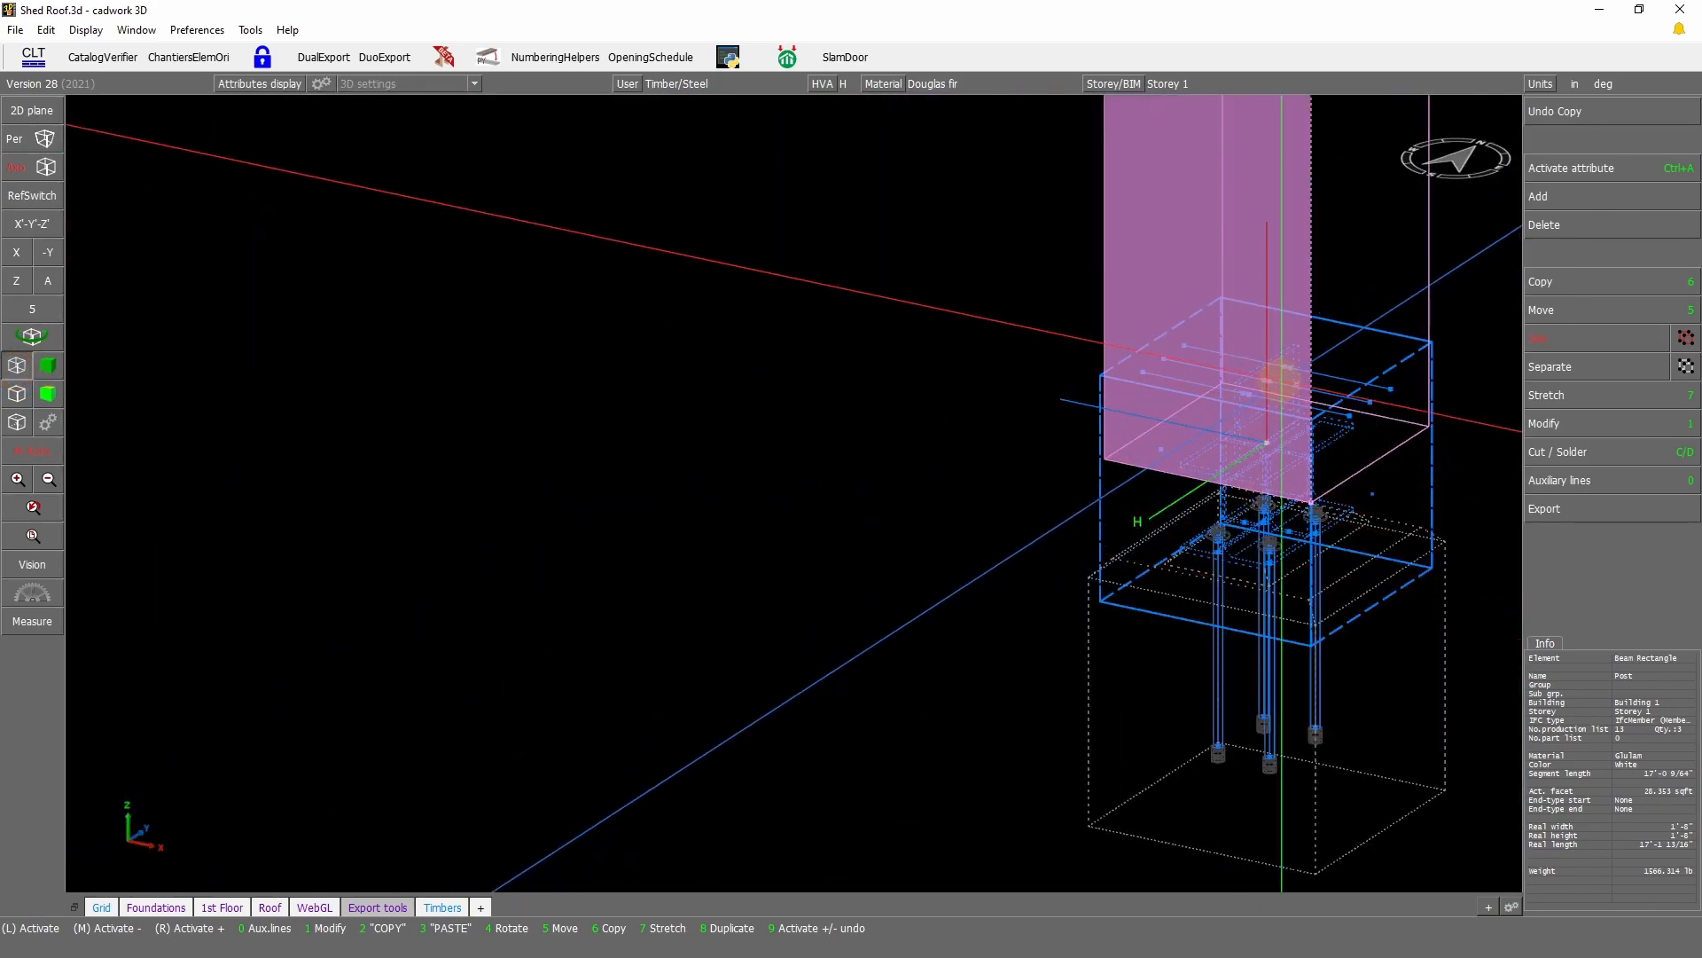
pyautogui.scroll(3, 1280, 381)
pyautogui.click(809, 418)
pyautogui.scroll(2, 809, 418)
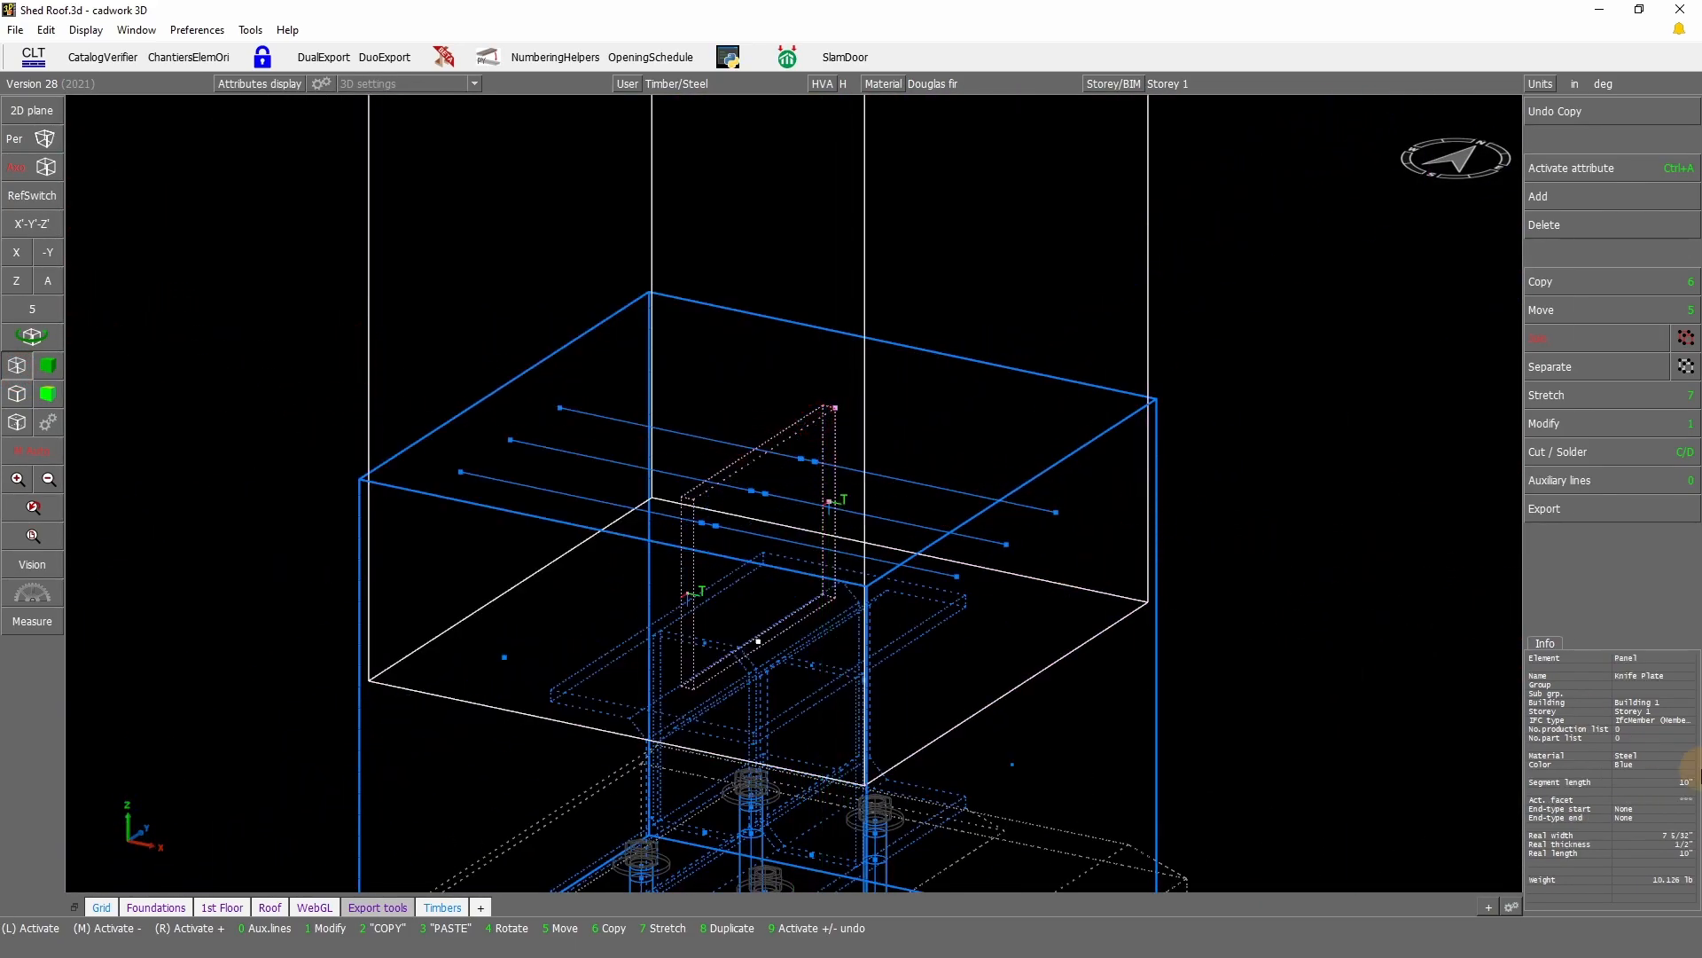
pyautogui.click(1660, 752)
pyautogui.rightClick(1312, 609)
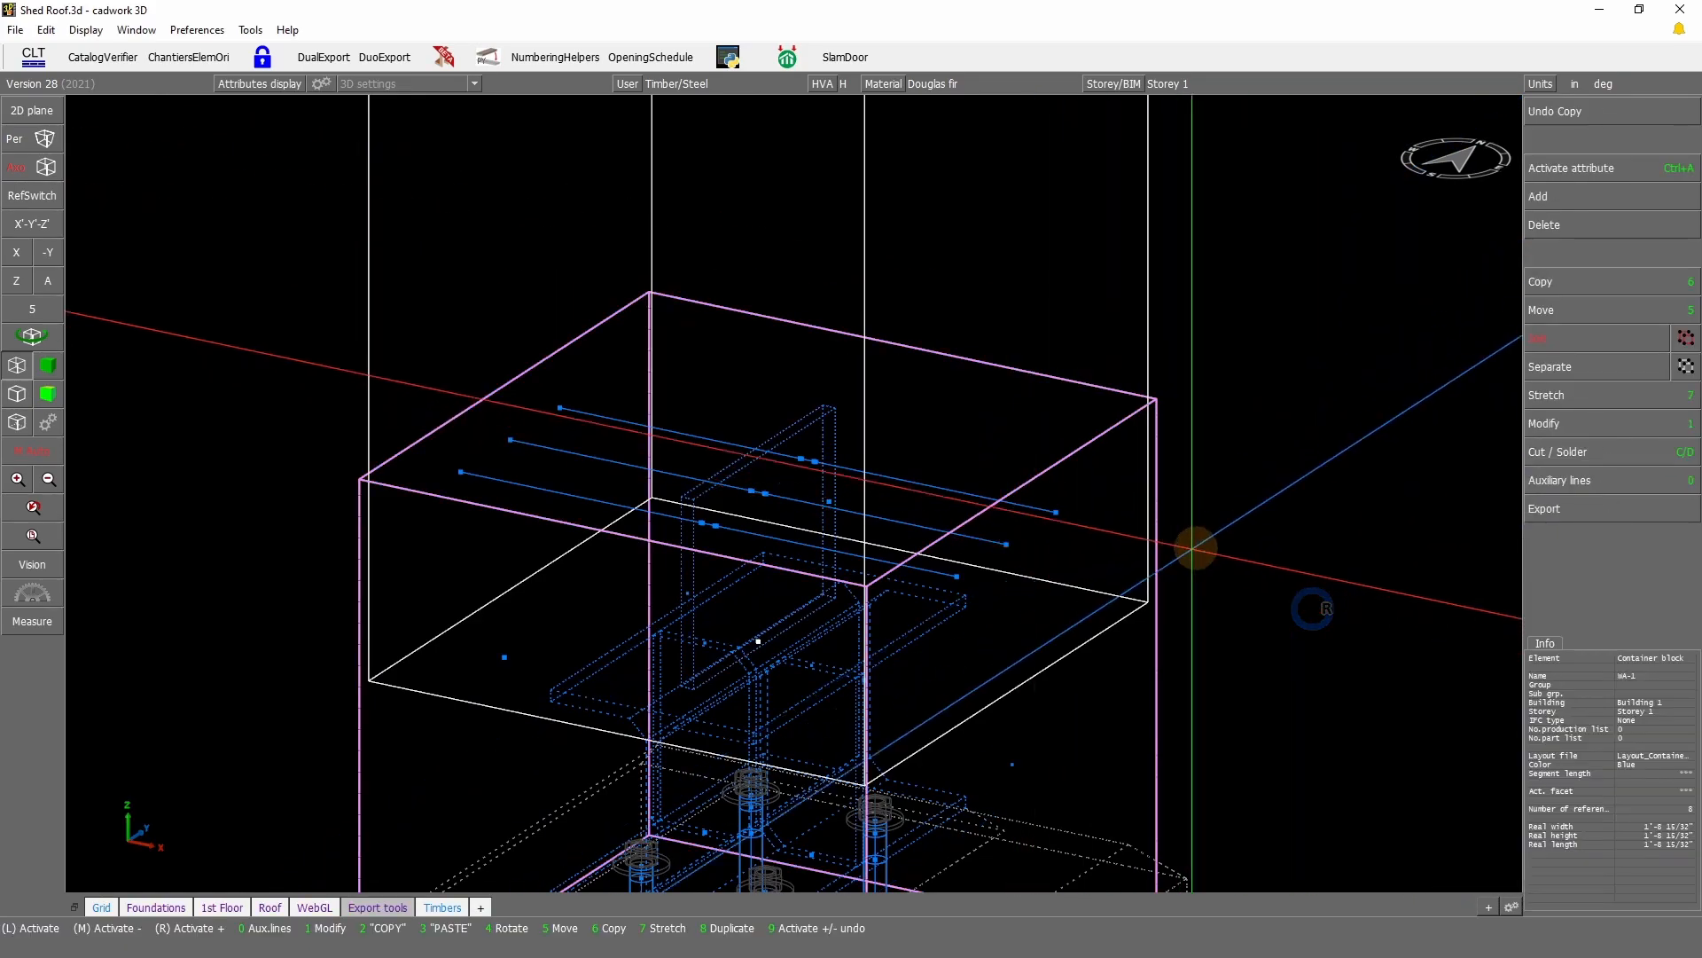
# Step: Select the knife plates in all the container blocks by matching the name of one knife plate
pyautogui.scroll(-4, 507, 450)
pyautogui.click(635, 437)
pyautogui.scroll(-6, 852, 515)
pyautogui.scroll(-3, 909, 532)
pyautogui.scroll(3, 791, 494)
pyautogui.scroll(2, 794, 492)
pyautogui.scroll(2, 792, 490)
pyautogui.scroll(-4, 792, 491)
pyautogui.scroll(2, 793, 492)
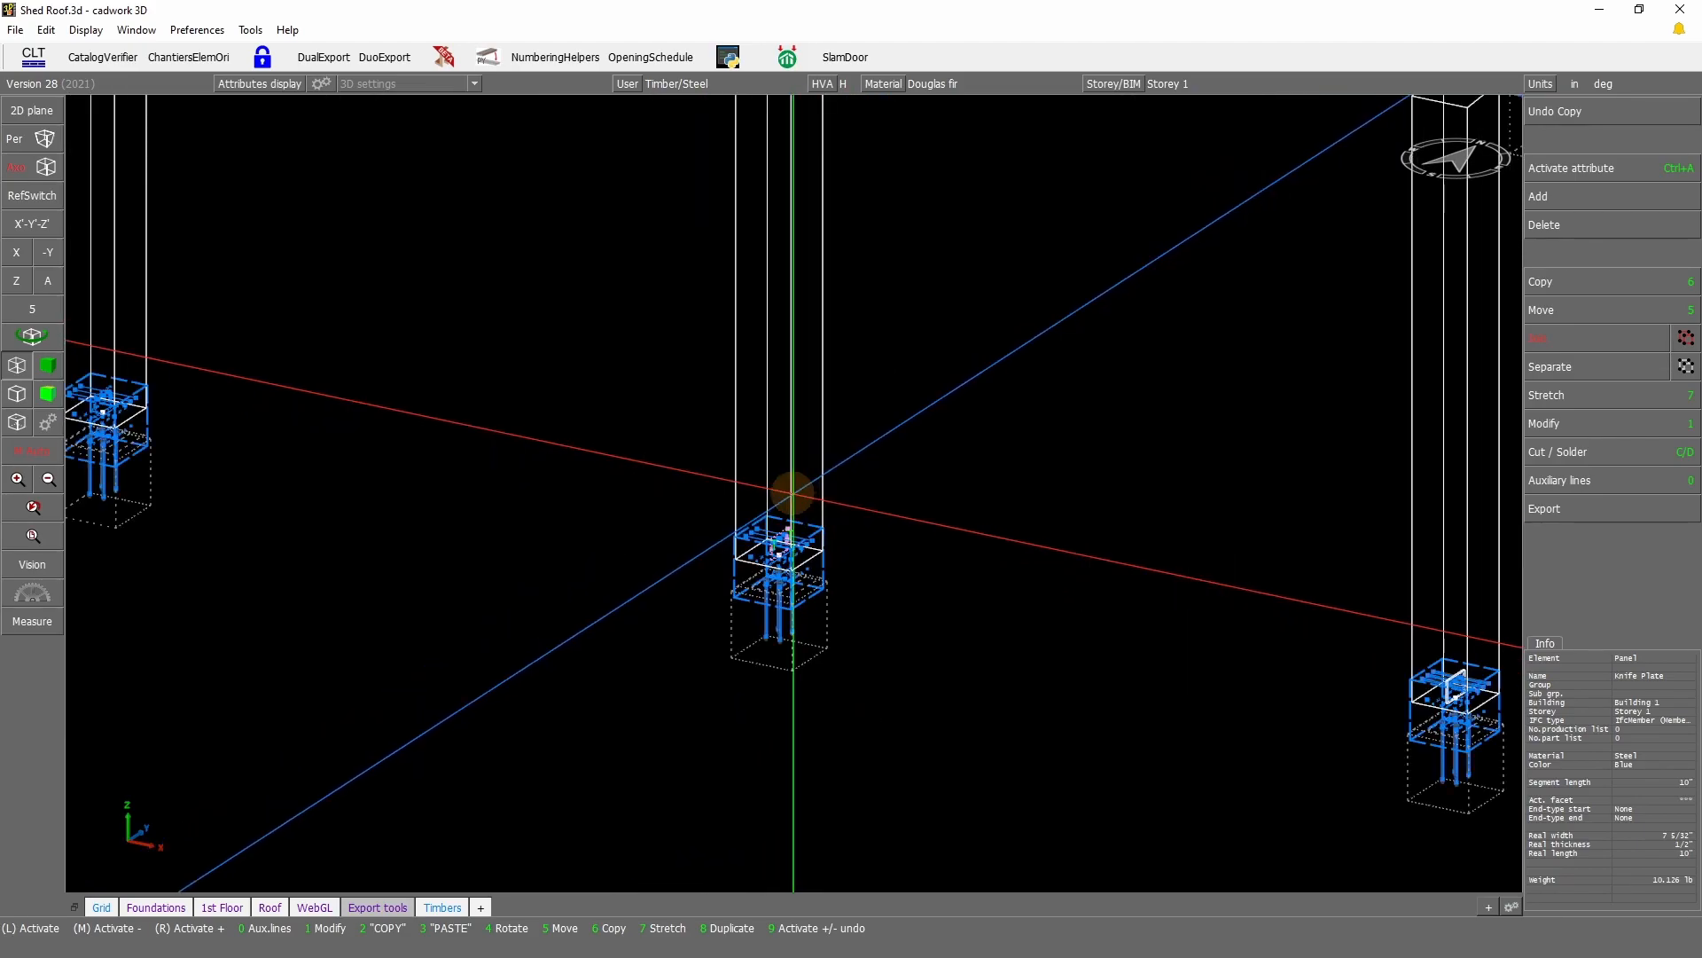
pyautogui.hotkey('ctrl', 'a')
pyautogui.press('n')
pyautogui.scroll(-3, 795, 494)
pyautogui.scroll(2, 796, 494)
pyautogui.scroll(-2, 795, 494)
pyautogui.scroll(2, 795, 493)
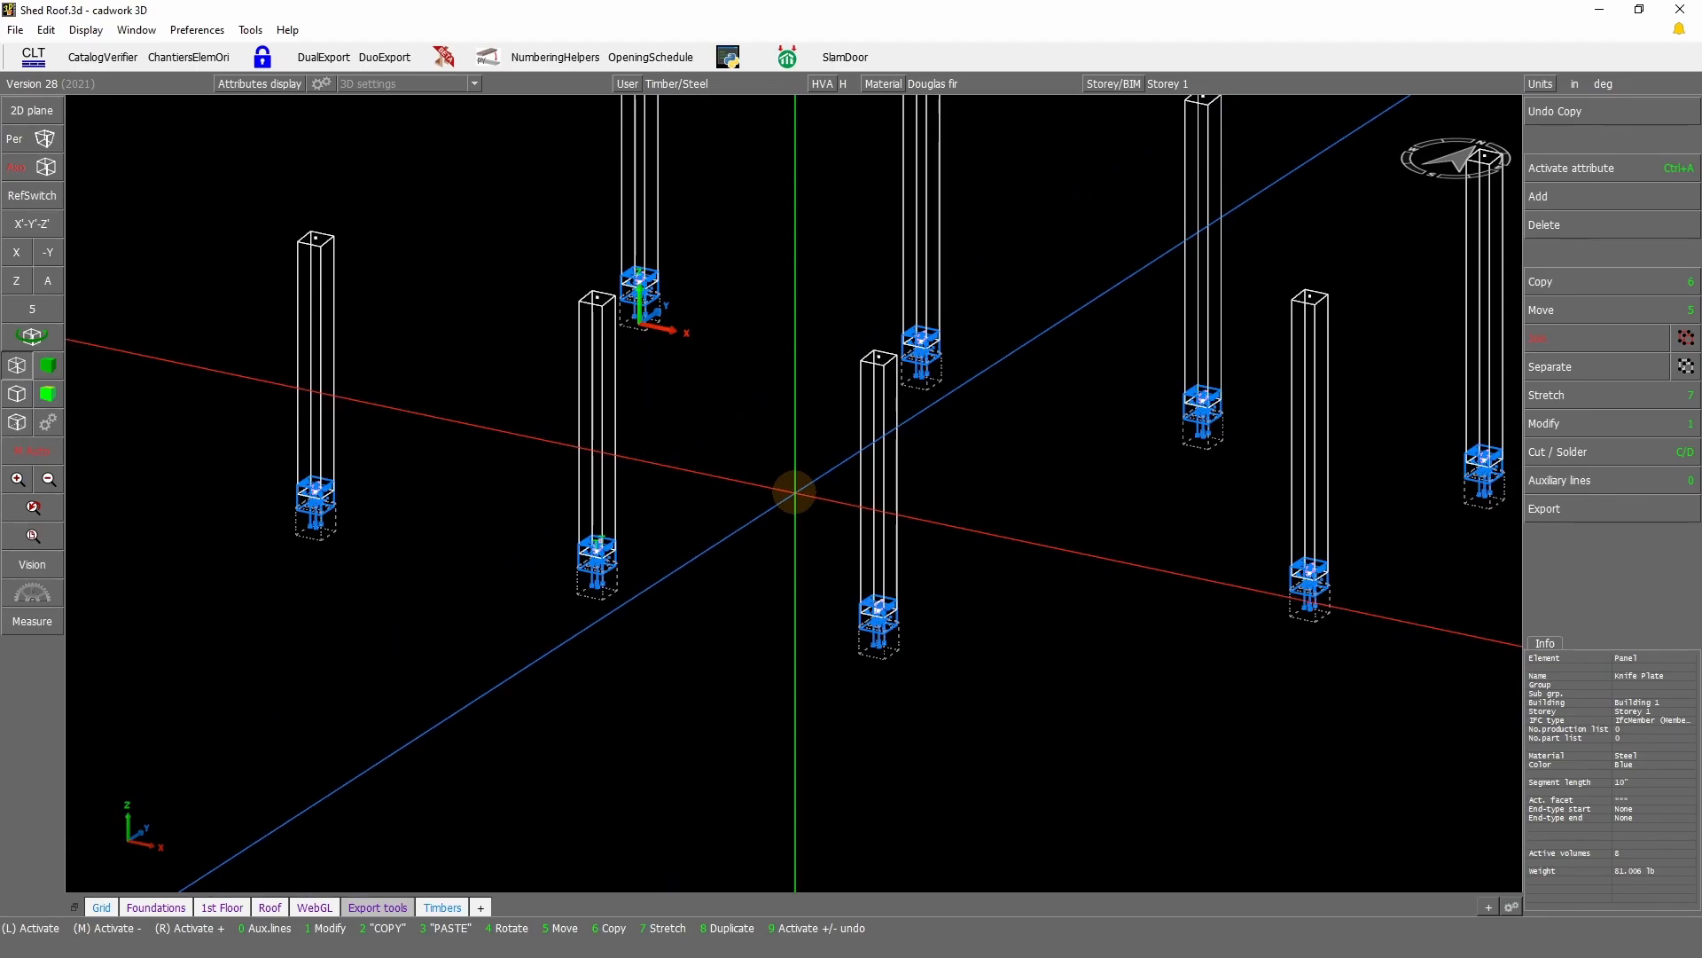
# Step: Cut all timber posts with the selected knife plates using cut tolerance, choosing the posts by name and taking the predefined tolerance into account
pyautogui.press('c')
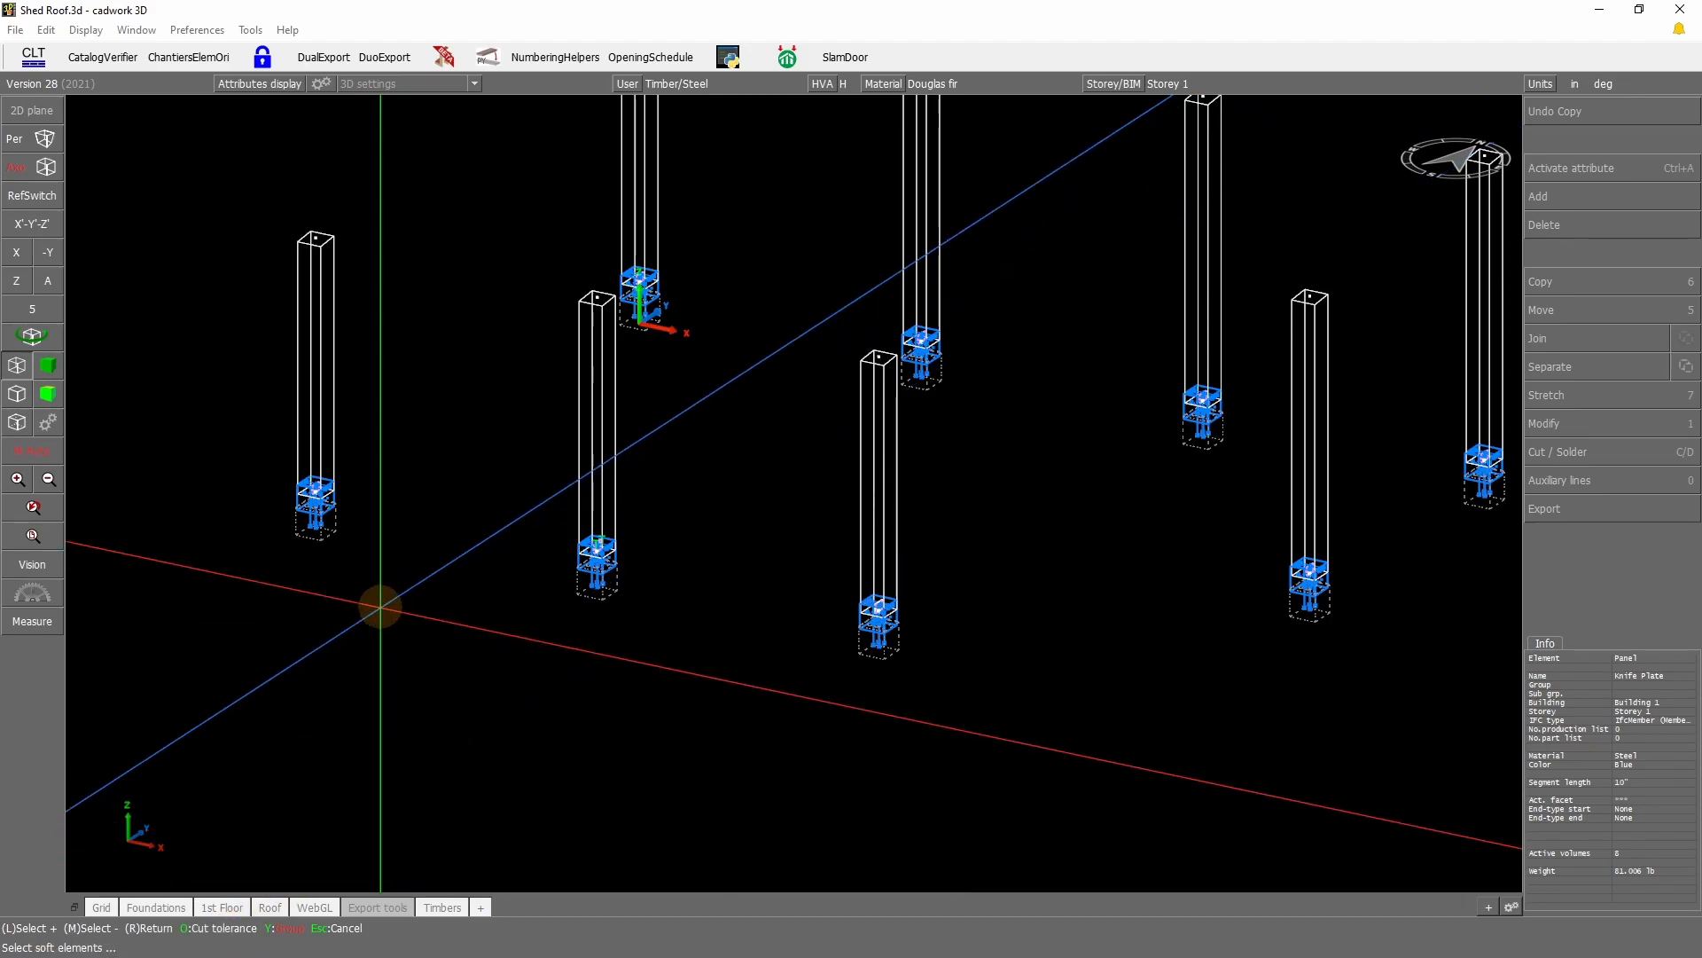
pyautogui.press('o')
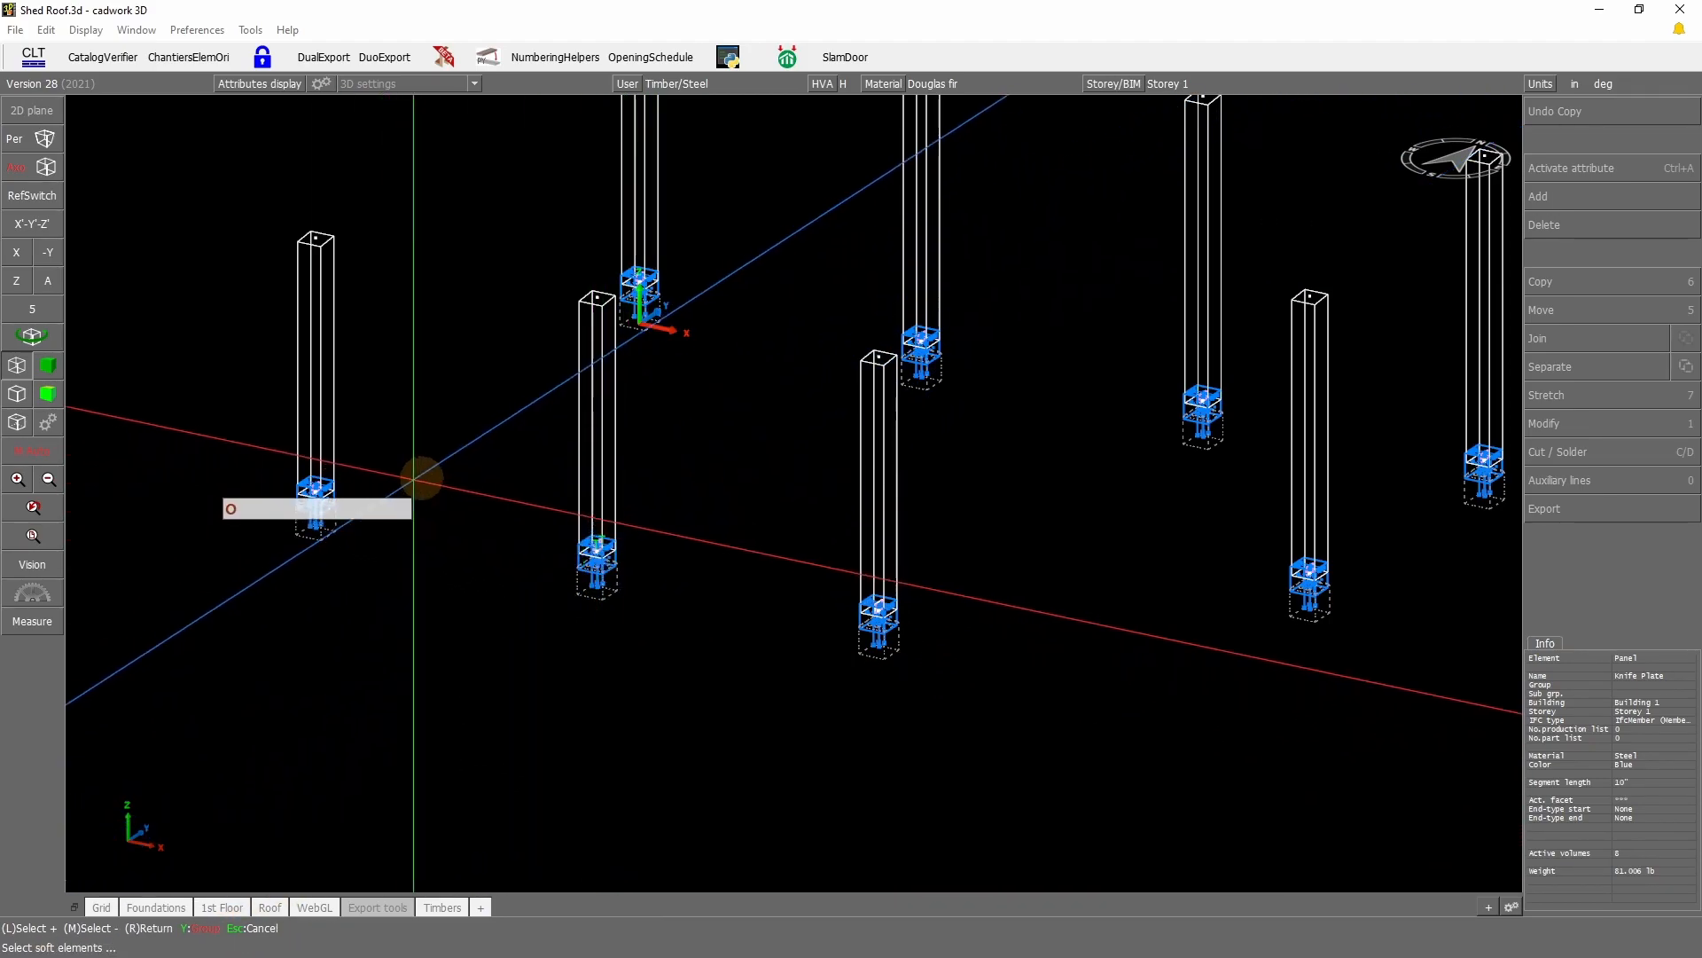
pyautogui.click(596, 463)
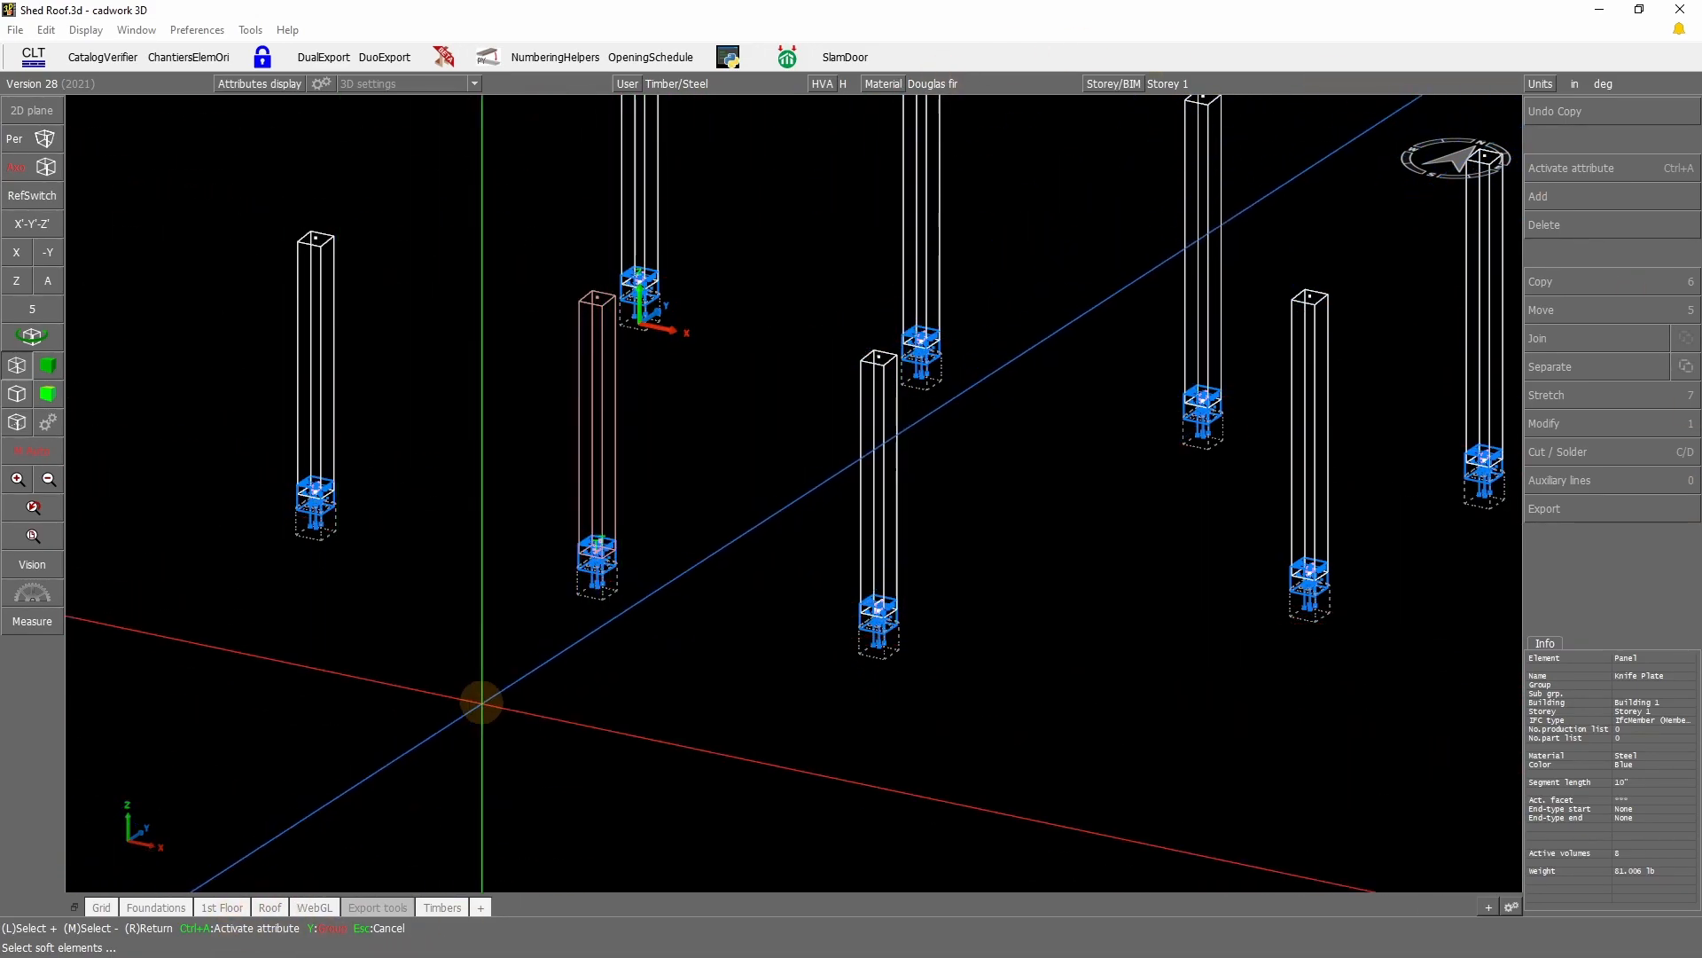
pyautogui.hotkey('ctrl', 'a')
pyautogui.moveTo(652, 194); pyautogui.dragTo(979, 190)
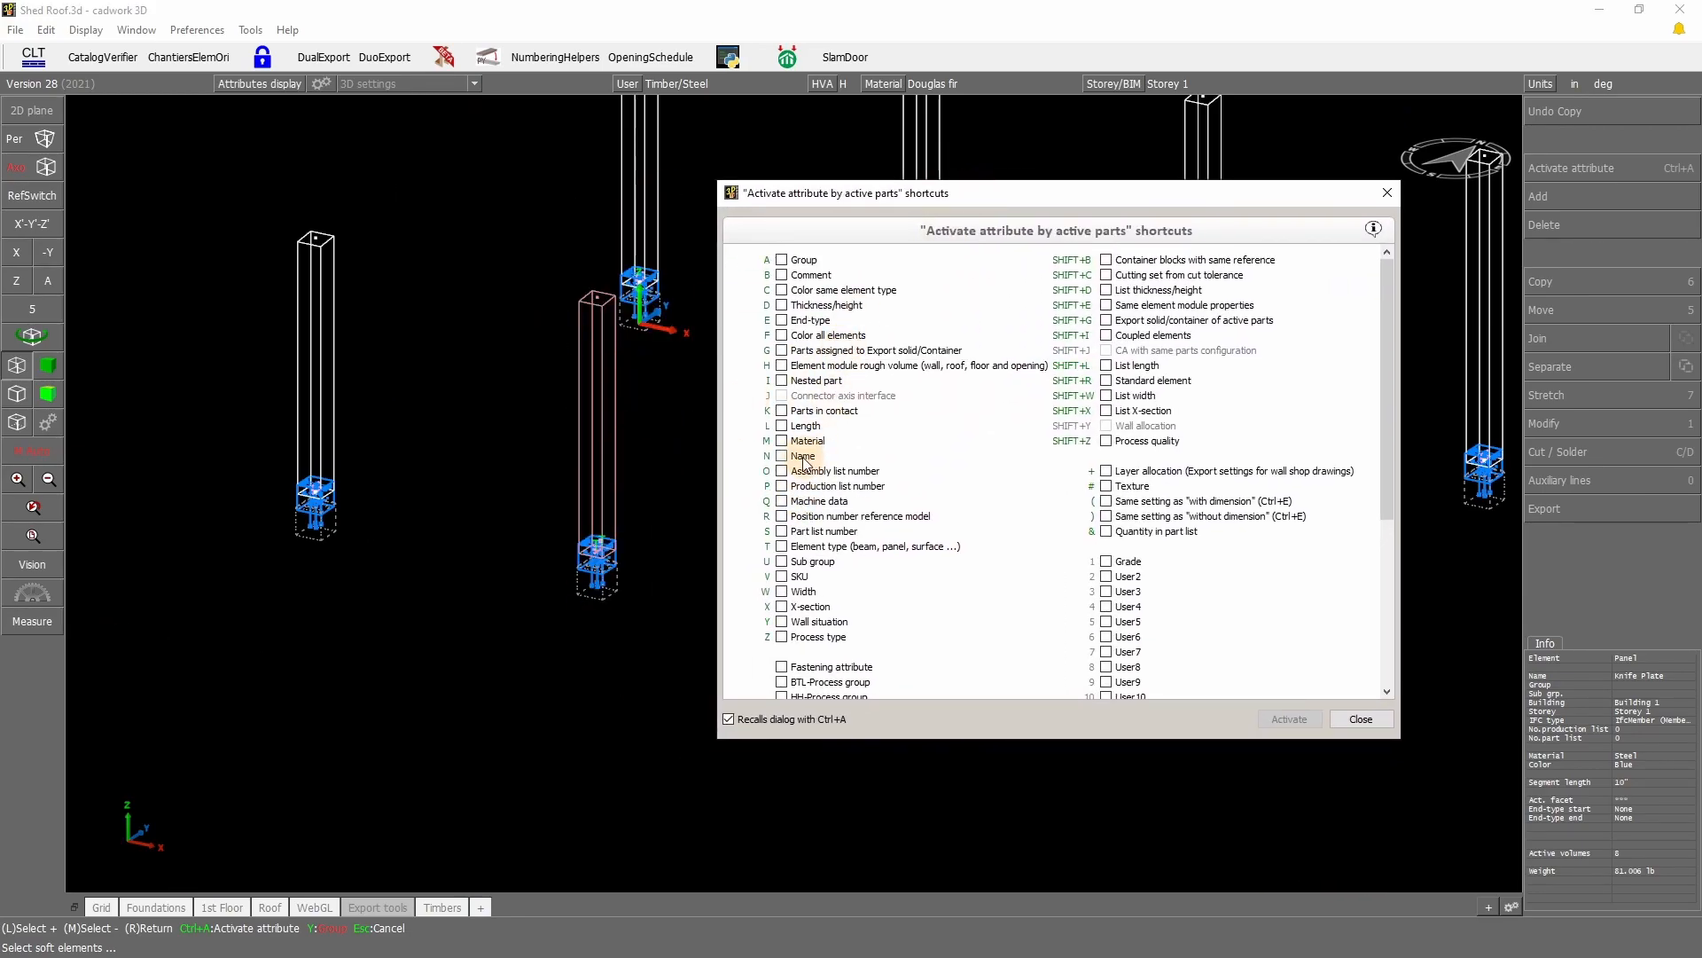
pyautogui.click(1289, 719)
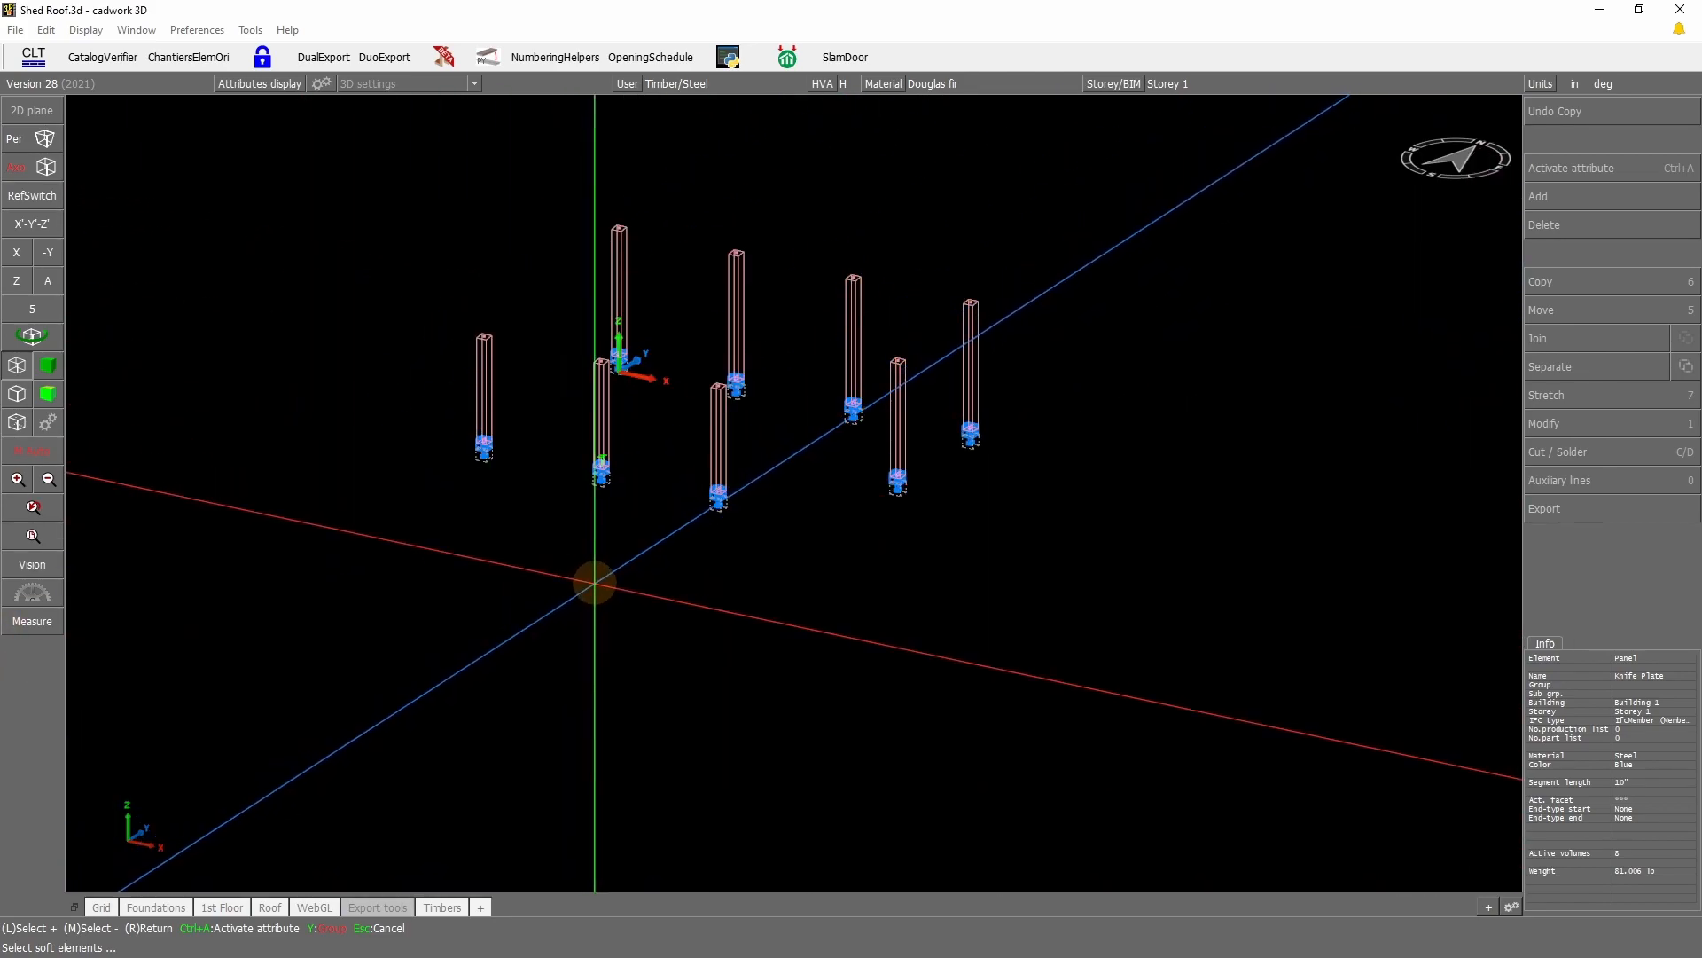
pyautogui.rightClick(588, 585)
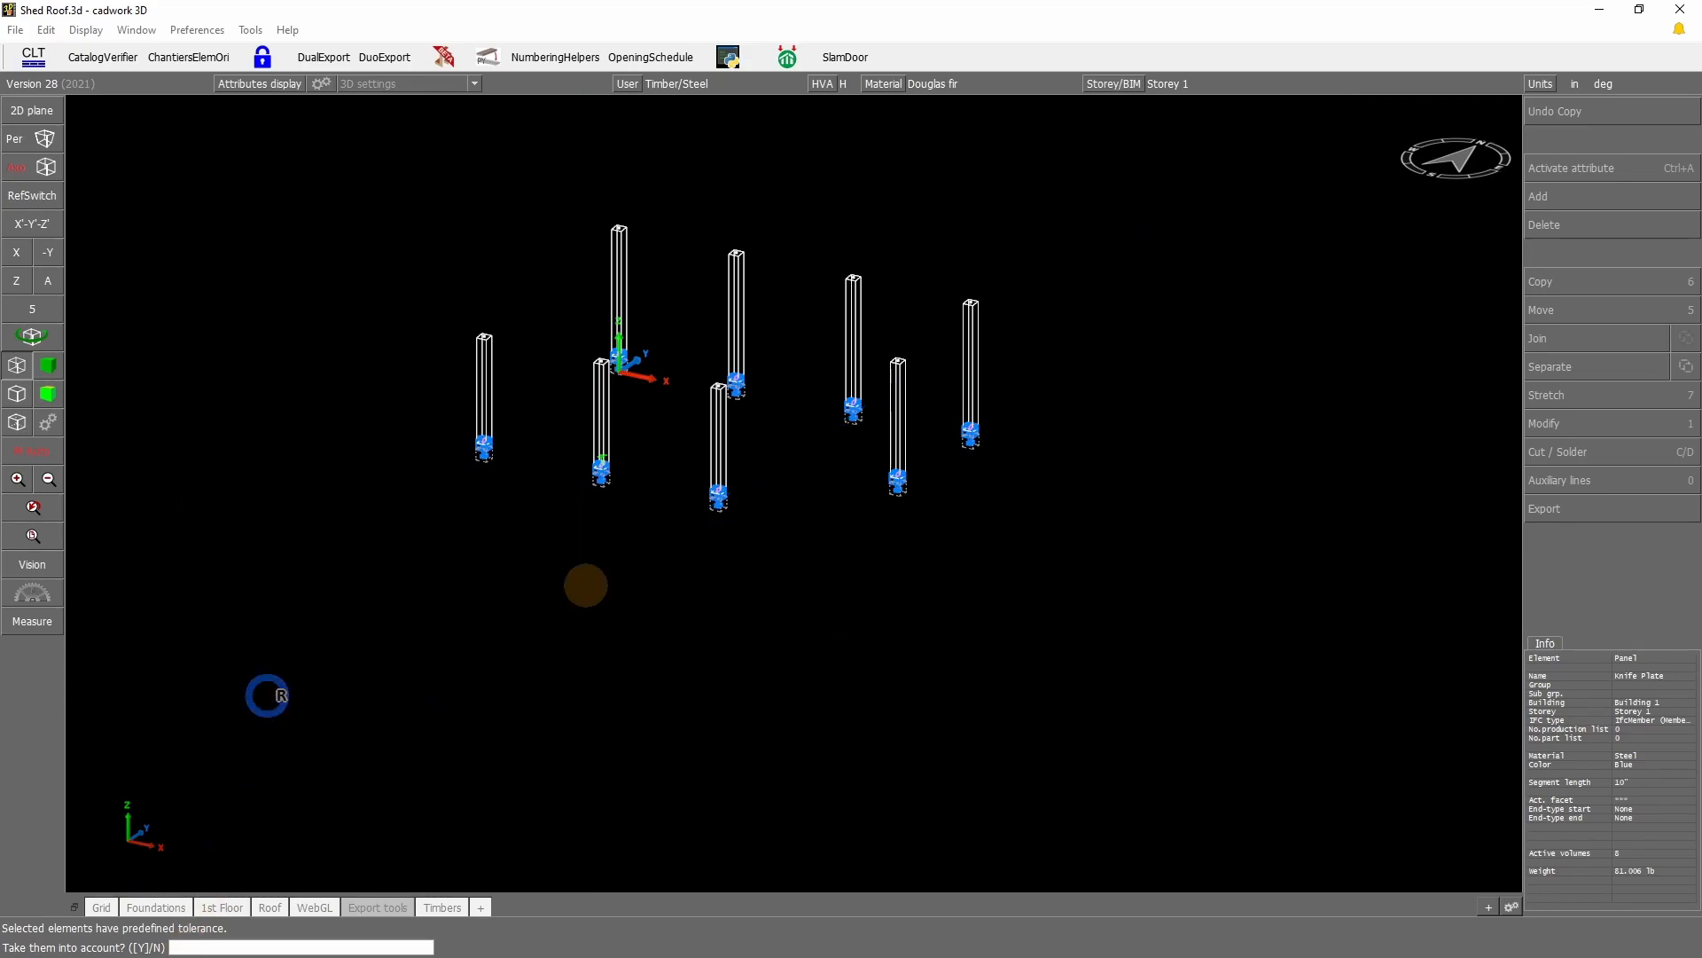
pyautogui.rightClick(266, 695)
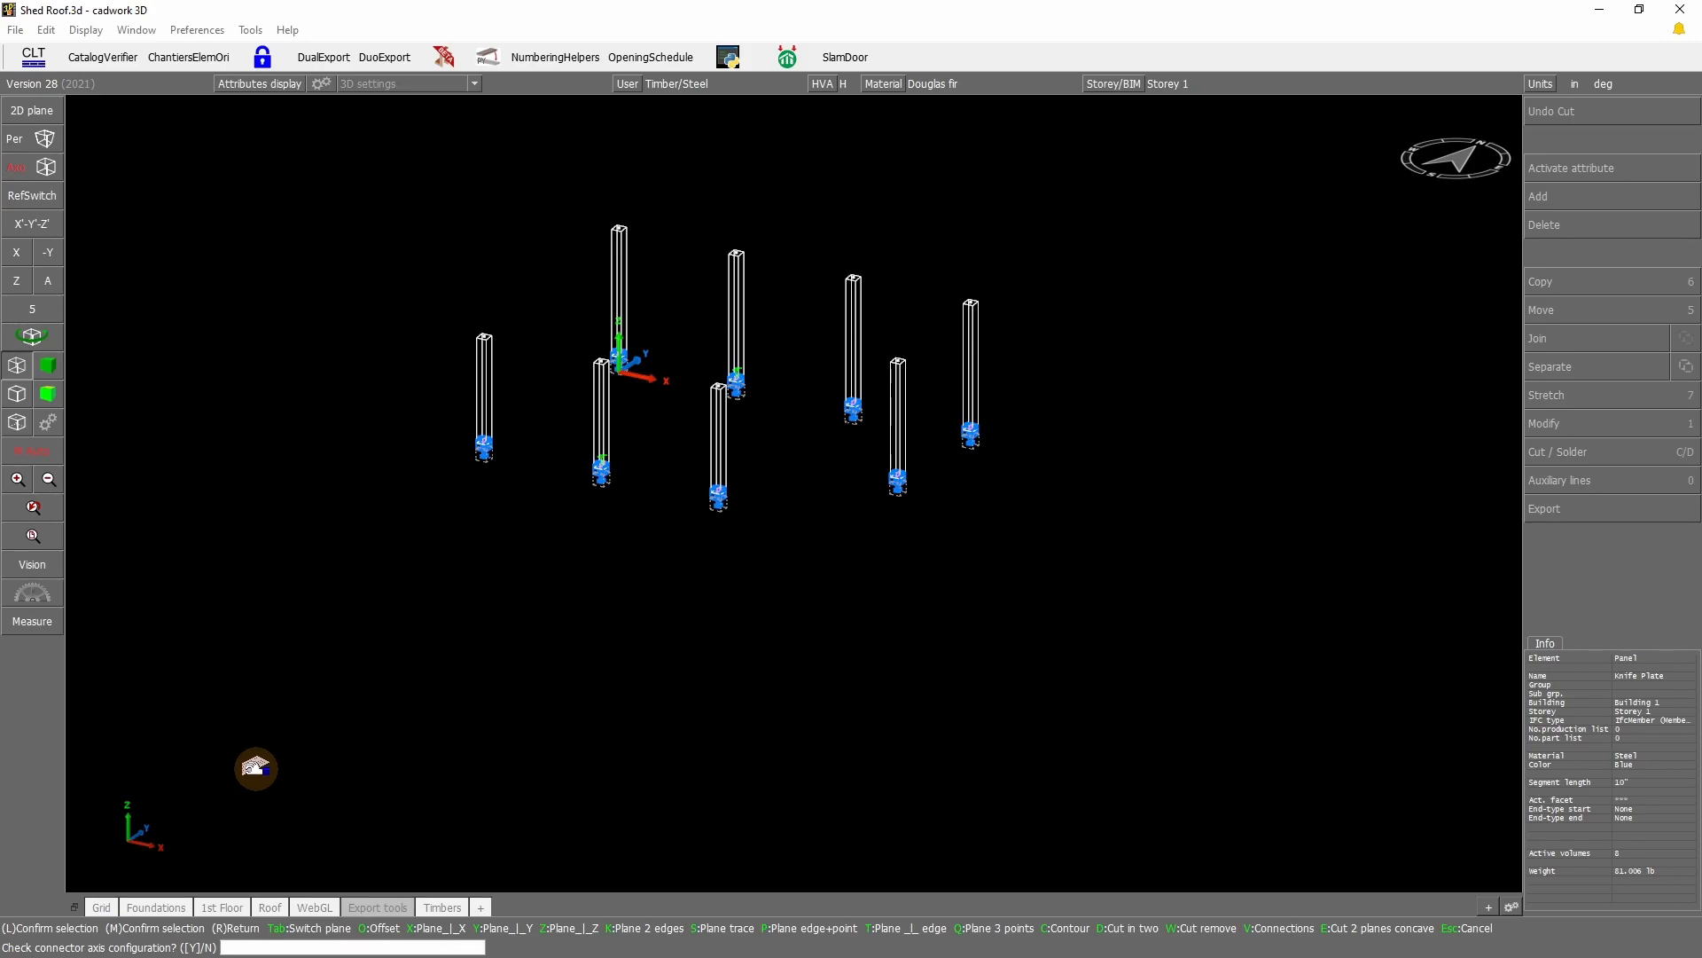
# Step: Inspect the cut post bases in wireframe, checking the knife plate slots and the attributes of a pin
pyautogui.scroll(12, 600, 457)
pyautogui.click(1193, 464)
pyautogui.scroll(6, 879, 379)
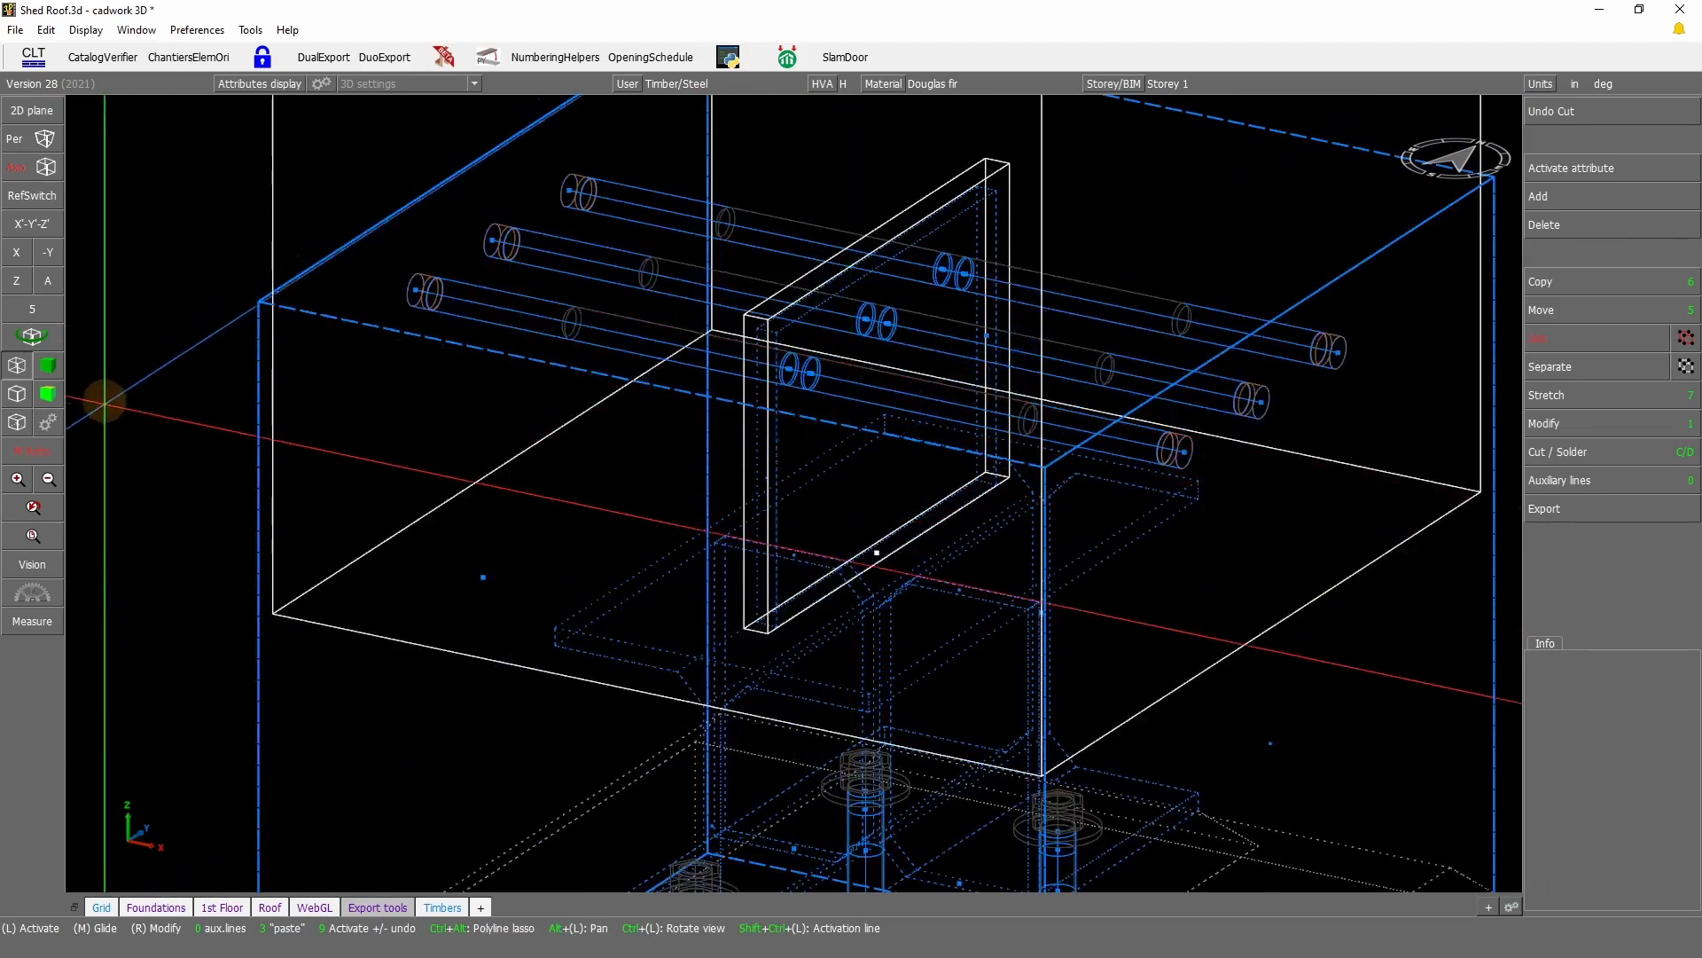
pyautogui.scroll(-4, 781, 368)
pyautogui.scroll(-6, 941, 519)
pyautogui.scroll(6, 886, 525)
pyautogui.click(913, 463)
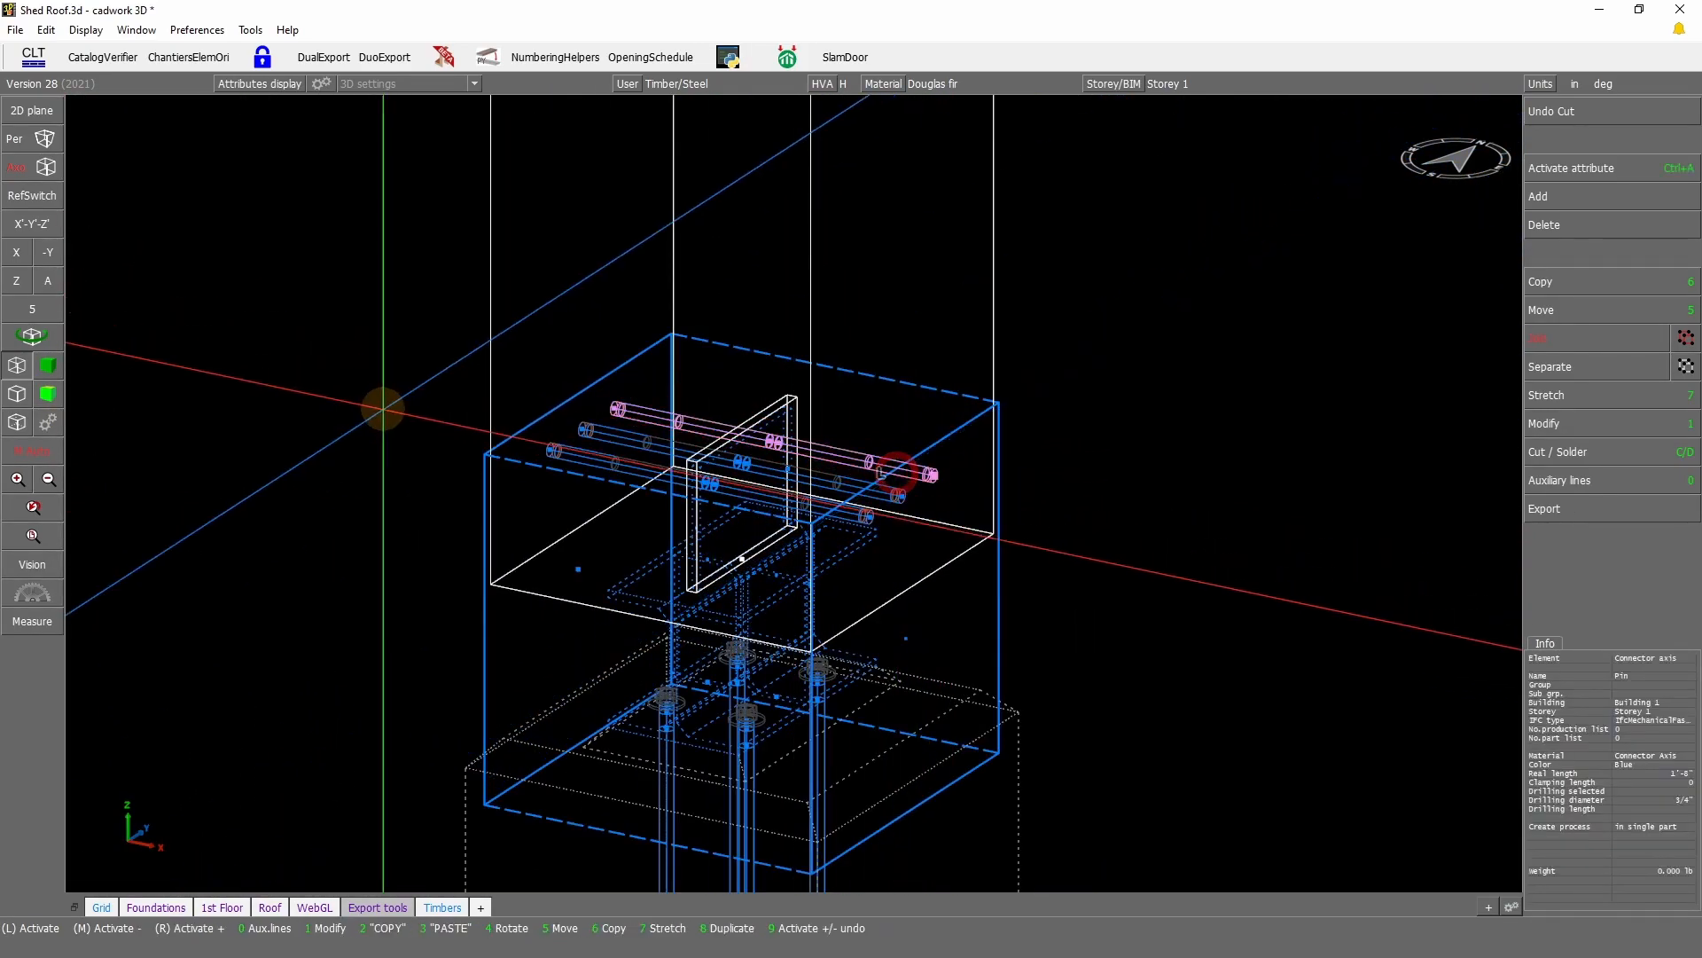
pyautogui.scroll(-8, 343, 407)
pyautogui.scroll(8, 586, 454)
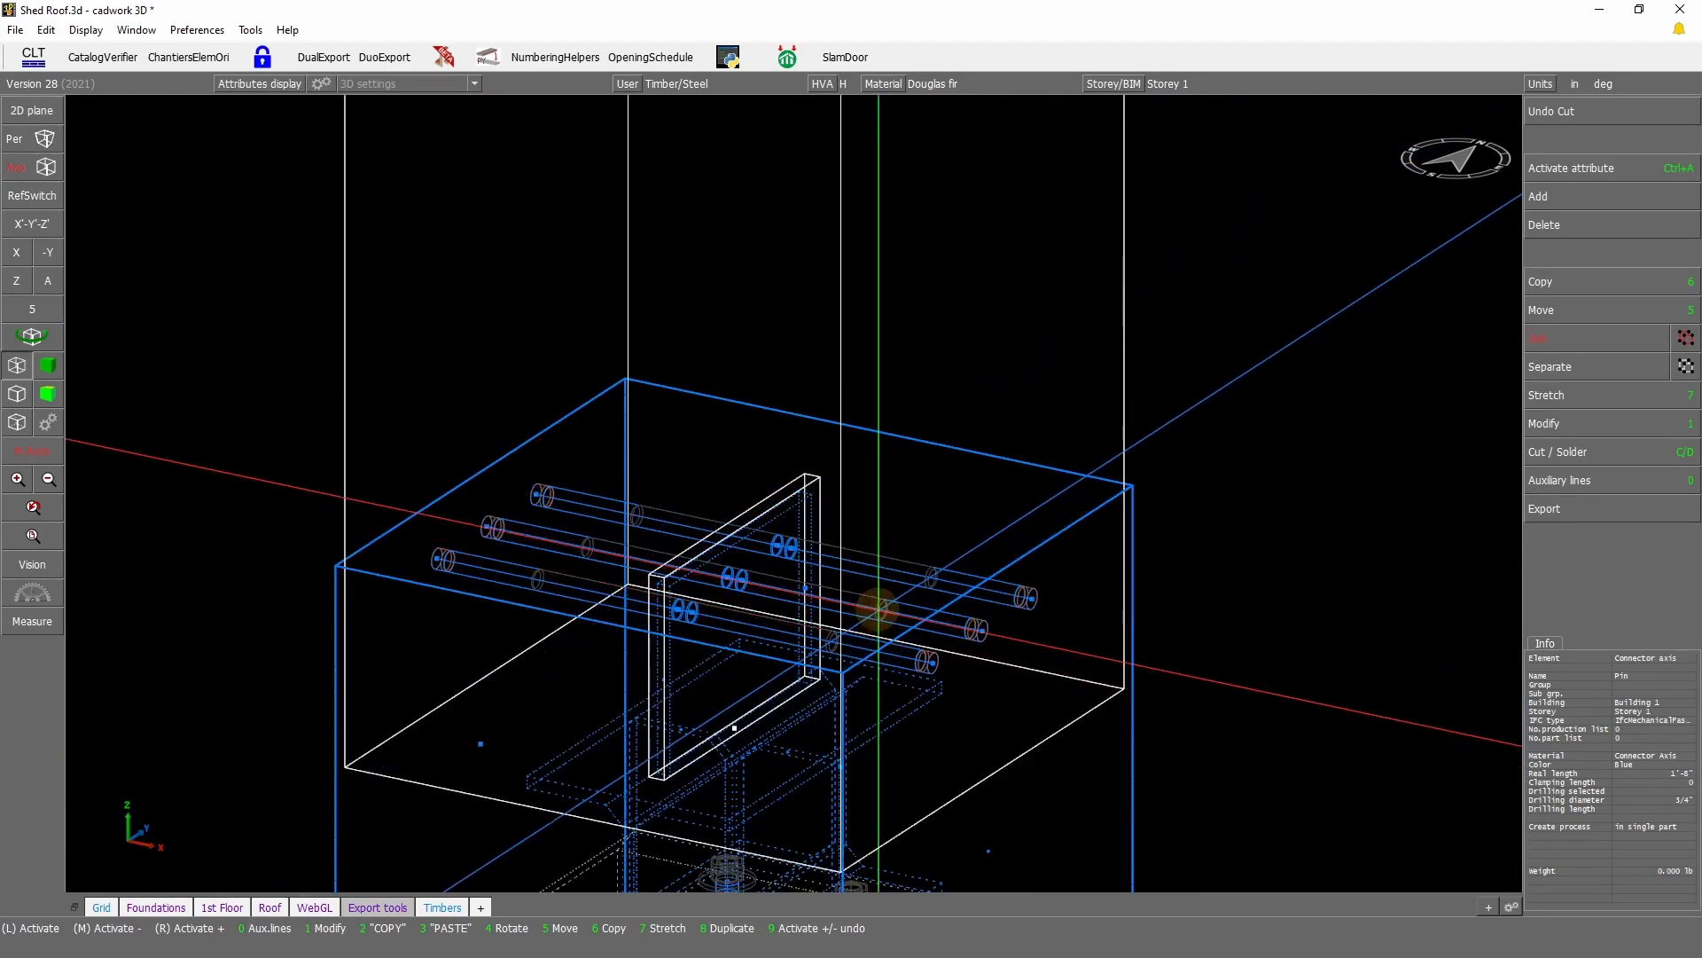
pyautogui.scroll(-8, 811, 523)
pyautogui.scroll(6, 780, 509)
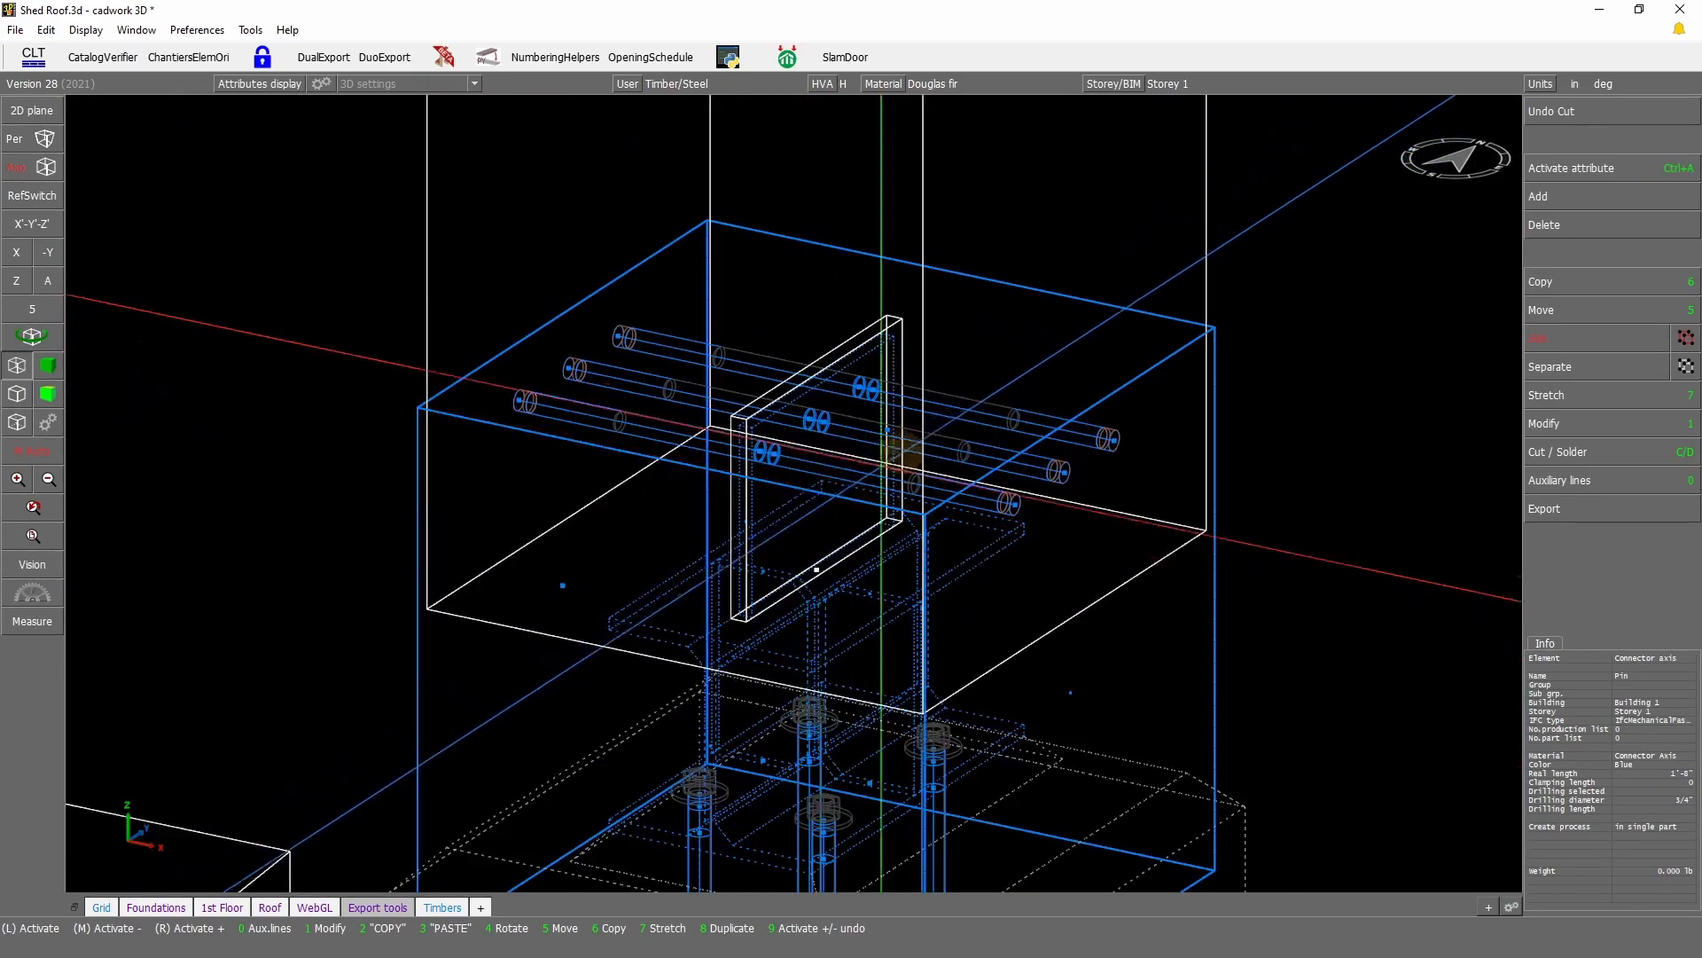
pyautogui.scroll(-2, 798, 497)
pyautogui.scroll(-4, 790, 496)
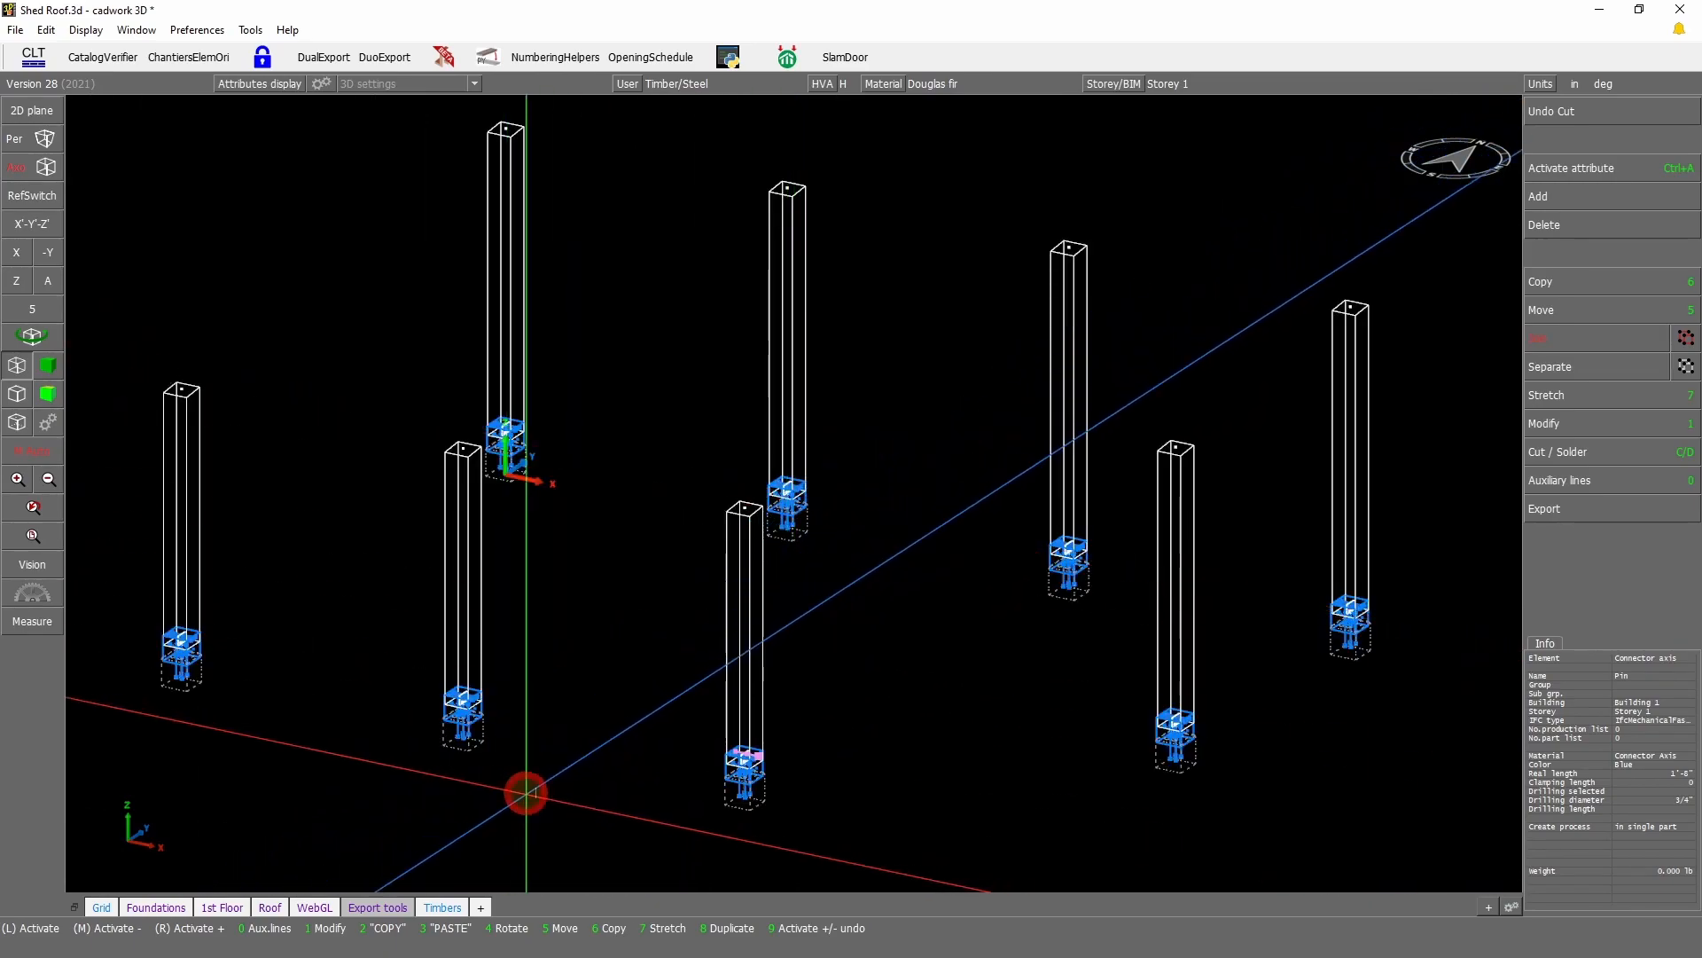
pyautogui.click(518, 790)
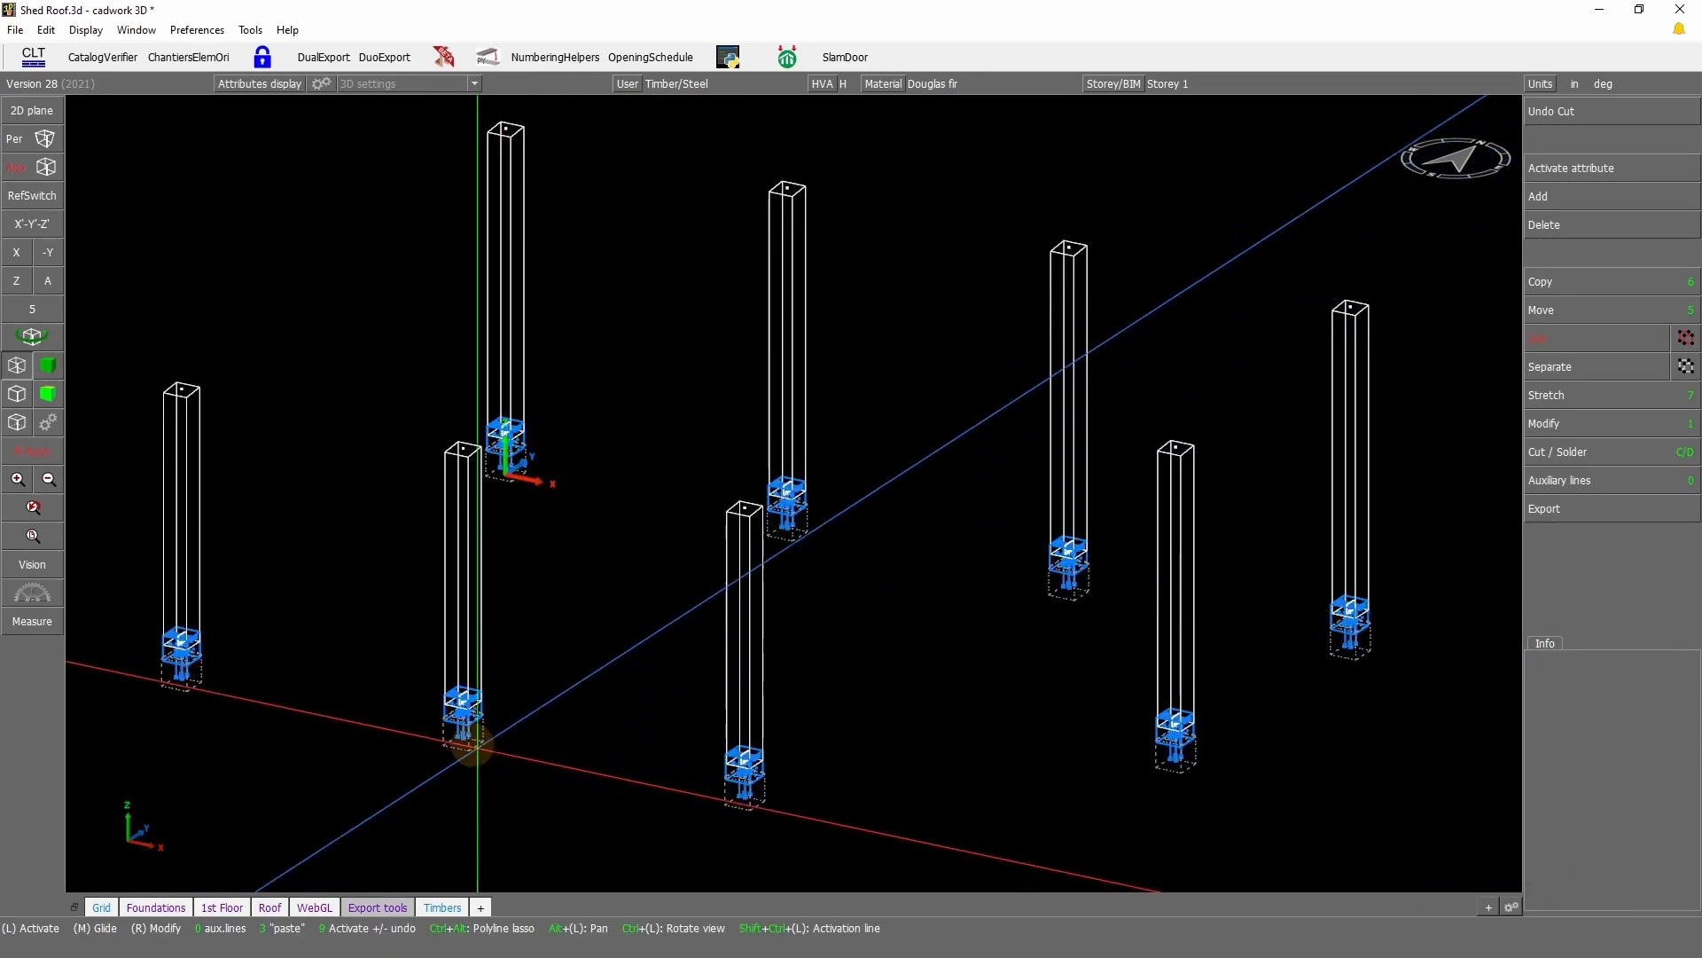
pyautogui.scroll(5, 798, 494)
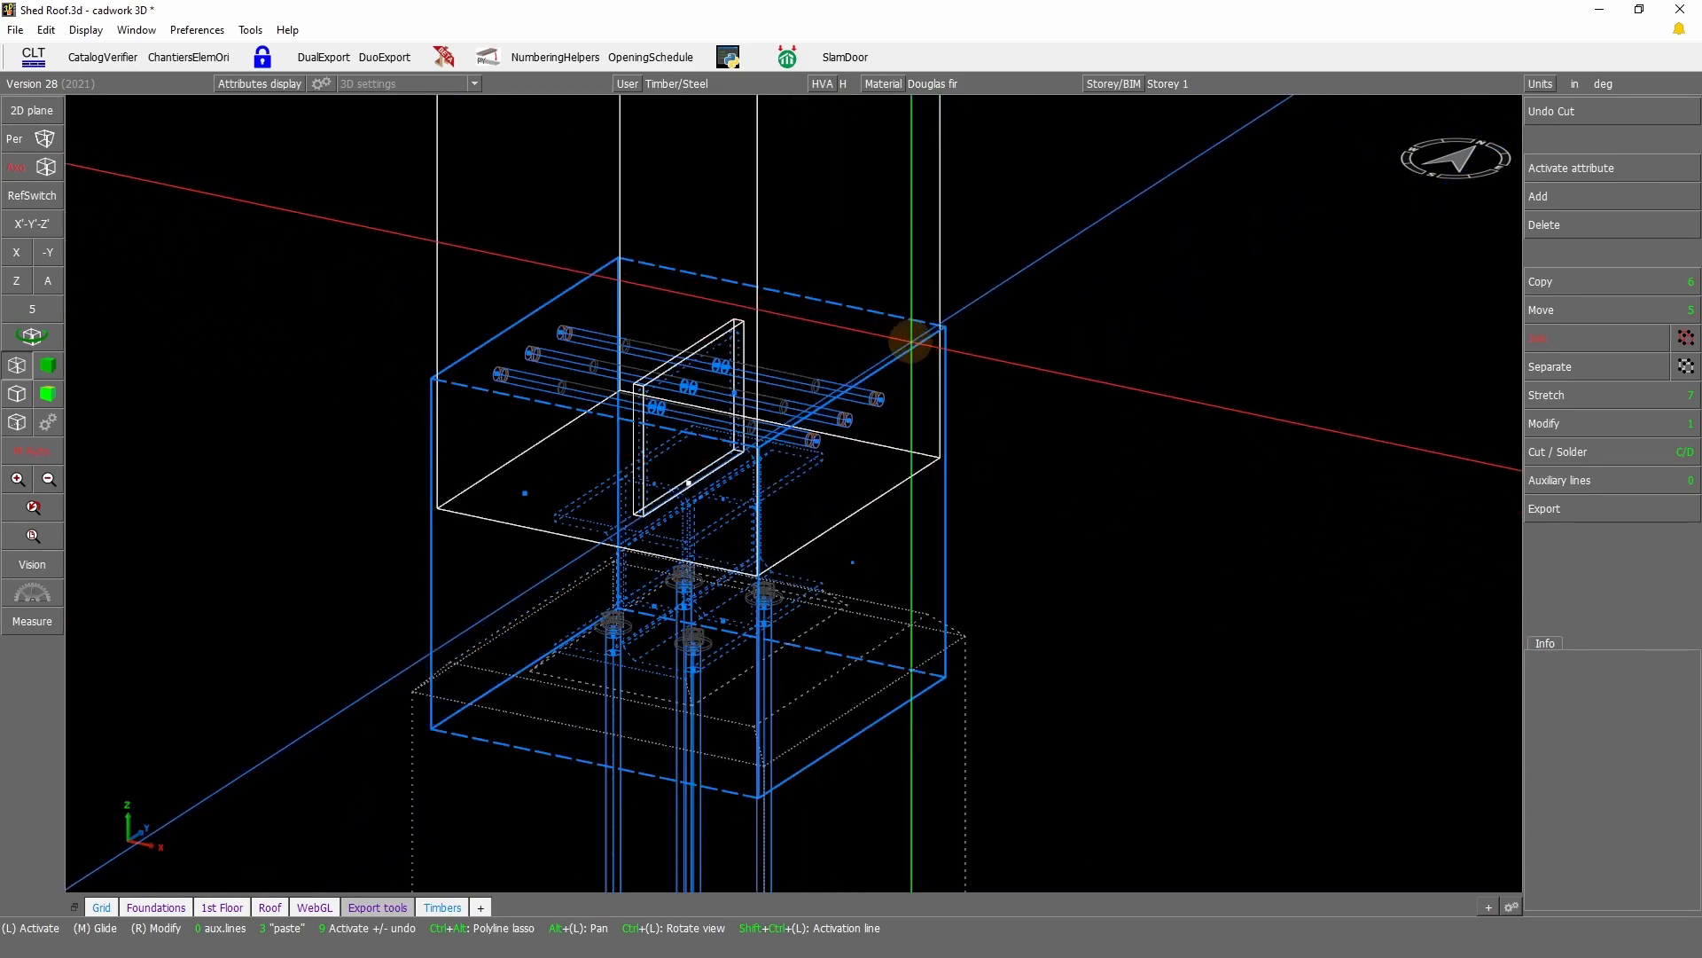
pyautogui.scroll(-4, 867, 619)
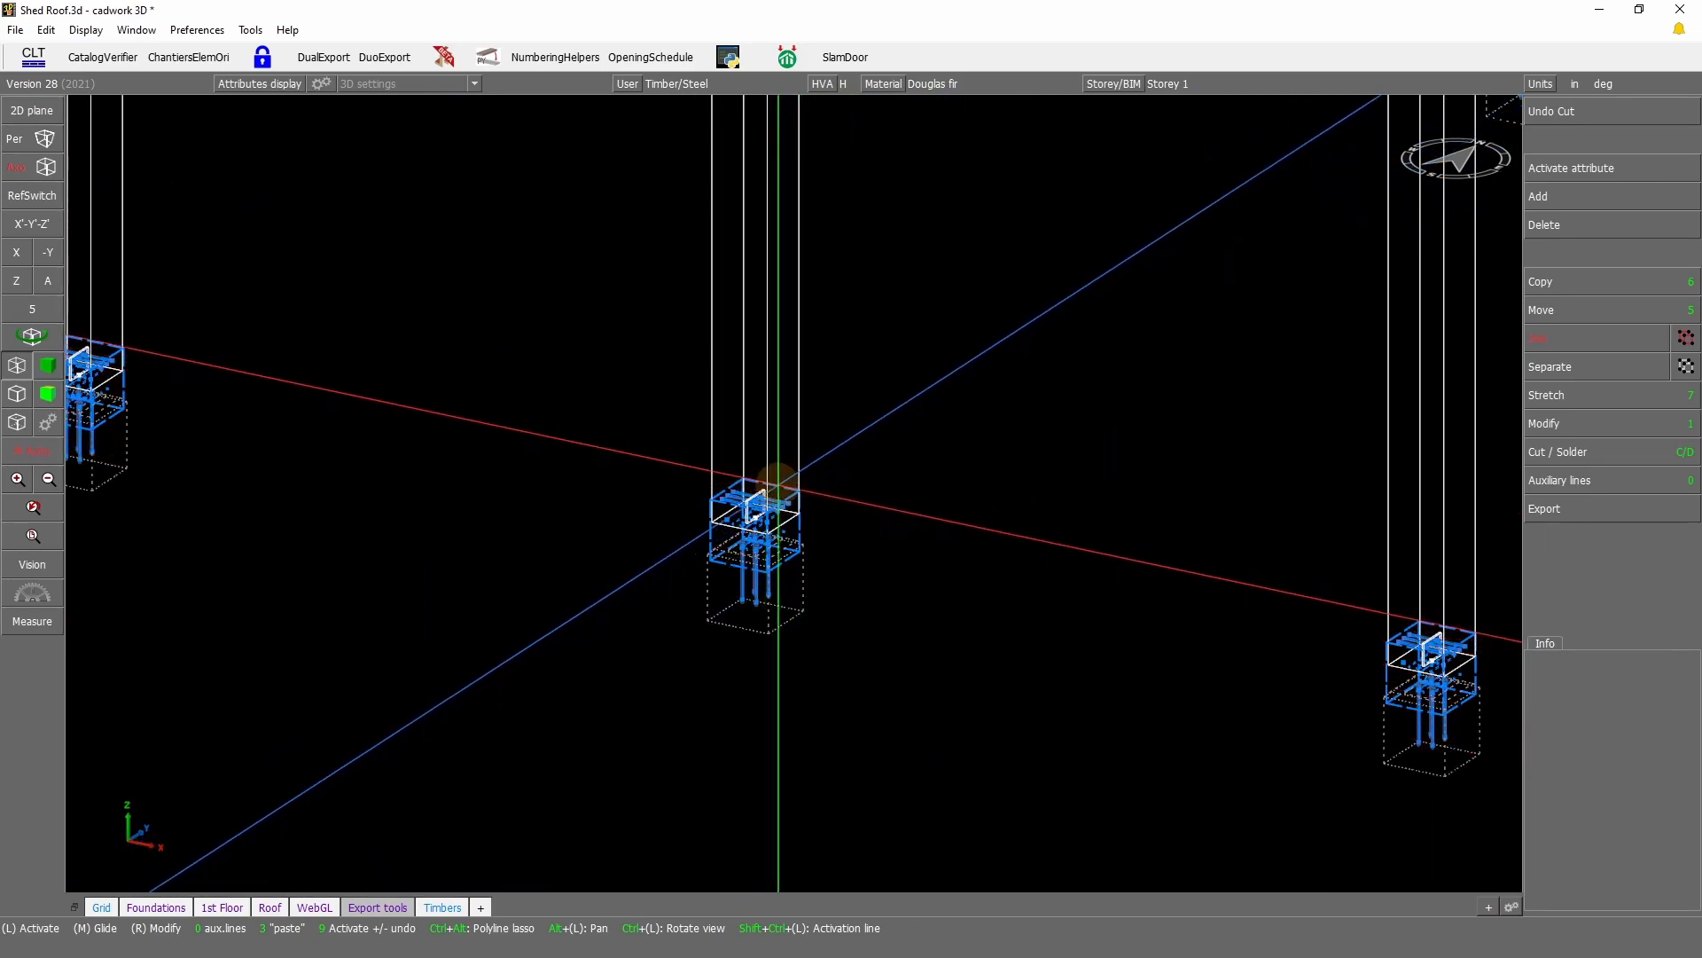
# Step: Copy the timber post with its base container block by -5 ft along the Y axis, ending without further copies
pyautogui.click(736, 411)
pyautogui.moveTo(912, 699); pyautogui.dragTo(585, 322, button='right')
pyautogui.rightClick(794, 483)
pyautogui.press('KP_6')
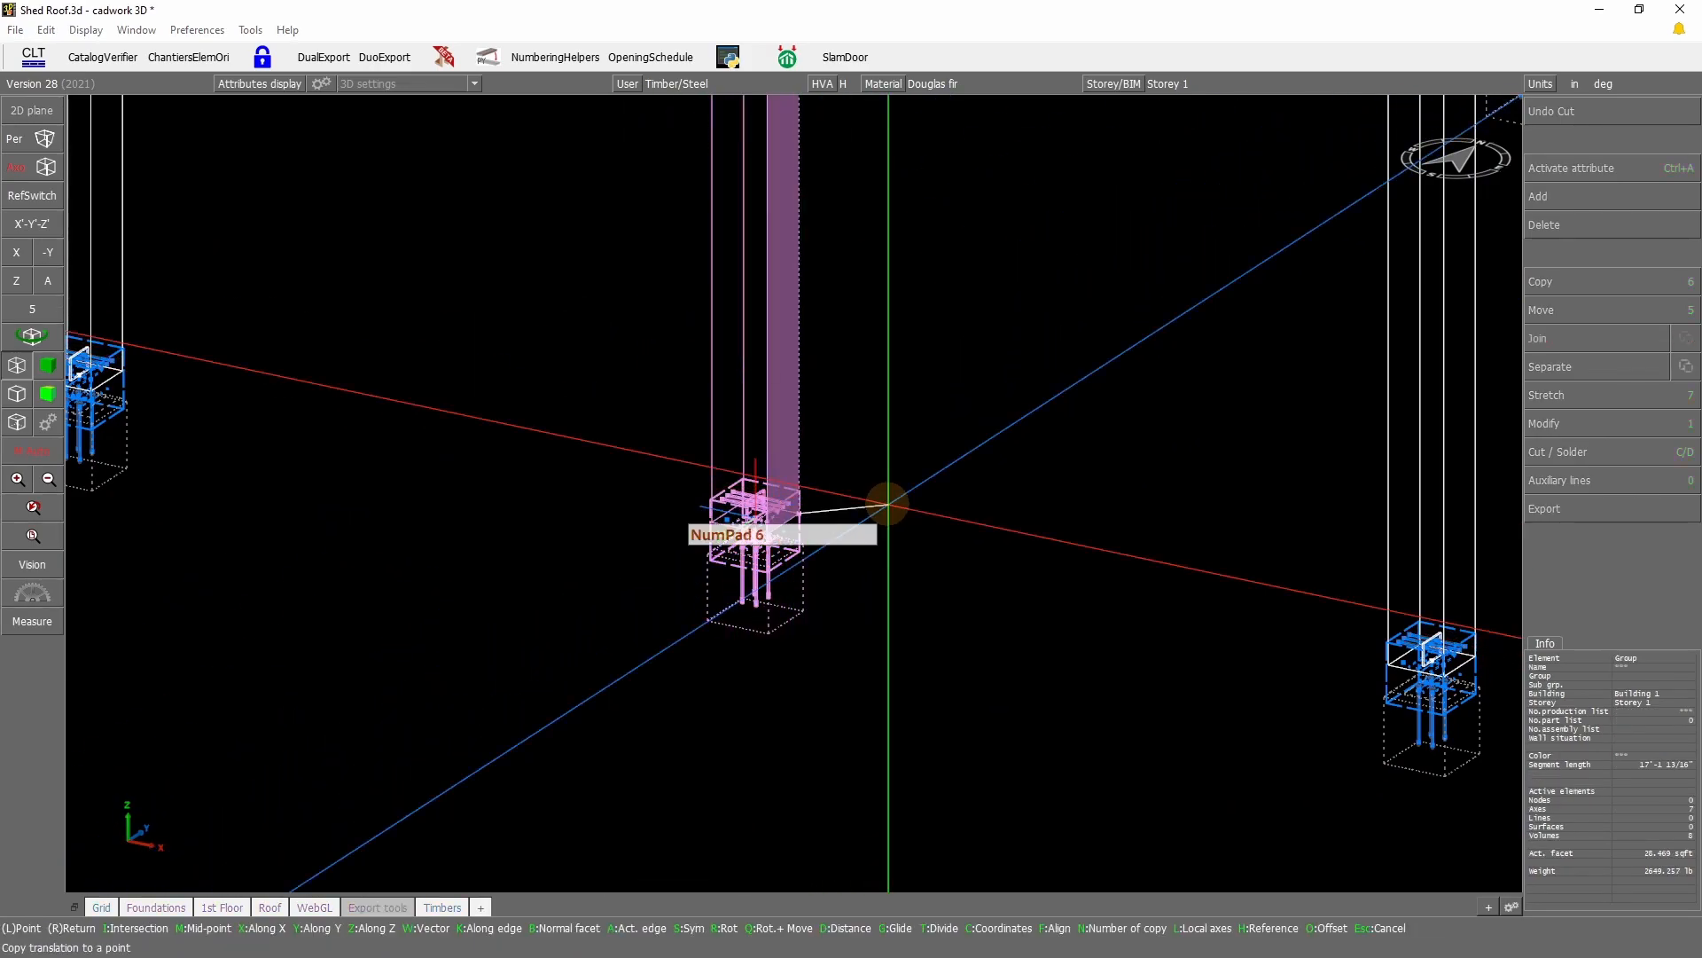
pyautogui.write('-5')
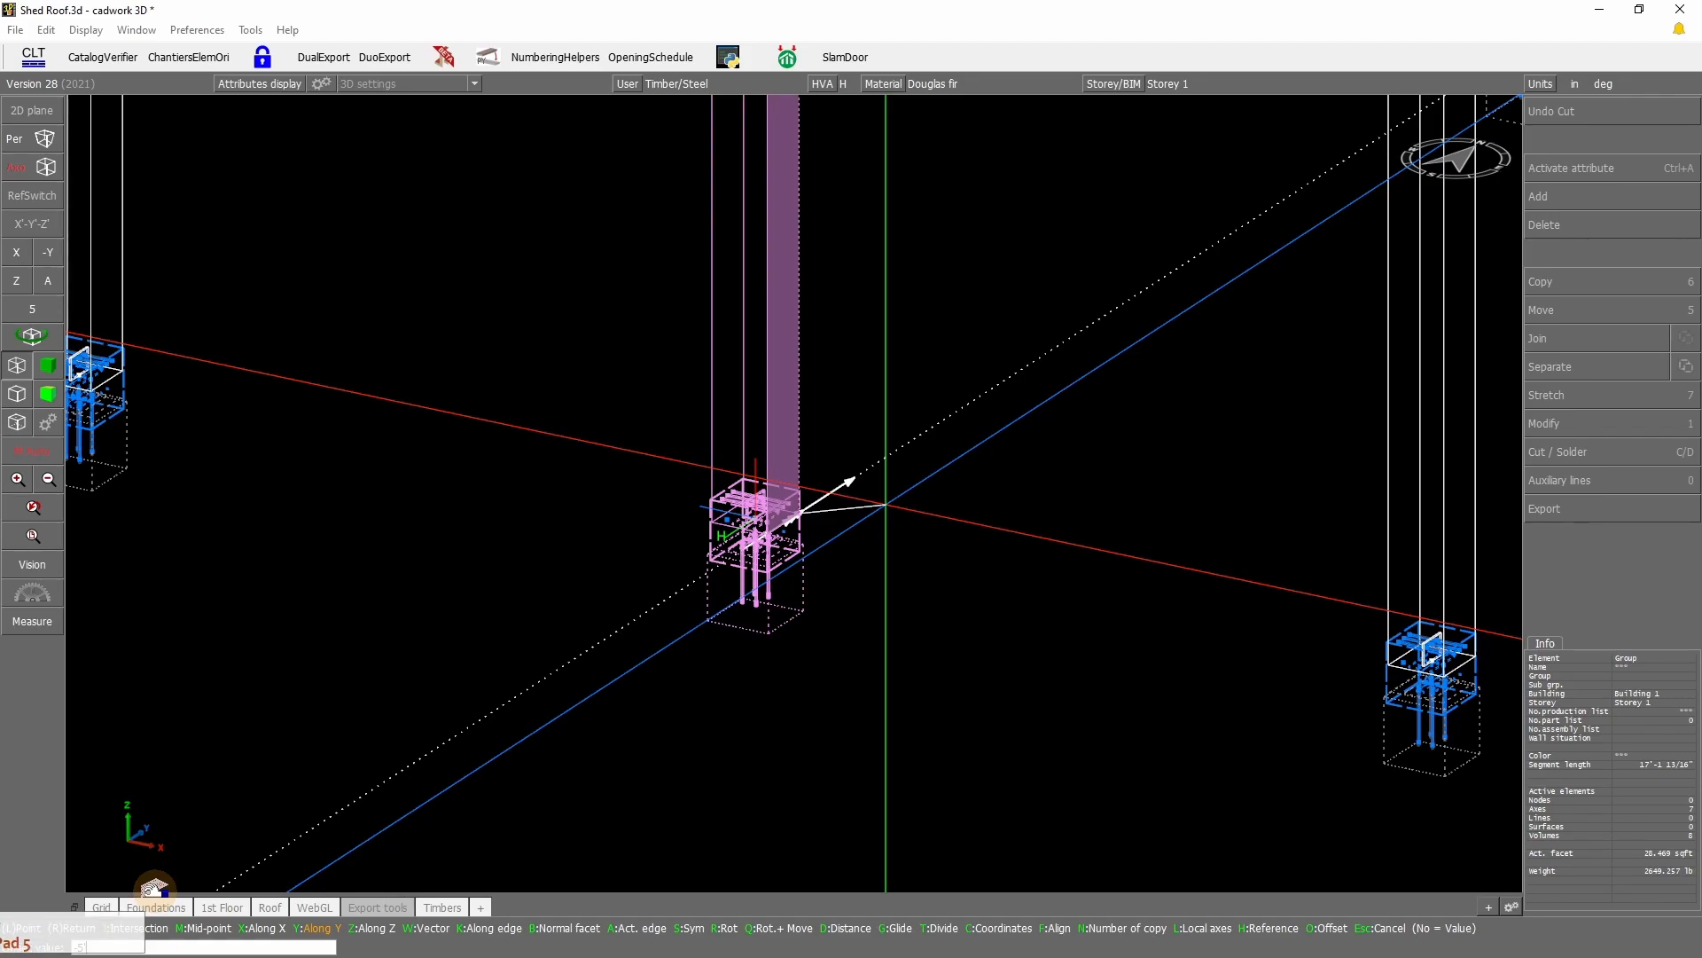
pyautogui.press('space')
pyautogui.press('Return')
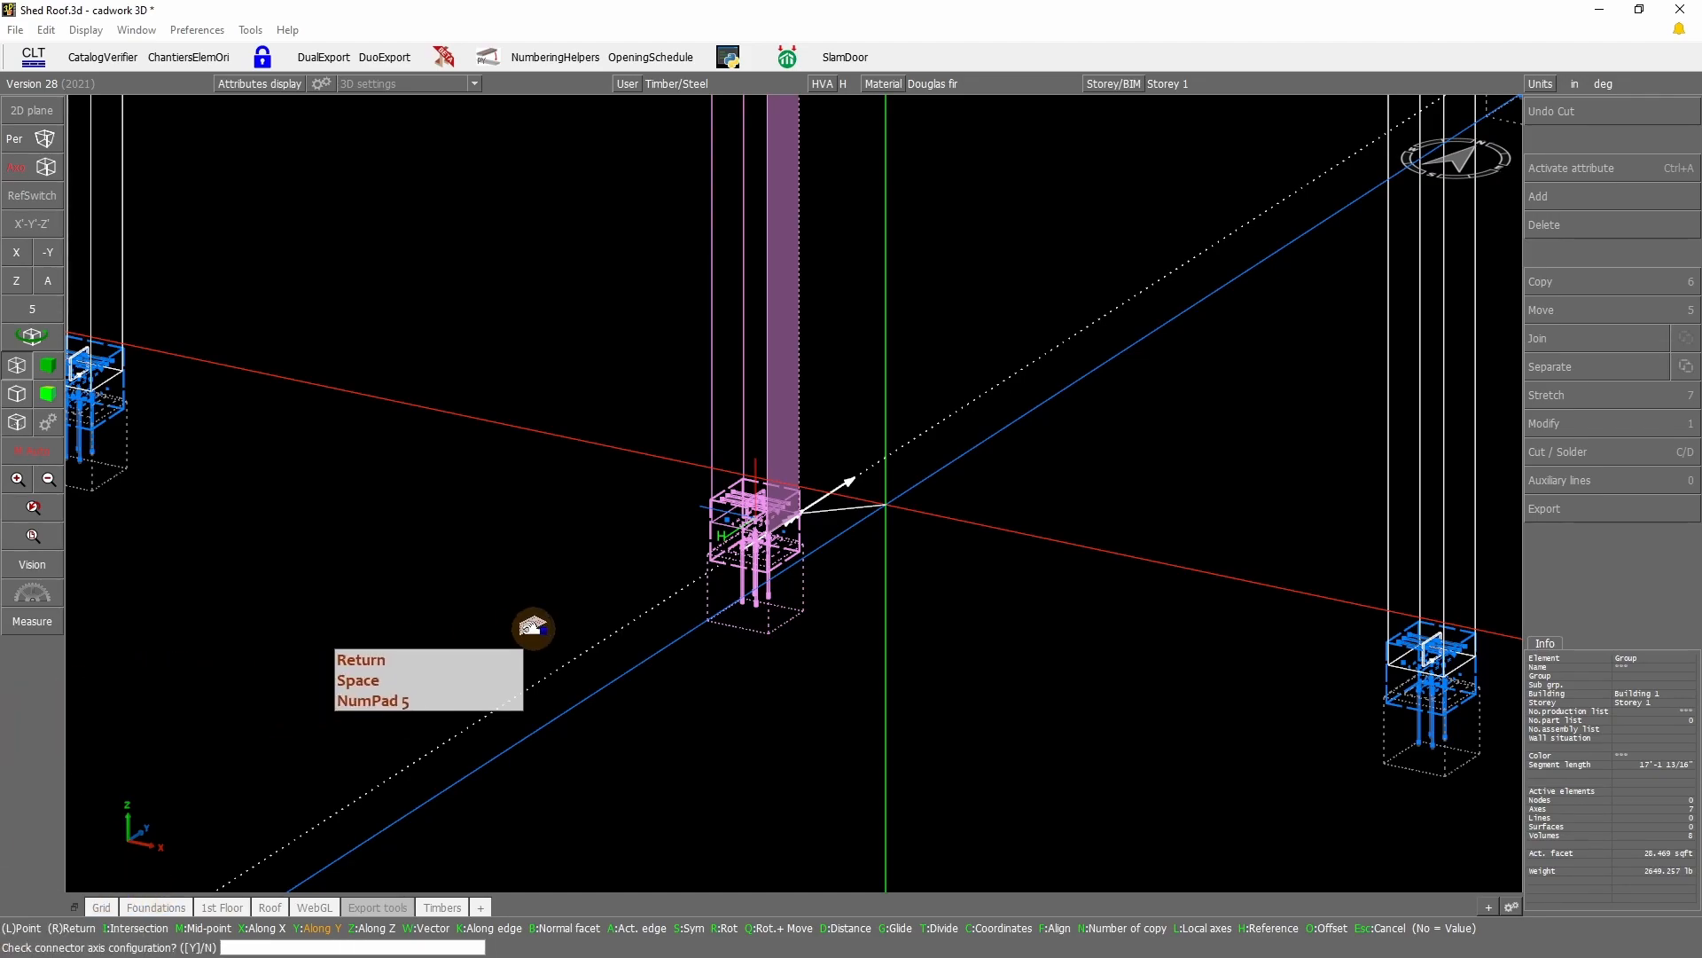
pyautogui.rightClick(368, 659)
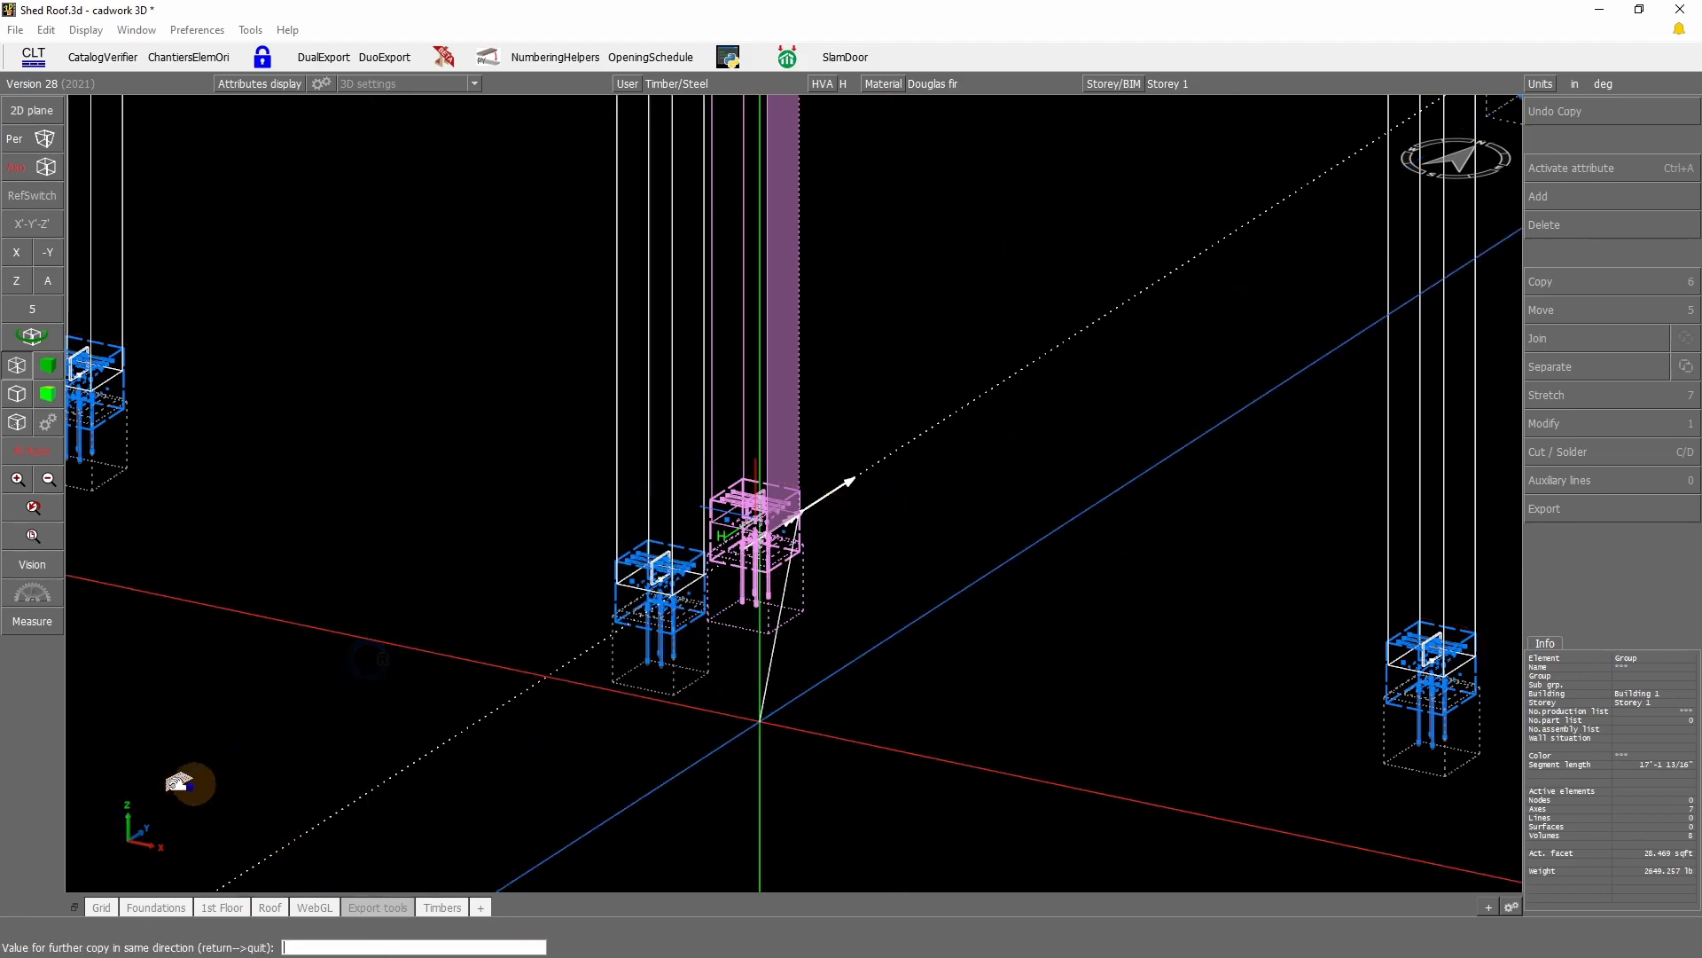
pyautogui.rightClick(566, 691)
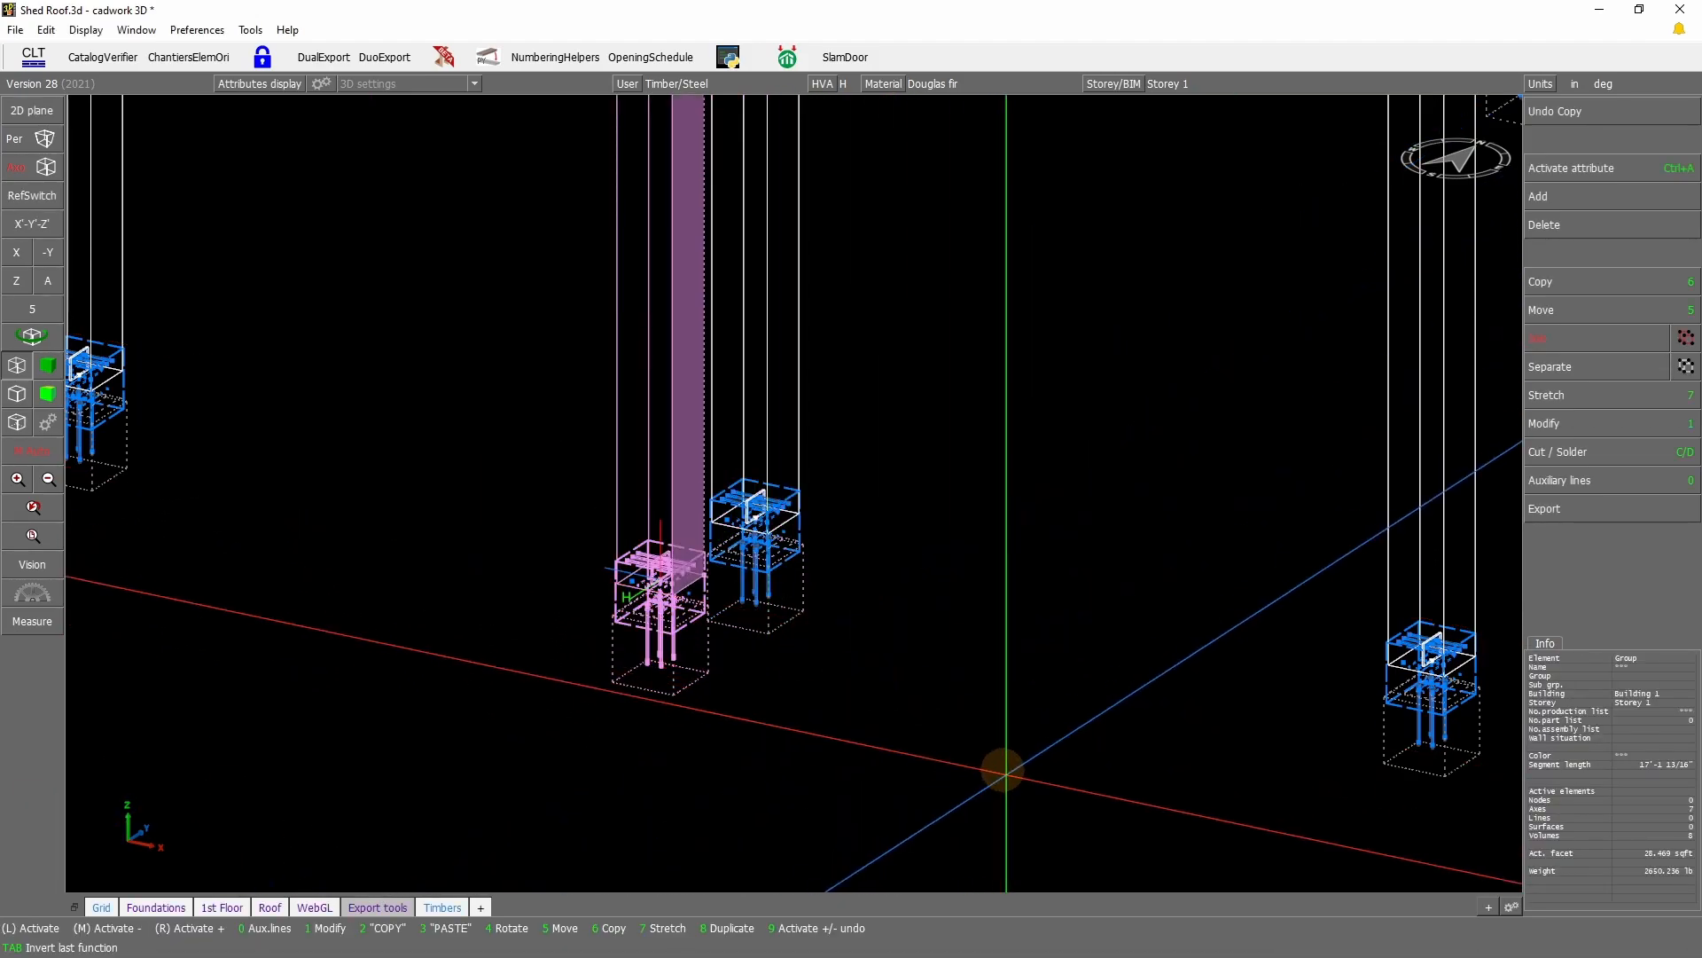
pyautogui.click(966, 720)
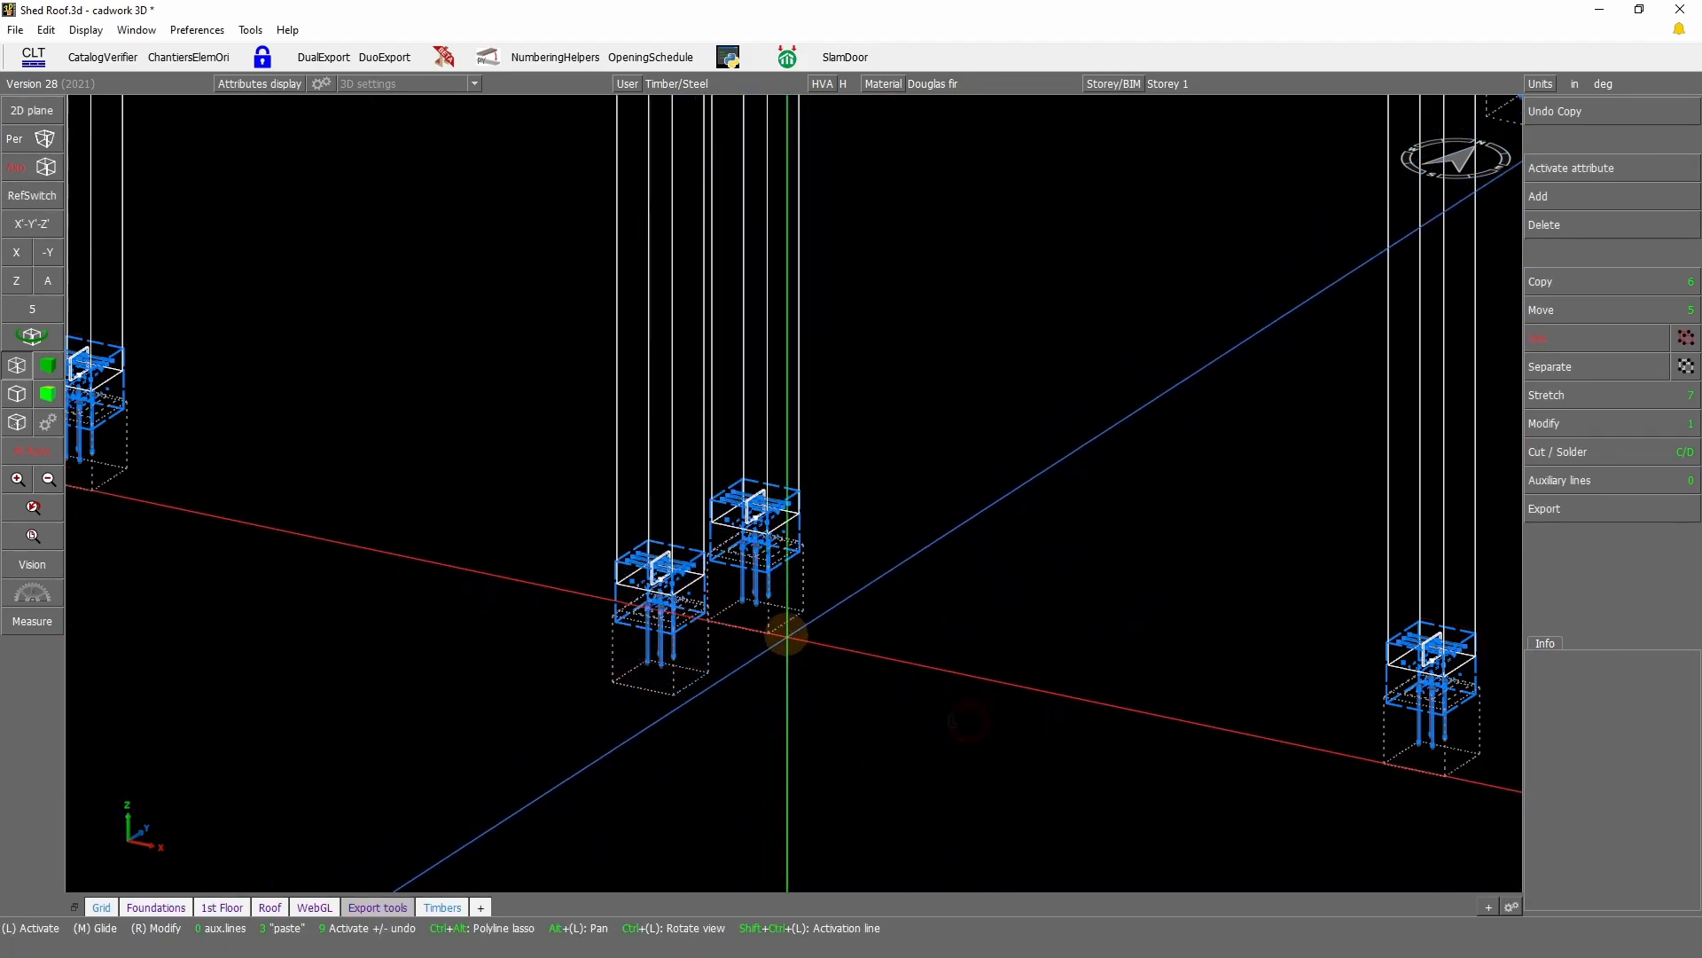
# Step: Switch to shaded display and check the attributes of the copied post's concrete base
pyautogui.click(54, 361)
pyautogui.scroll(3, 722, 592)
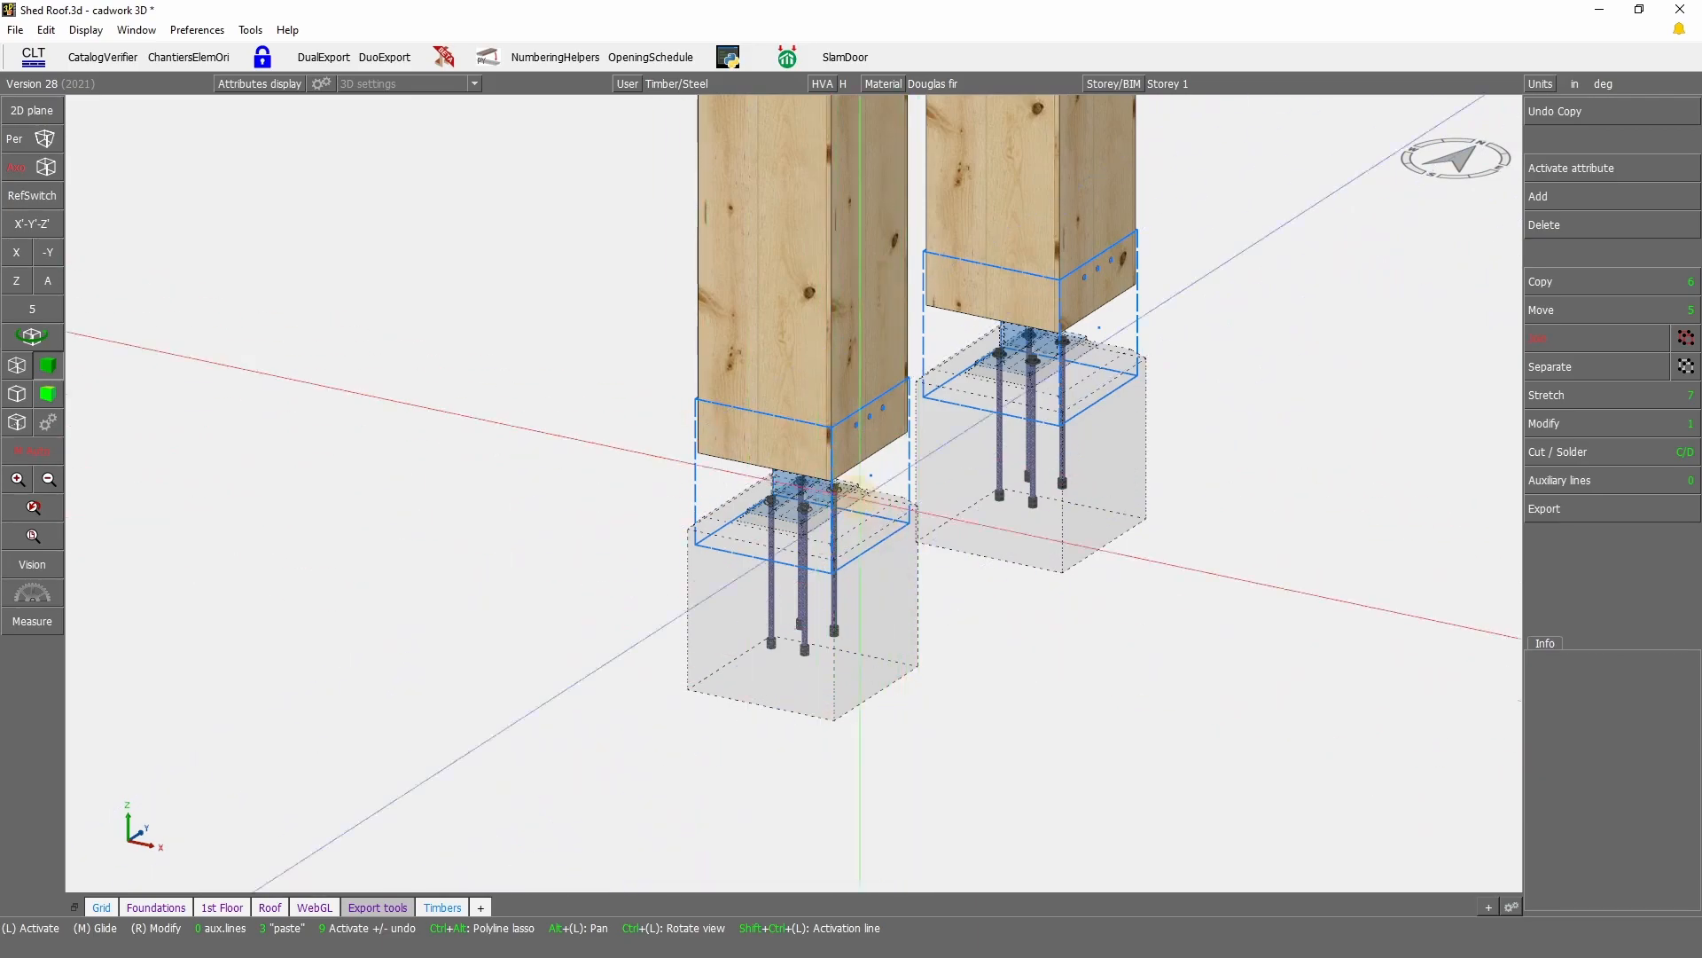
pyautogui.click(812, 667)
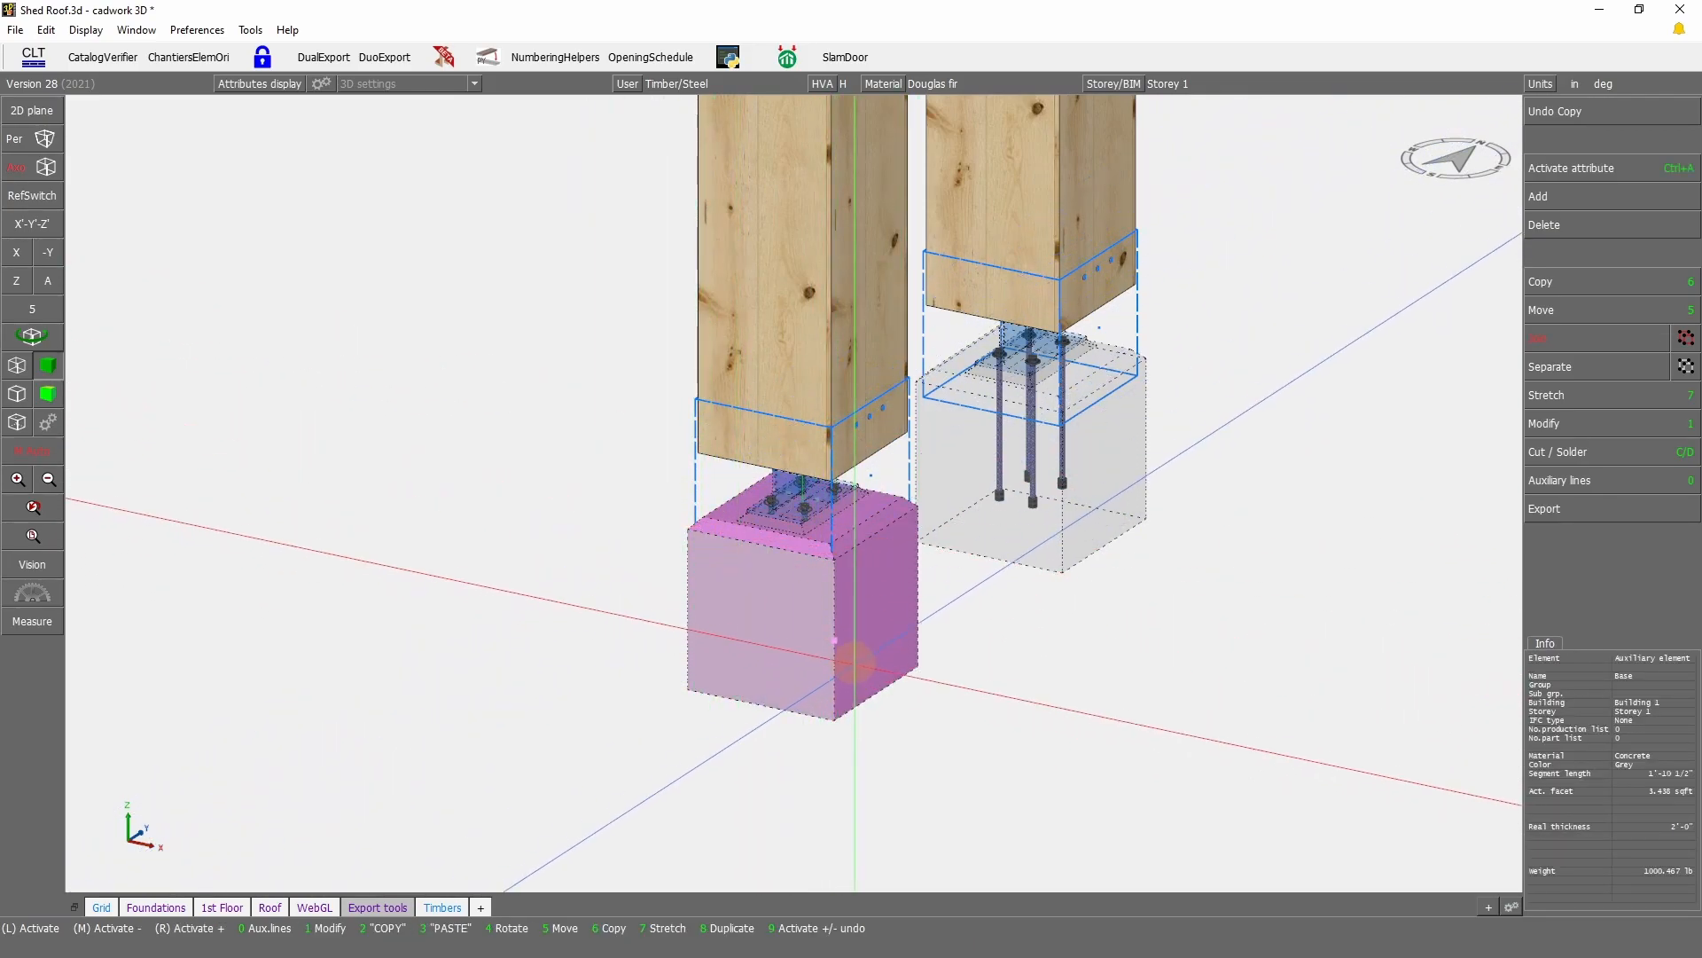
# Step: Unlock the container block WA-1 under the copied post so its parts can be edited individually
pyautogui.click(696, 486)
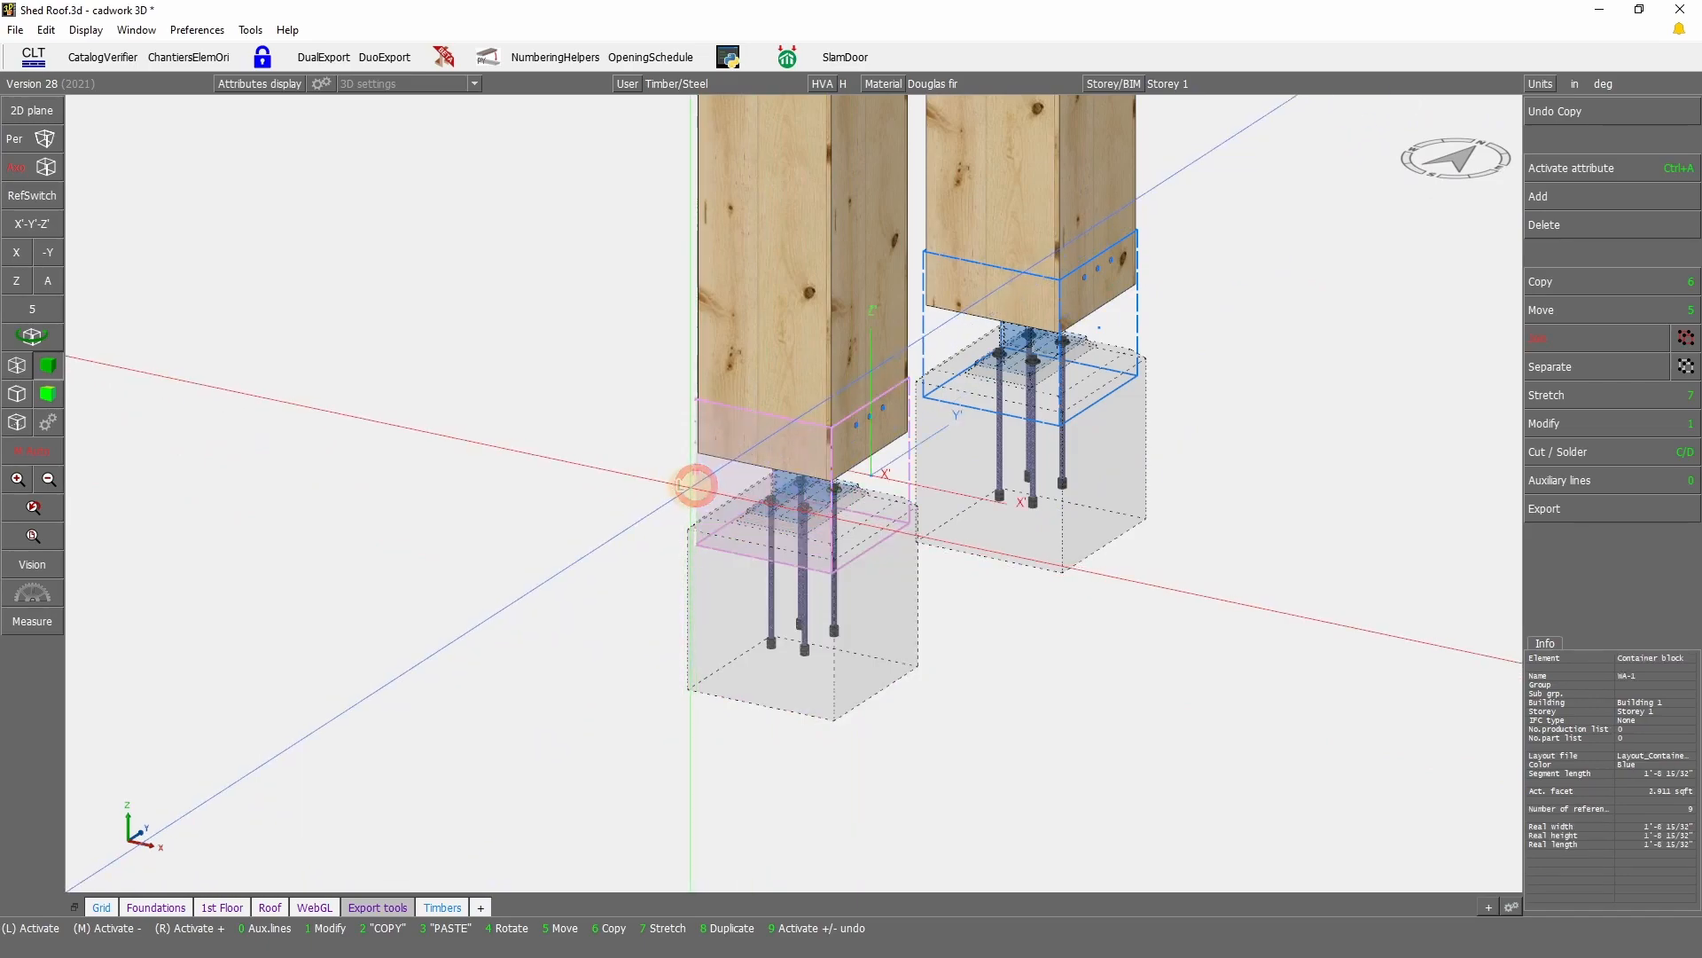
pyautogui.click(1575, 424)
pyautogui.click(1591, 657)
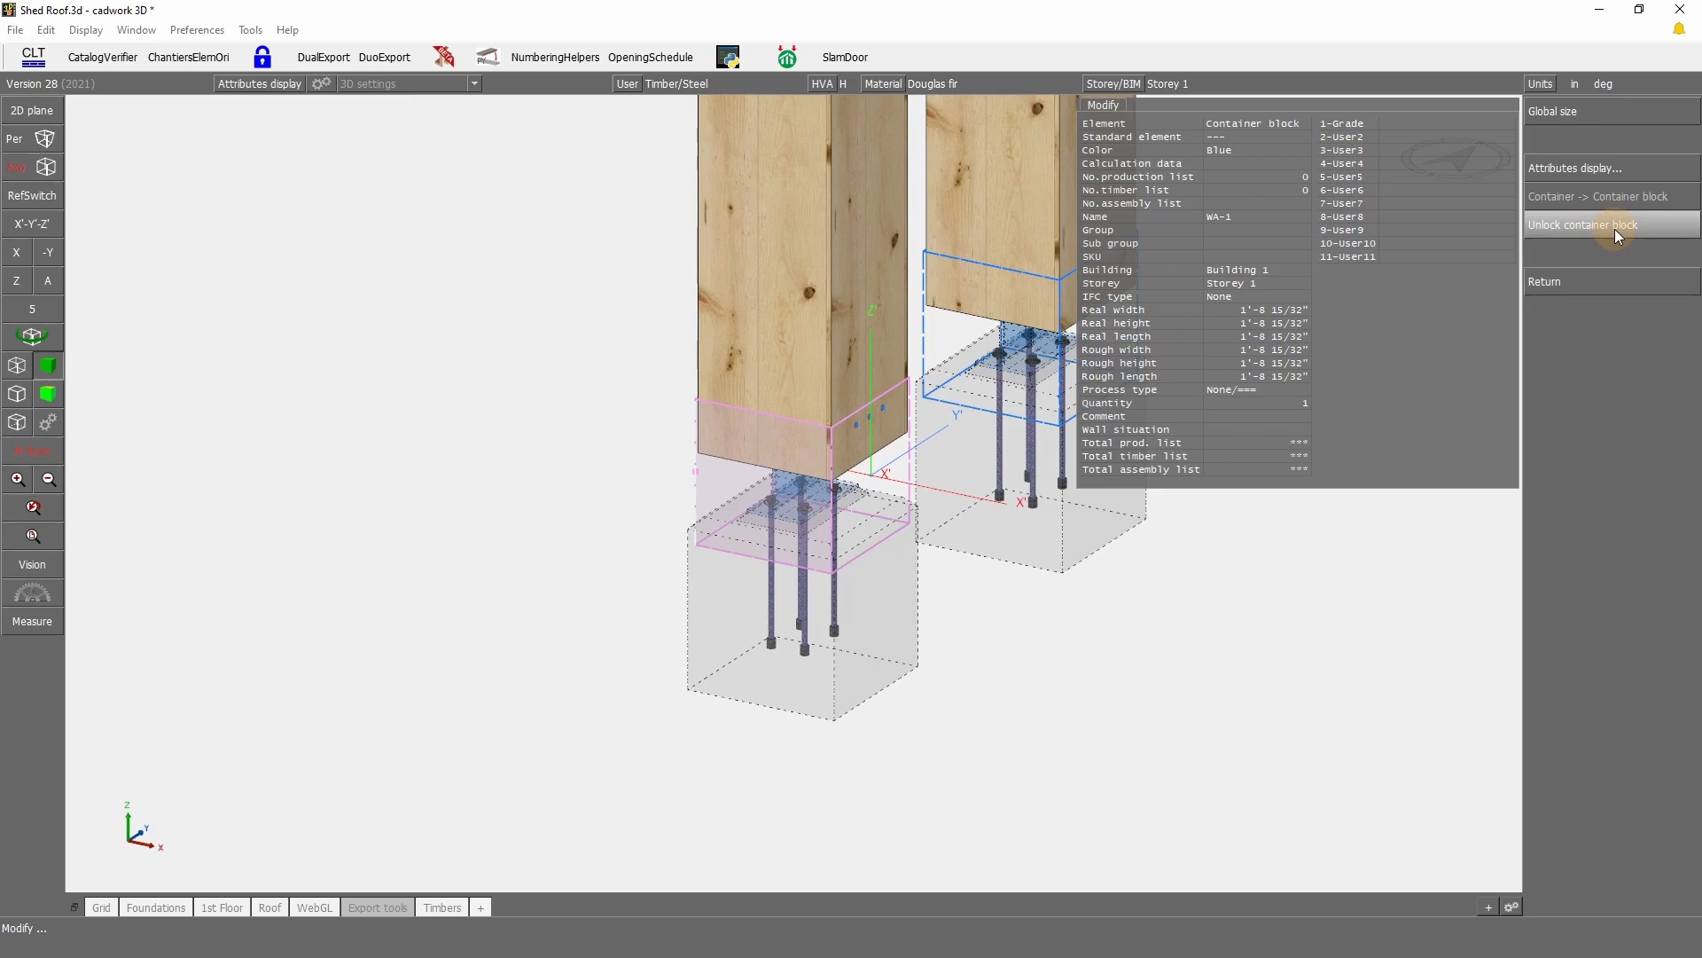
pyautogui.click(1615, 229)
pyautogui.click(997, 715)
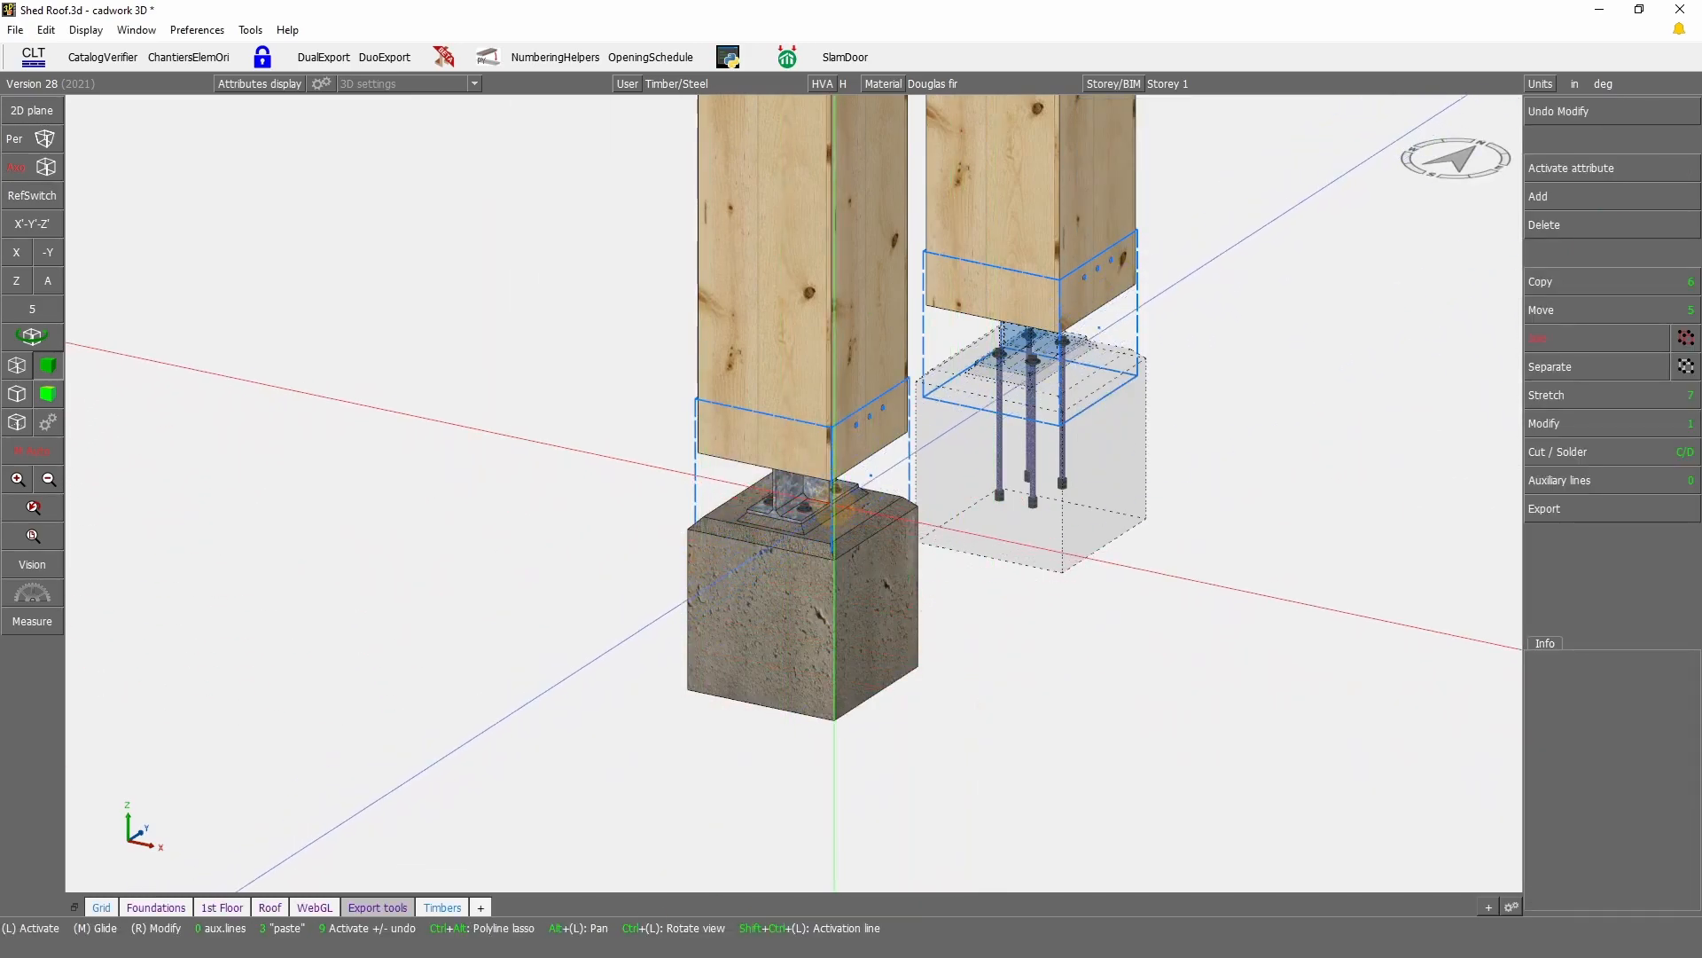
# Step: Delete the concrete base and the thin concrete pad beneath the steel rail from the unlocked container
pyautogui.scroll(5, 618, 416)
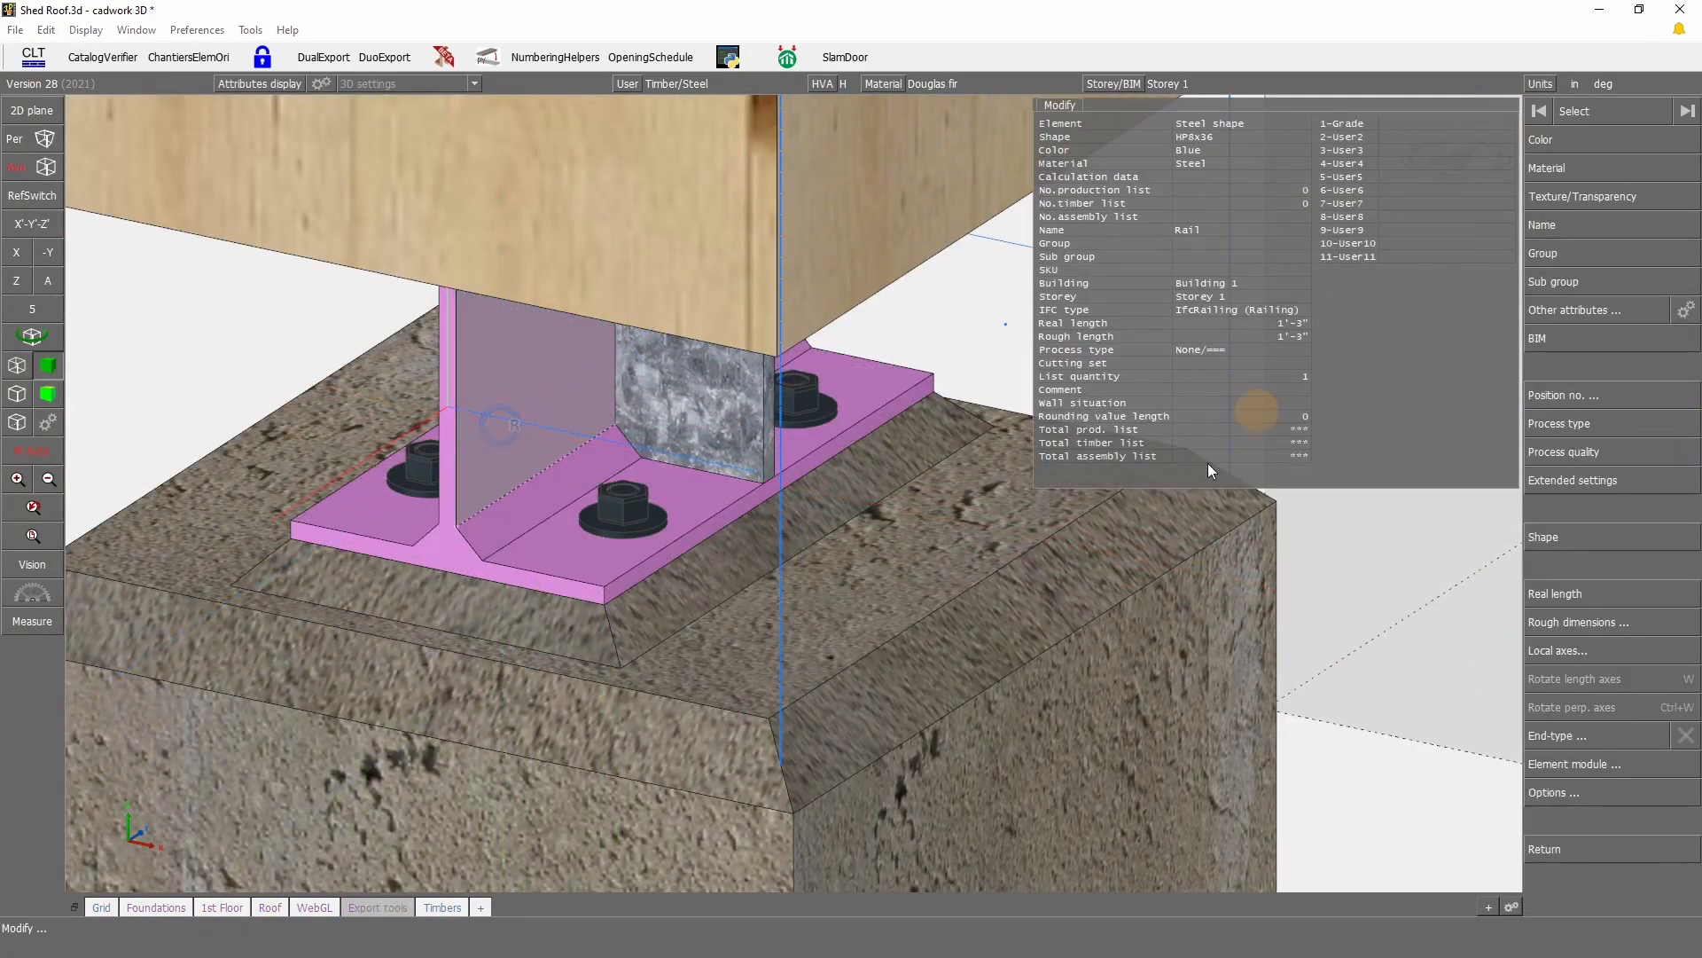
pyautogui.scroll(-5, 505, 399)
pyautogui.scroll(4, 798, 443)
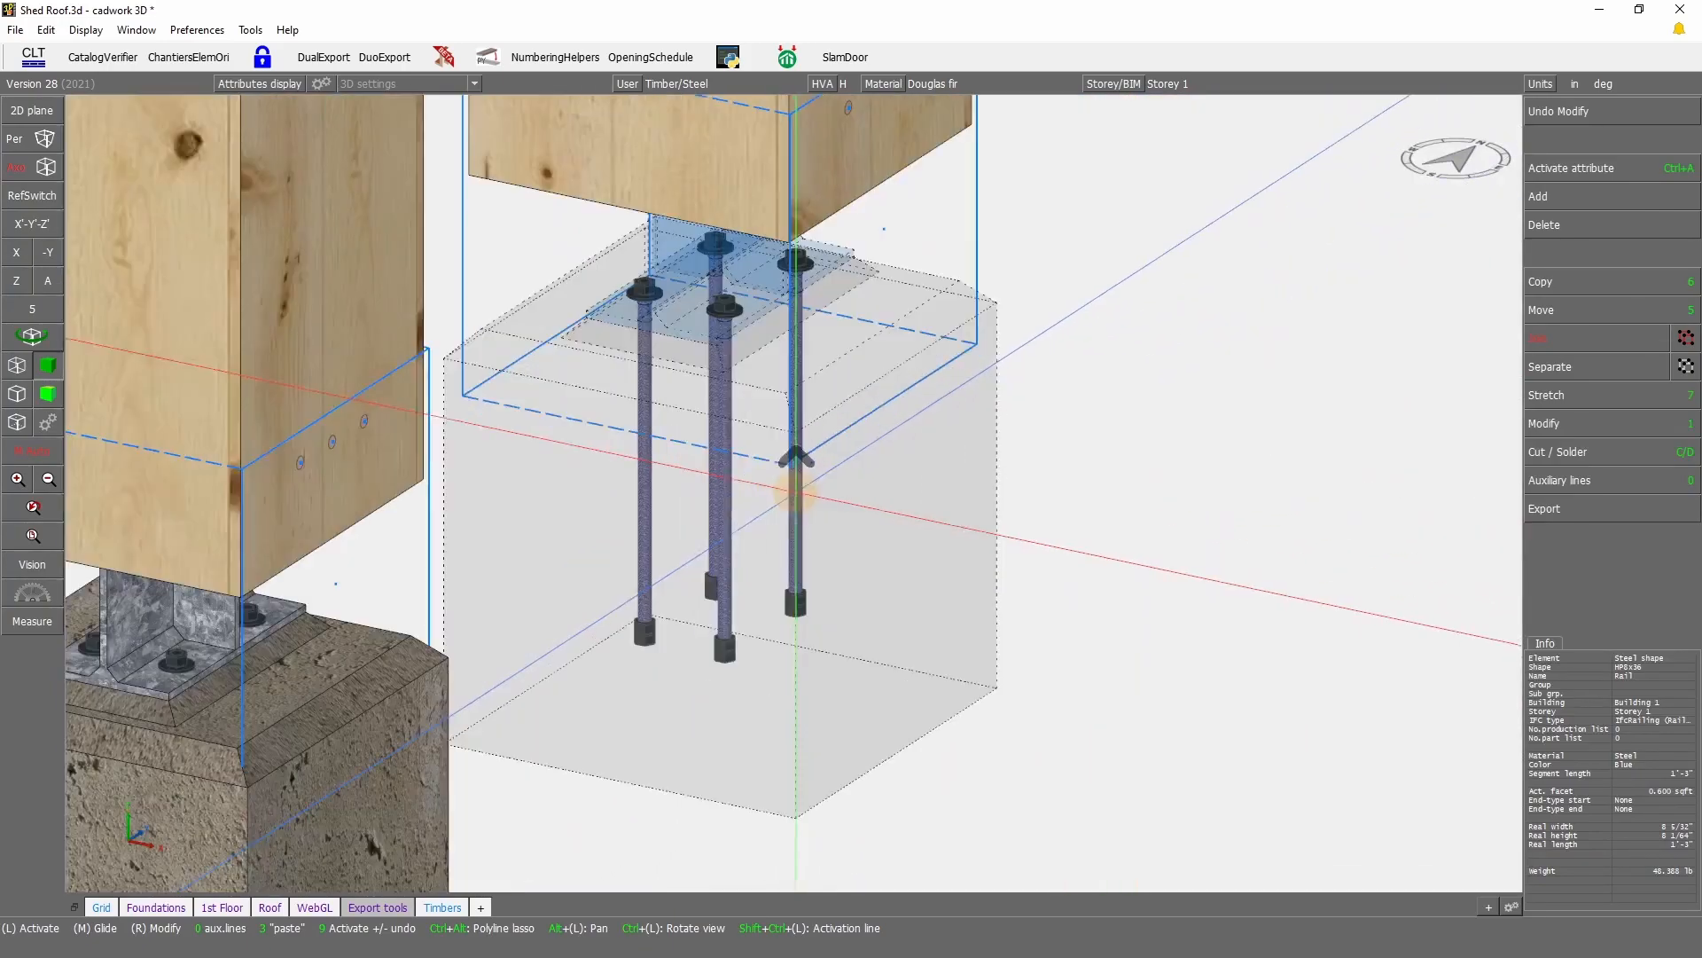
pyautogui.scroll(-6, 847, 257)
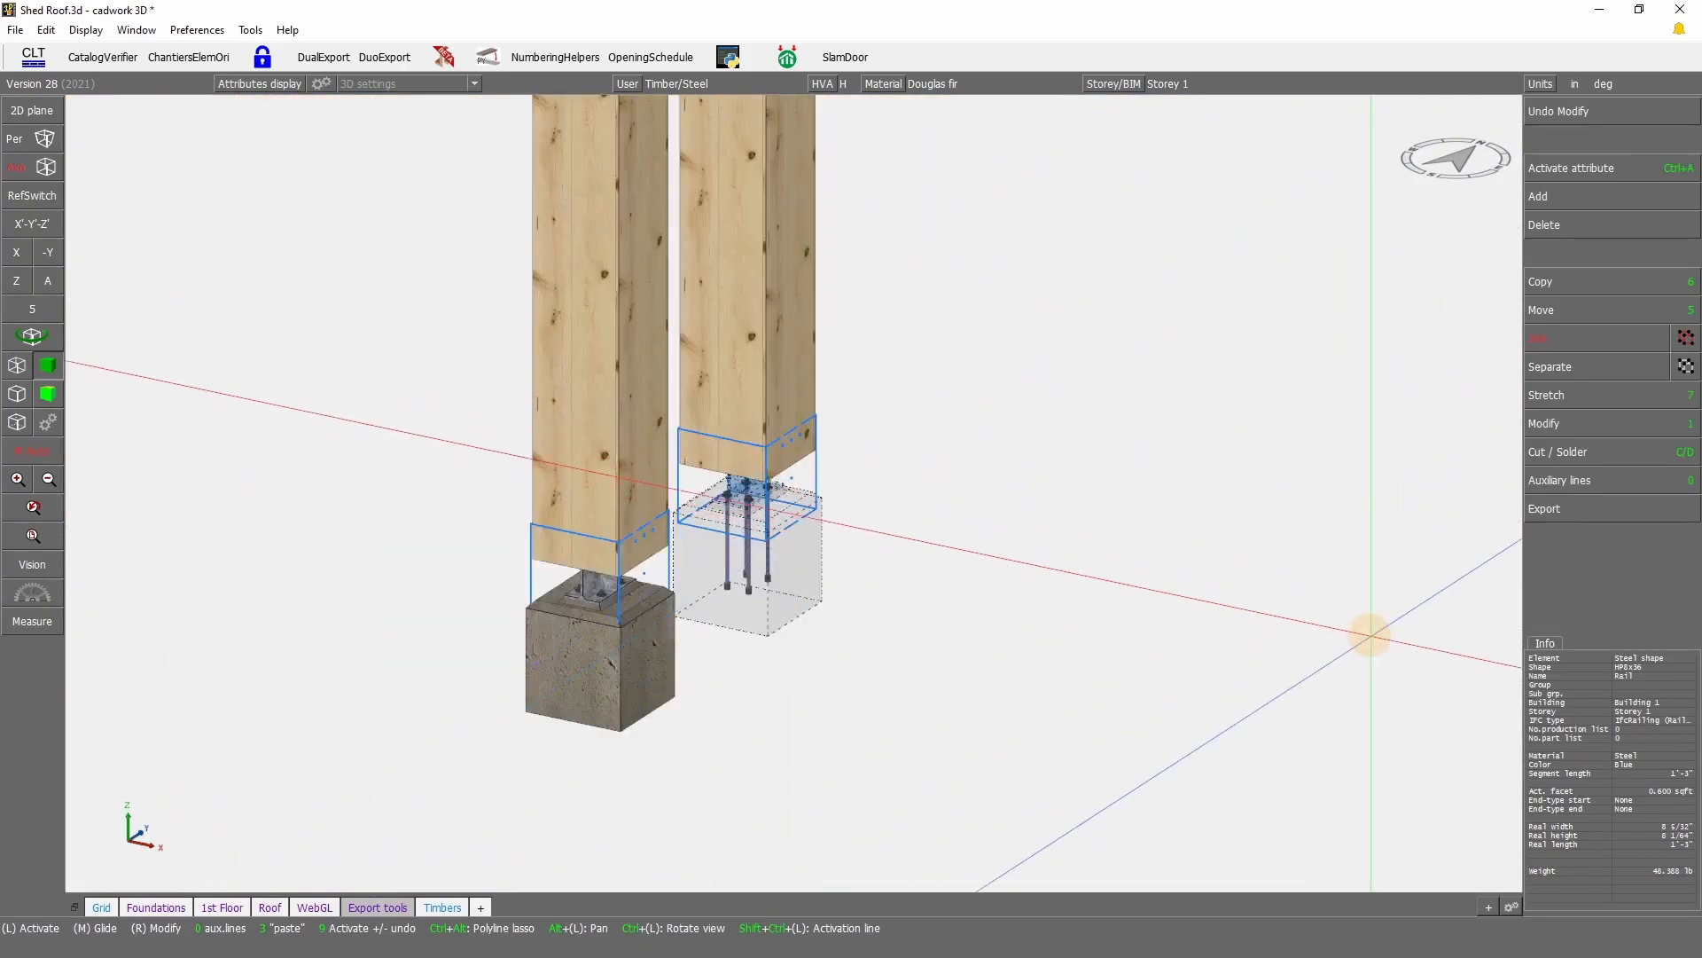
pyautogui.scroll(5, 753, 494)
pyautogui.click(756, 579)
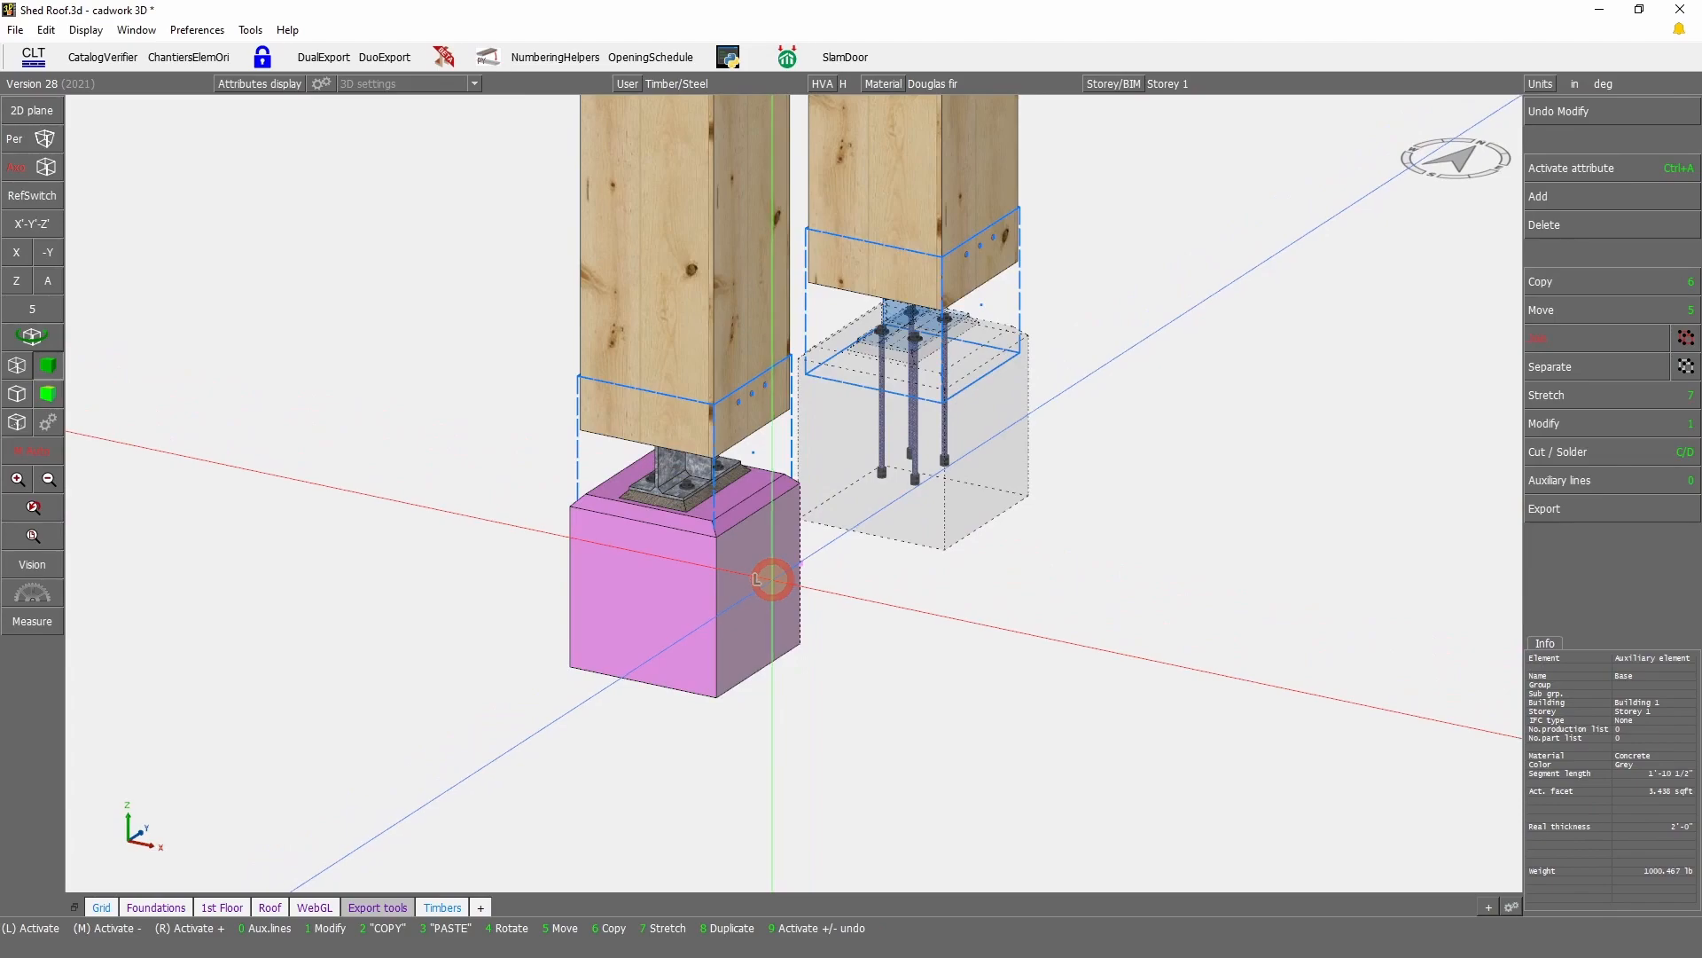
pyautogui.press('Delete')
pyautogui.scroll(3, 798, 532)
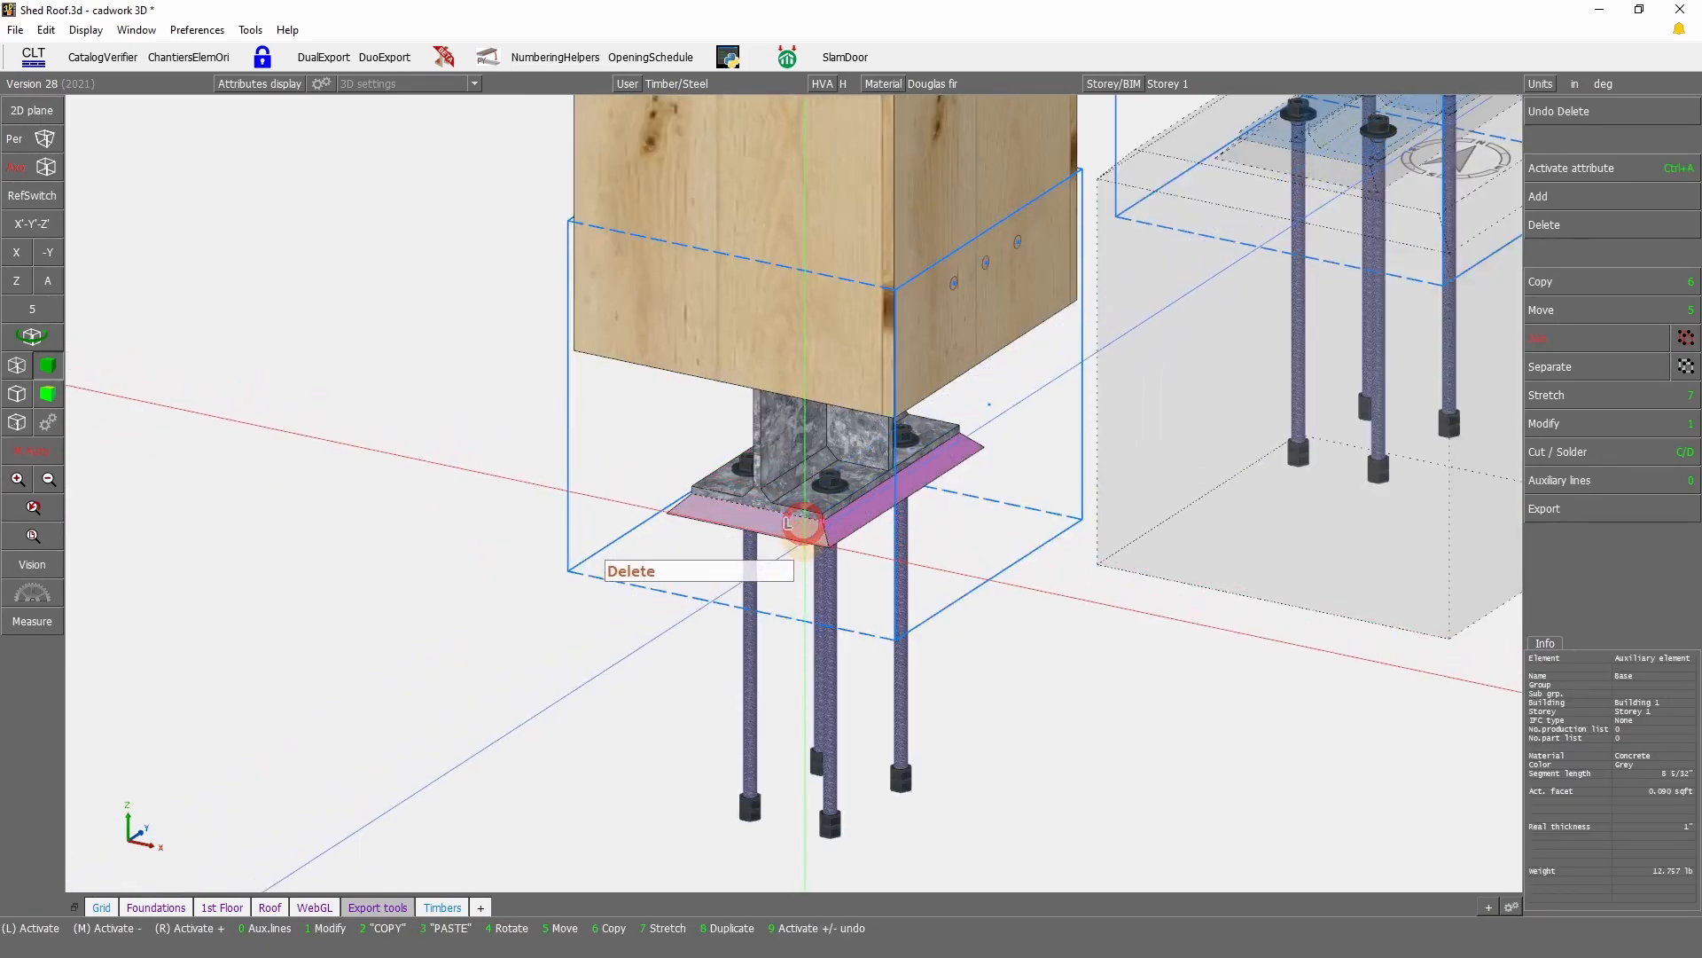
pyautogui.scroll(-5, 803, 466)
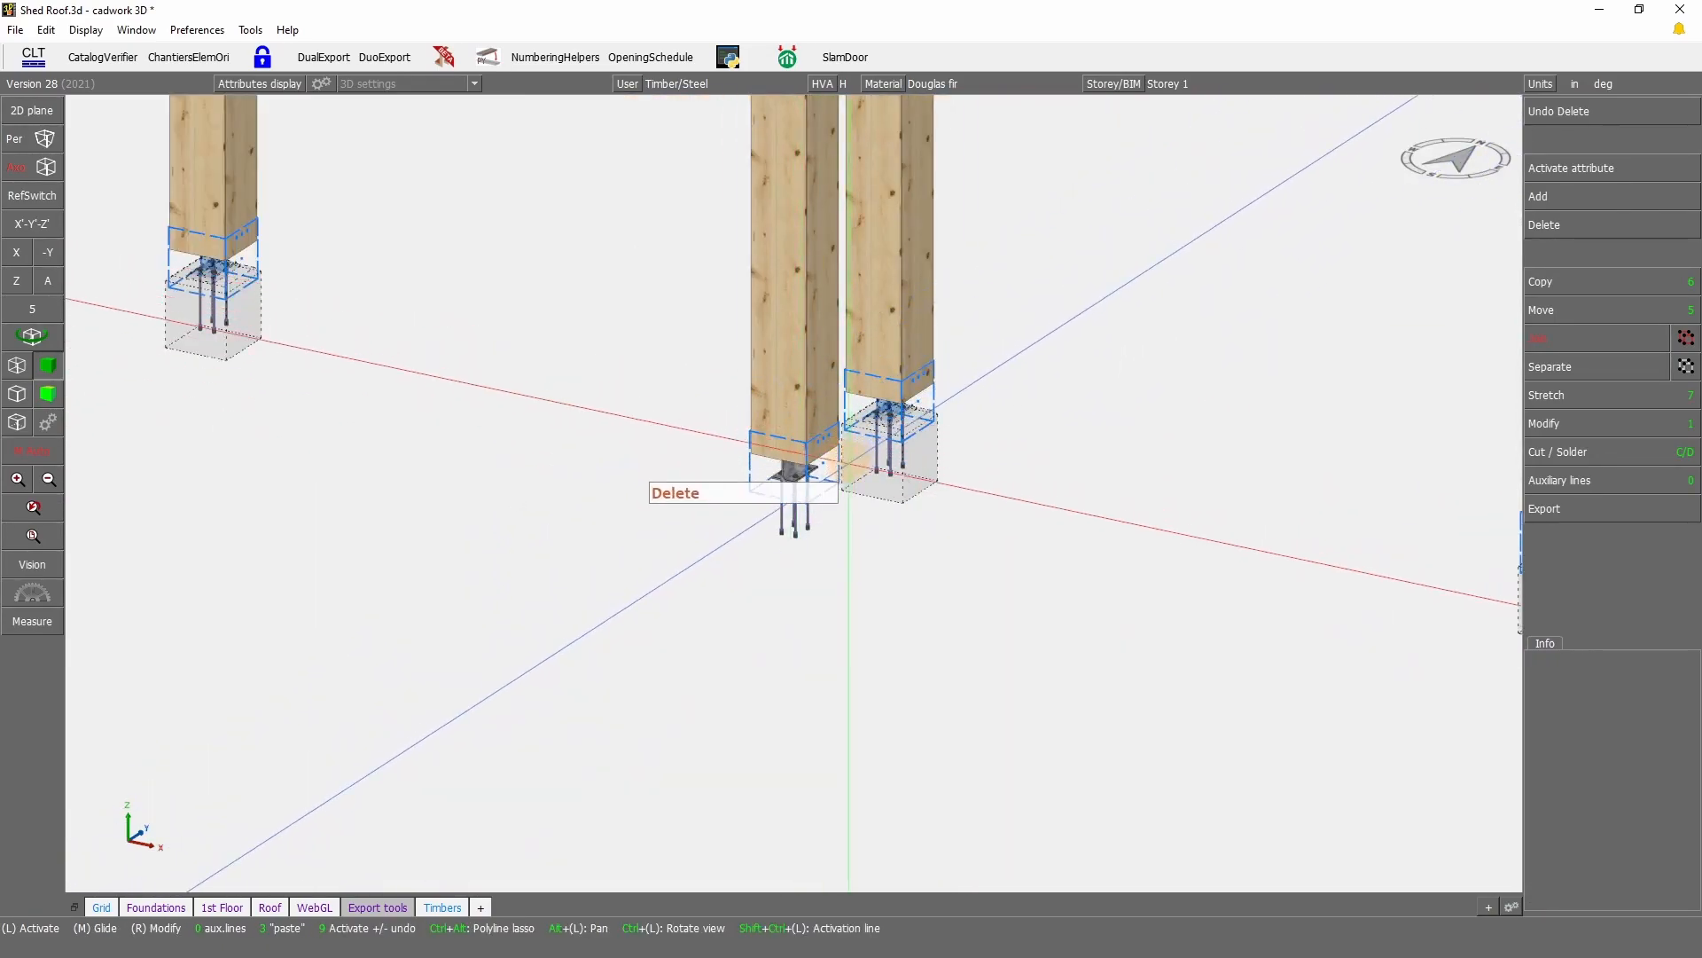
pyautogui.scroll(3, 931, 620)
pyautogui.scroll(-6, 1062, 530)
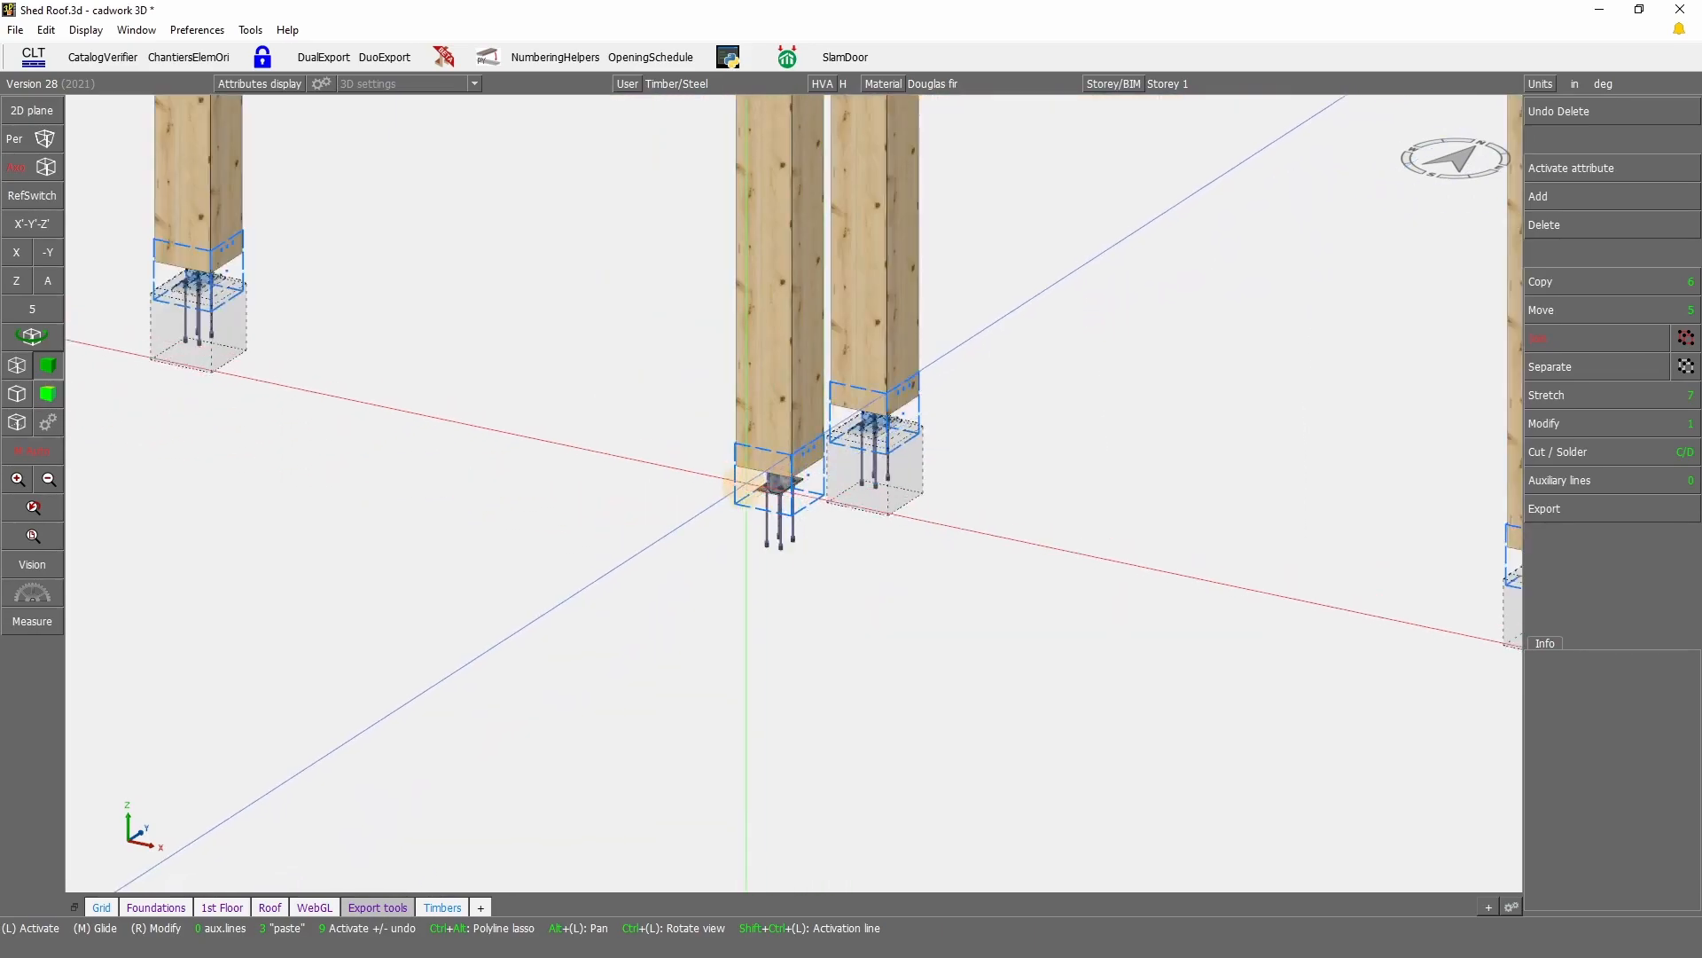
pyautogui.scroll(6, 780, 492)
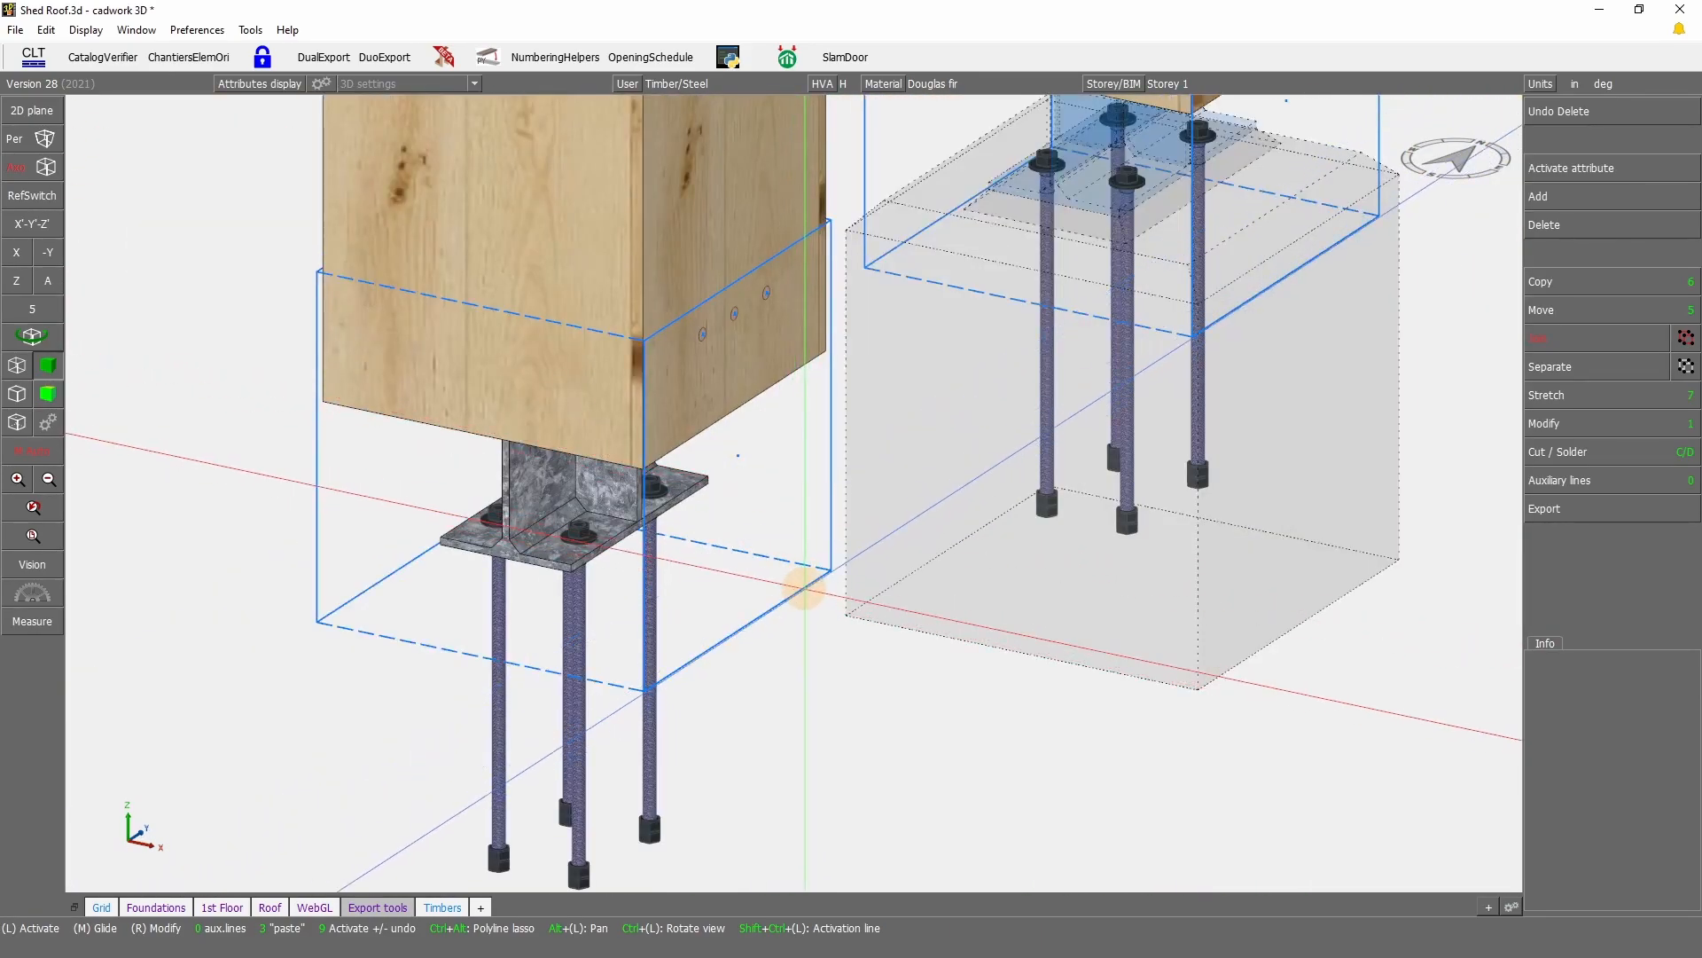
# Step: Convert the edited container WA-1 under the copied post back into a container block
pyautogui.click(804, 585)
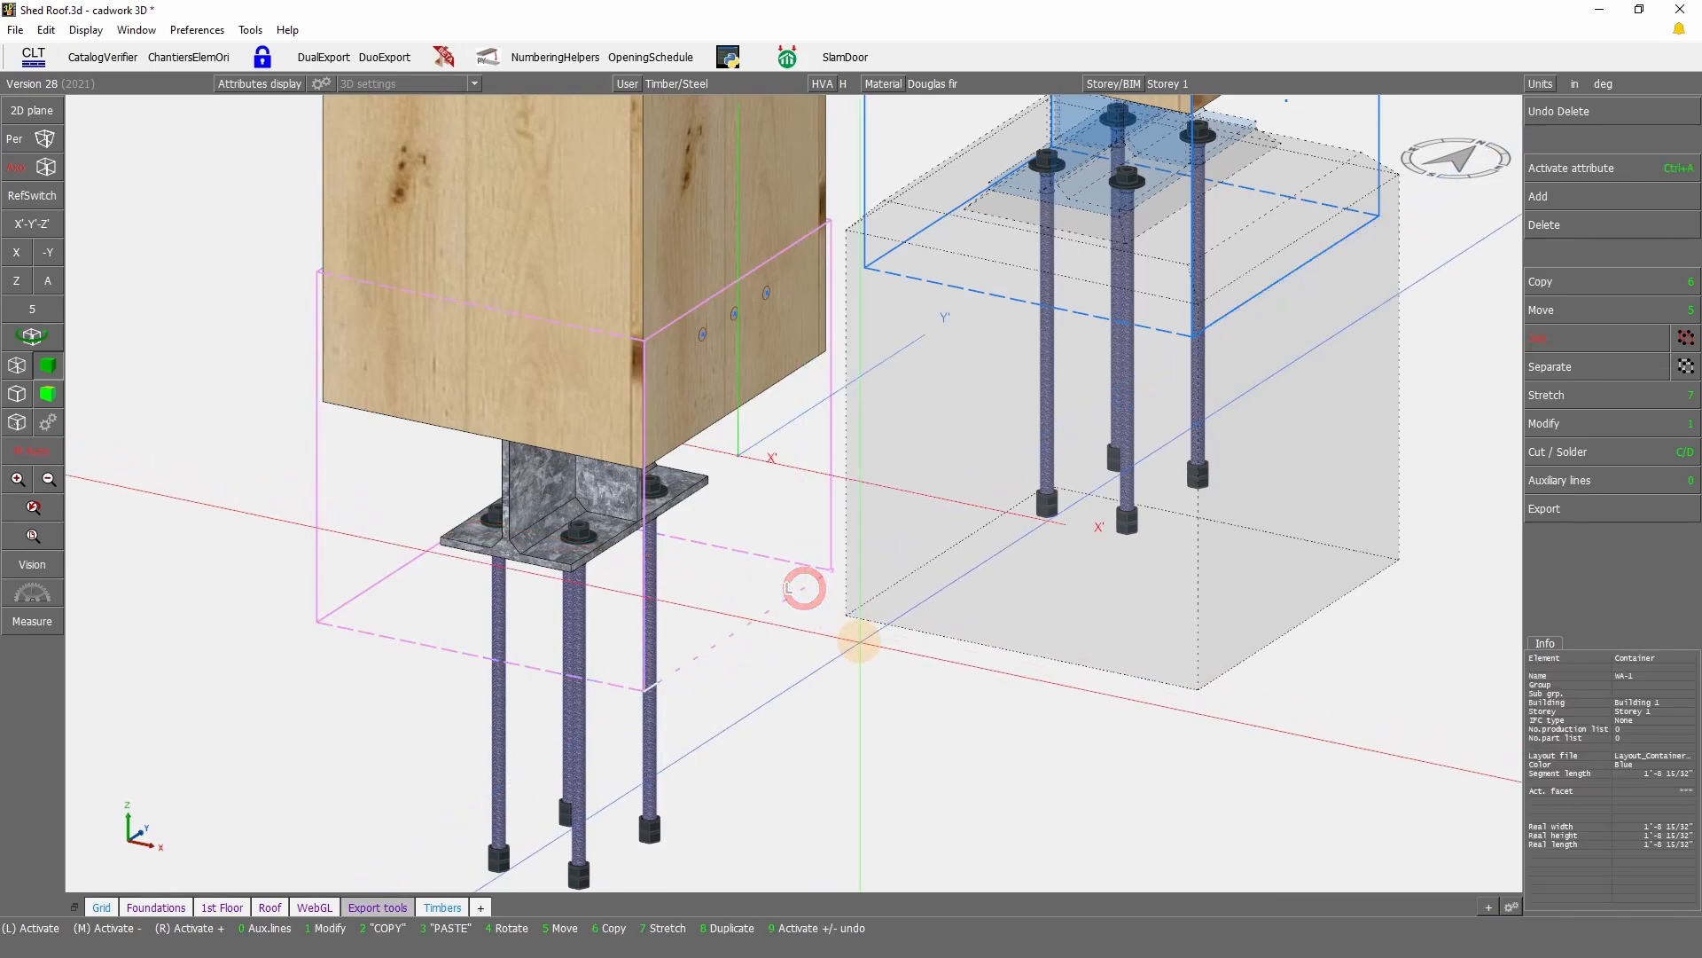
pyautogui.click(1607, 434)
pyautogui.click(1607, 646)
pyautogui.click(1630, 197)
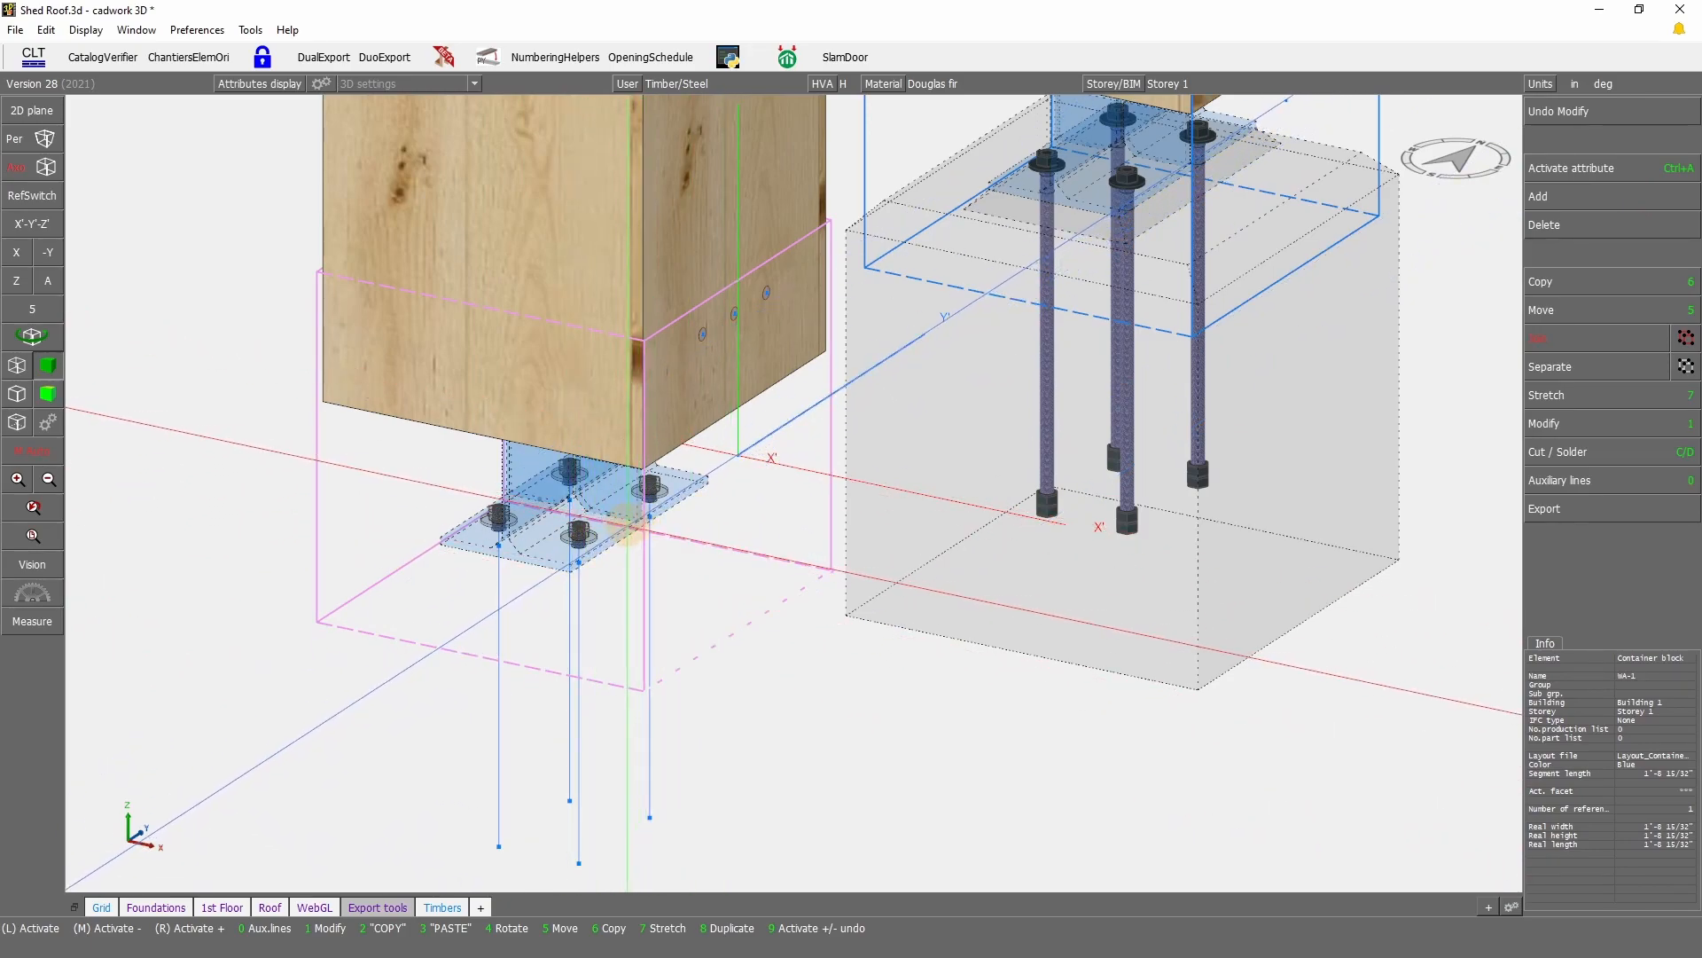
# Step: Delete the copied post and its edited container block together with all the block's content
pyautogui.click(725, 763)
pyautogui.press('Delete')
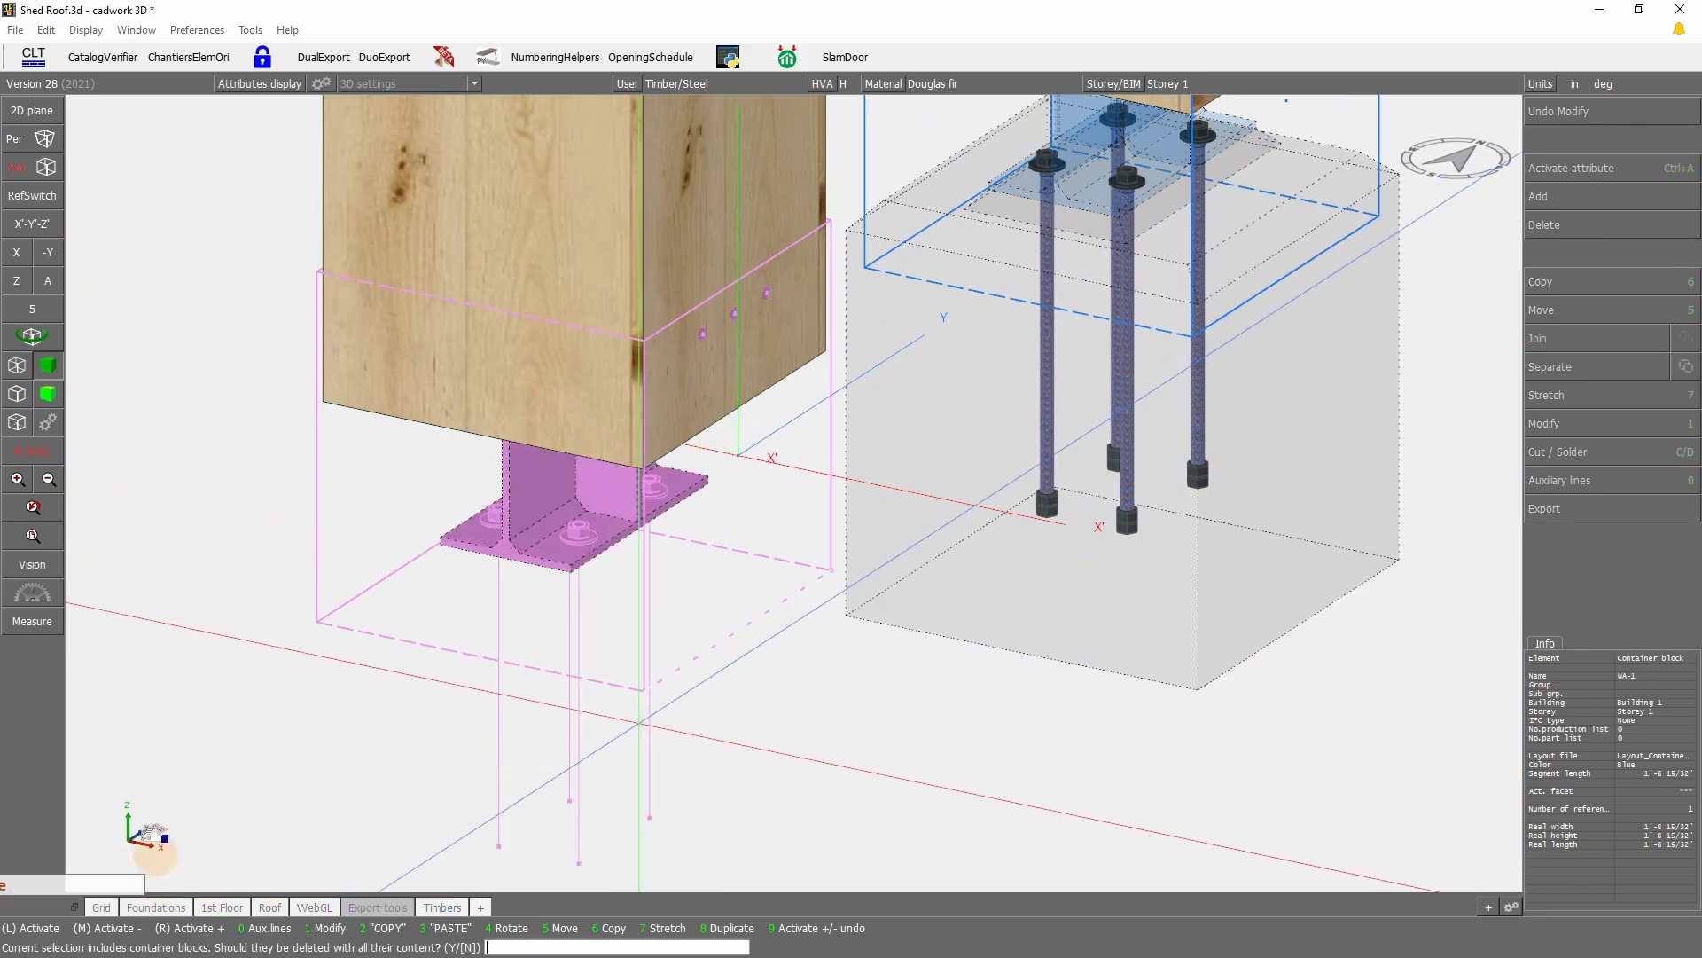
pyautogui.rightClick(486, 579)
pyautogui.rightClick(840, 699)
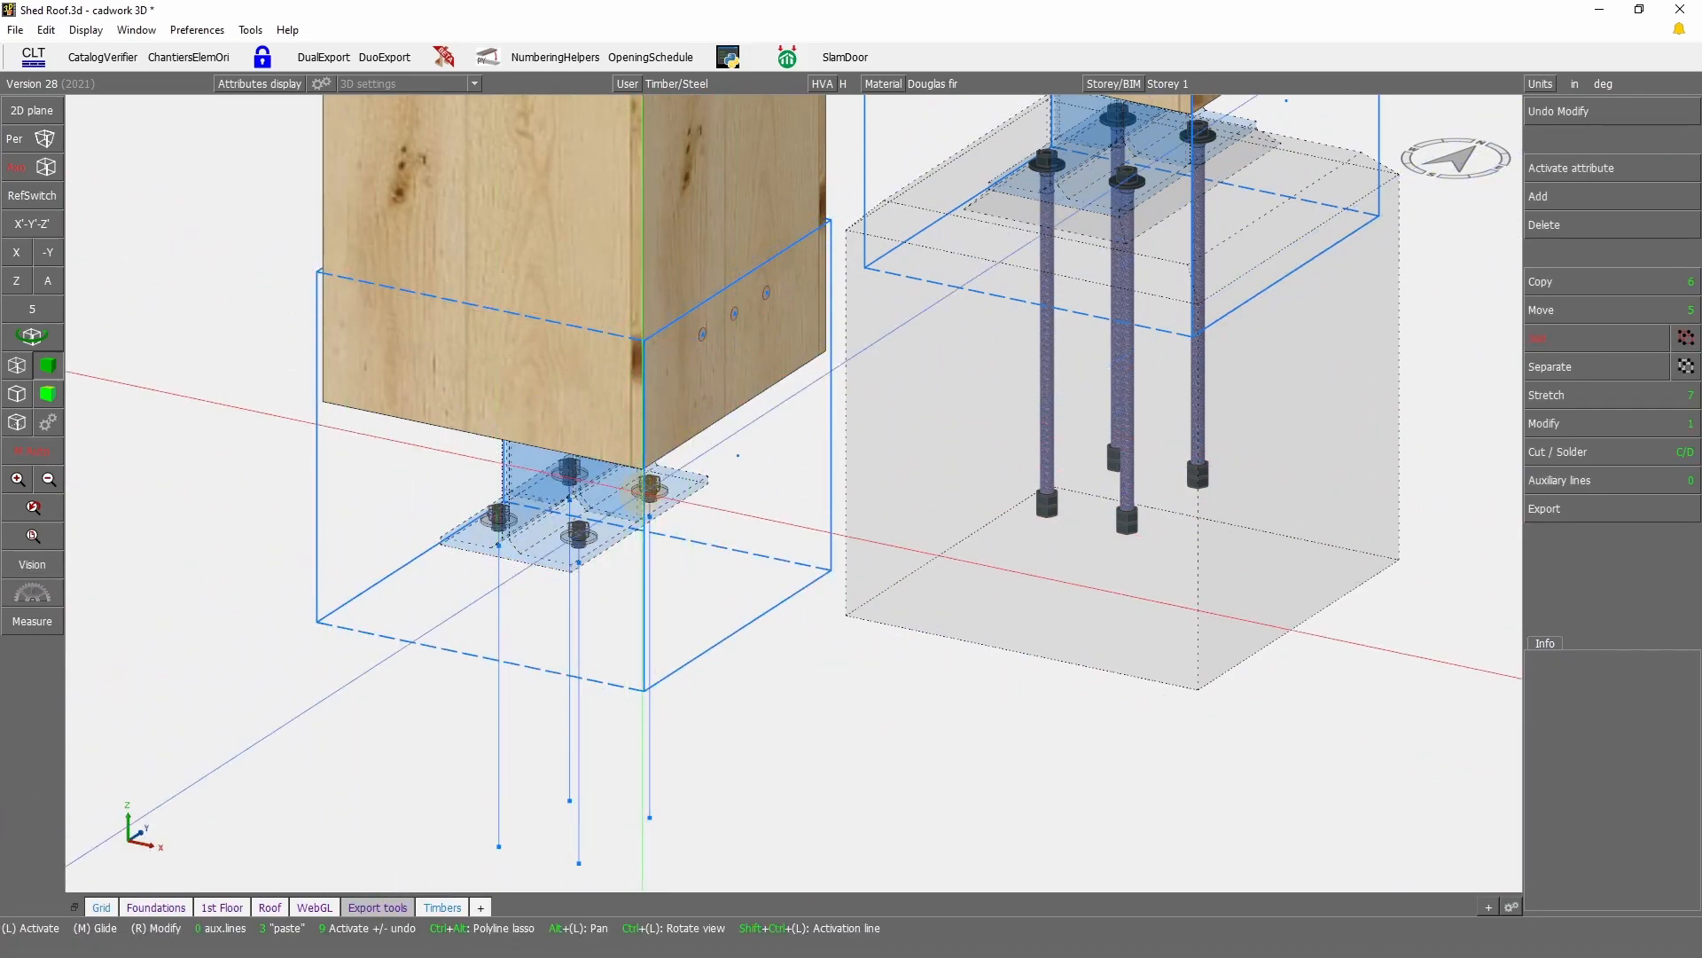
pyautogui.moveTo(680, 726); pyautogui.dragTo(436, 224)
pyautogui.press('Delete')
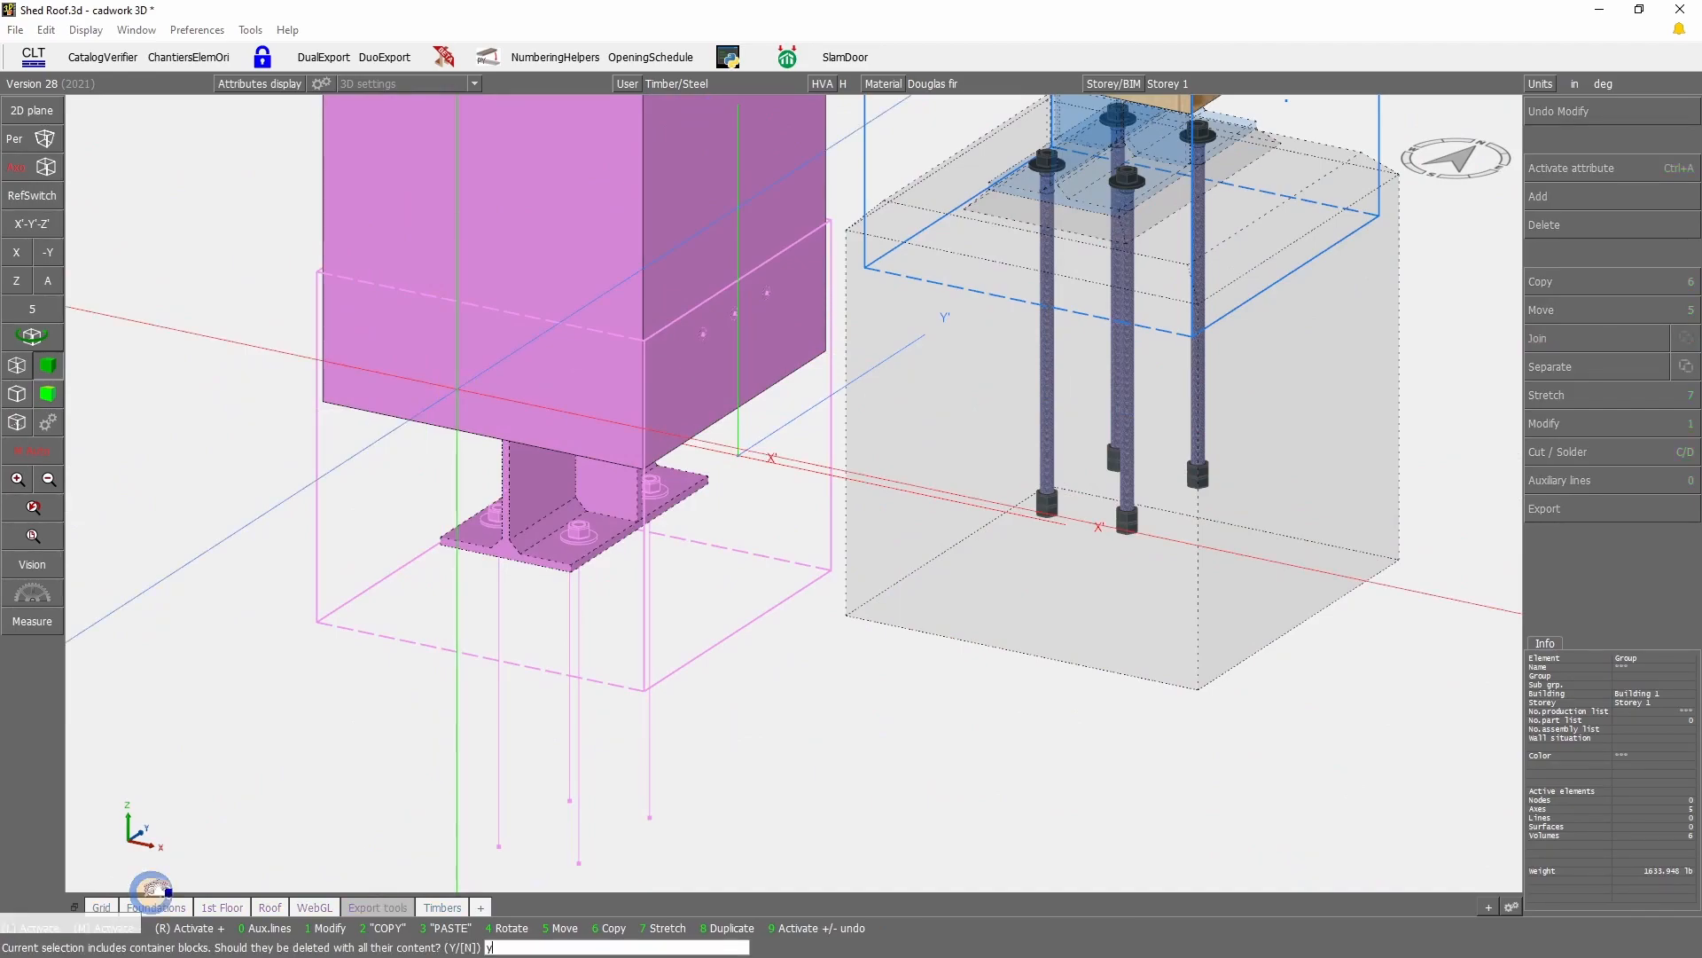
pyautogui.rightClick(298, 773)
# Step: Select the container block WA-1 under the original post and check its number of references
pyautogui.scroll(-3, 769, 583)
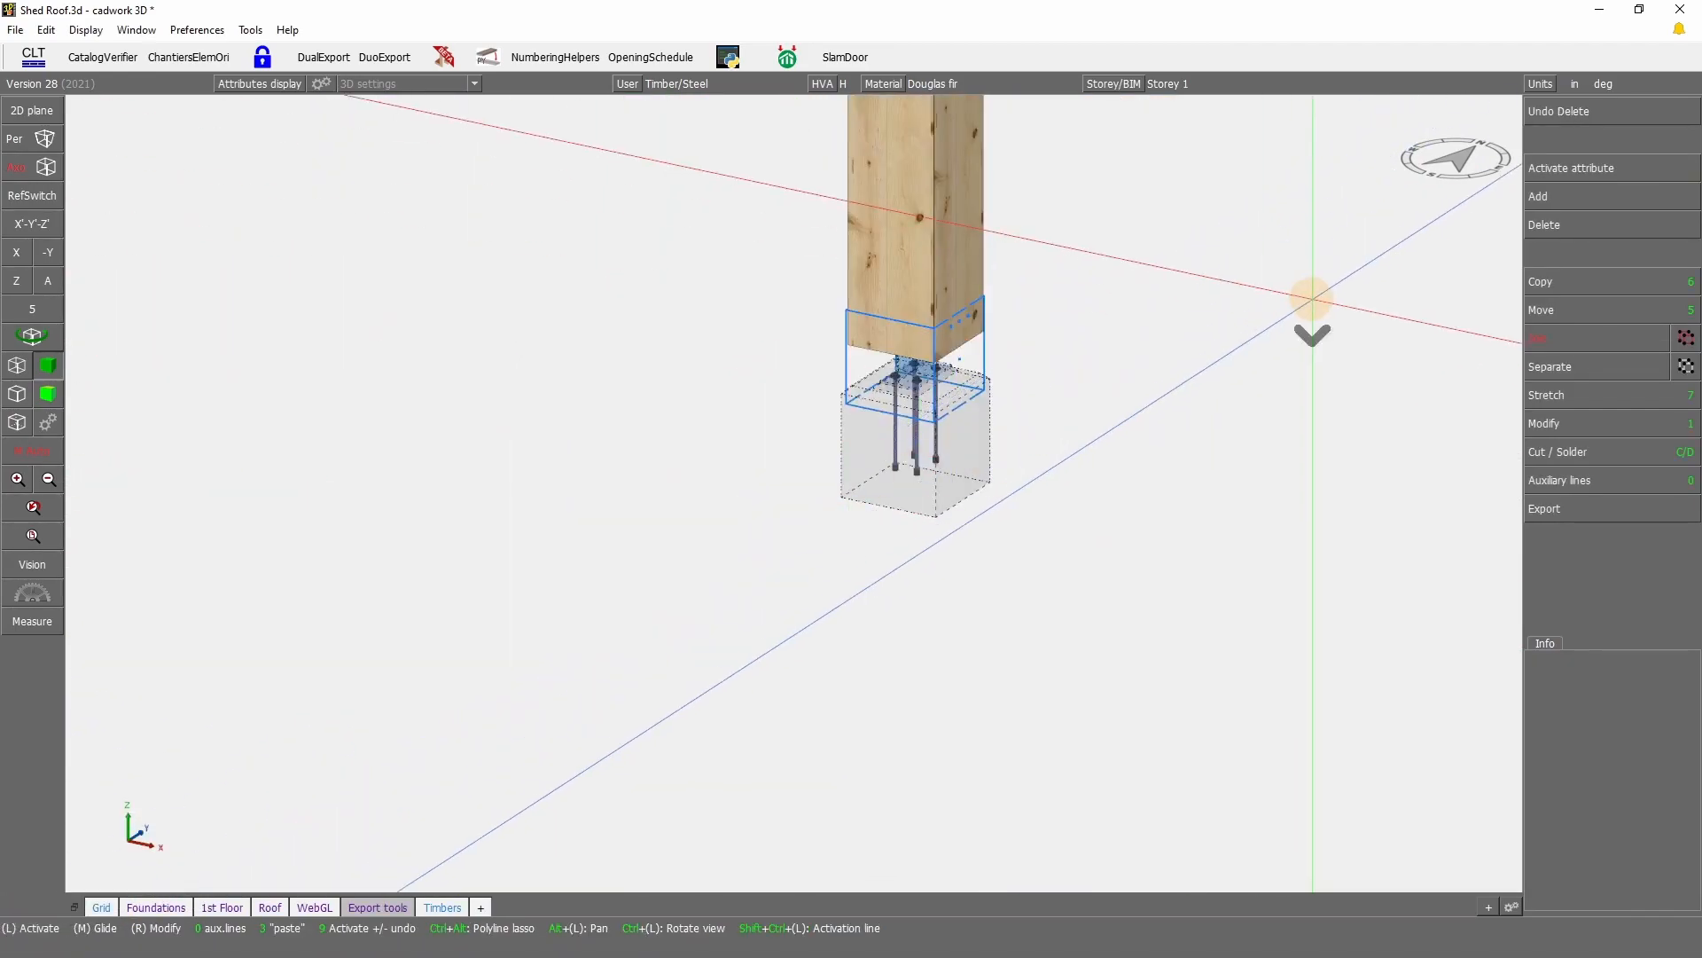
pyautogui.scroll(-4, 1312, 296)
pyautogui.scroll(8, 684, 479)
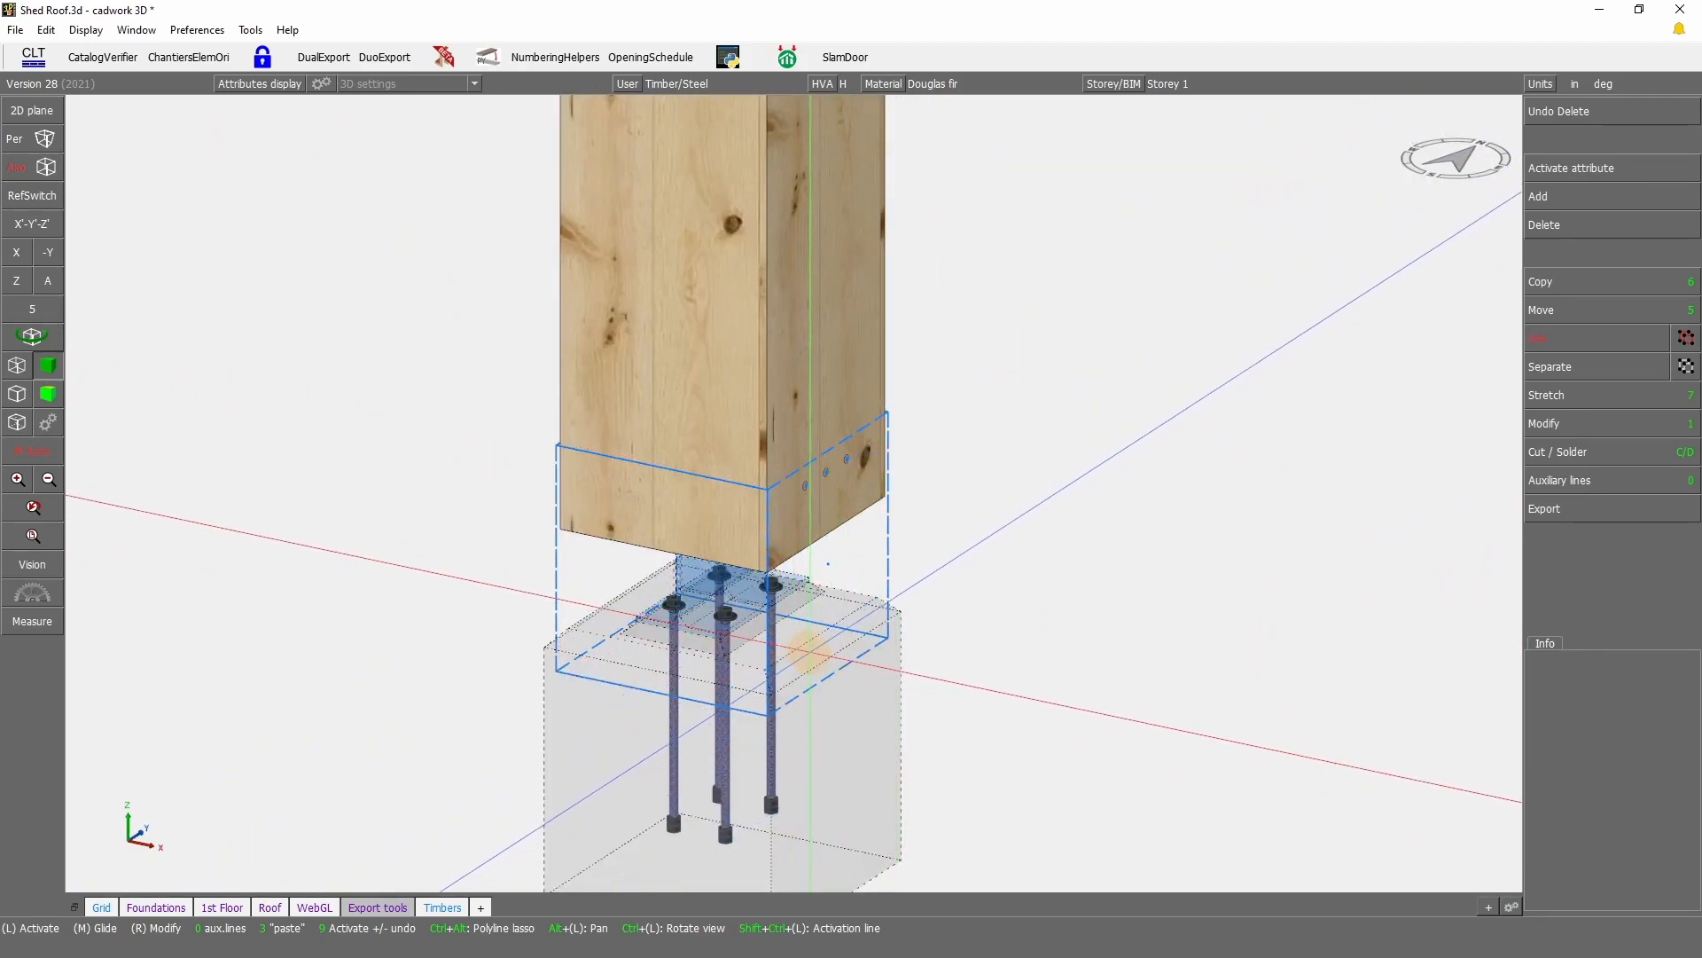
pyautogui.click(890, 538)
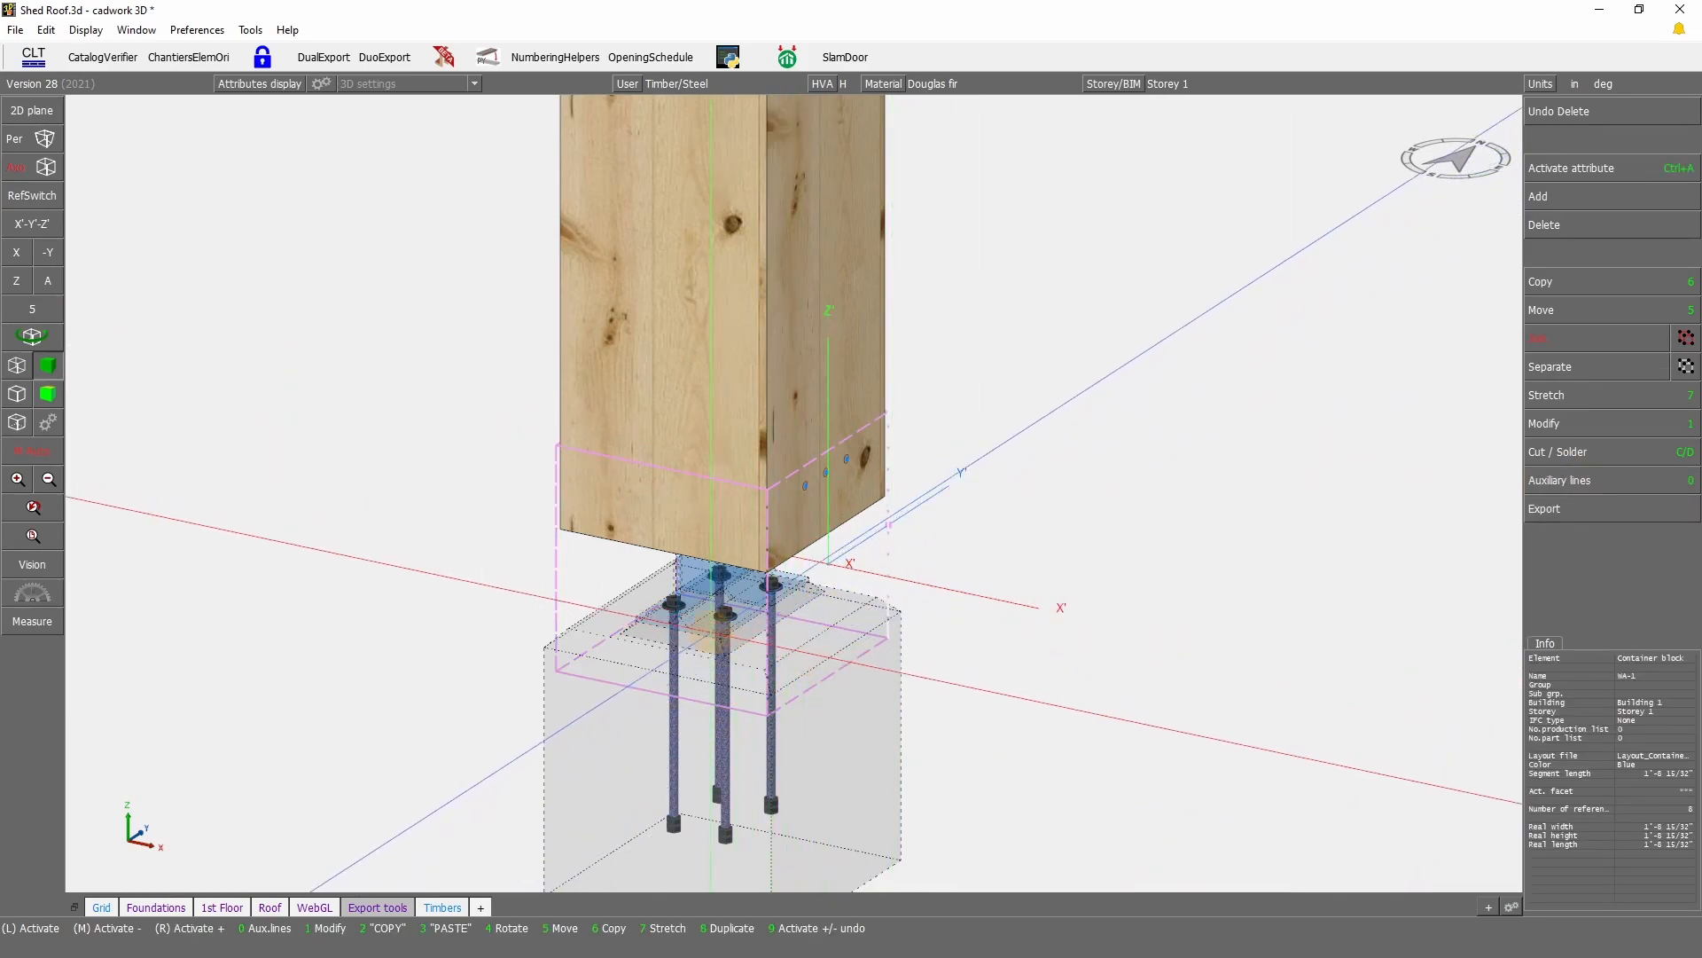
# Step: Delete the allocated content from the definition of container block WA-1 under the original post
pyautogui.click(1577, 401)
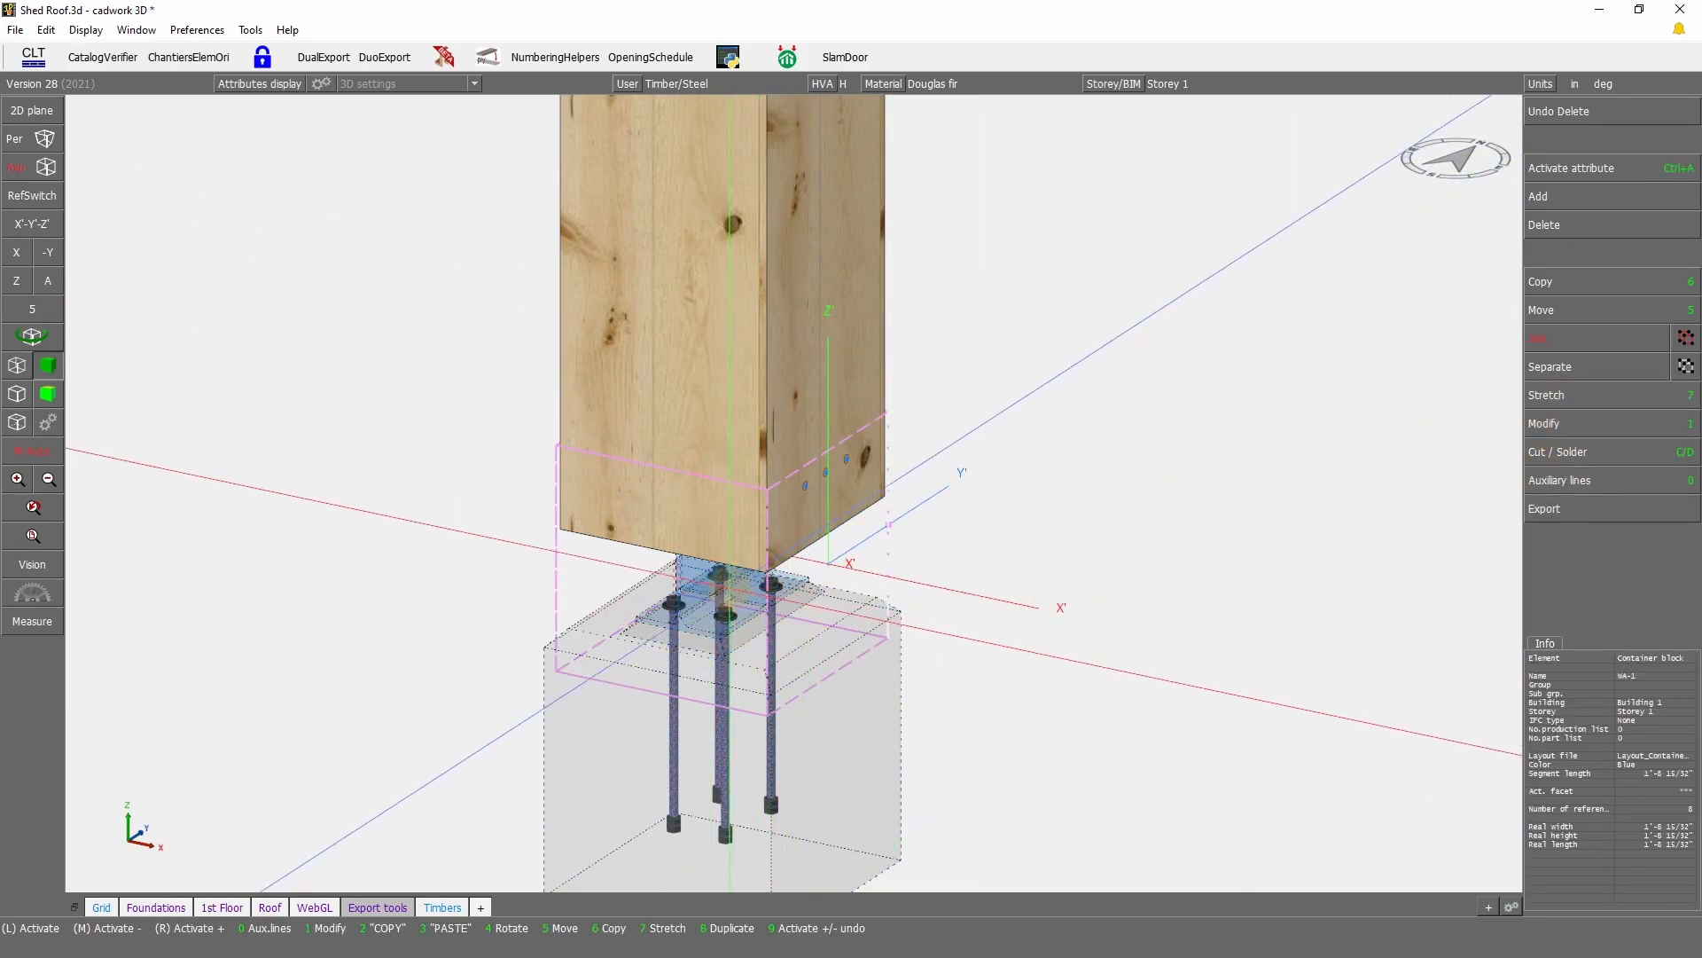
pyautogui.scroll(-5, 795, 491)
pyautogui.scroll(-5, 802, 486)
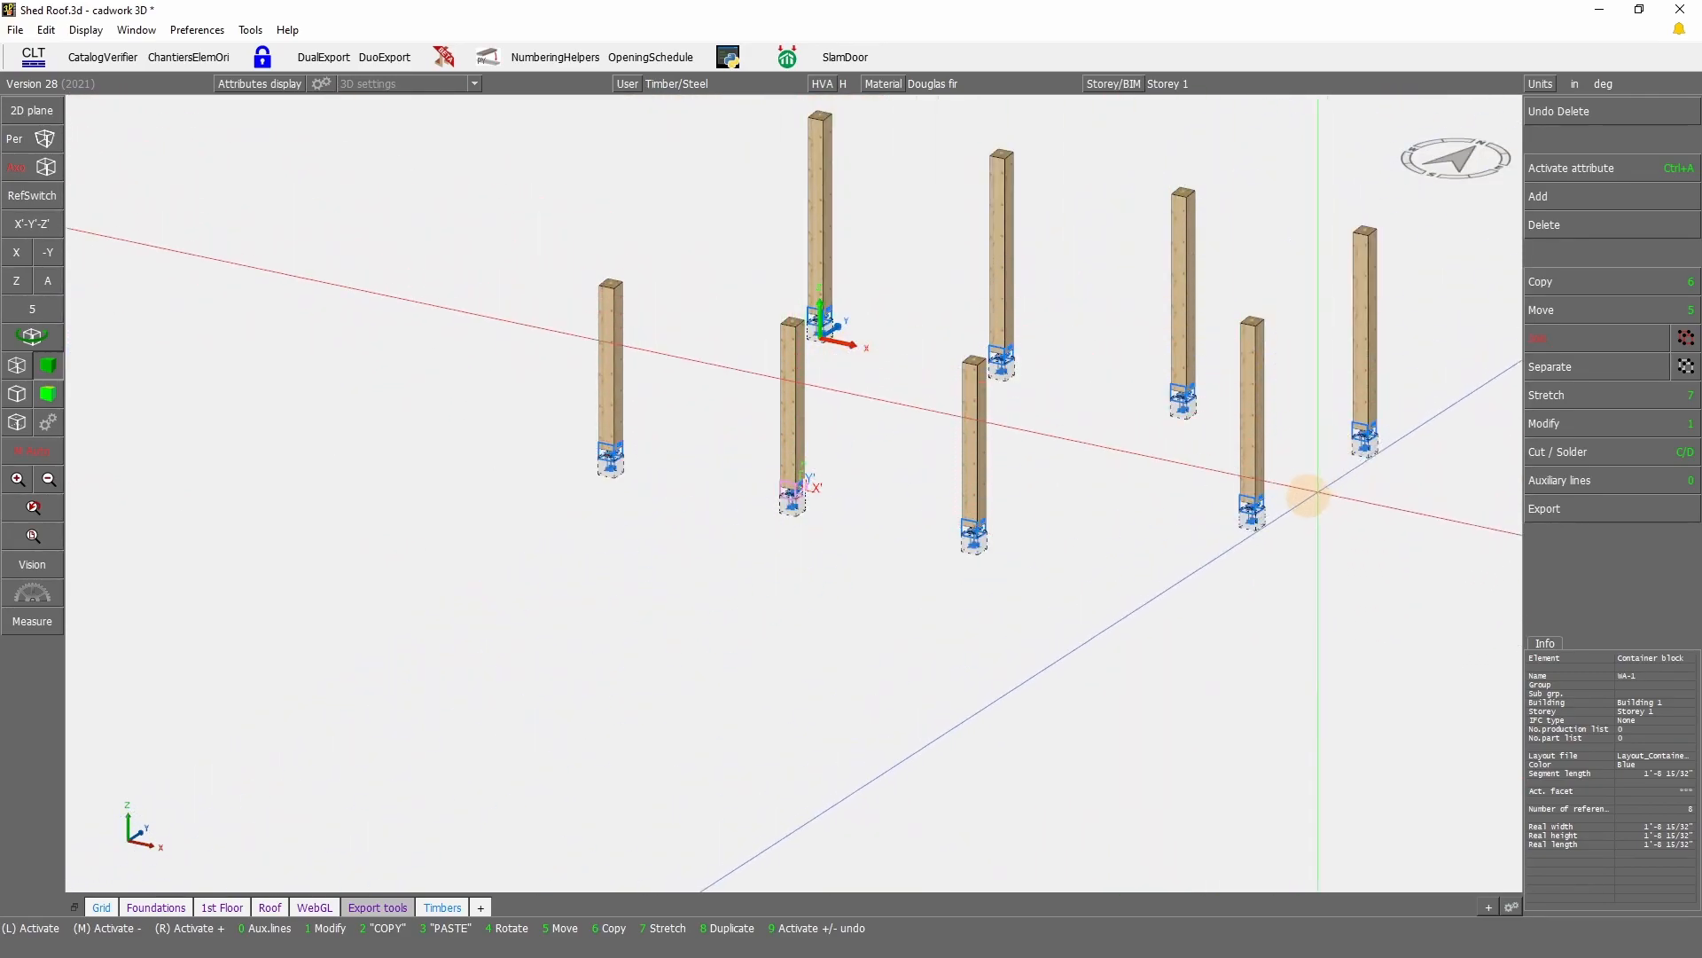
pyautogui.scroll(10, 812, 486)
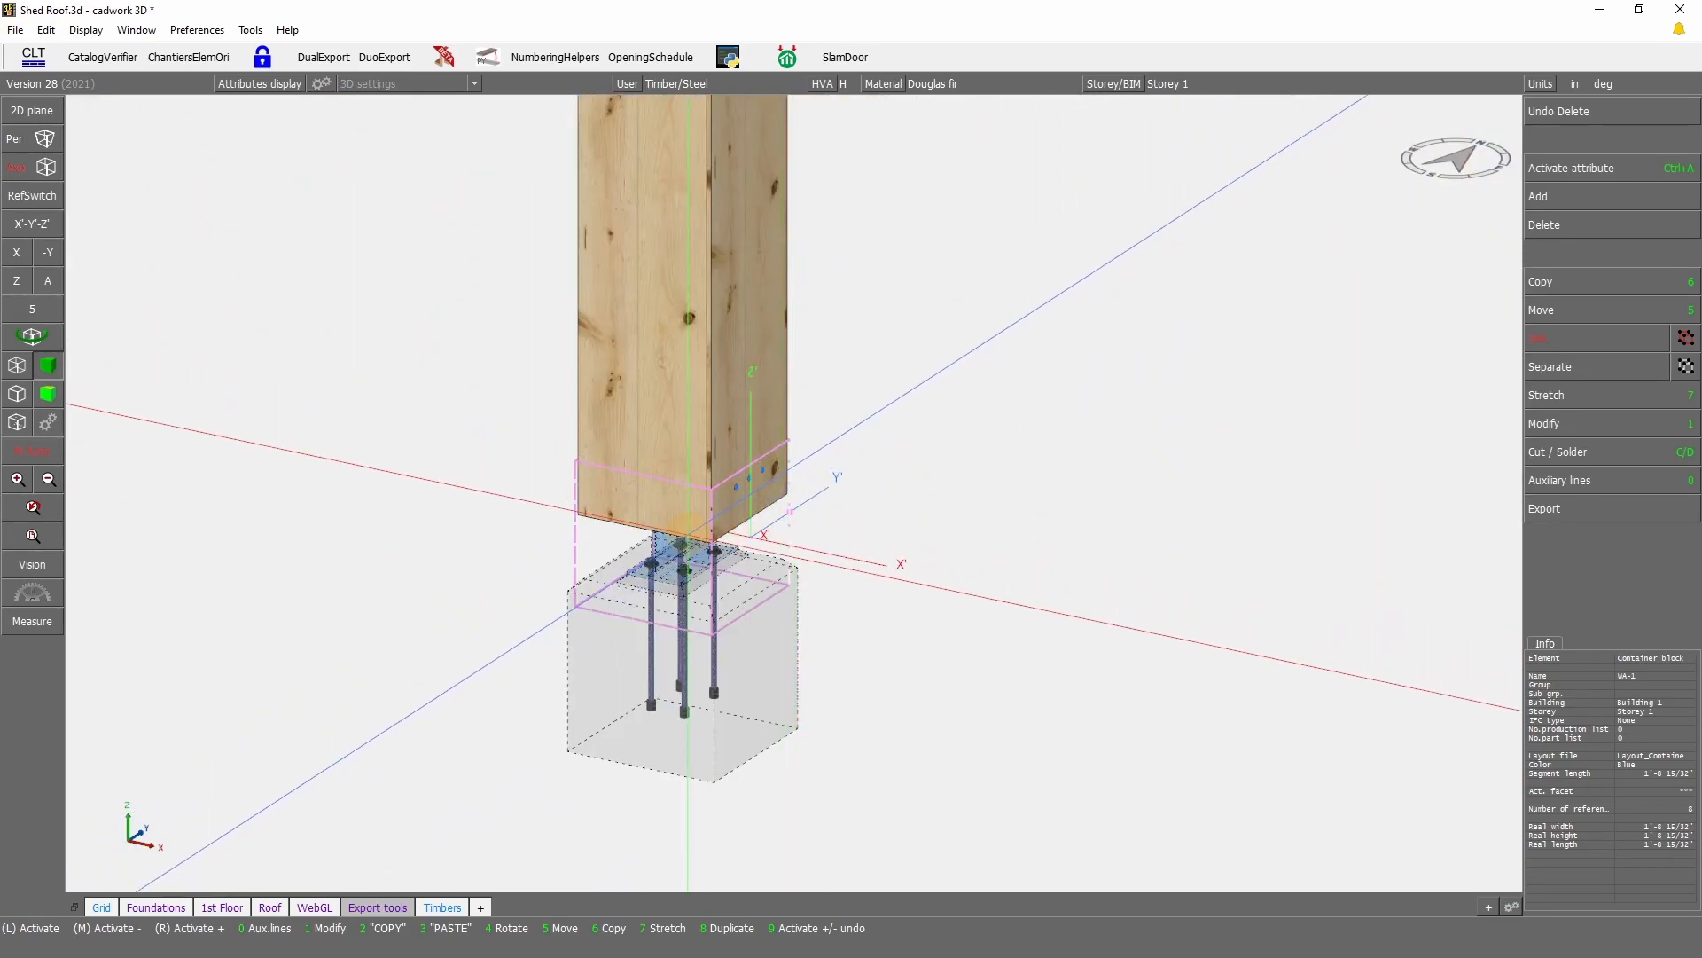
pyautogui.click(1322, 458)
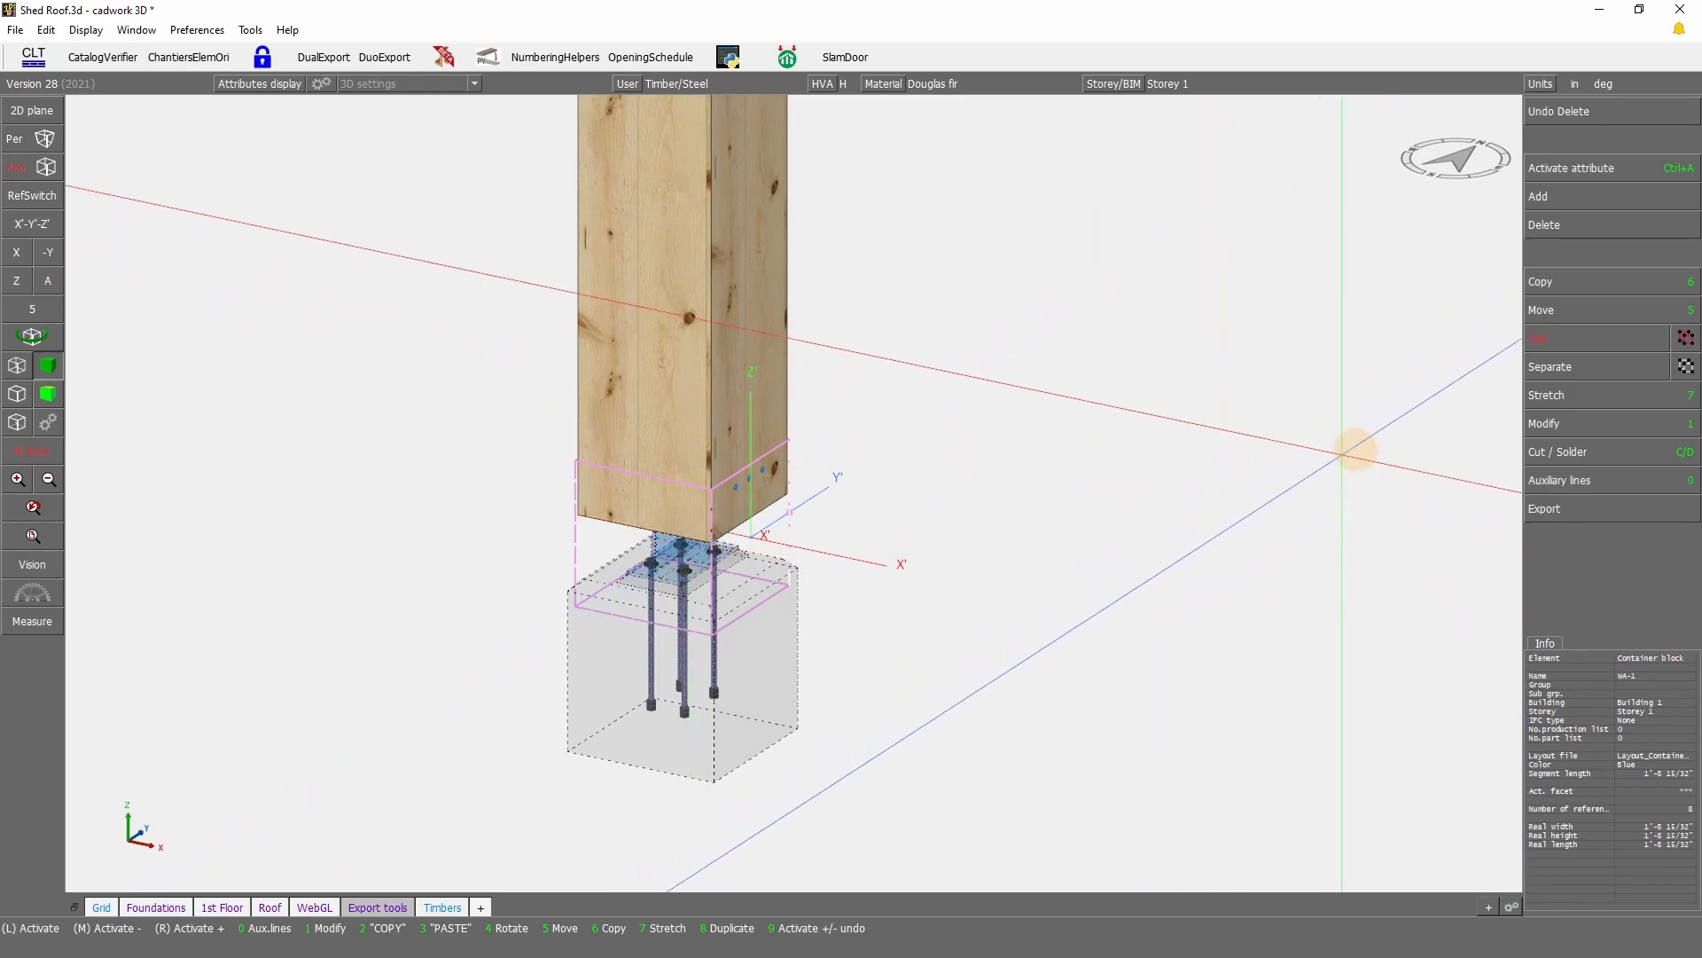
pyautogui.click(1555, 424)
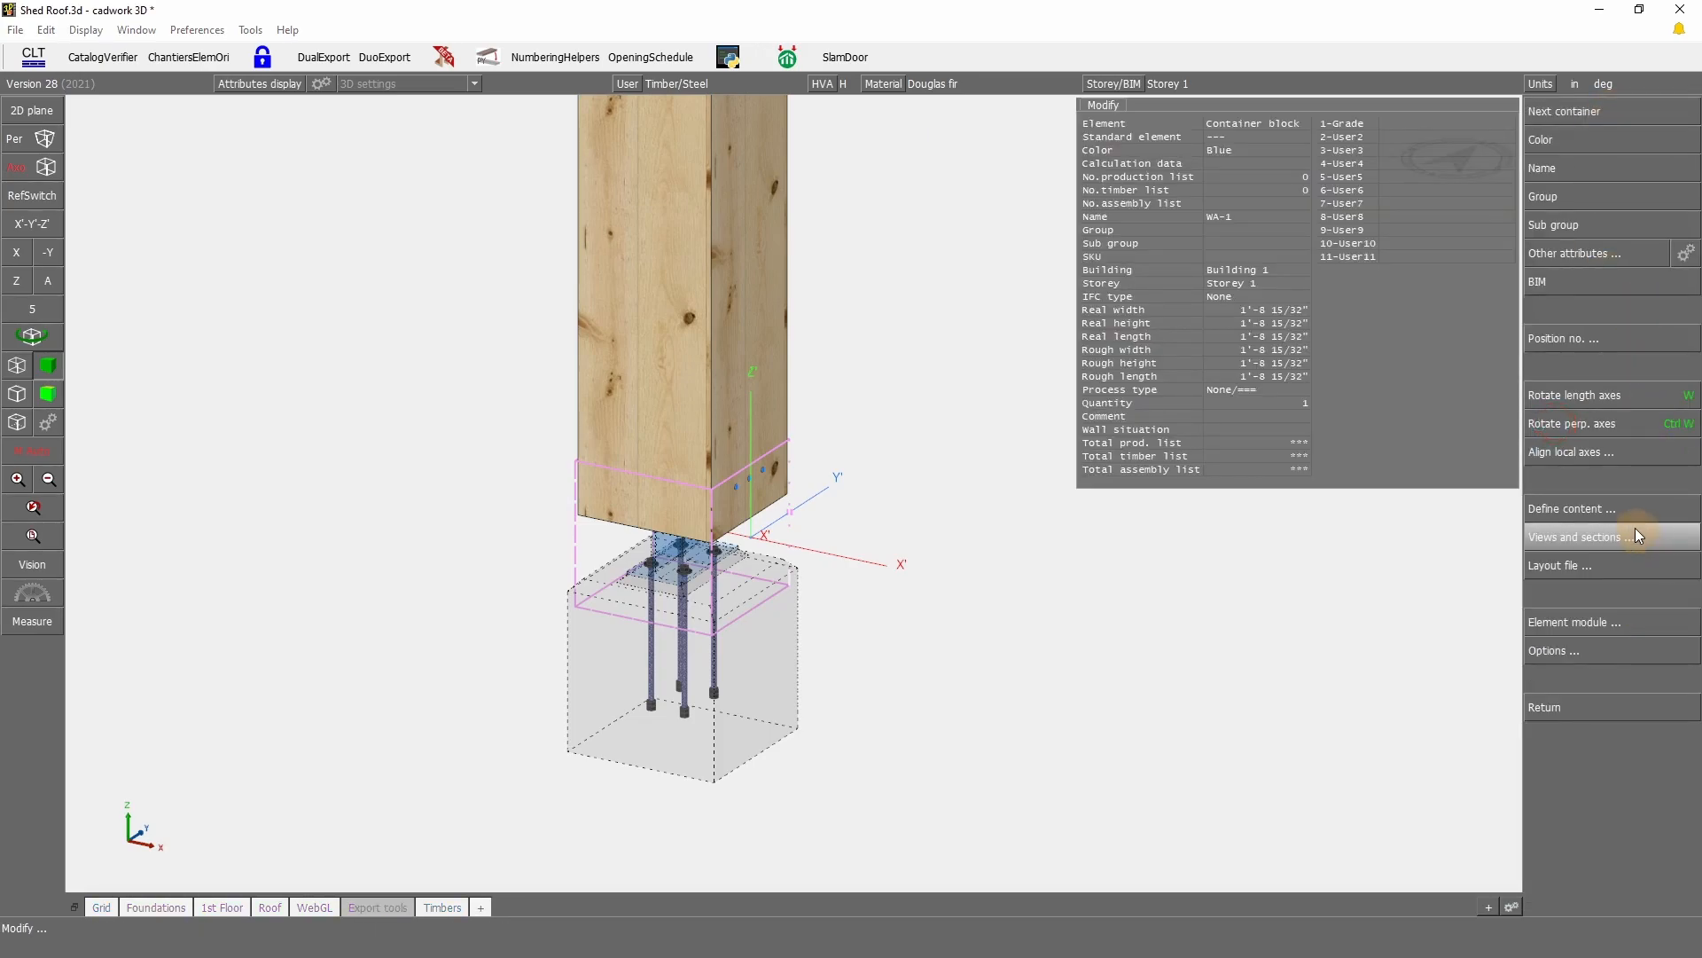
pyautogui.click(1623, 504)
pyautogui.click(1573, 168)
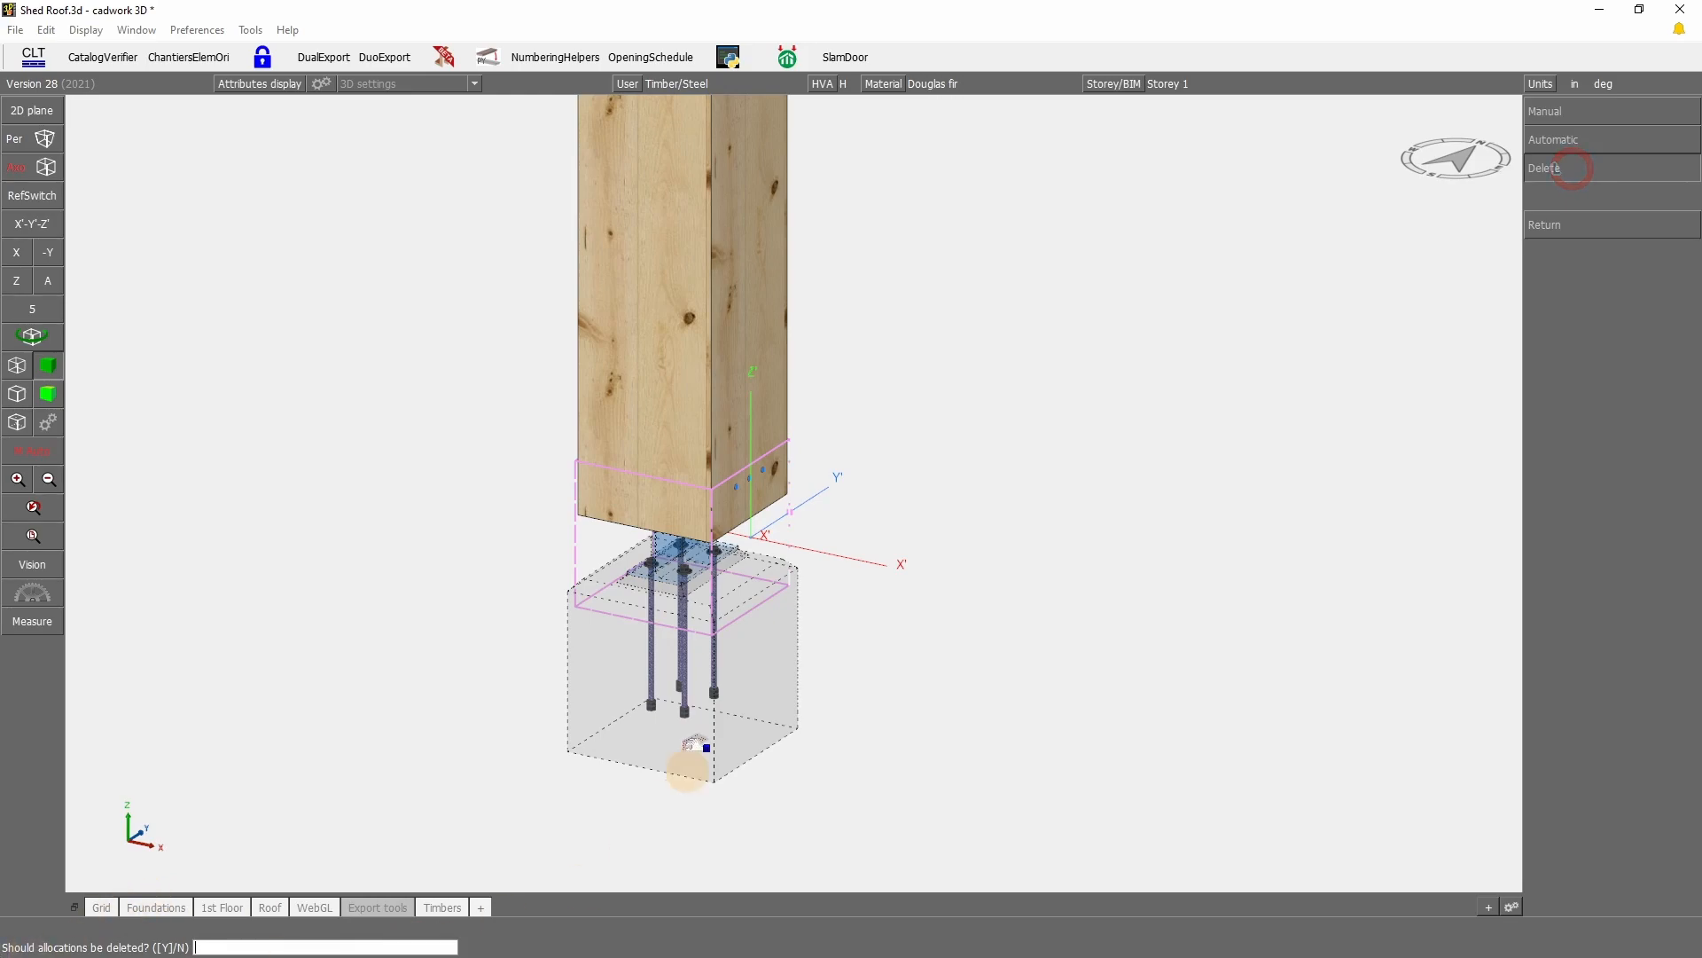
pyautogui.rightClick(695, 555)
pyautogui.rightClick(695, 567)
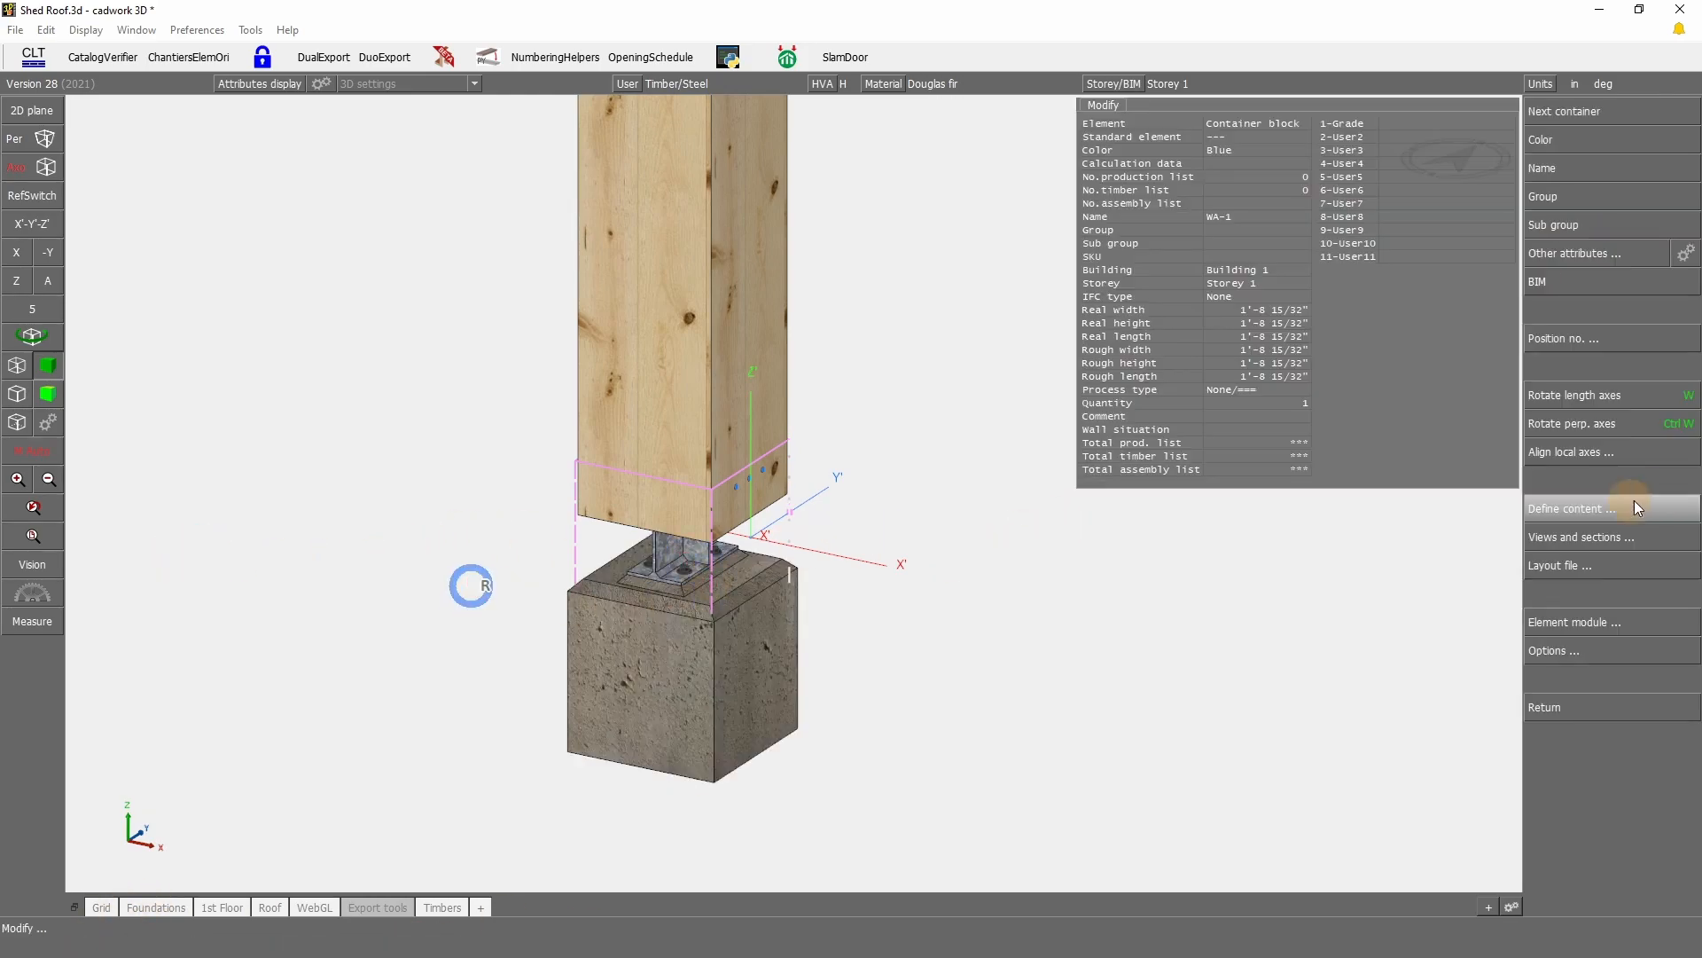
pyautogui.rightClick(1307, 600)
# Step: Examine the container blocks under the other posts and the original post's steel base, bolts and concrete footing from several angles
pyautogui.scroll(-6, 826, 521)
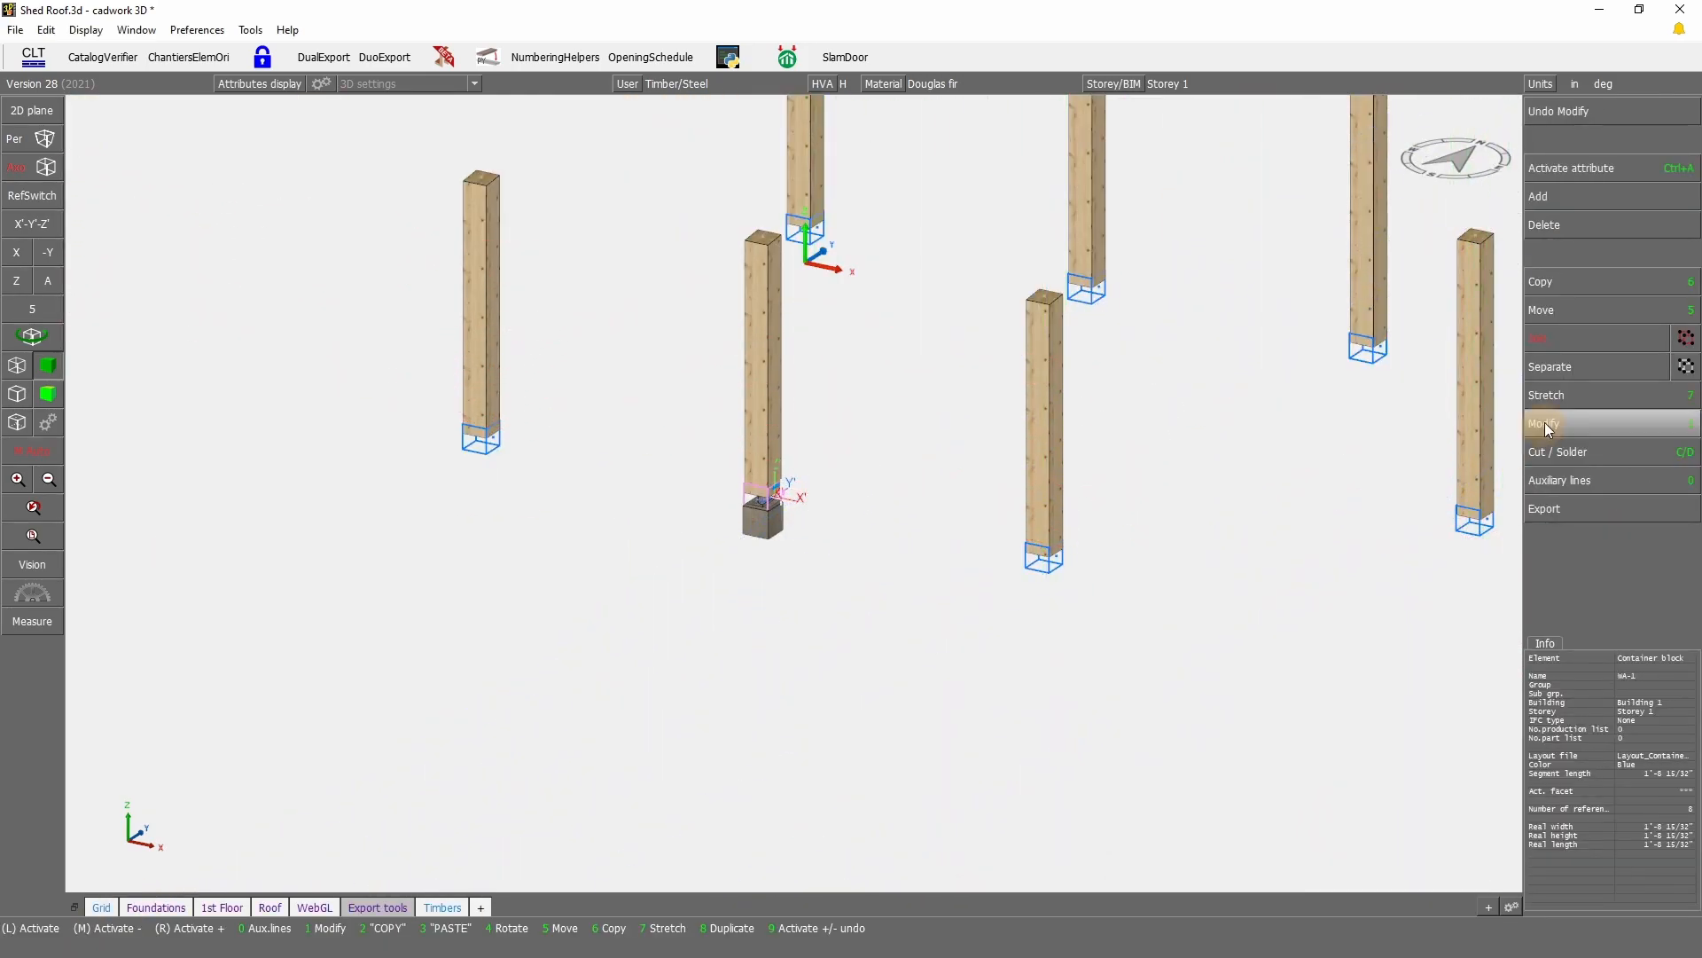
pyautogui.scroll(8, 783, 483)
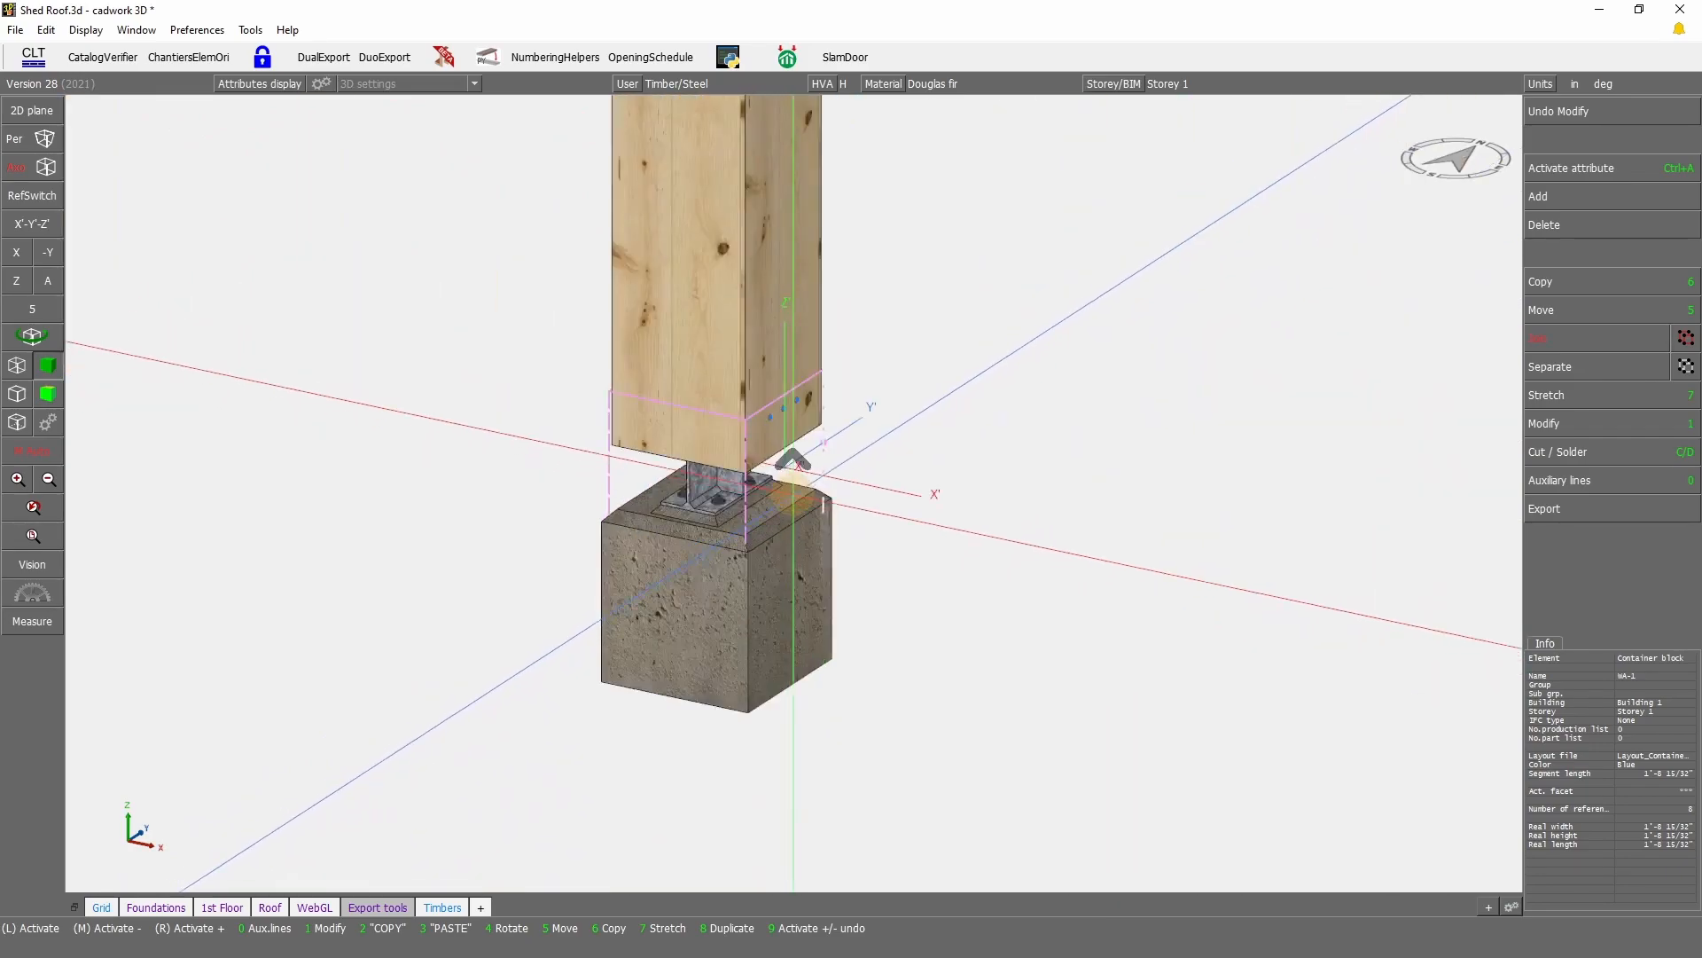
pyautogui.click(34, 342)
pyautogui.rightClick(796, 493)
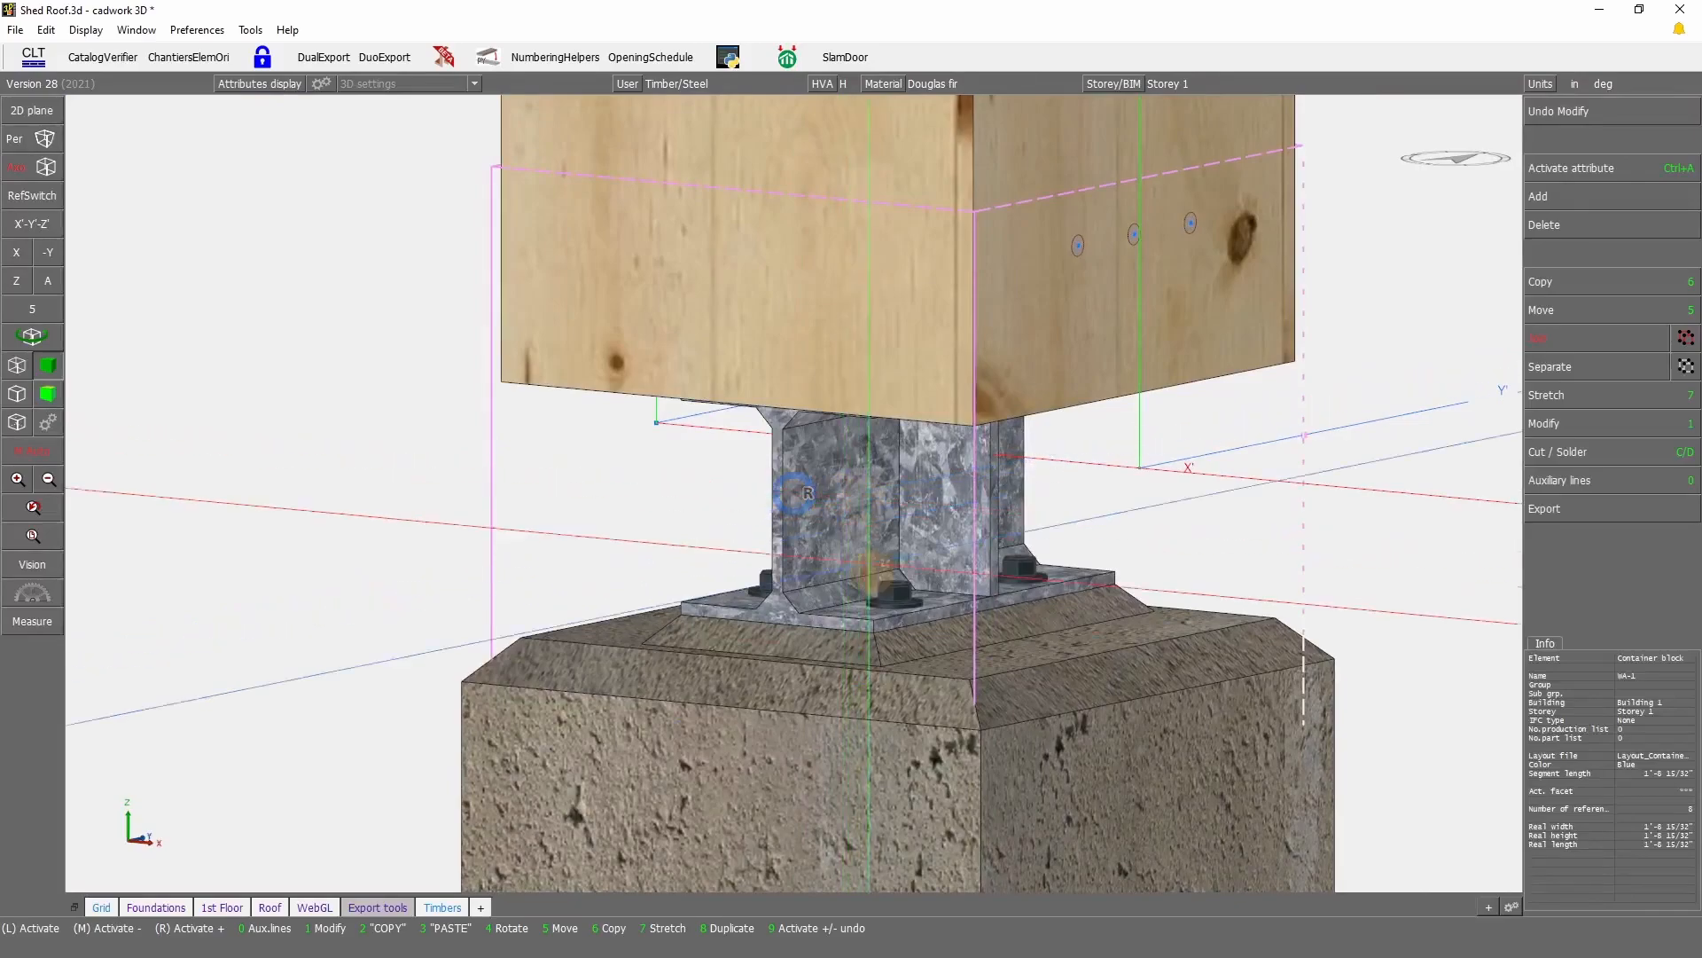
pyautogui.scroll(-3, 369, 407)
pyautogui.scroll(6, 181, 474)
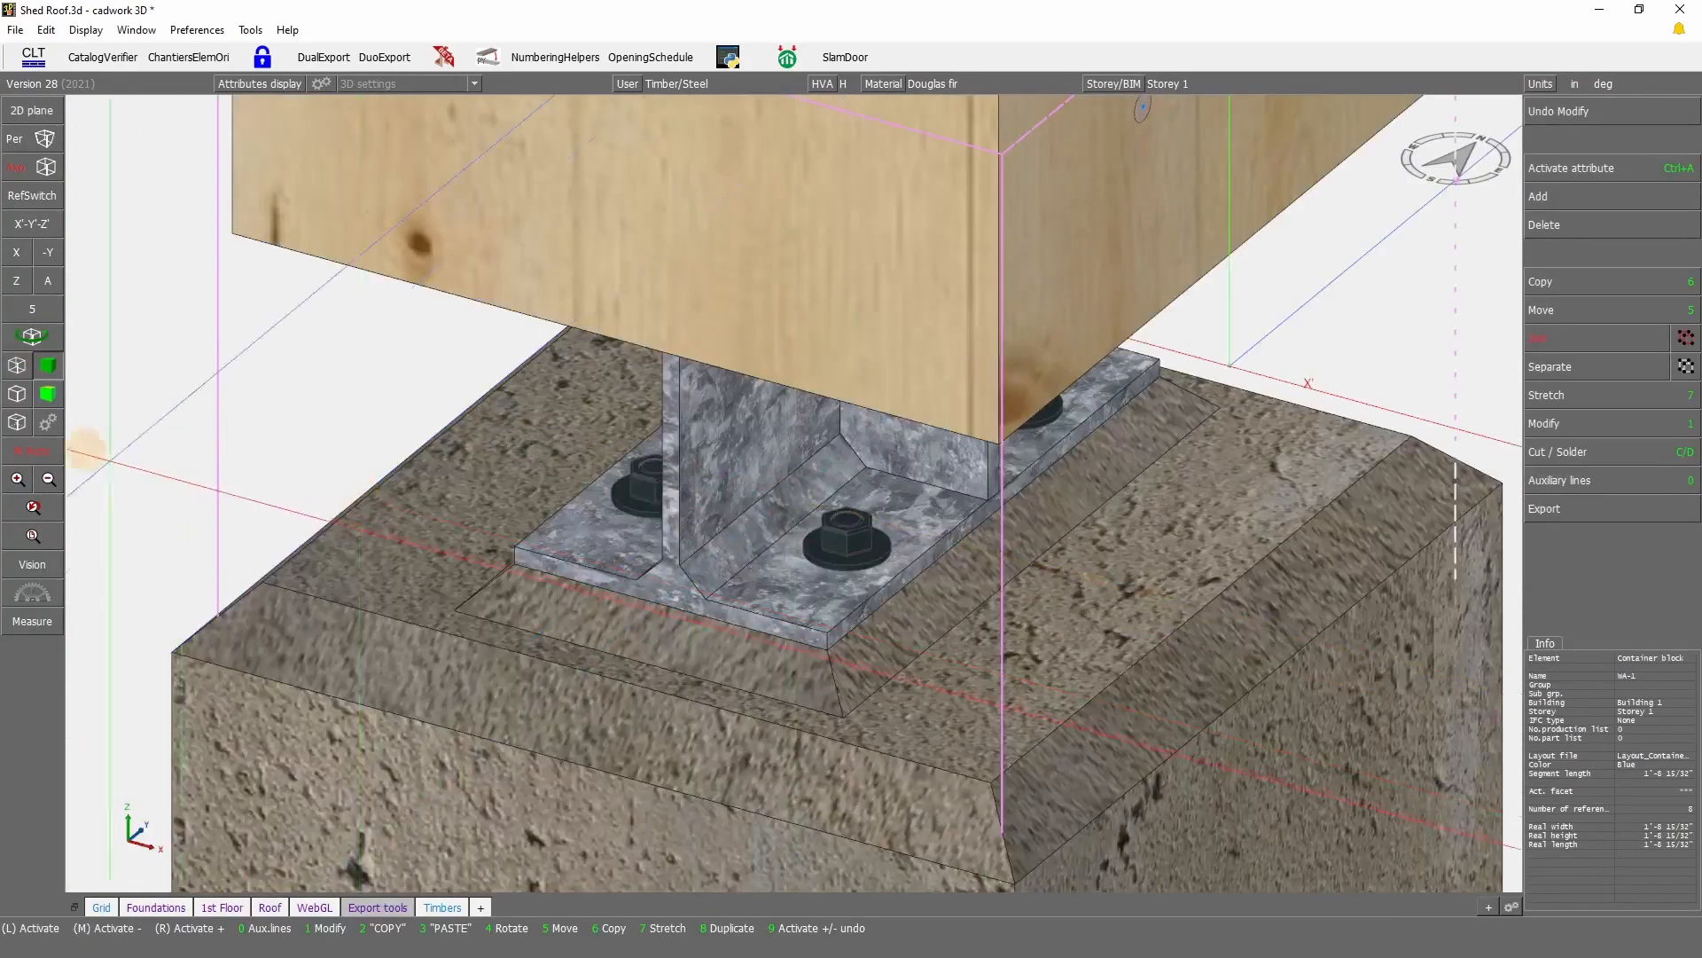
pyautogui.click(27, 337)
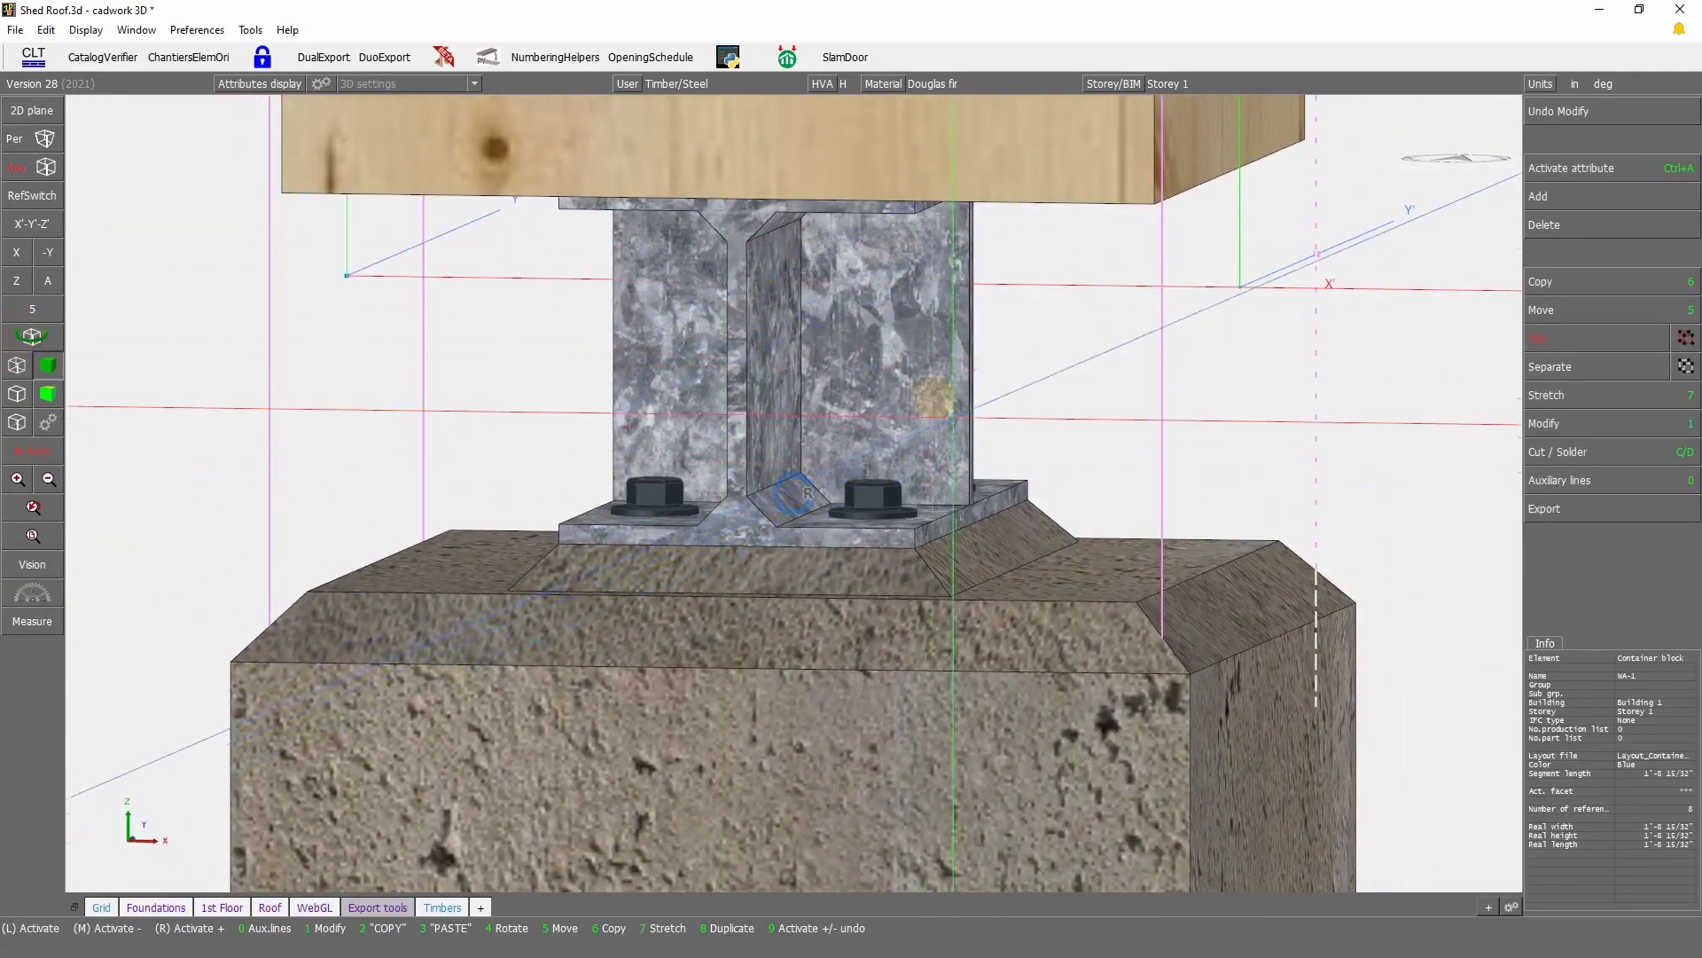
pyautogui.click(29, 343)
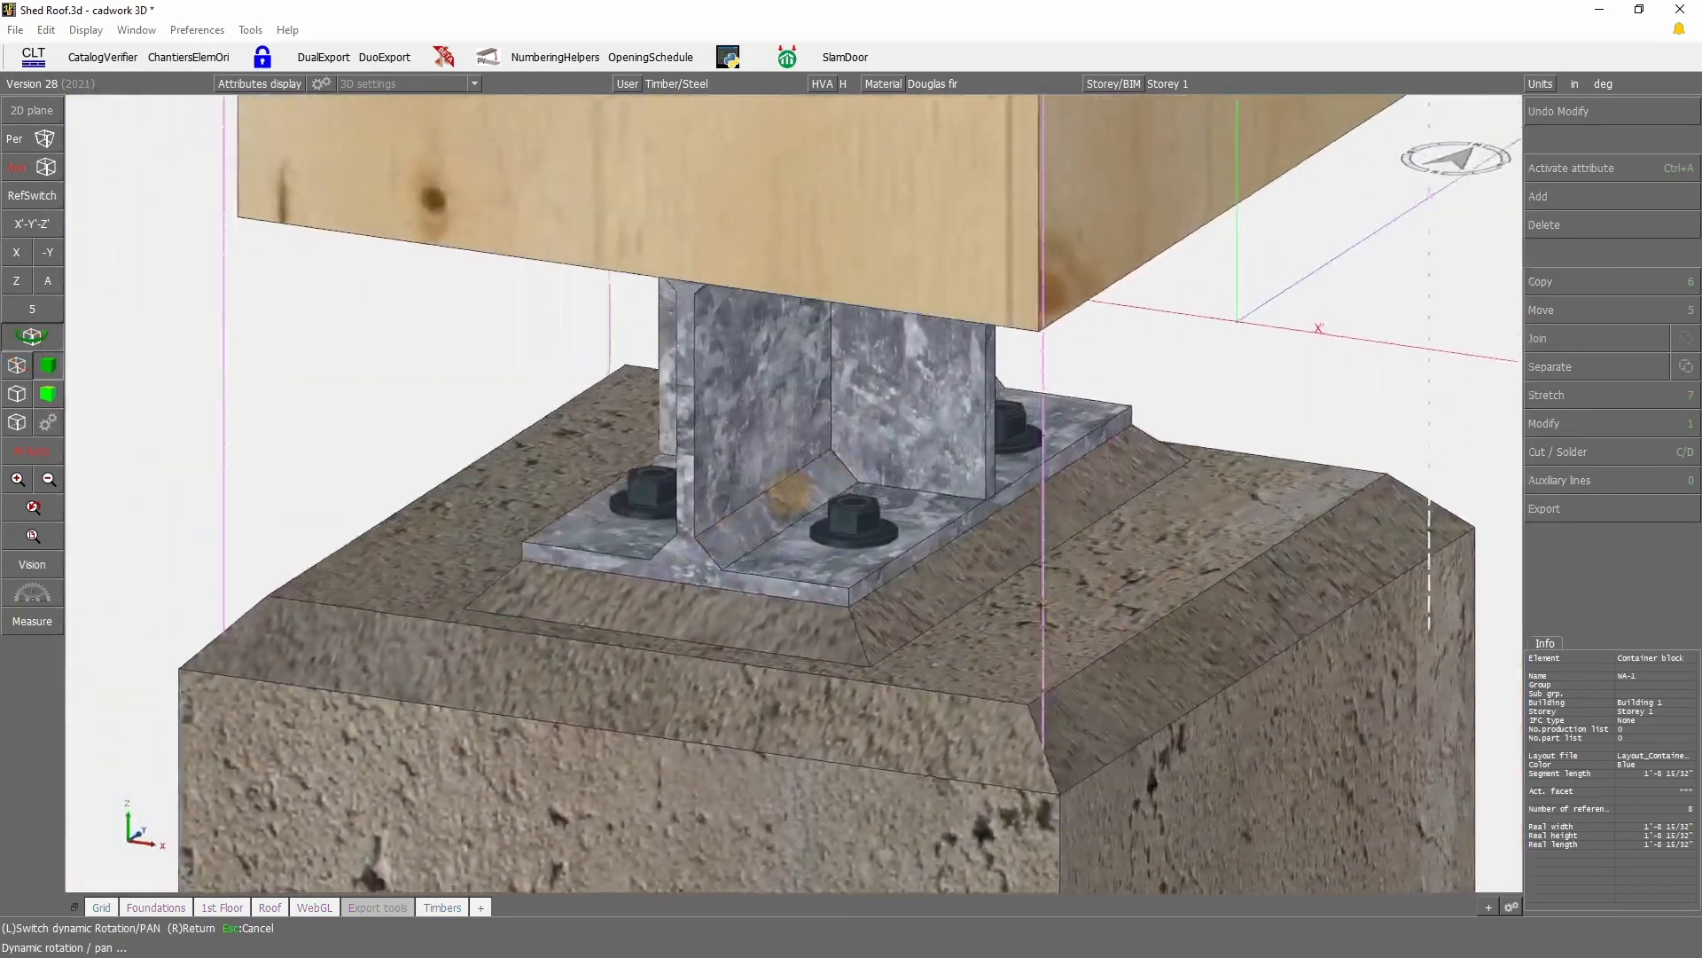
pyautogui.rightClick(809, 498)
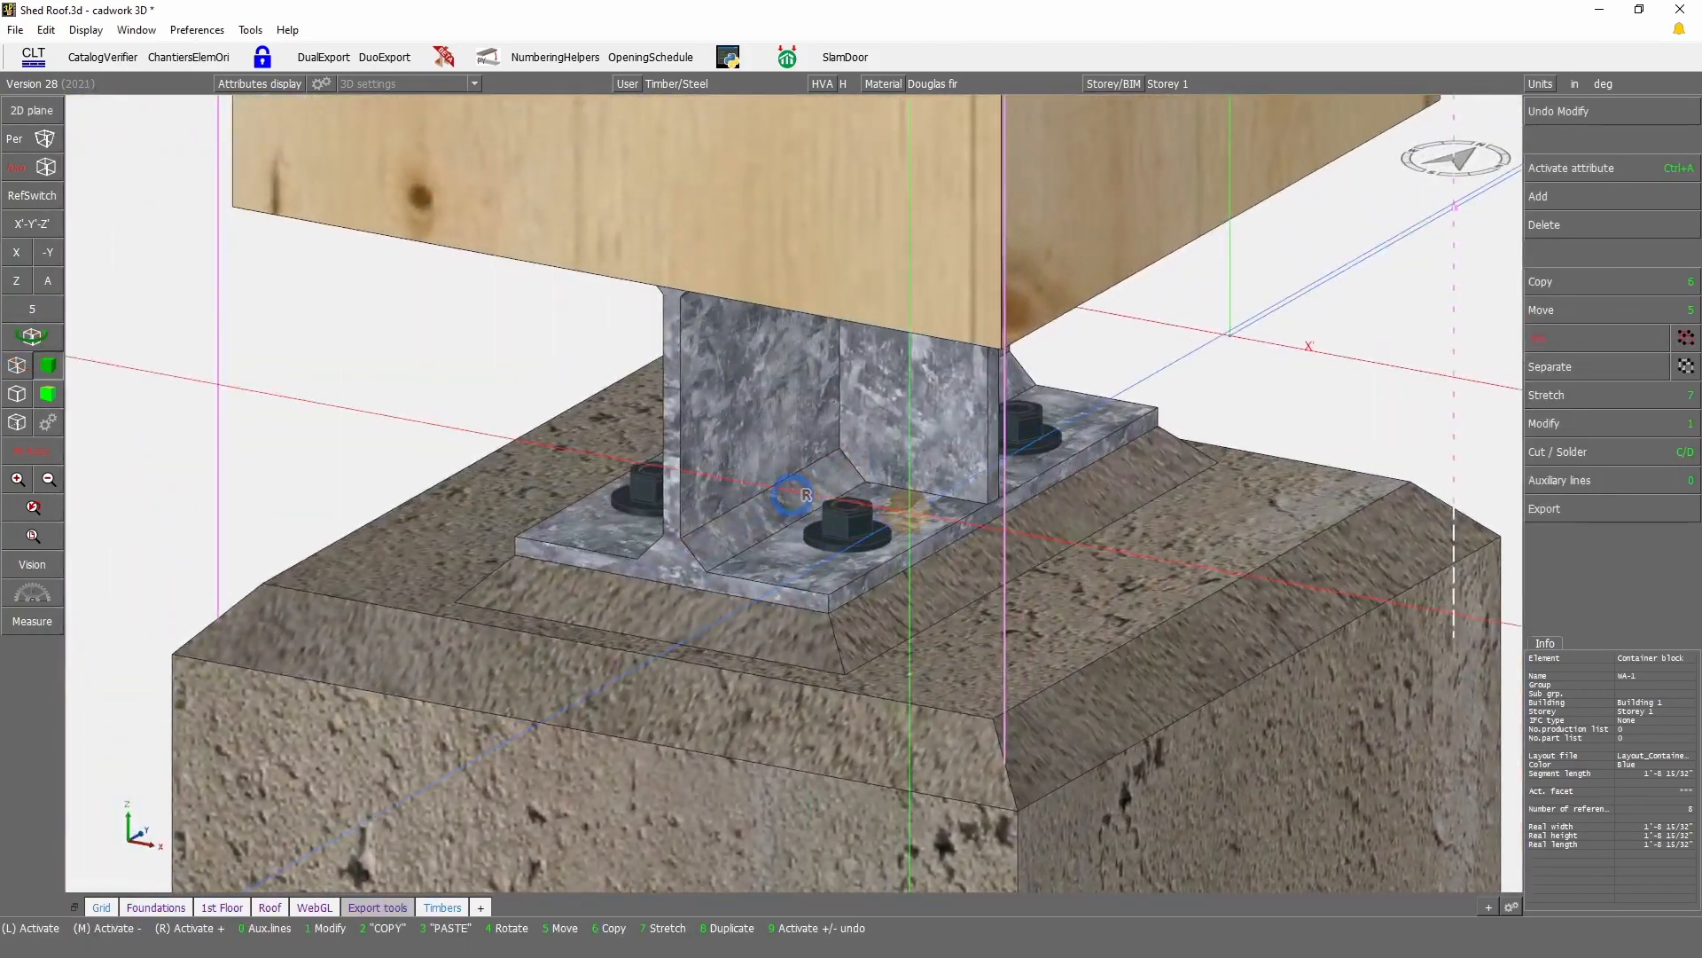
pyautogui.scroll(-6, 763, 488)
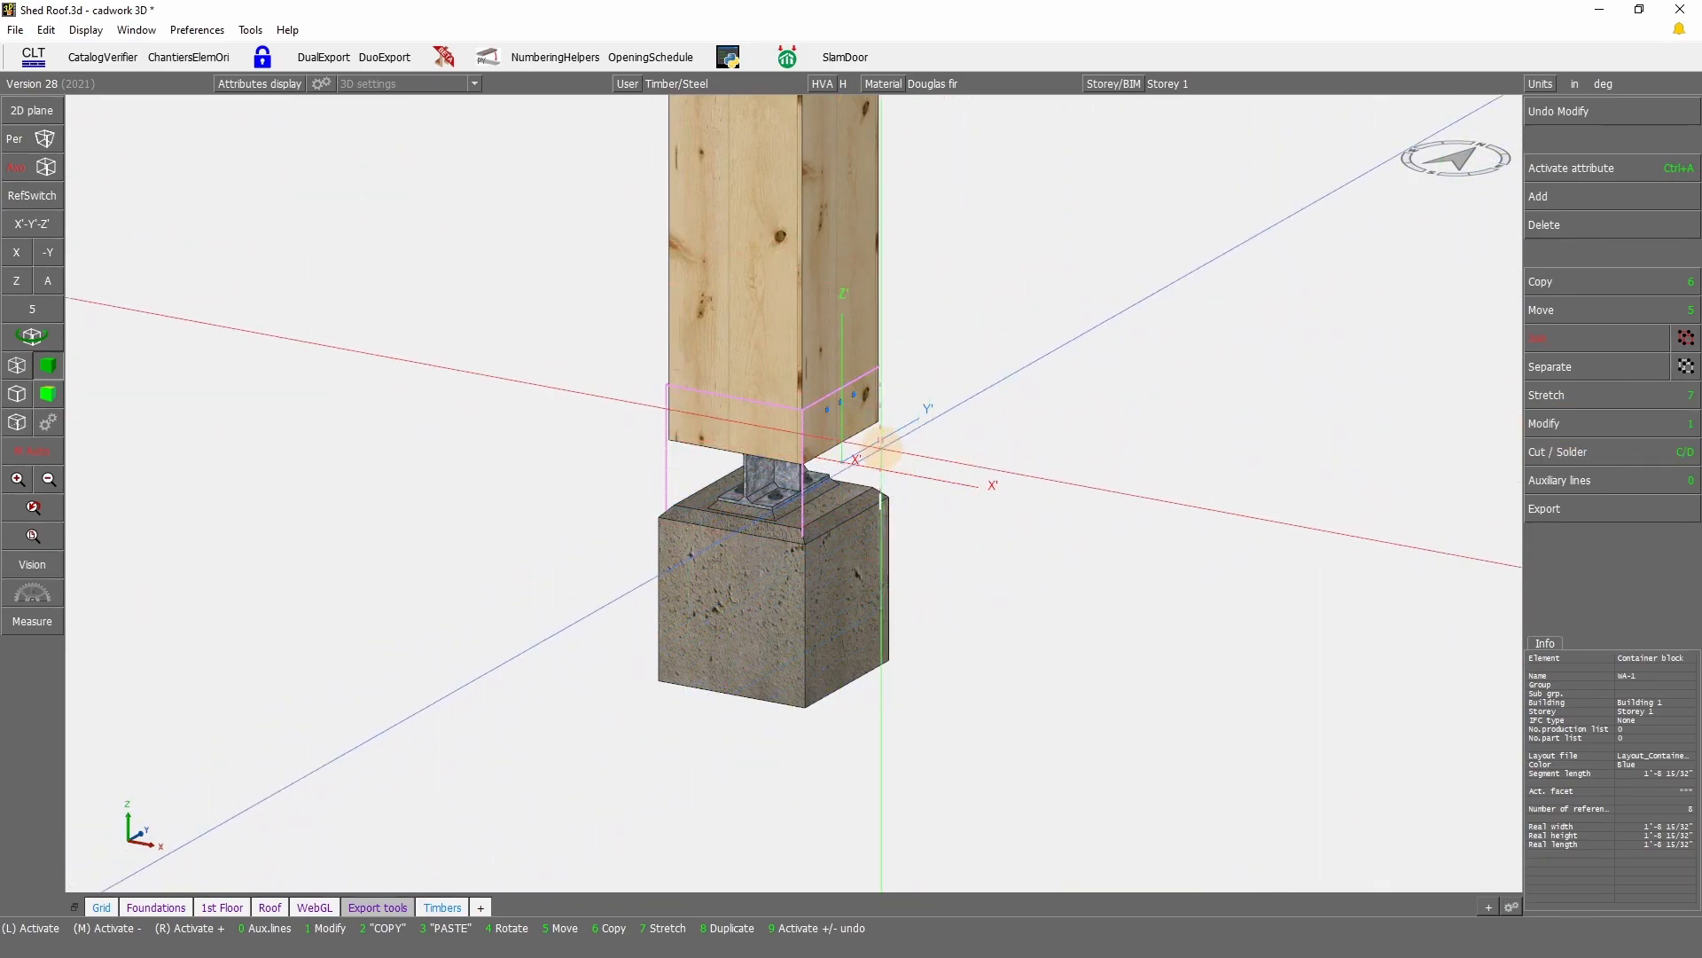
# Step: Redefine the content of container block WA-1 manually by window-selecting the base elements beneath the original post
pyautogui.click(1601, 424)
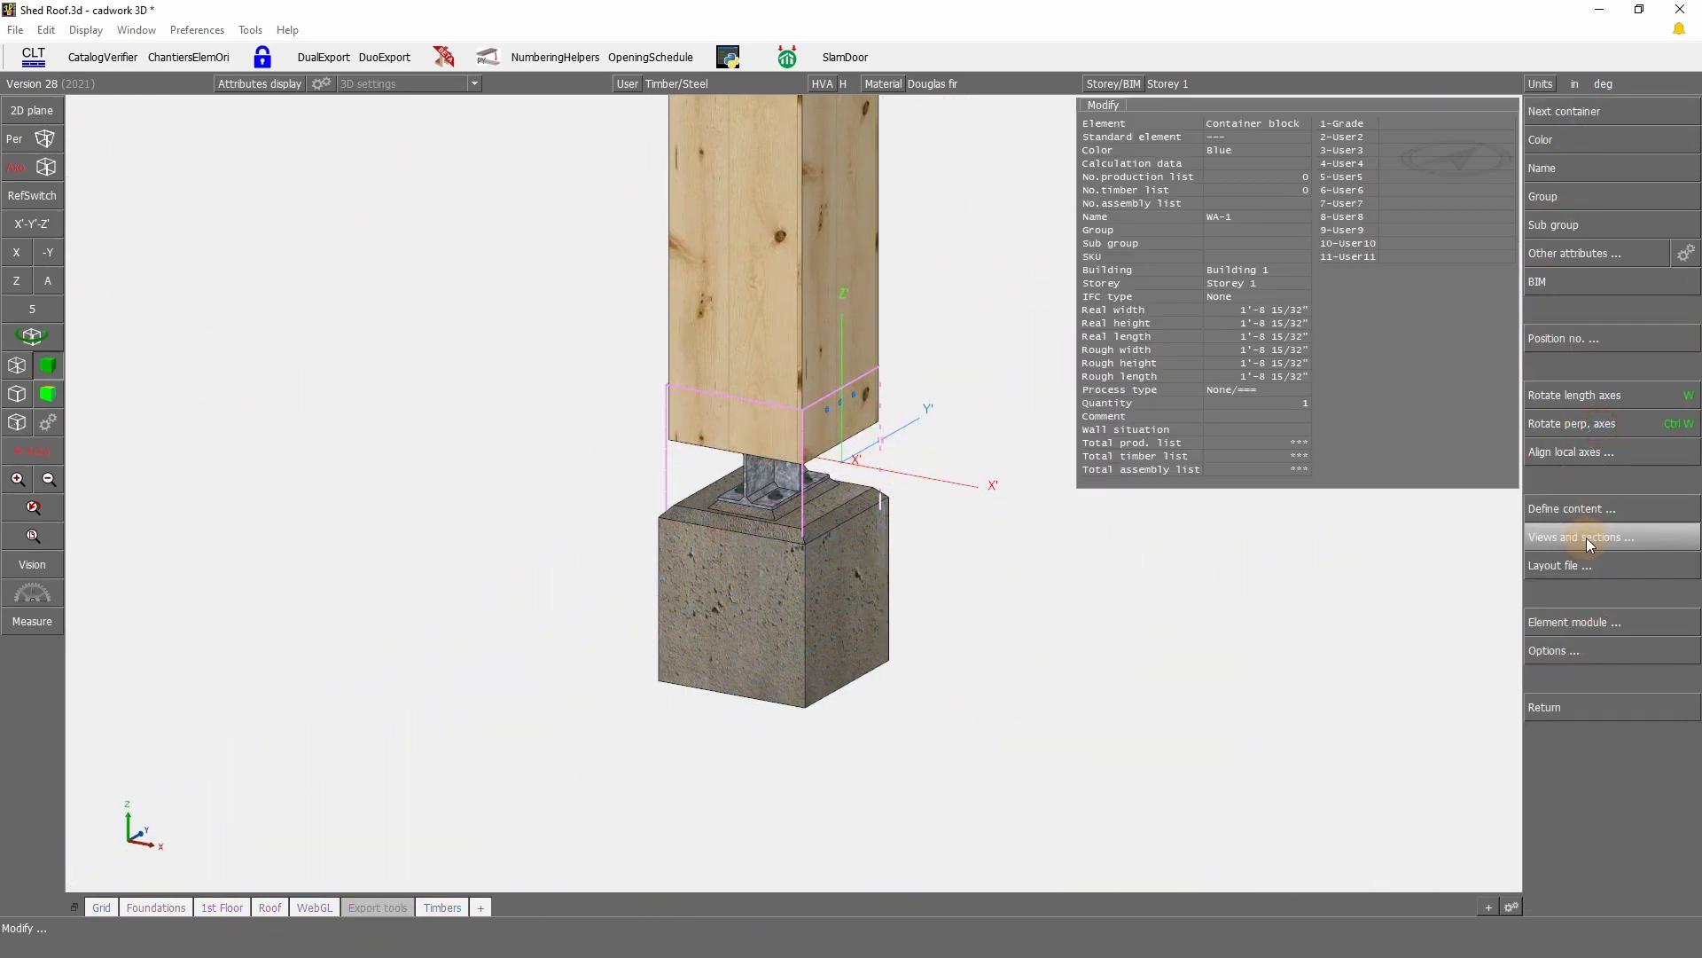
pyautogui.click(1588, 513)
pyautogui.click(1578, 122)
pyautogui.moveTo(517, 826); pyautogui.dragTo(973, 307)
pyautogui.rightClick(1126, 476)
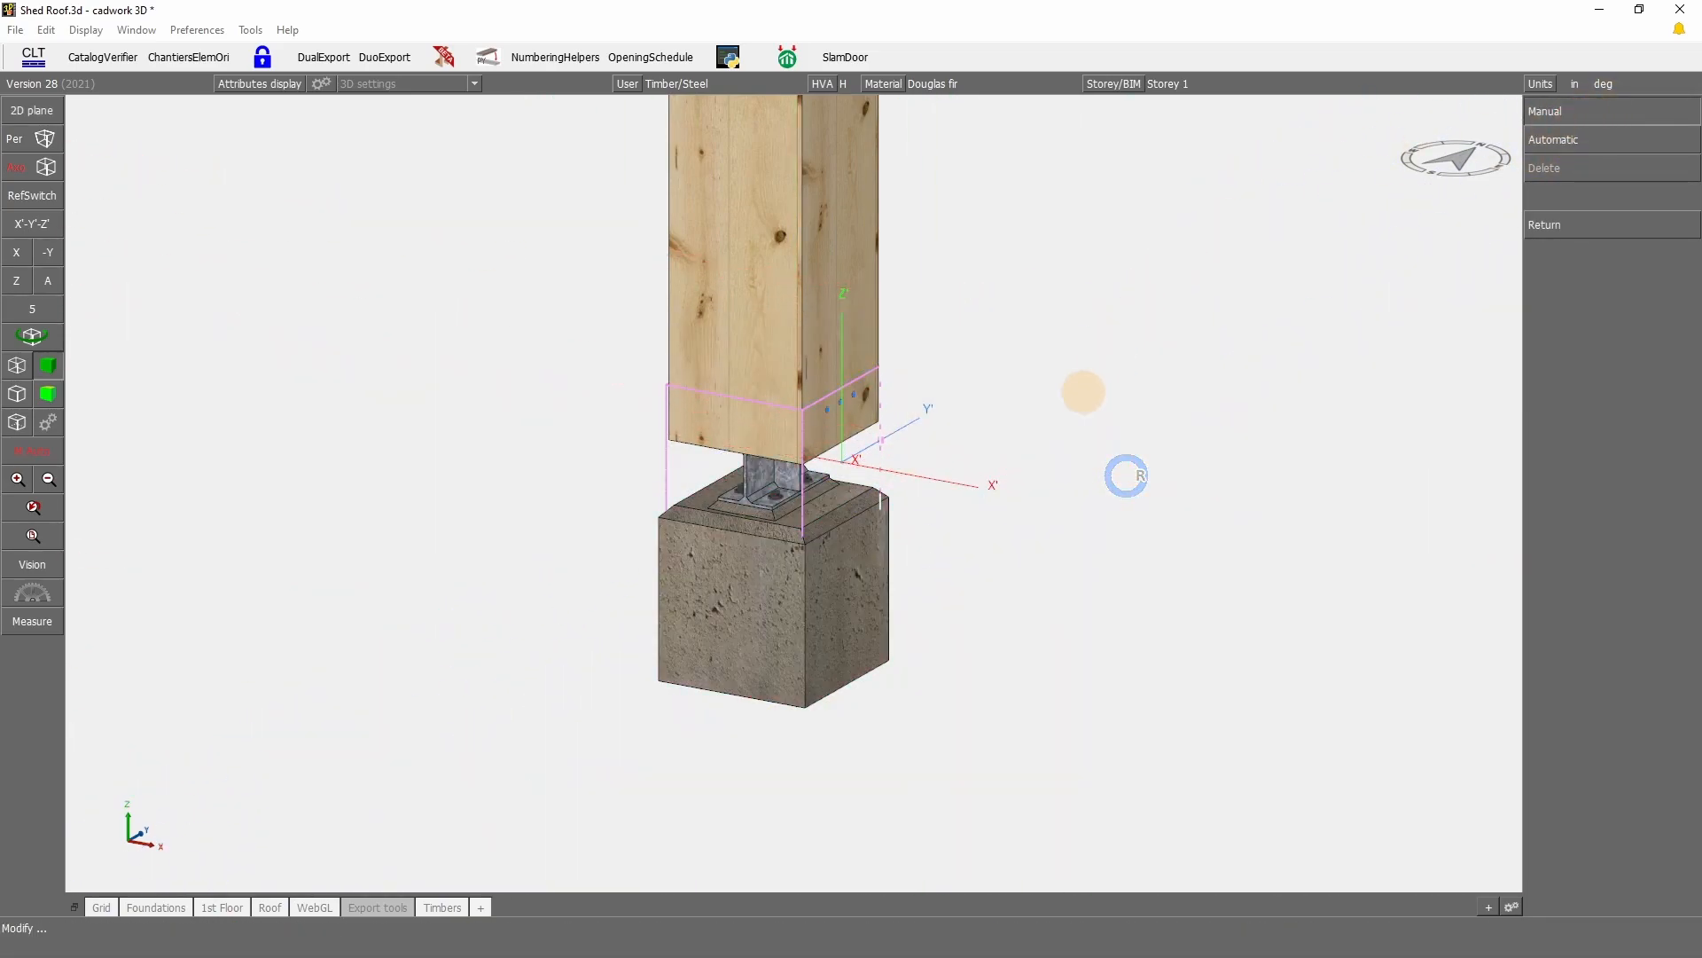
pyautogui.rightClick(950, 512)
pyautogui.rightClick(1612, 512)
pyautogui.scroll(-6, 778, 488)
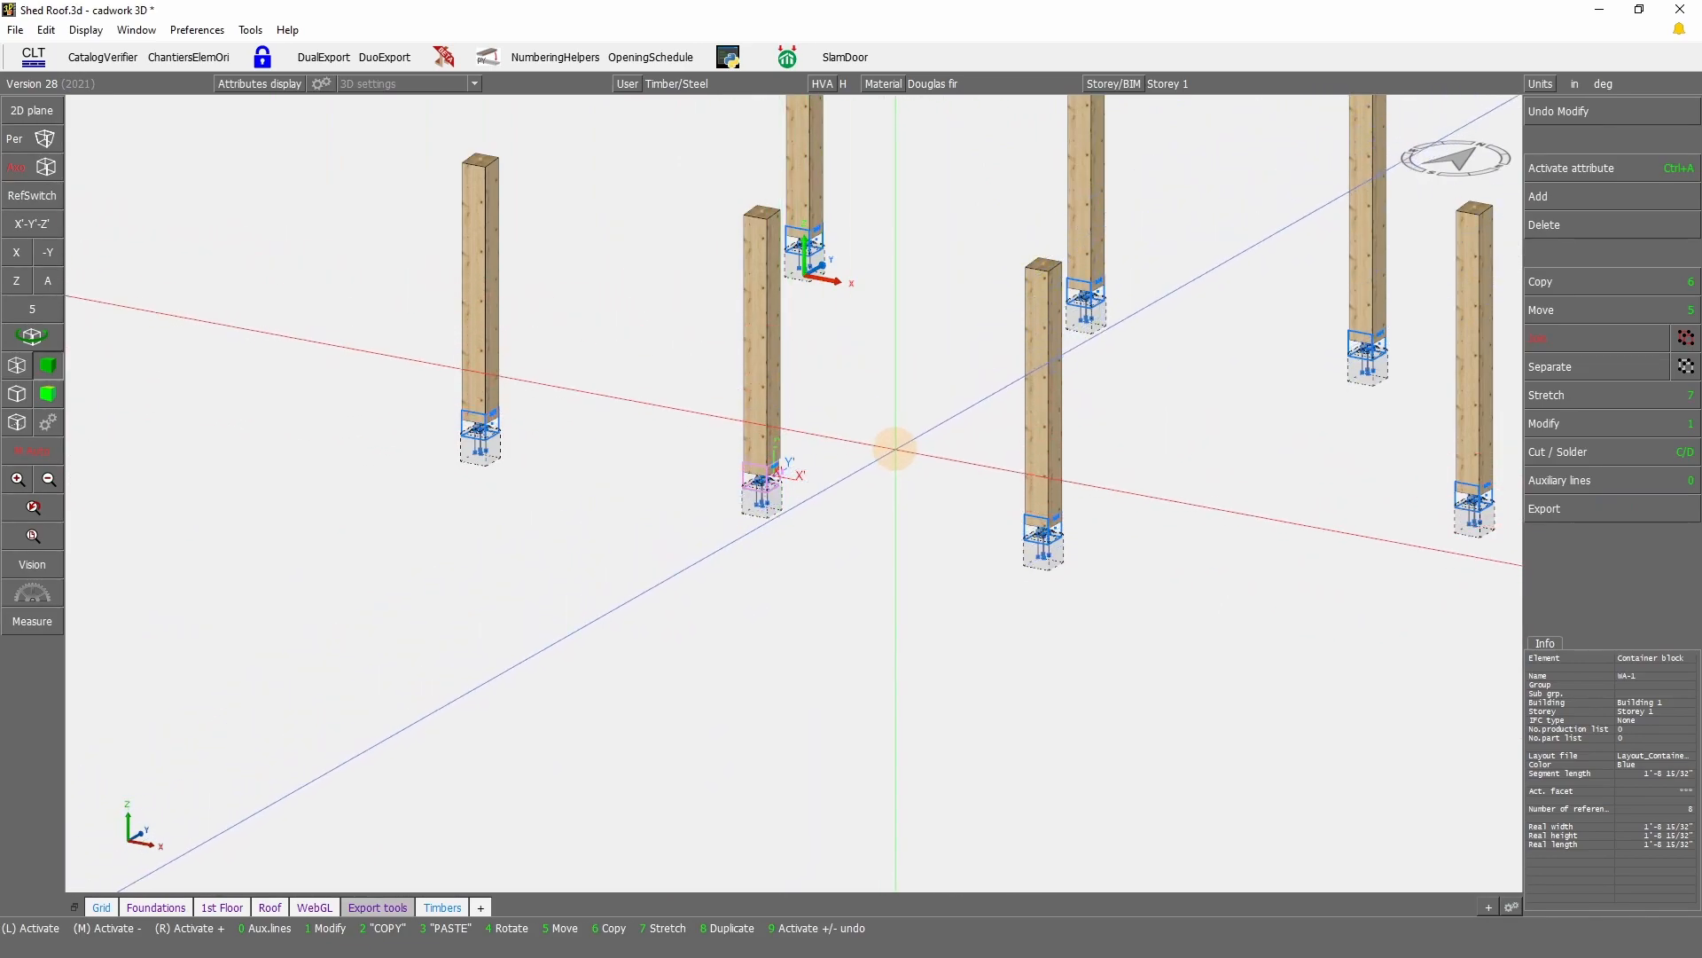
# Step: Select the container block under the original post, extend the selection to all matching container blocks by attribute, and clear it
pyautogui.click(916, 429)
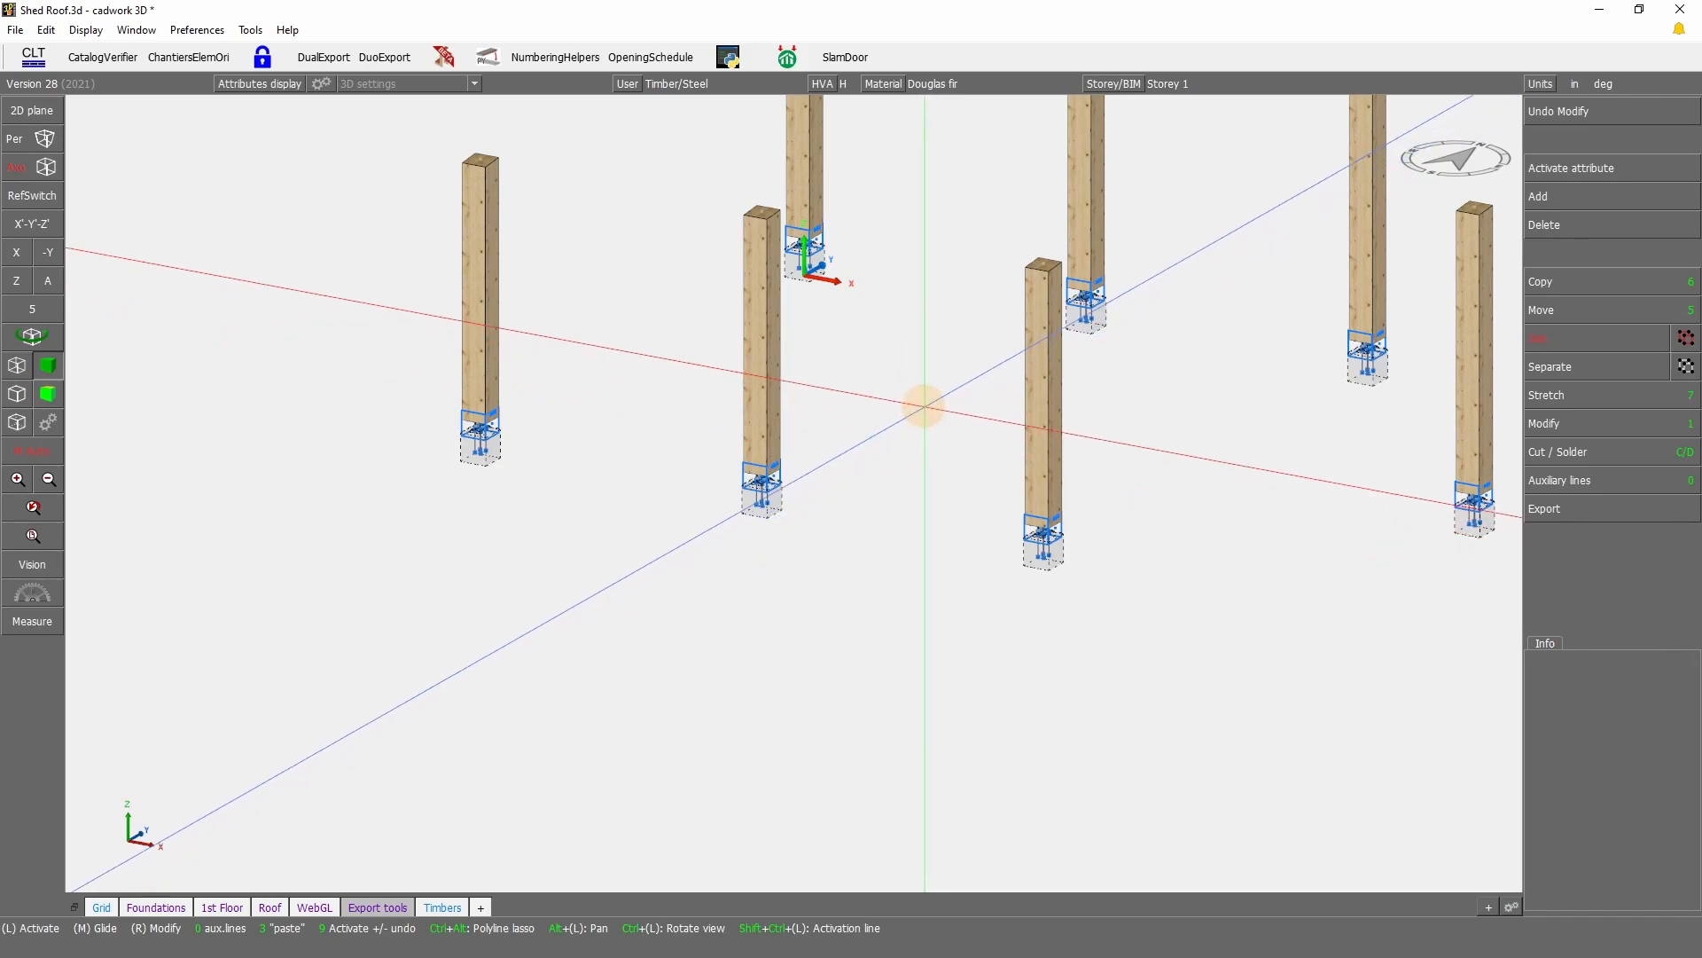
pyautogui.scroll(5, 789, 470)
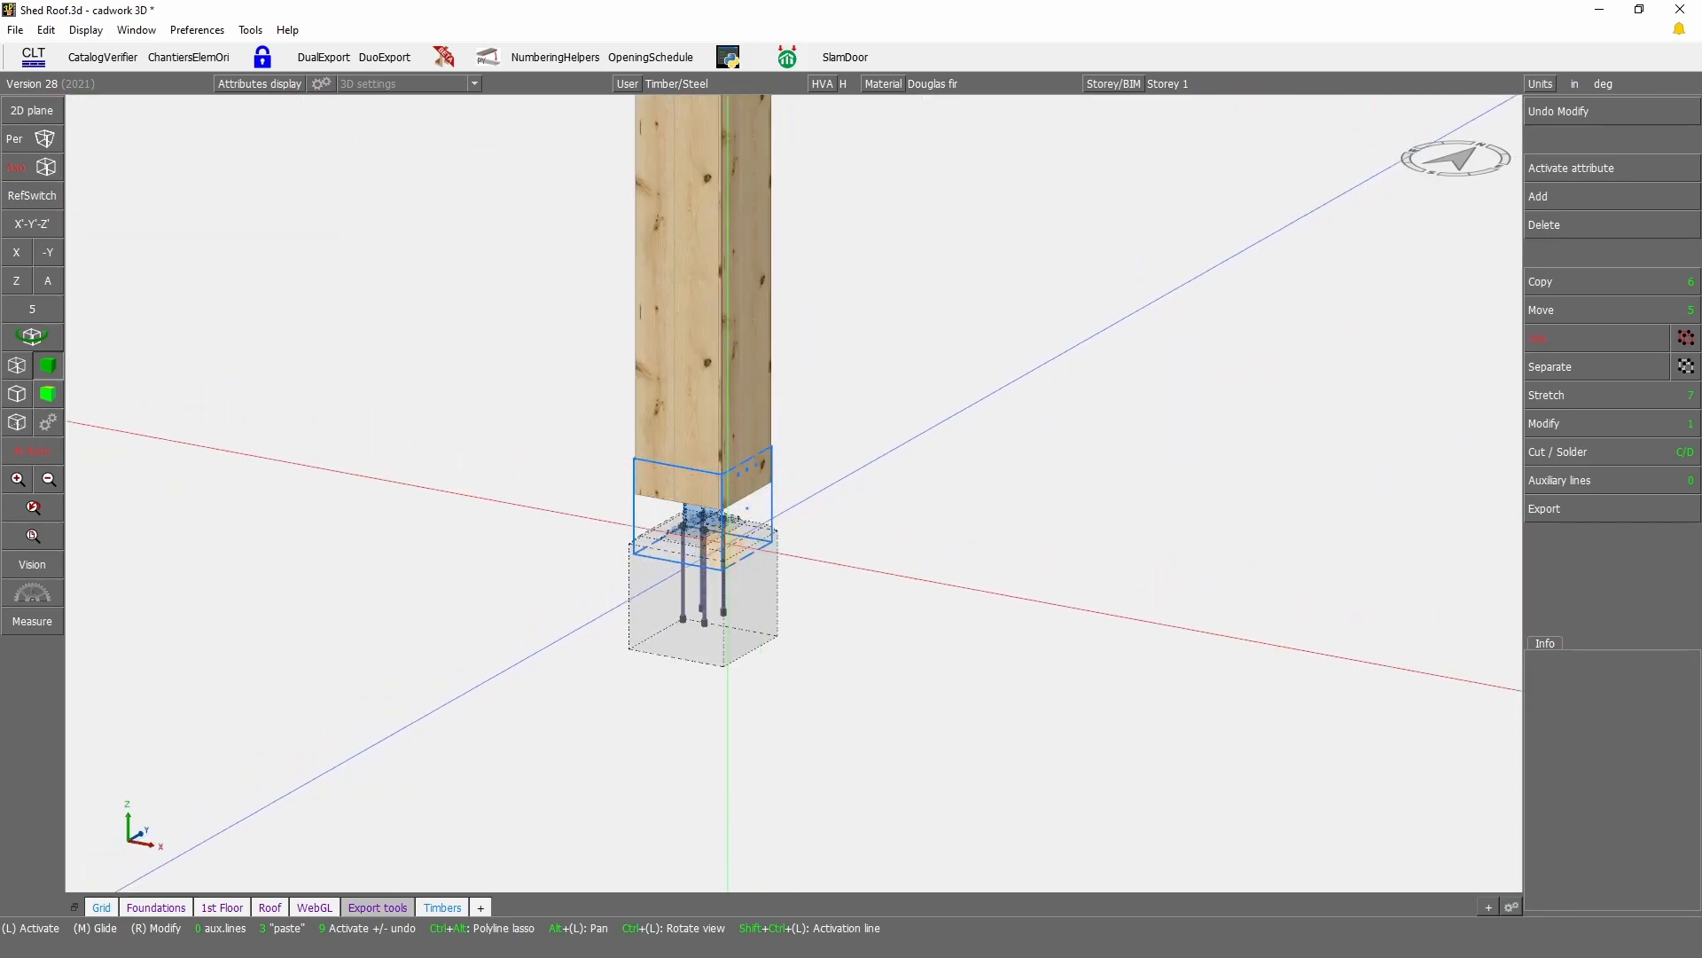
pyautogui.click(772, 502)
pyautogui.scroll(-5, 890, 525)
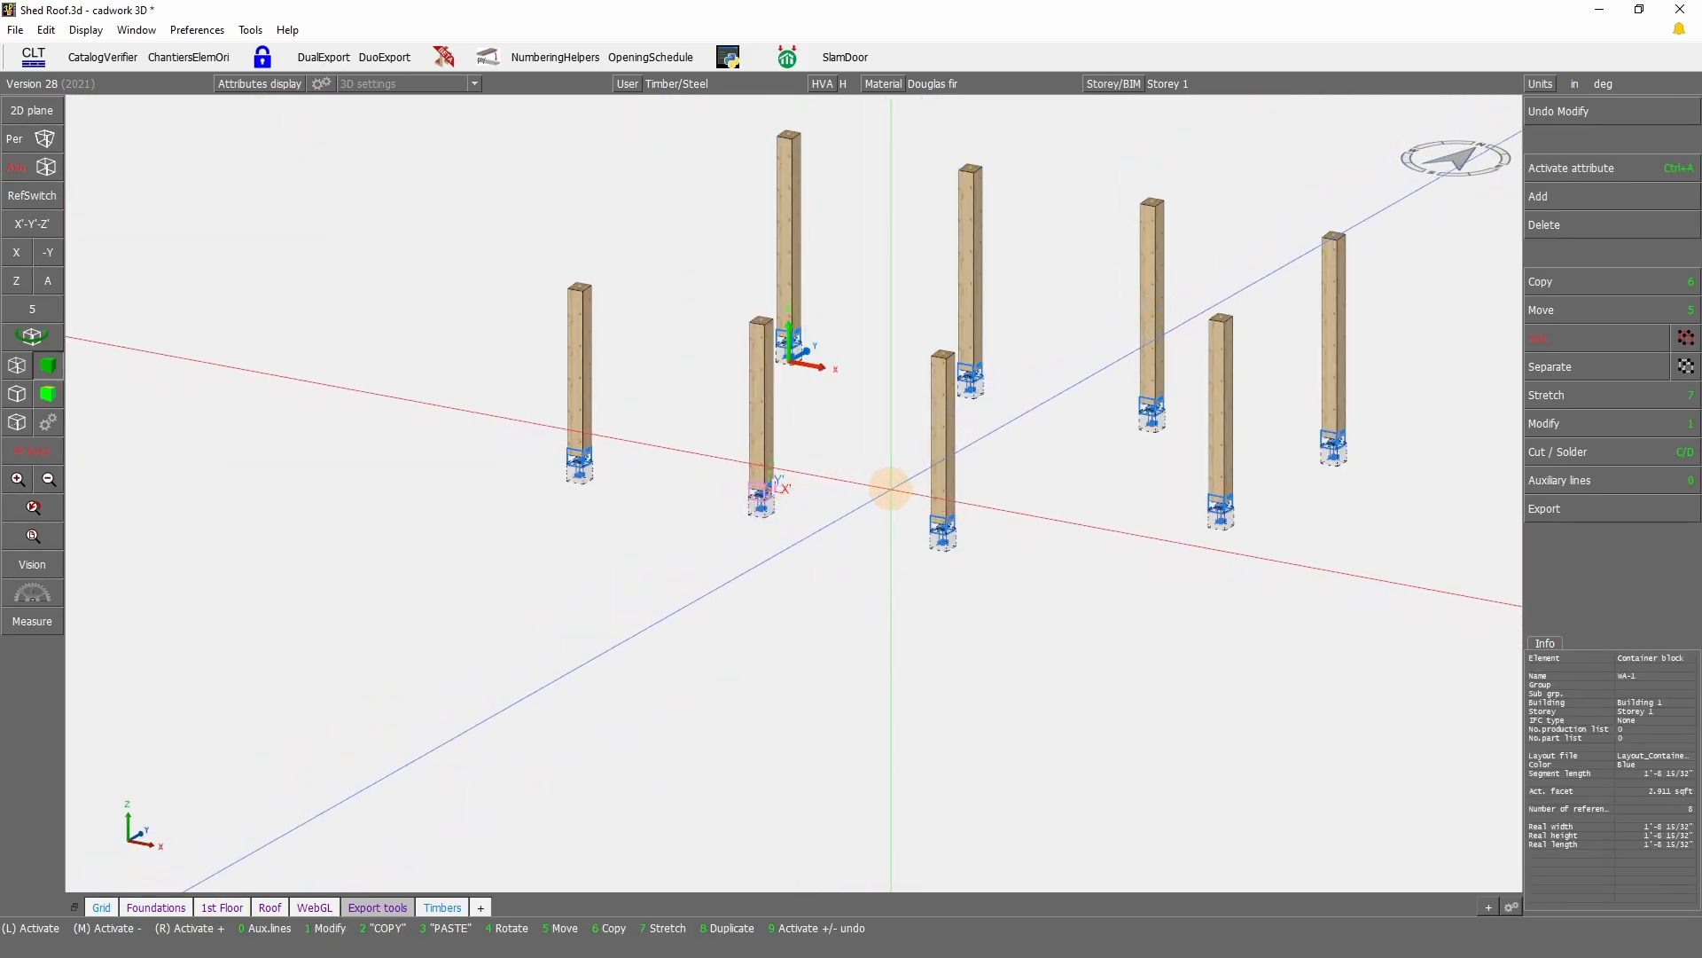
pyautogui.hotkey('ctrl', 'a')
pyautogui.press('t')
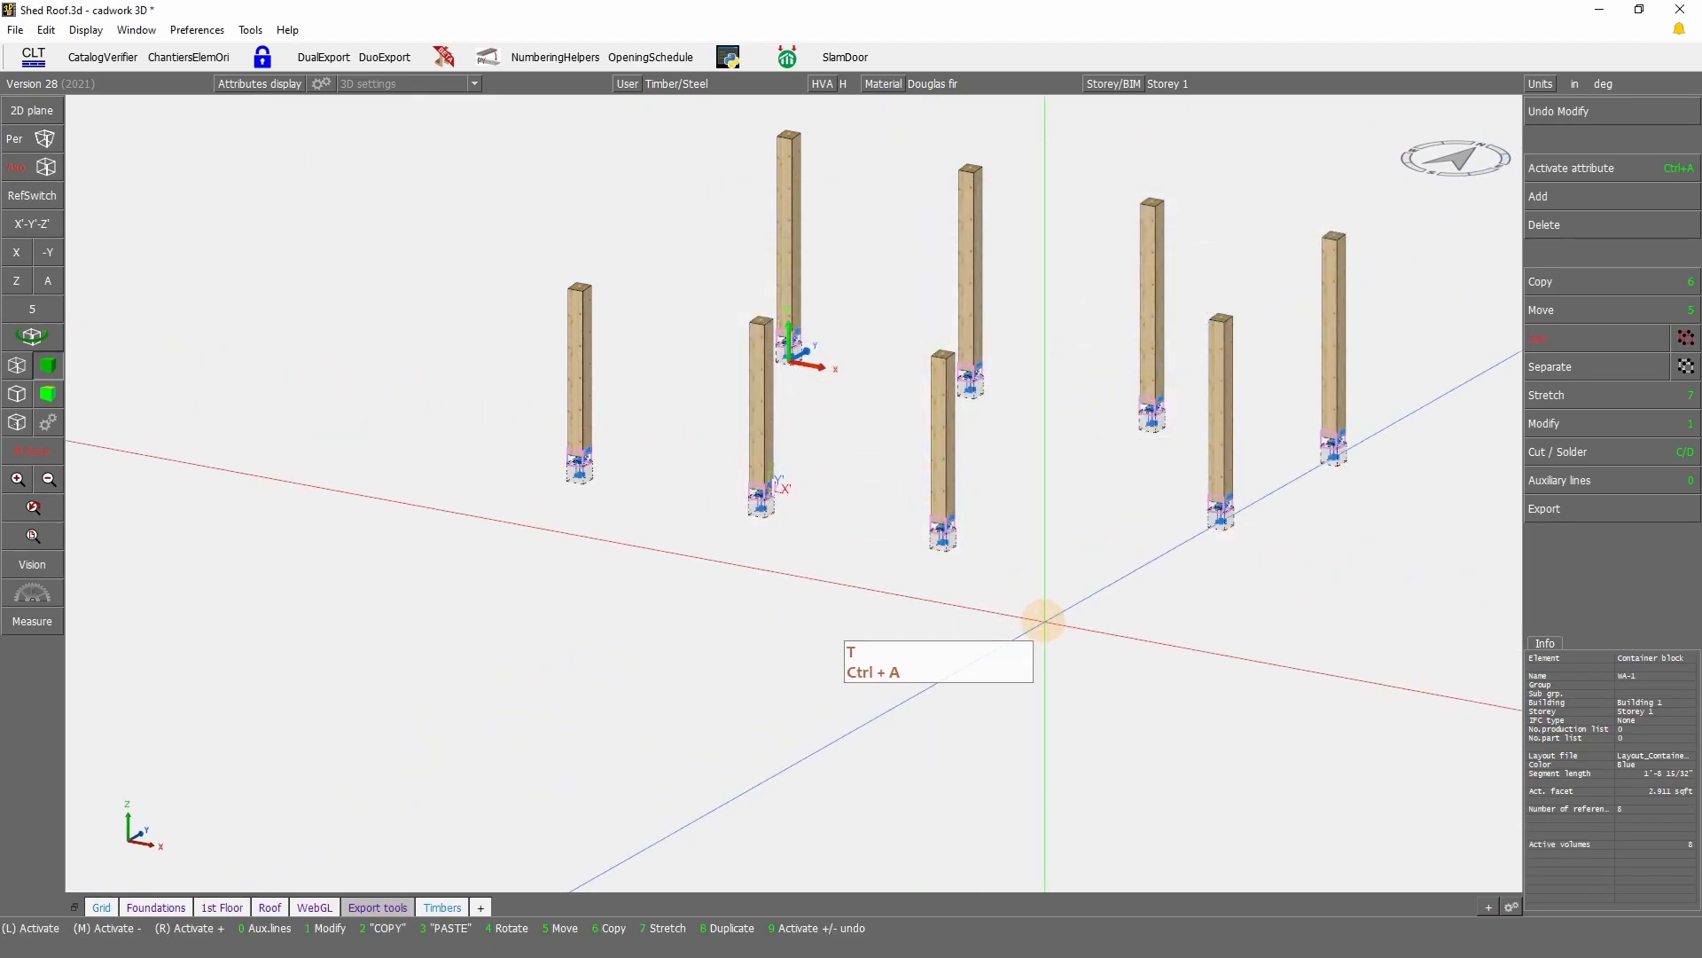
pyautogui.click(1043, 620)
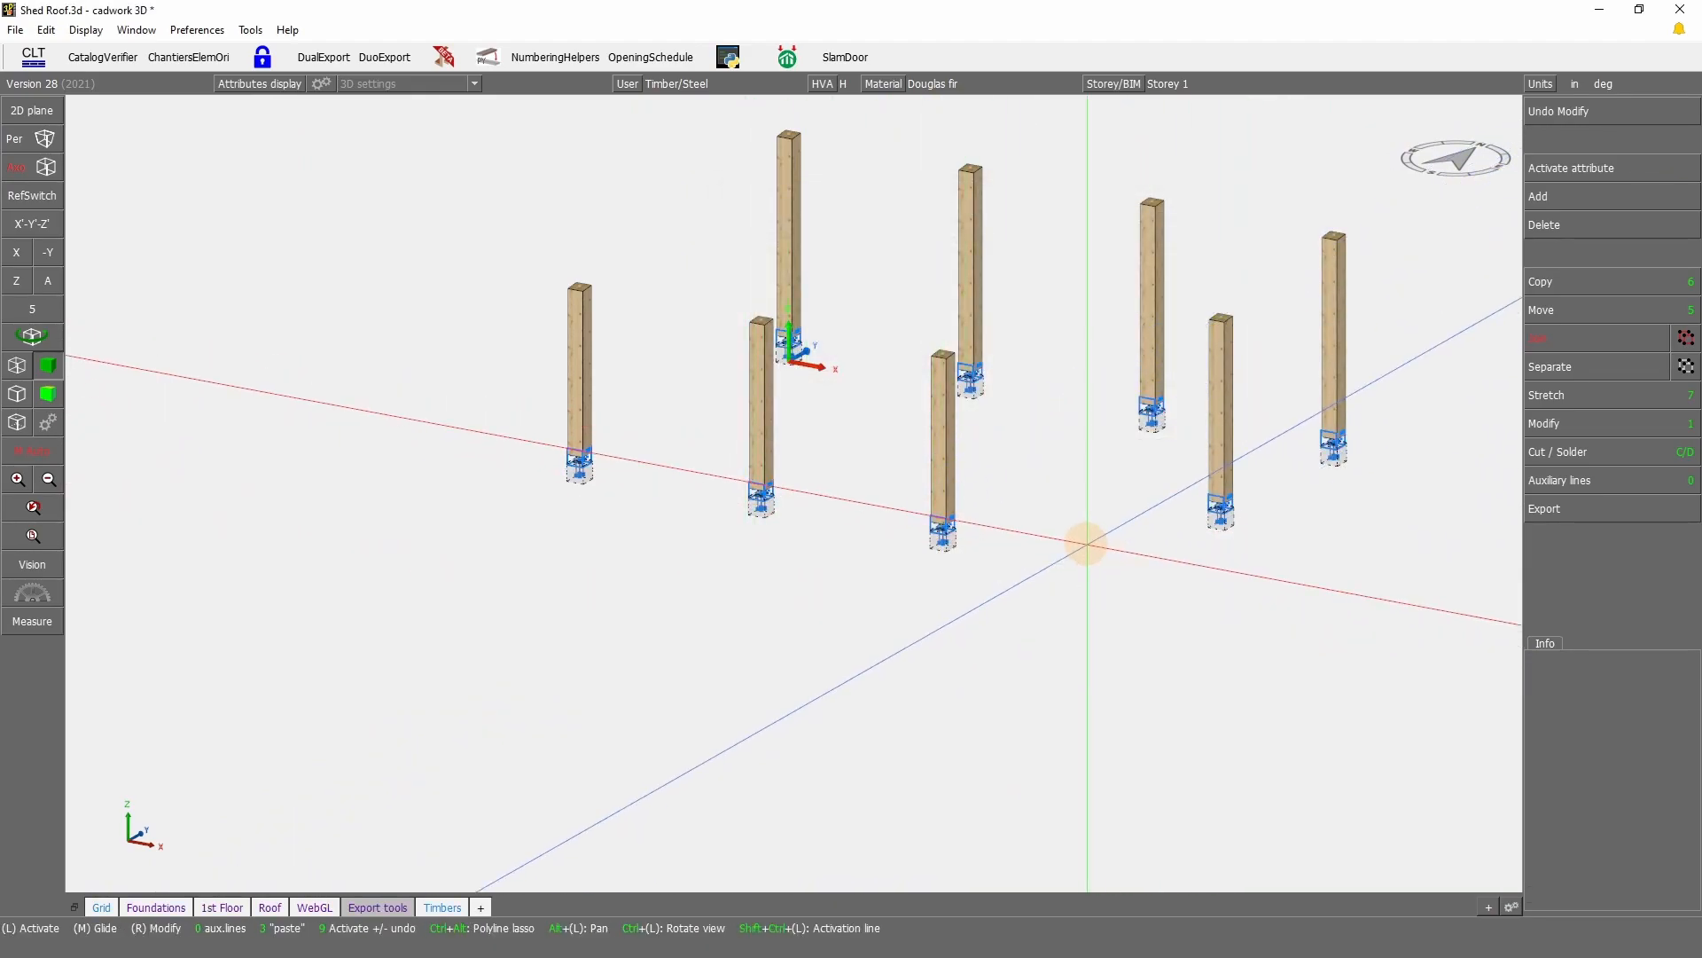
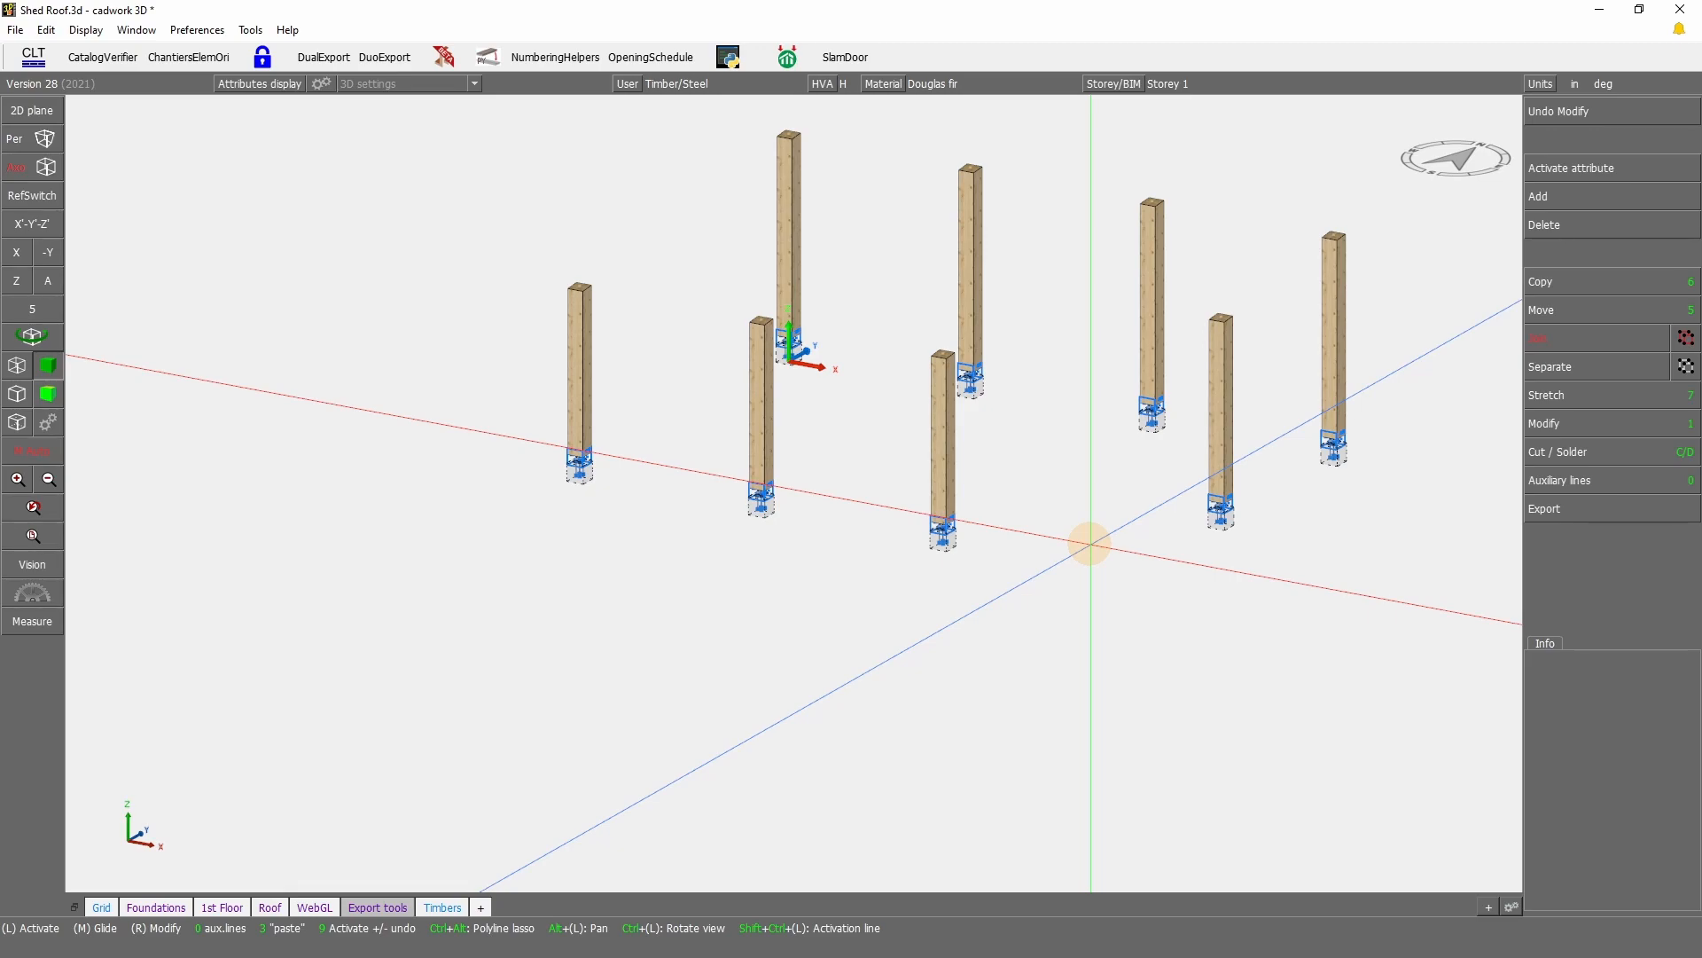
# Step: Calculate the production list for visible elements with containers only and duplicate checking, using 100 as the starting number
pyautogui.click(1601, 507)
pyautogui.click(1607, 345)
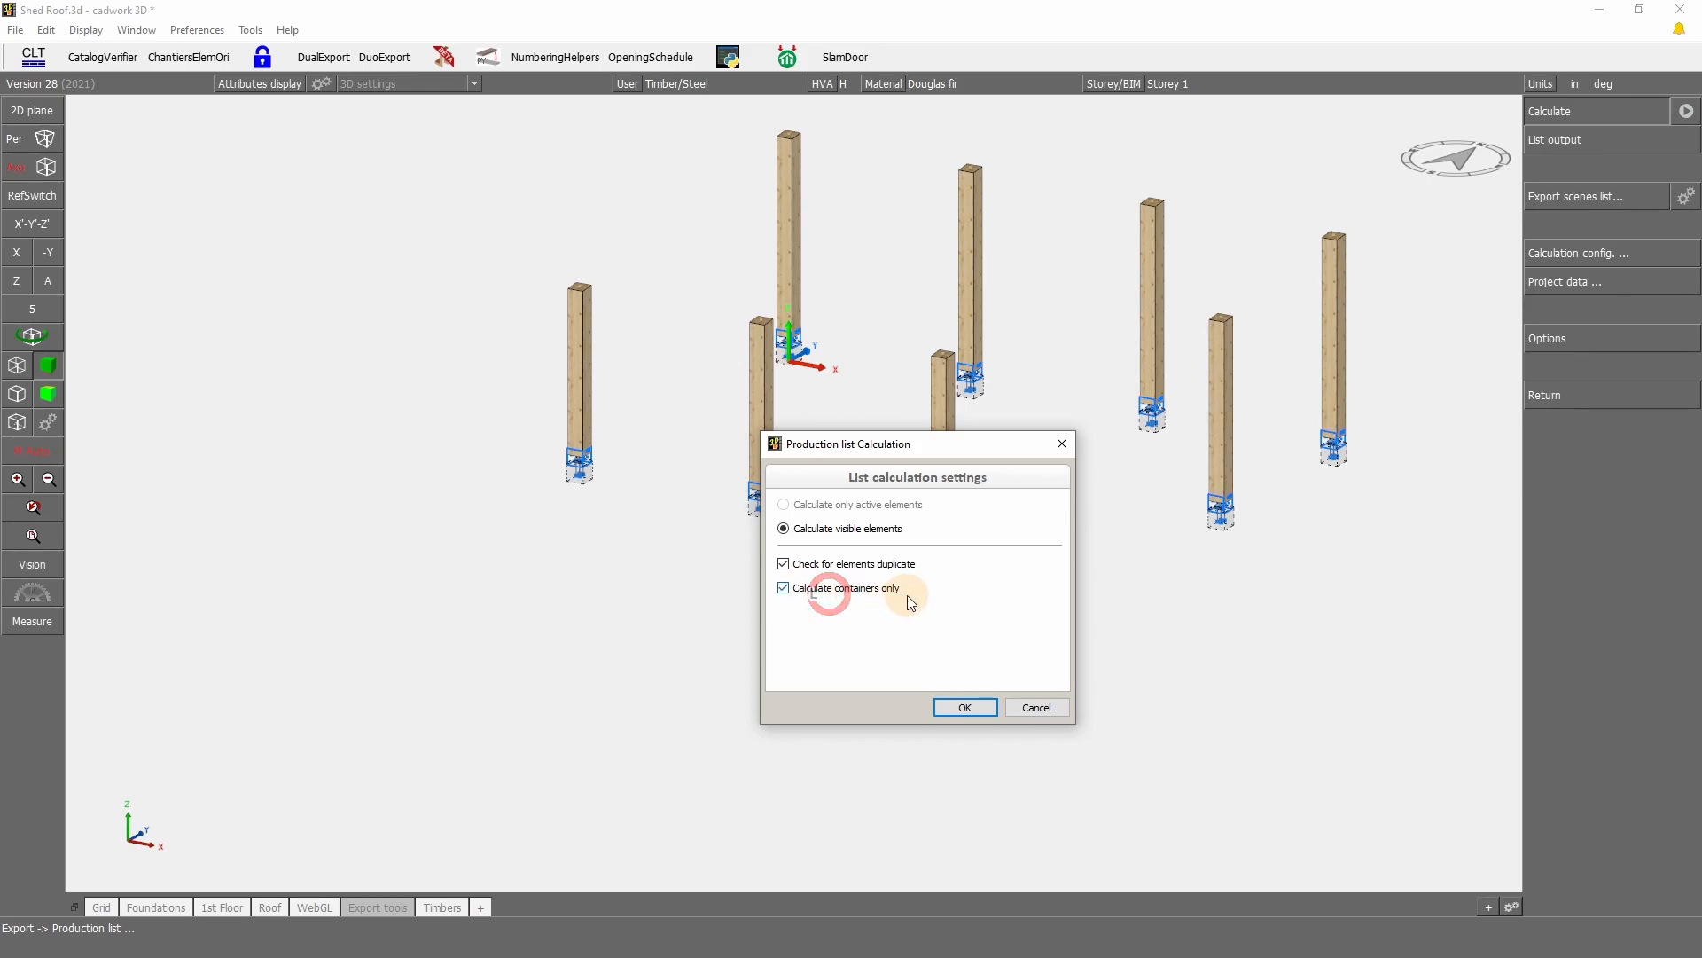
pyautogui.click(986, 708)
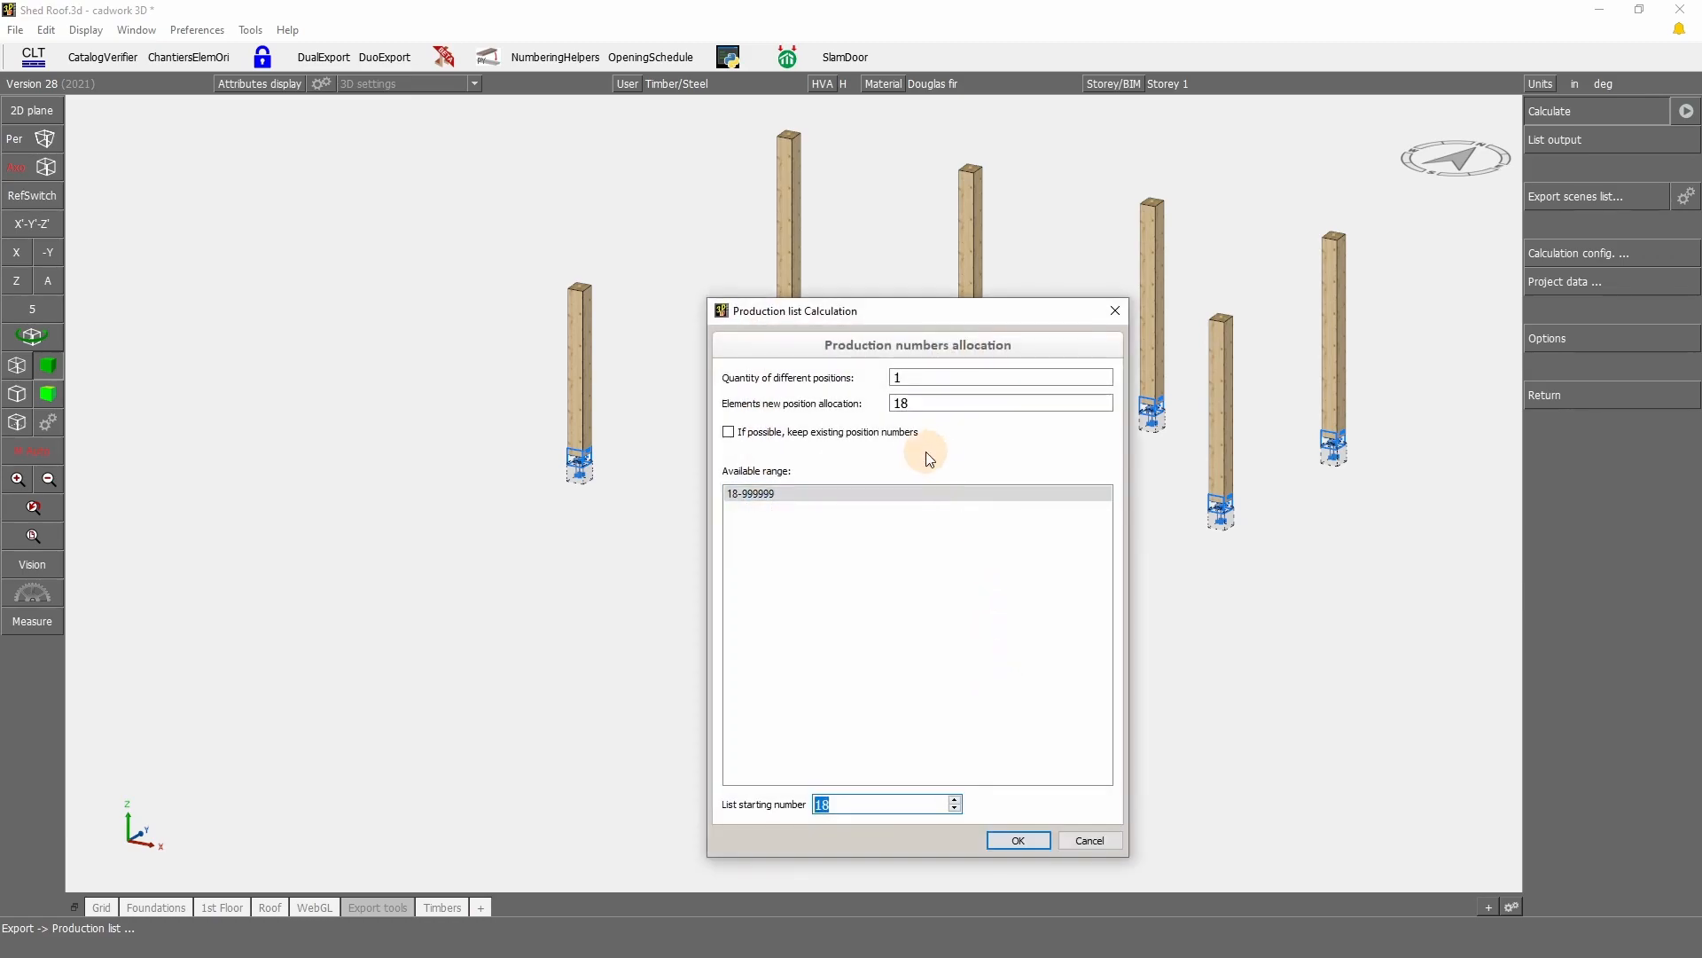
pyautogui.write('100')
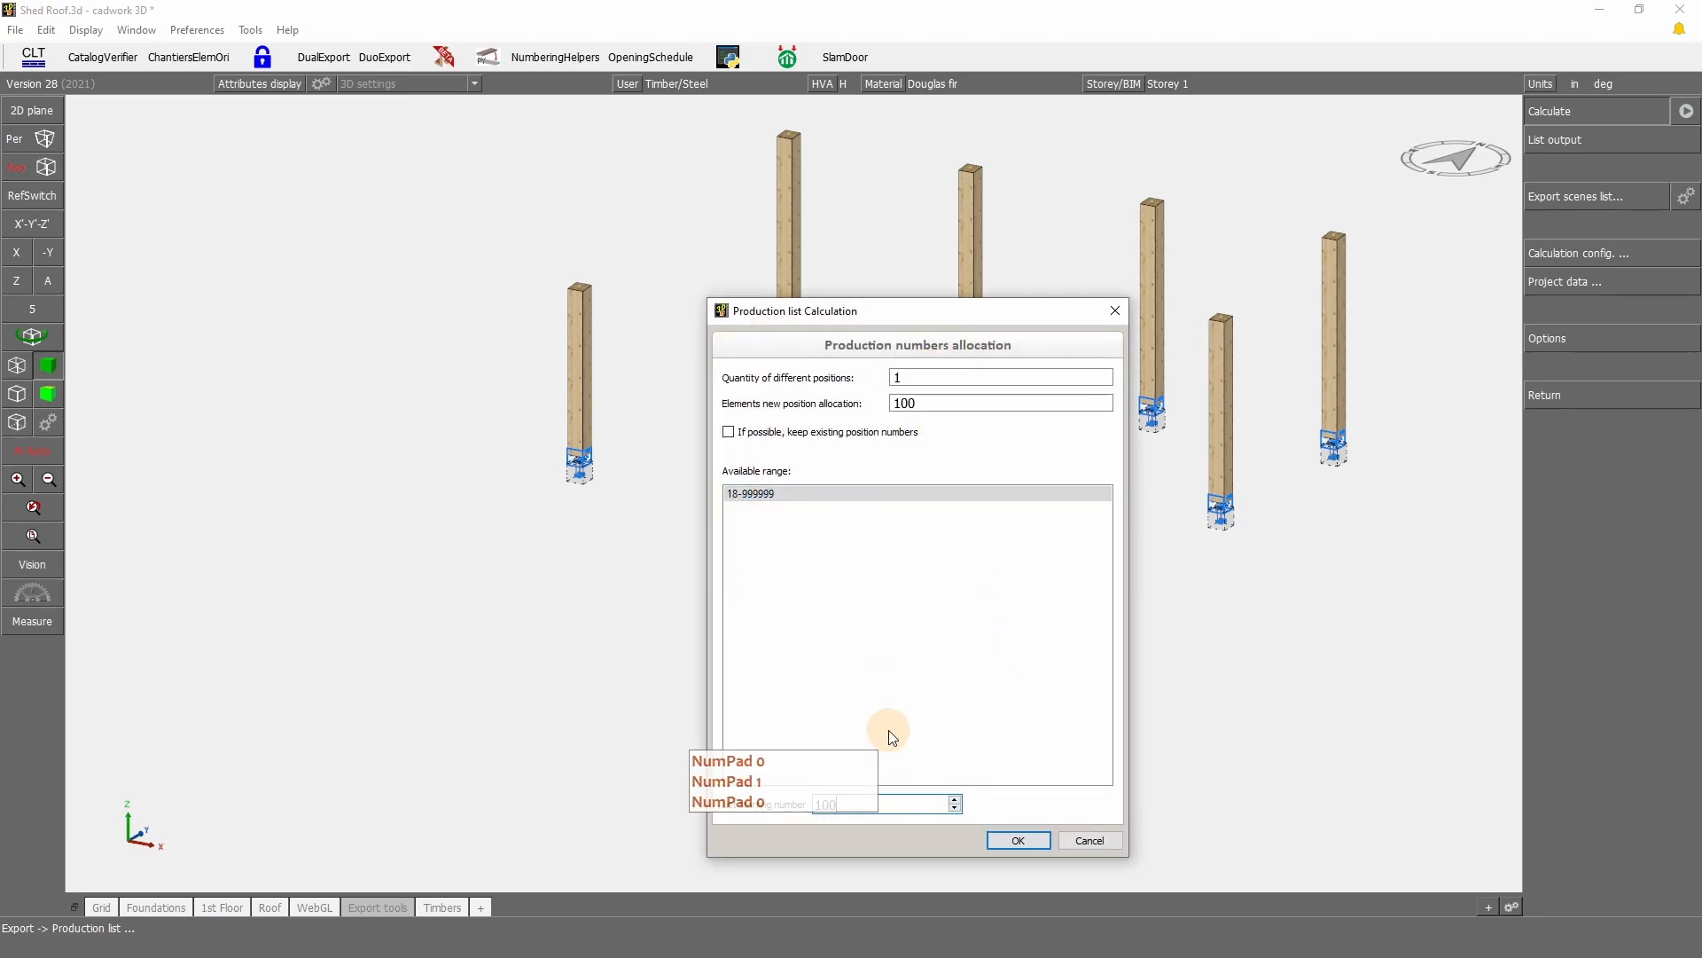
pyautogui.click(1020, 839)
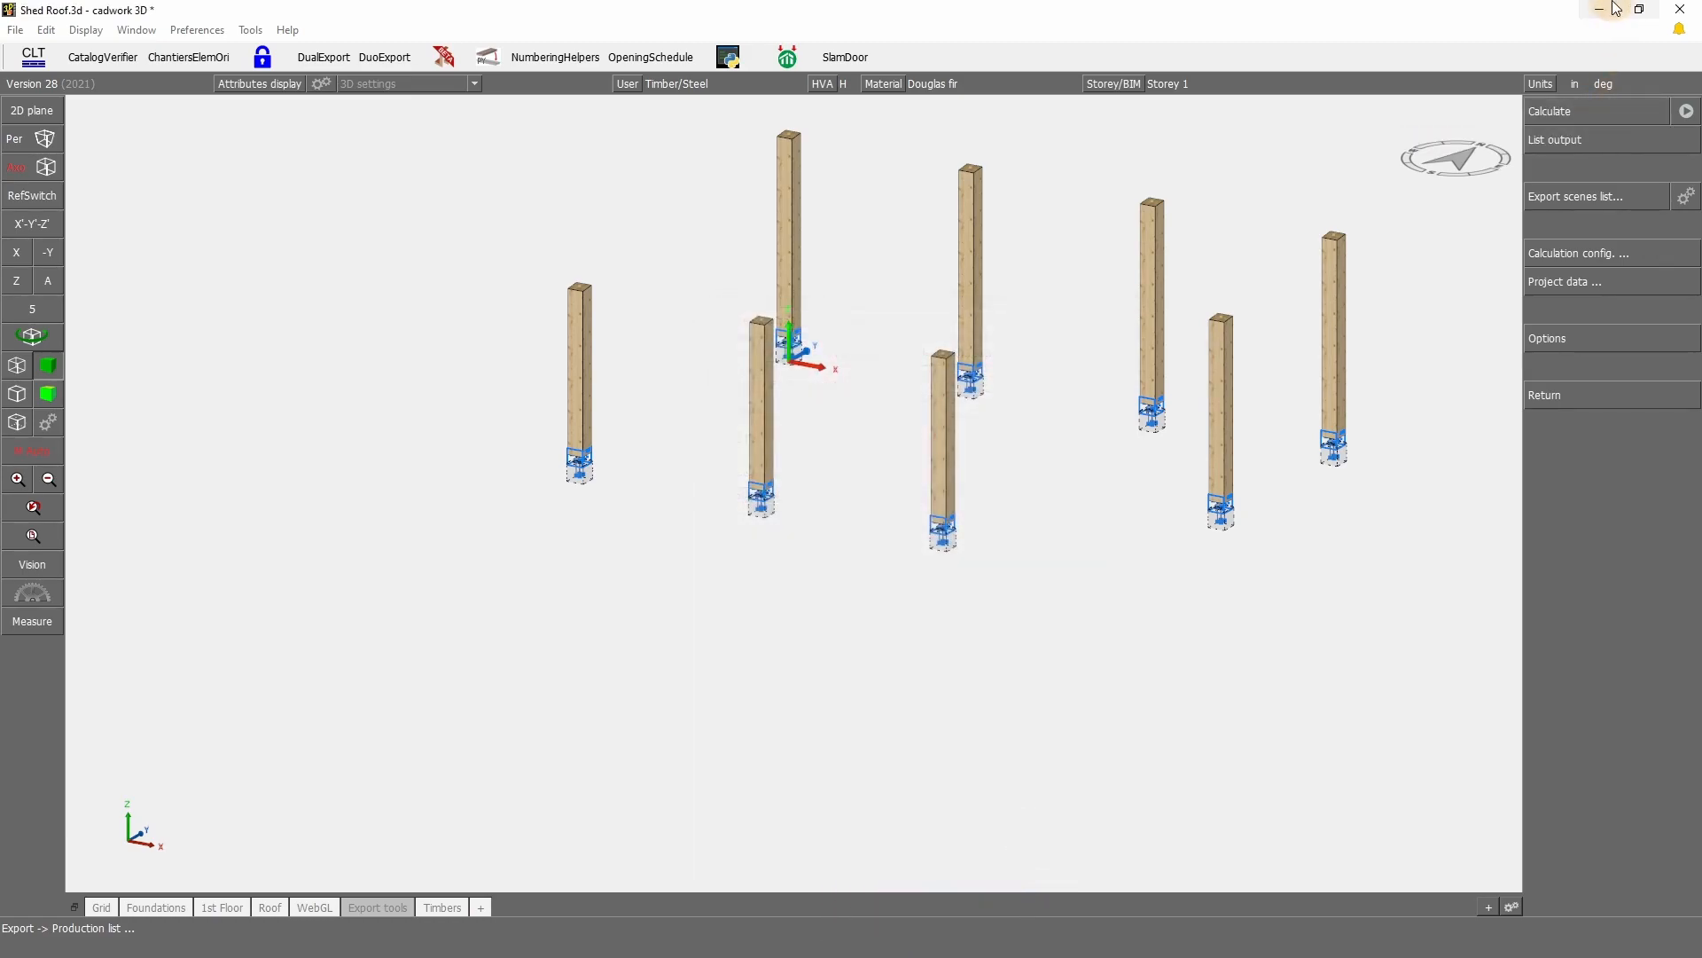
# Step: Select one post base container block and extend the selection to all blocks with the same production number
pyautogui.scroll(5, 794, 476)
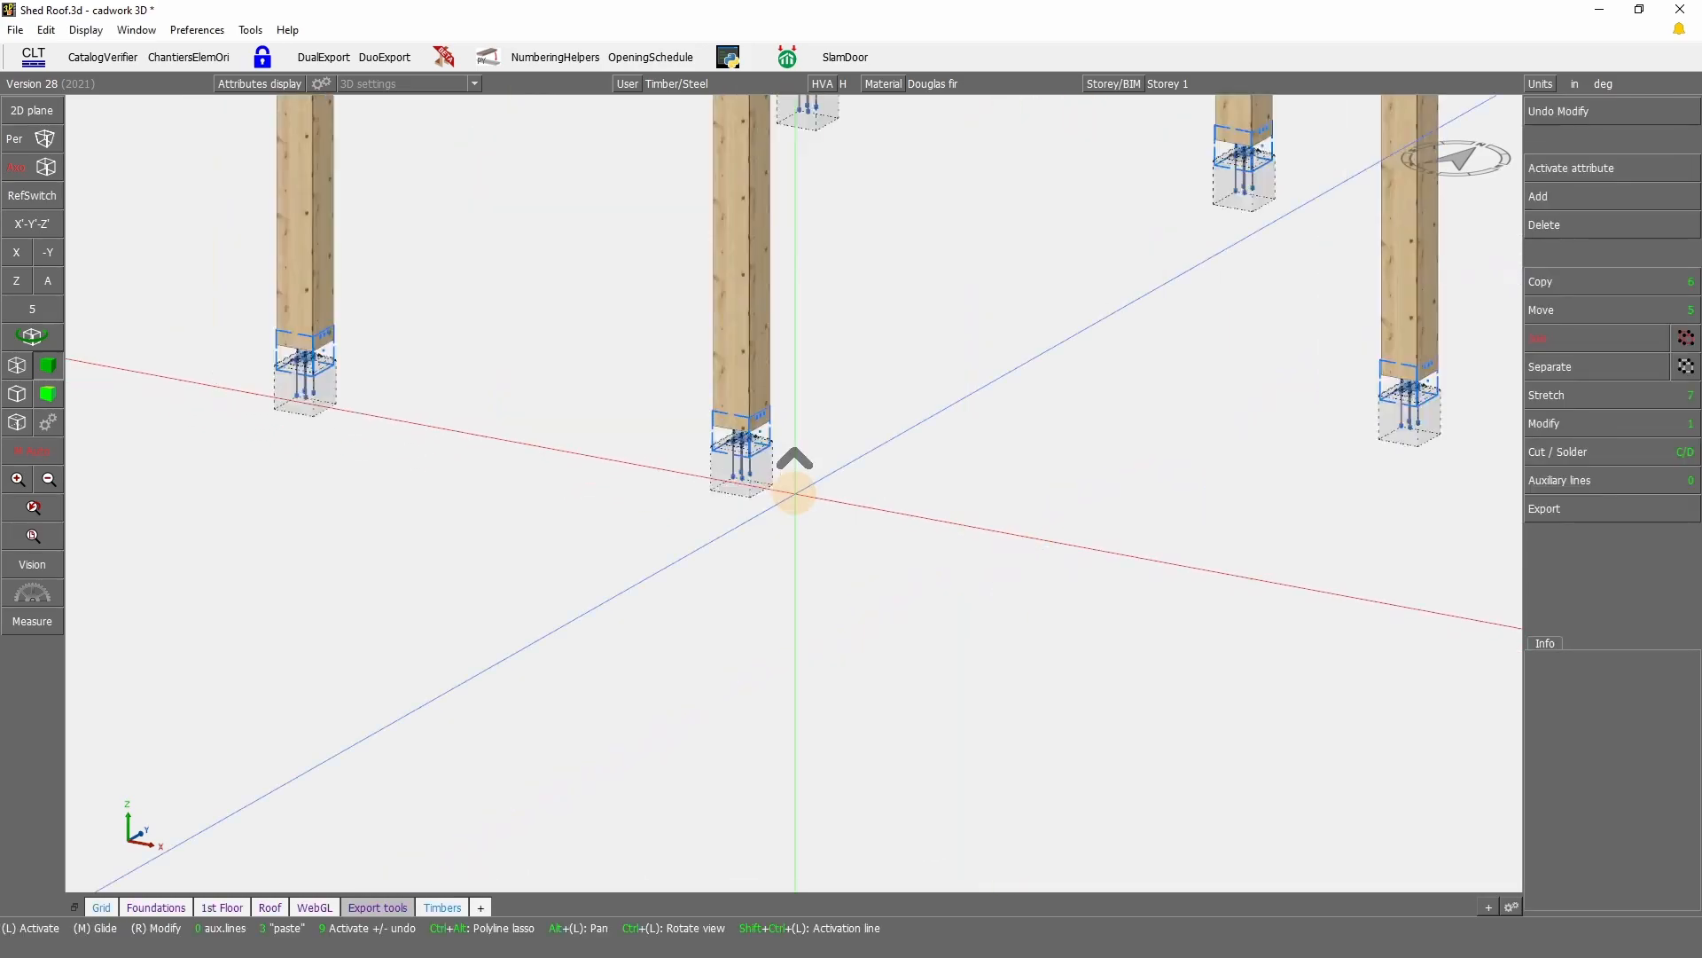
pyautogui.click(749, 475)
pyautogui.click(767, 394)
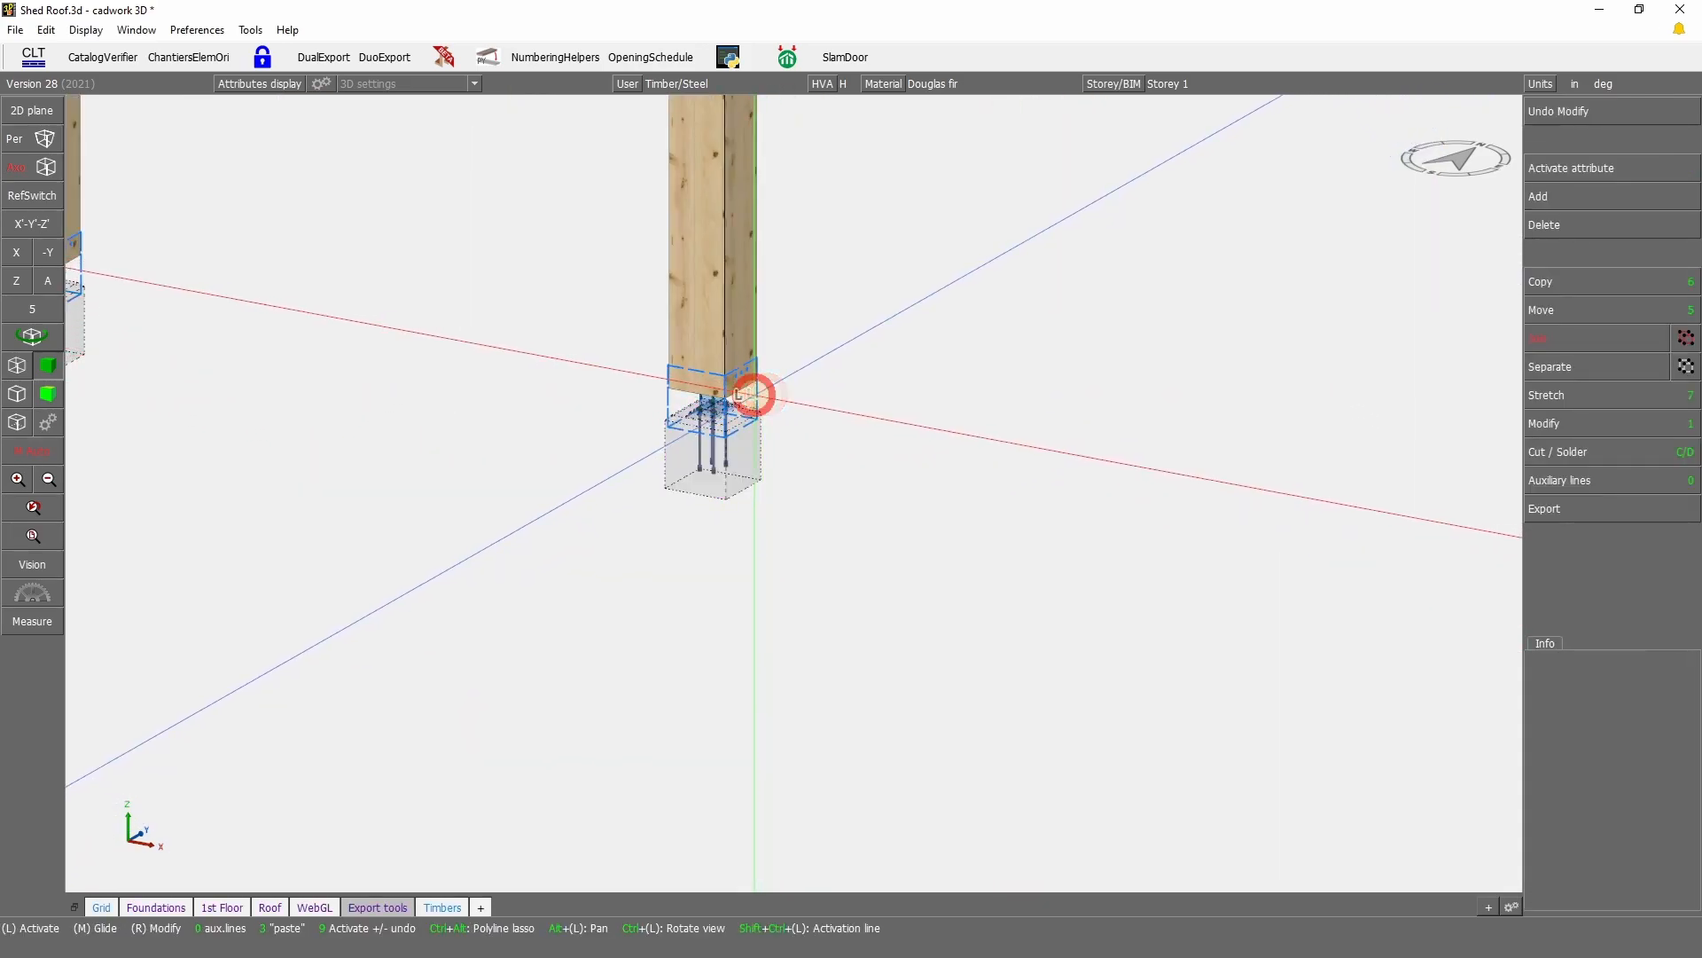
pyautogui.click(752, 395)
pyautogui.hotkey('ctrl', 'a')
pyautogui.press('p')
pyautogui.scroll(-4, 886, 361)
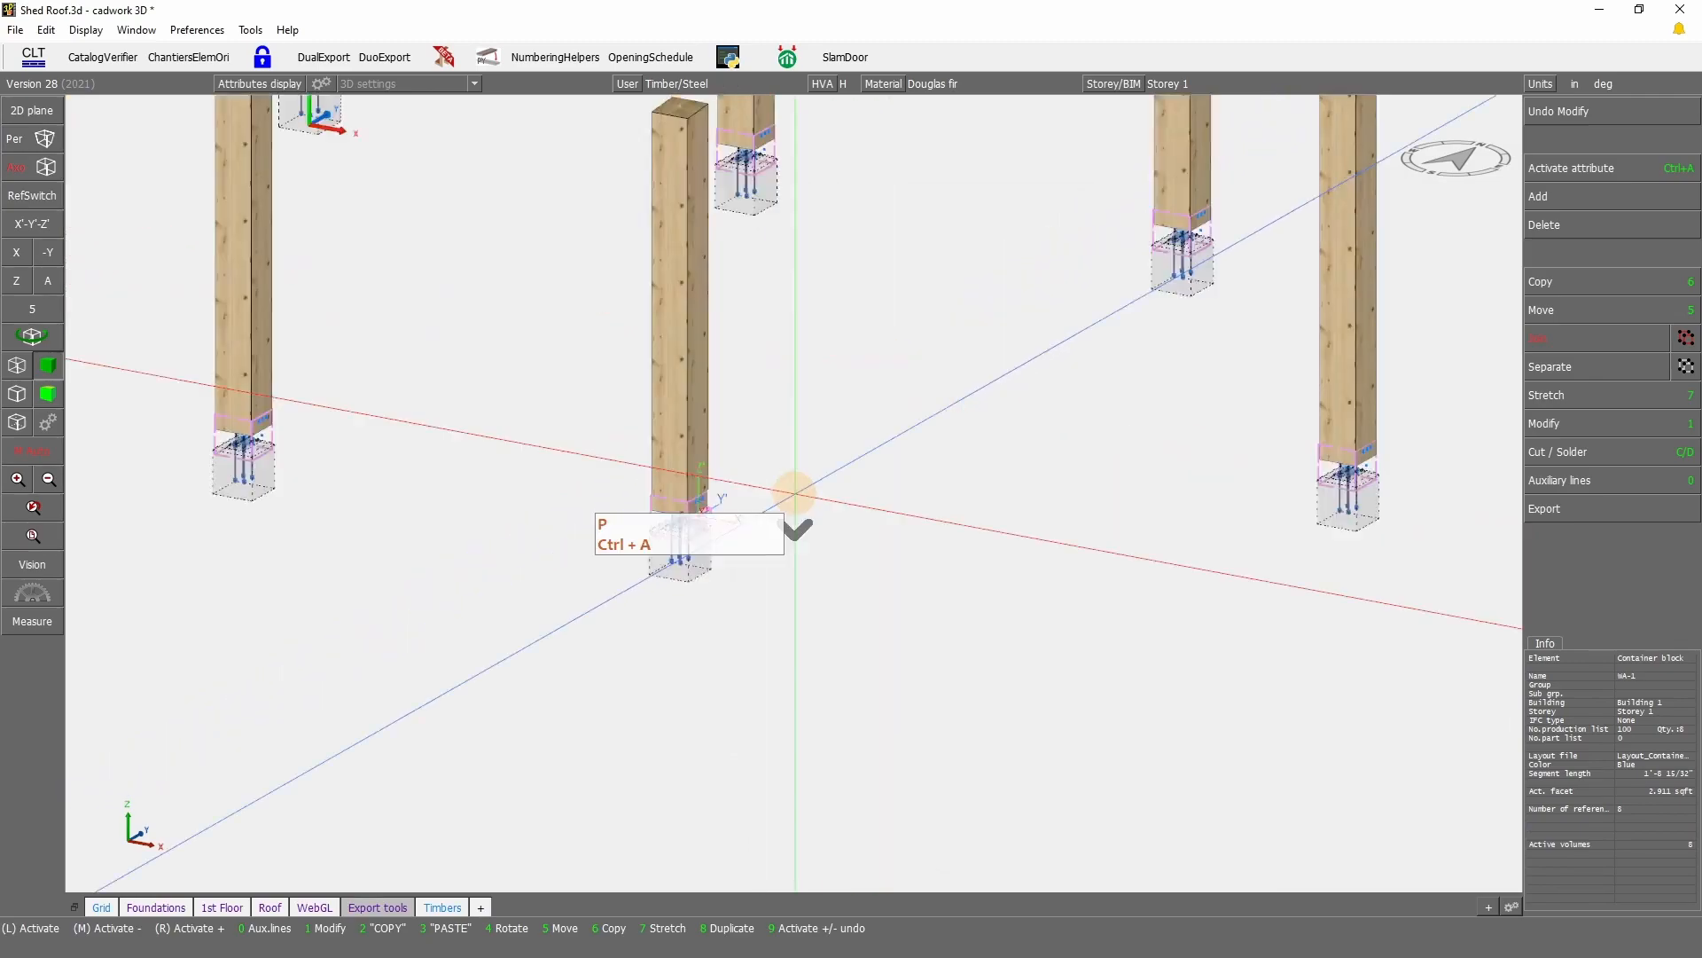
# Step: Isolate the selected container blocks to review them, and restore the display of the posts with the selection cleared
pyautogui.press('KP_Divide')
pyautogui.scroll(5, 795, 493)
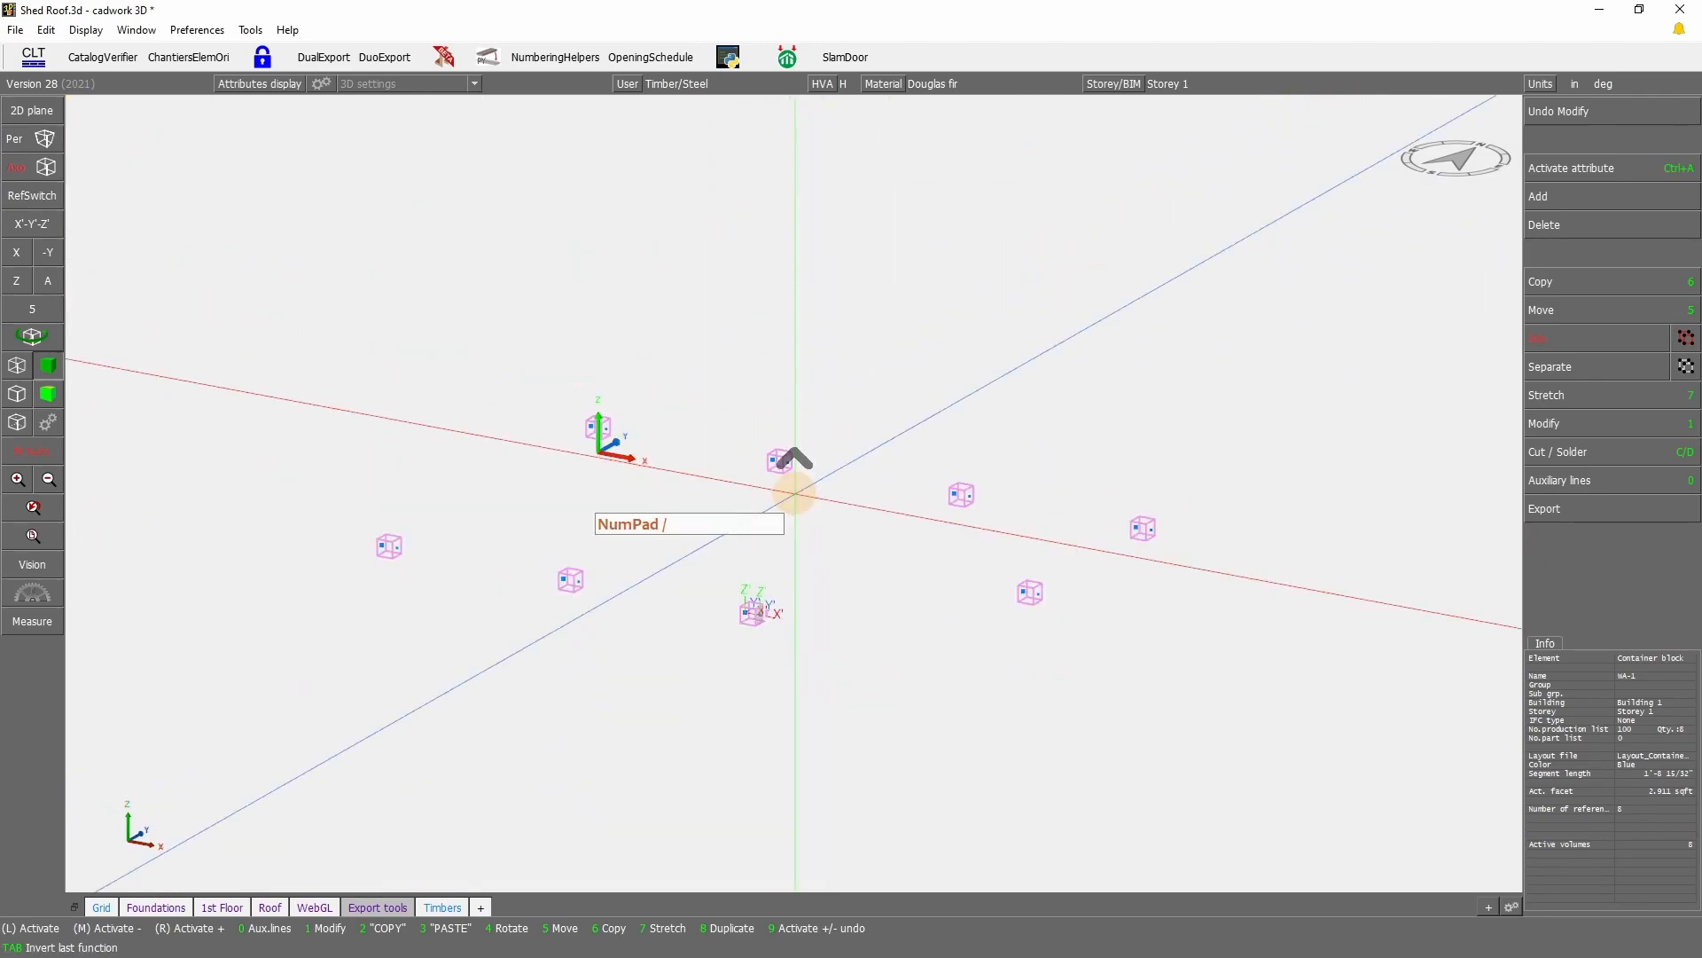
pyautogui.hotkey('shift', 'a')
pyautogui.scroll(-4, 790, 502)
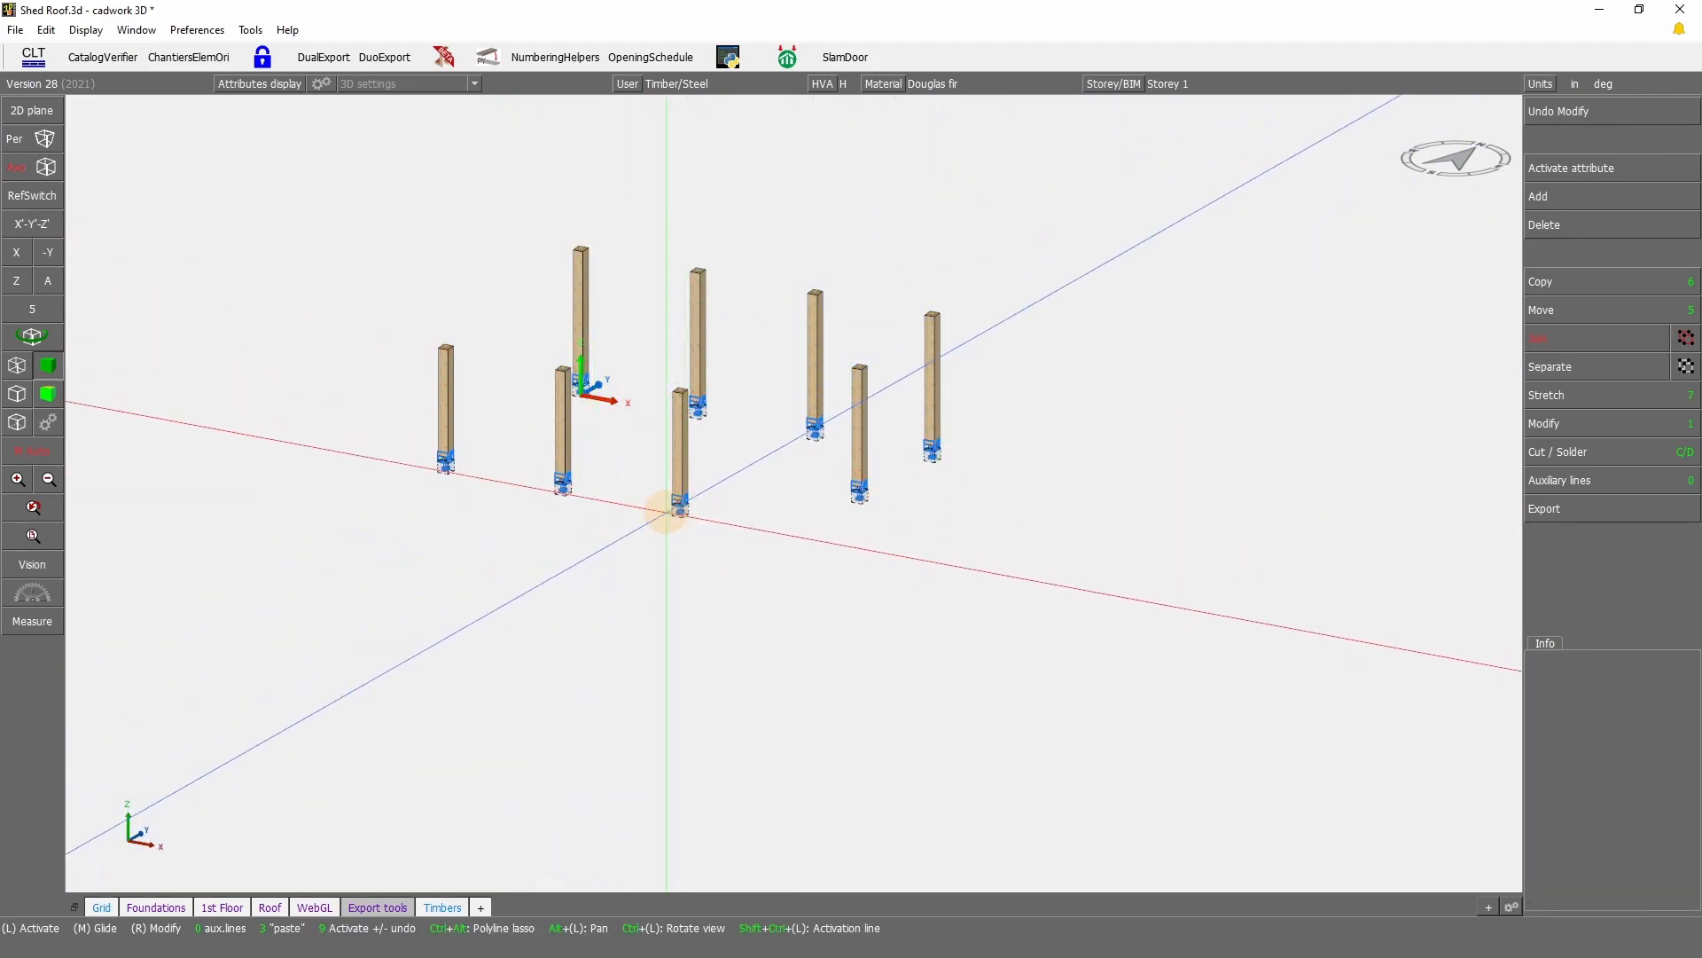
# Step: Select one timber post, extend the selection to all elements with the same material, and hide them
pyautogui.hotkey('ctrl', 'j')
pyautogui.hotkey('ctrl', 'j')
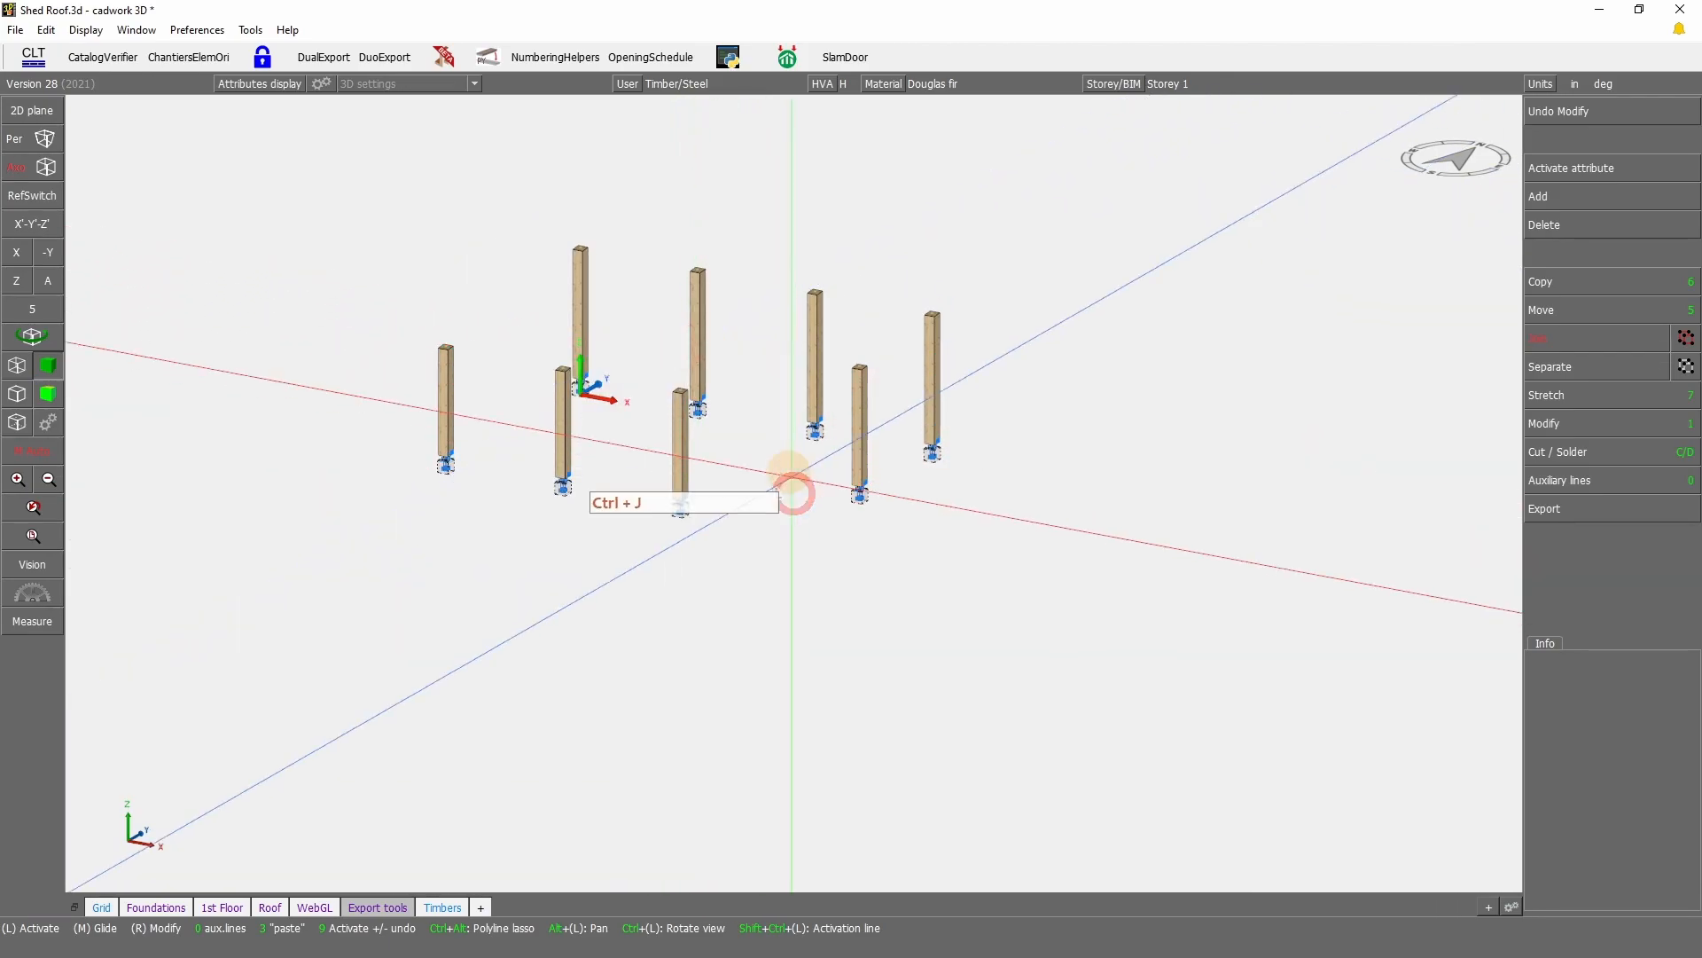
pyautogui.click(696, 306)
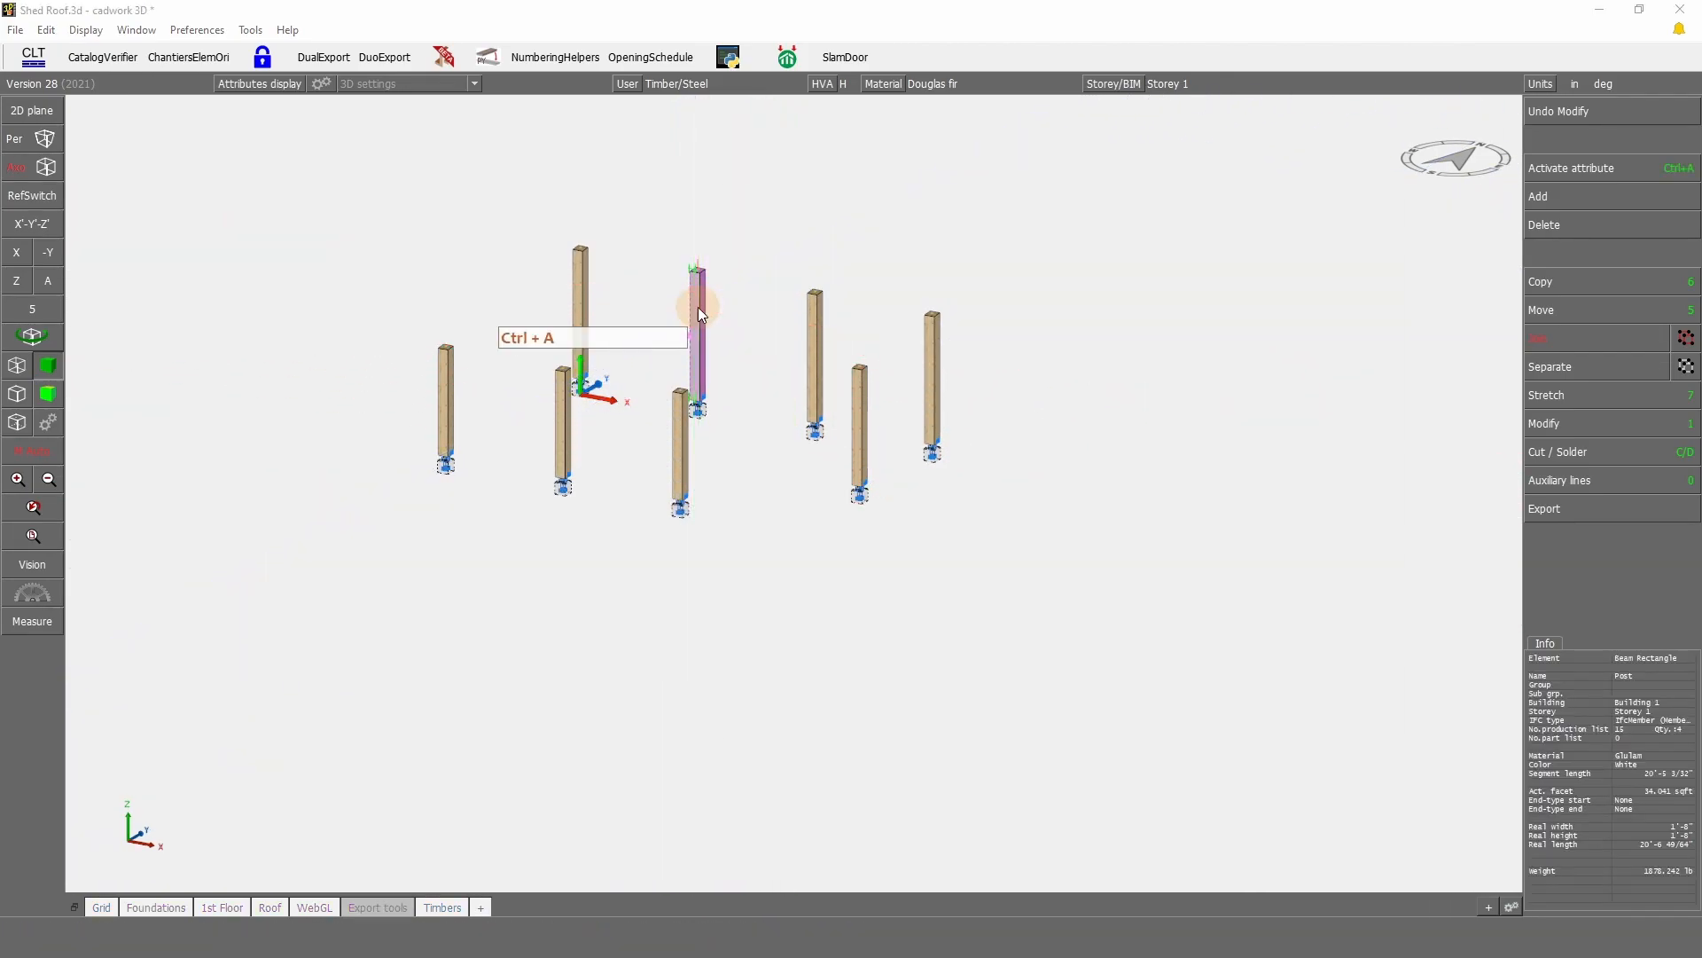
pyautogui.press('m')
pyautogui.press('KP_Multiply')
pyautogui.moveTo(266, 685); pyautogui.dragTo(1235, 125)
pyautogui.click(1589, 517)
pyautogui.click(1574, 422)
# Step: Select a concrete base, extend the selection to all elements with the same material, and hide them
pyautogui.scroll(5, 700, 516)
pyautogui.scroll(10, 718, 494)
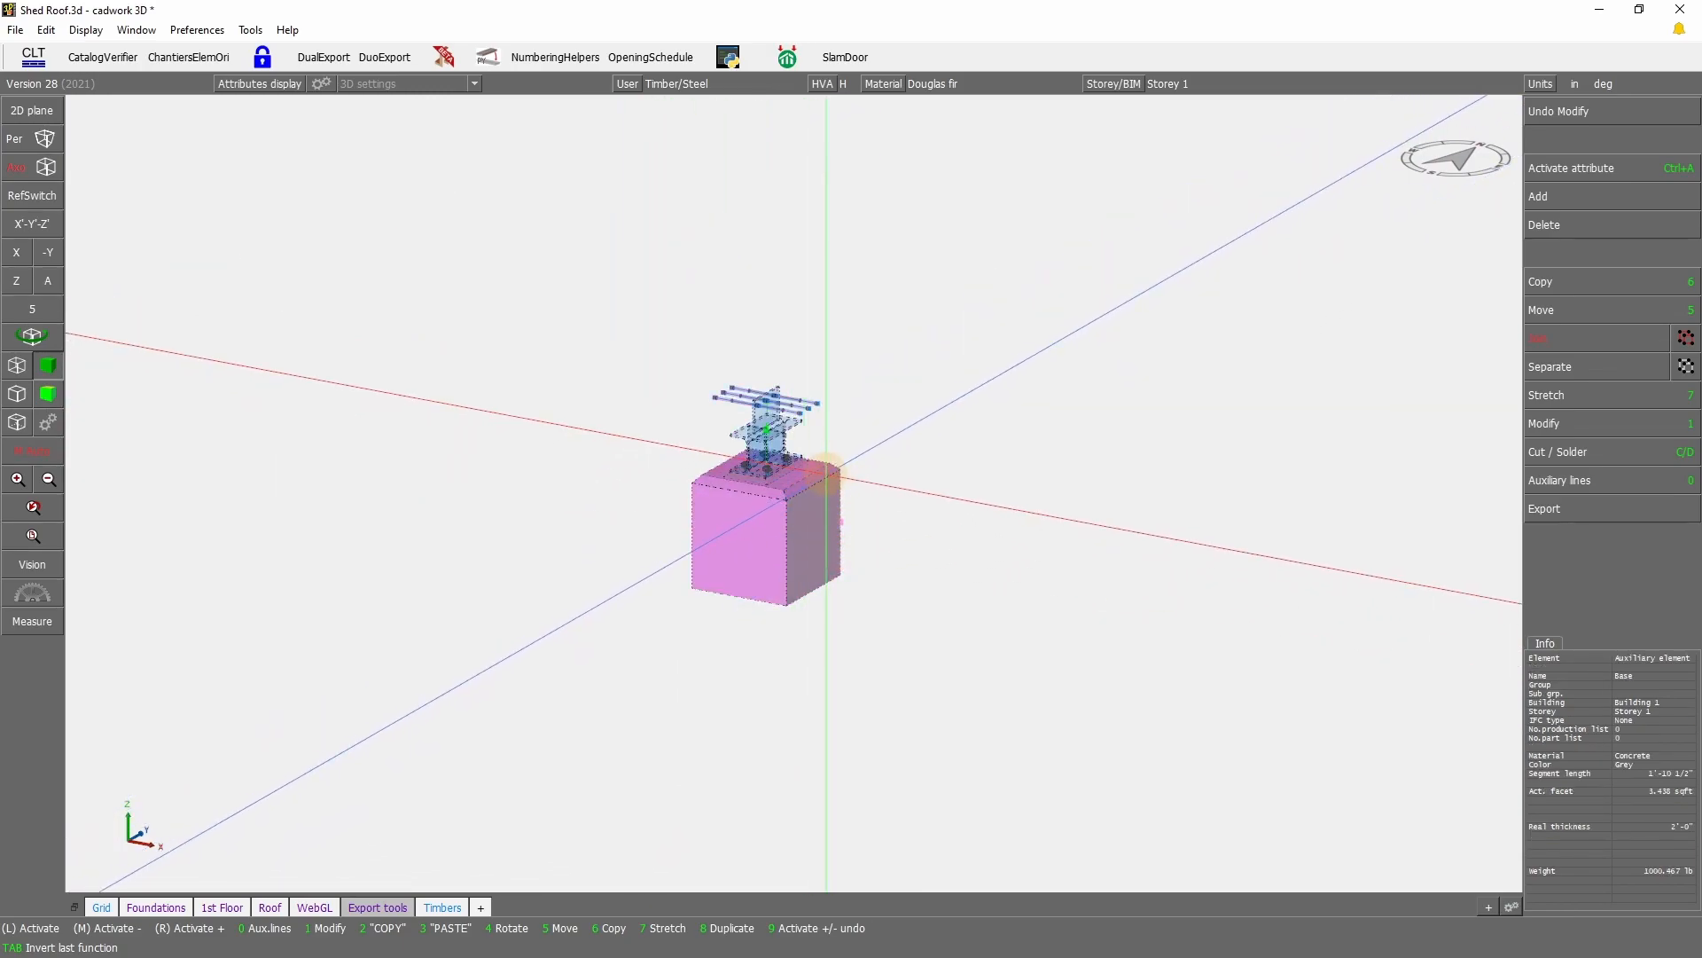
pyautogui.scroll(3, 820, 475)
pyautogui.hotkey('ctrl', 'a')
pyautogui.press('m')
pyautogui.press('KP_Multiply')
# Step: Select all remaining steel connector parts and calculate their production list with 18 as the starting number
pyautogui.scroll(-3, 796, 493)
pyautogui.moveTo(384, 578); pyautogui.dragTo(1200, 204)
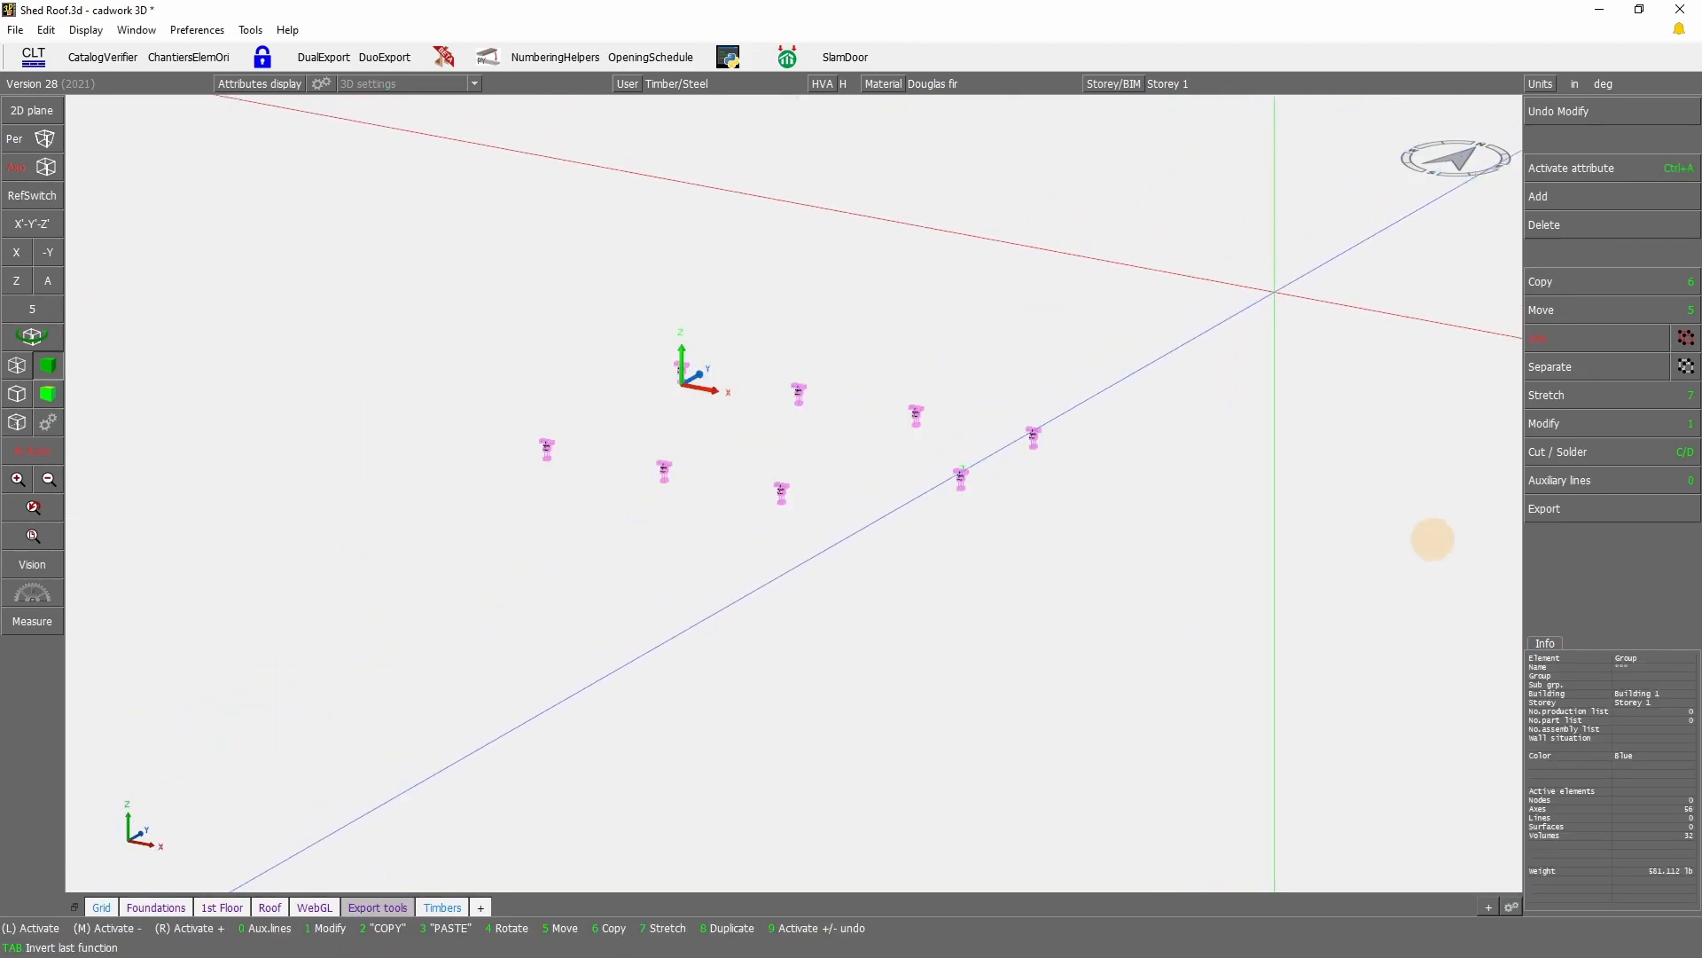
pyautogui.click(1582, 515)
pyautogui.click(1562, 351)
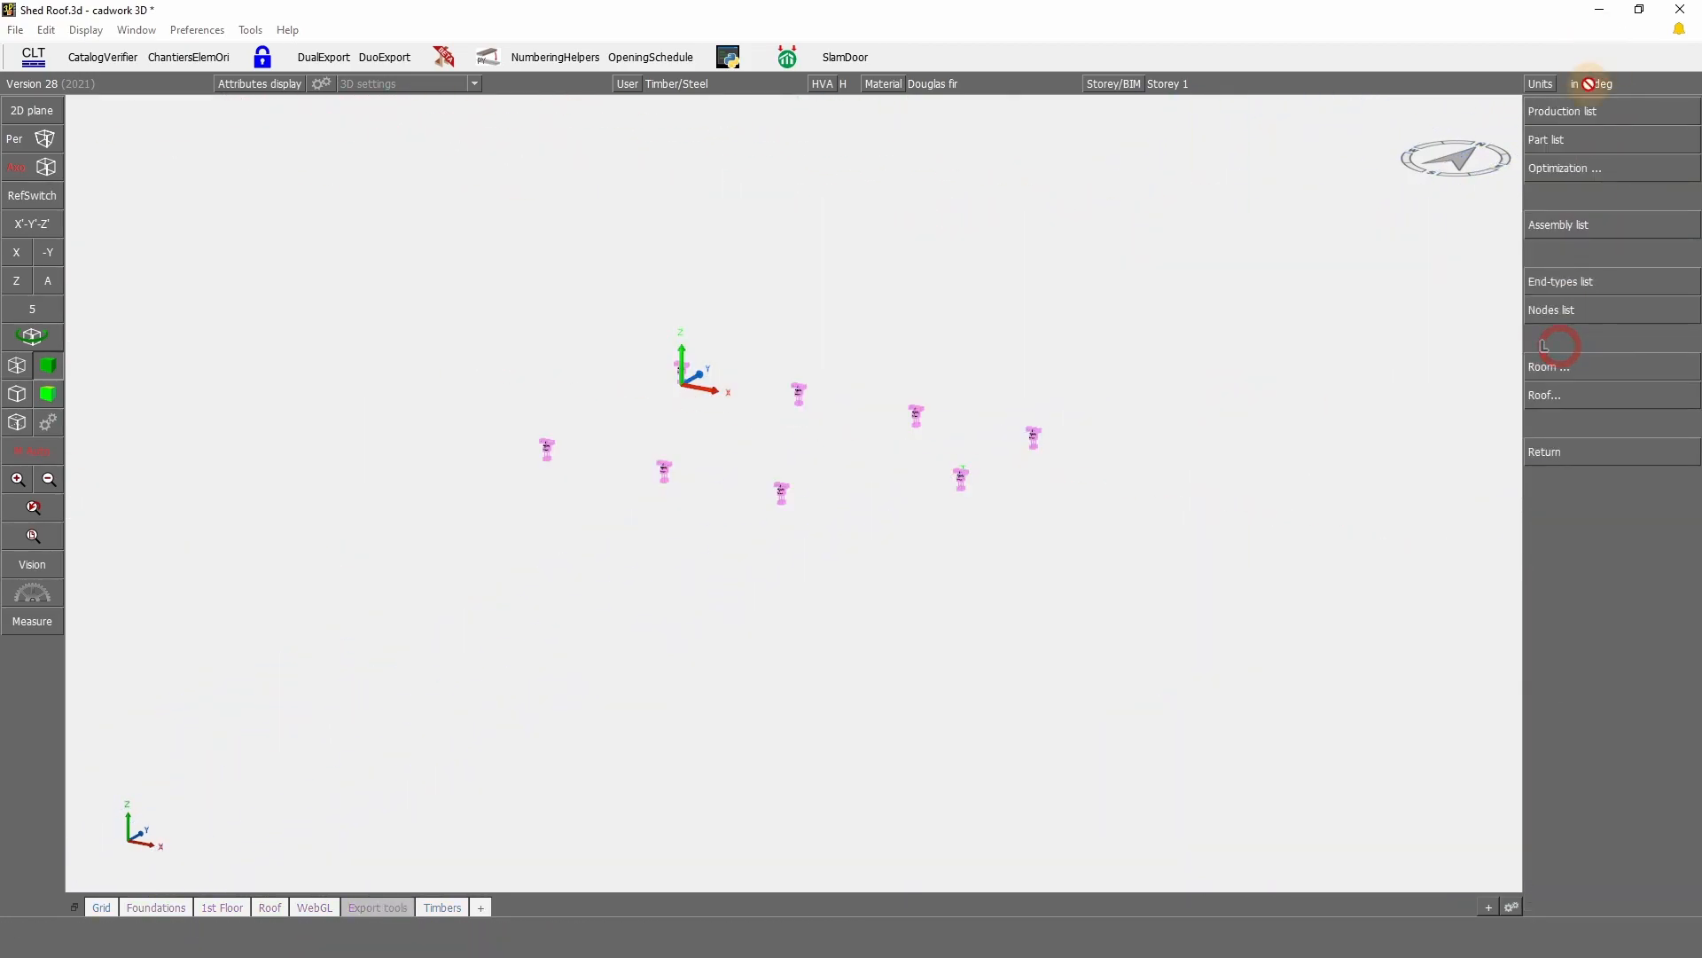
pyautogui.click(1612, 110)
pyautogui.click(963, 707)
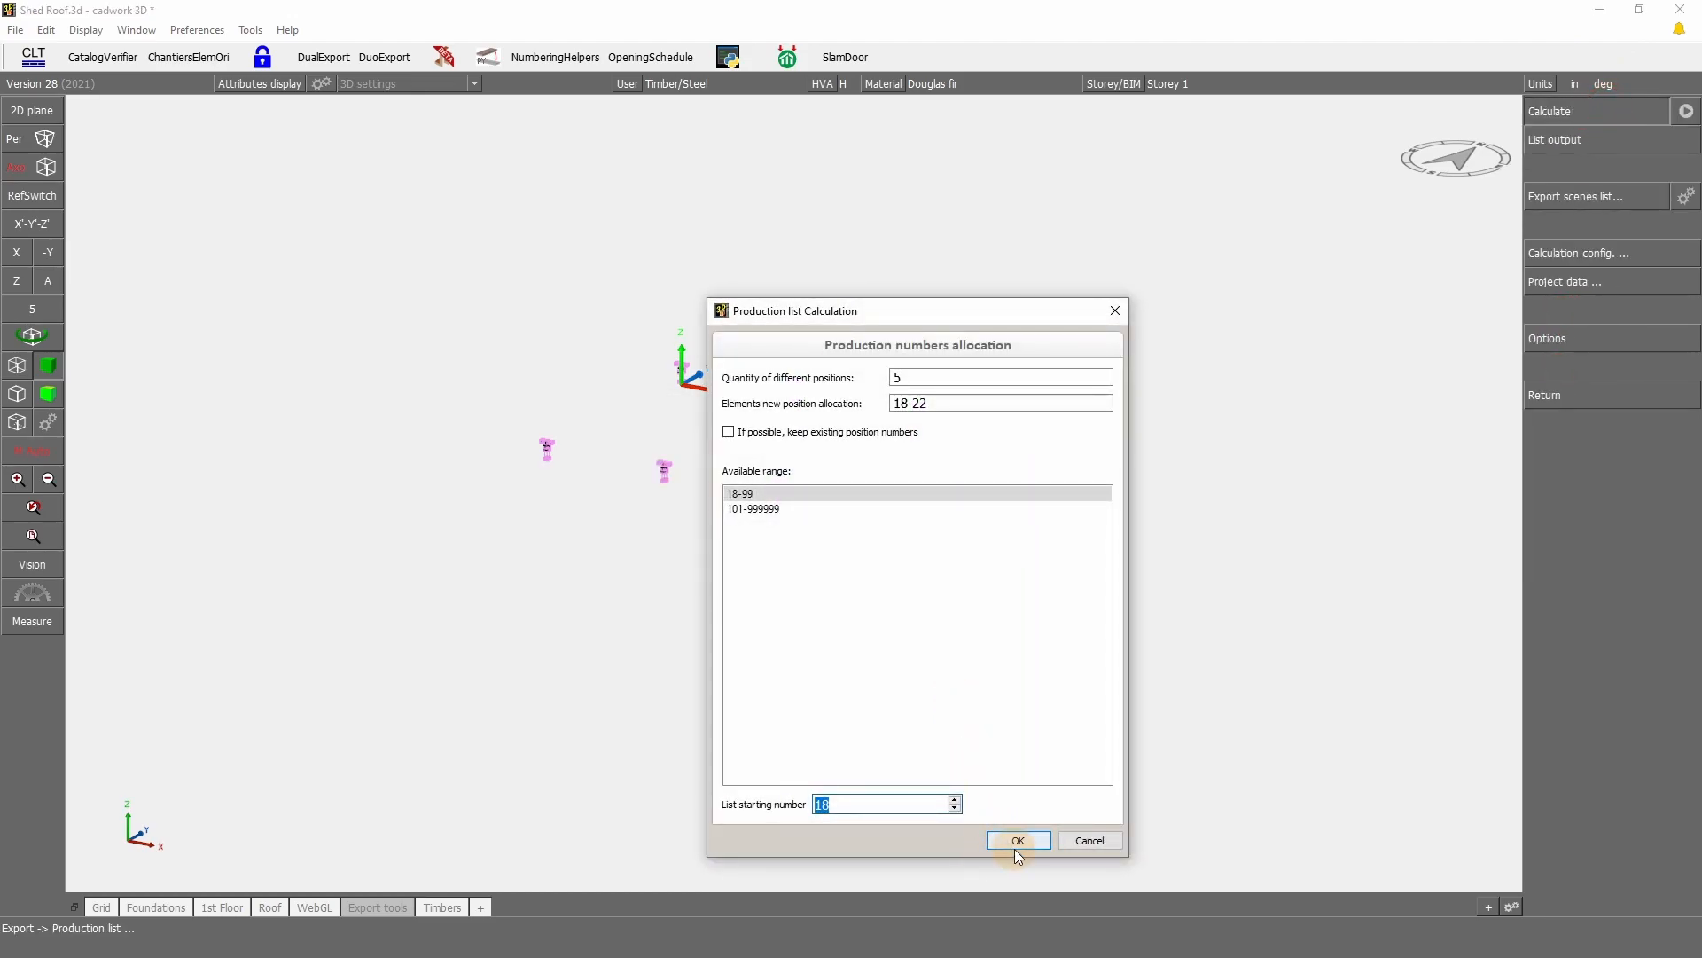
pyautogui.click(1017, 839)
pyautogui.rightClick(536, 498)
# Step: Display the production numbers on the steel connector parts and examine them up close
pyautogui.scroll(8, 794, 493)
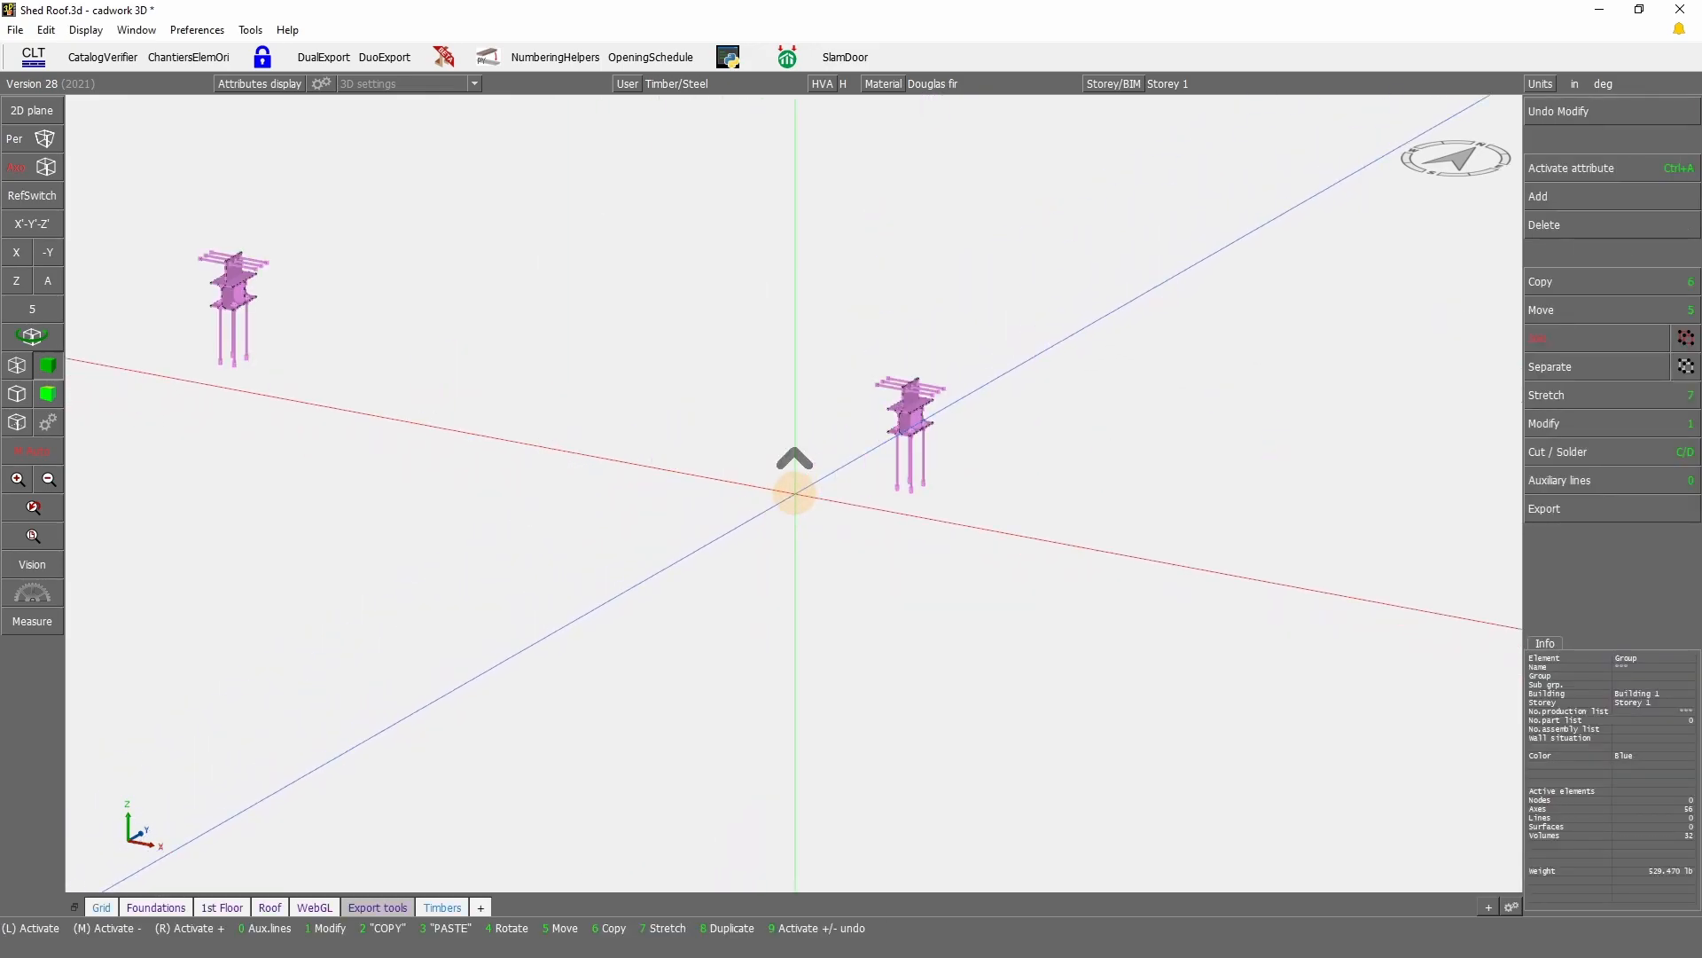
pyautogui.click(263, 92)
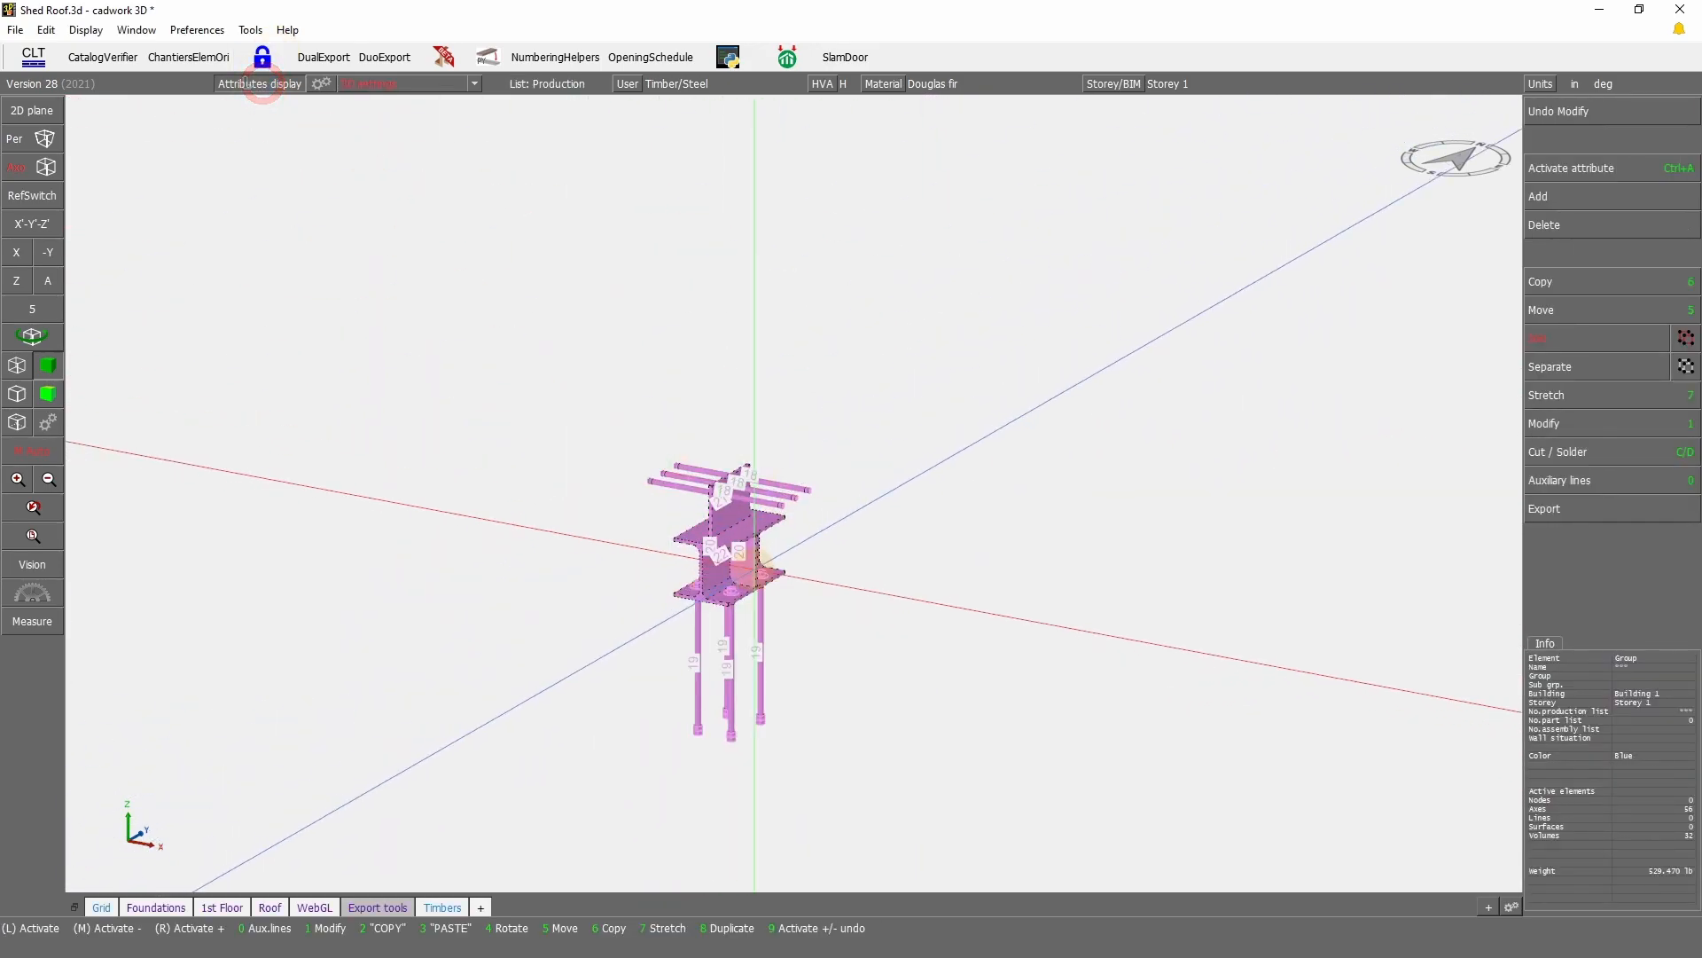
pyautogui.scroll(5, 763, 496)
pyautogui.scroll(-5, 776, 426)
pyautogui.scroll(5, 905, 532)
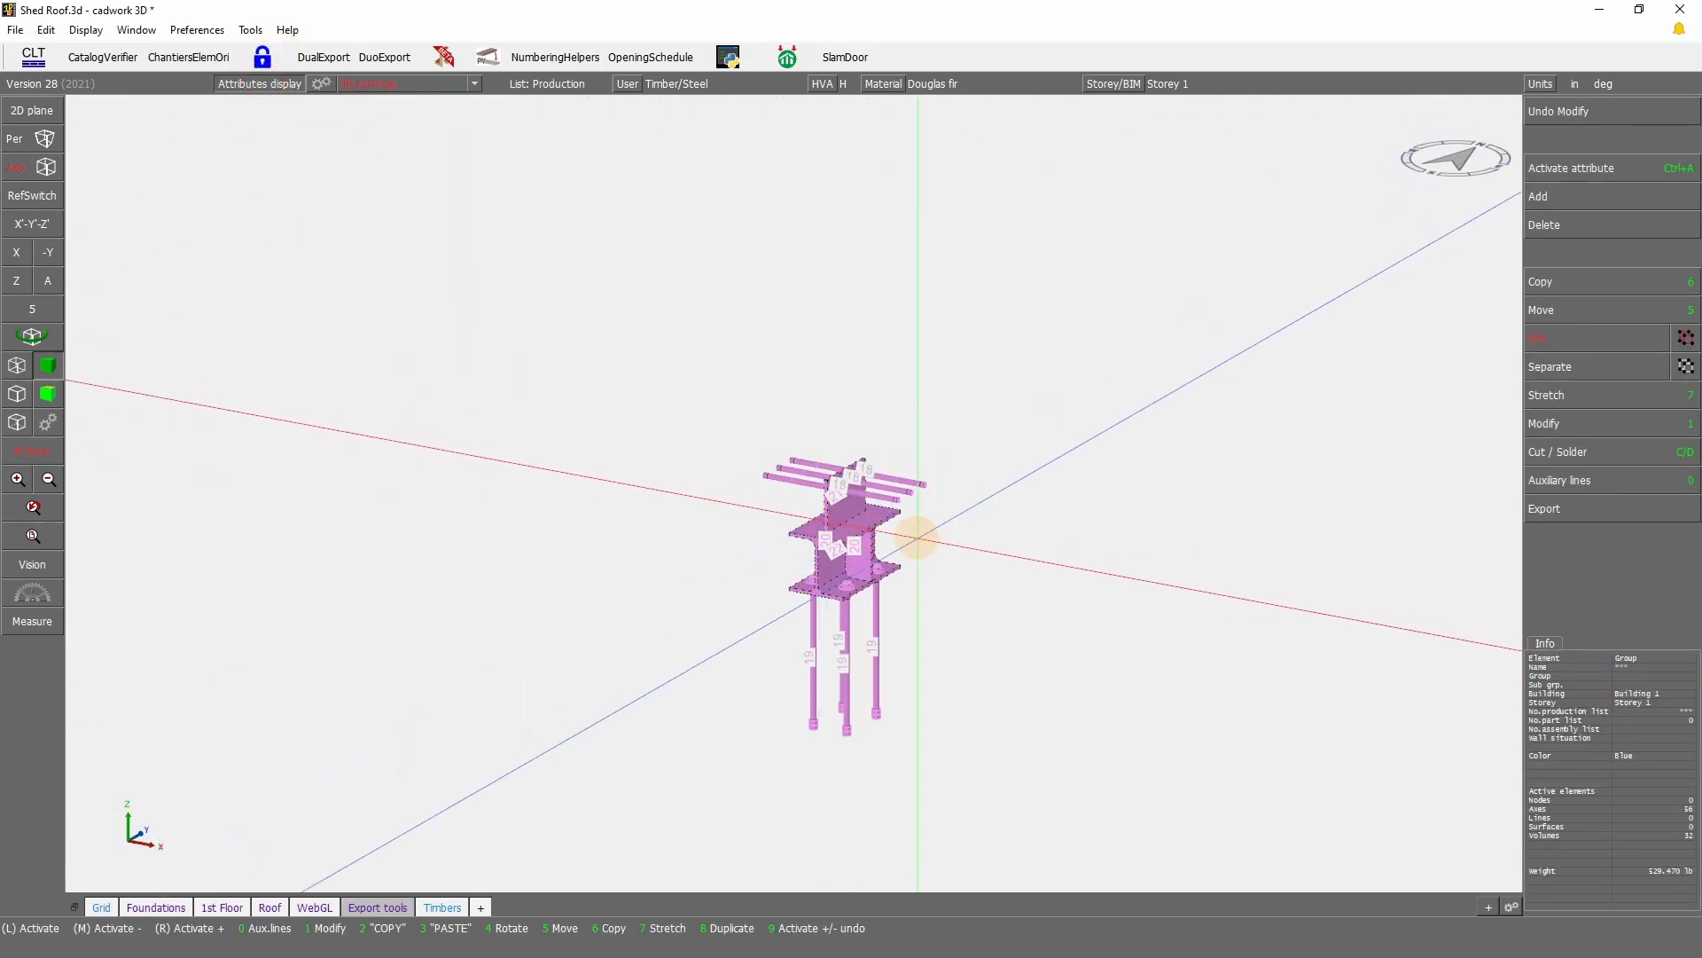
# Step: Restore the display of the whole shed roof model, turn off the attribute display, and clear the selection
pyautogui.hotkey('shift', 'a')
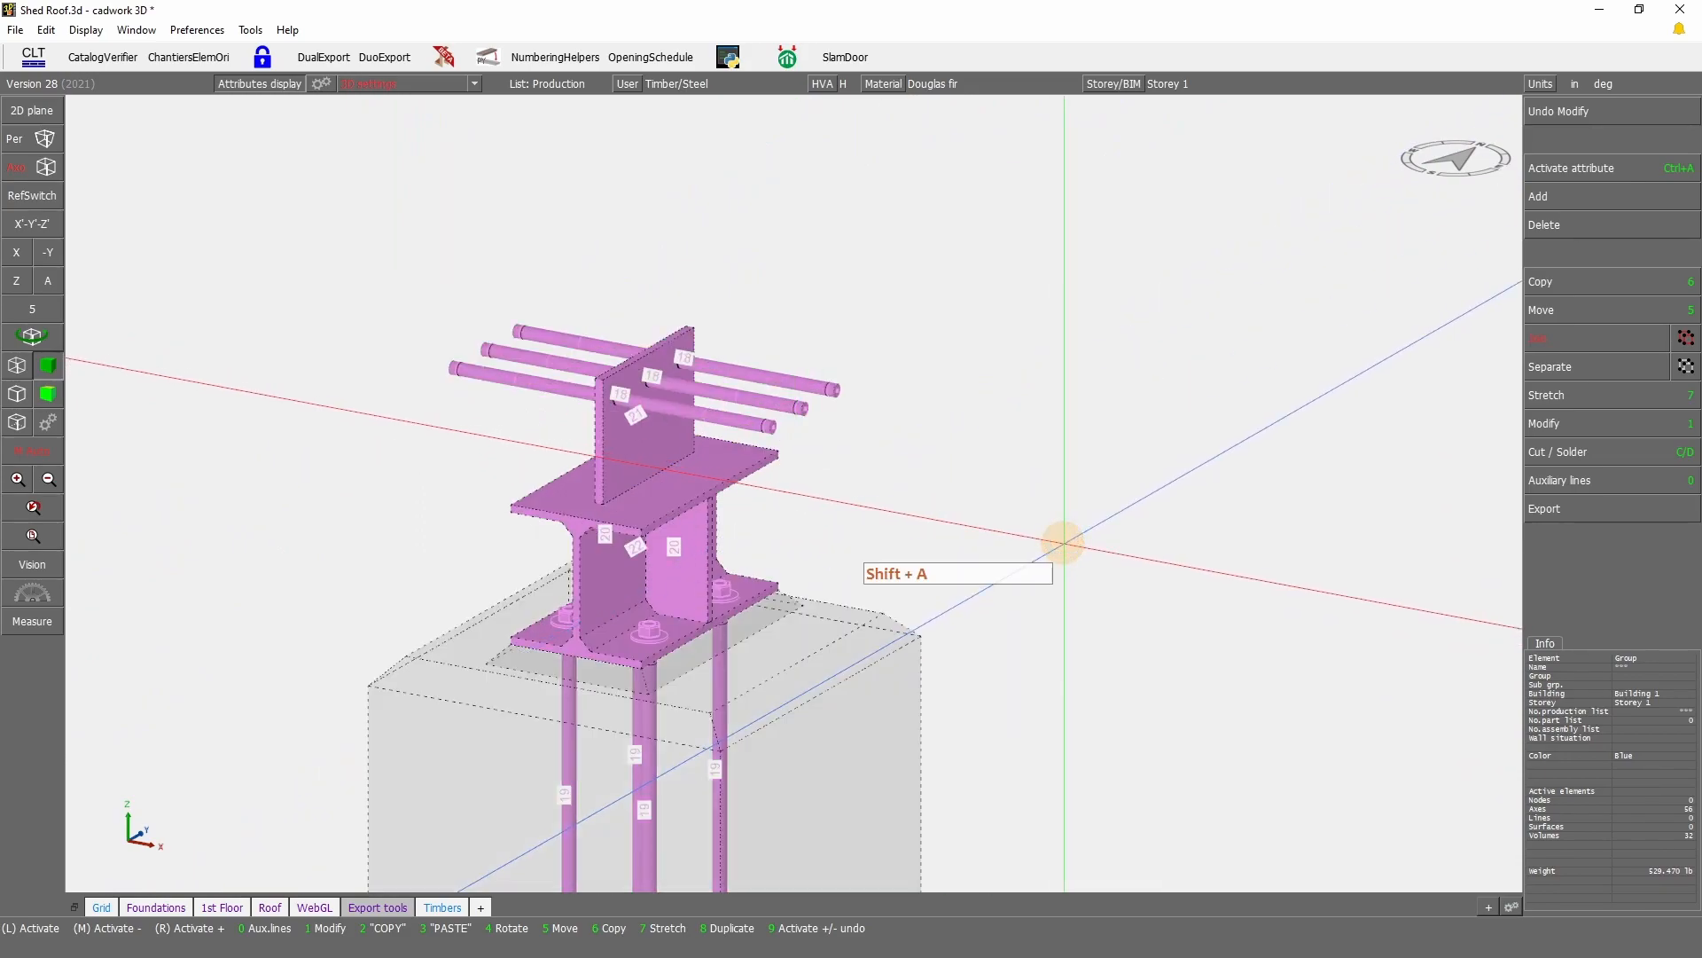
pyautogui.hotkey('shift', 'a')
pyautogui.scroll(-6, 794, 491)
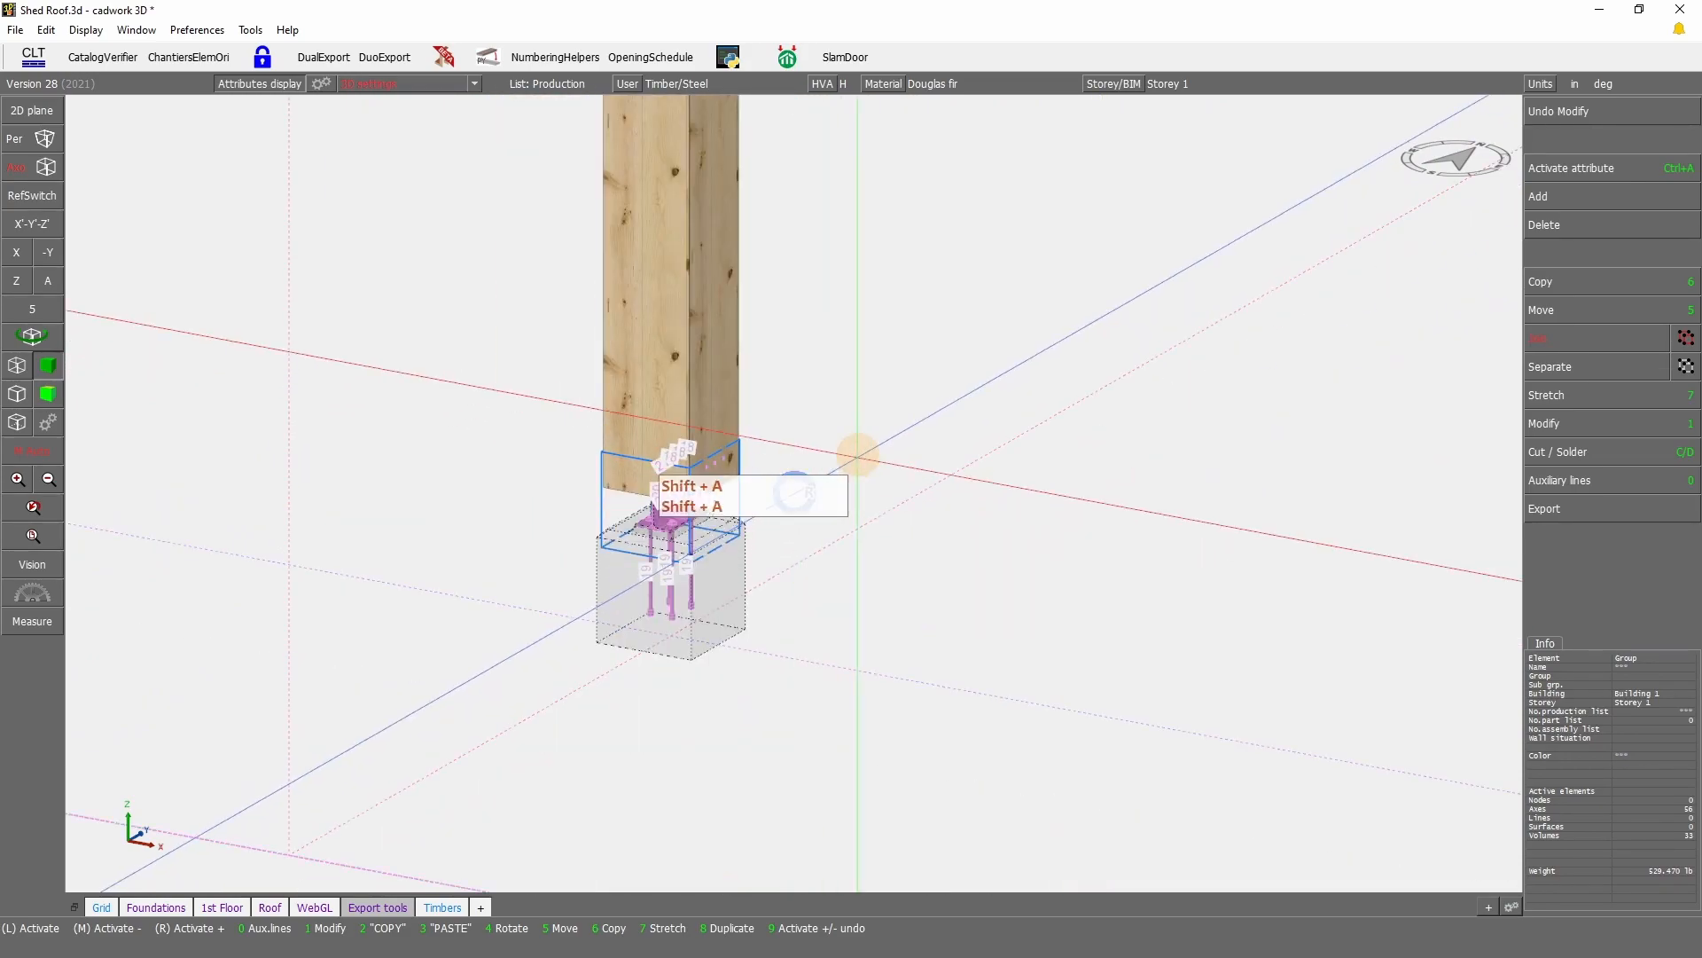
pyautogui.click(991, 420)
pyautogui.click(1130, 624)
pyautogui.hotkey('shift', 'a')
pyautogui.middleClick(1020, 686)
pyautogui.middleClick(1020, 686)
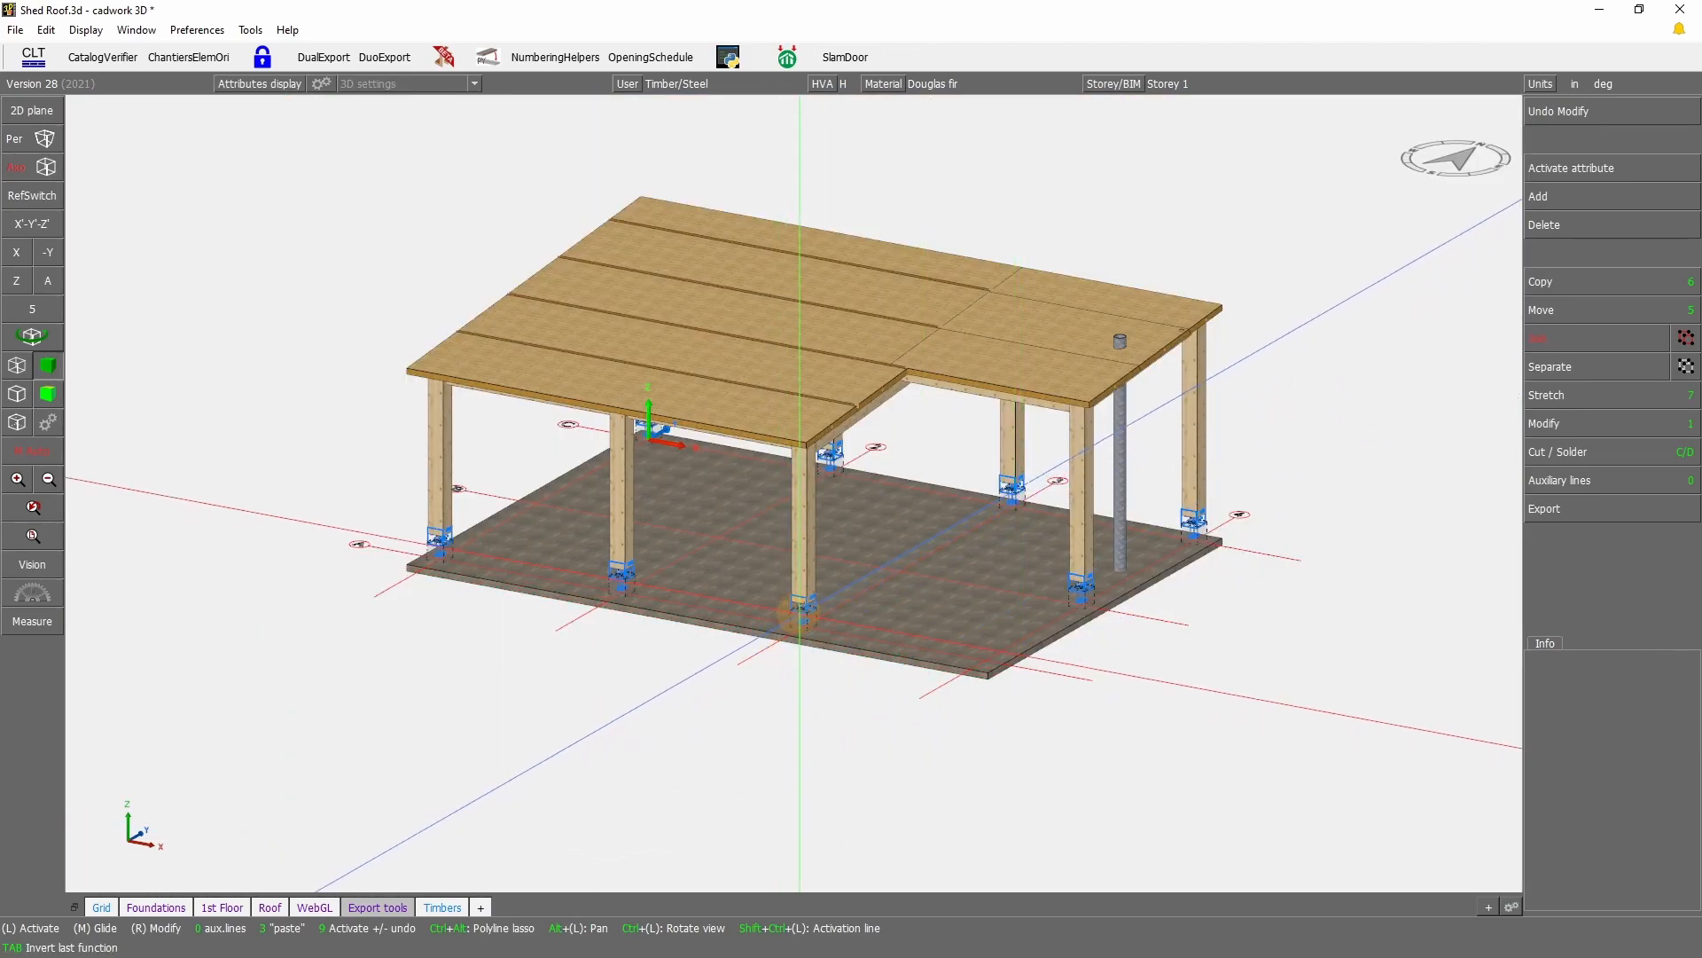
# Step: Select the WA-1 container block under the front post and extend the selection to the parts assigned to that container
pyautogui.scroll(5, 802, 612)
pyautogui.scroll(3, 732, 467)
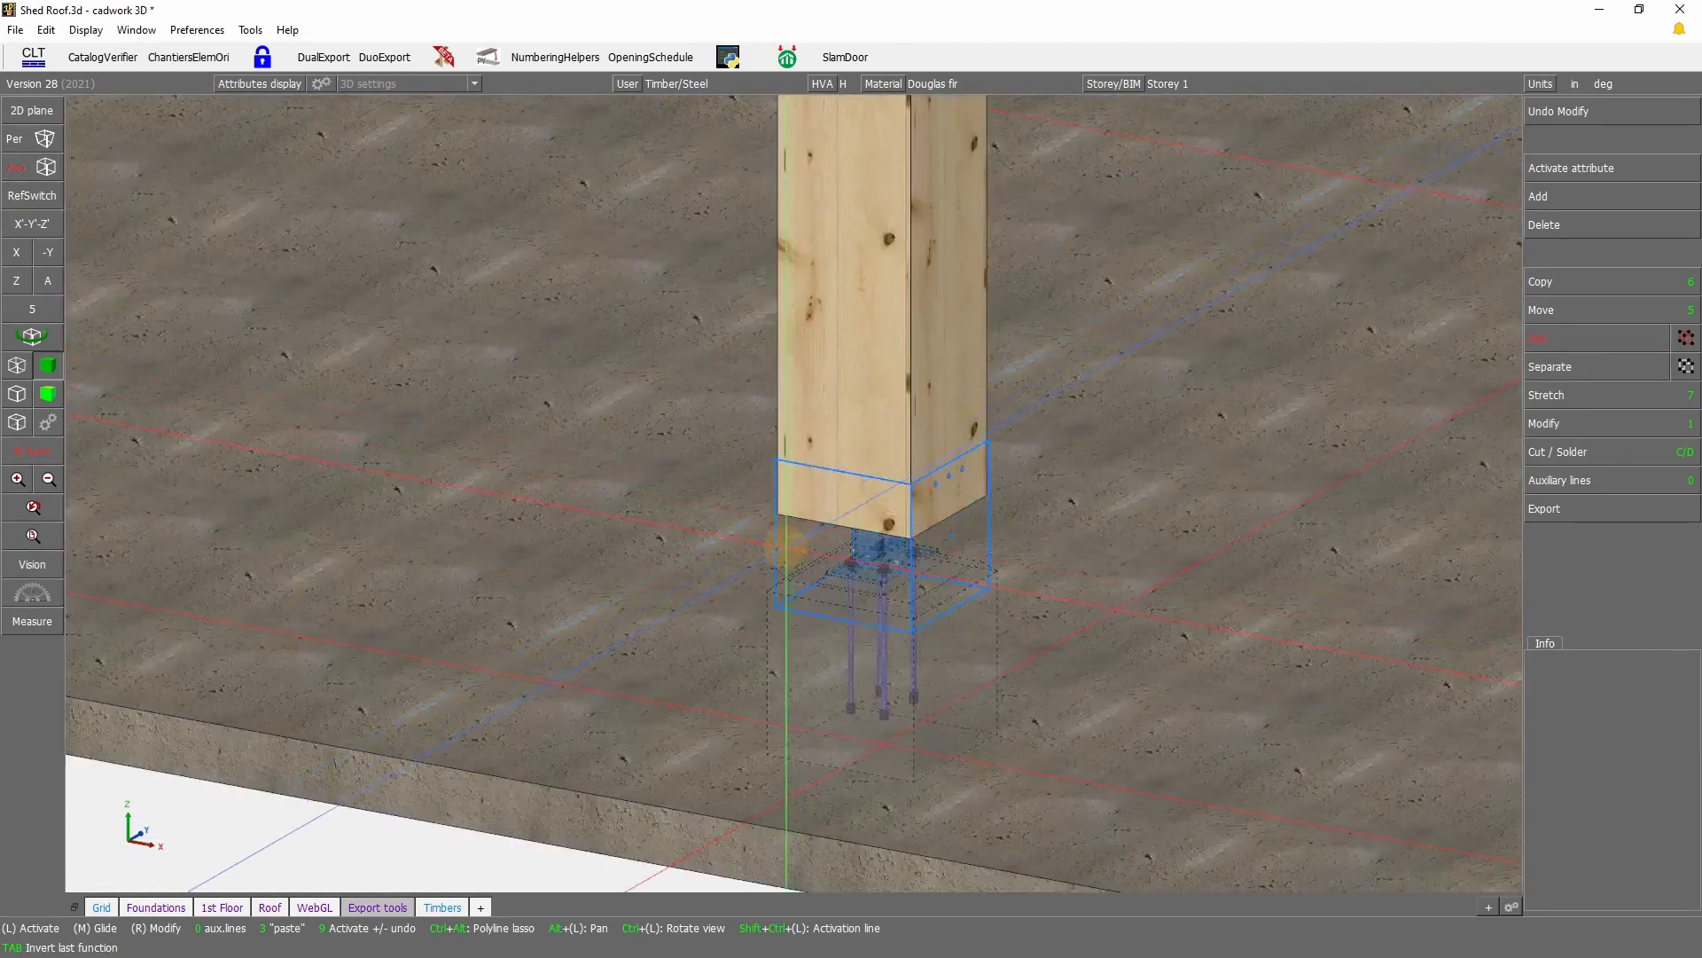
pyautogui.click(776, 539)
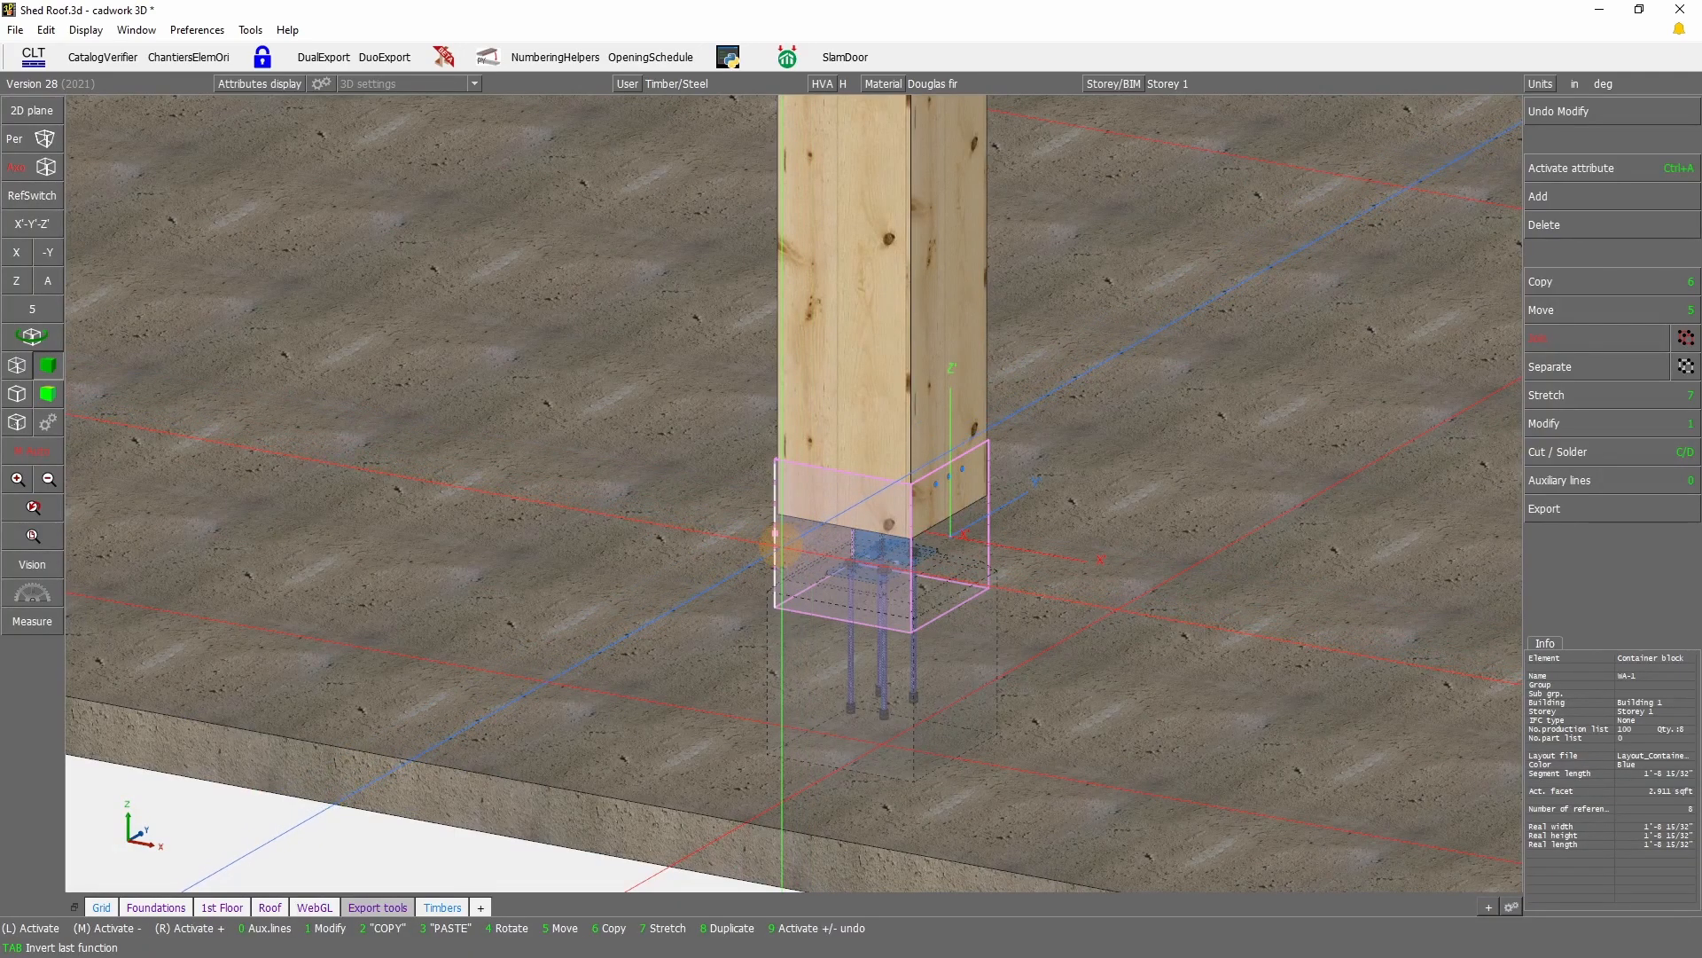
pyautogui.scroll(-3, 802, 443)
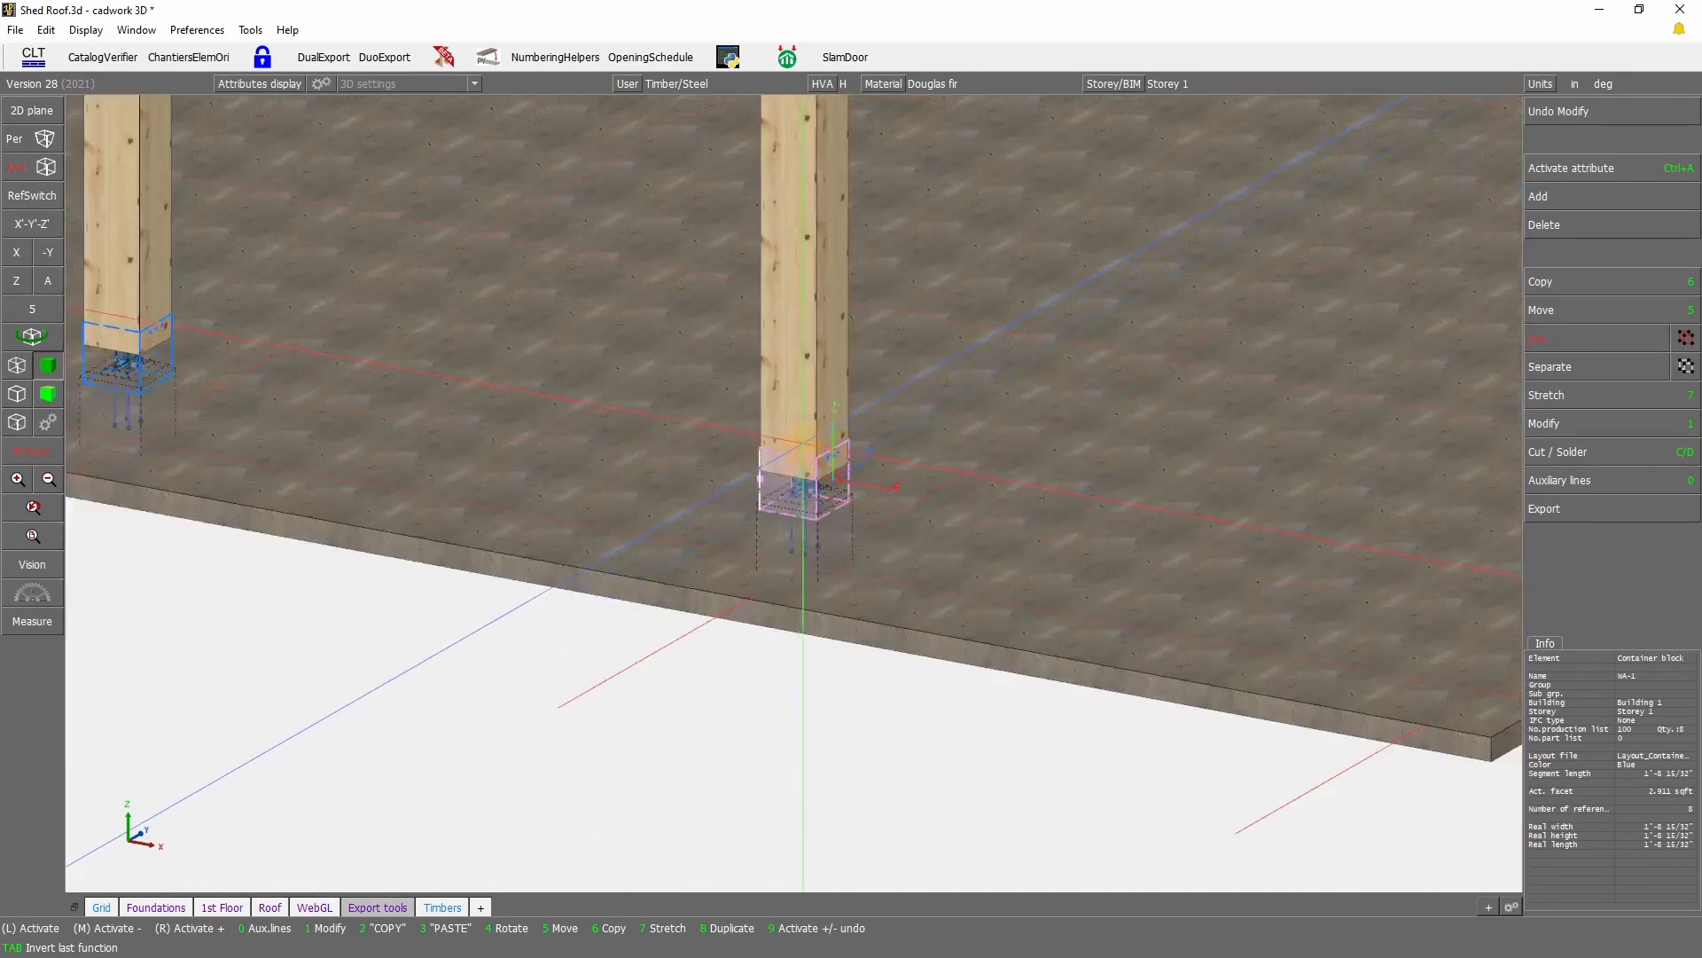
pyautogui.scroll(-3, 803, 443)
pyautogui.scroll(3, 790, 461)
pyautogui.scroll(-3, 794, 497)
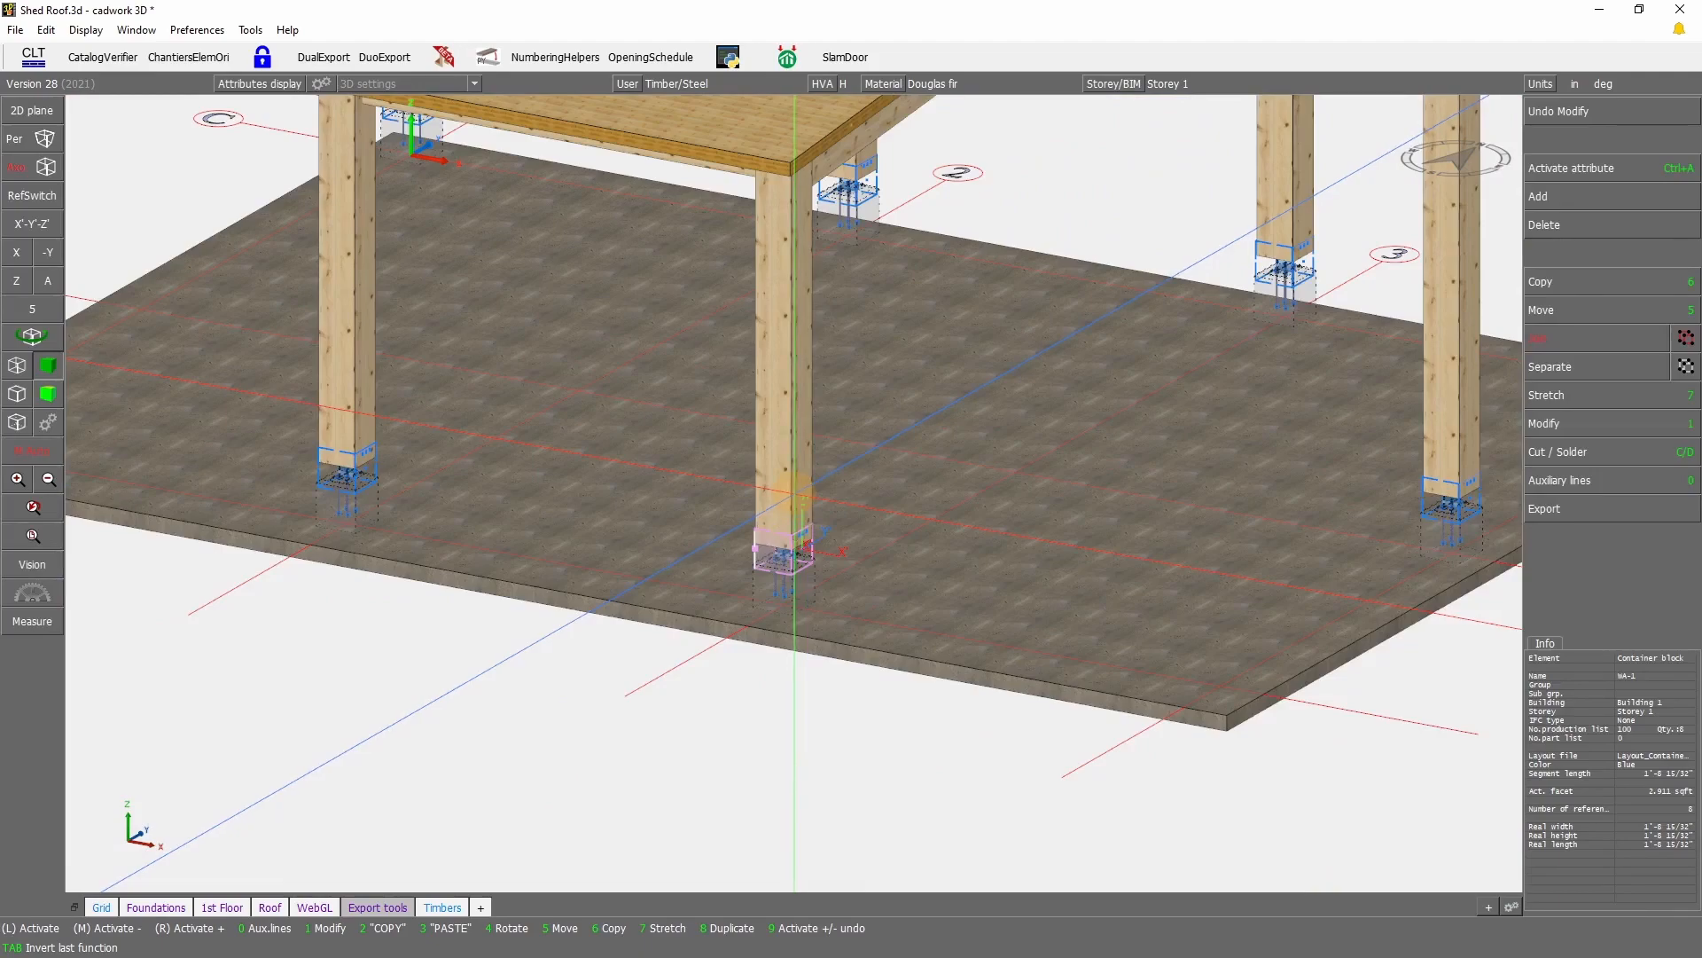
pyautogui.hotkey('ctrl', 'a')
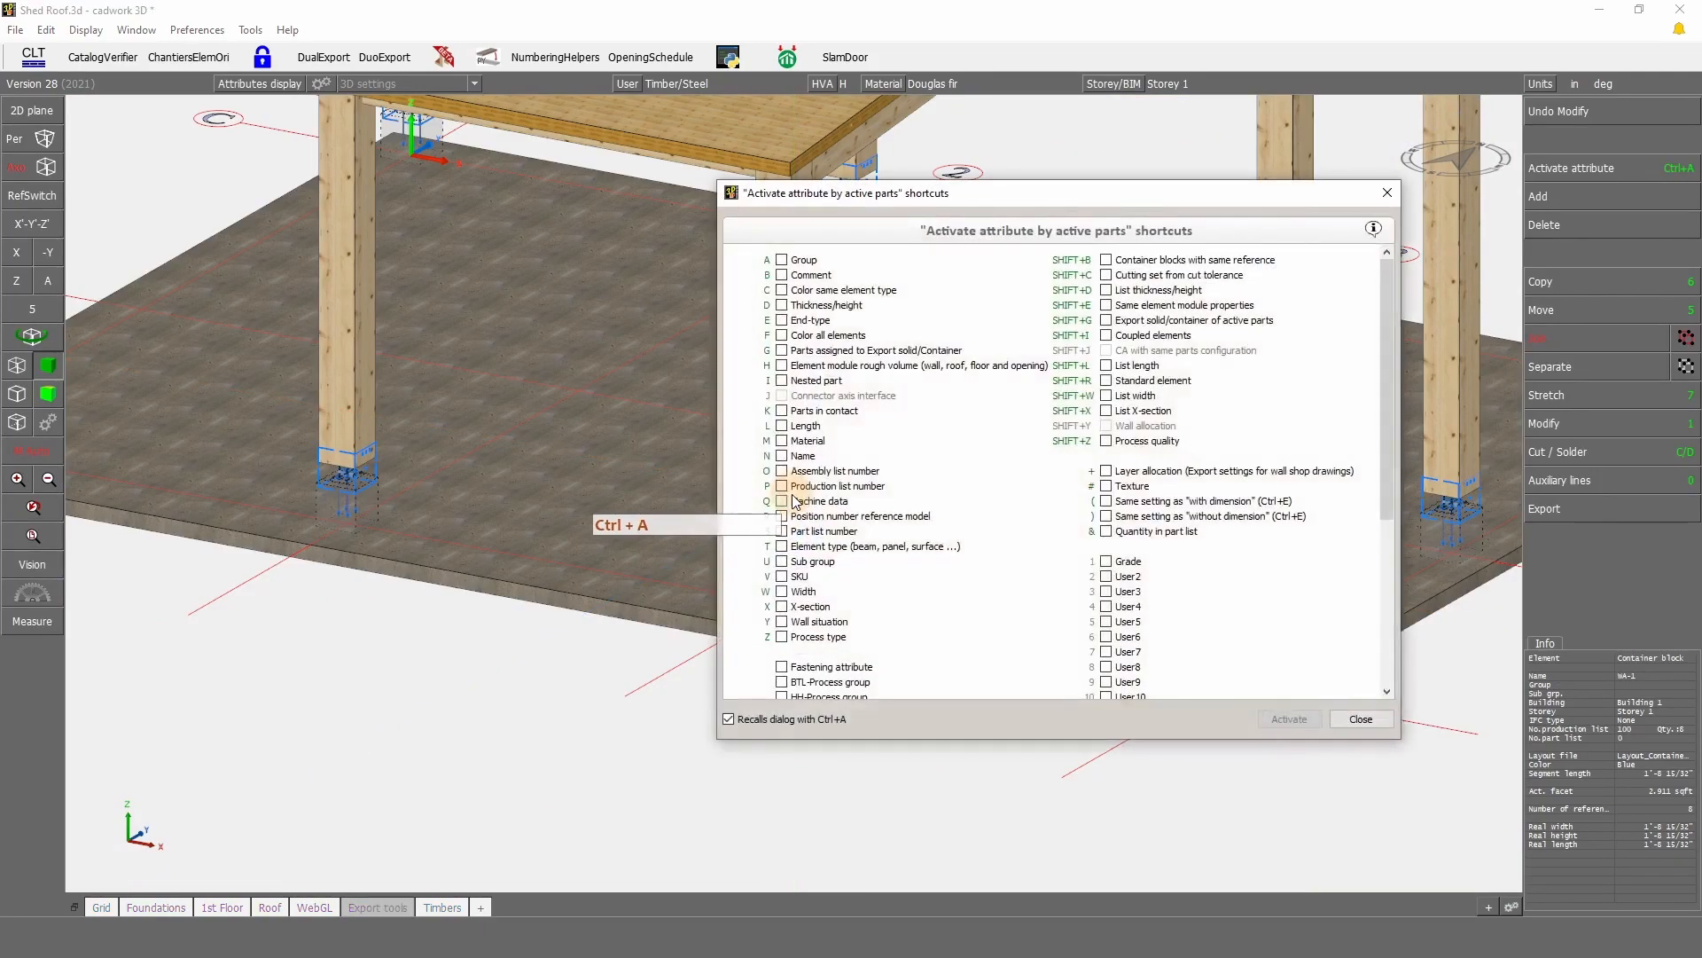
pyautogui.click(798, 352)
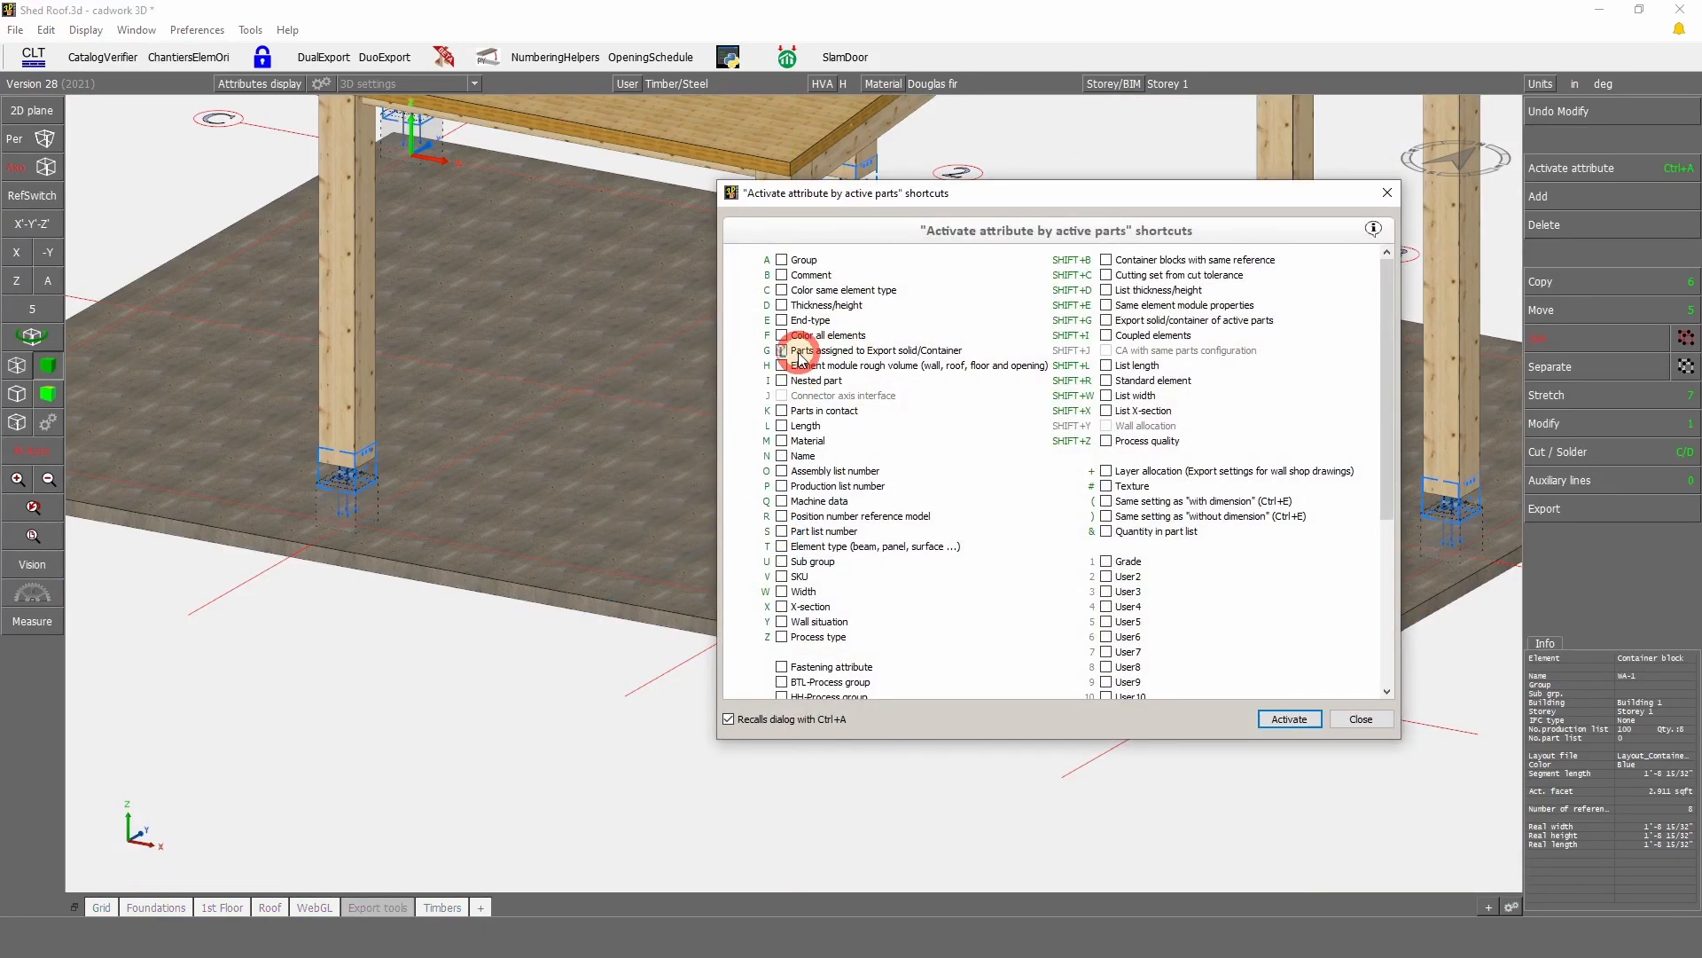
pyautogui.click(1289, 718)
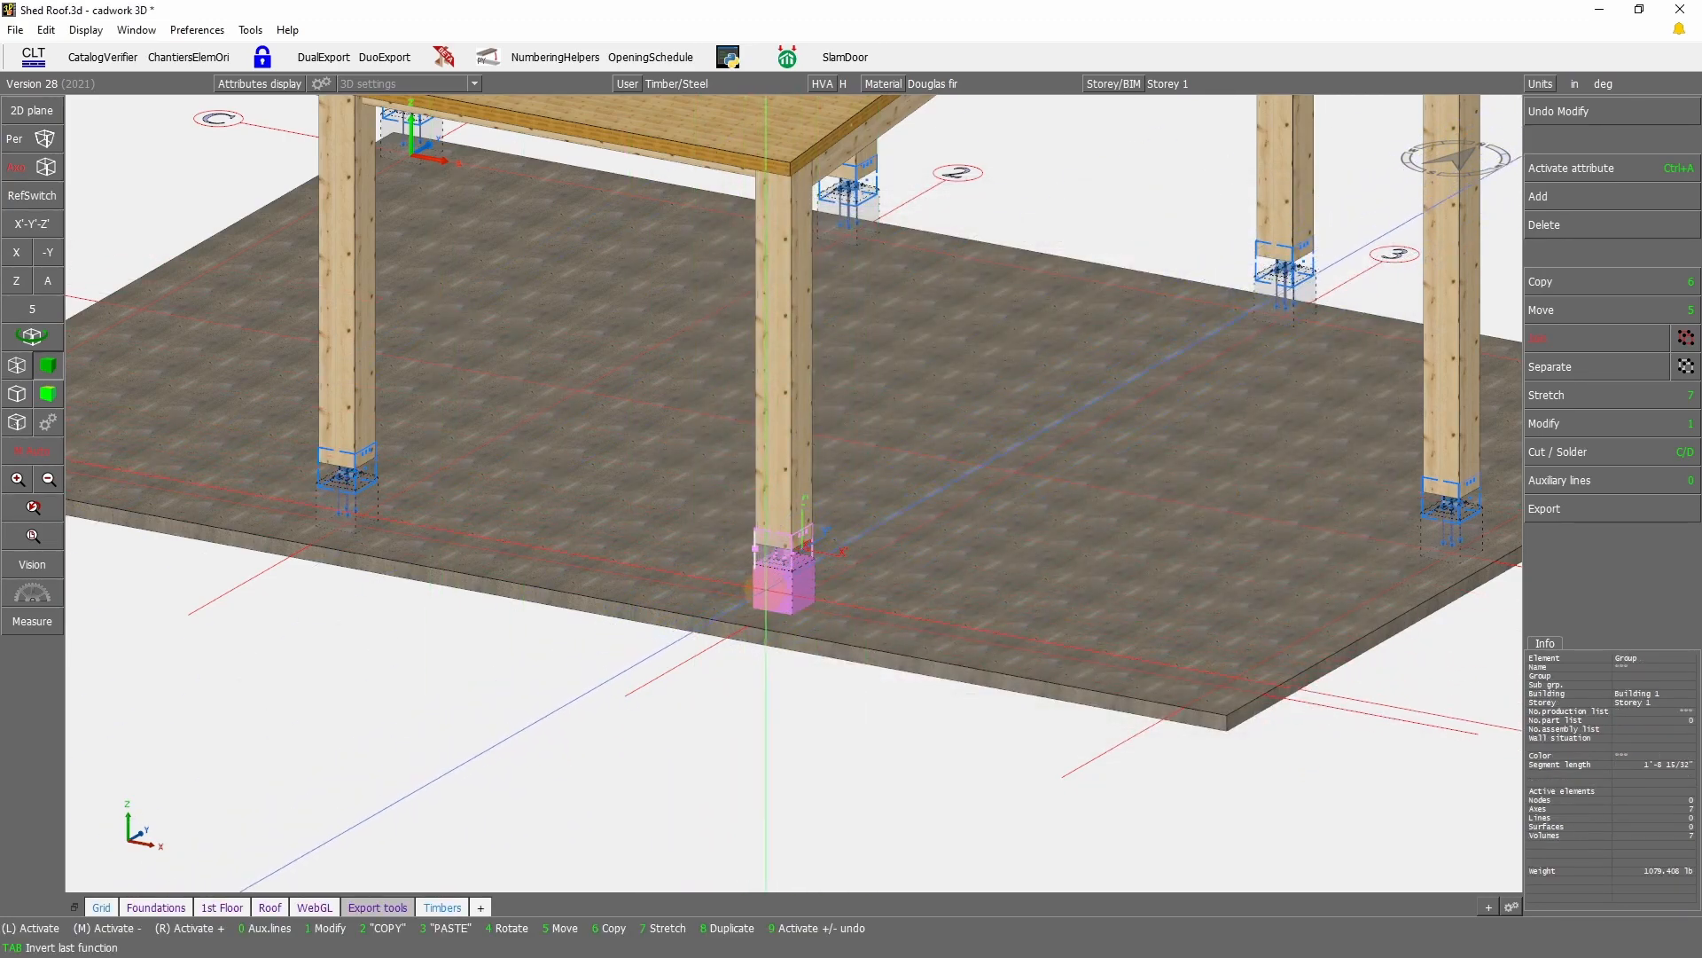
# Step: Select only the concrete base under the front post and extend the selection to the container it belongs to
pyautogui.click(782, 594)
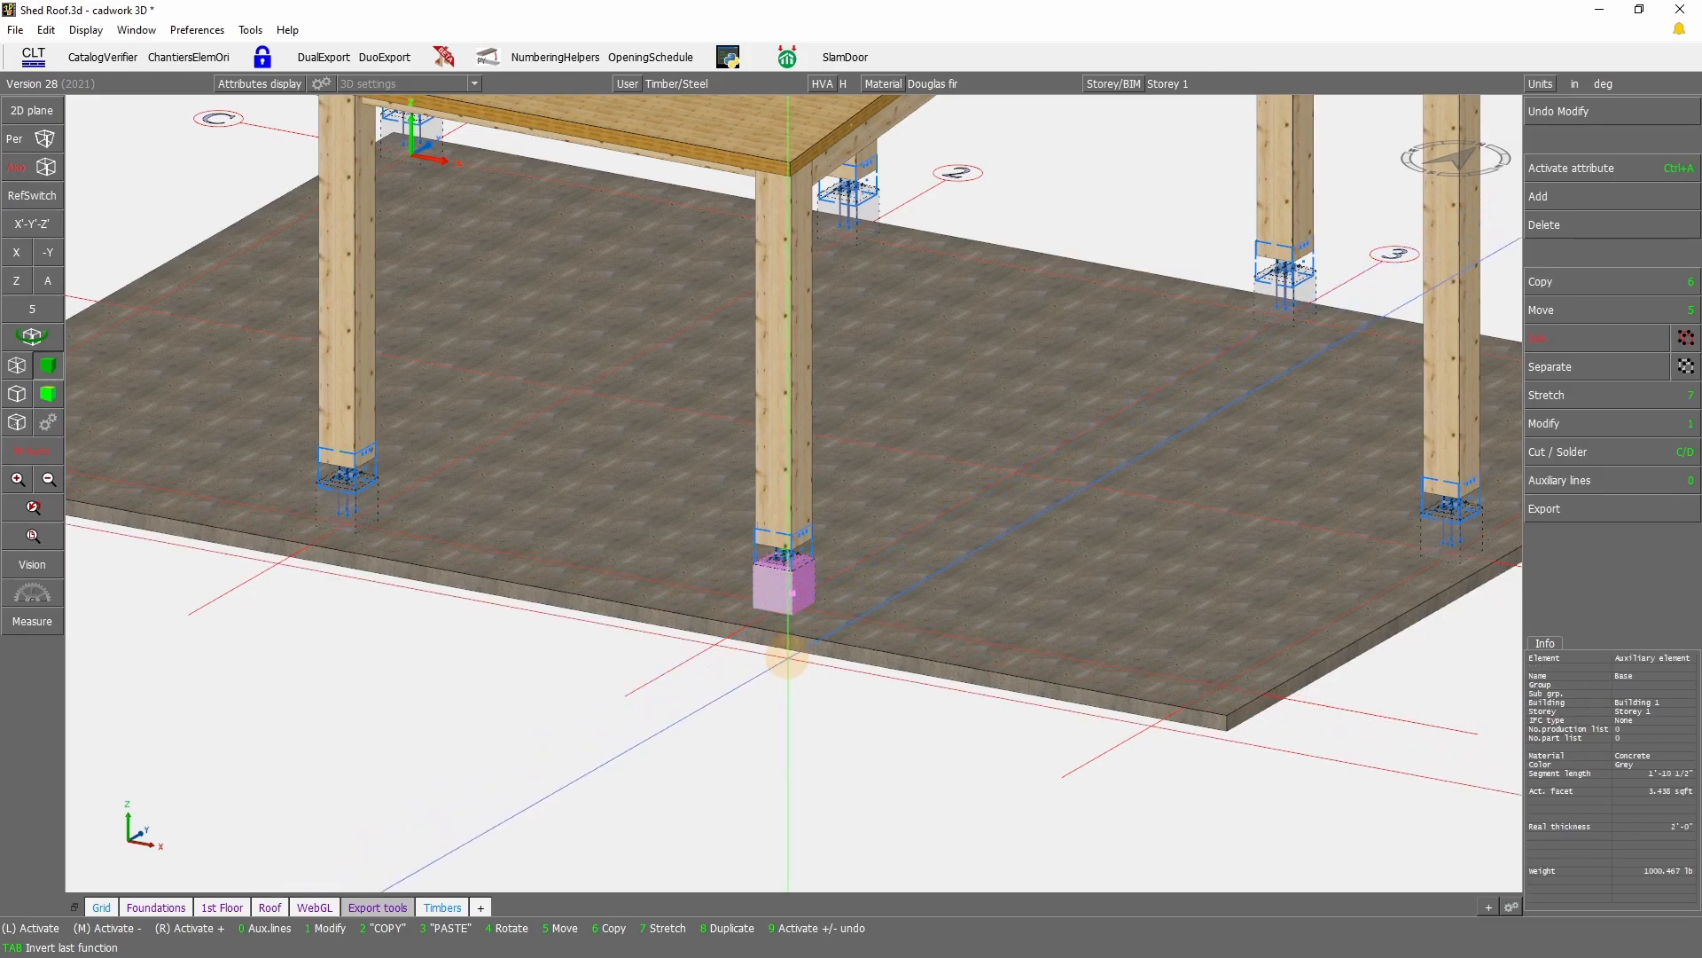
pyautogui.hotkey('ctrl', 'a')
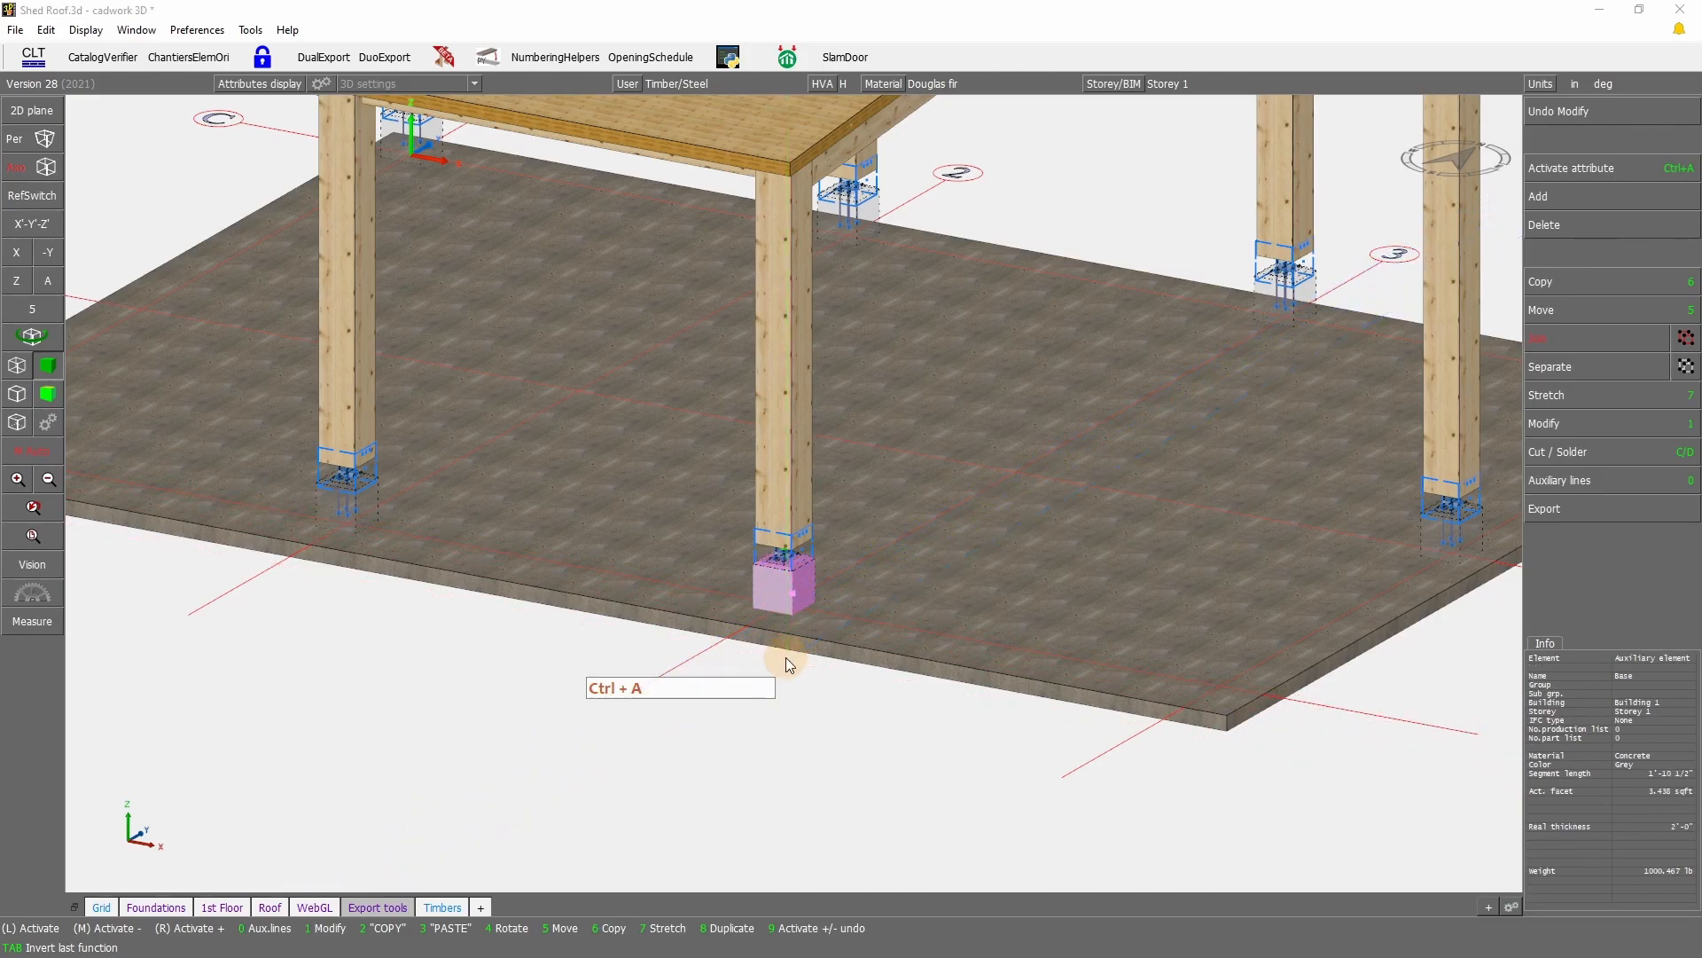
pyautogui.click(1142, 321)
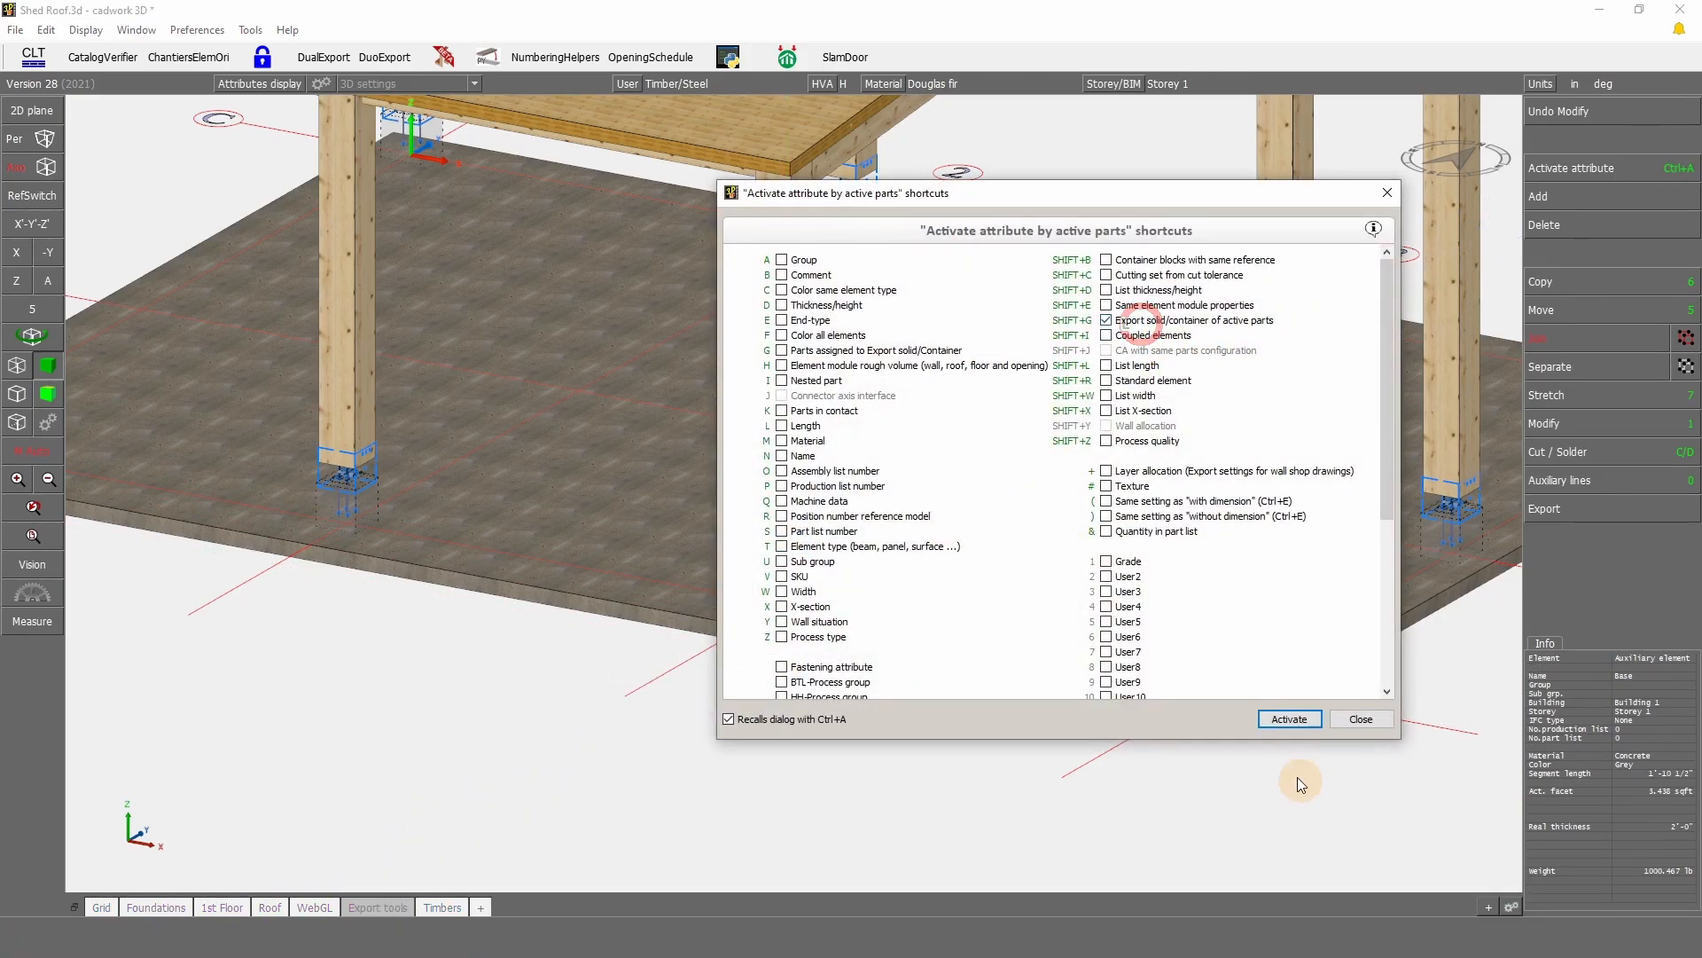
pyautogui.click(1294, 719)
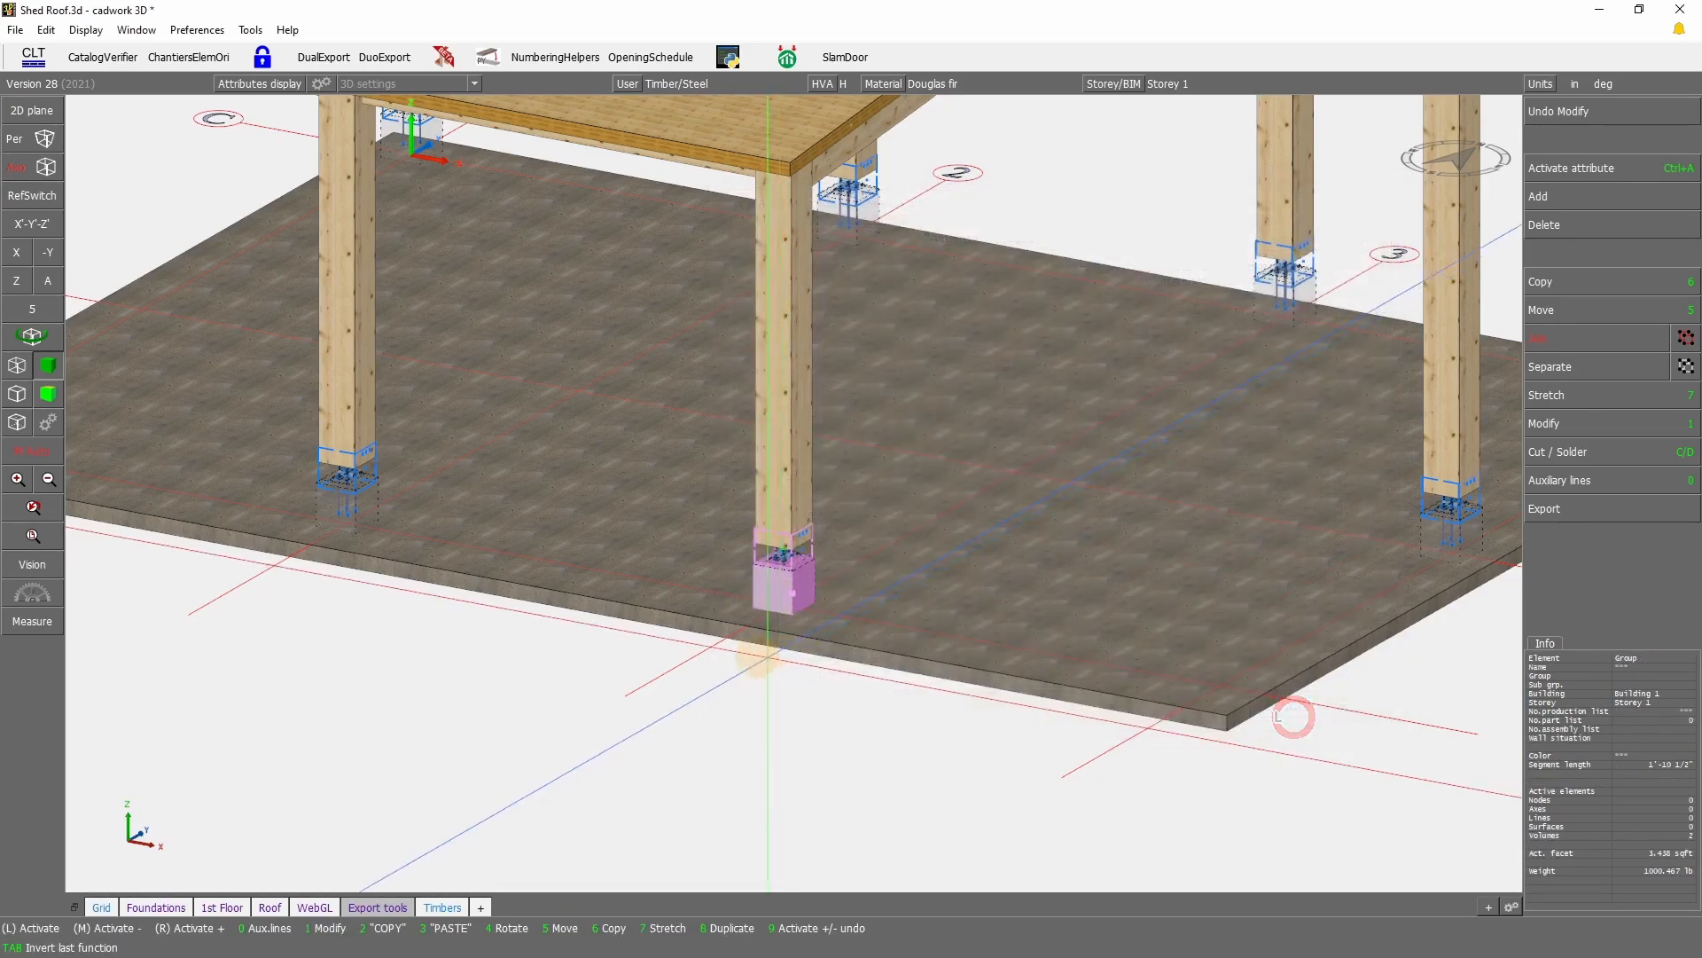
pyautogui.scroll(5, 806, 532)
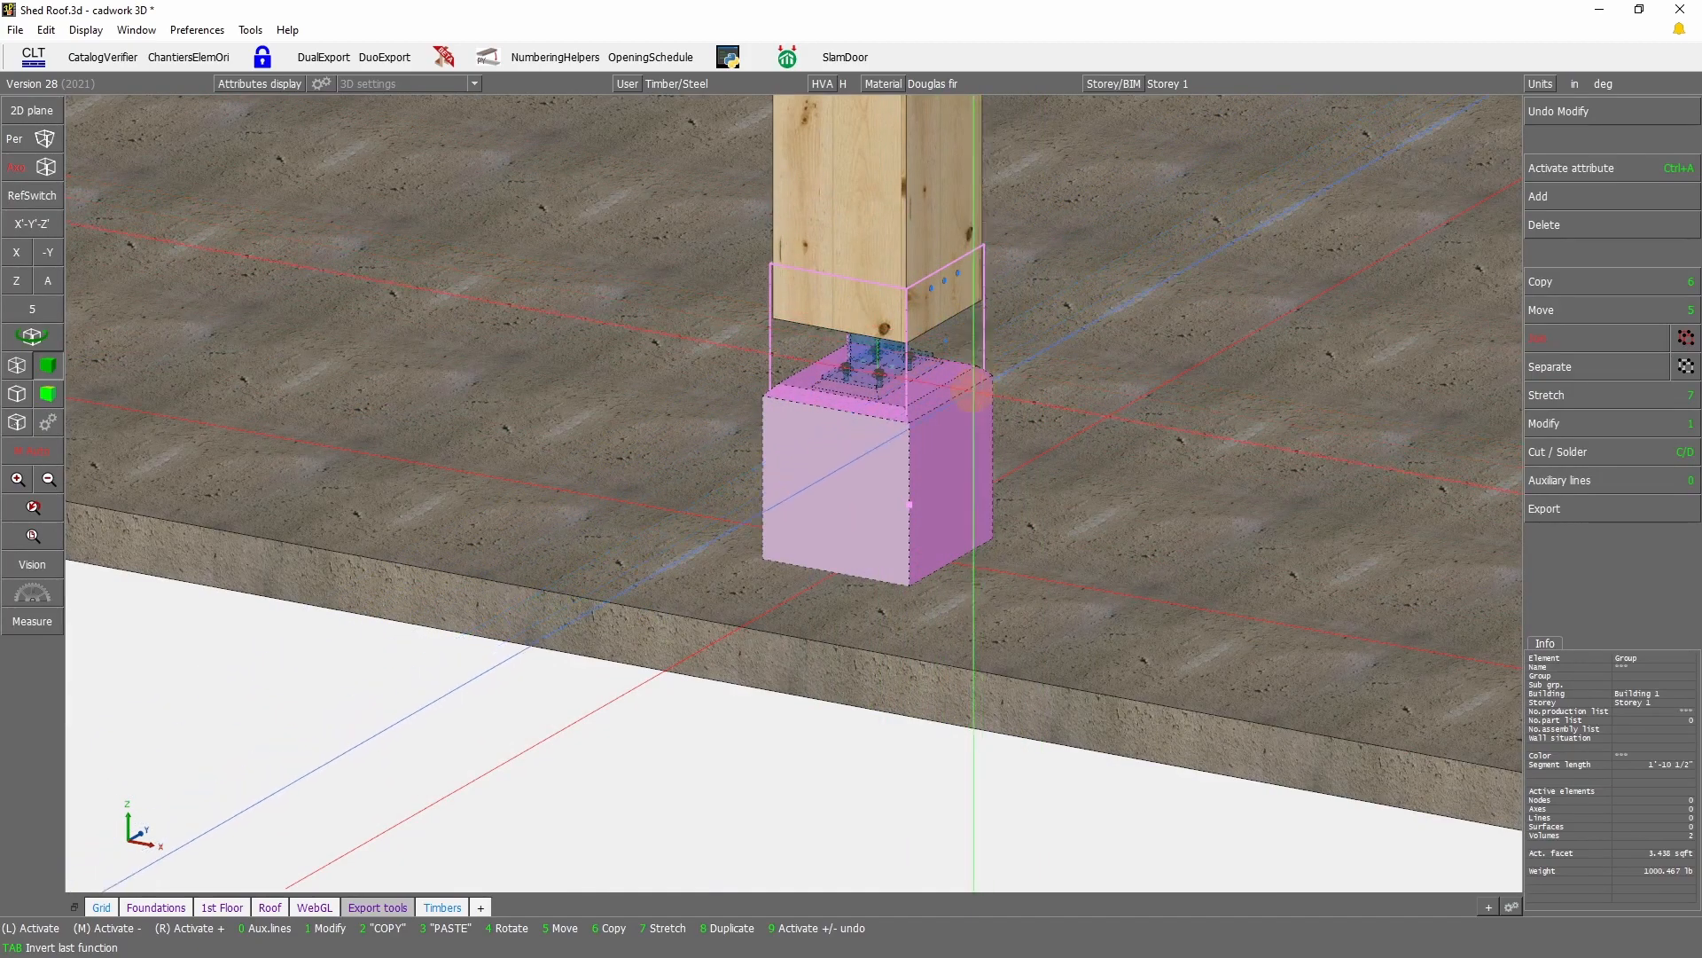
pyautogui.scroll(-5, 787, 759)
# Step: Select only the WA-1 container block under the front post and open its page layout in the container configuration
pyautogui.click(789, 729)
pyautogui.scroll(5, 796, 496)
pyautogui.click(798, 523)
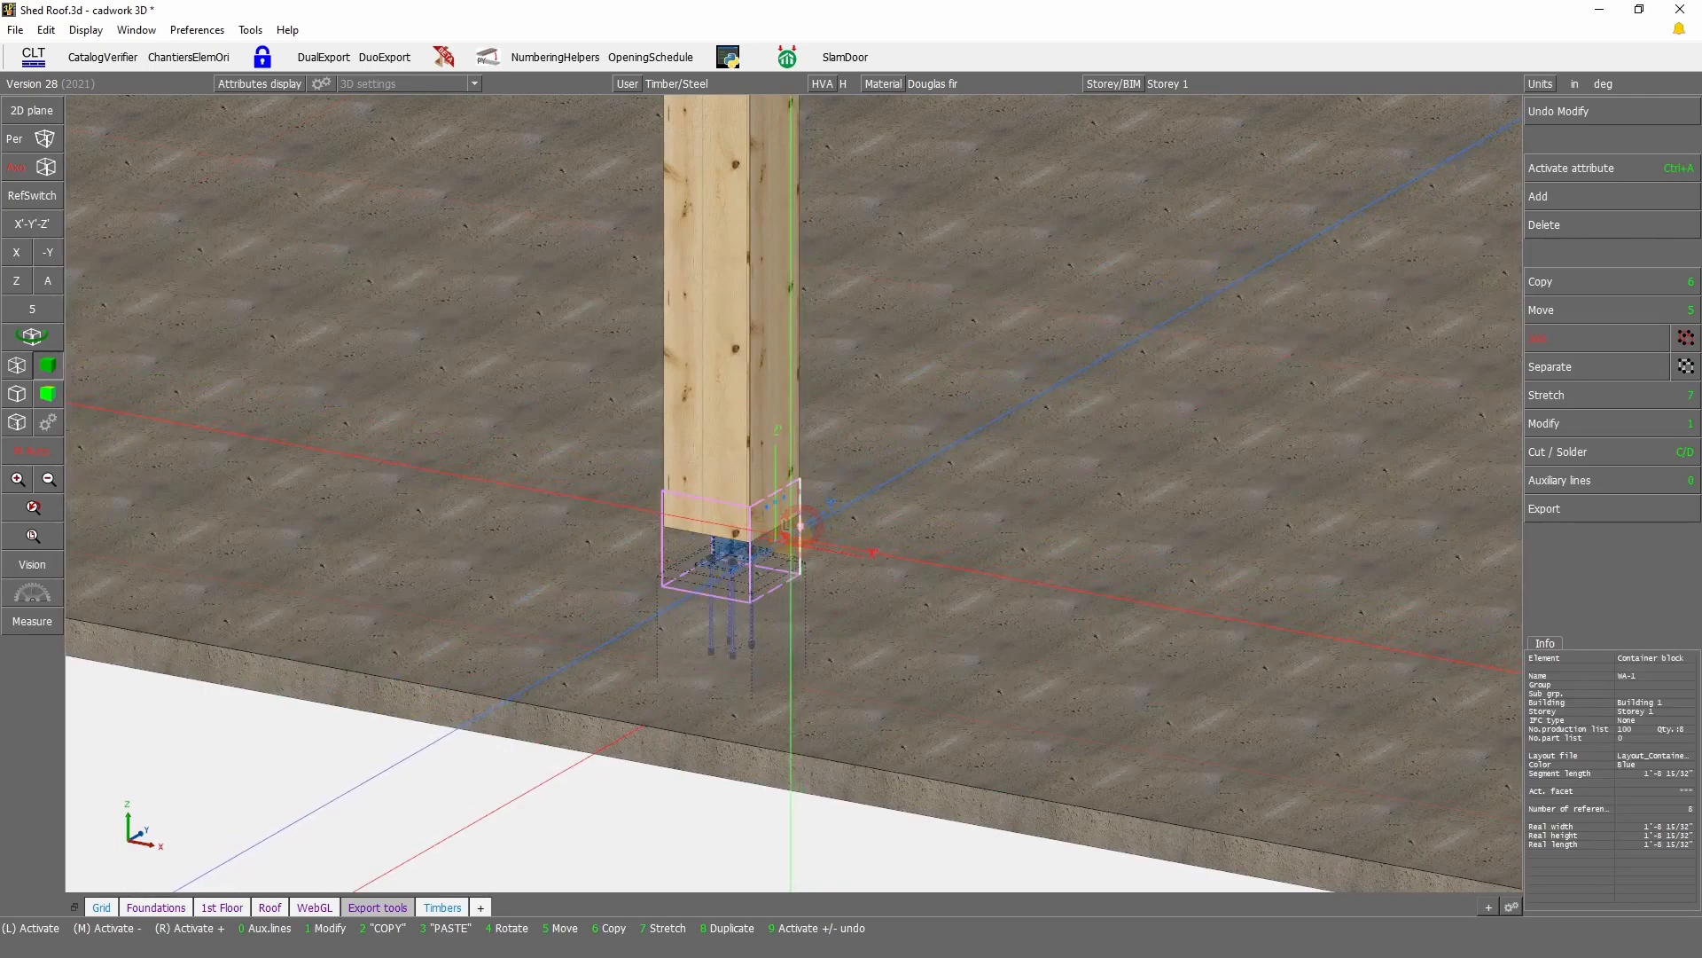
pyautogui.click(1573, 505)
pyautogui.click(1571, 425)
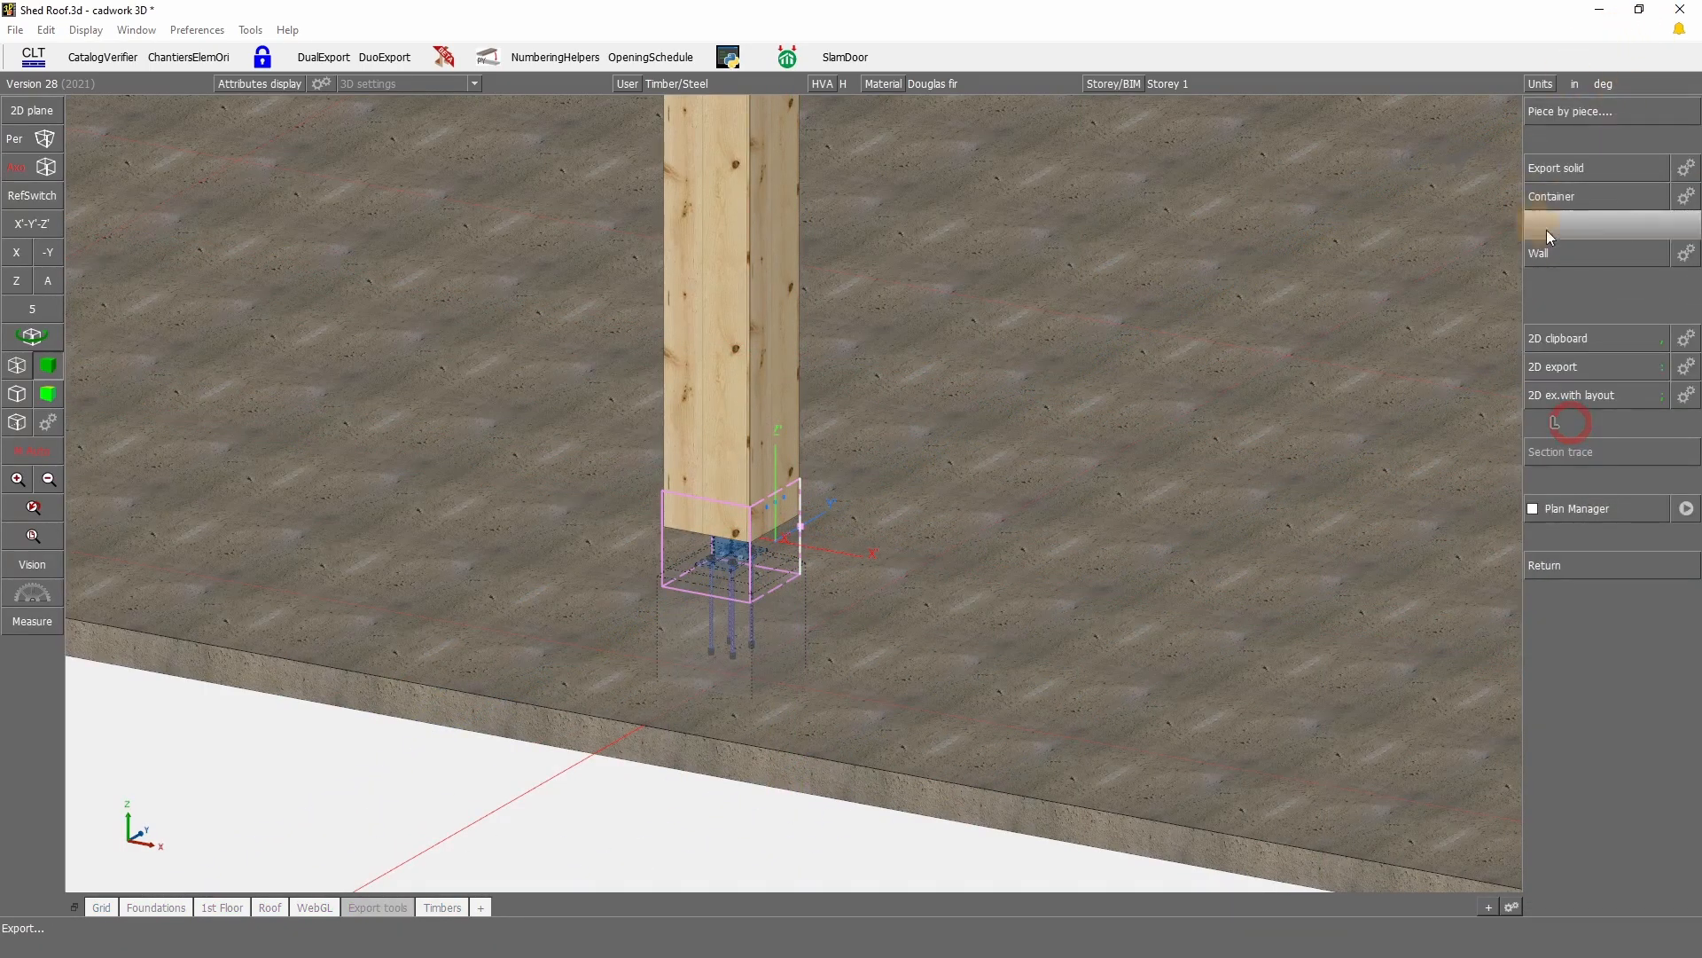
pyautogui.click(1684, 197)
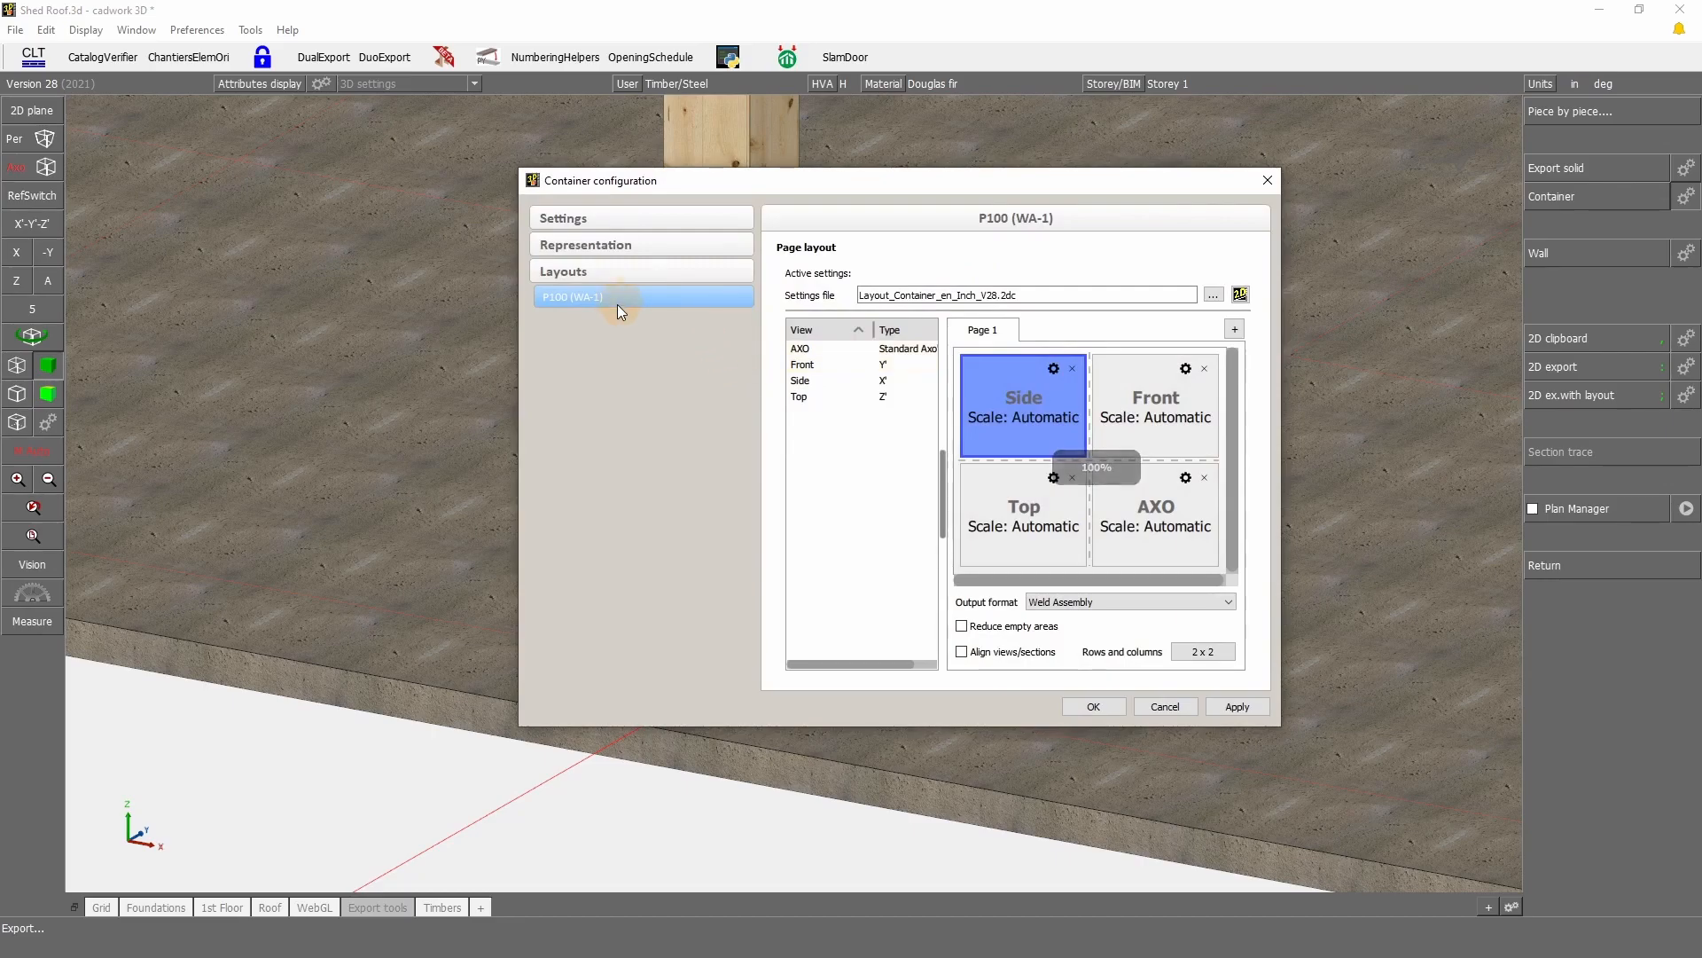
pyautogui.moveTo(798, 181); pyautogui.dragTo(1065, 159)
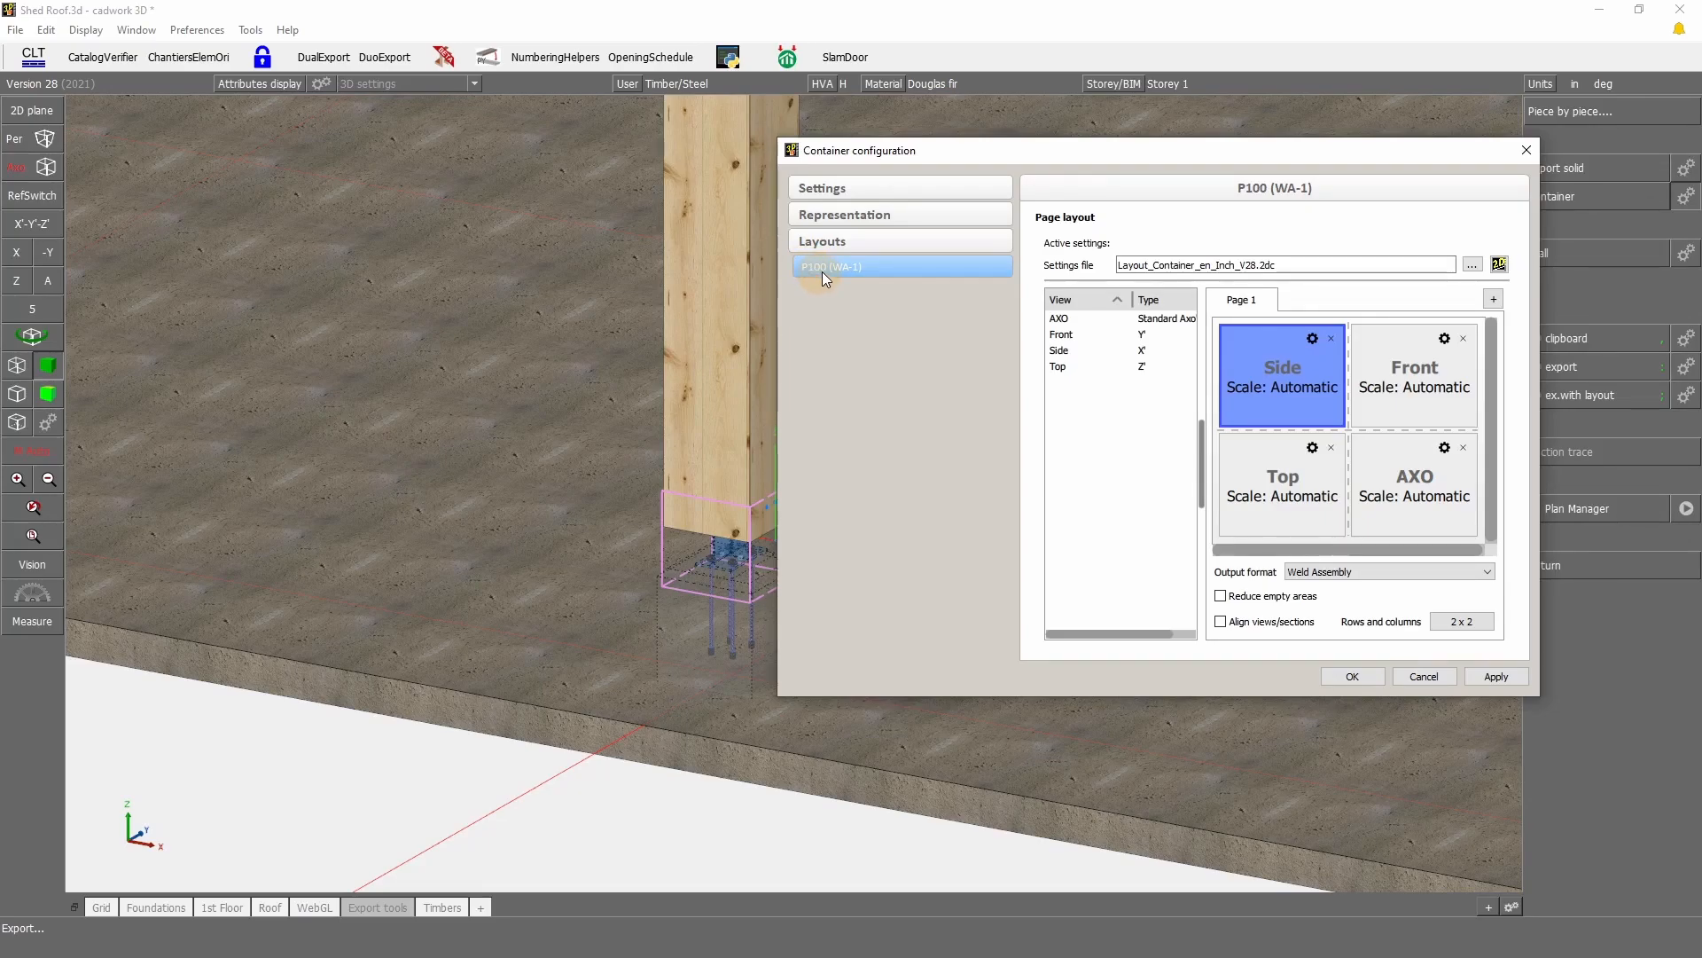
pyautogui.moveTo(1309, 394)
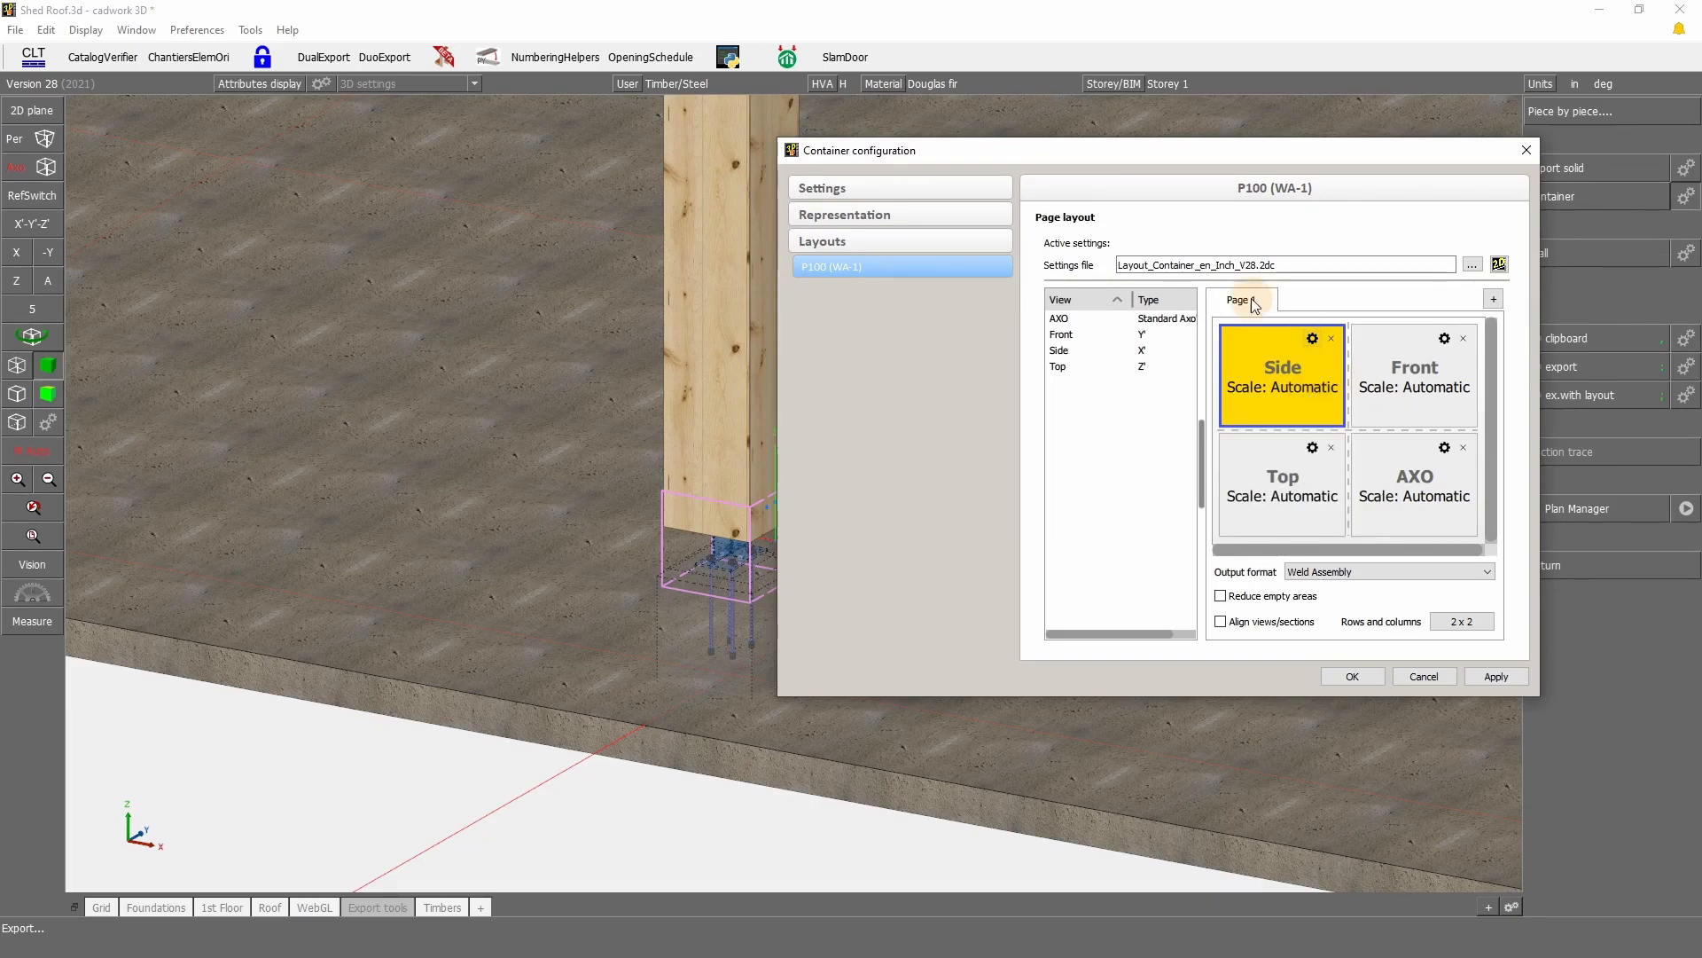
pyautogui.moveTo(931, 153); pyautogui.dragTo(634, 124)
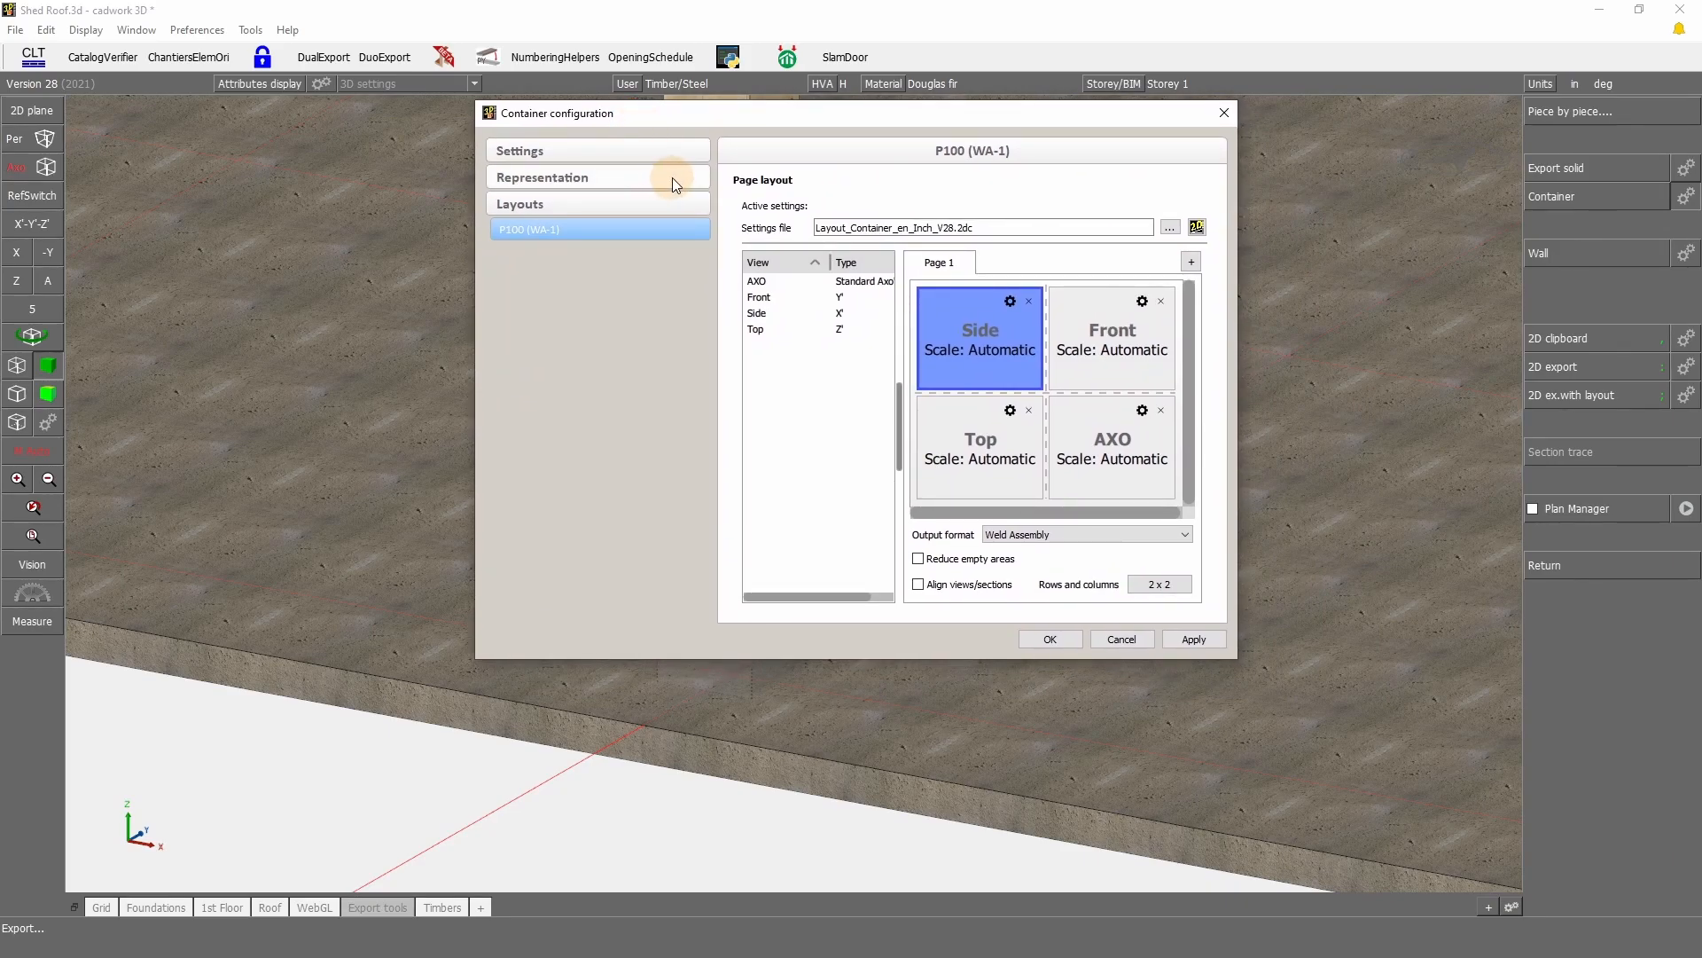
# Step: Add a second page with a 1 x 1 grid to the WA-1 layout, place the AXO view on it, and return to Page 1
pyautogui.click(983, 344)
pyautogui.click(1191, 262)
pyautogui.click(1038, 268)
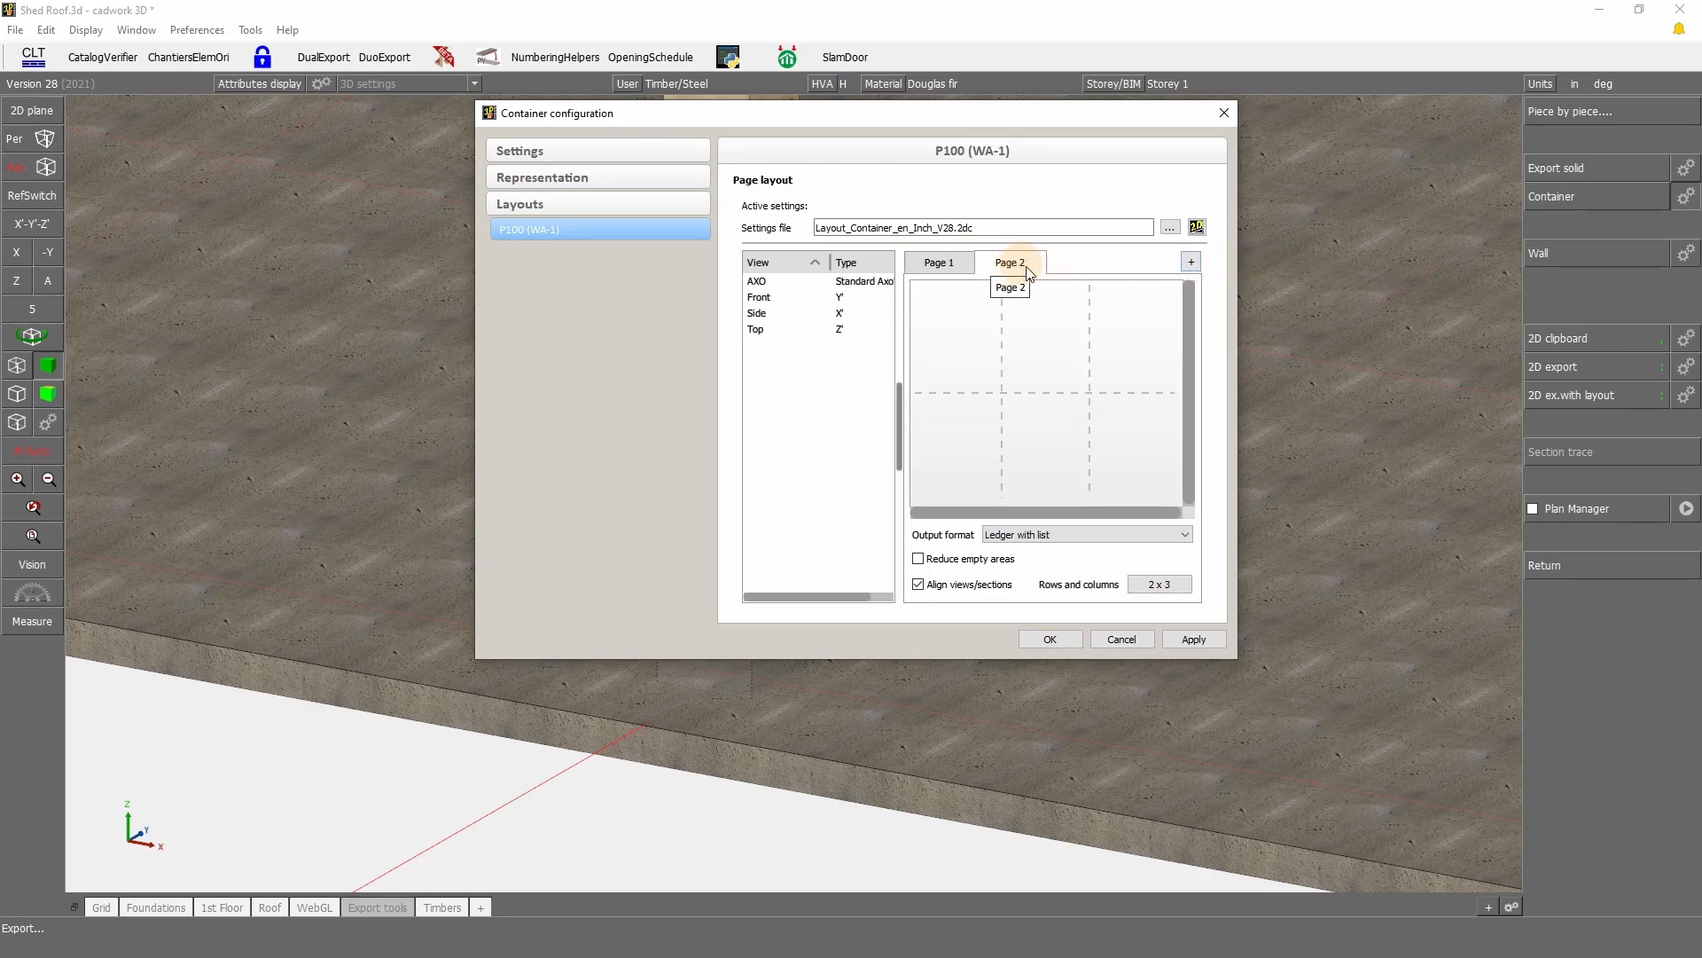
pyautogui.click(1160, 584)
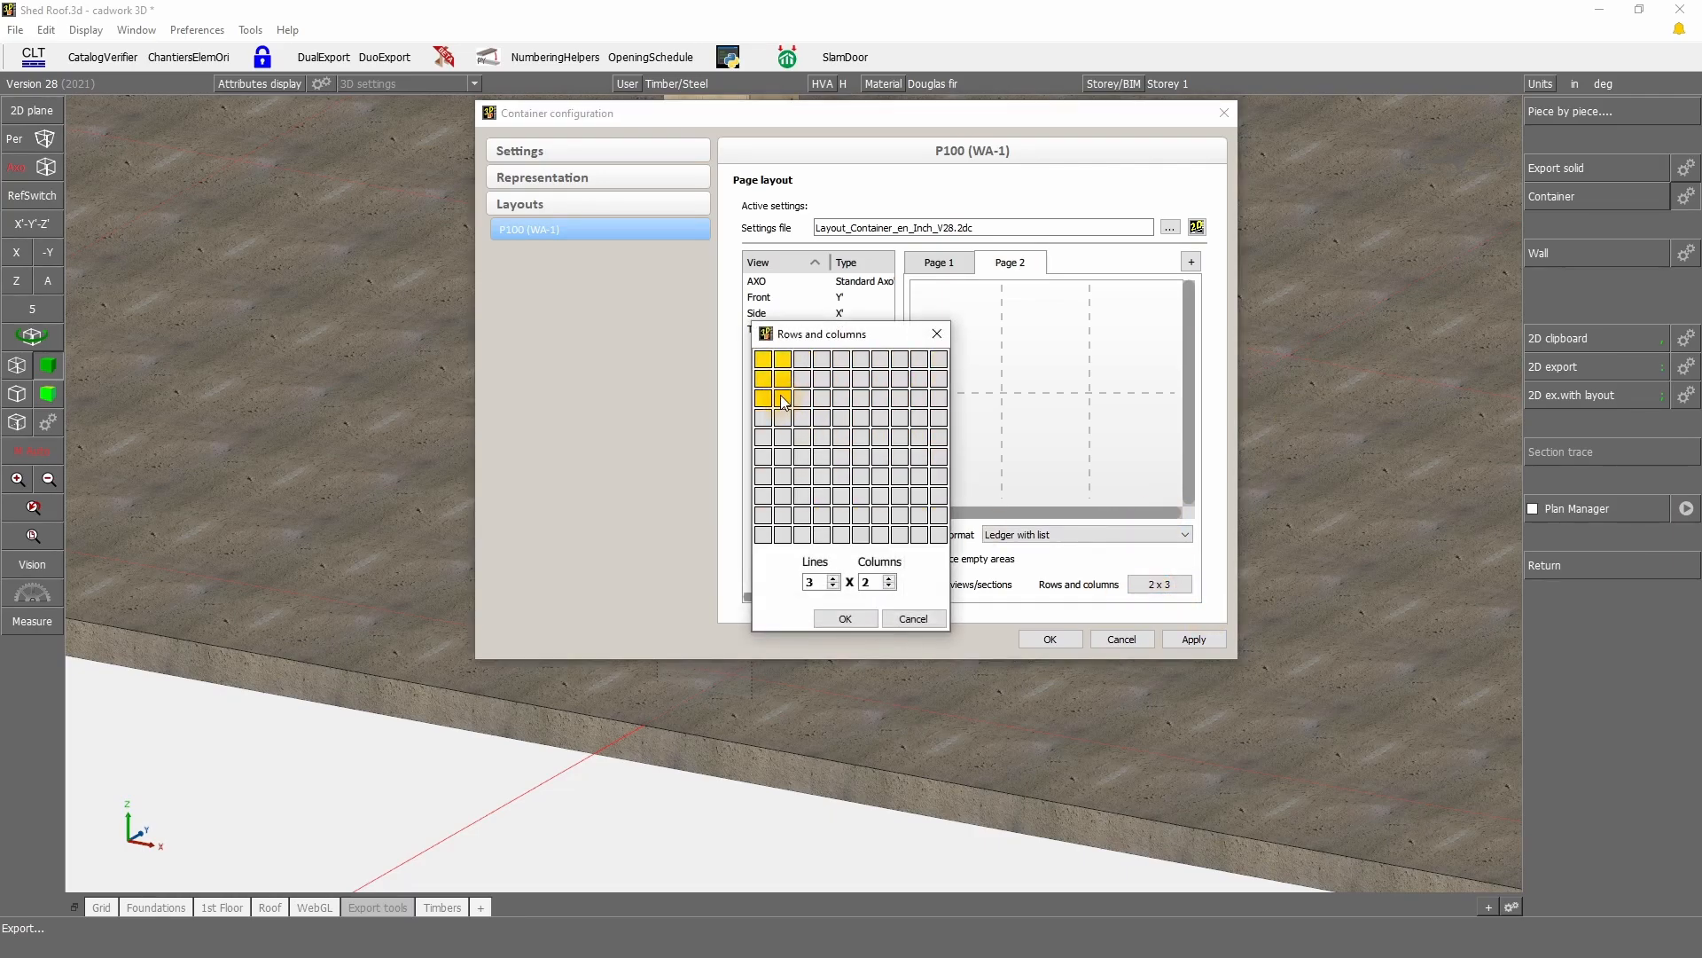
pyautogui.click(766, 363)
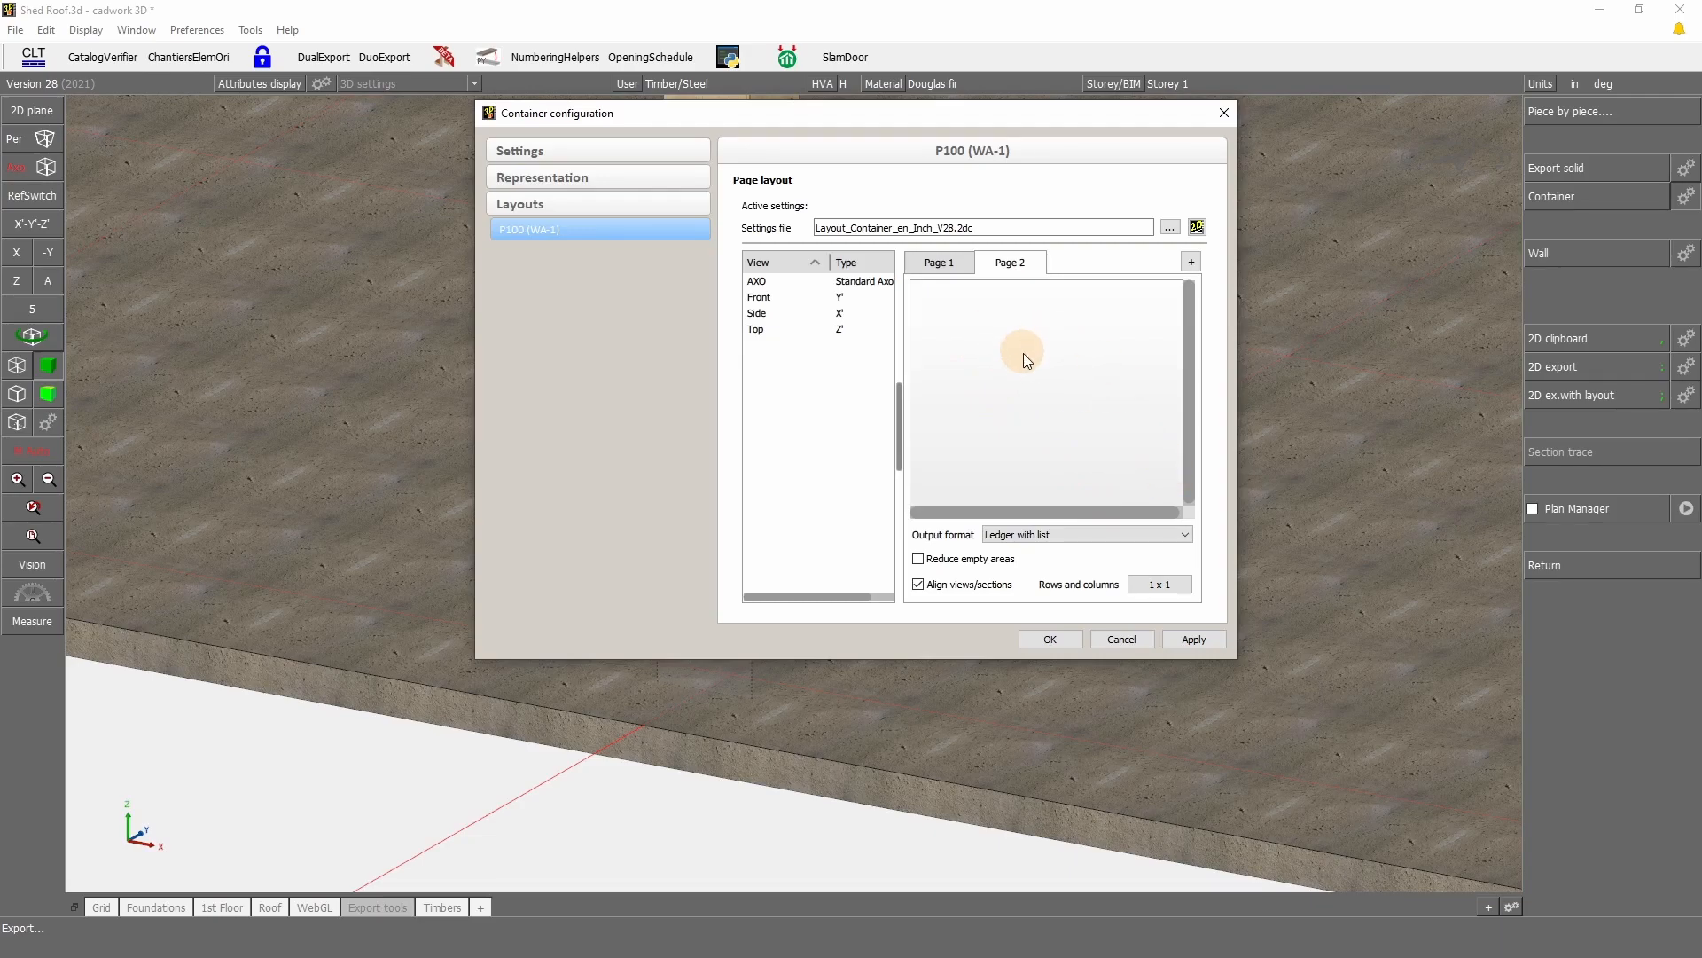
pyautogui.moveTo(761, 281); pyautogui.dragTo(1011, 381)
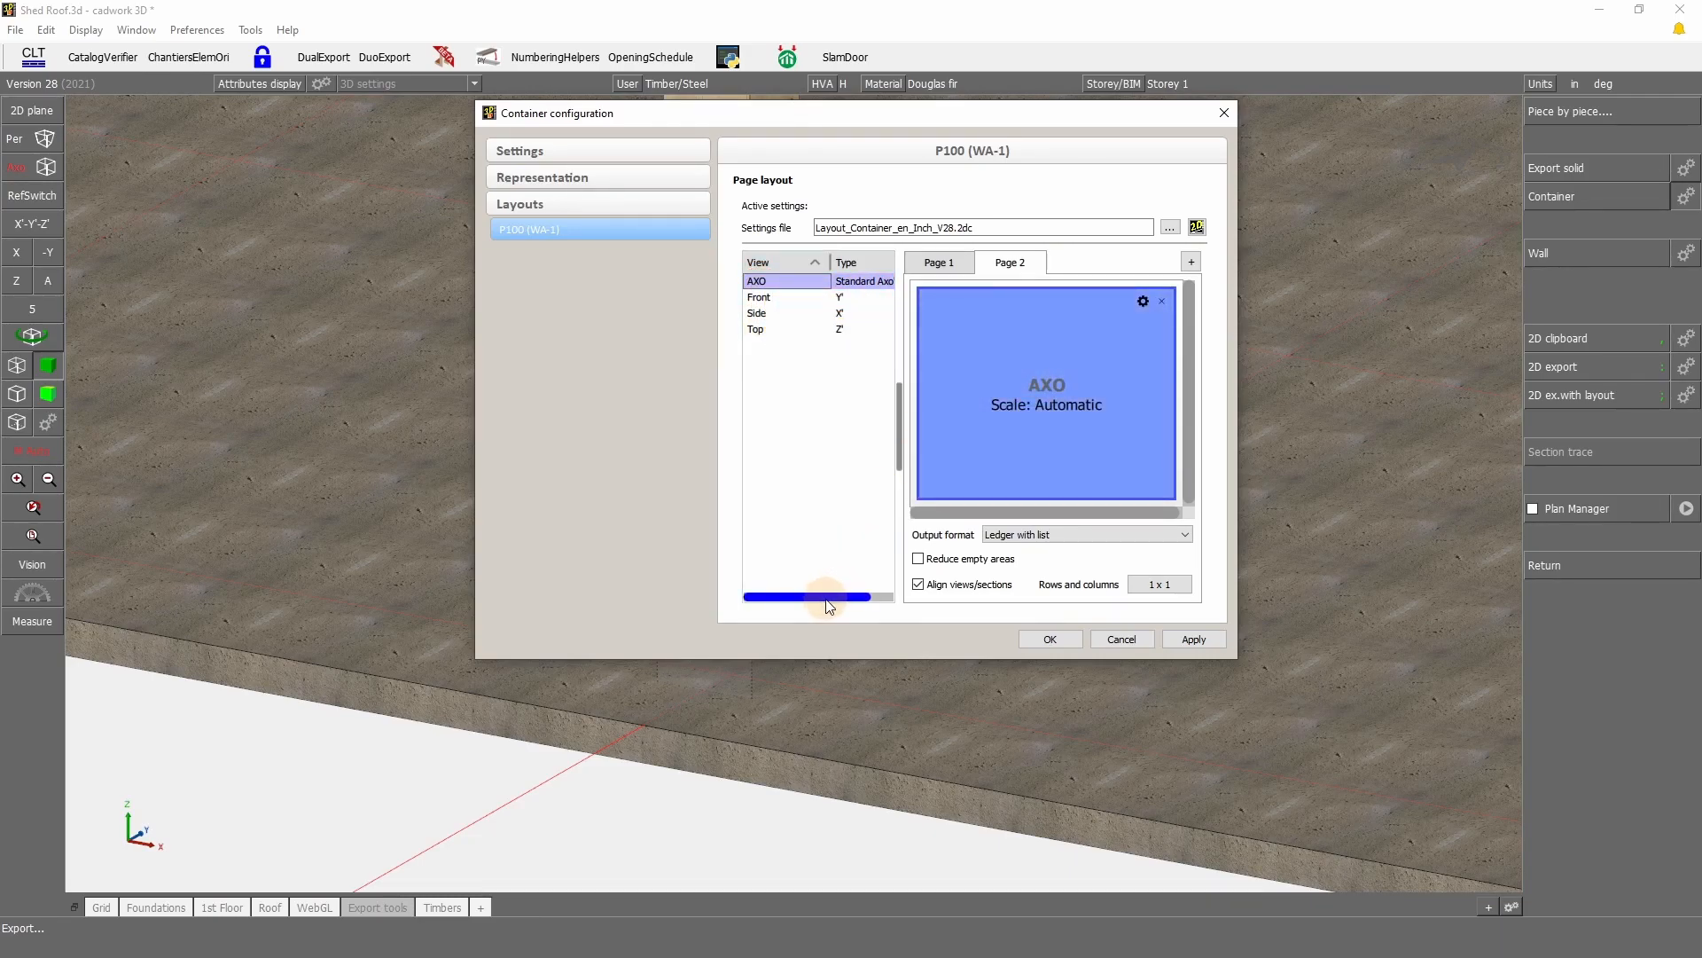
pyautogui.click(936, 265)
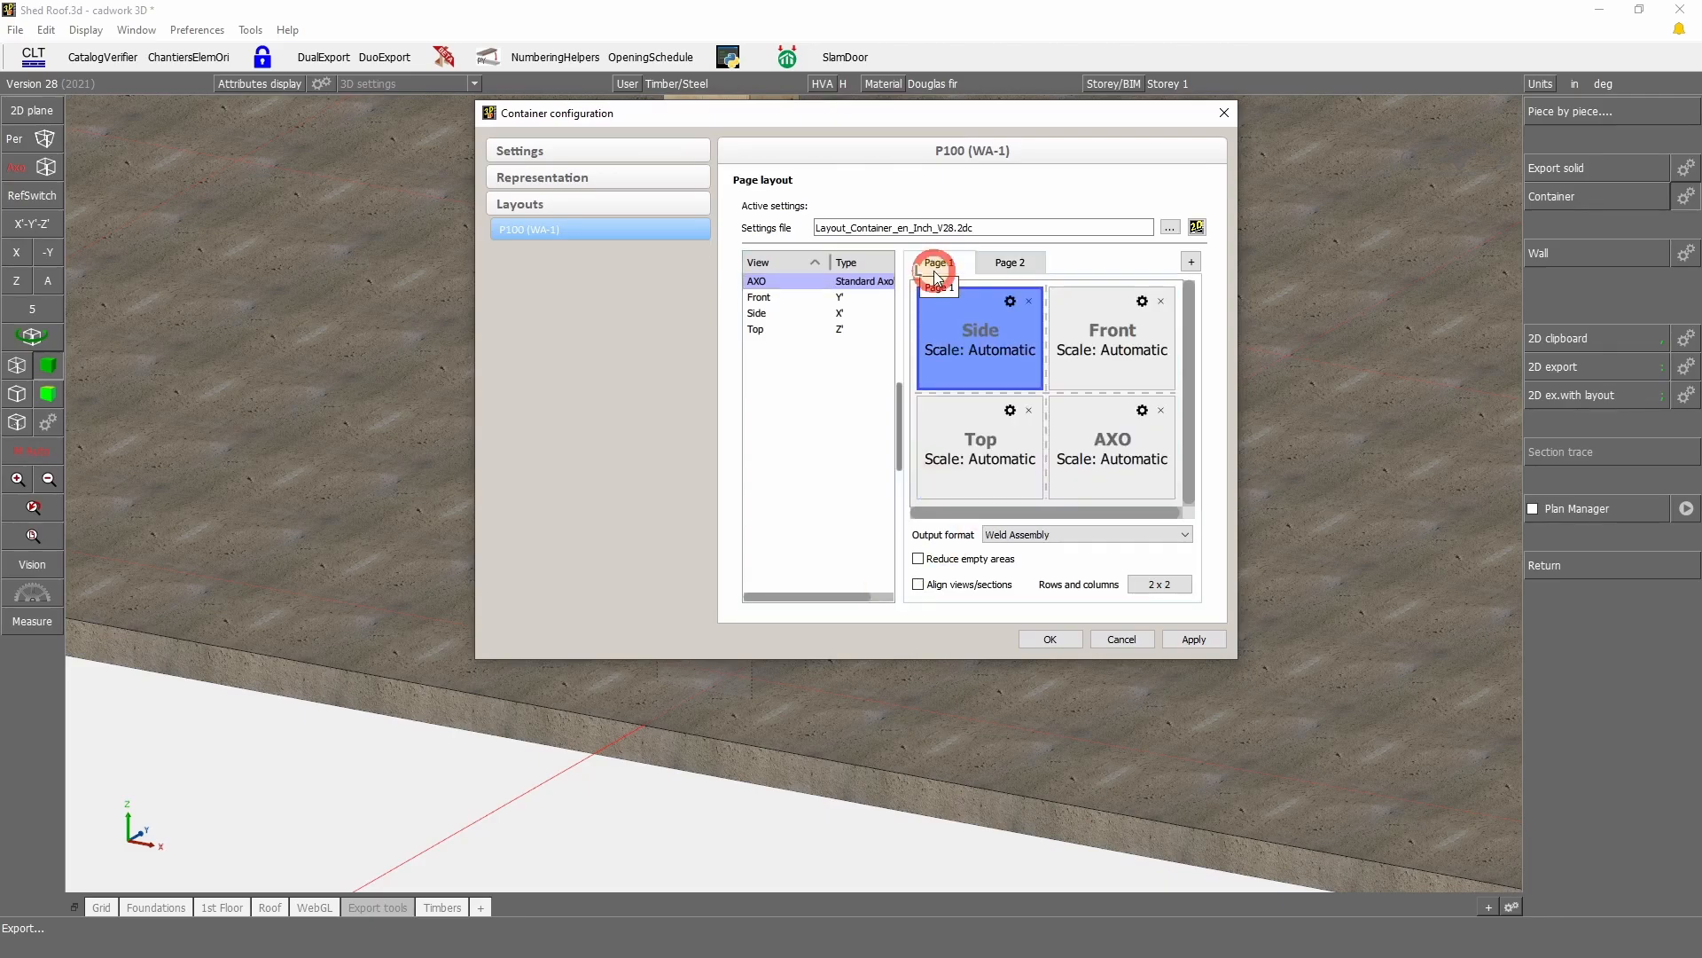
# Step: Review the view configuration of the AXO view on Page 2 of the WA-1 layout
pyautogui.click(1118, 452)
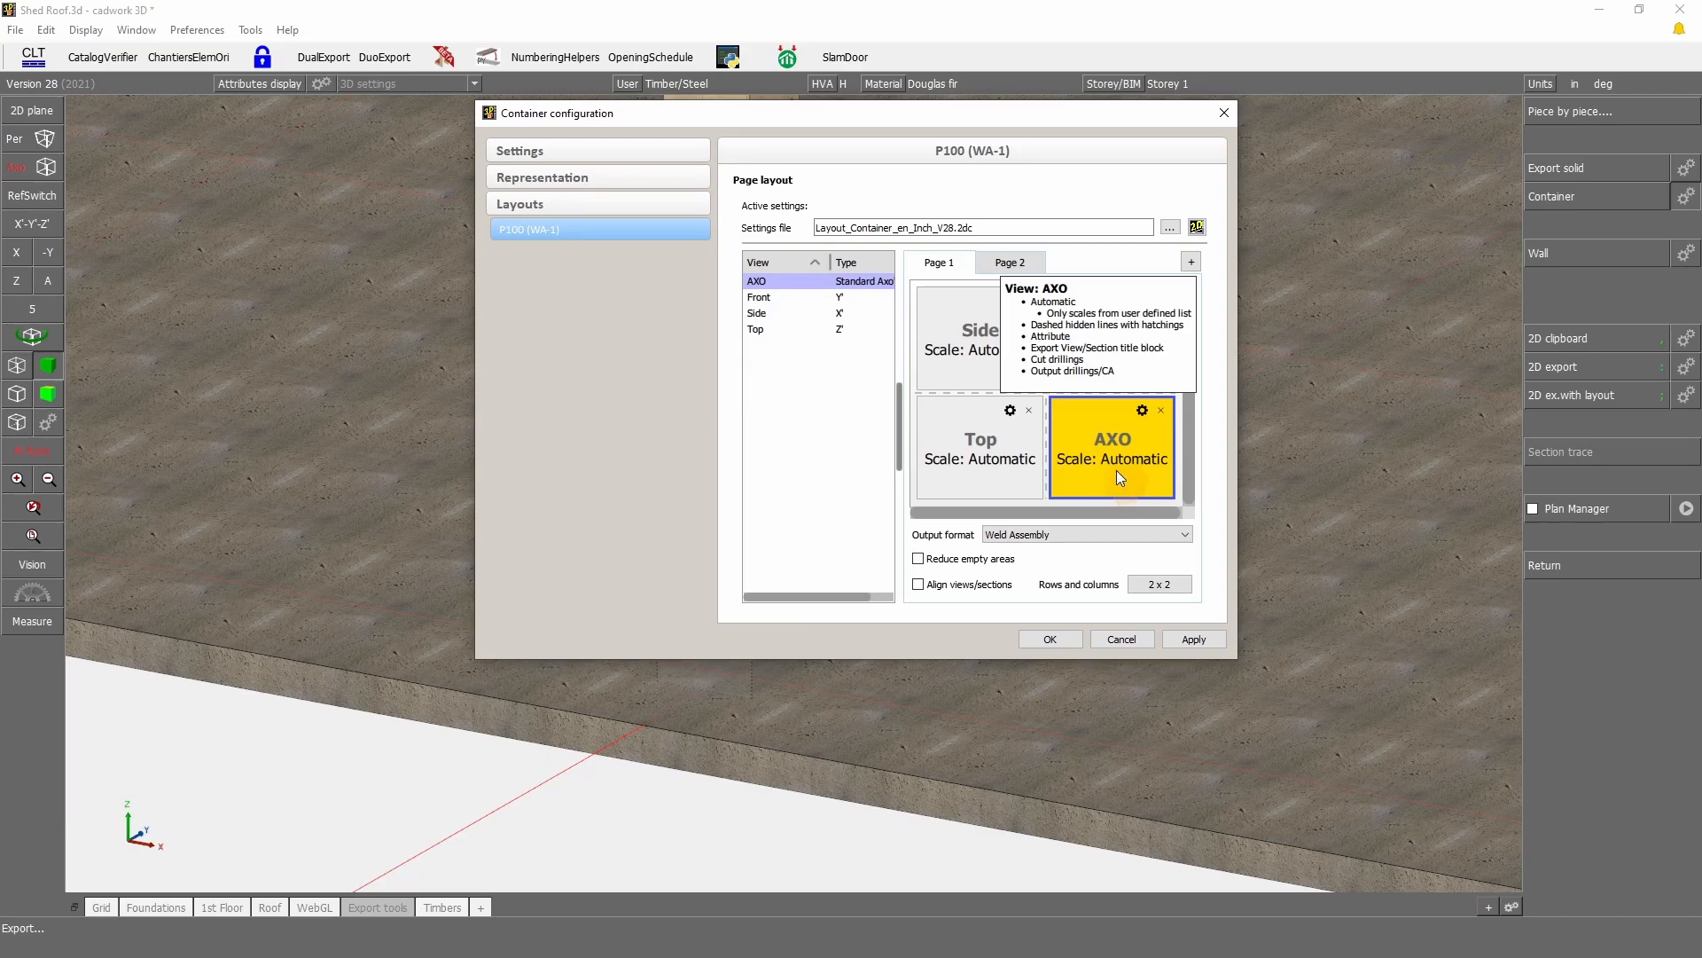
pyautogui.click(1009, 265)
pyautogui.click(1143, 301)
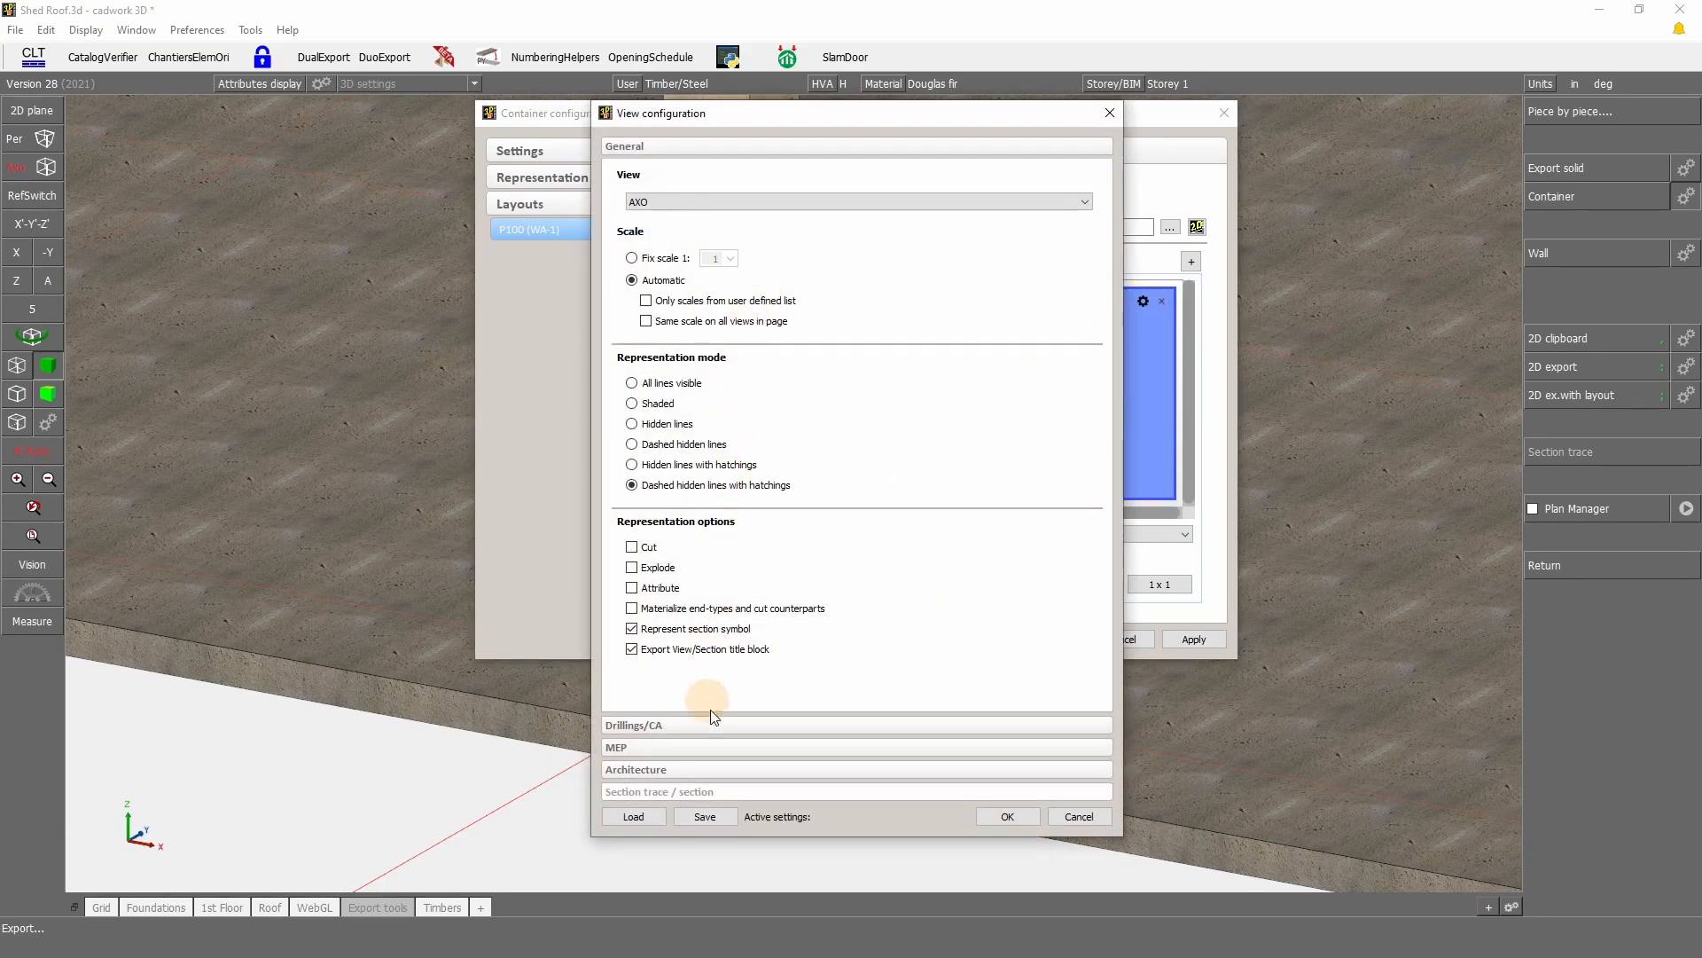
pyautogui.click(1007, 816)
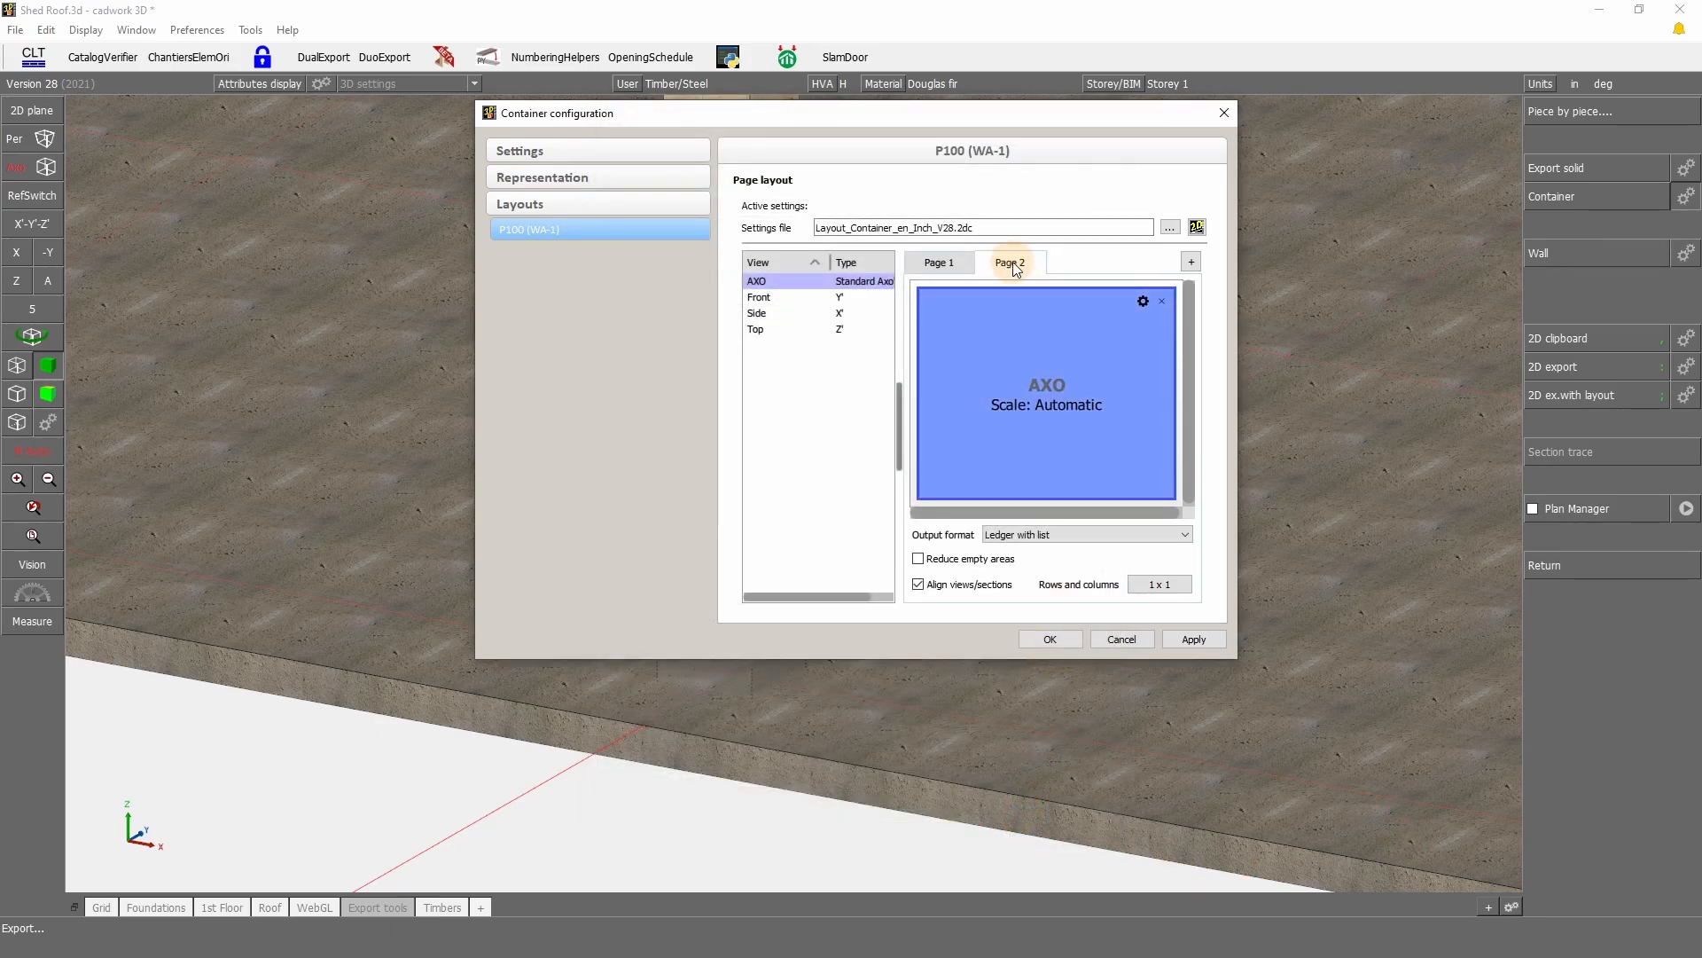
# Step: Delete Page 2 from the WA-1 layout, apply the container configuration and leave the export functions
pyautogui.rightClick(1014, 266)
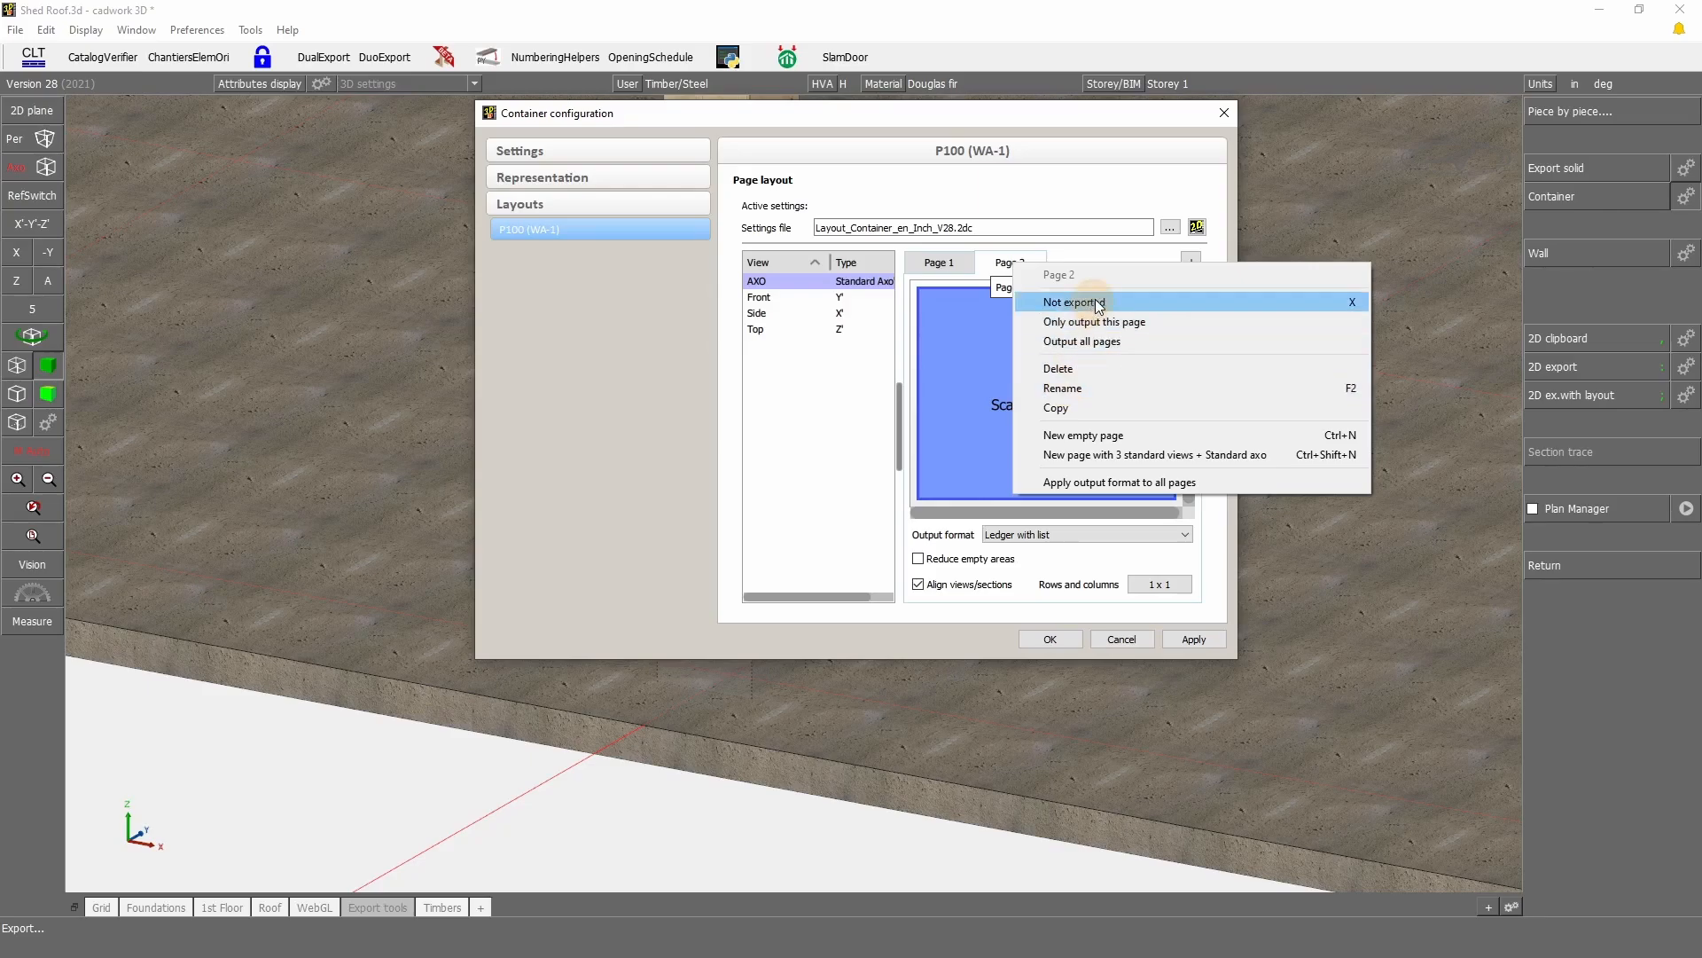
pyautogui.click(1083, 369)
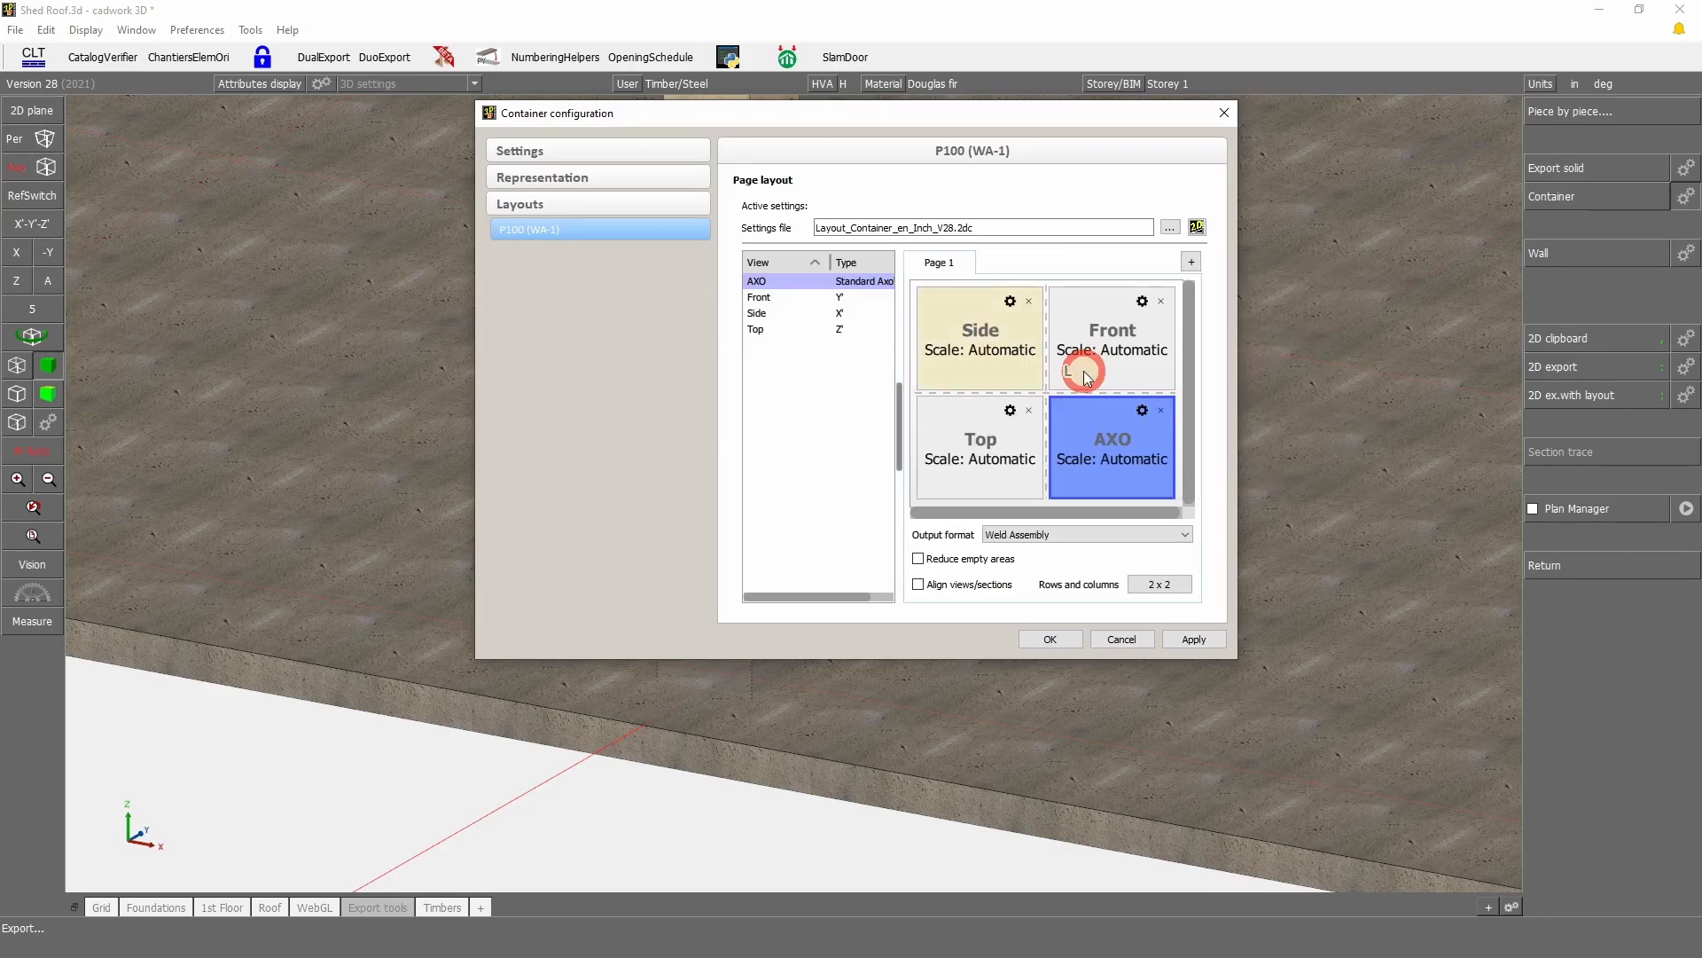
pyautogui.rightClick(940, 268)
pyautogui.click(1085, 269)
pyautogui.click(983, 337)
pyautogui.click(1194, 639)
pyautogui.click(1064, 643)
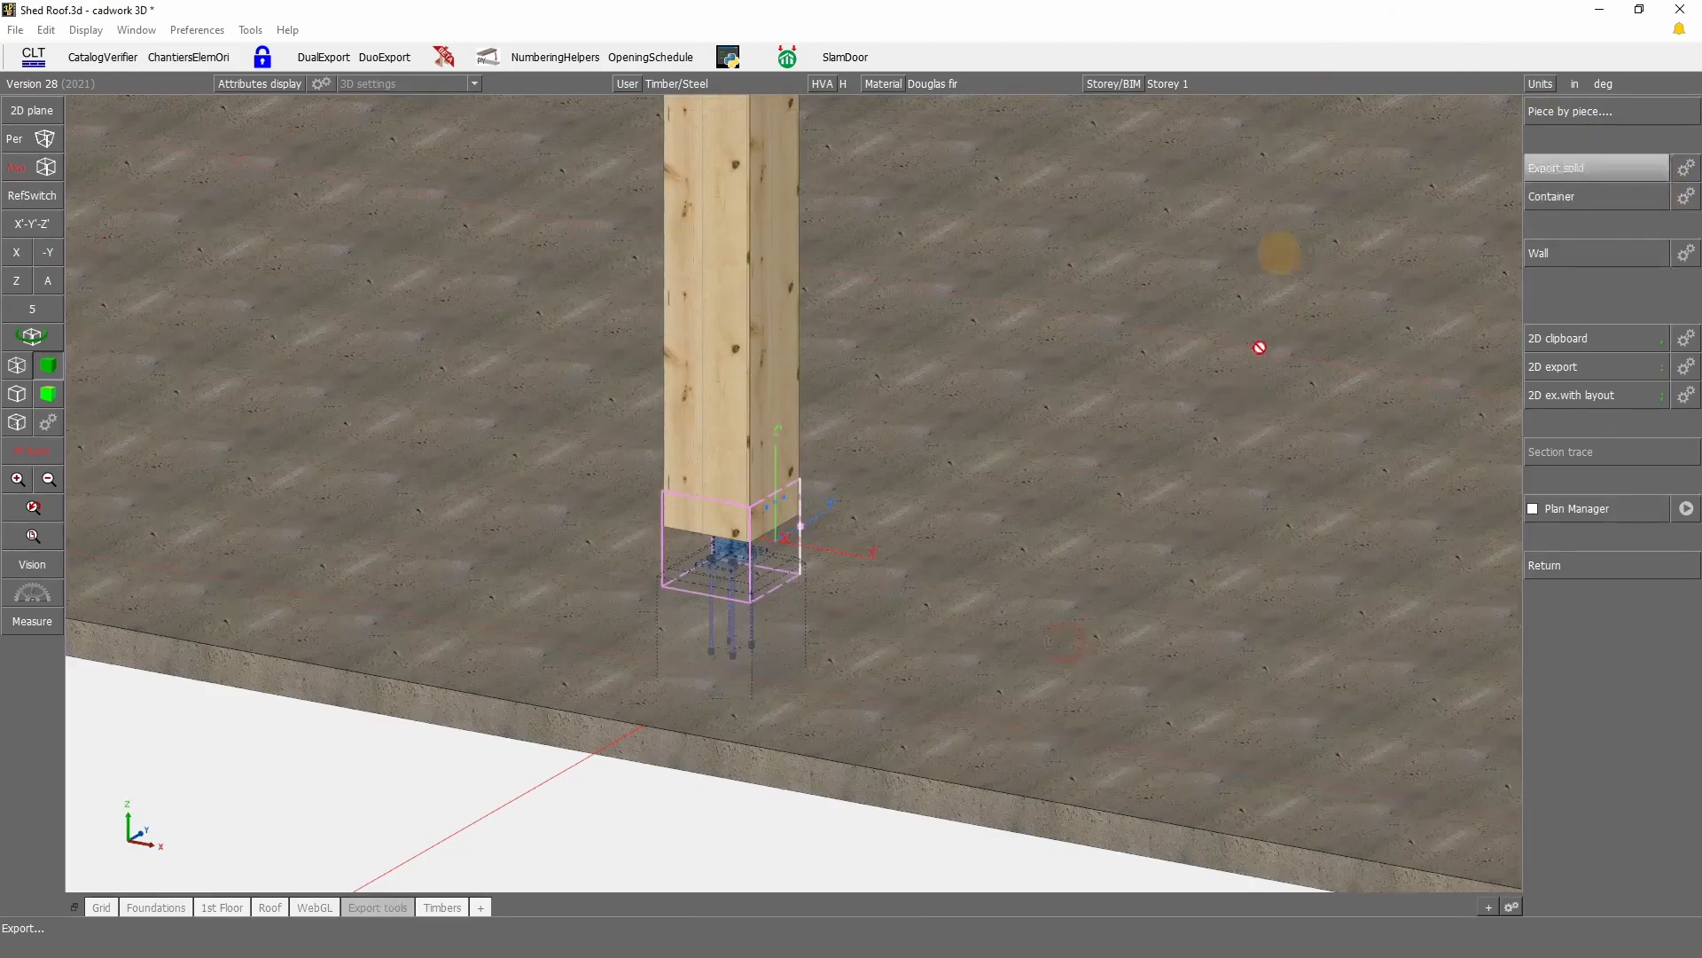
pyautogui.rightClick(1226, 548)
pyautogui.rightClick(1174, 477)
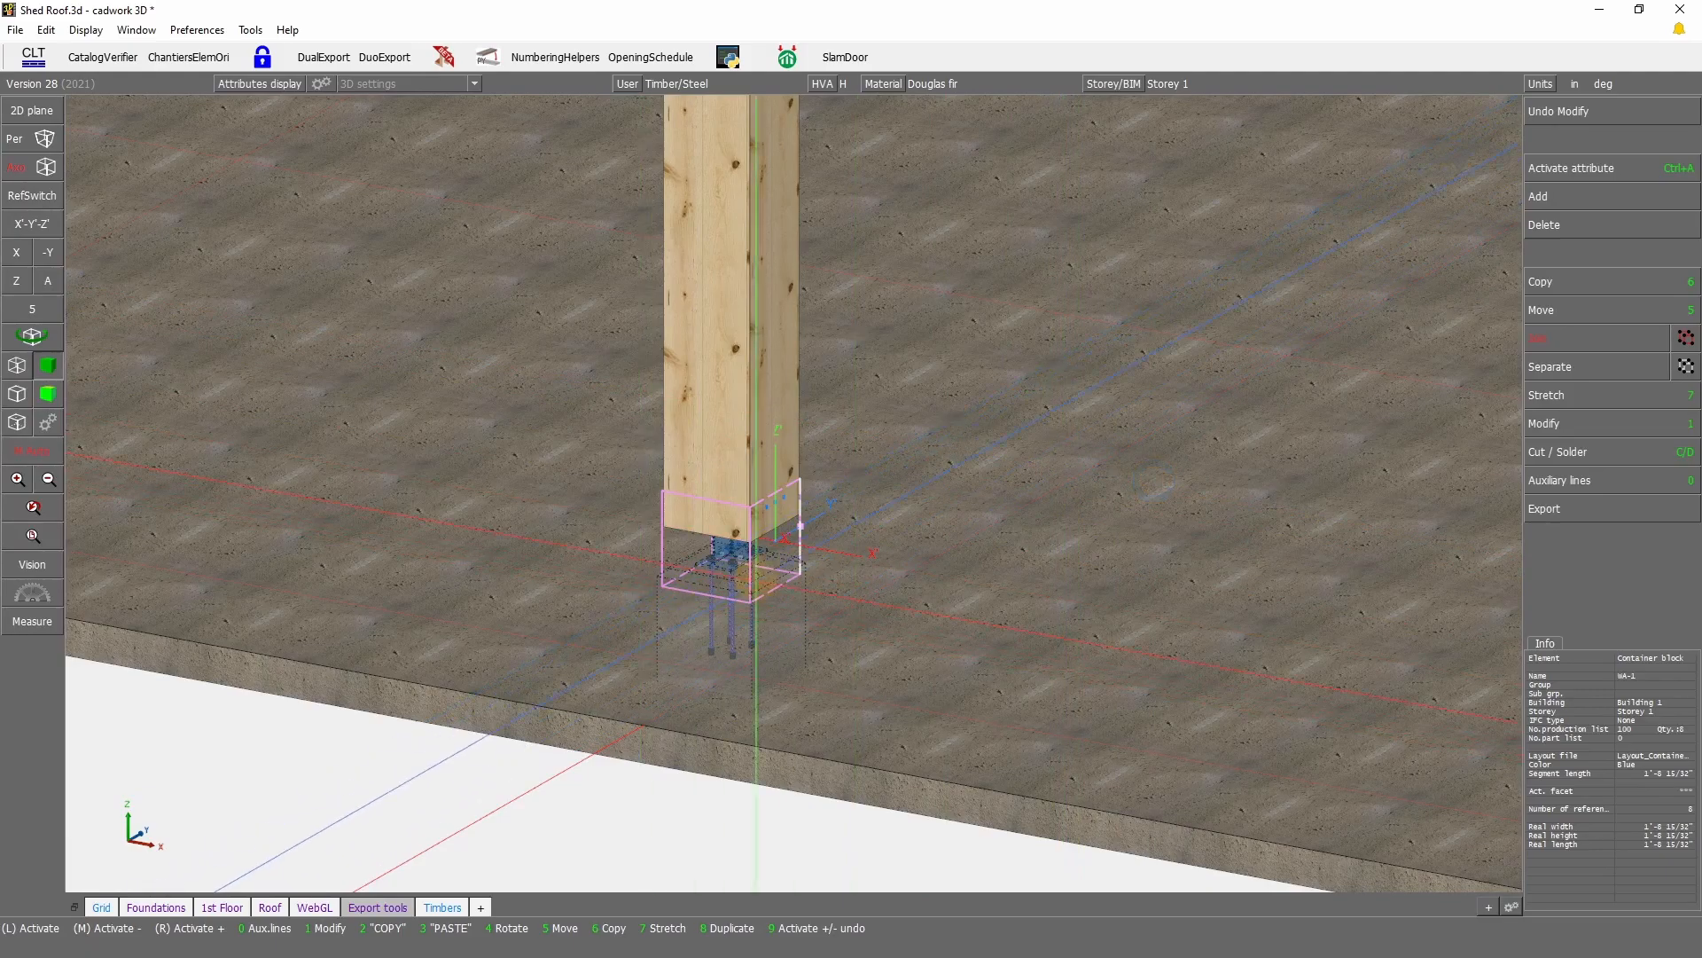
# Step: Extend the selection to all container blocks with the same production list number and the parts assigned to them
pyautogui.scroll(-5, 855, 421)
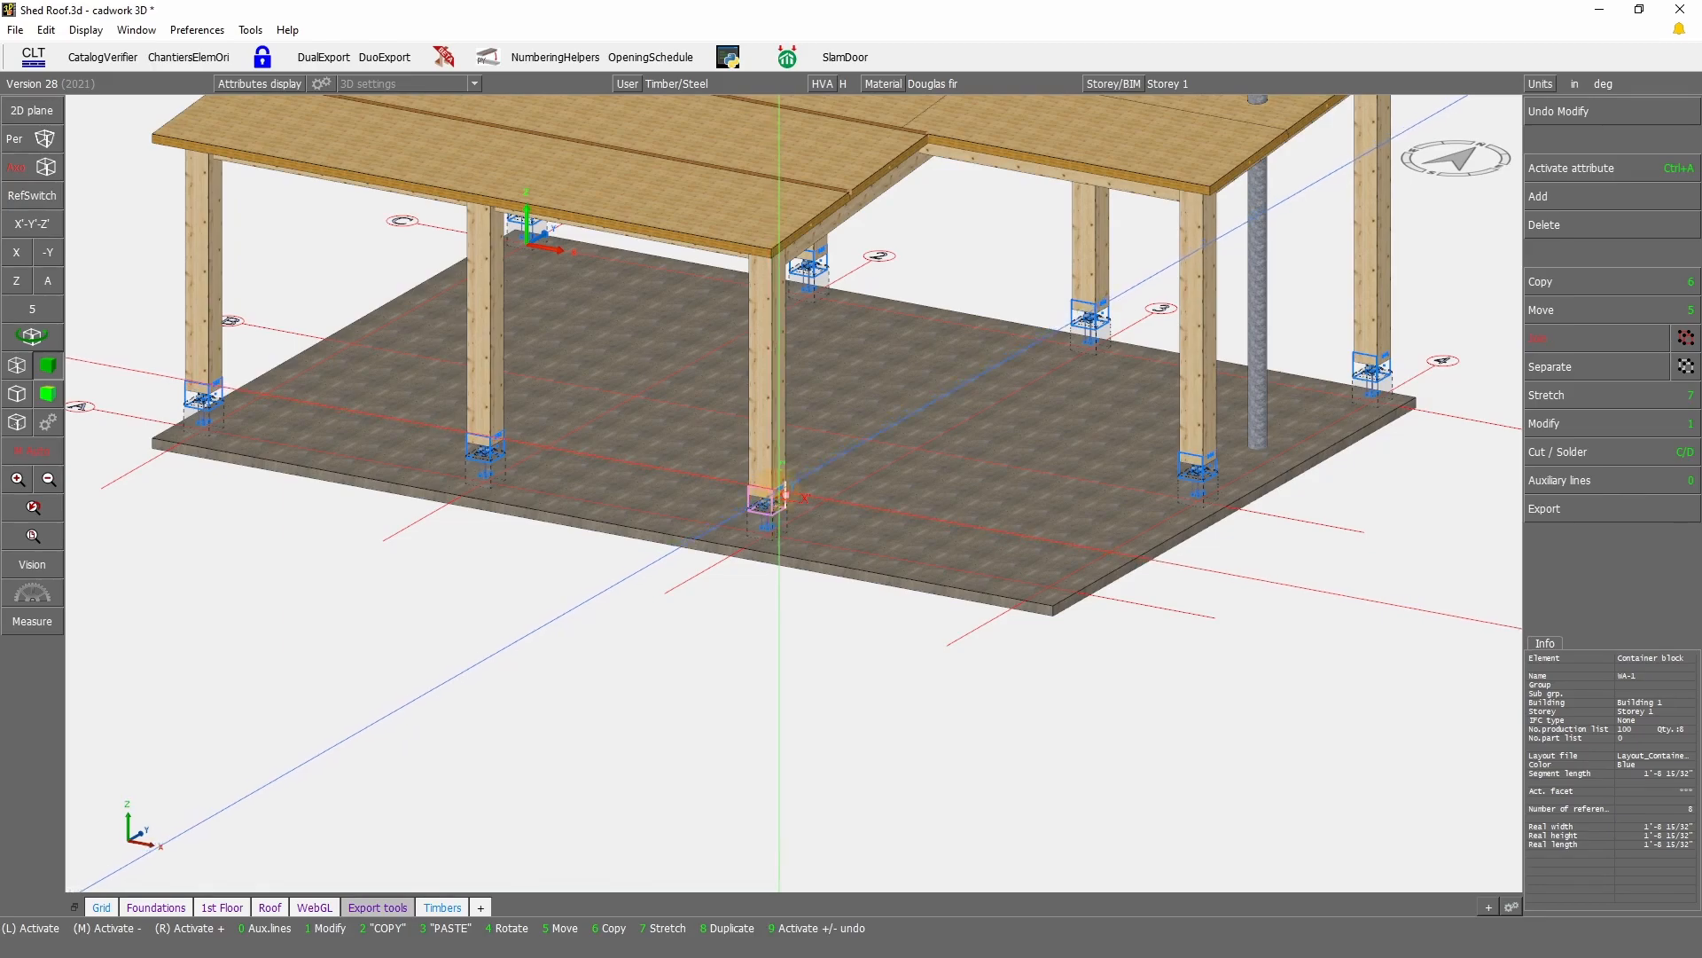
pyautogui.hotkey('ctrl', 'a')
pyautogui.press('p')
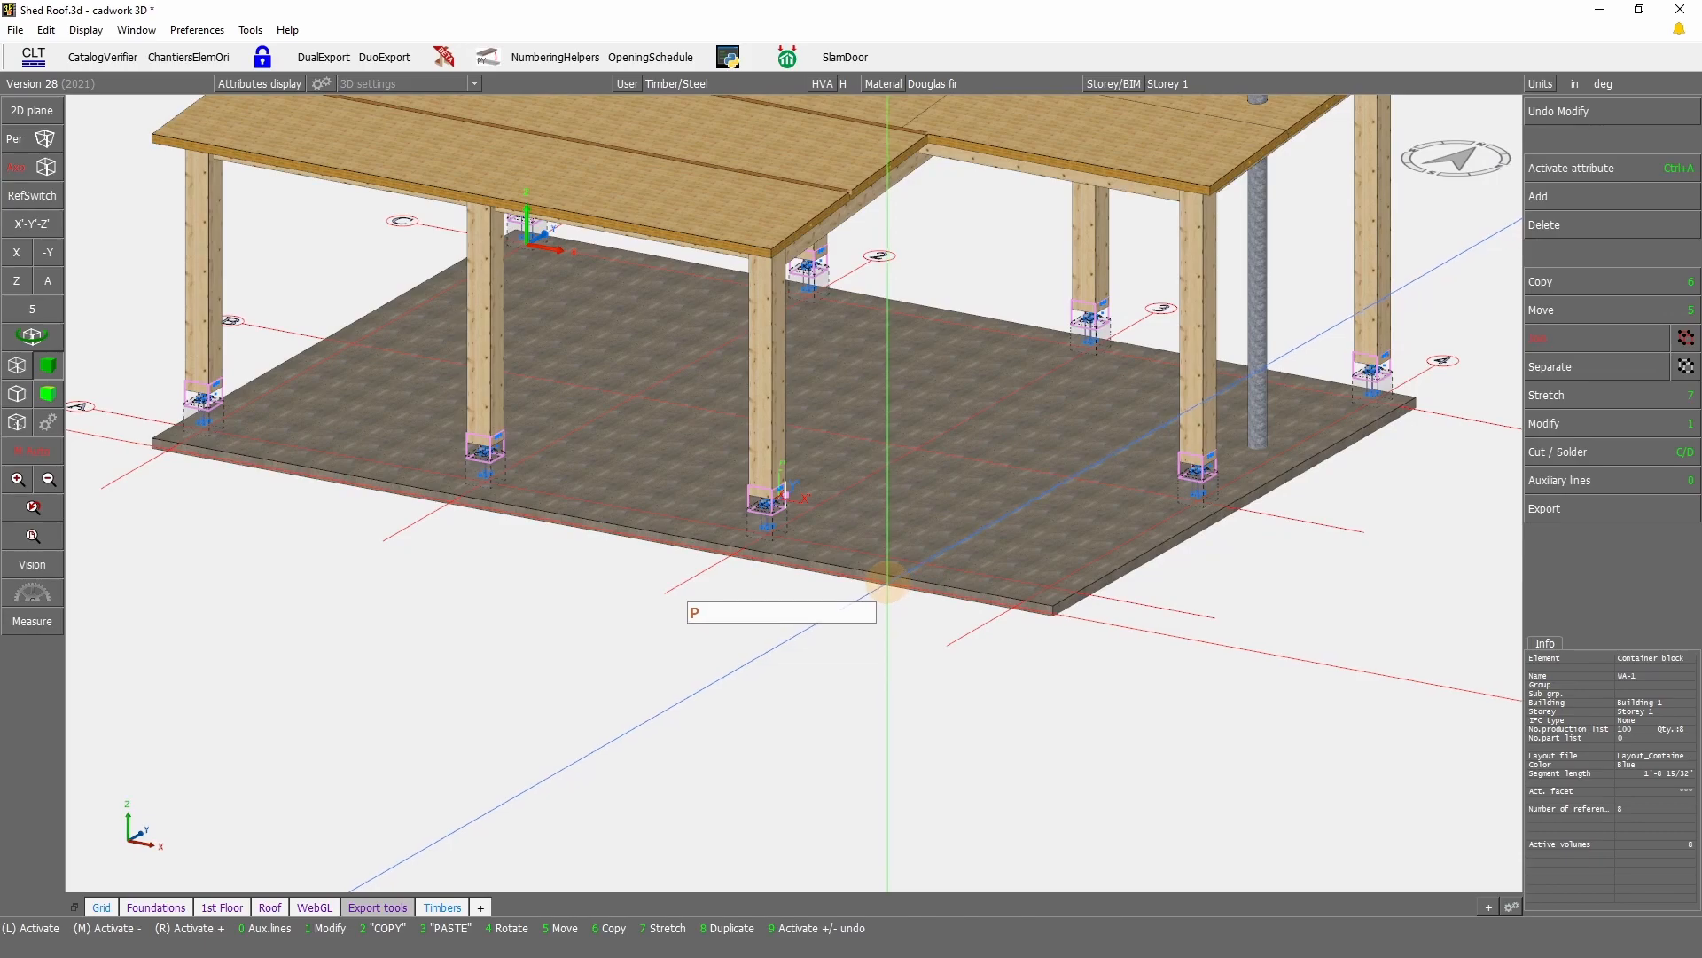
pyautogui.hotkey('ctrl', 'a')
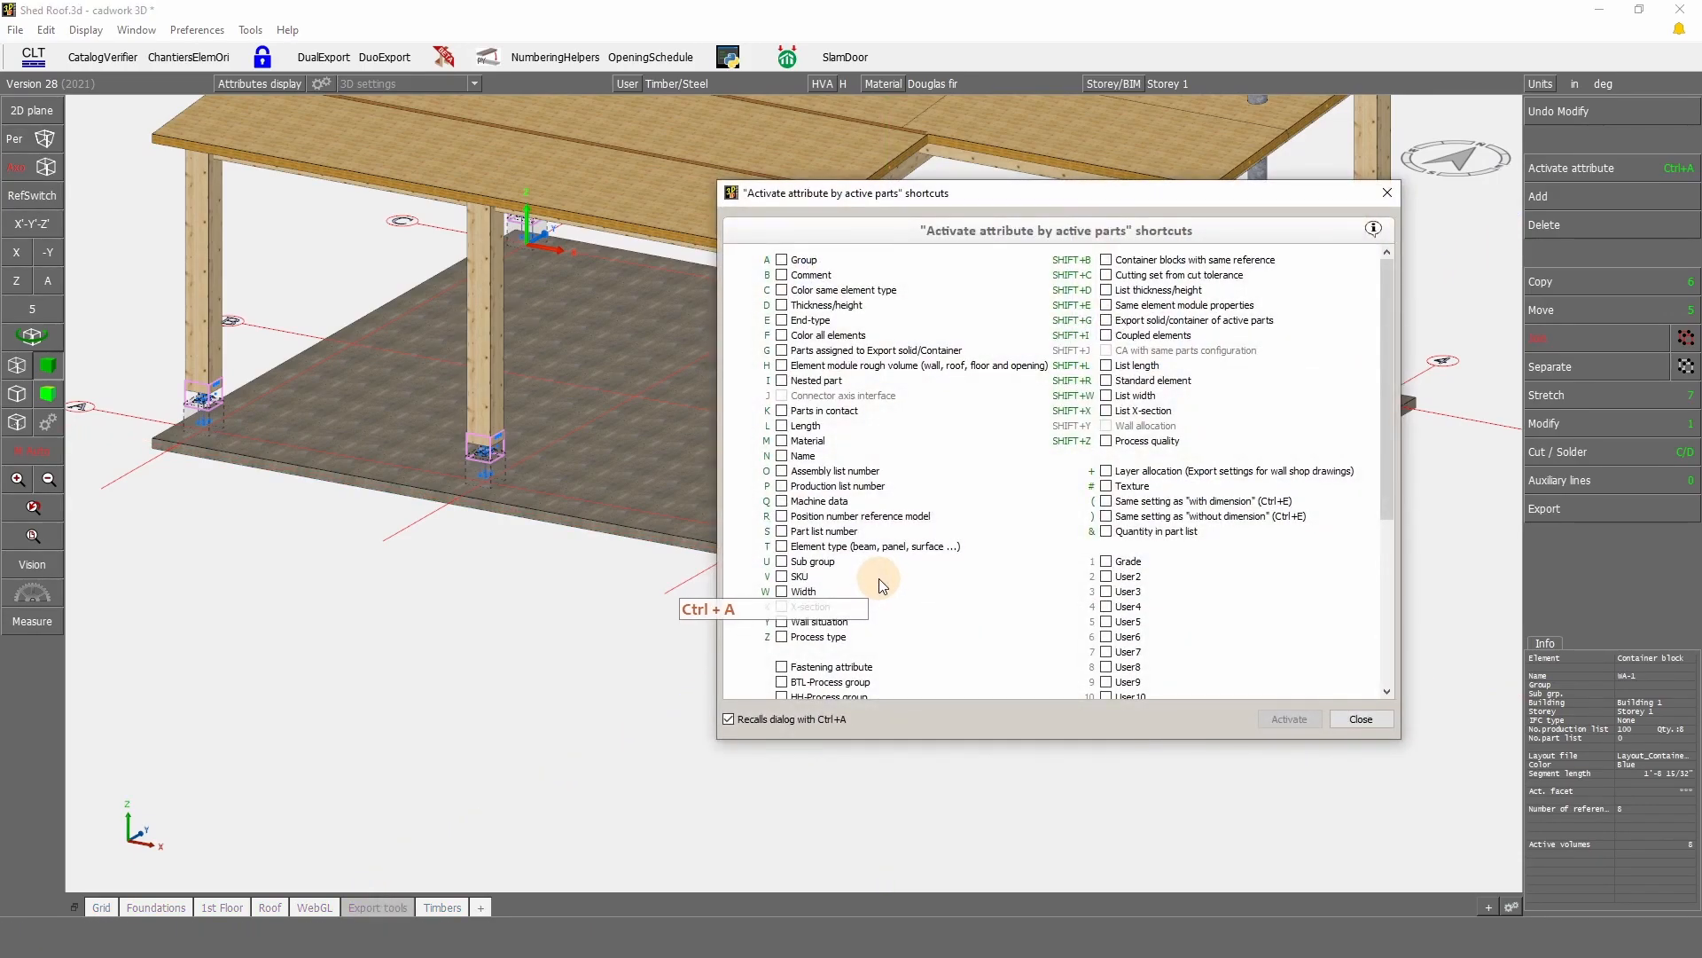
pyautogui.press('g')
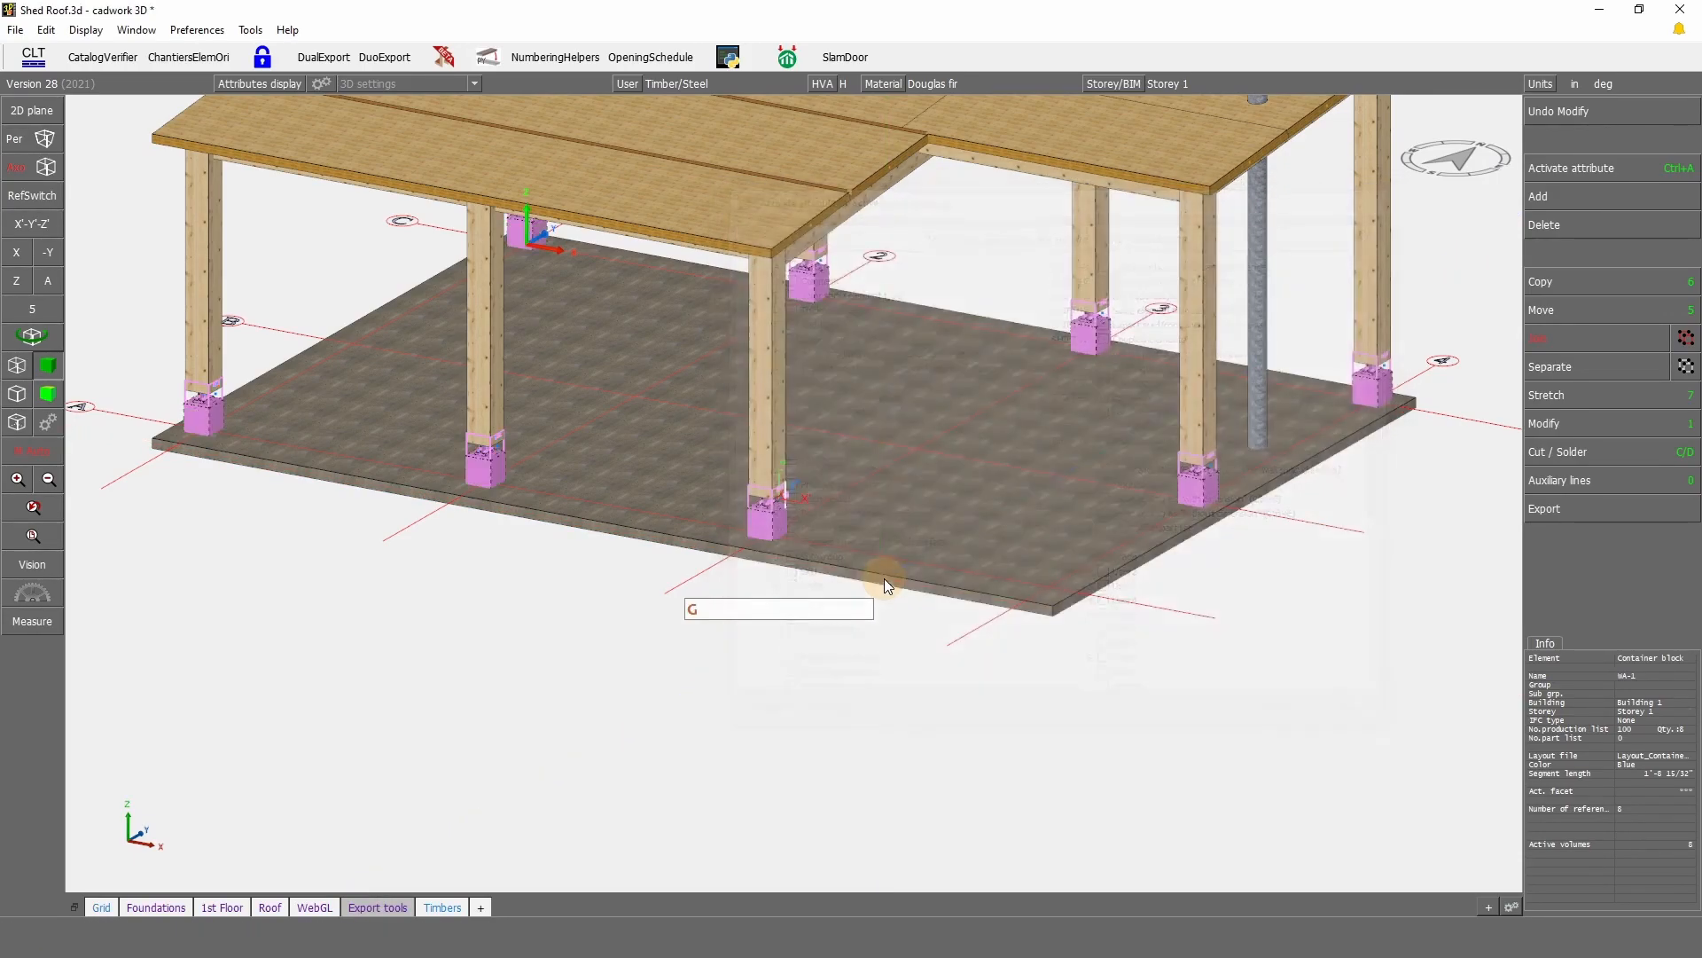
# Step: Output a production list of the selected containers, saved as "post base", and place the list window over the model
pyautogui.click(1570, 509)
pyautogui.click(1578, 336)
pyautogui.click(1610, 112)
pyautogui.click(1590, 140)
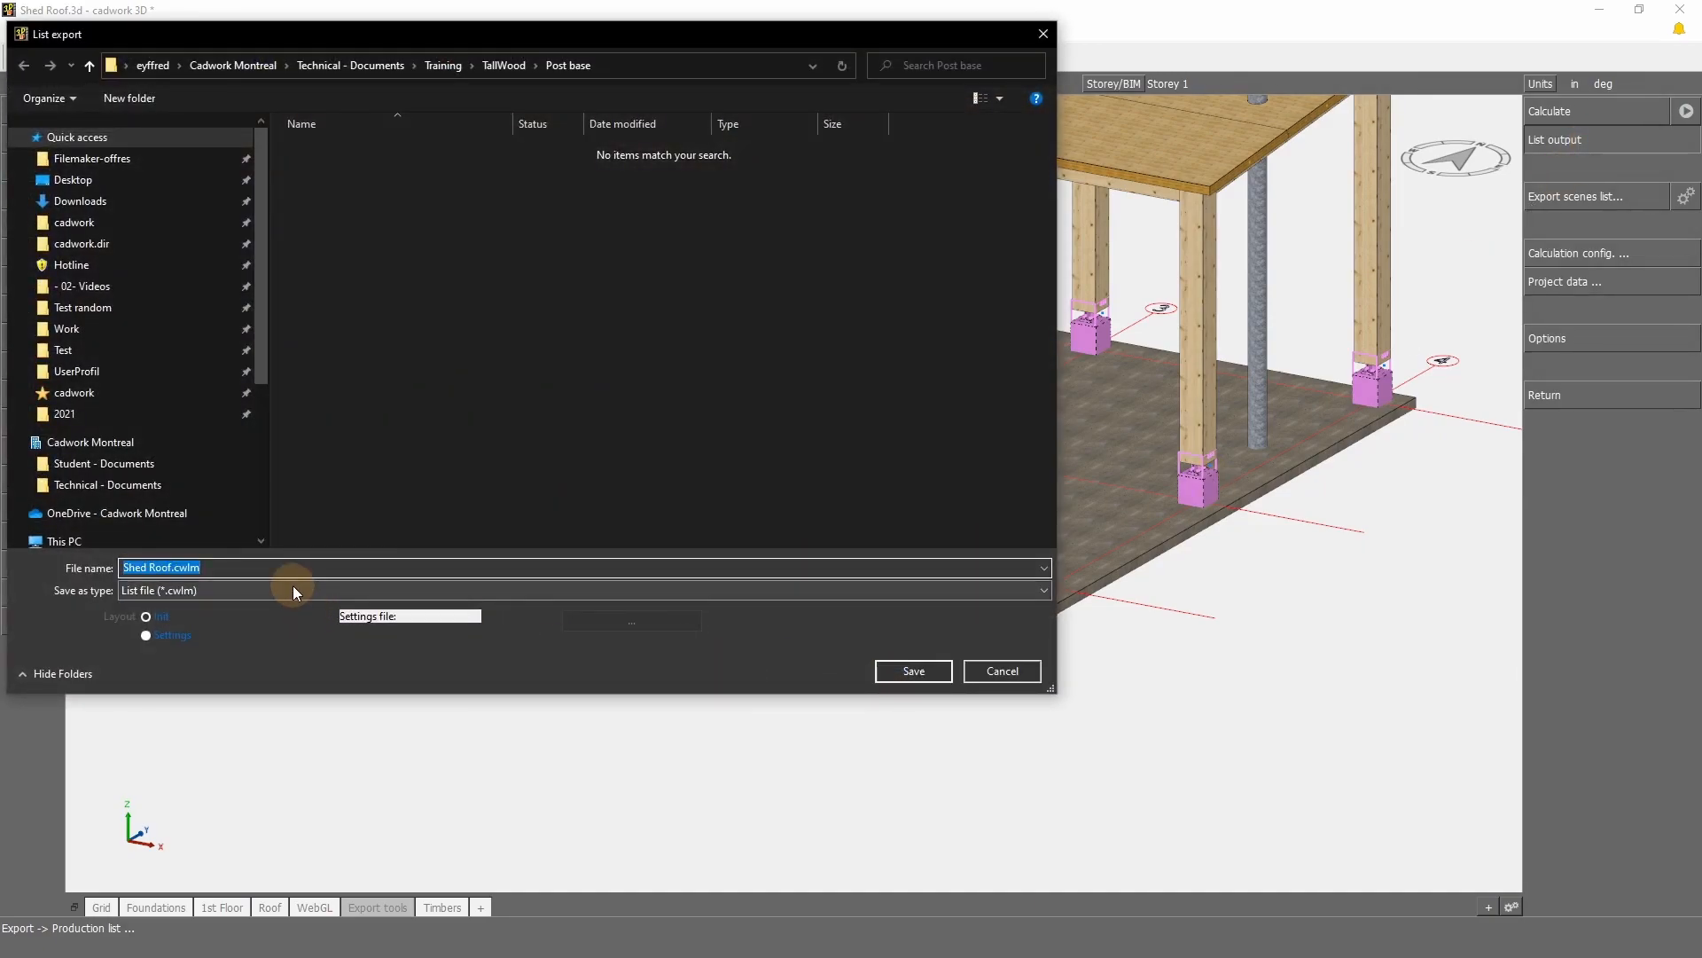
pyautogui.write('post base')
pyautogui.press('Return')
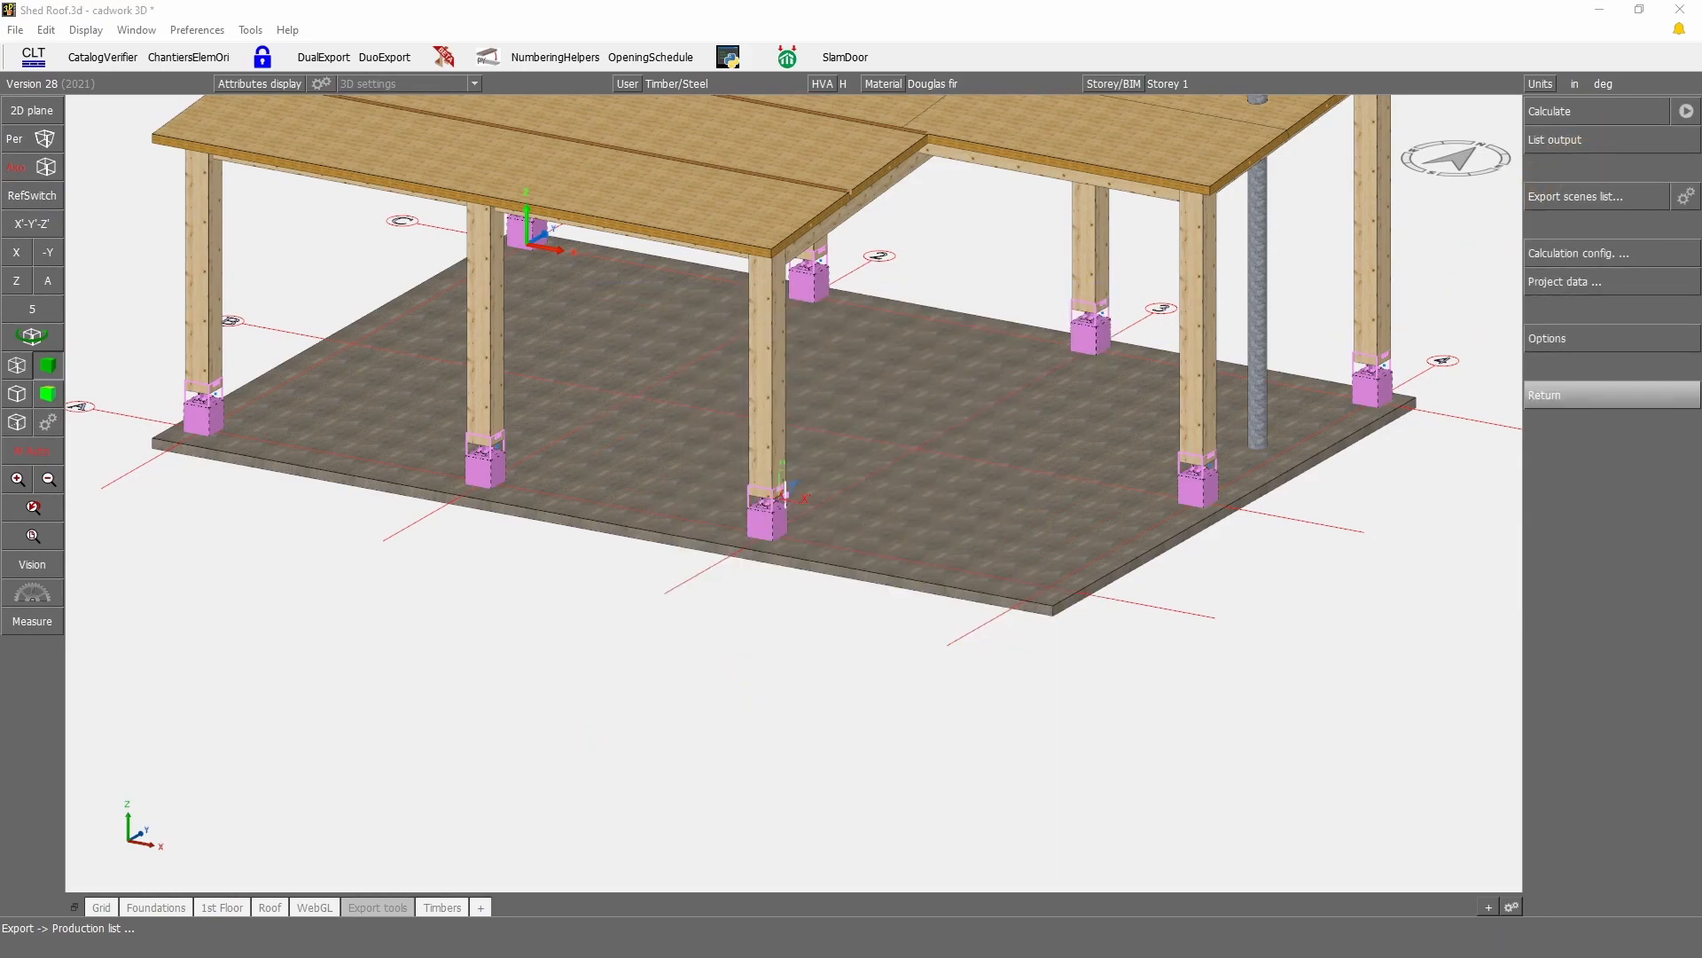
pyautogui.moveTo(544, 255); pyautogui.dragTo(891, 145)
pyautogui.moveTo(600, 234); pyautogui.dragTo(1164, 241)
pyautogui.click(933, 260)
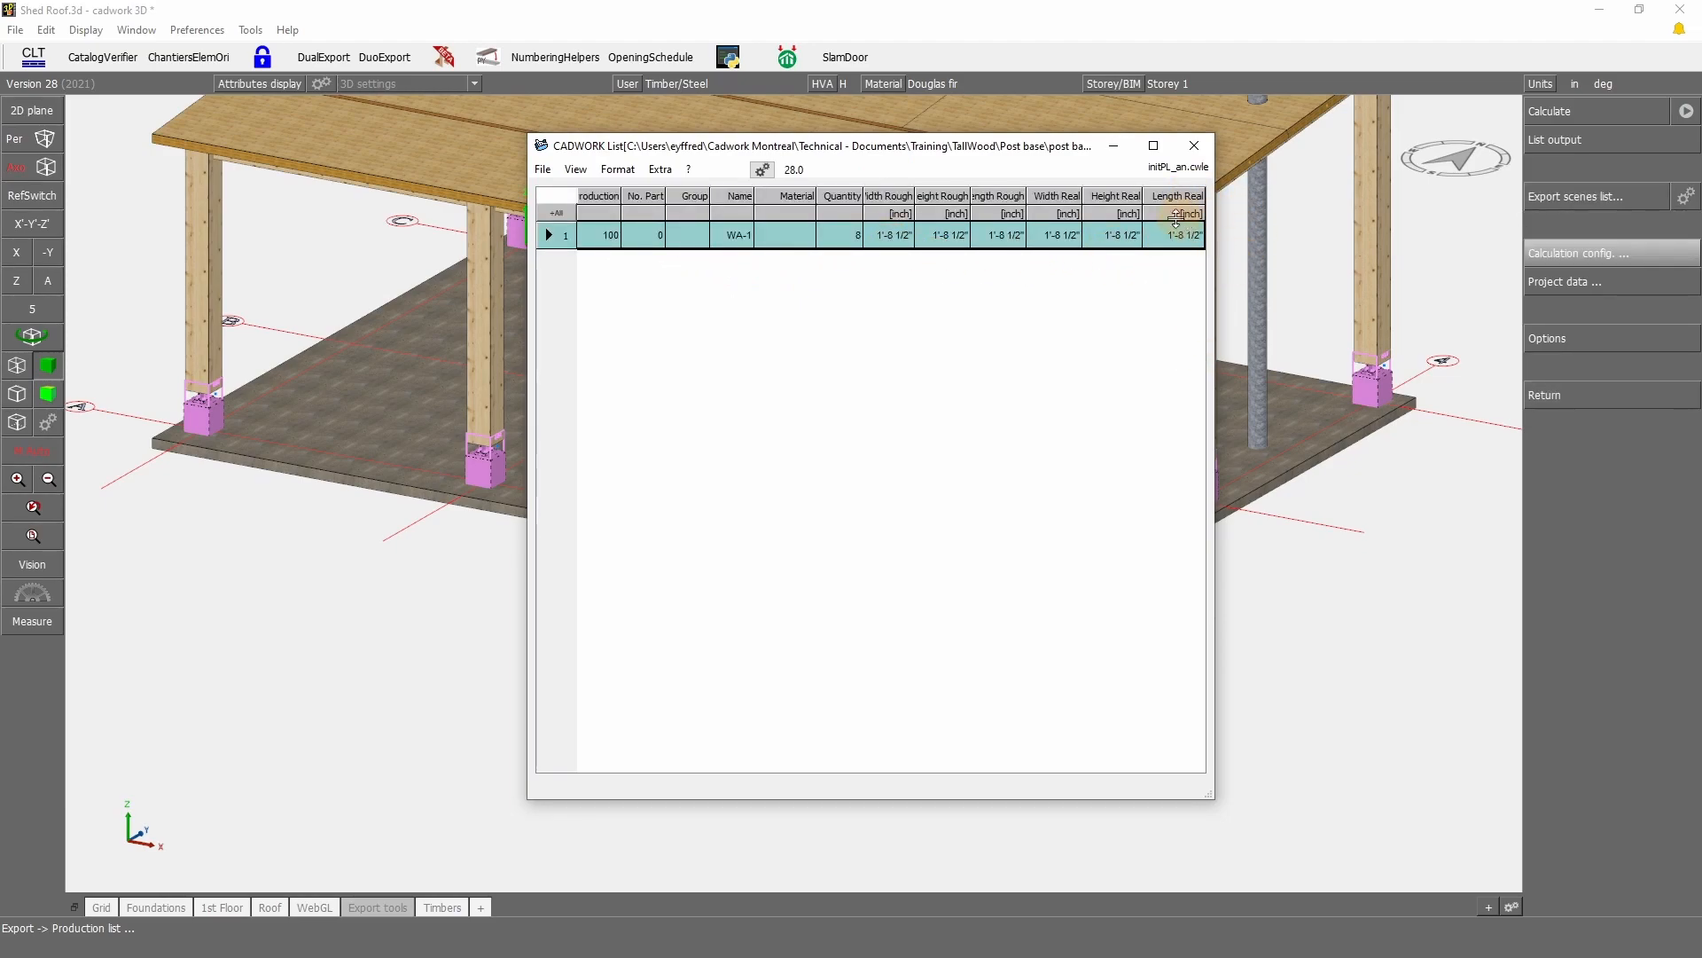
# Step: Add the Weight Real column to the production list and widen the list window to fit it
pyautogui.click(760, 170)
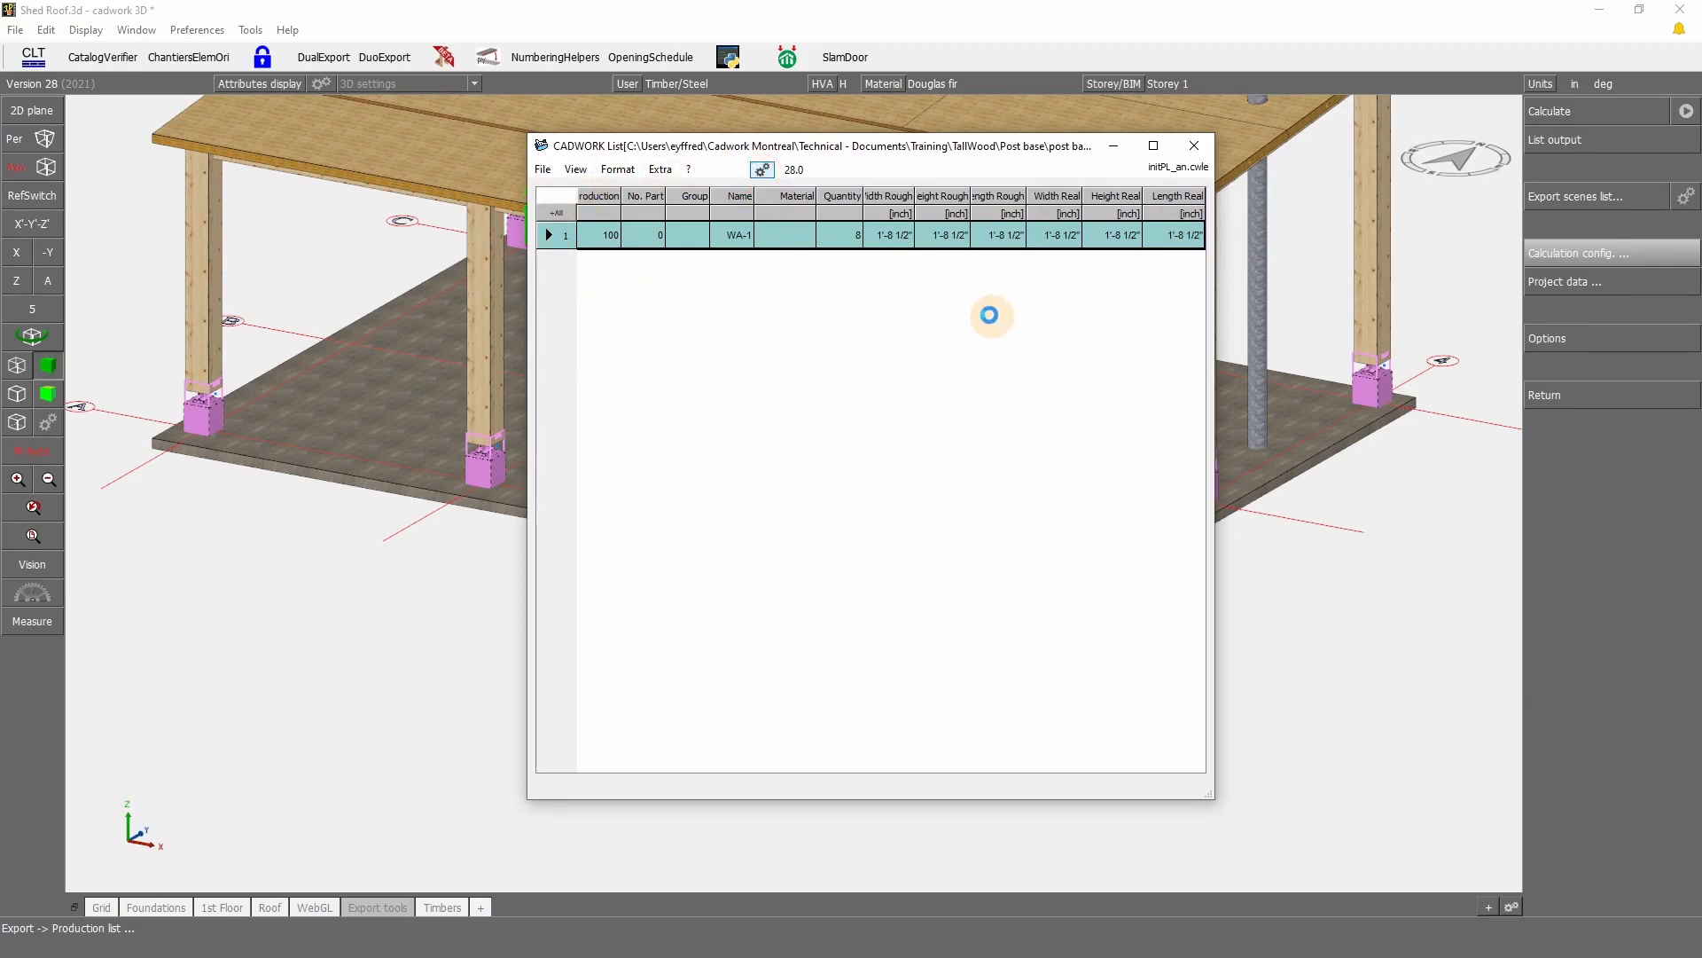
pyautogui.click(938, 333)
pyautogui.write('weight')
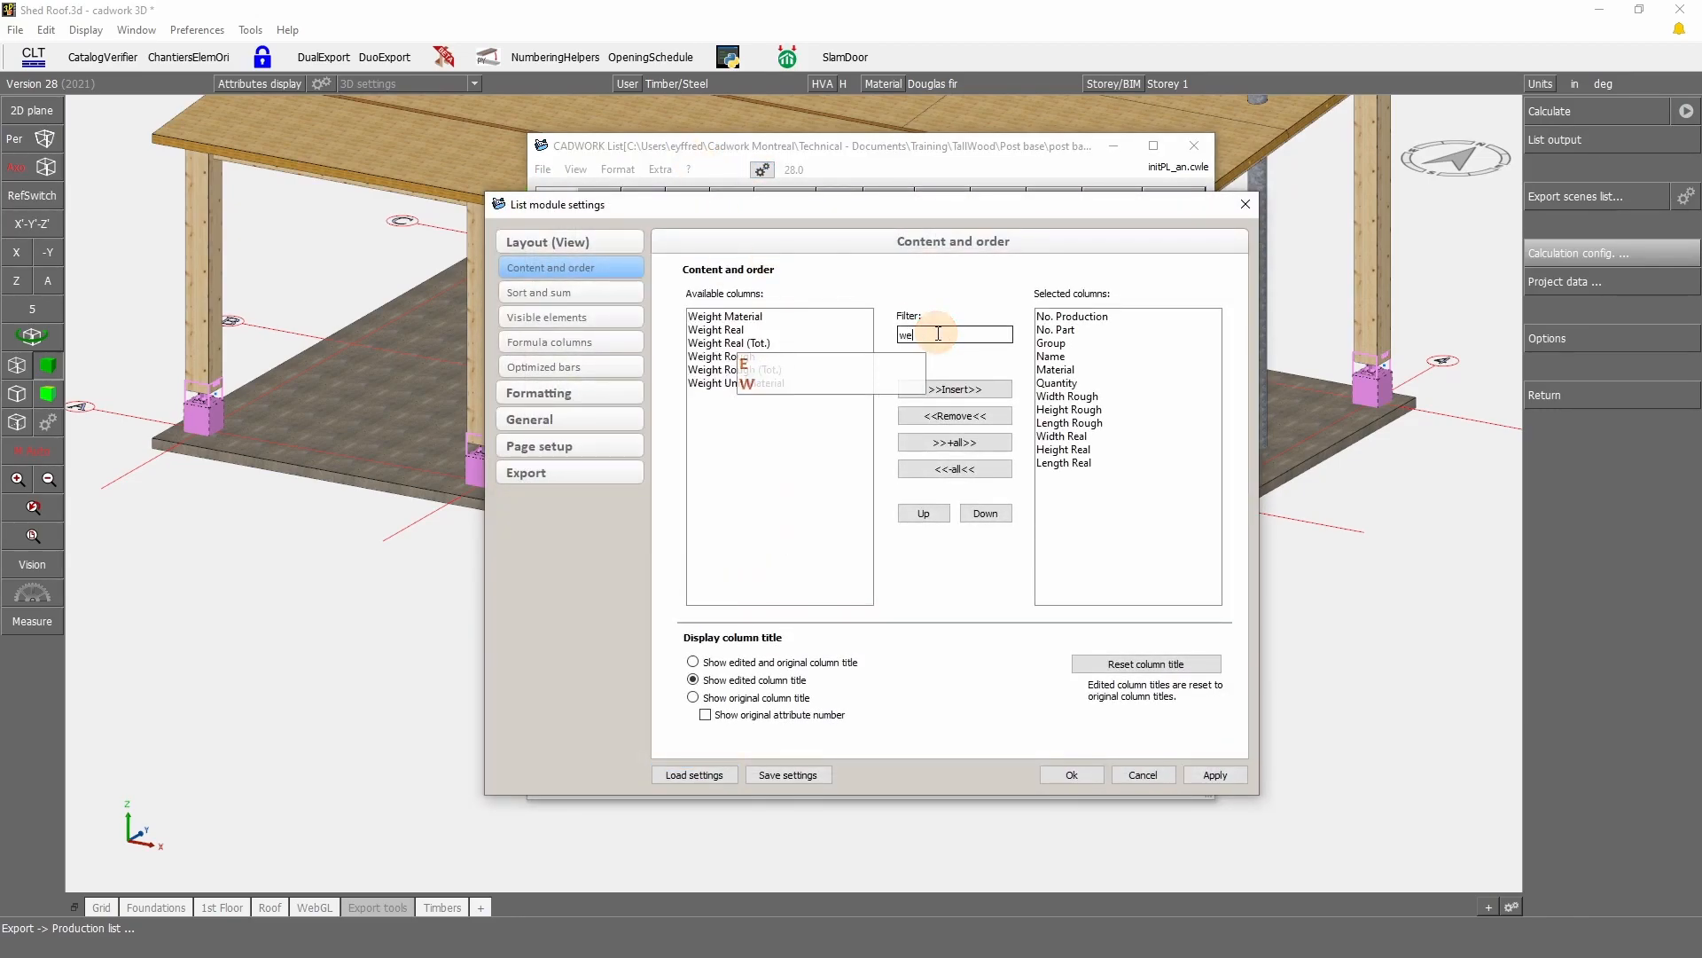
pyautogui.doubleClick(714, 343)
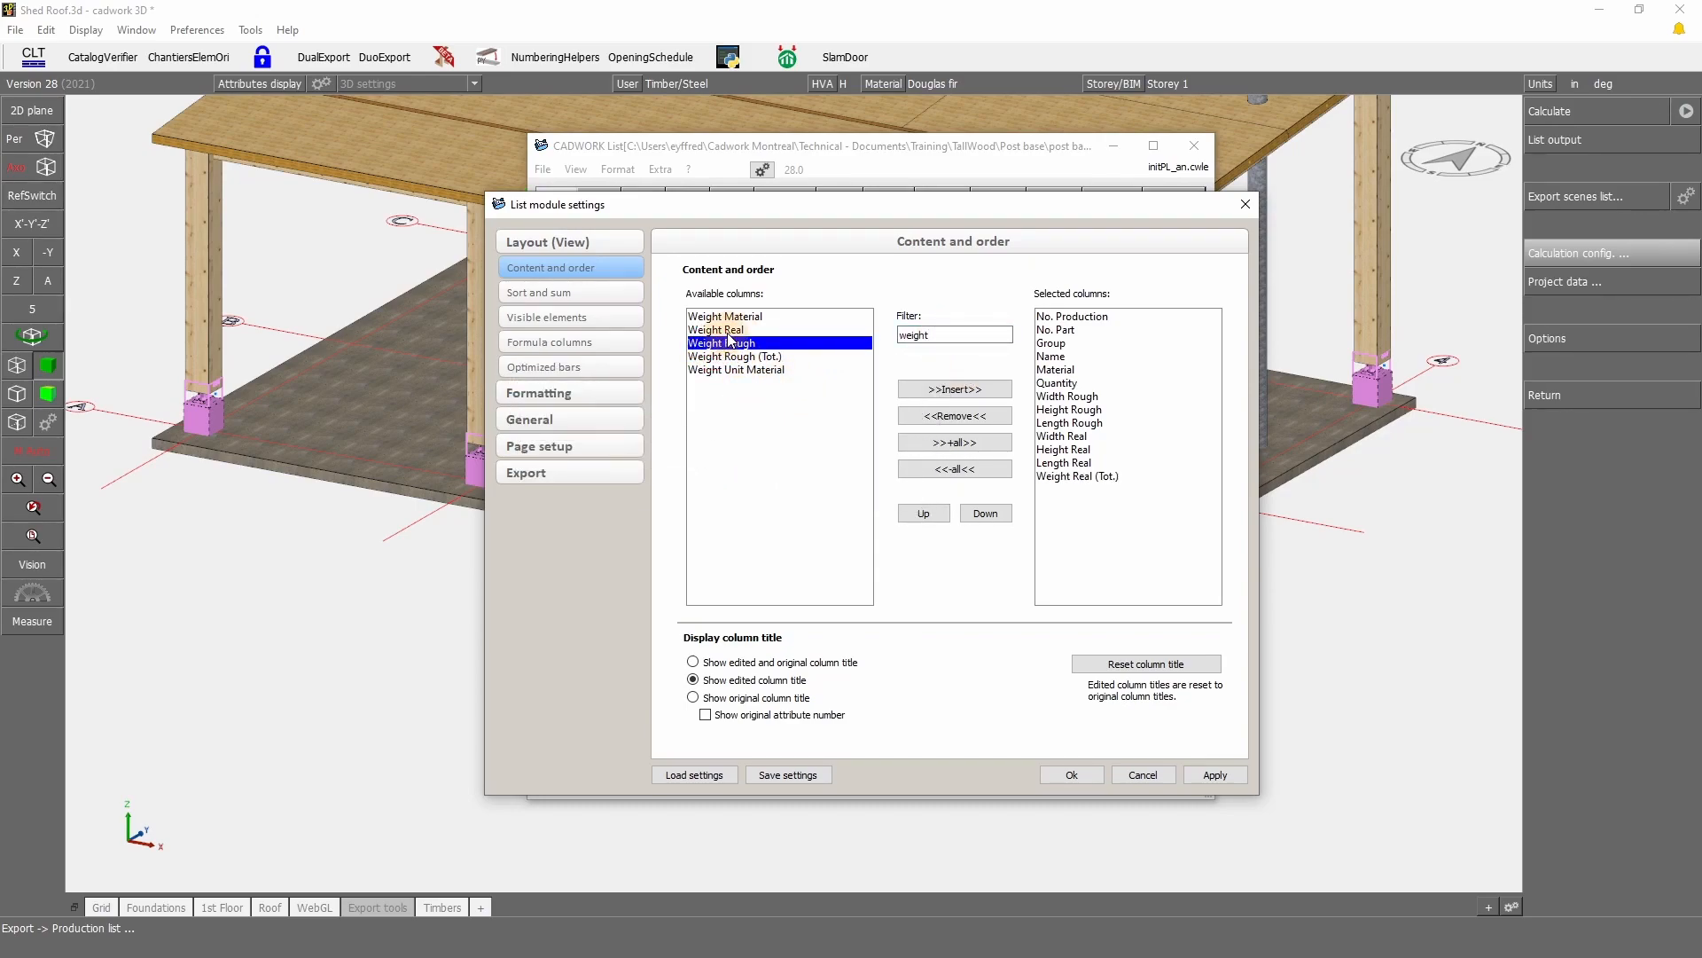
pyautogui.doubleClick(720, 330)
pyautogui.doubleClick(1078, 476)
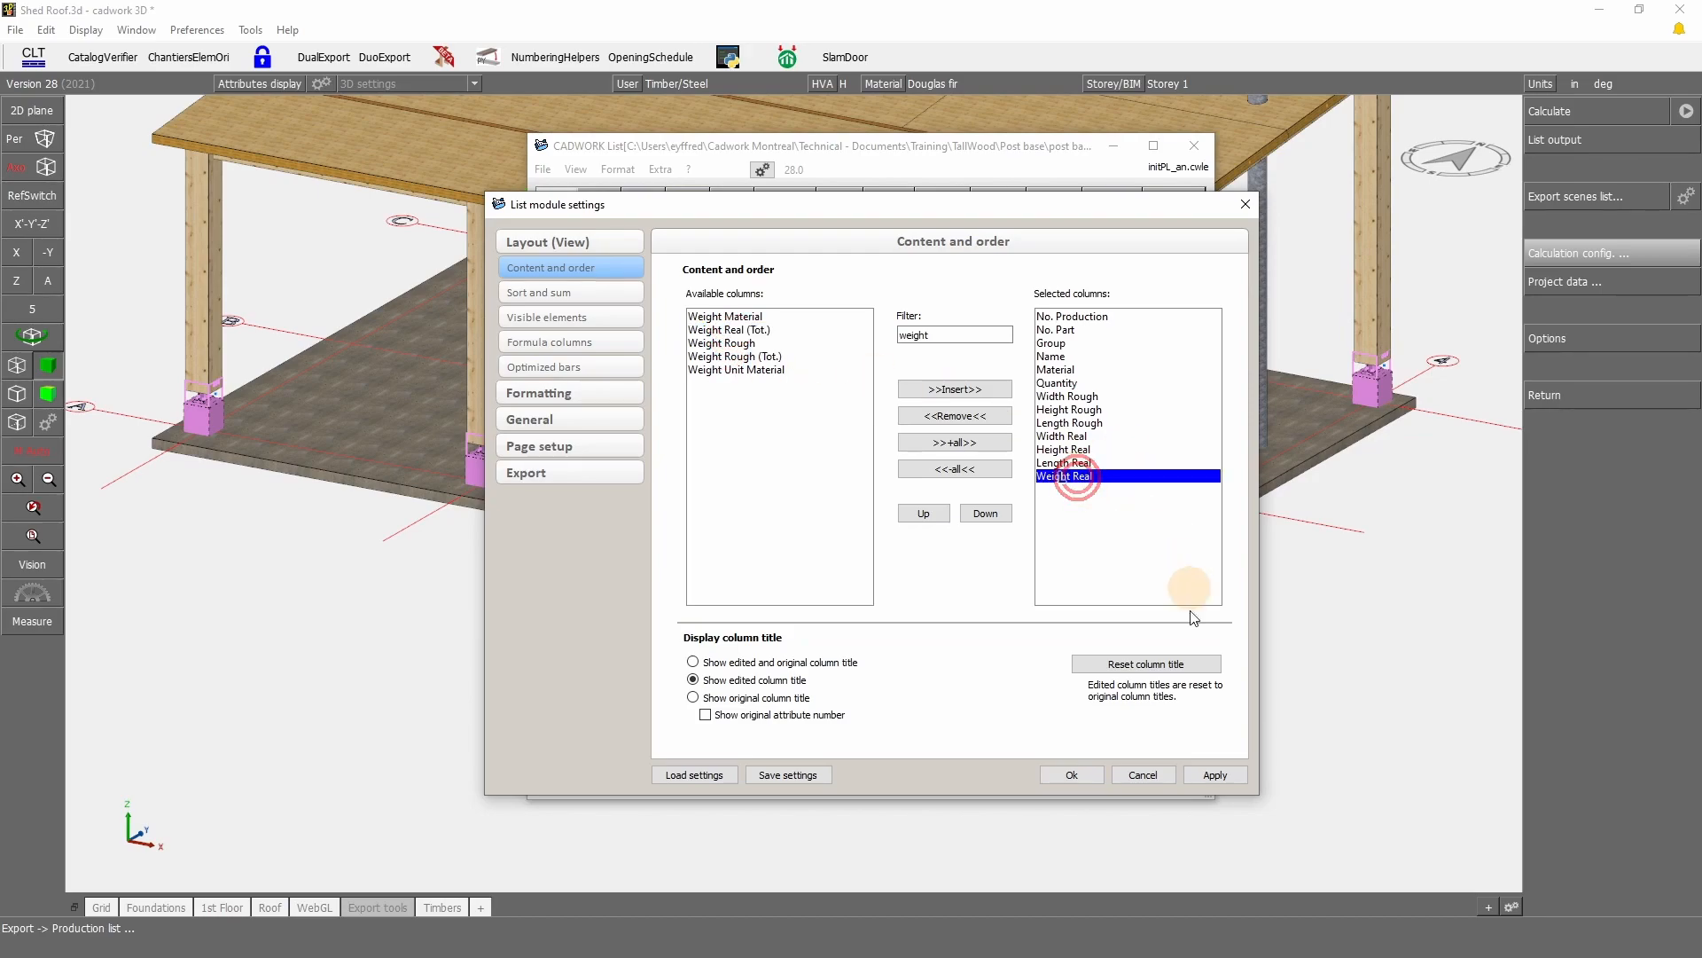
pyautogui.click(1203, 777)
pyautogui.click(1072, 775)
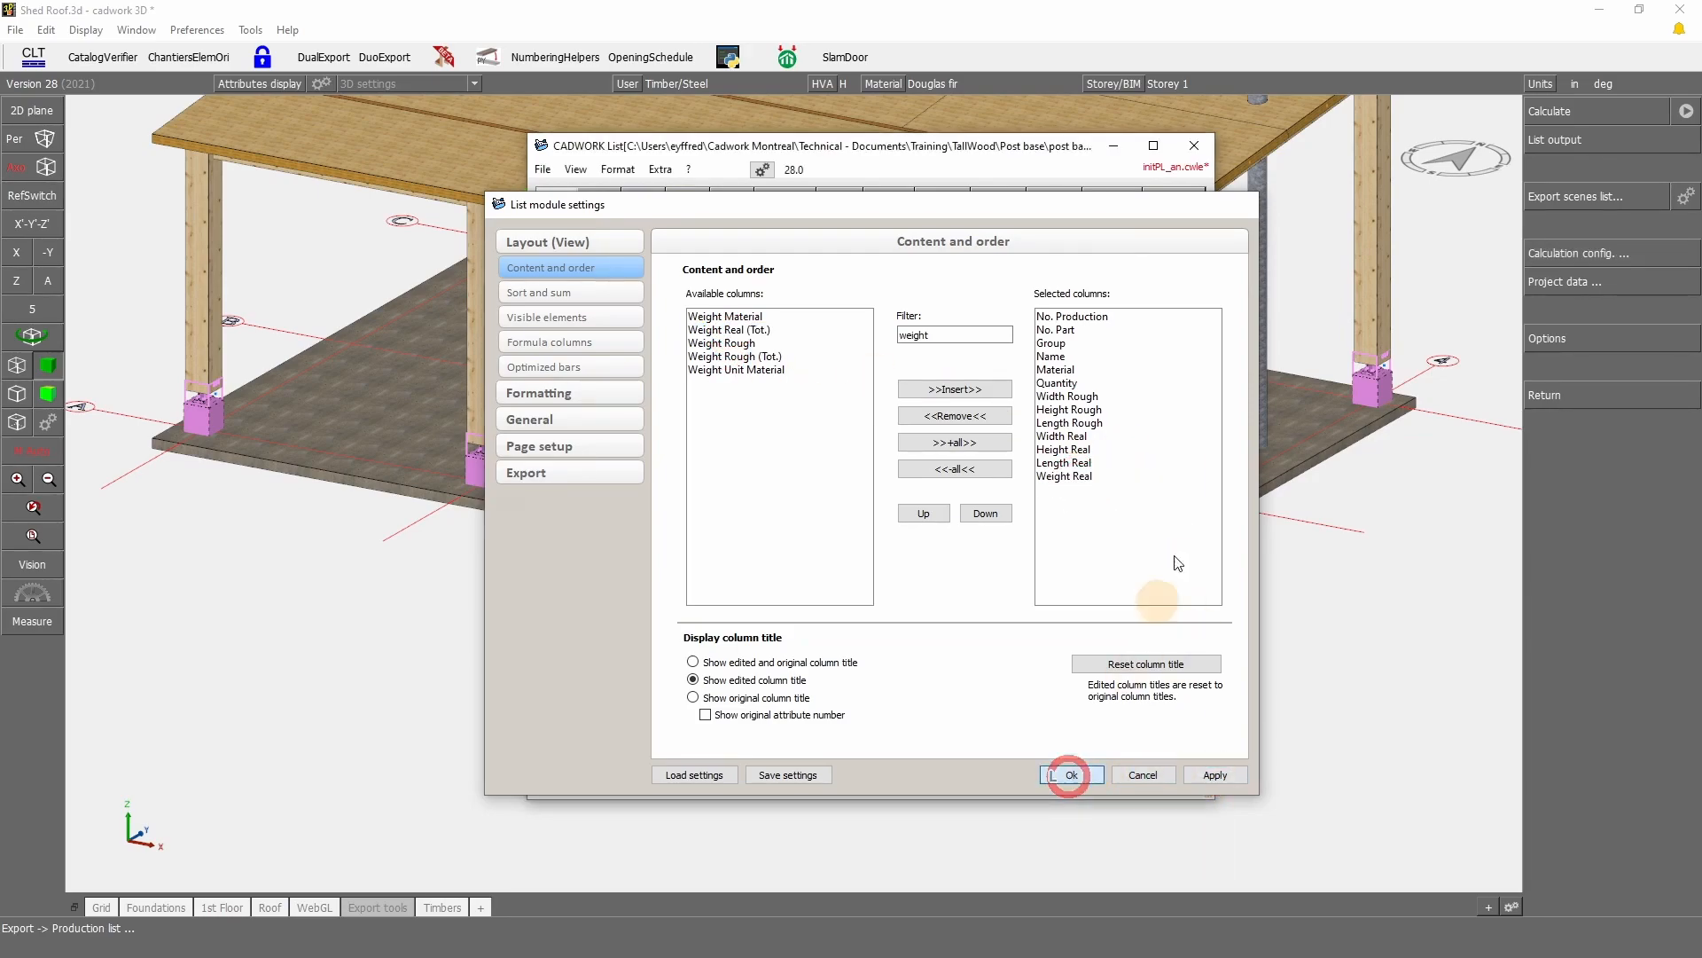
pyautogui.moveTo(1217, 270); pyautogui.dragTo(1363, 284)
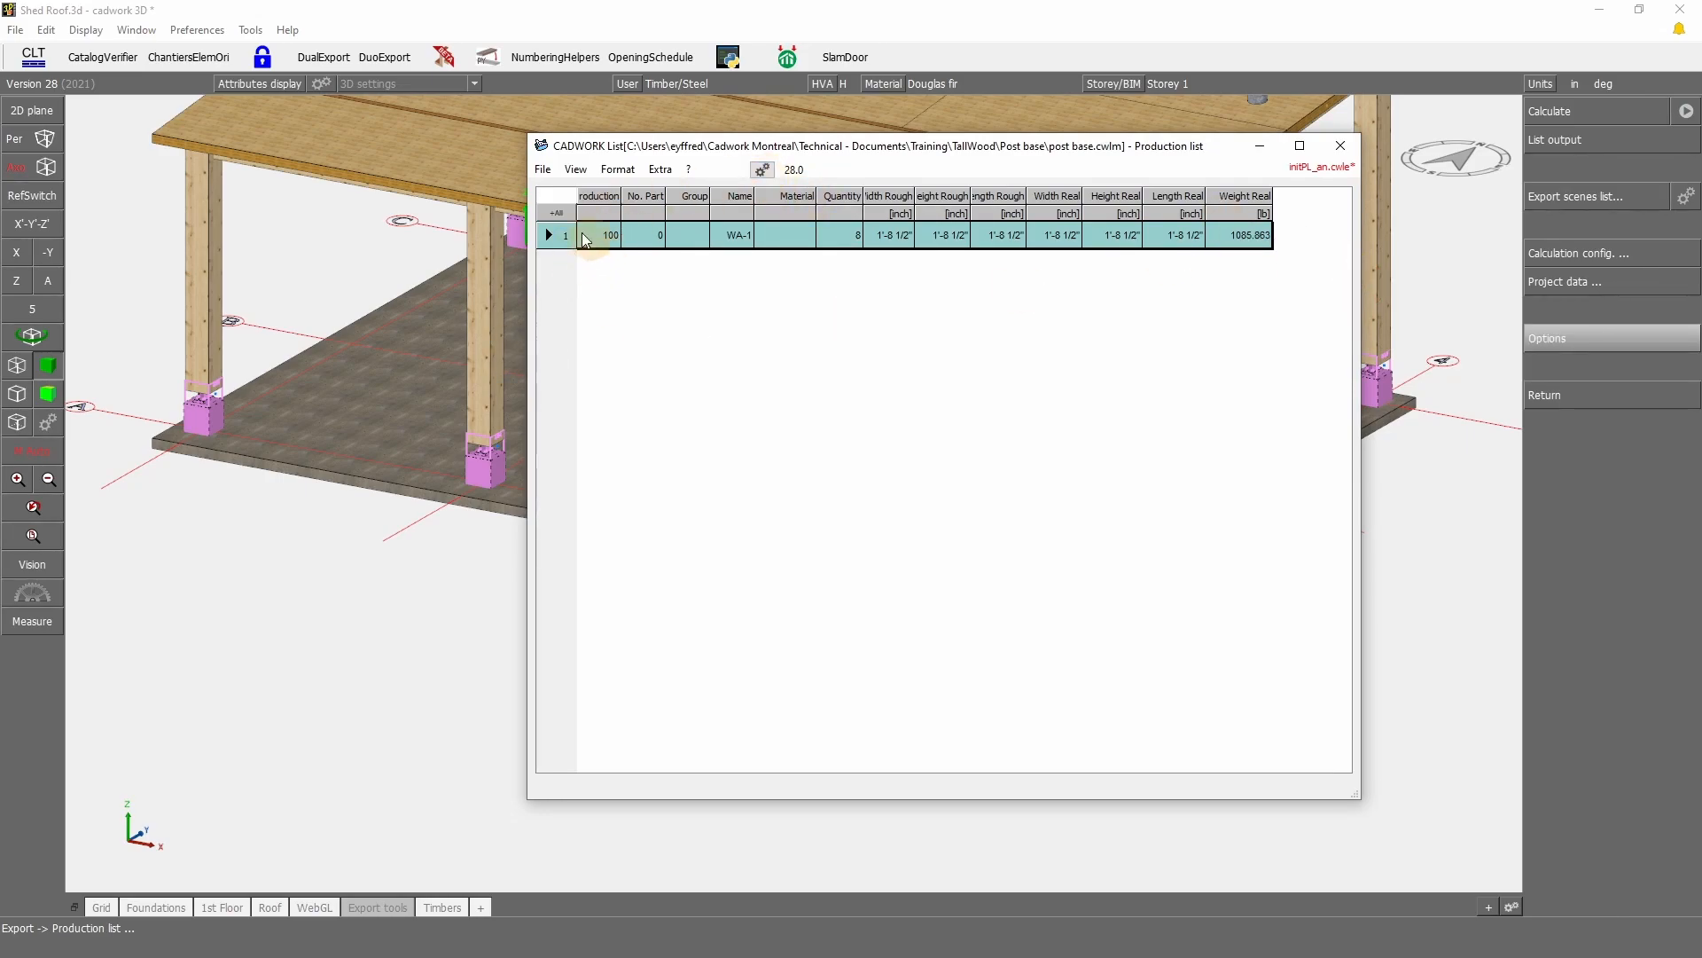
# Step: Expand the WA-1 row in the production list and examine its parts, especially the concrete Base row
pyautogui.click(549, 235)
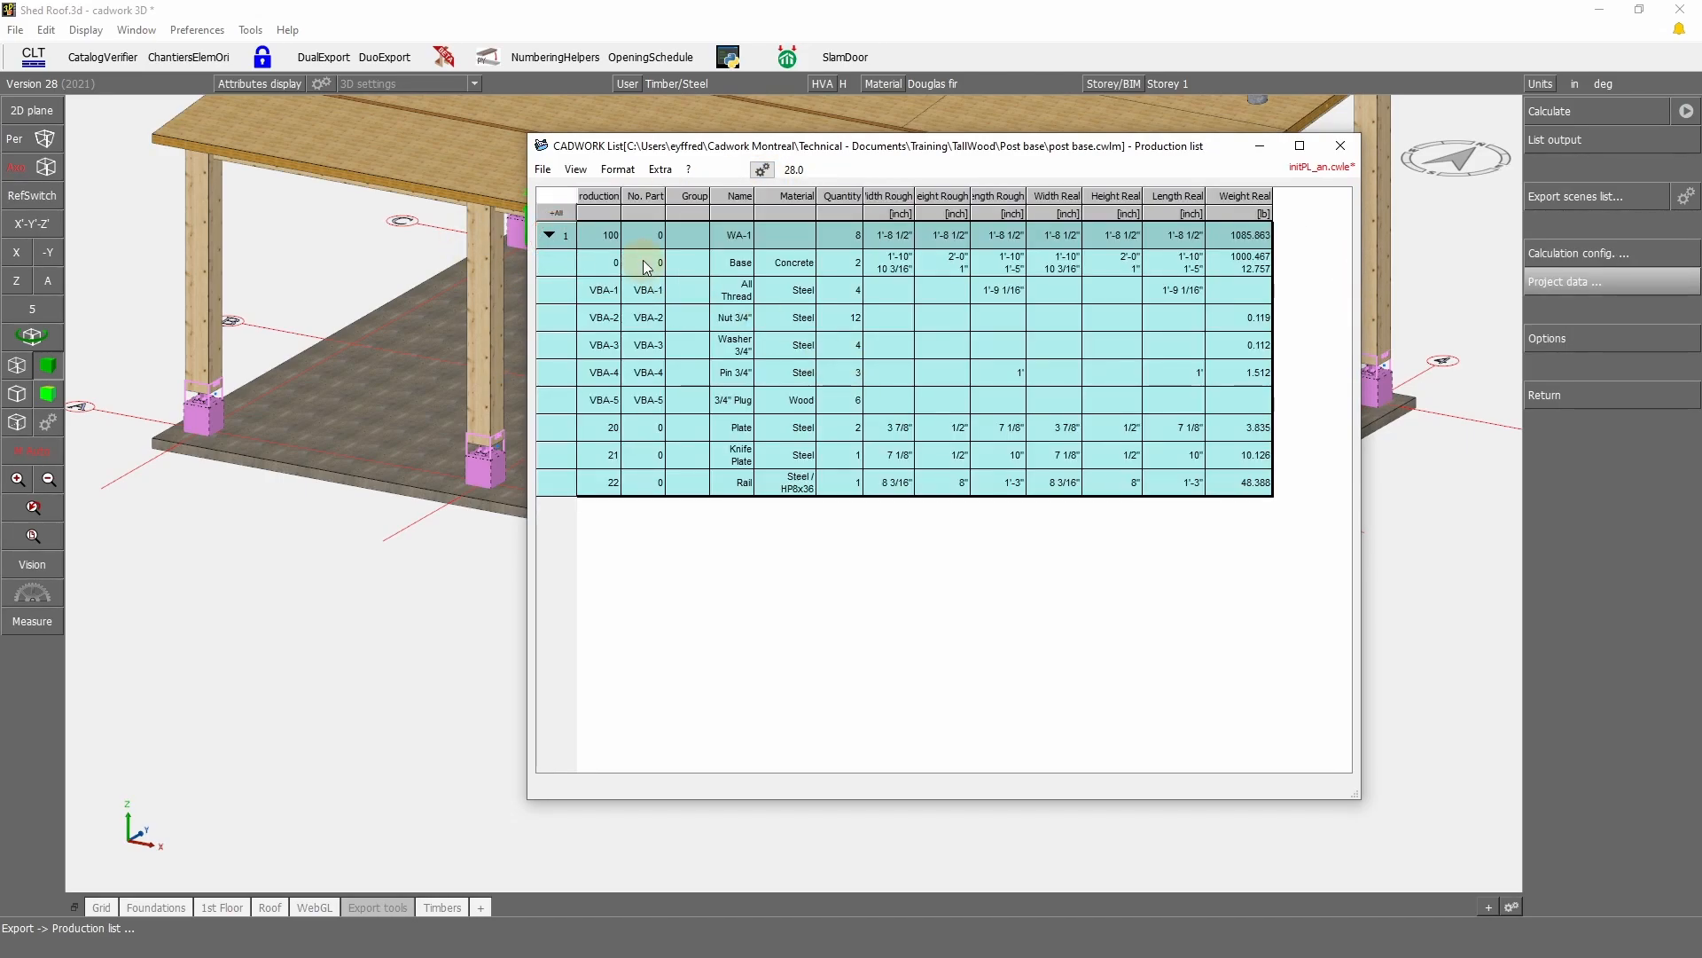
pyautogui.moveTo(602, 278); pyautogui.dragTo(1263, 484)
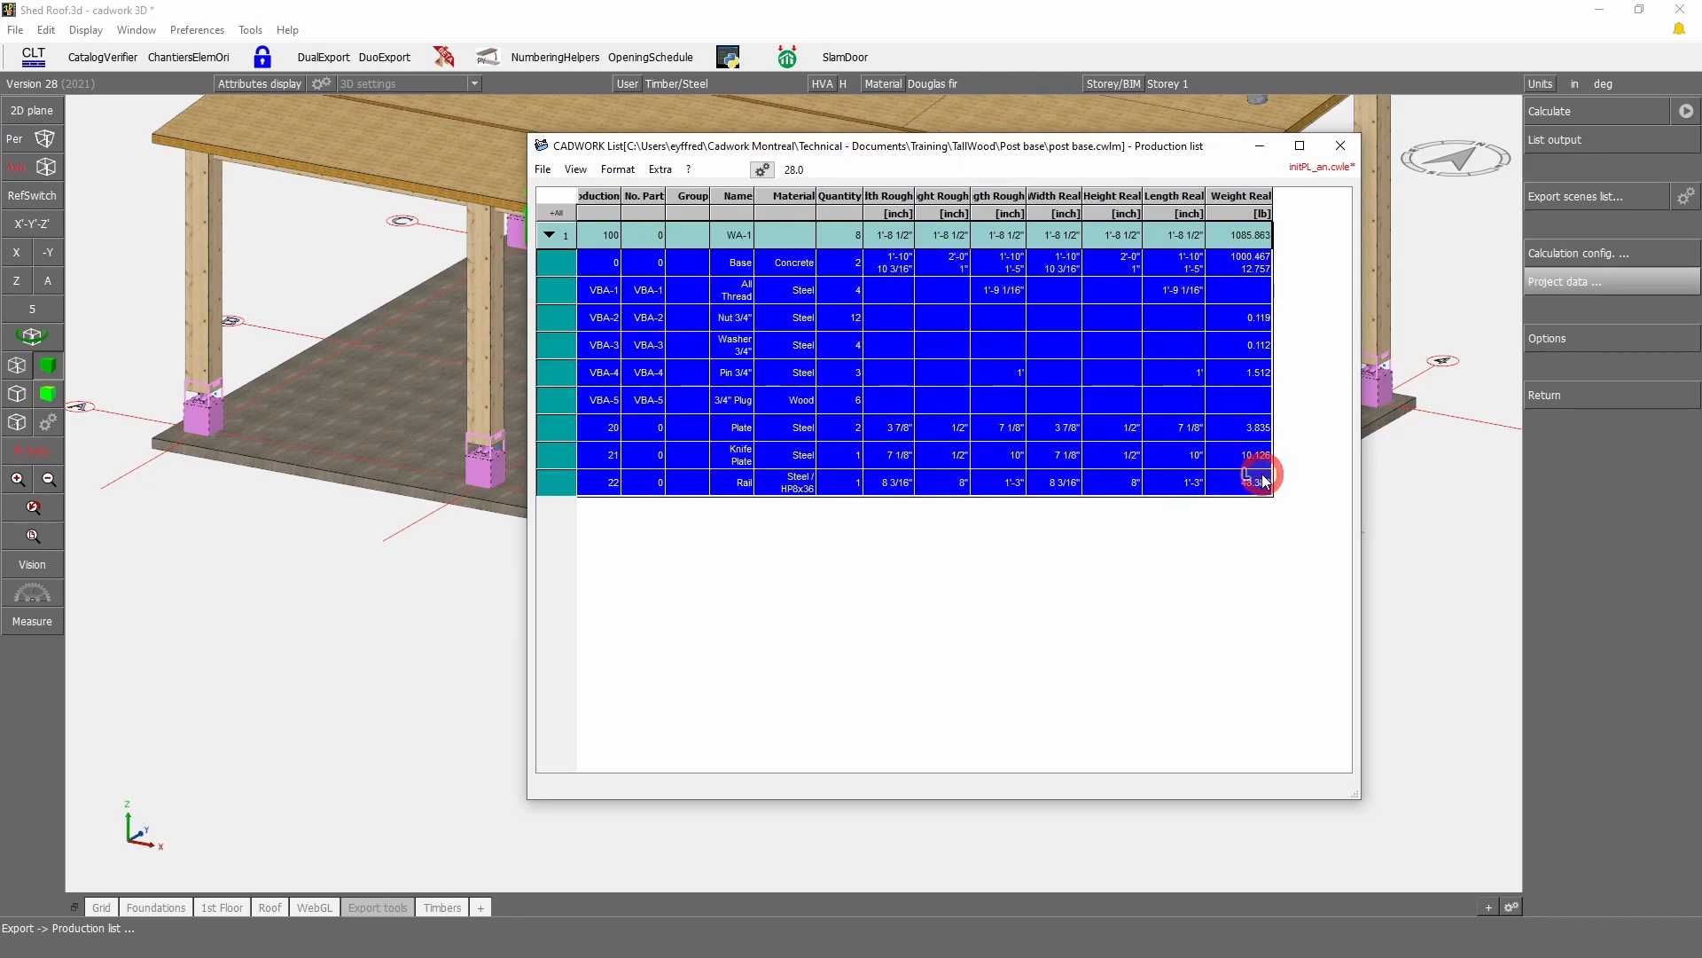
pyautogui.click(988, 577)
pyautogui.moveTo(645, 262); pyautogui.dragTo(1246, 272)
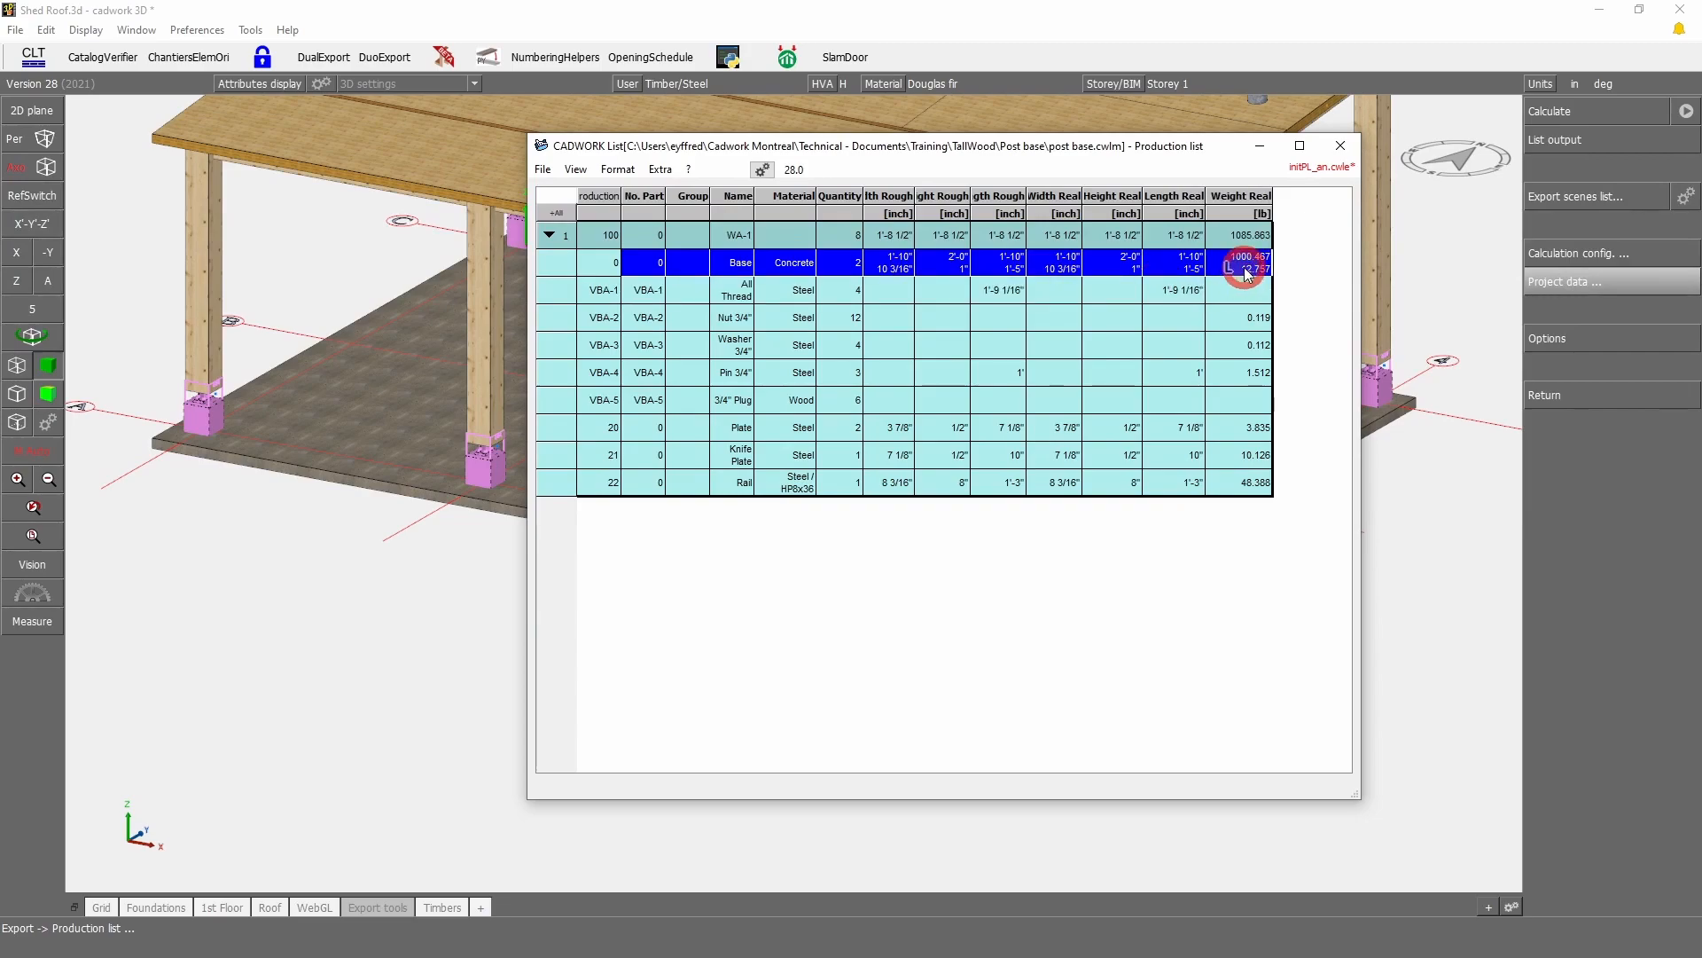
pyautogui.moveTo(768, 267); pyautogui.dragTo(1249, 264)
pyautogui.click(587, 264)
pyautogui.moveTo(588, 270); pyautogui.dragTo(1245, 266)
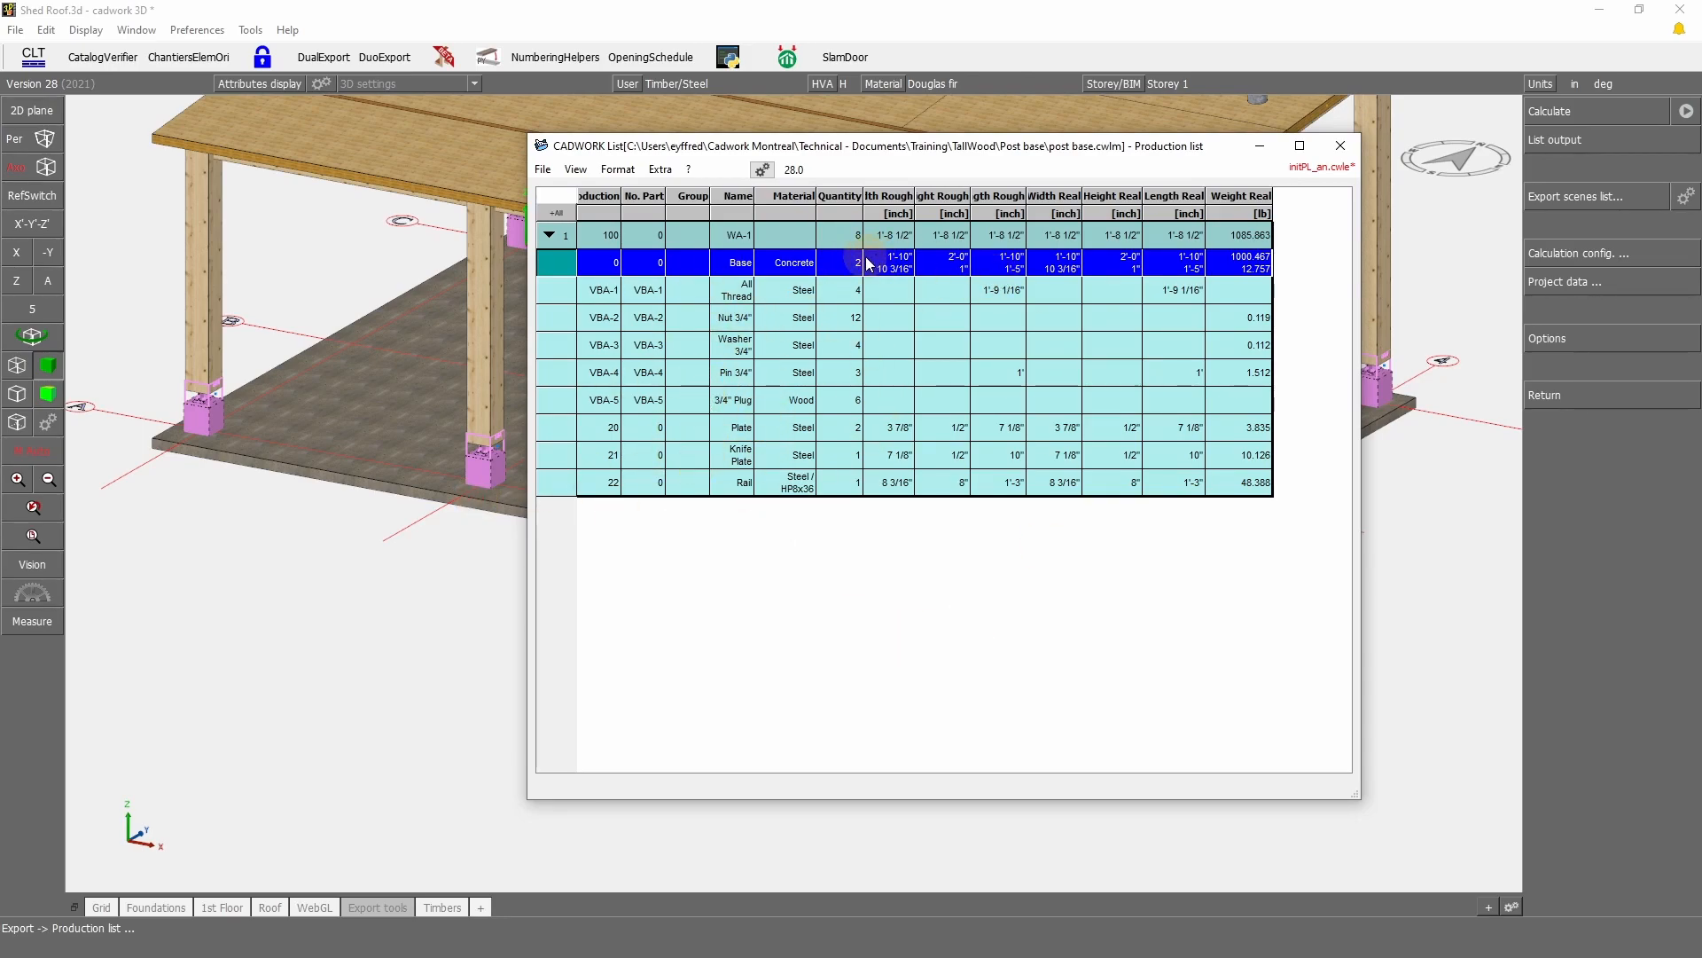
# Step: Exclude auxiliary elements from the element types shown in the production list
pyautogui.click(763, 169)
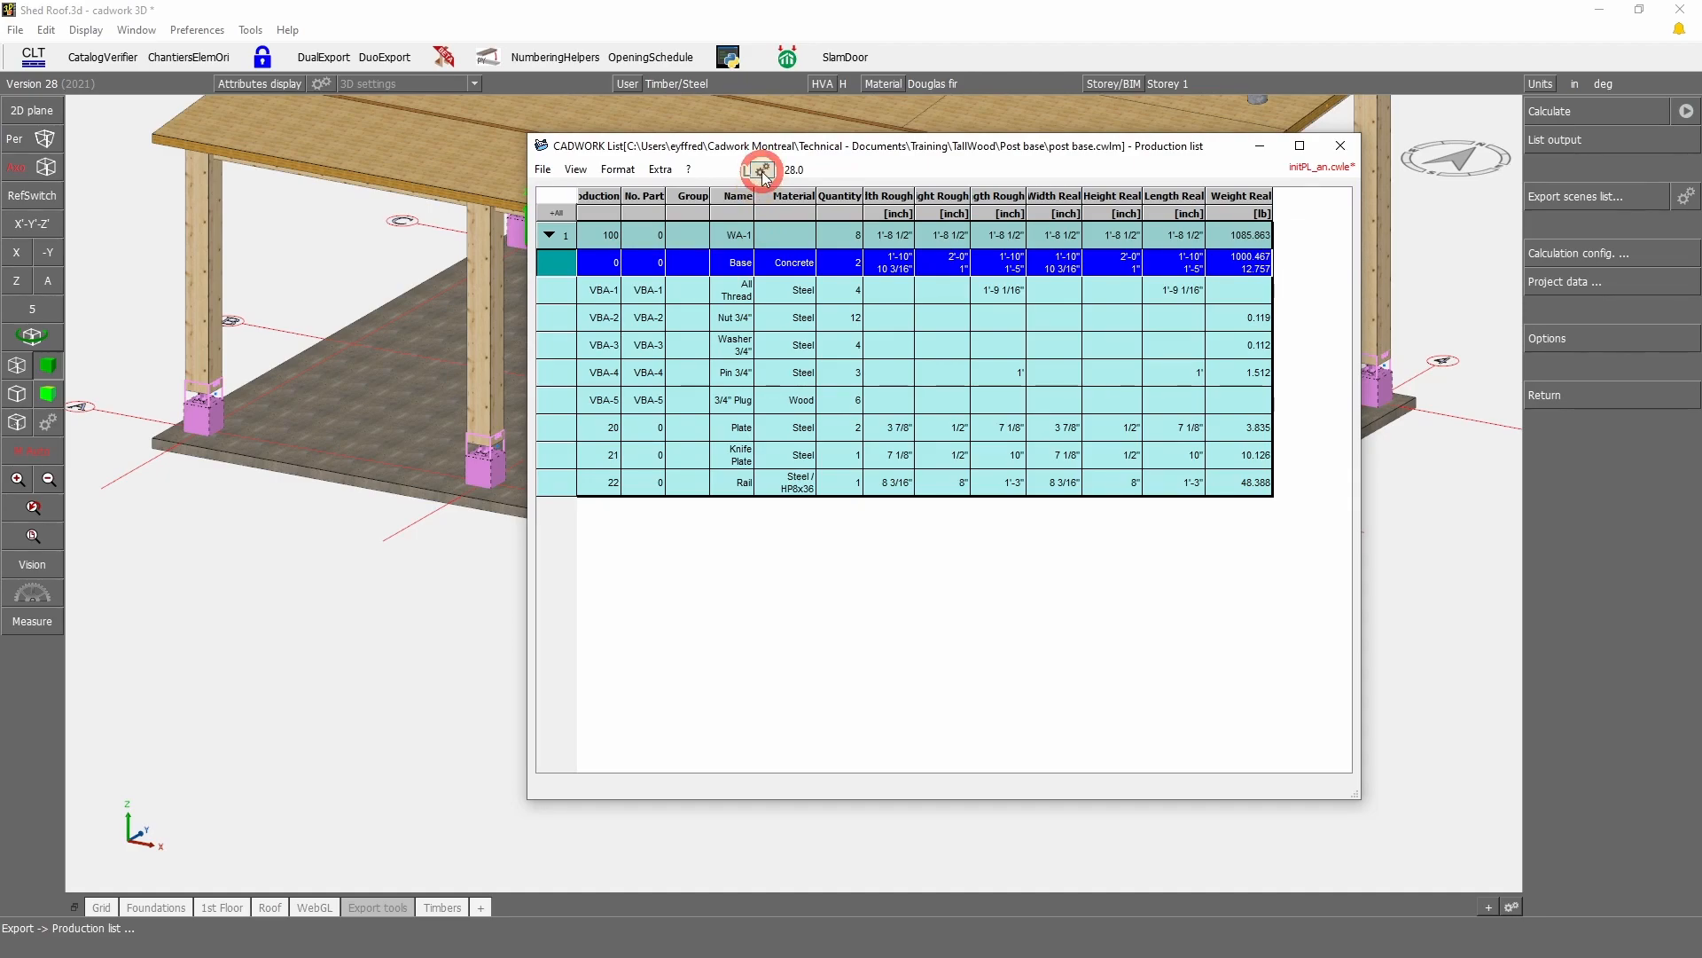
pyautogui.click(576, 317)
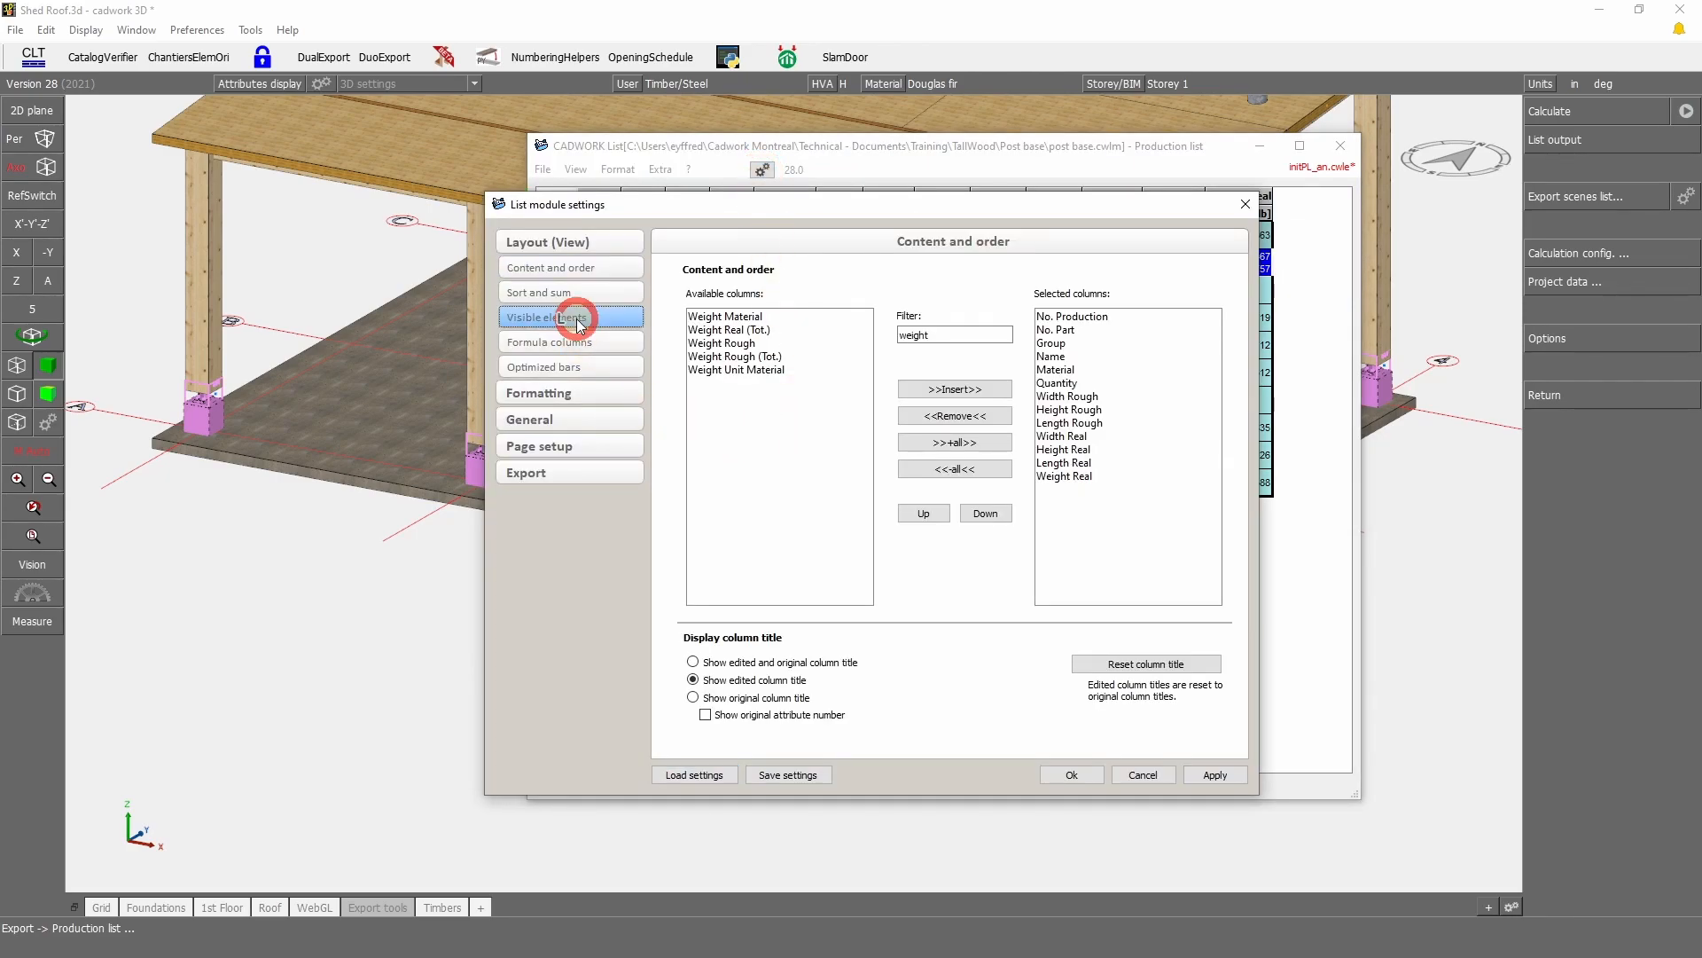
pyautogui.click(735, 382)
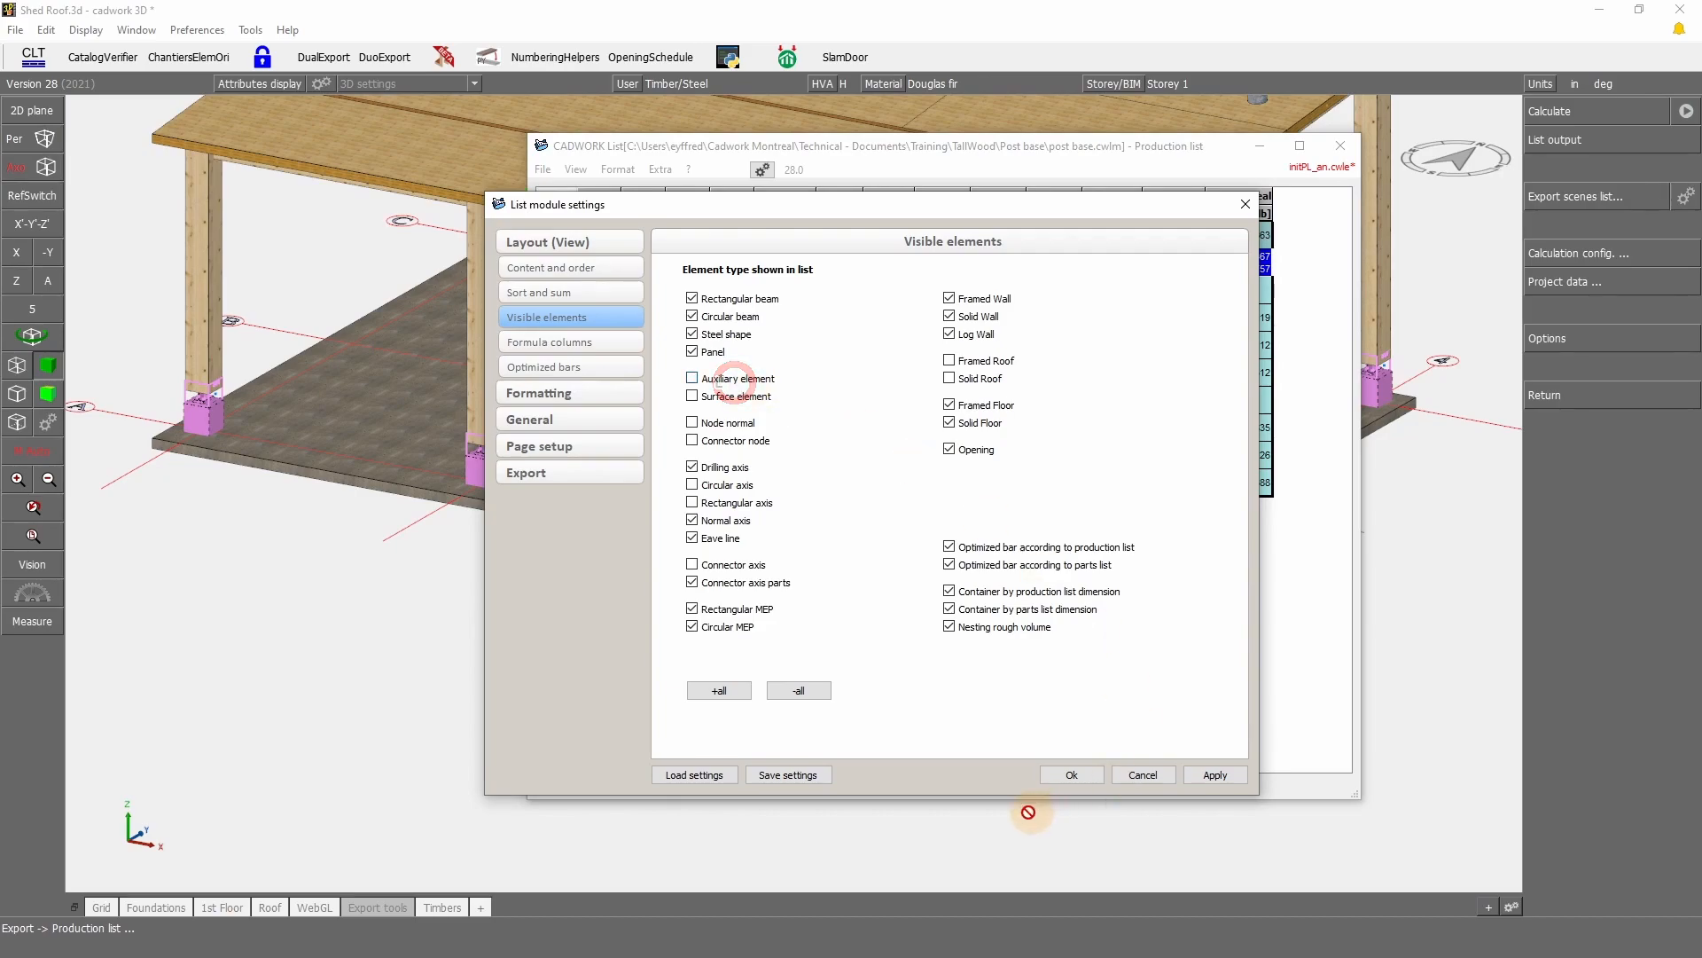
pyautogui.click(1215, 775)
pyautogui.click(1072, 775)
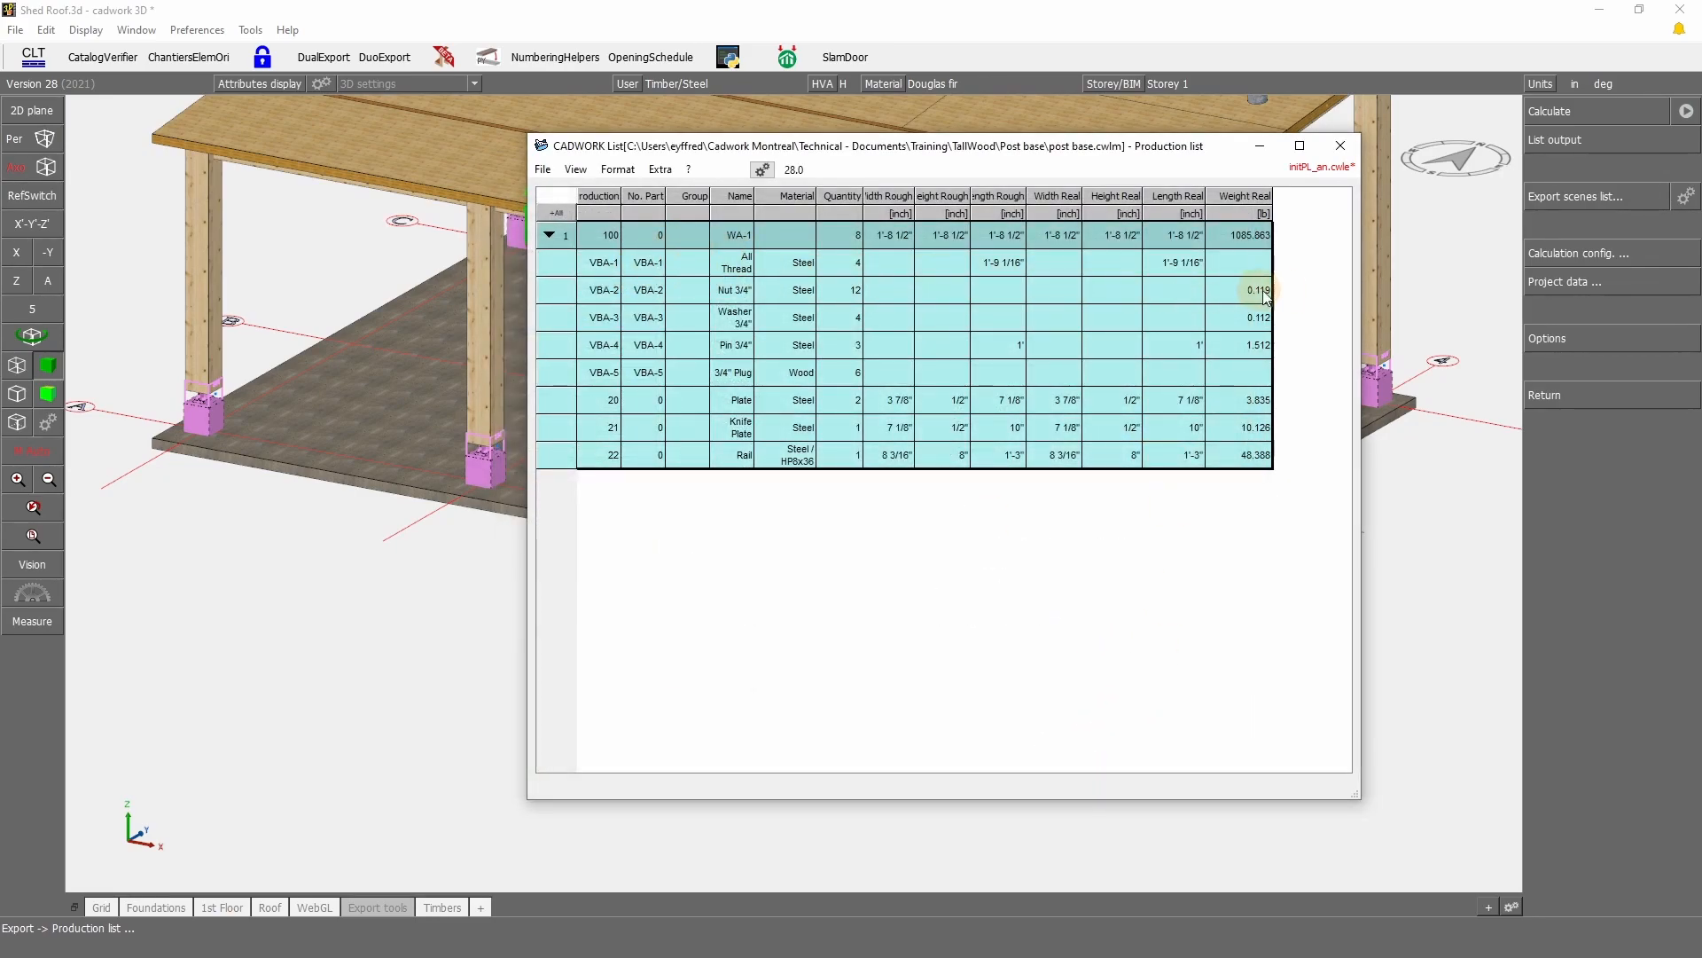
# Step: Examine the hardware rows under WA-1, from the All Thread to the Pin 3/4"
pyautogui.moveTo(599, 262); pyautogui.dragTo(788, 380)
pyautogui.moveTo(732, 264); pyautogui.dragTo(797, 265)
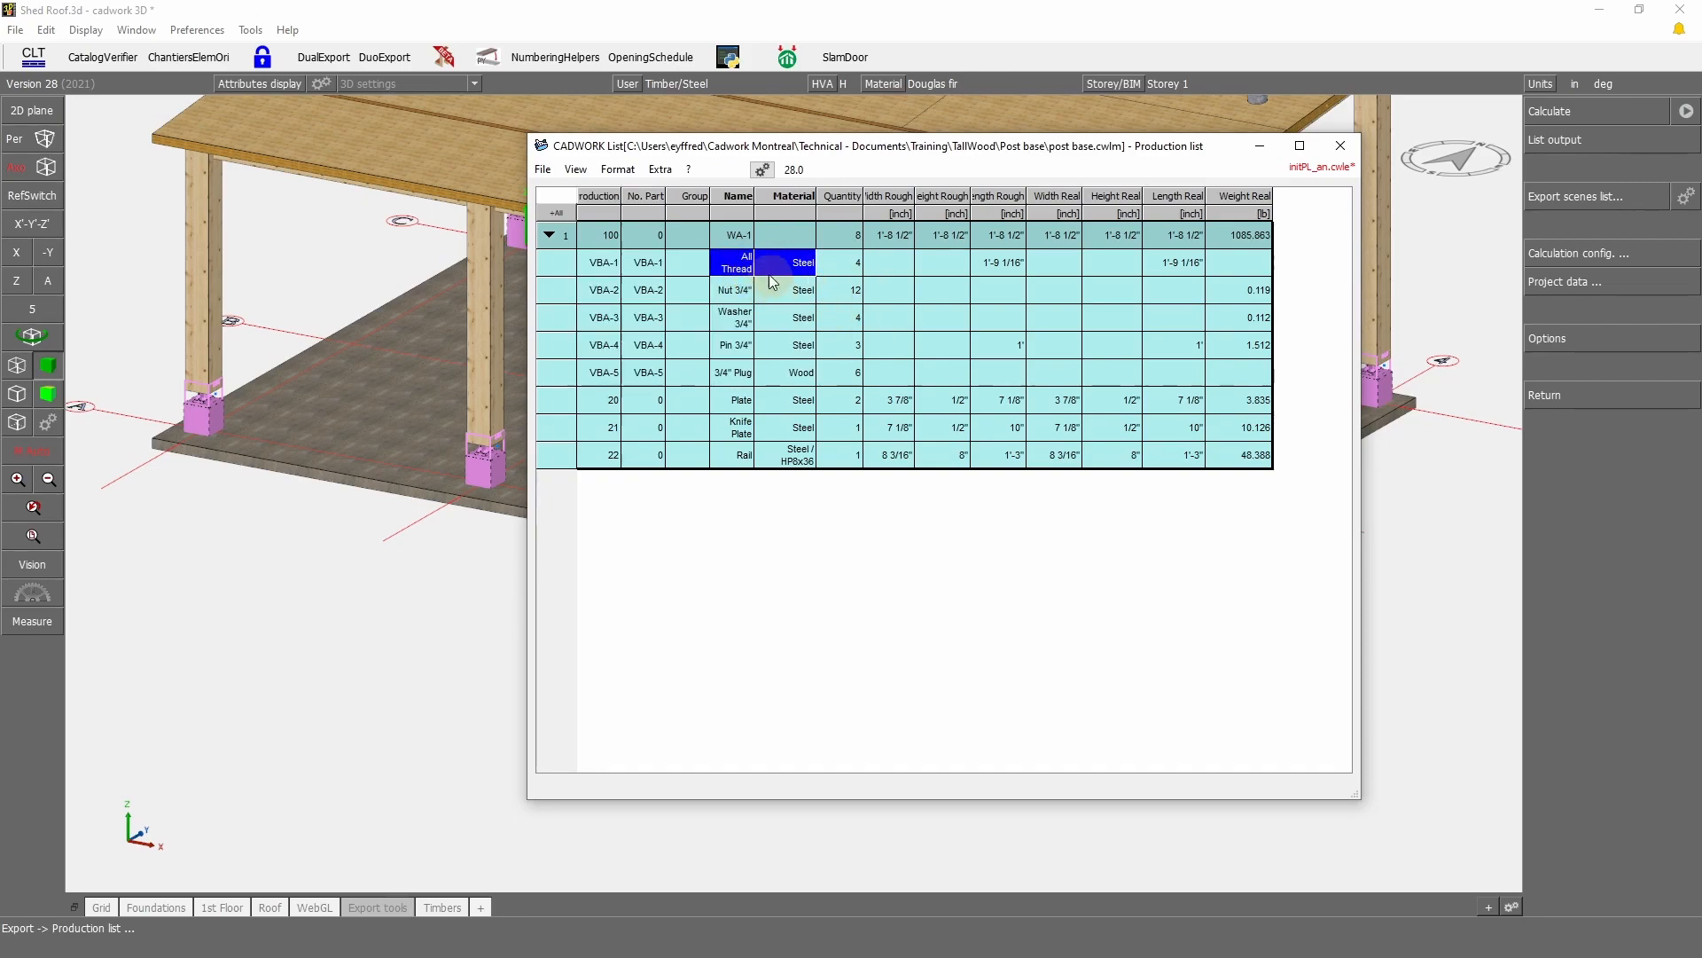
pyautogui.moveTo(732, 267); pyautogui.dragTo(732, 346)
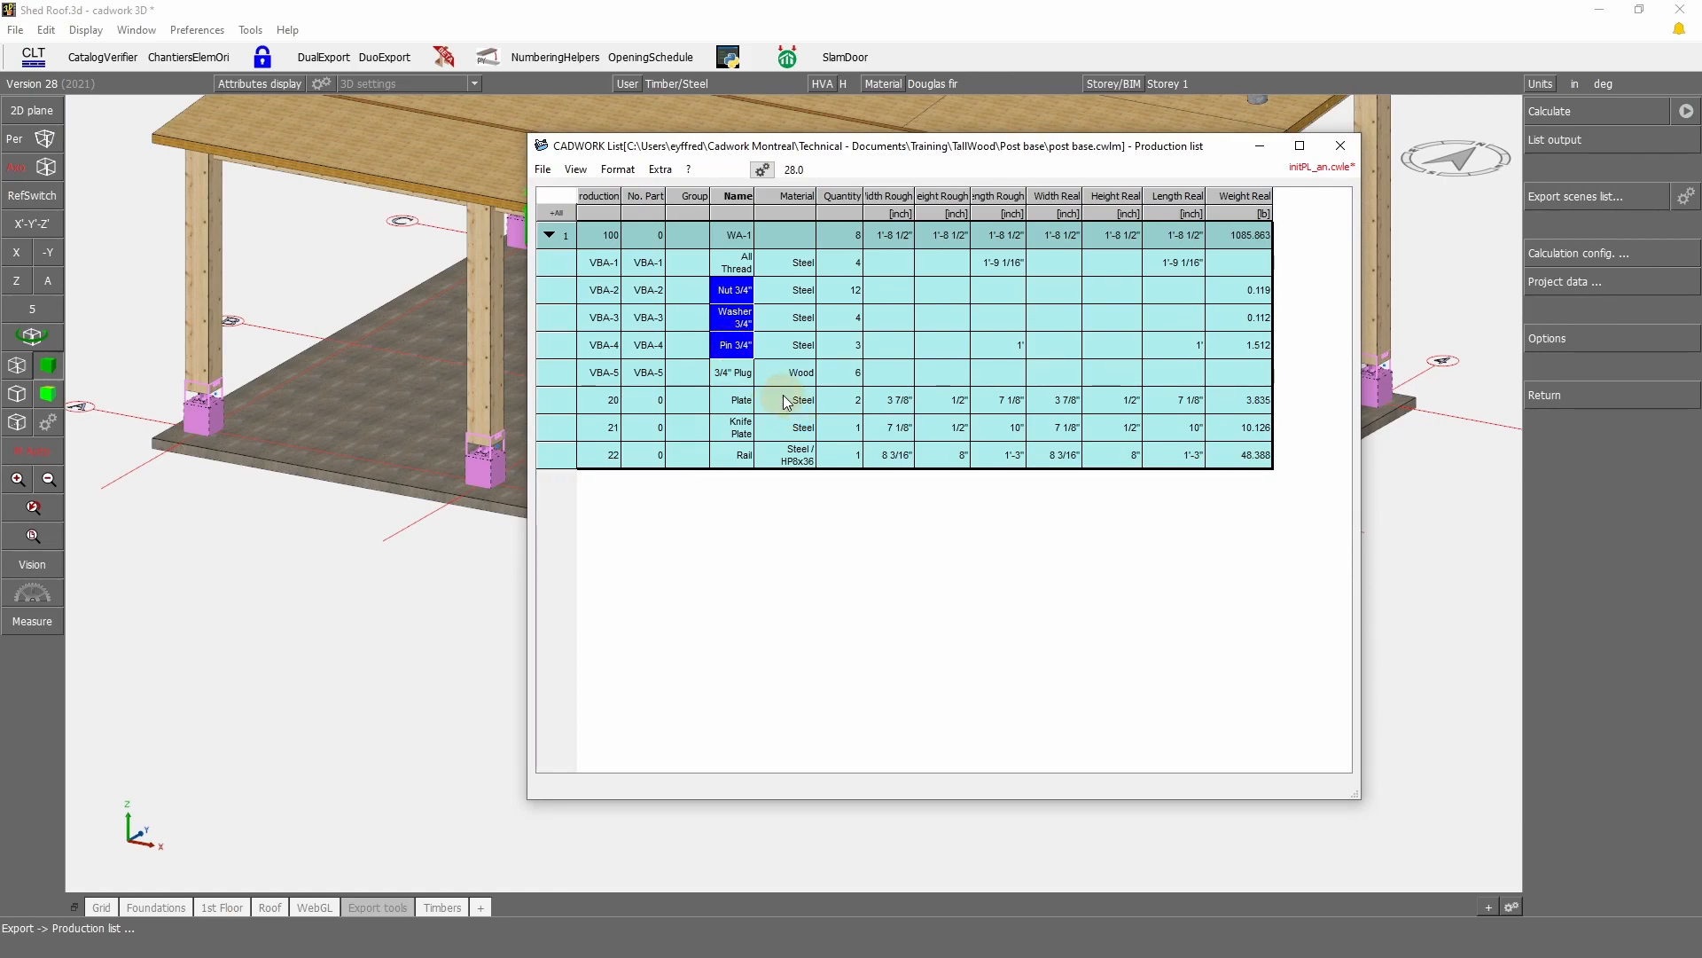
pyautogui.click(830, 519)
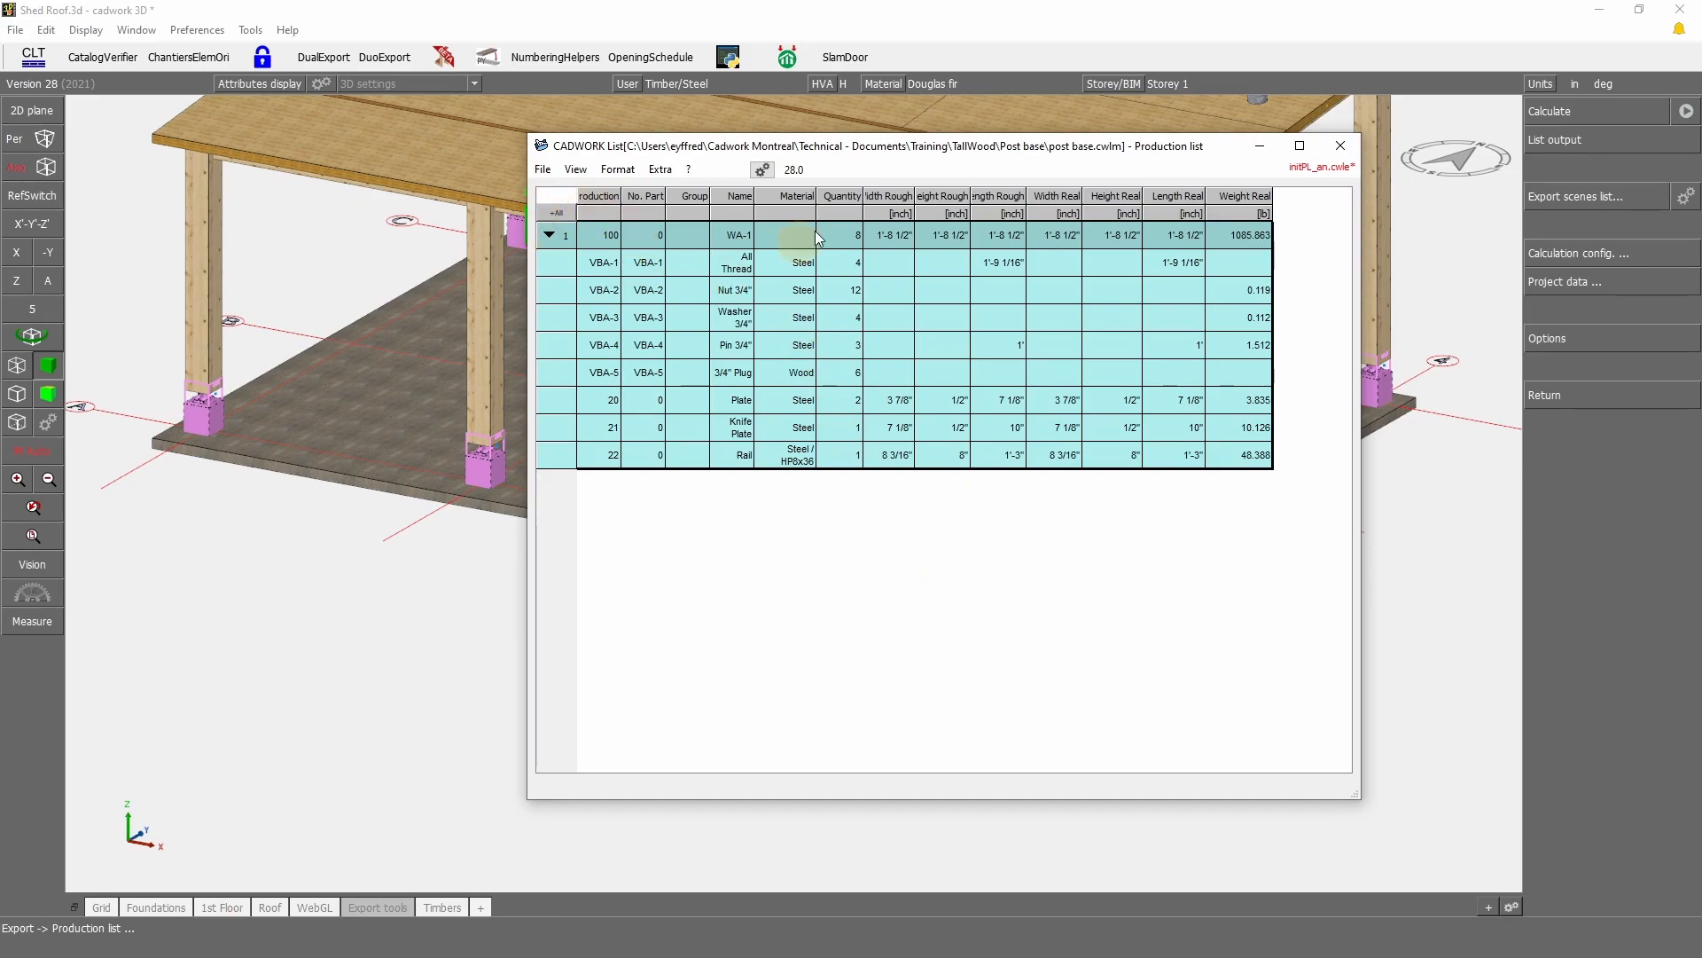
# Step: Turn off Container by production list dimension in the list's visible elements and move the settings aside to uncover the list
pyautogui.click(762, 171)
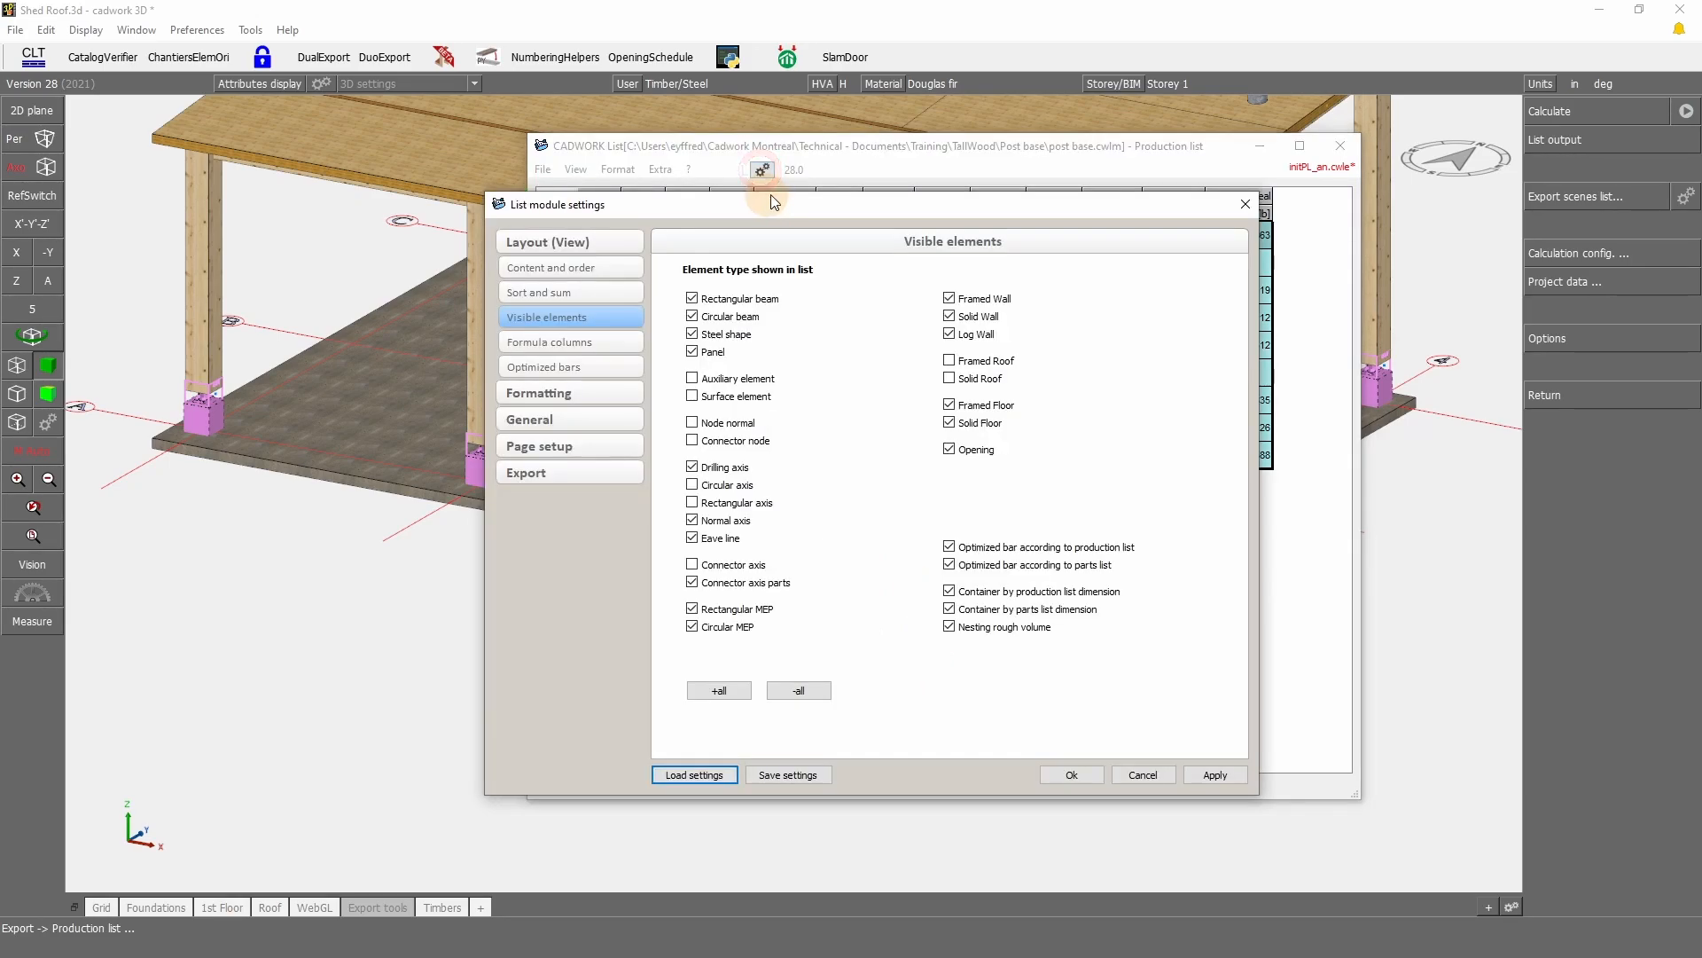
pyautogui.moveTo(900, 213); pyautogui.dragTo(1261, 151)
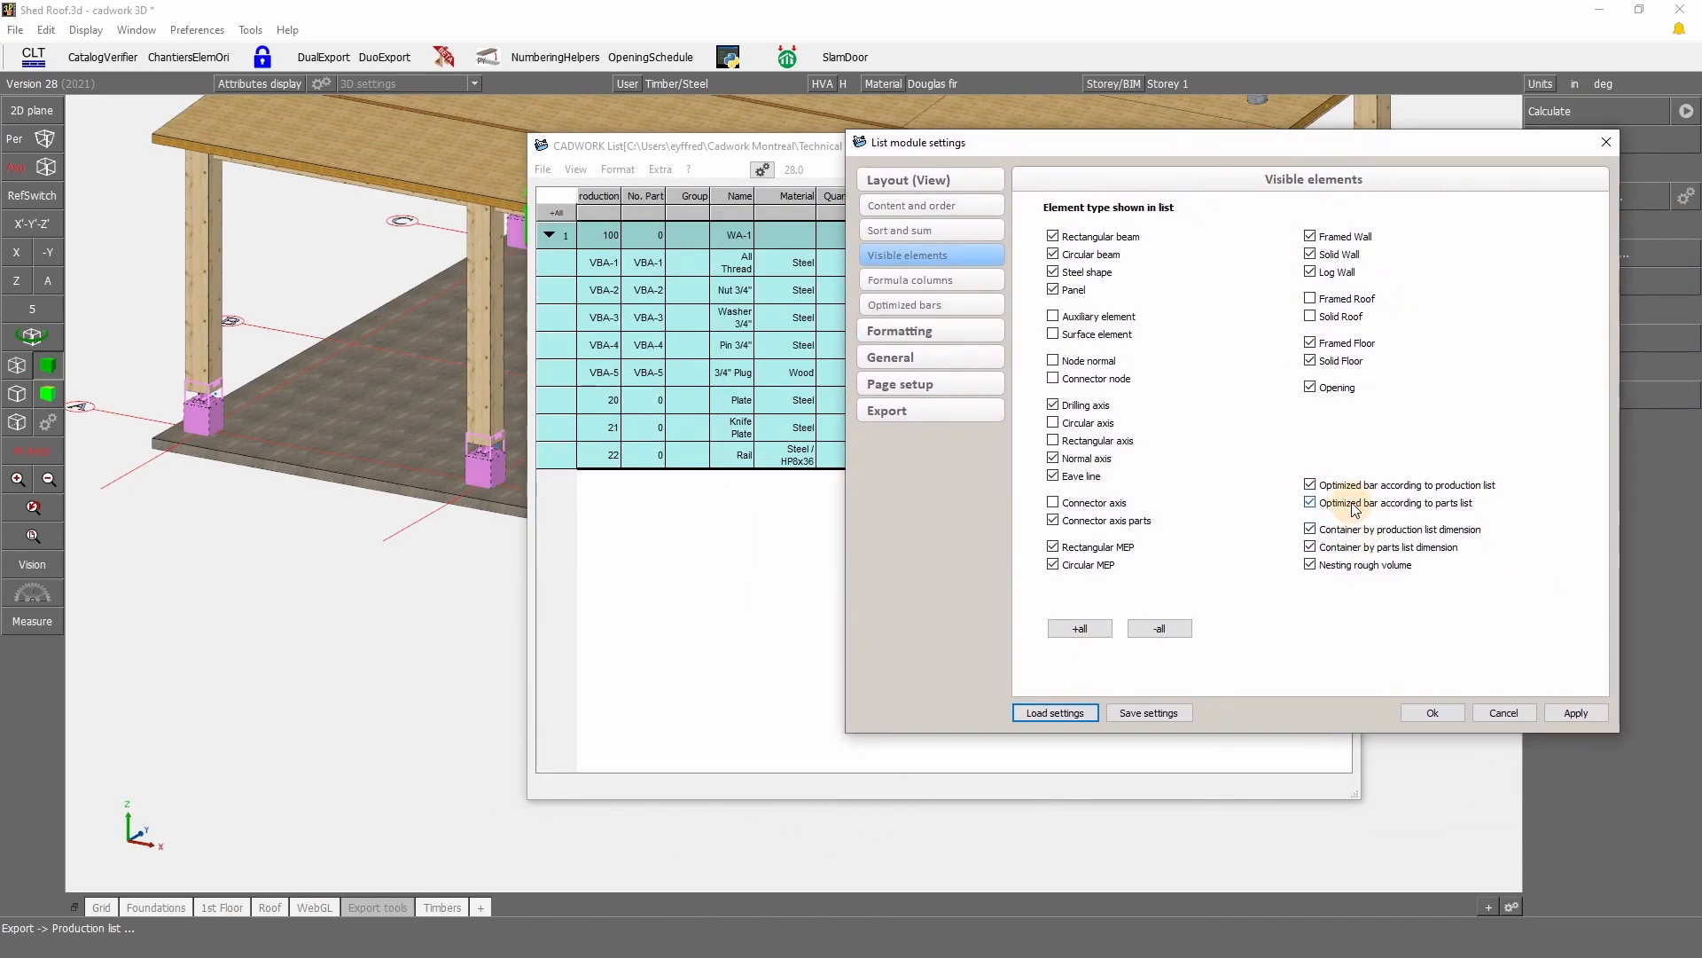
pyautogui.click(1339, 529)
pyautogui.click(1576, 713)
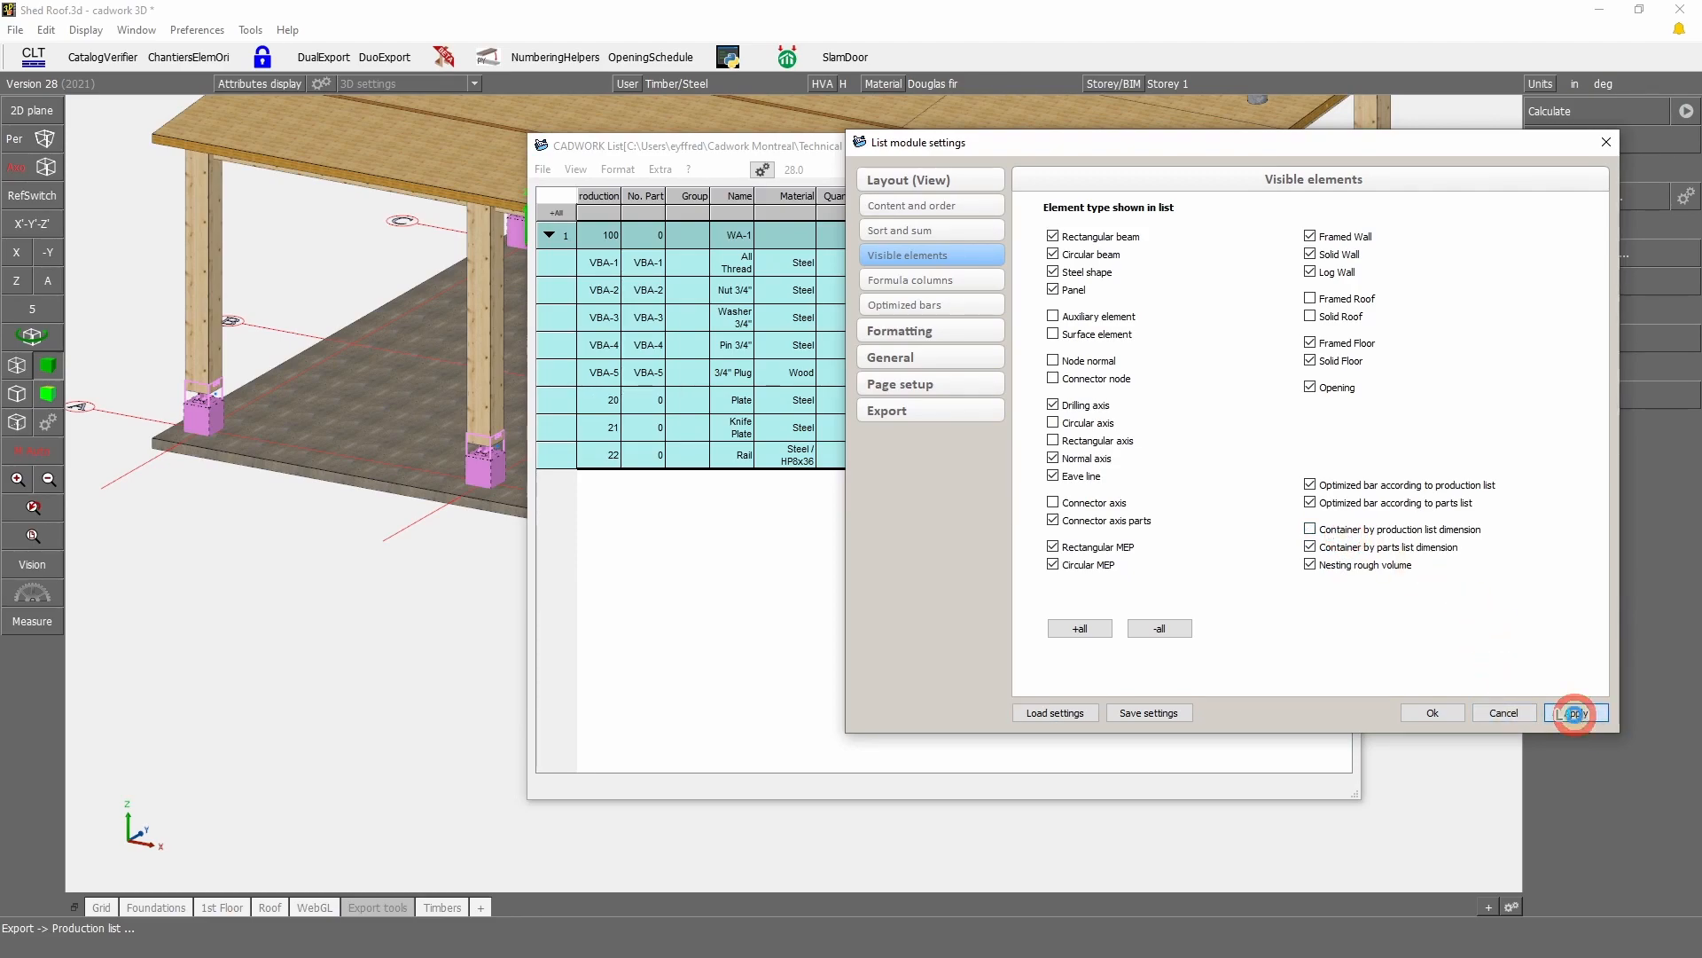
pyautogui.moveTo(1010, 151); pyautogui.dragTo(1293, 238)
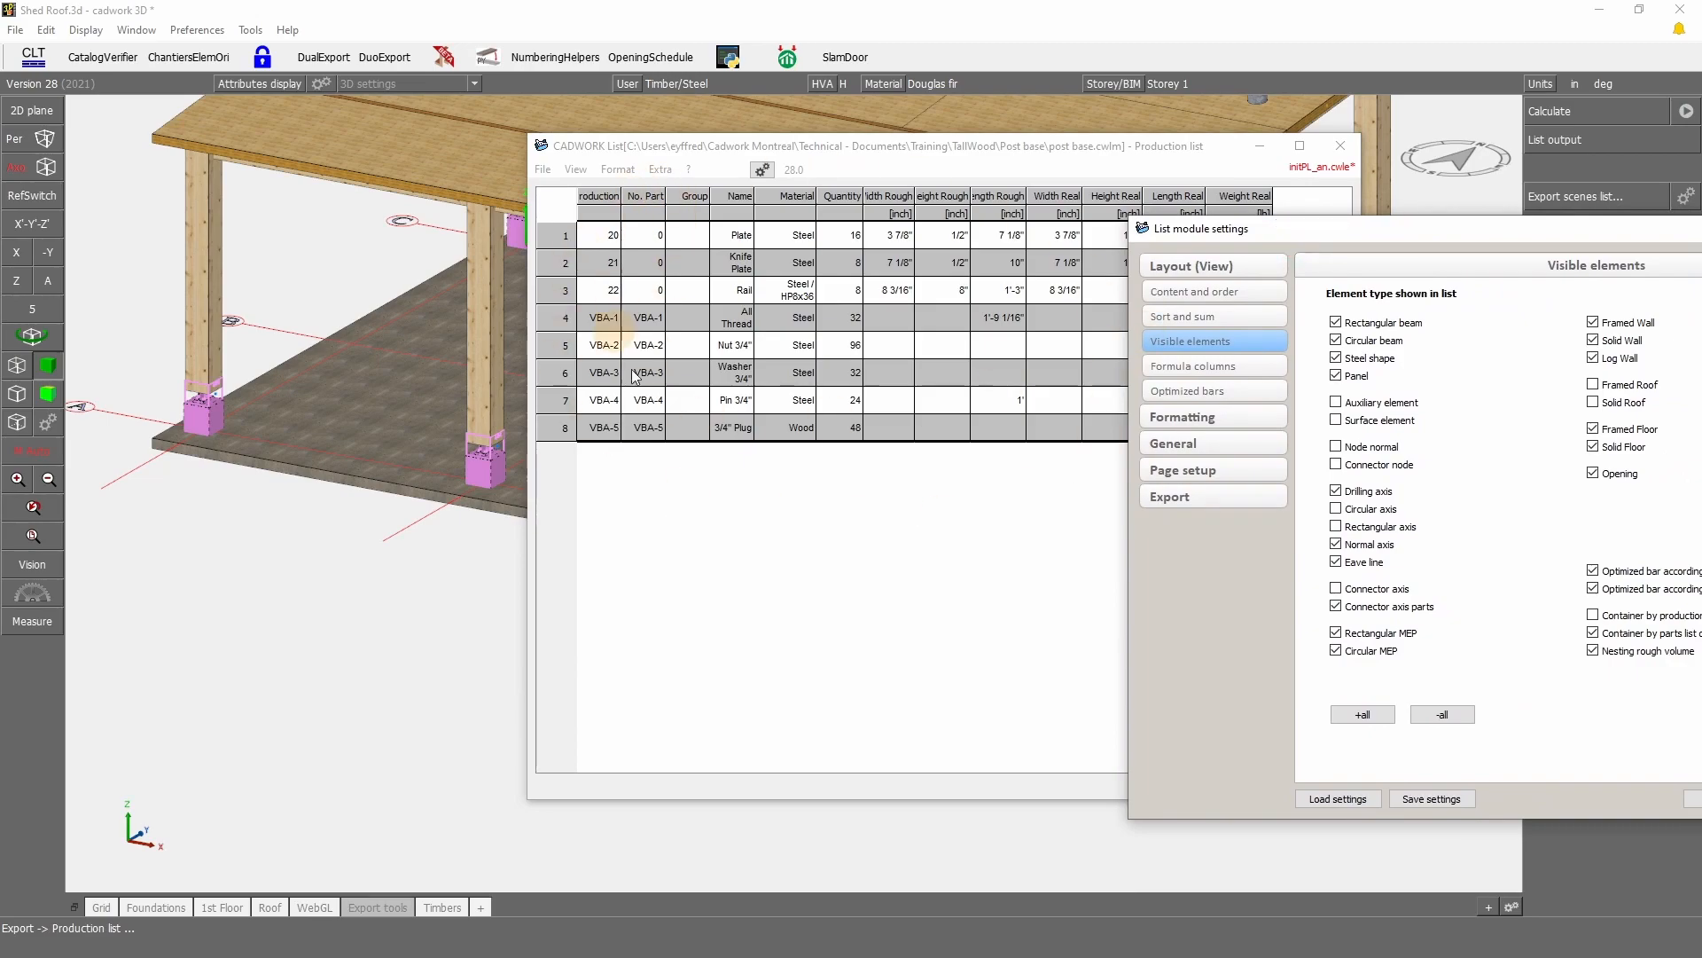
# Step: Include connector axes in the element types shown in the production list, apply the change and close the settings
pyautogui.moveTo(1325, 231); pyautogui.dragTo(1069, 177)
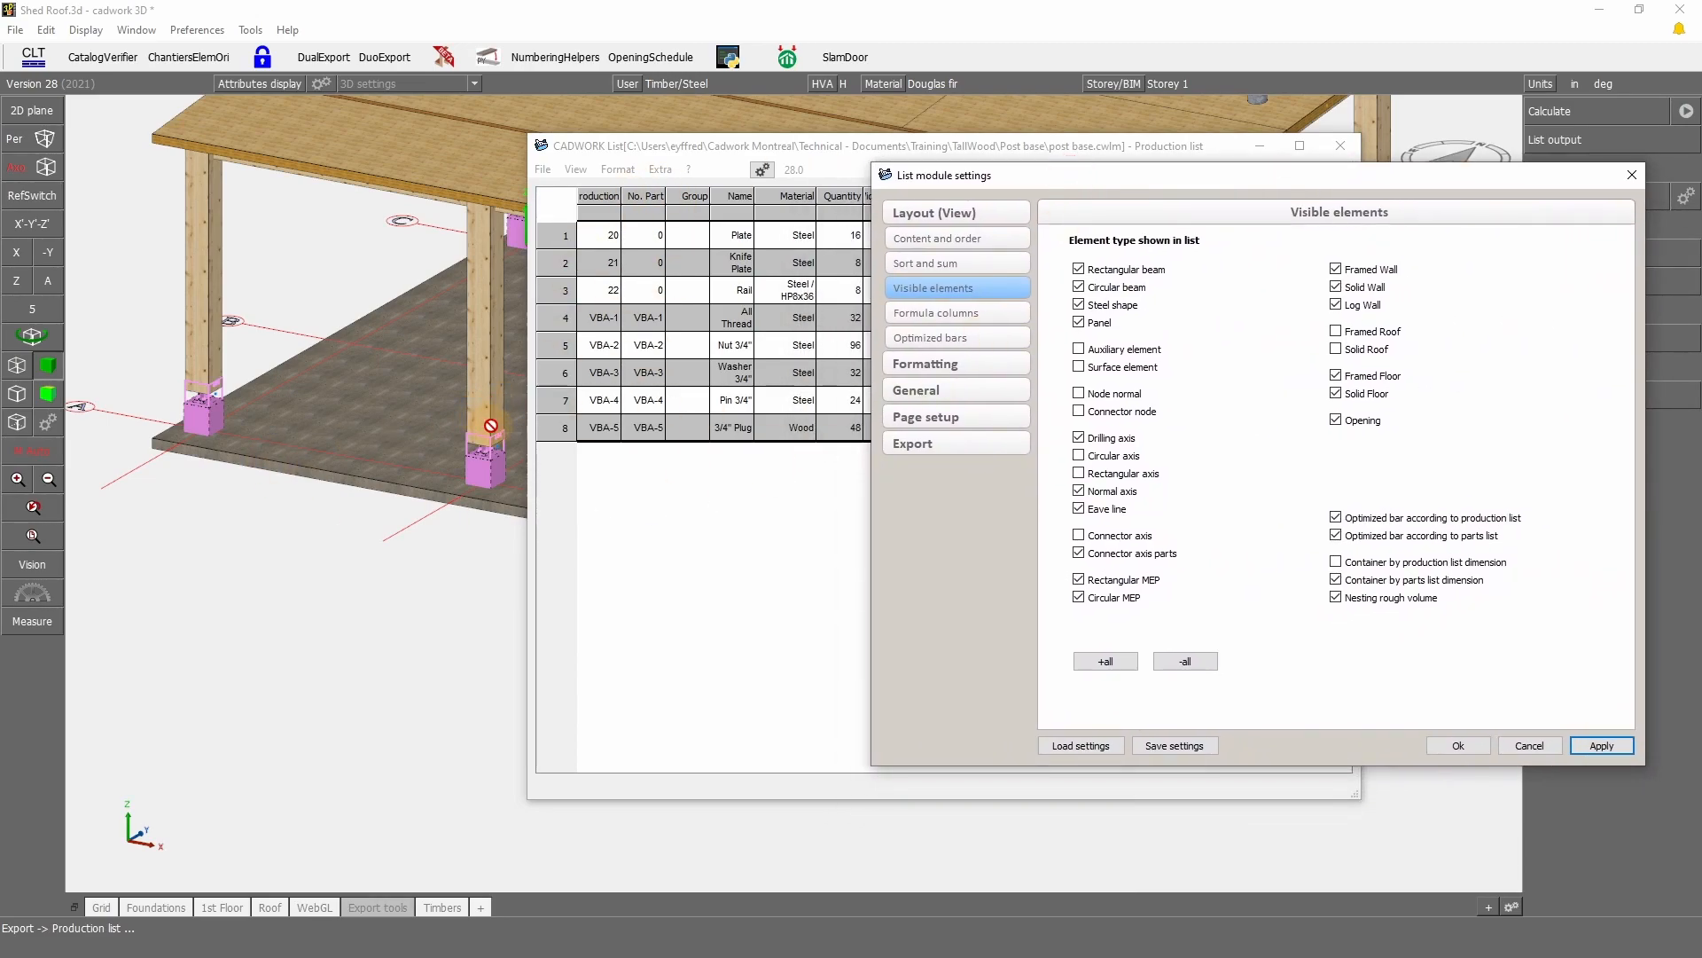
pyautogui.click(1098, 537)
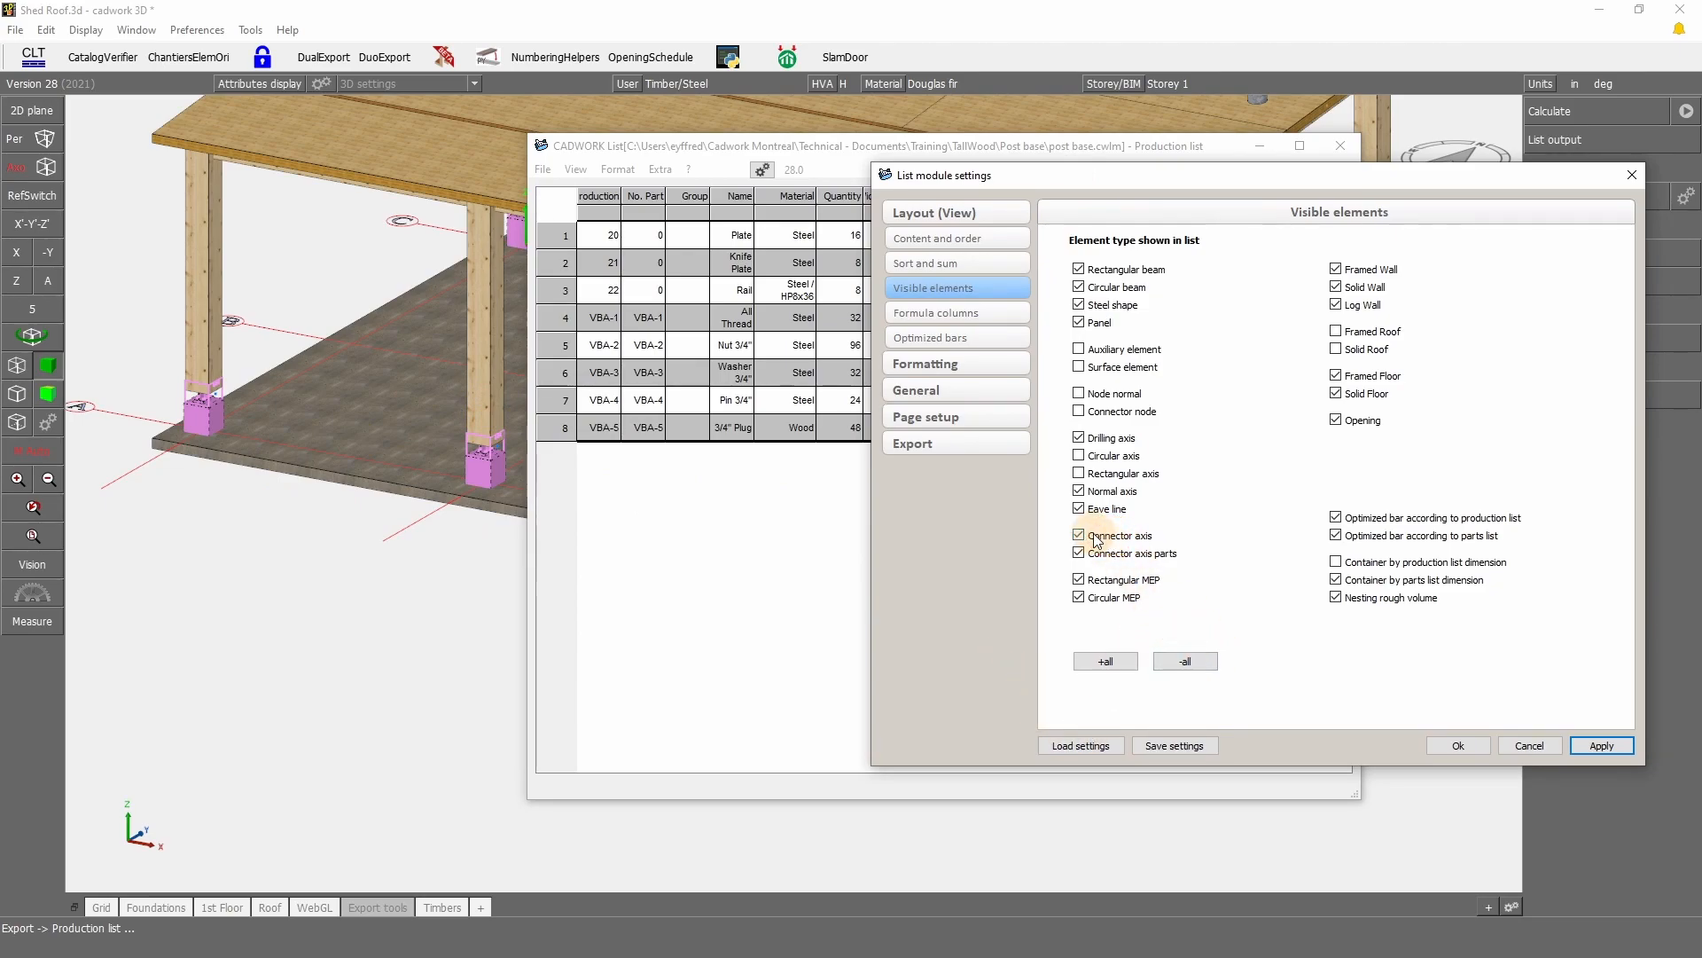
pyautogui.click(1603, 745)
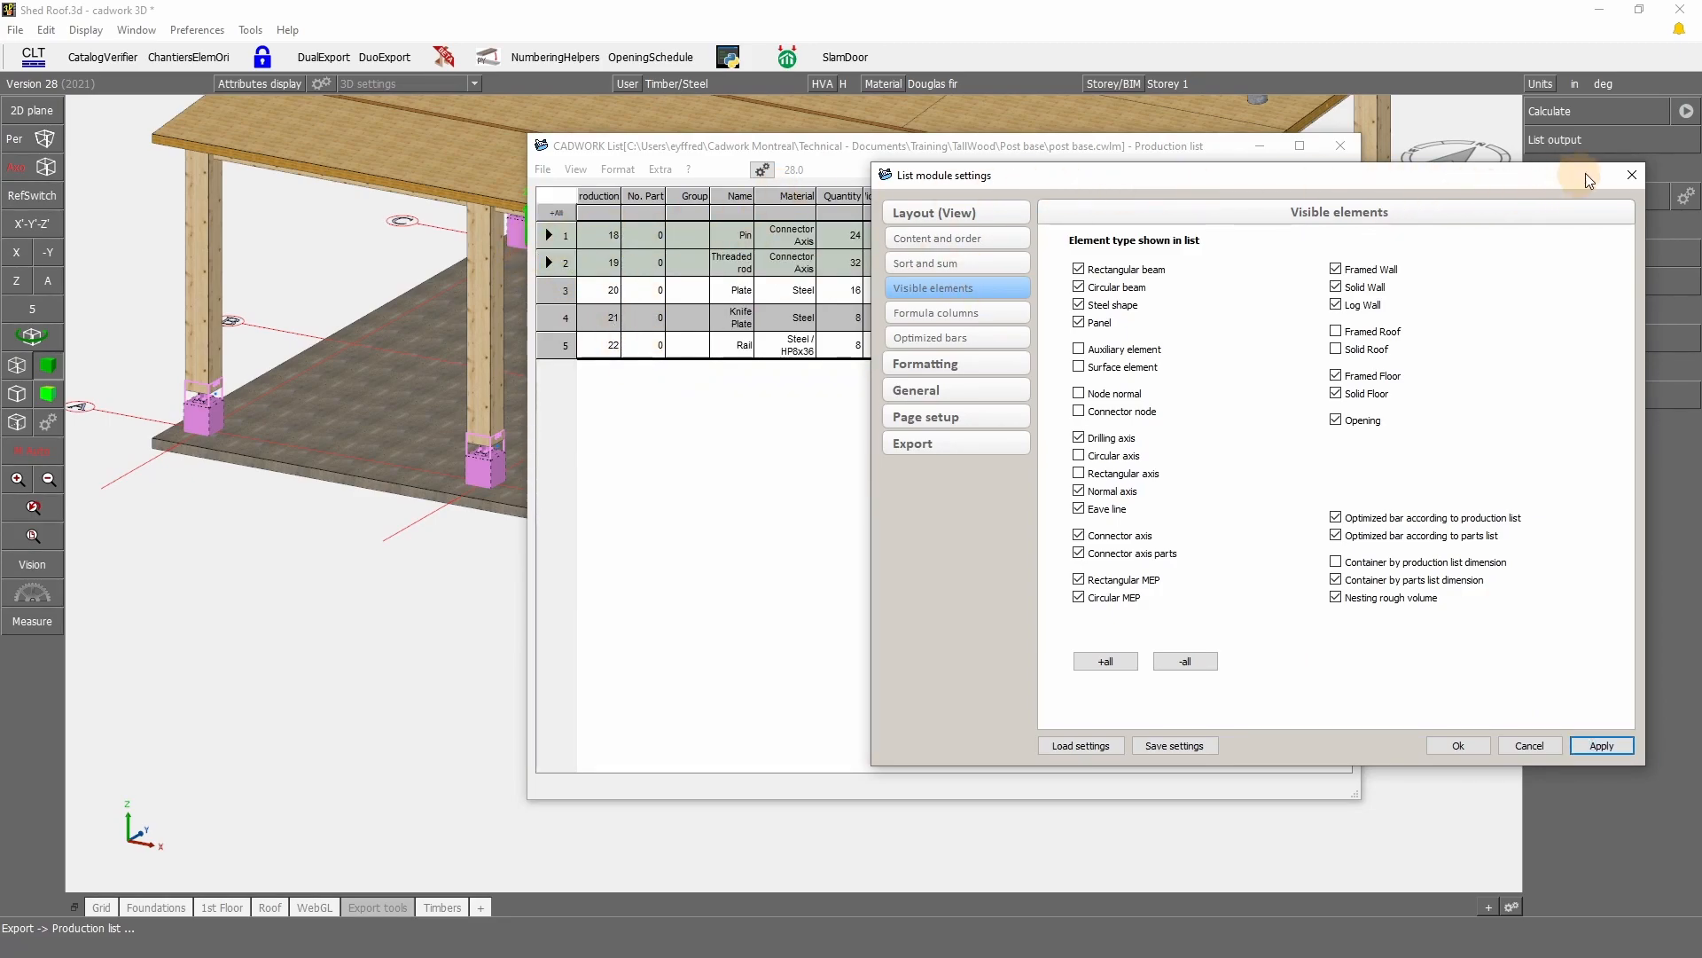
pyautogui.click(1632, 175)
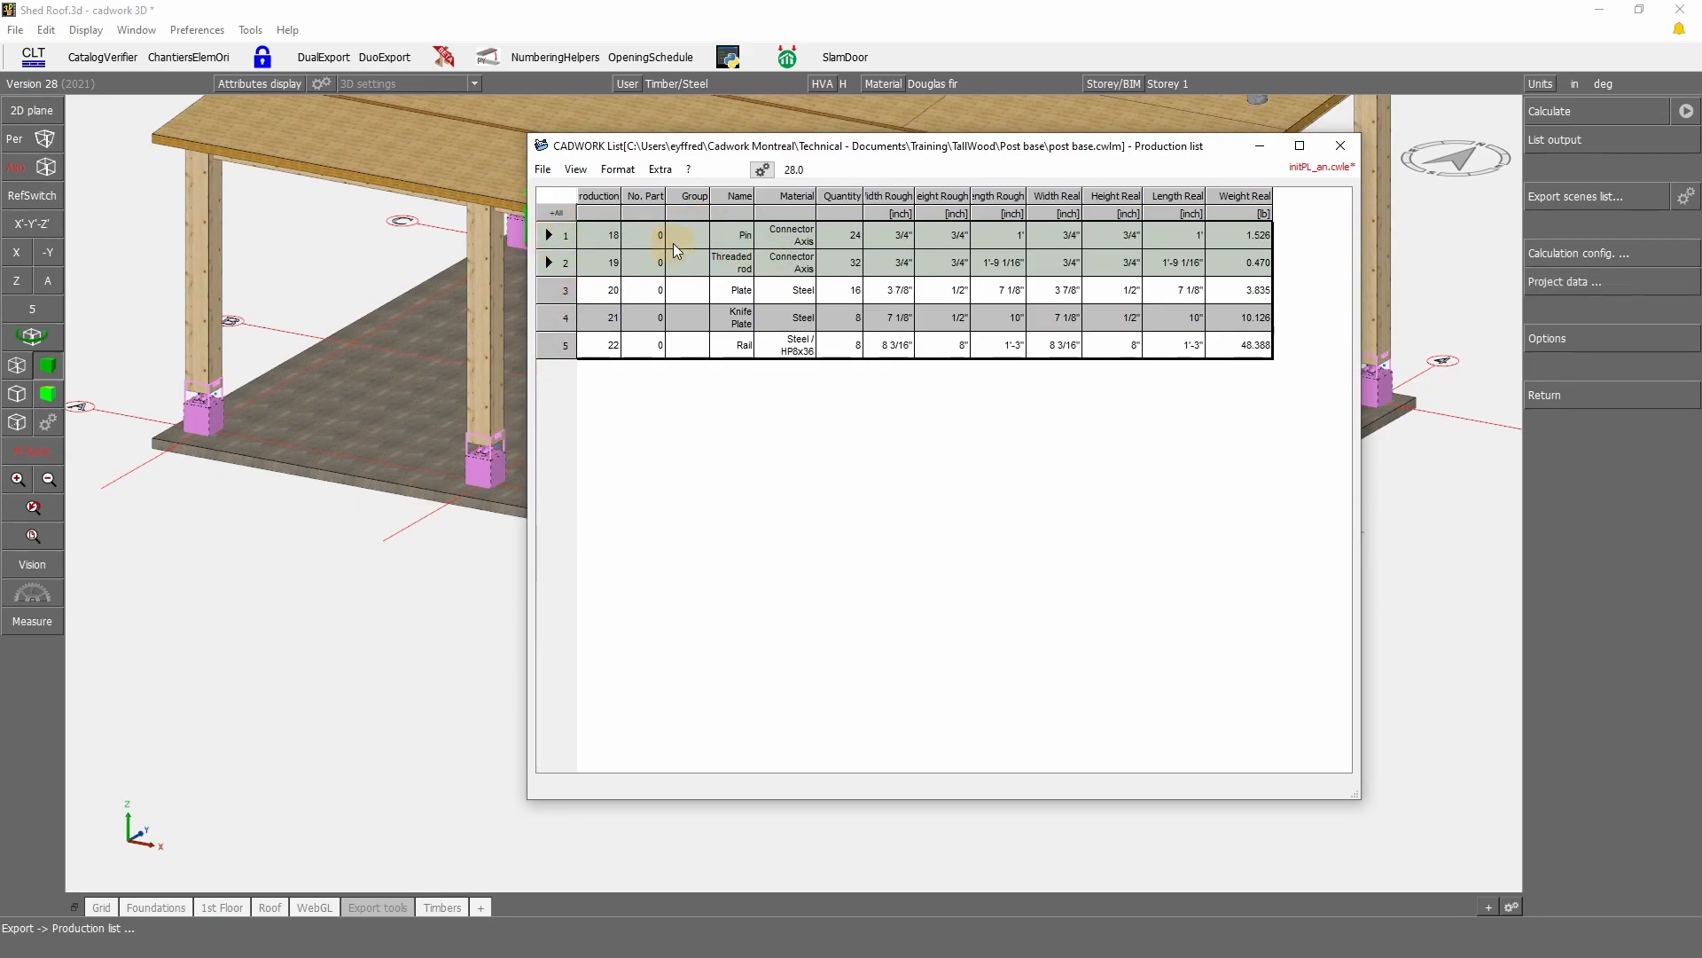
# Step: Expand the Pin and Threaded rod connector axes in the production list and examine the names, materials and quantities of their parts
pyautogui.click(847, 248)
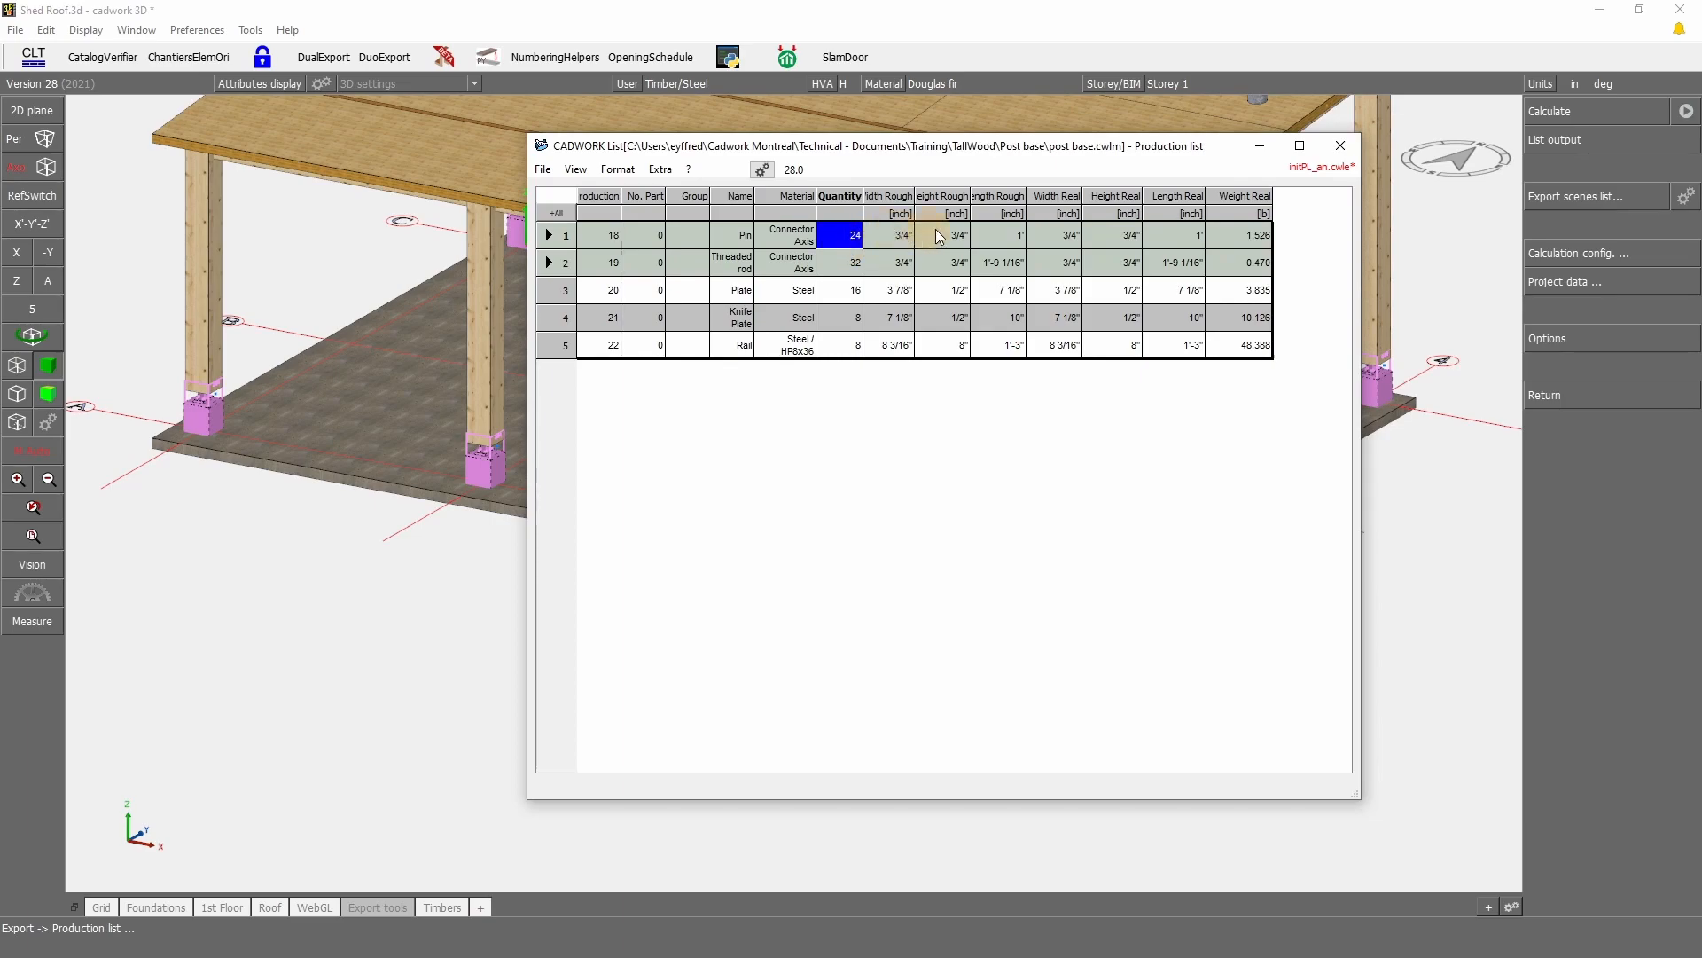
pyautogui.click(550, 237)
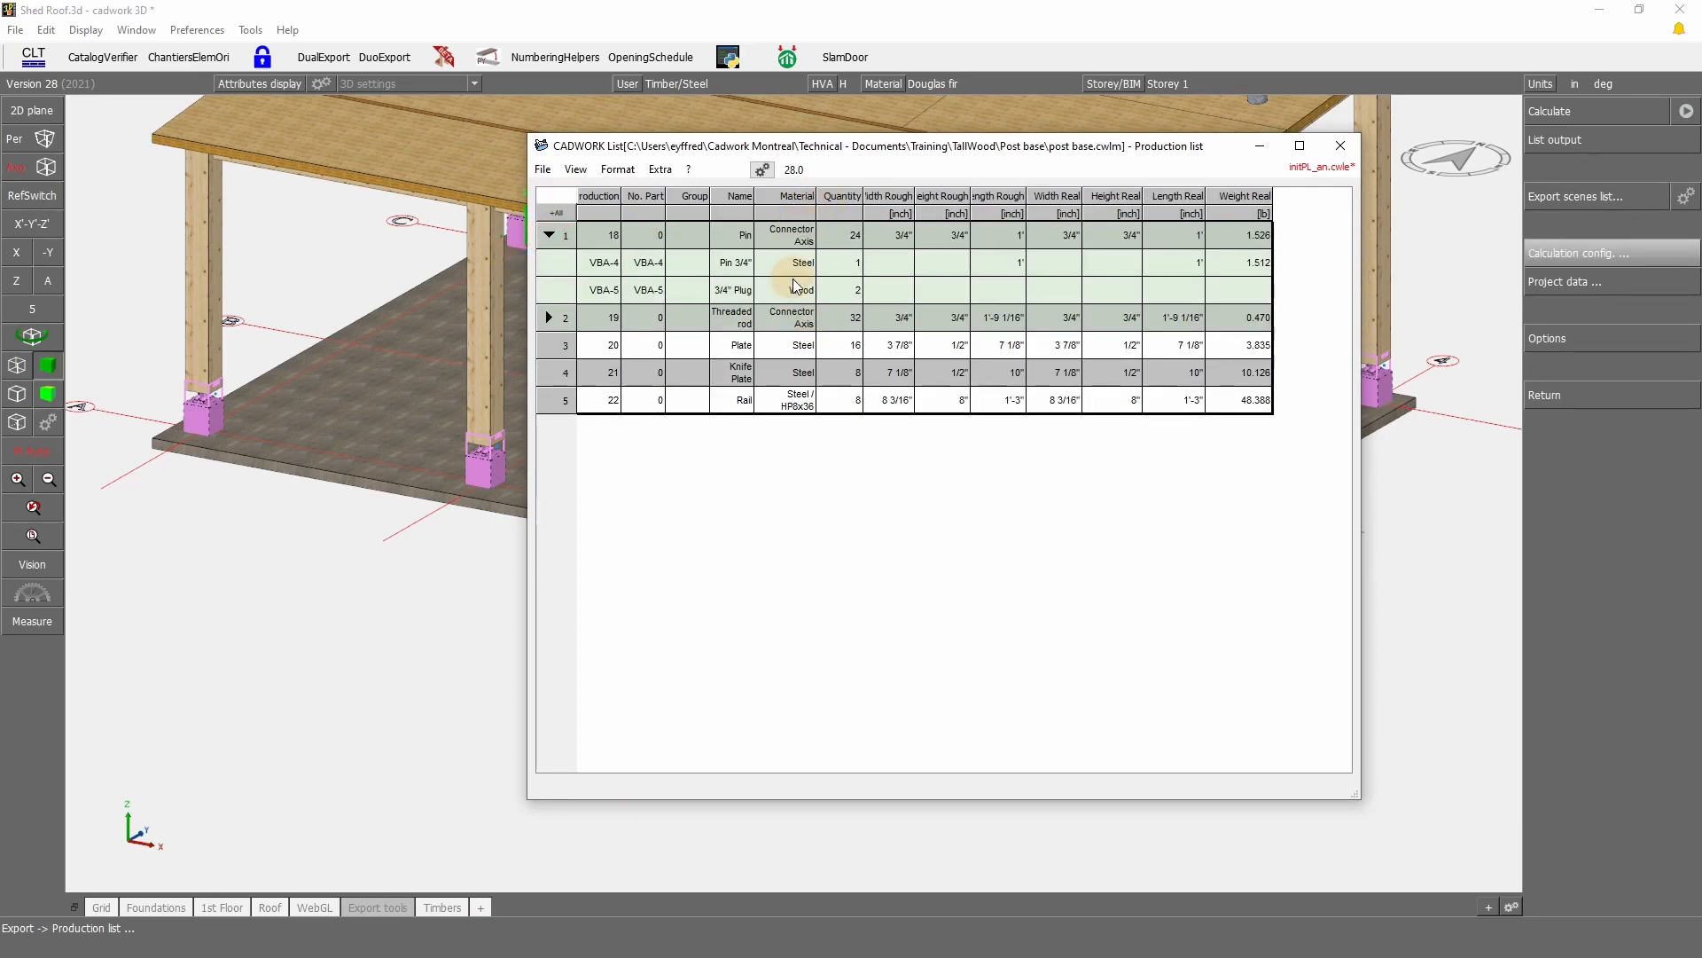
pyautogui.moveTo(727, 262); pyautogui.dragTo(862, 264)
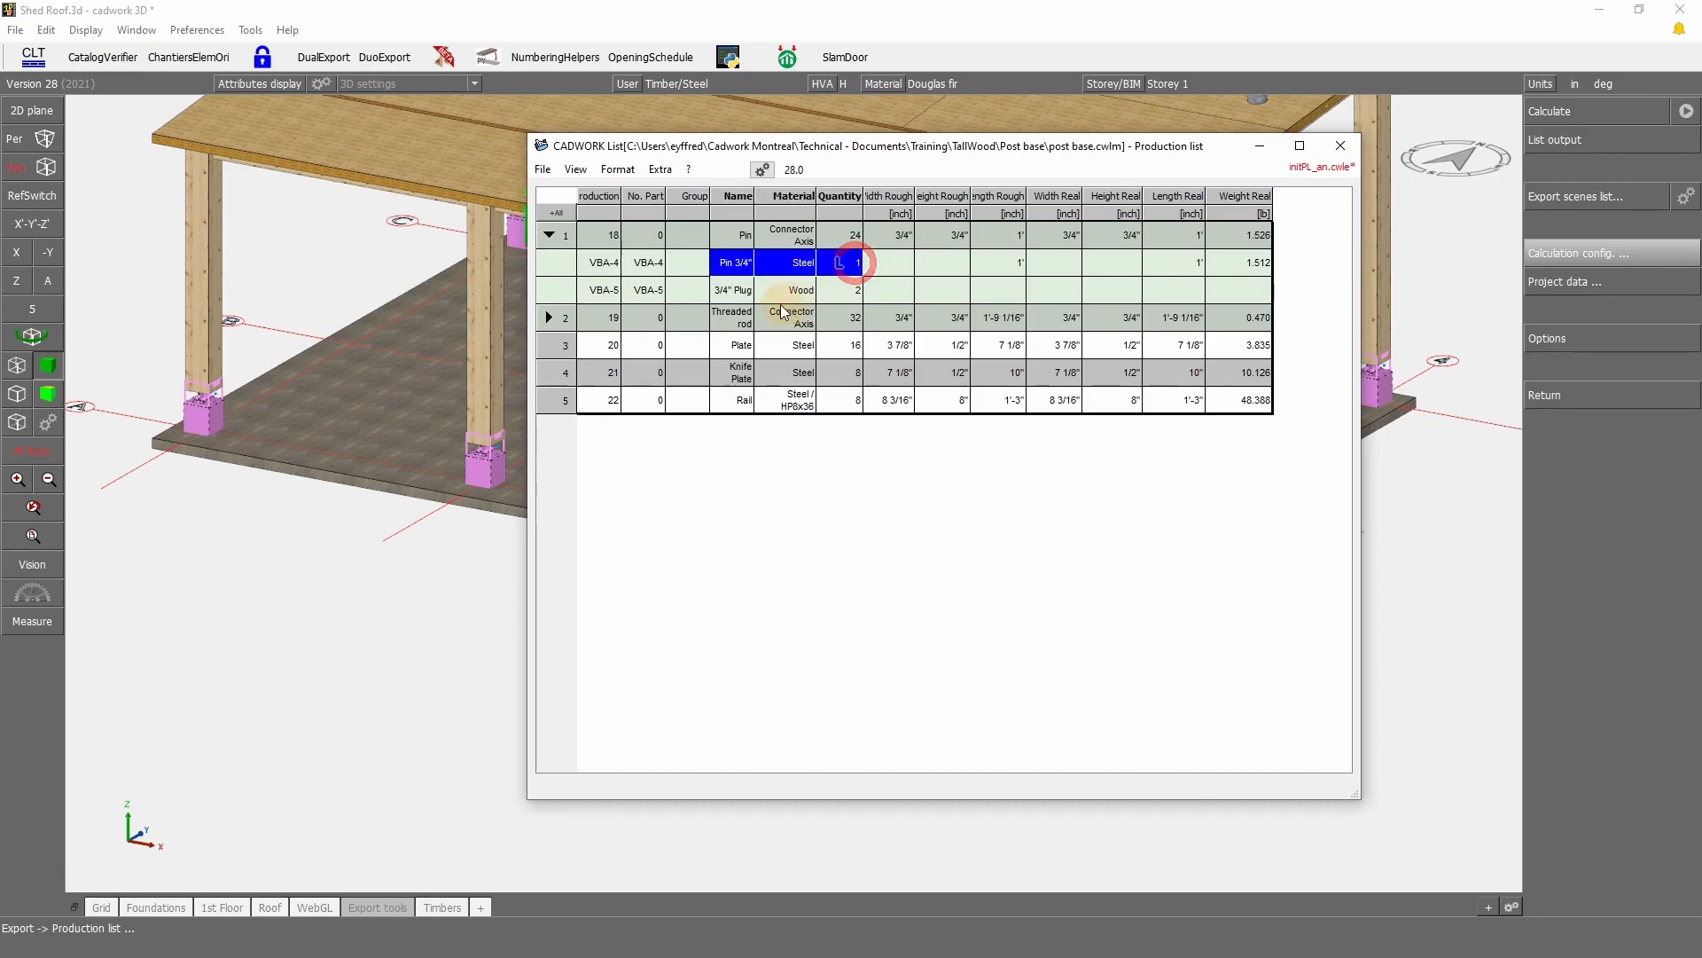
pyautogui.moveTo(733, 290); pyautogui.dragTo(845, 292)
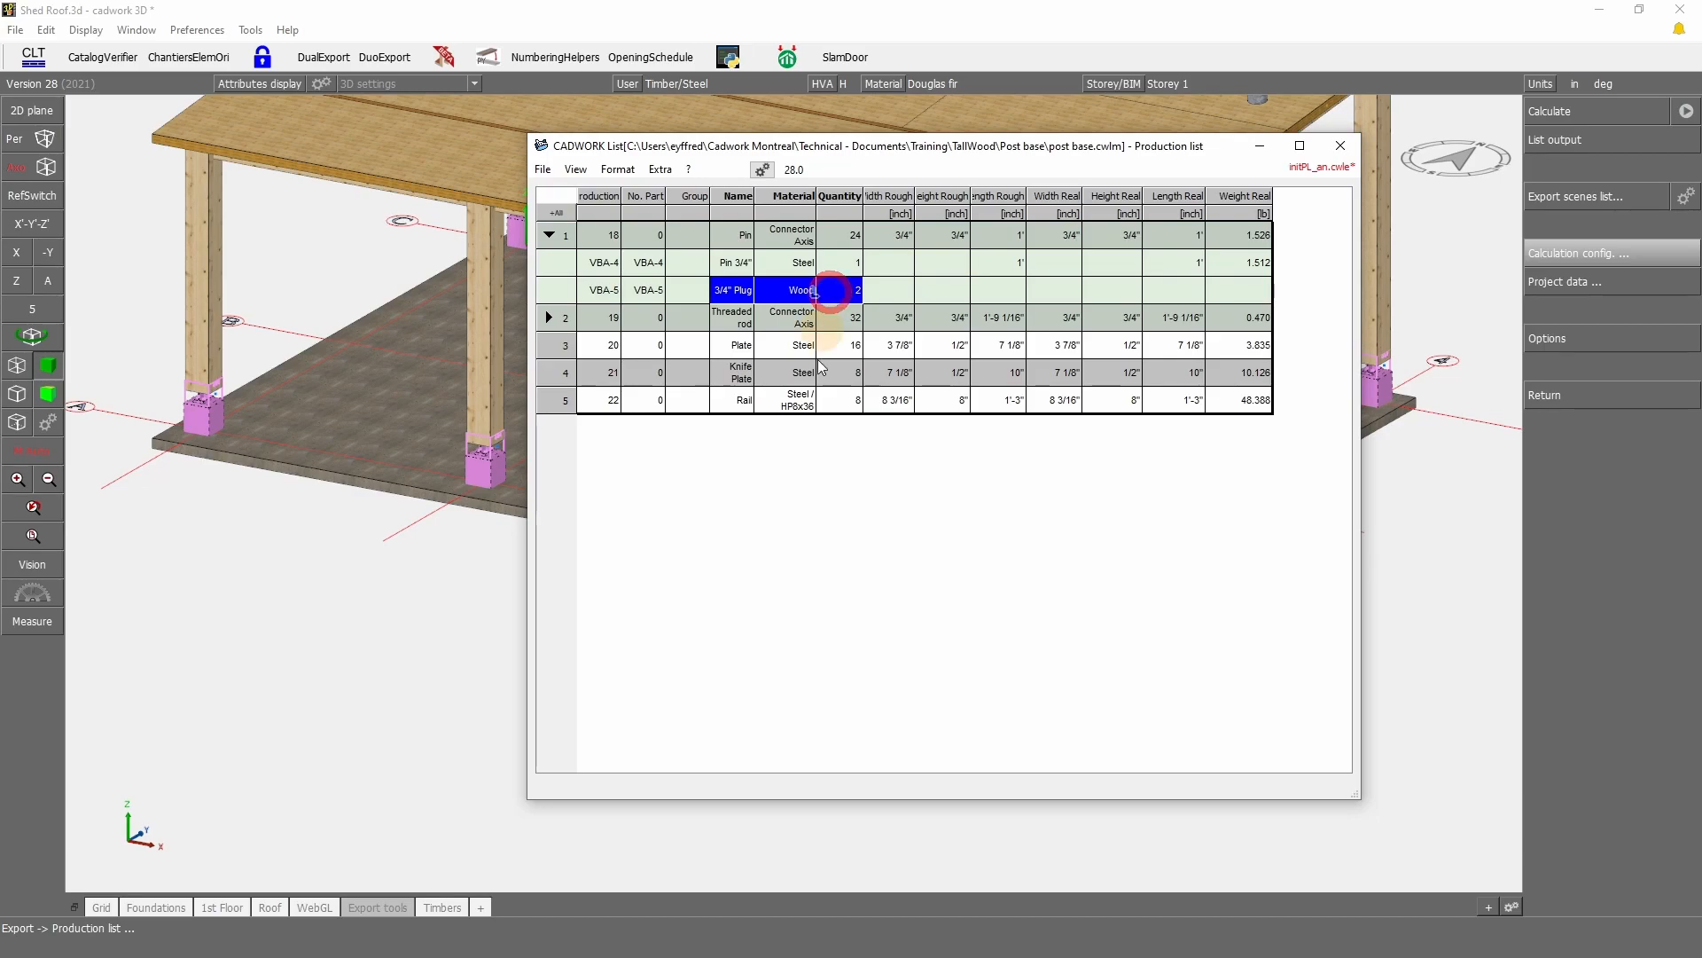
pyautogui.click(568, 320)
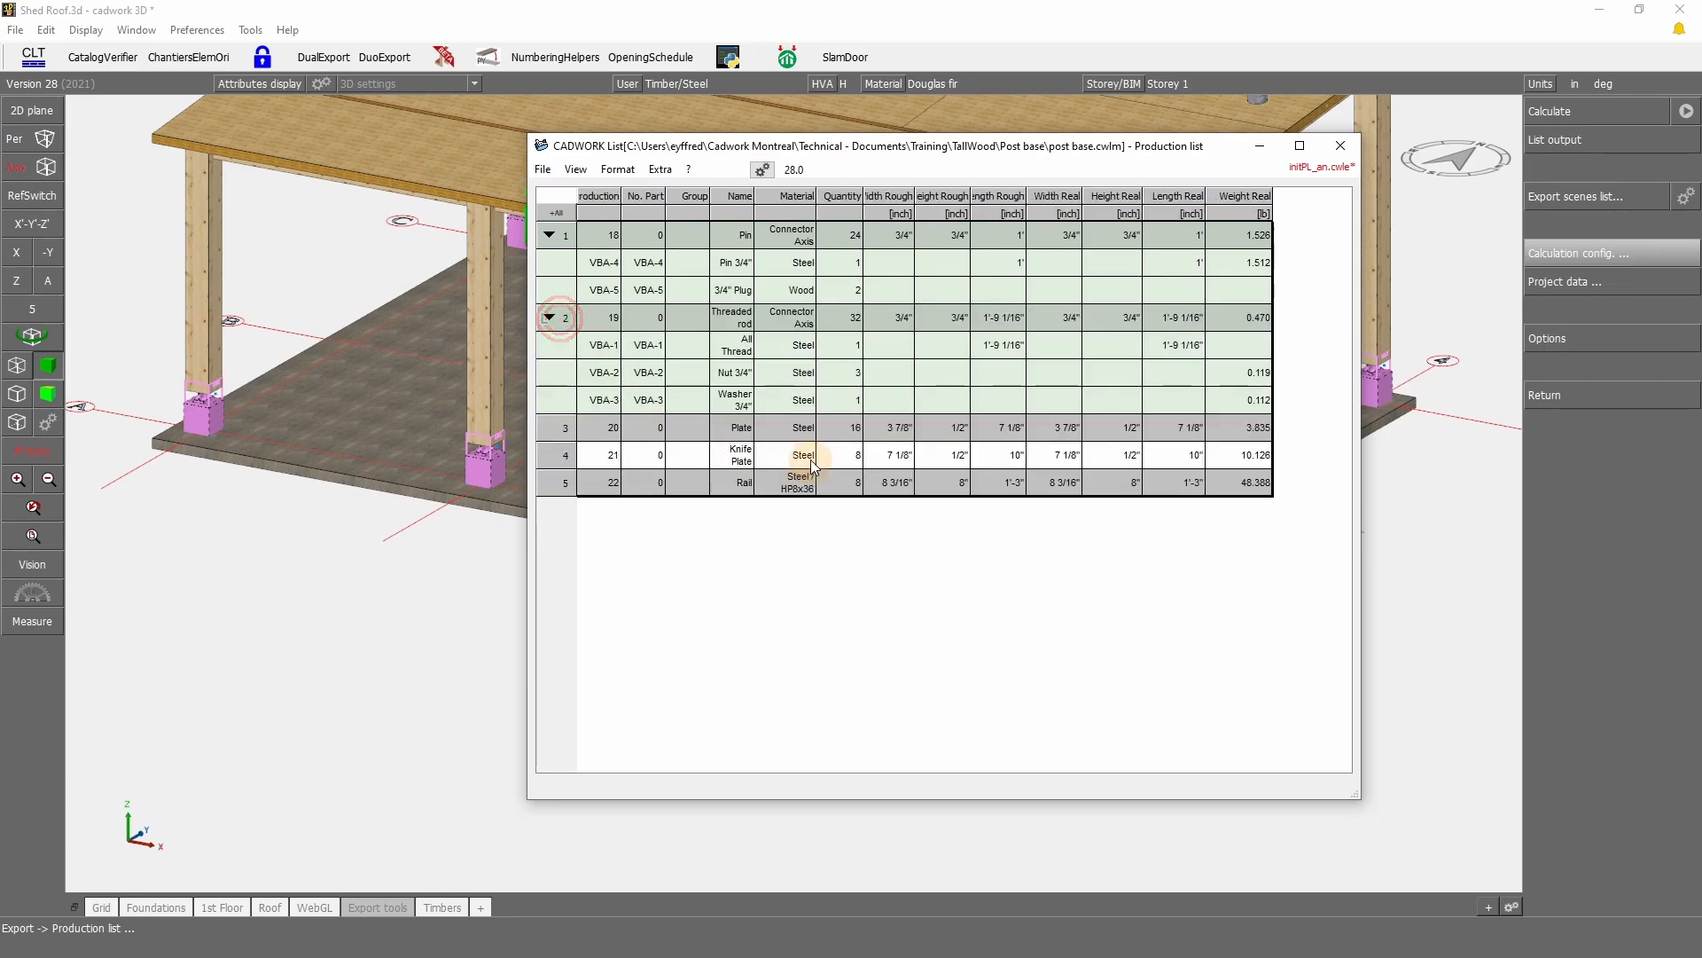
pyautogui.moveTo(737, 346); pyautogui.dragTo(835, 348)
pyautogui.moveTo(739, 373); pyautogui.dragTo(841, 374)
pyautogui.moveTo(735, 403); pyautogui.dragTo(862, 406)
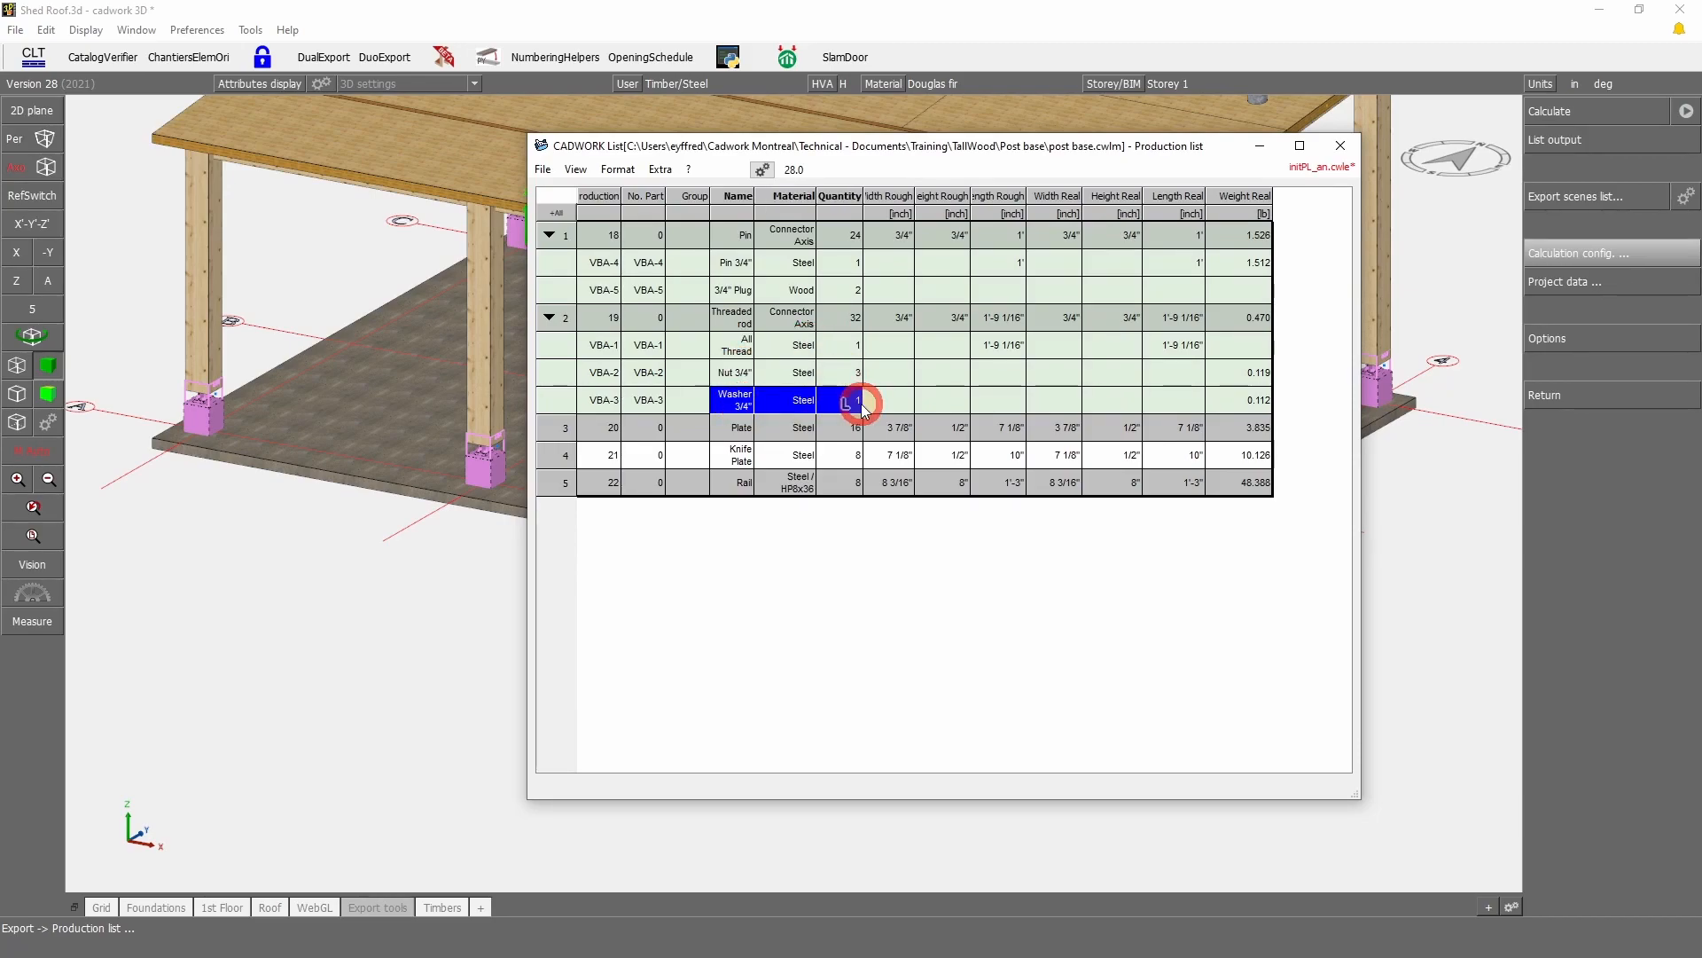
# Step: Turn on Container by production list dimension in the list's visible elements, apply it and close the settings
pyautogui.click(761, 169)
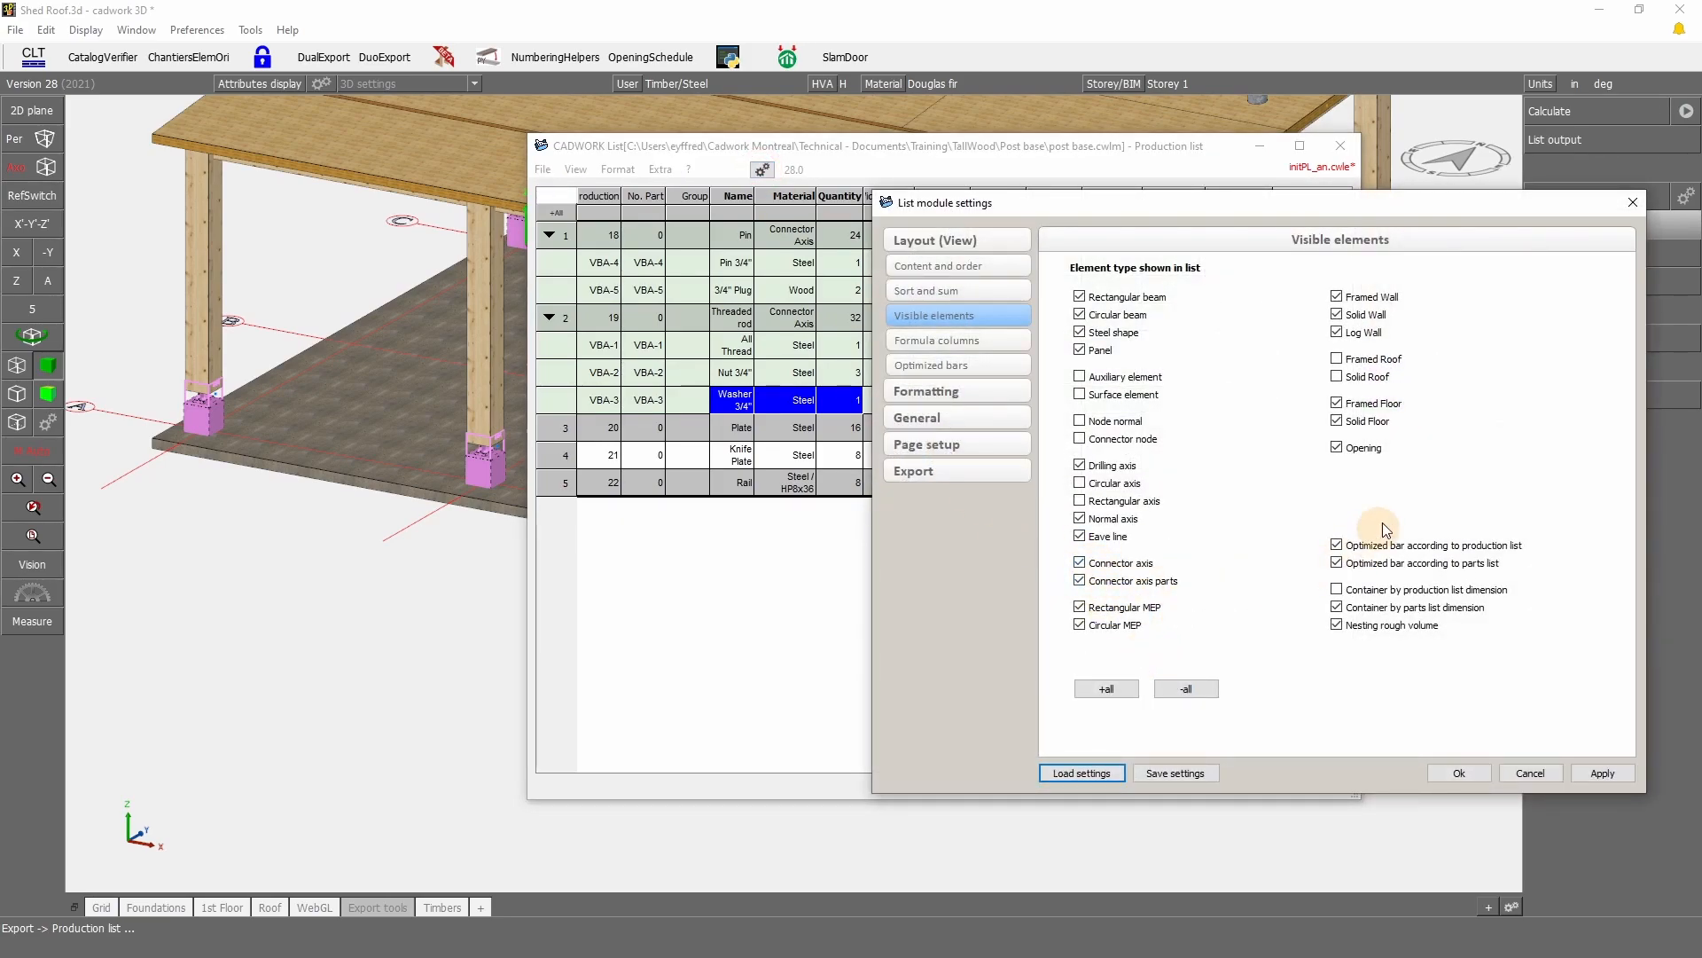
pyautogui.write('W')
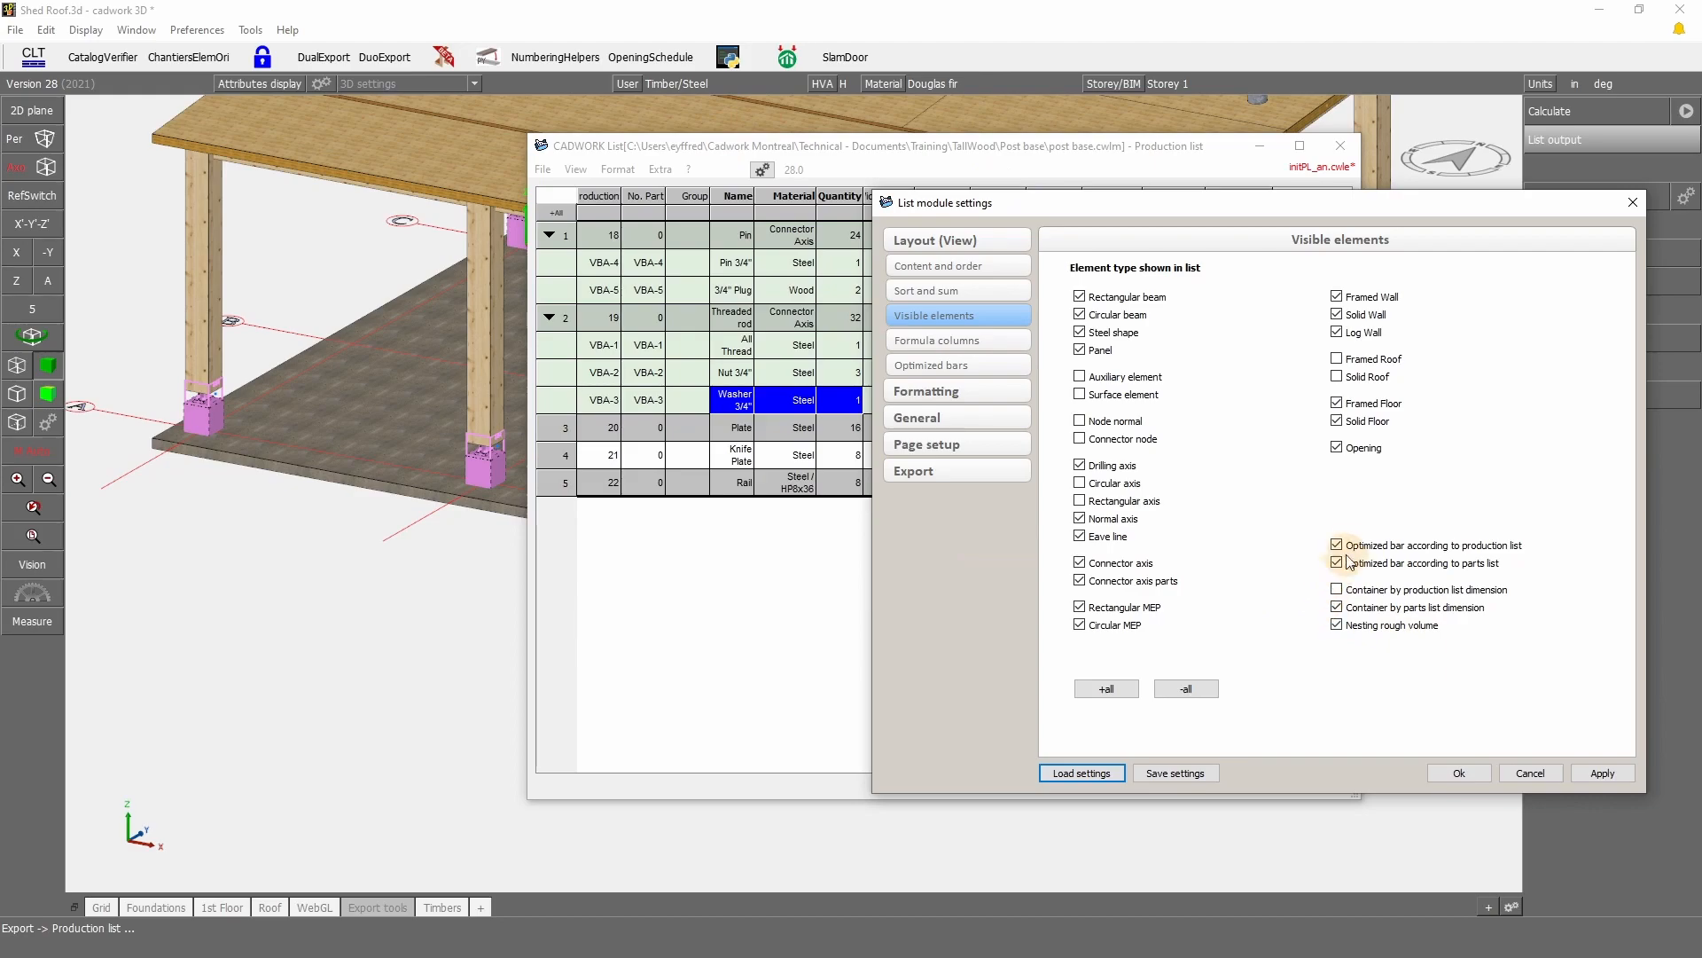
pyautogui.click(1386, 591)
pyautogui.click(1600, 772)
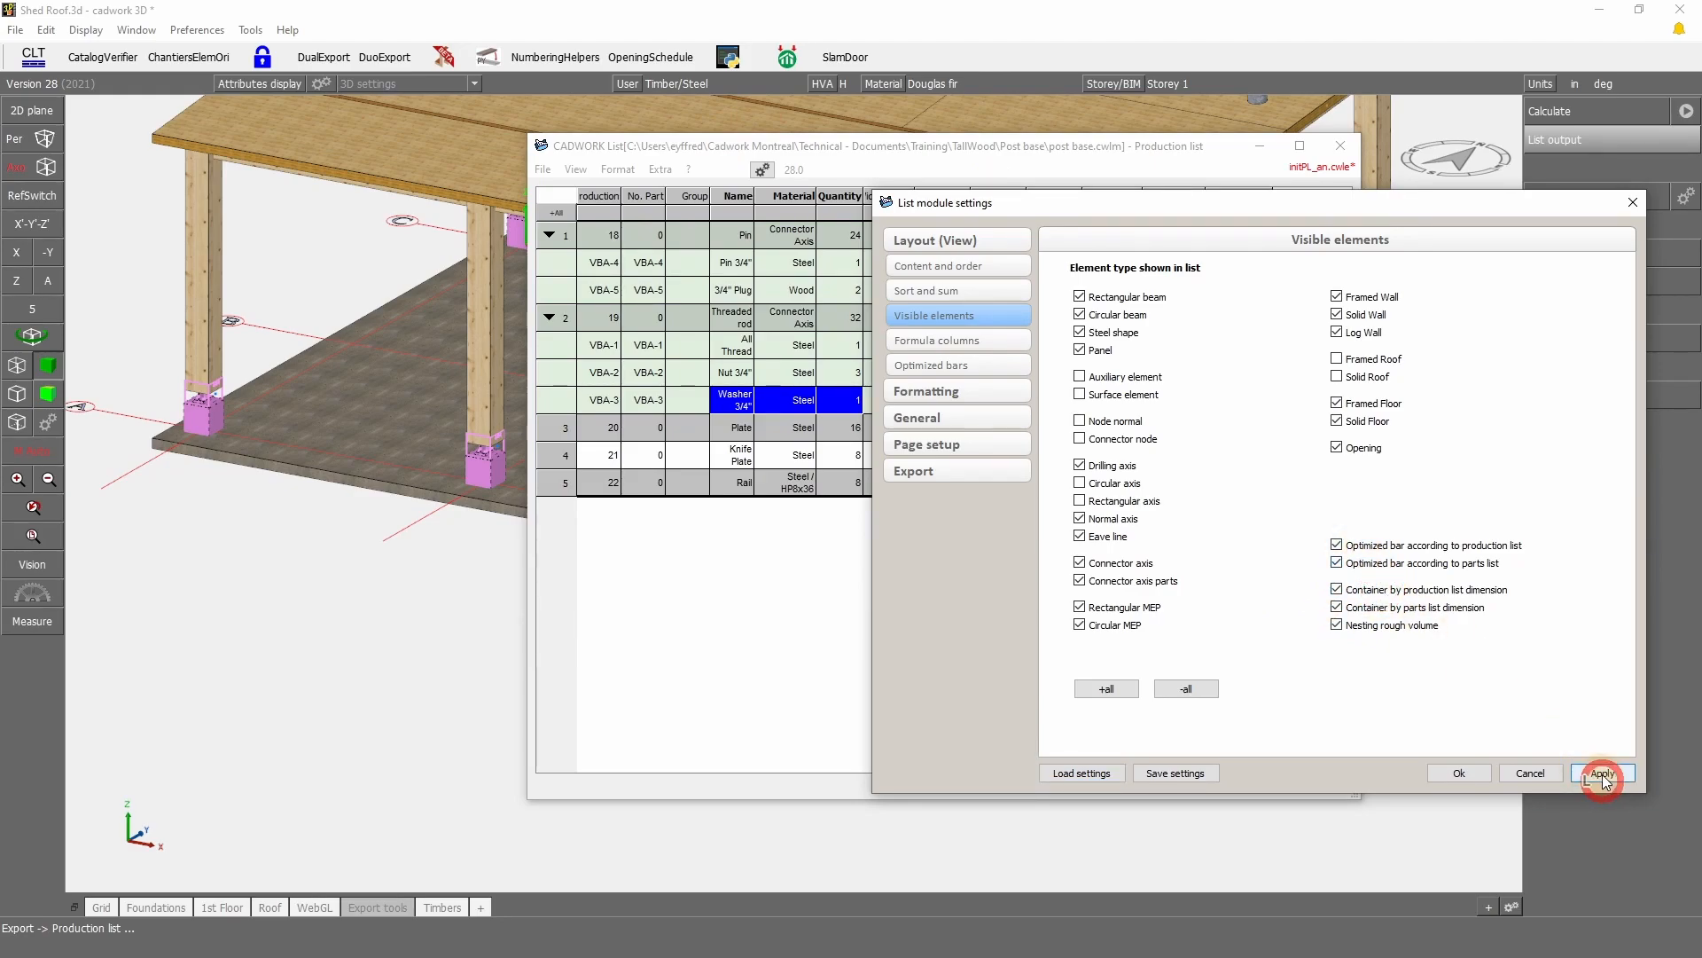
pyautogui.click(1461, 777)
# Step: Expand the WA-1 container and its nested Pin and Threaded rod rows to view the full parts hierarchy
pyautogui.click(549, 235)
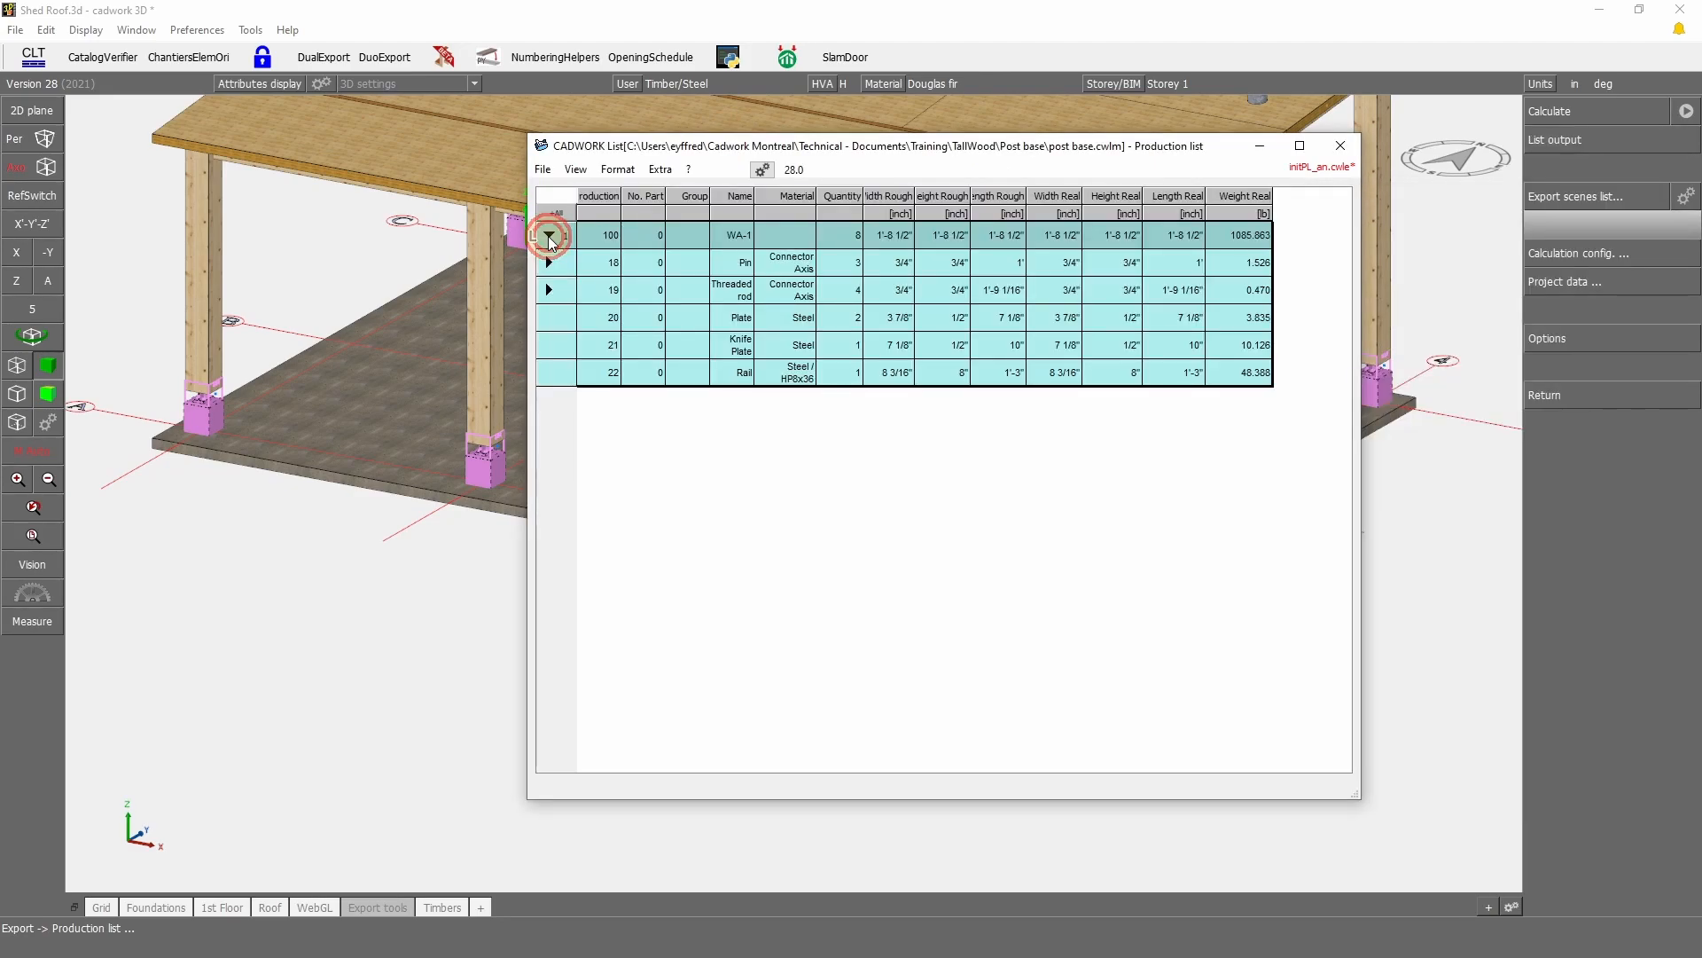
pyautogui.click(551, 270)
pyautogui.click(549, 345)
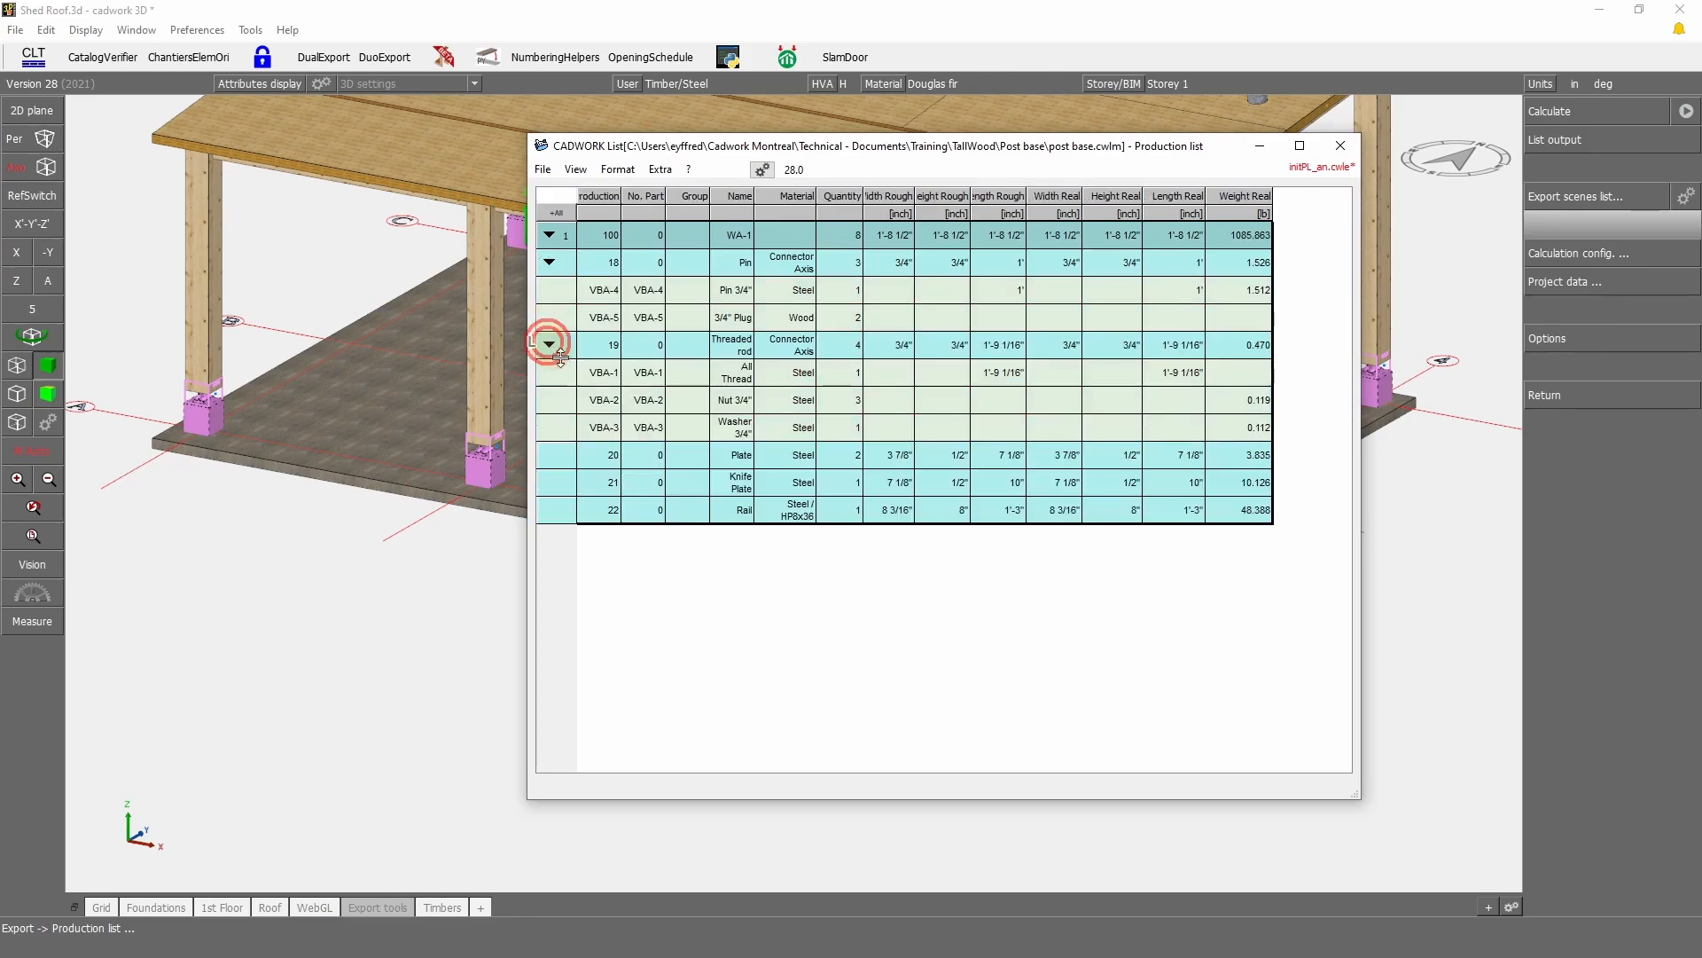
# Step: Close the production list, leave the export functions and deactivate the post base containers in the 3D model
pyautogui.click(1328, 9)
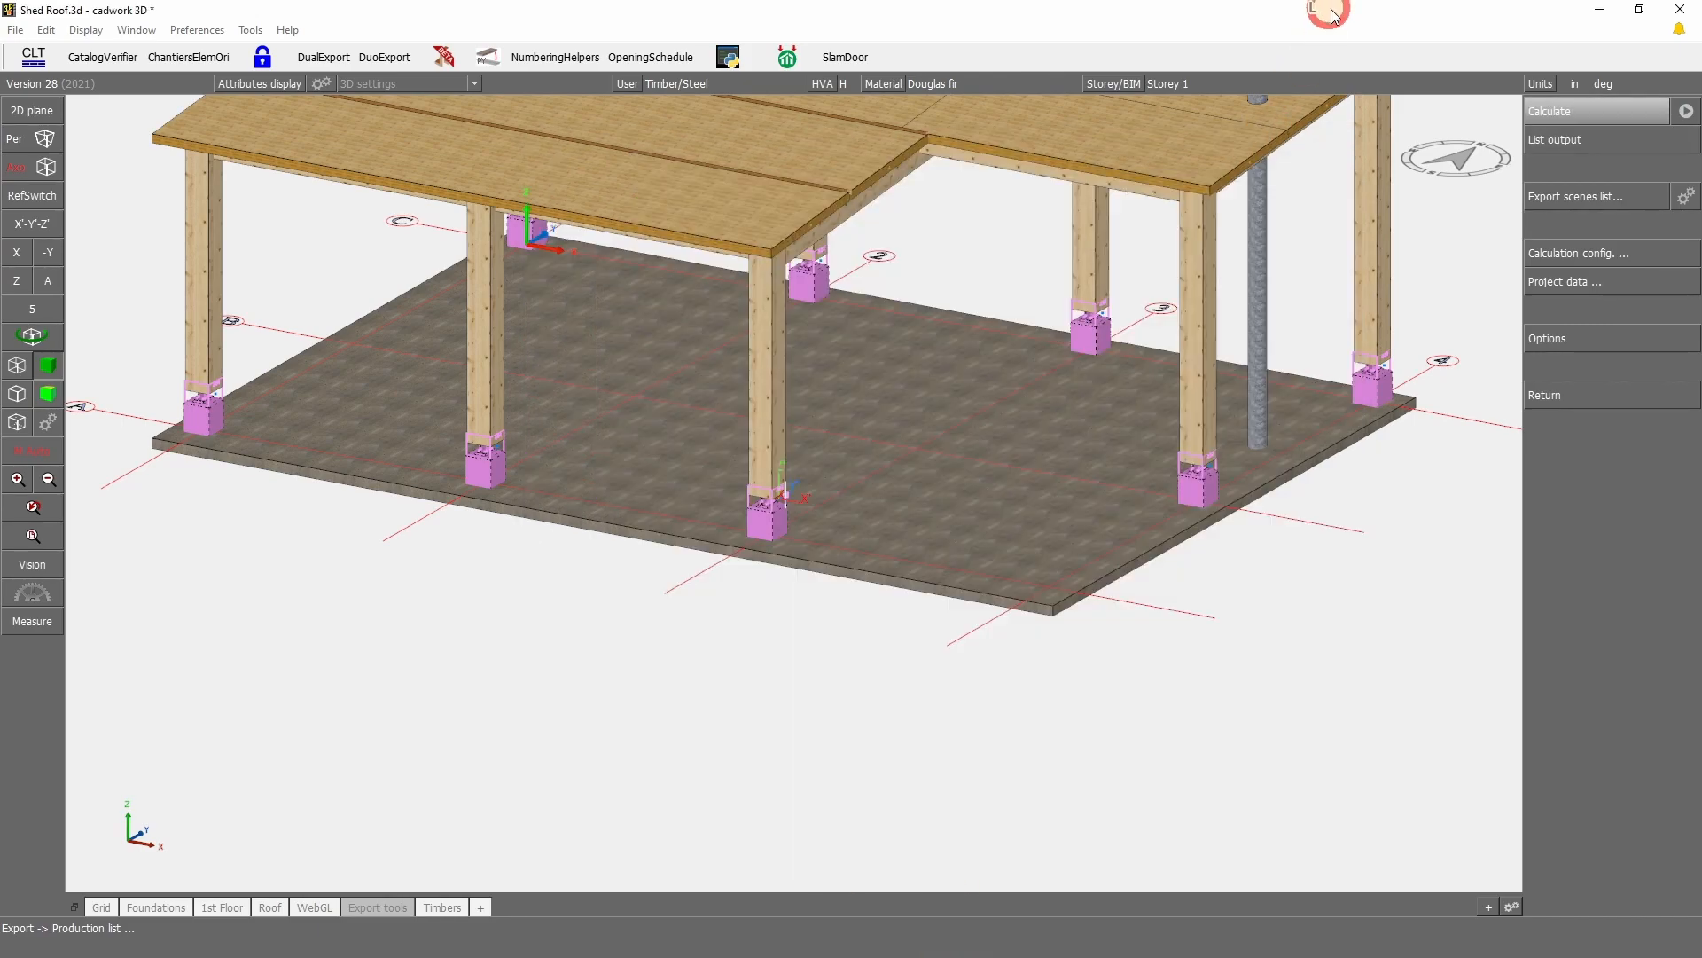
pyautogui.rightClick(1255, 627)
pyautogui.click(1244, 678)
pyautogui.scroll(-1, 976, 337)
pyautogui.scroll(1, 796, 493)
pyautogui.scroll(-1, 620, 461)
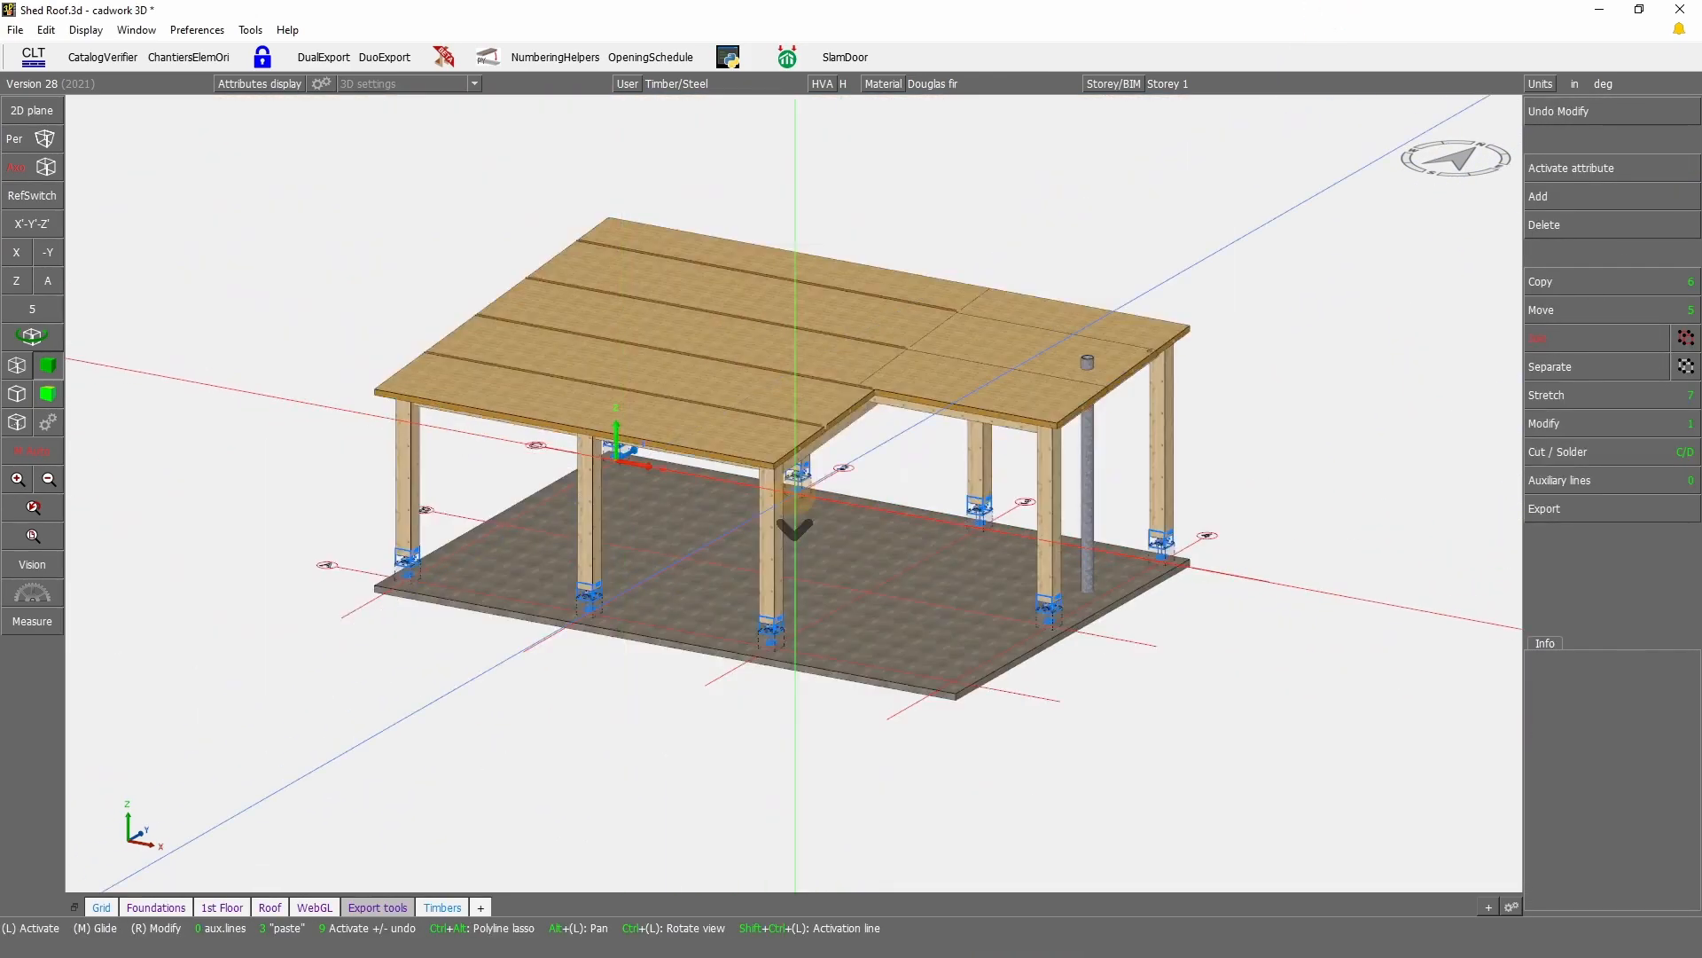
pyautogui.scroll(1, 796, 493)
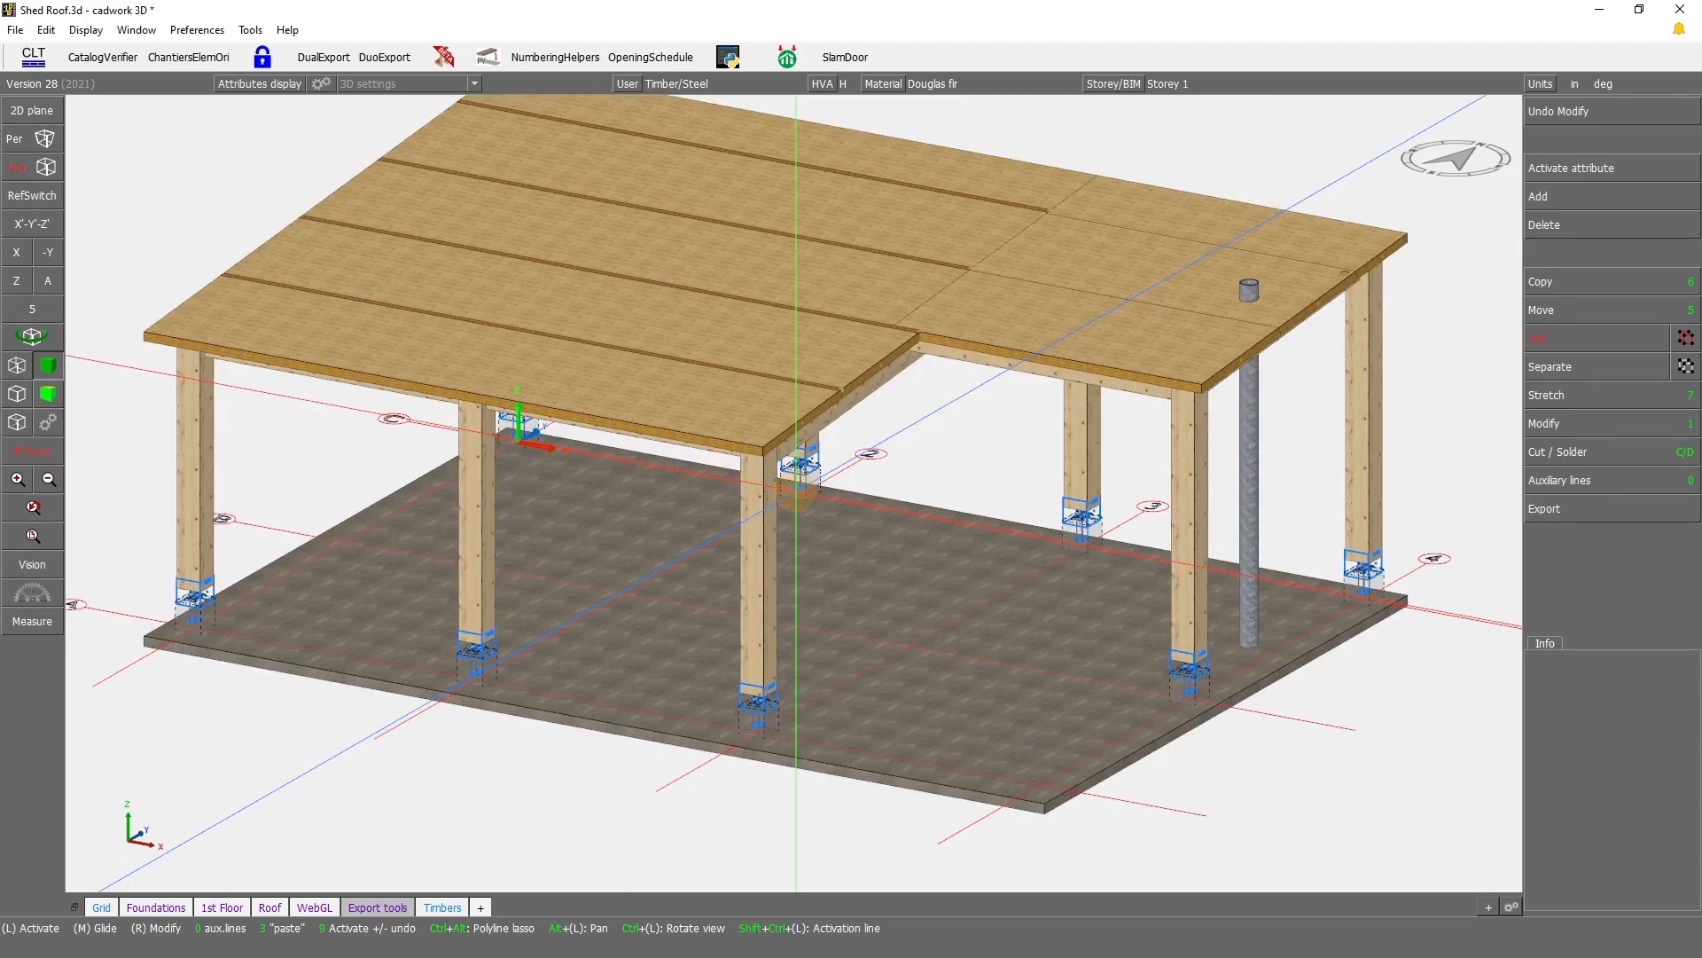